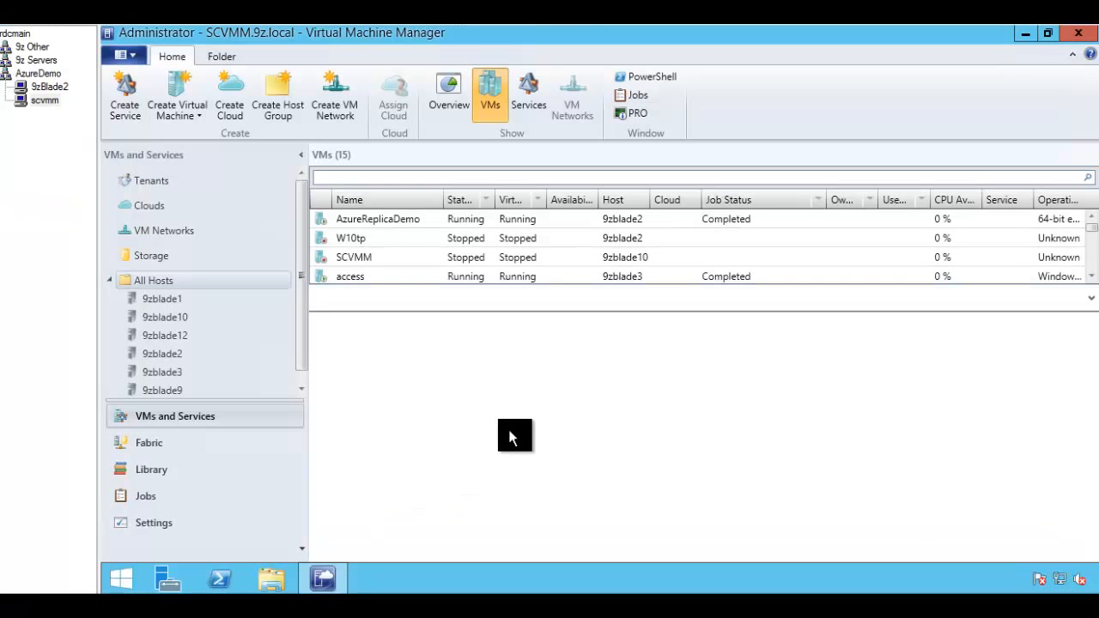
Step: Open the 9zBlade2 host's Hyper-V Manager under AzureDemo to see AzureReplicaDemo's replication status
click(41, 89)
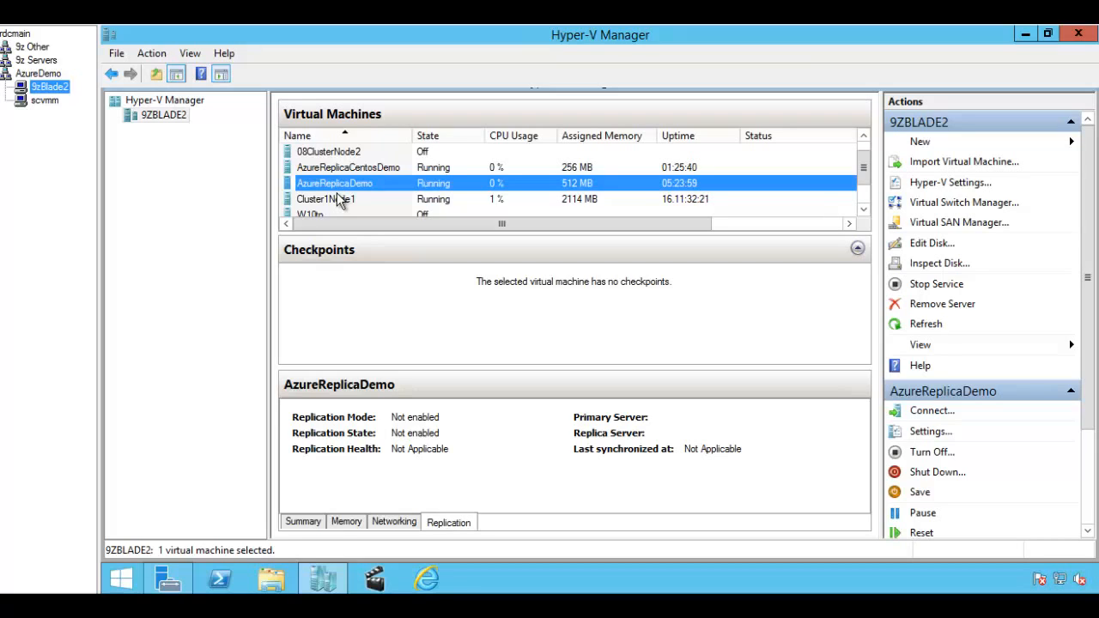
click(343, 168)
click(344, 182)
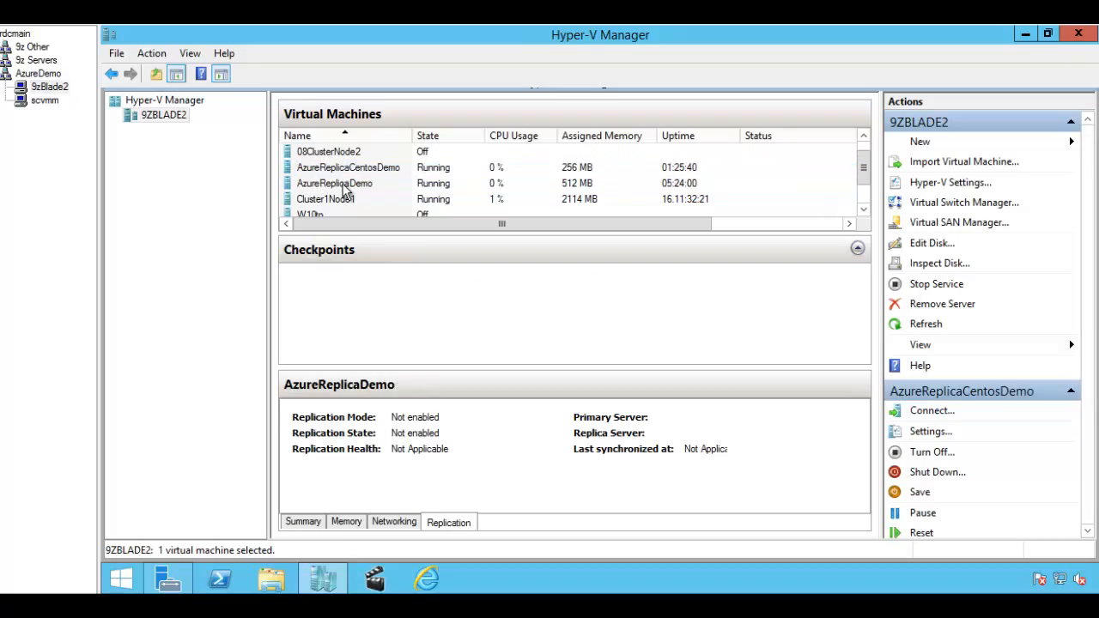
click(343, 168)
click(345, 184)
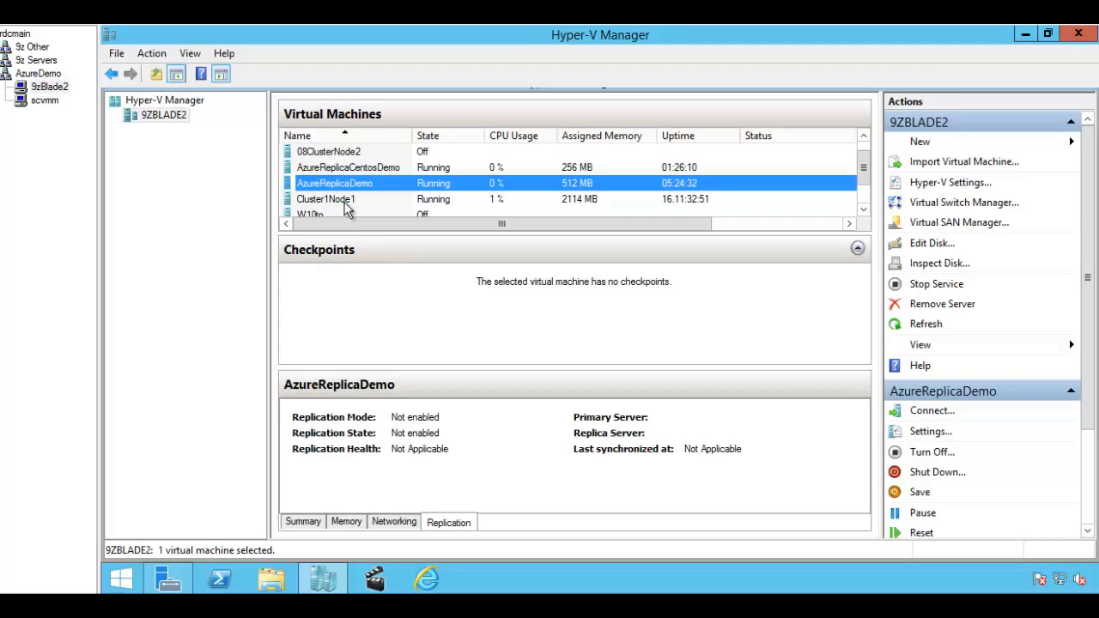
click(45, 100)
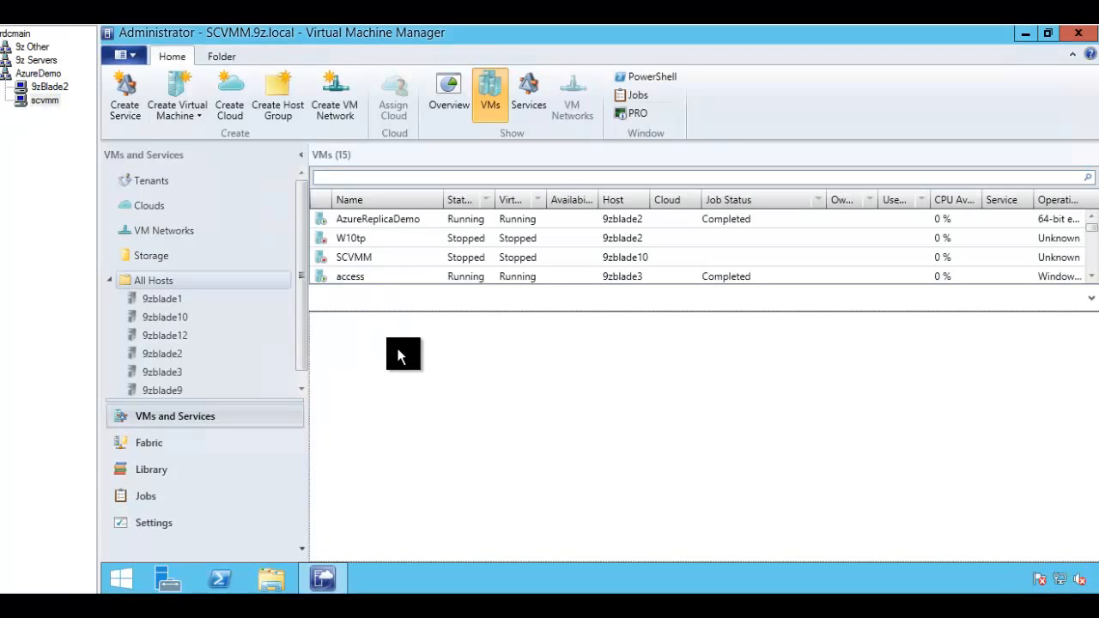
click(49, 87)
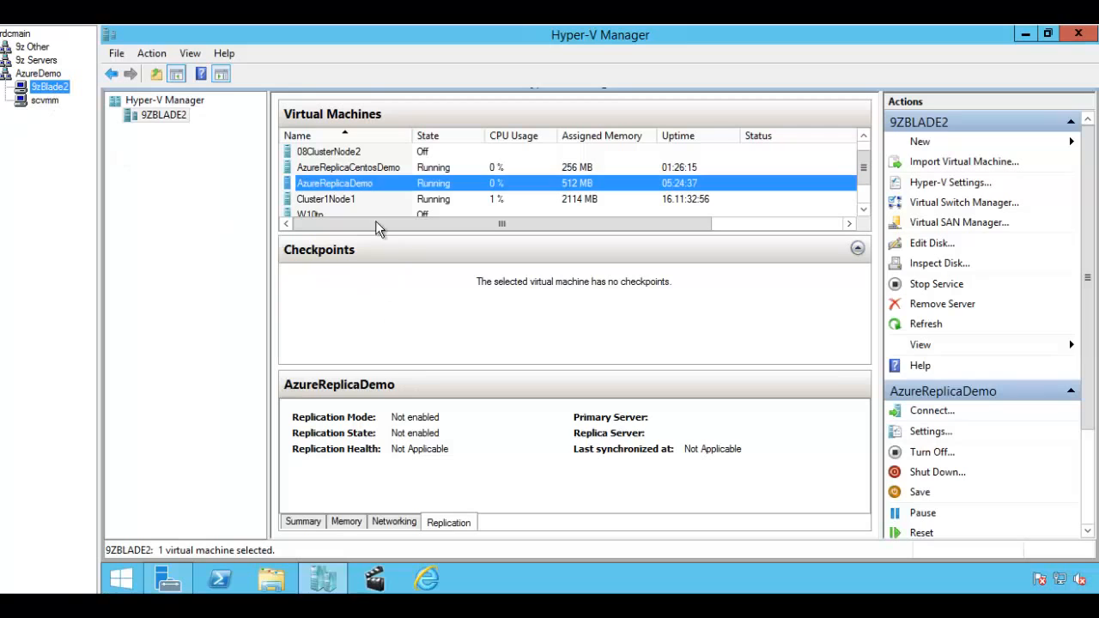
click(337, 169)
Step: Reselect AzureReplicaDemo's details, then bring up the Azure portal's all items page
click(339, 186)
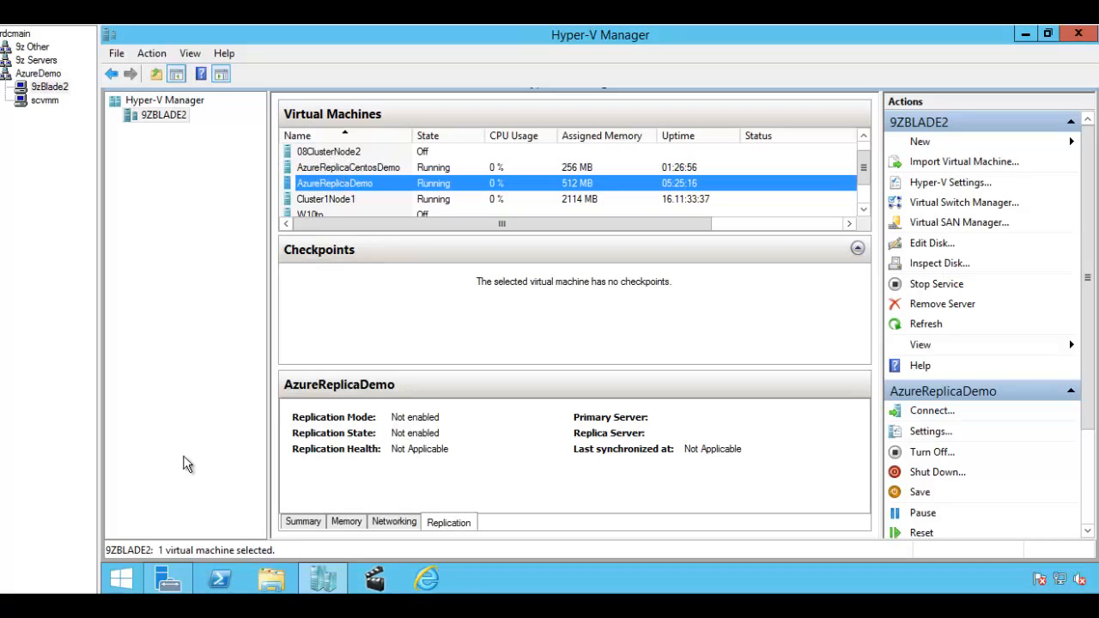
click(135, 539)
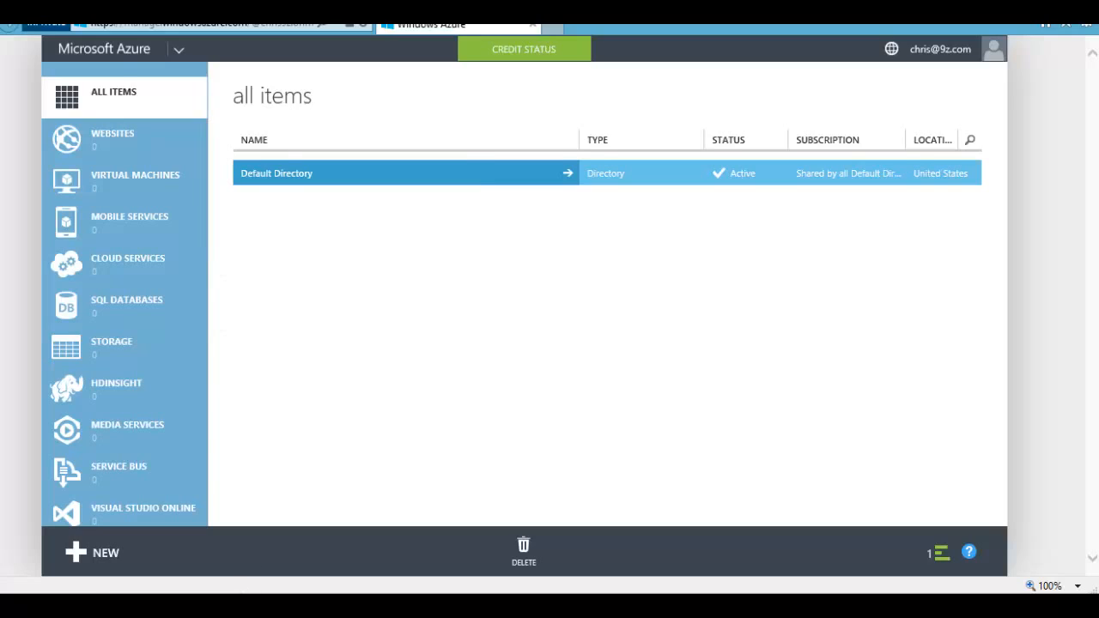
Step: Check AzureReplicaCentosDemo and AzureReplicaDemo replication details, then open the scvmm VM list showing 15 VMs
click(185, 606)
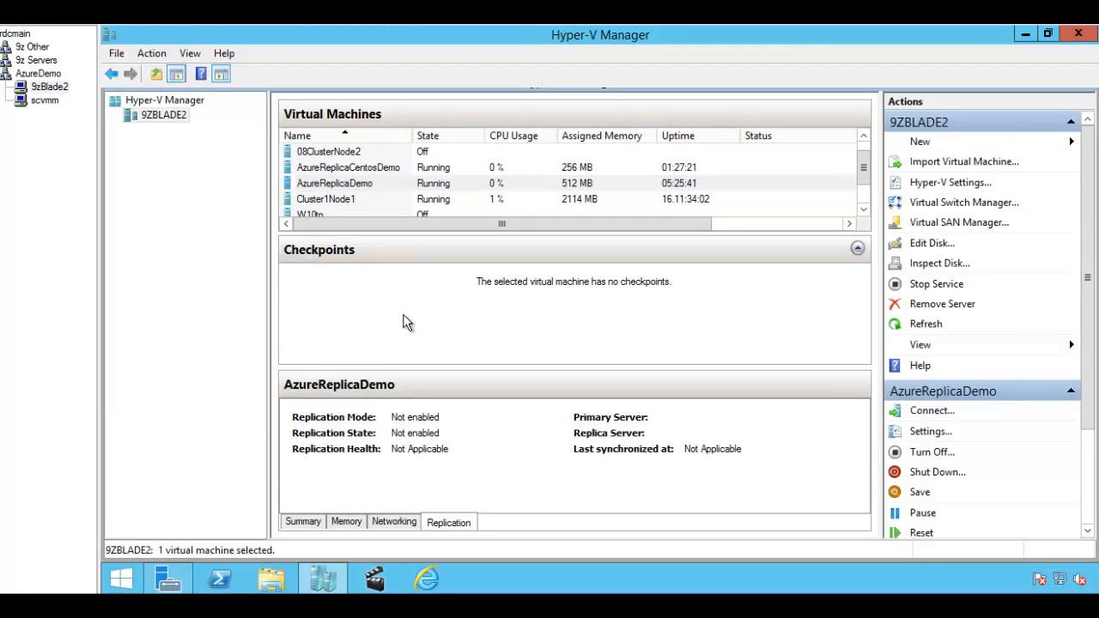
click(329, 167)
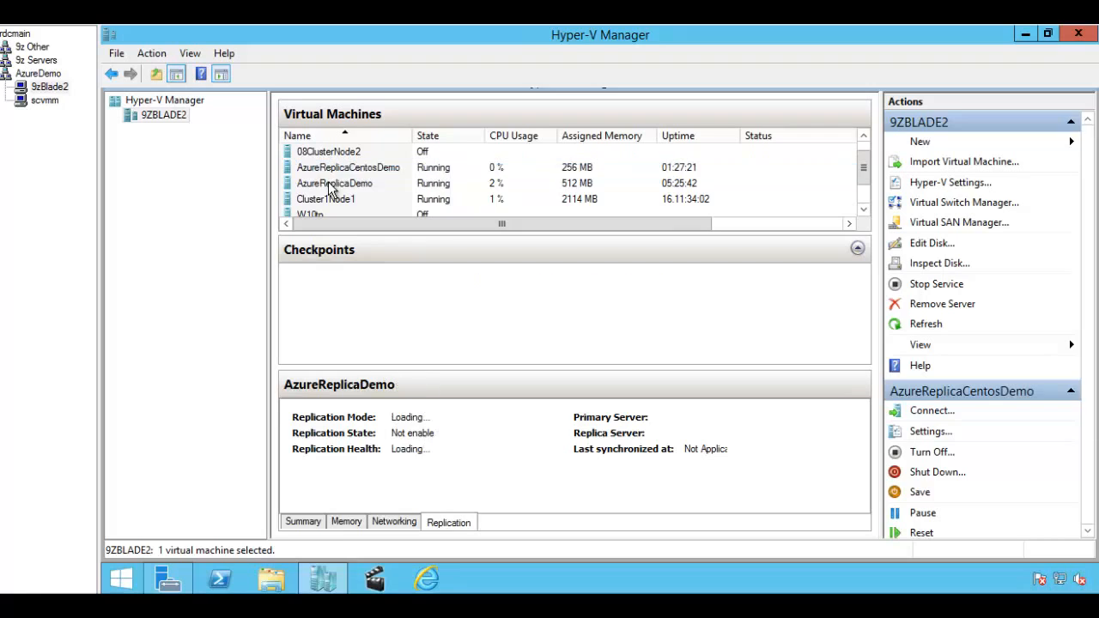
click(331, 184)
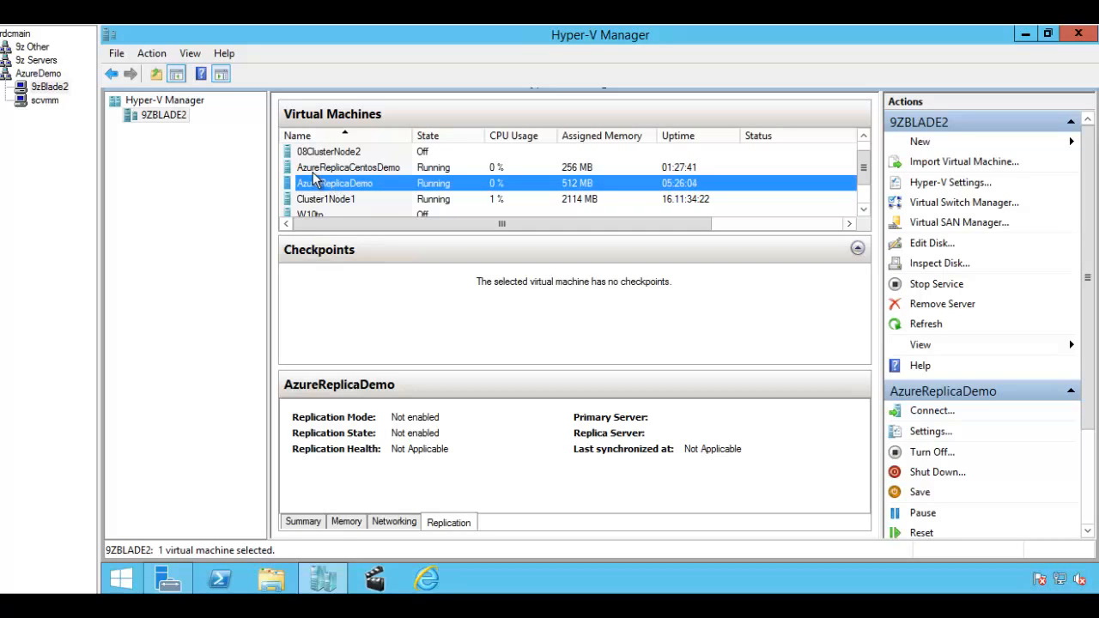
click(45, 100)
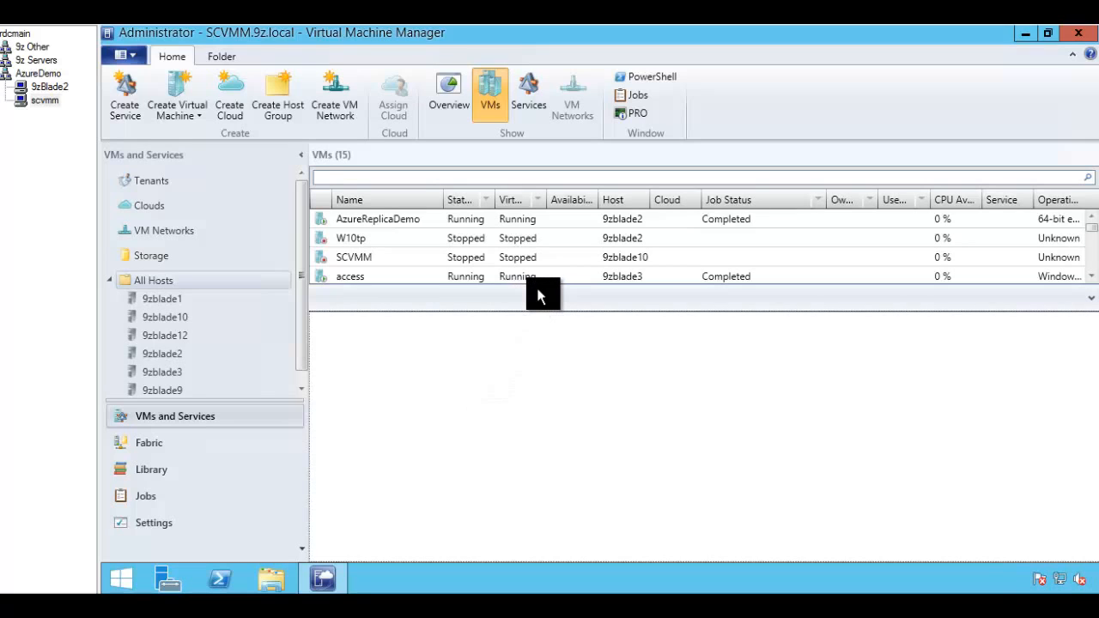
Step: Make the VM list pane in the Virtual Machine Manager console taller
drag(540, 294, 537, 375)
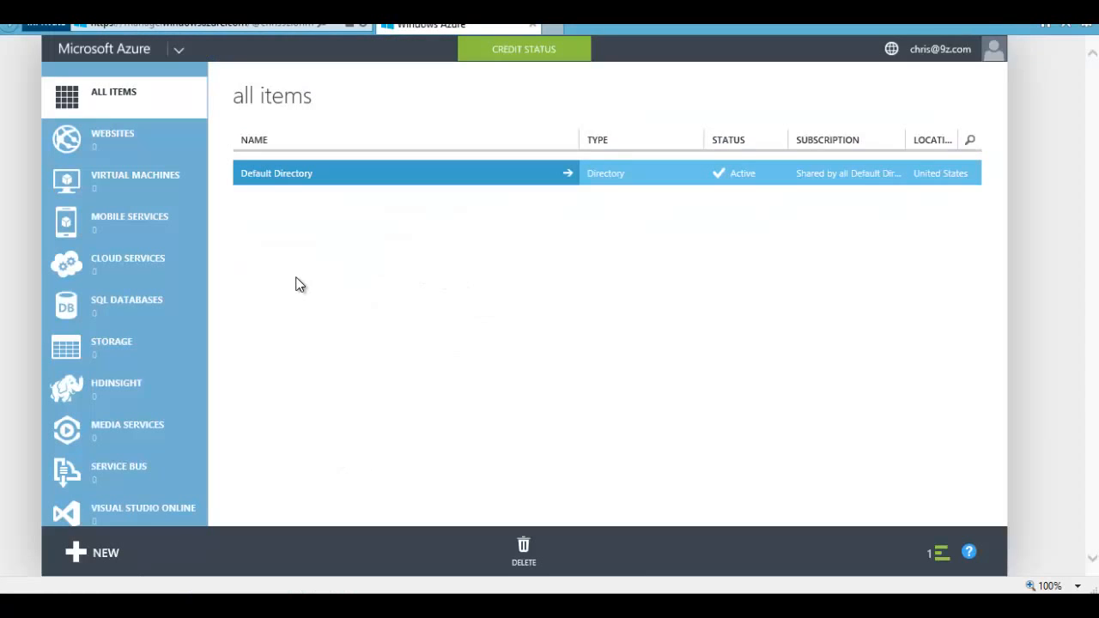
Step: Under Recovery Services, start a Quick Create of a new Site Recovery Vault
scroll(180, 301, down, 3)
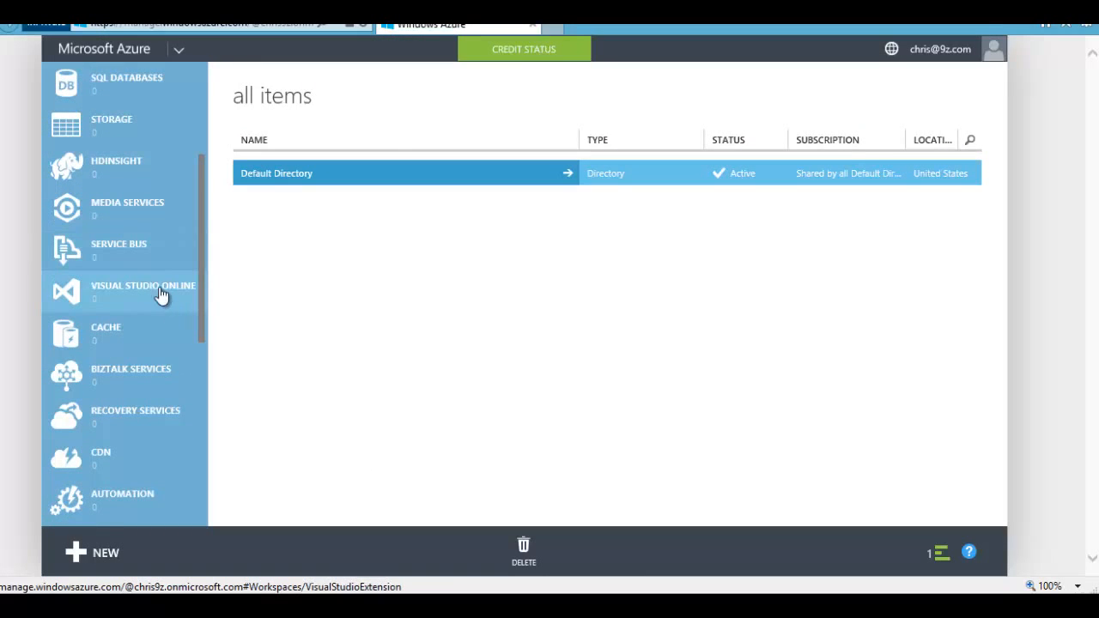
scroll(131, 247, down, 3)
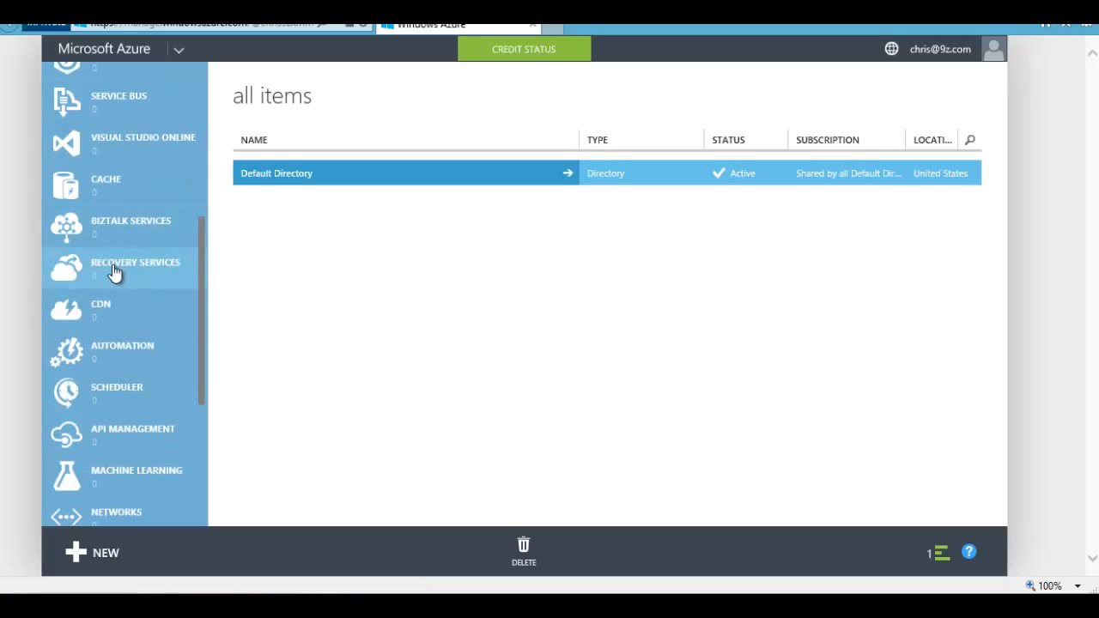
click(114, 273)
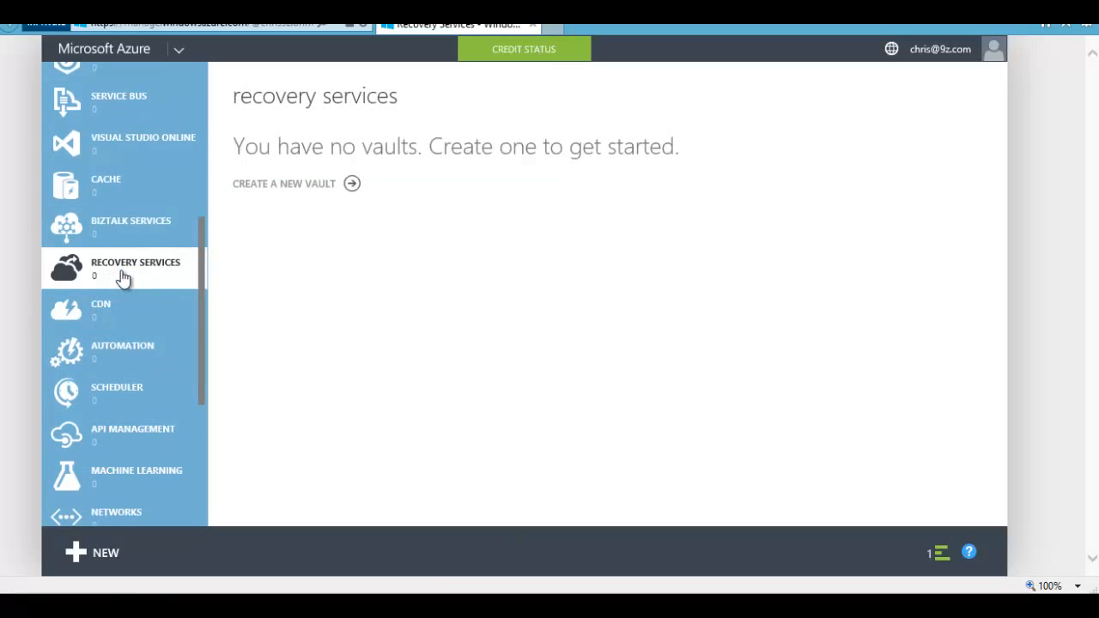
click(305, 184)
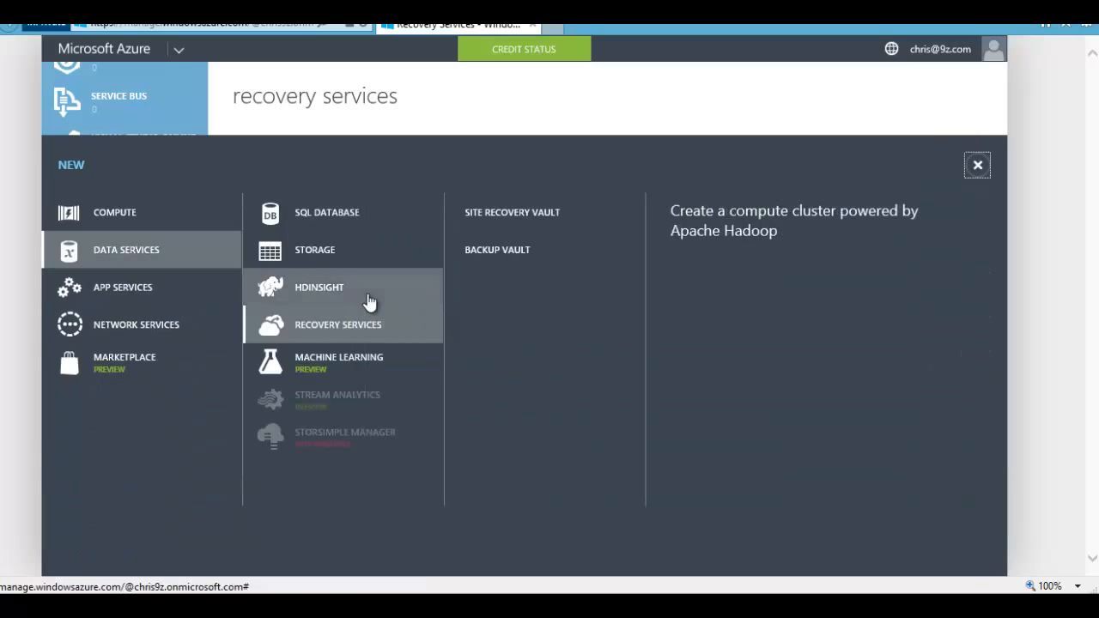
click(518, 224)
click(556, 217)
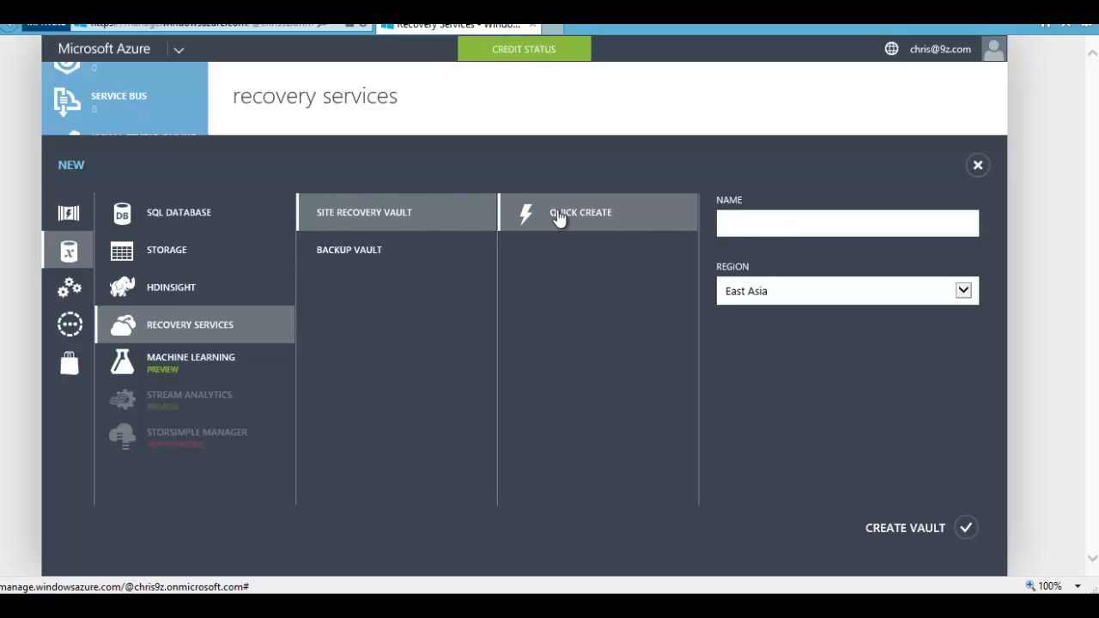
Step: Pick East US as the vault region and start entering the vault name
click(960, 293)
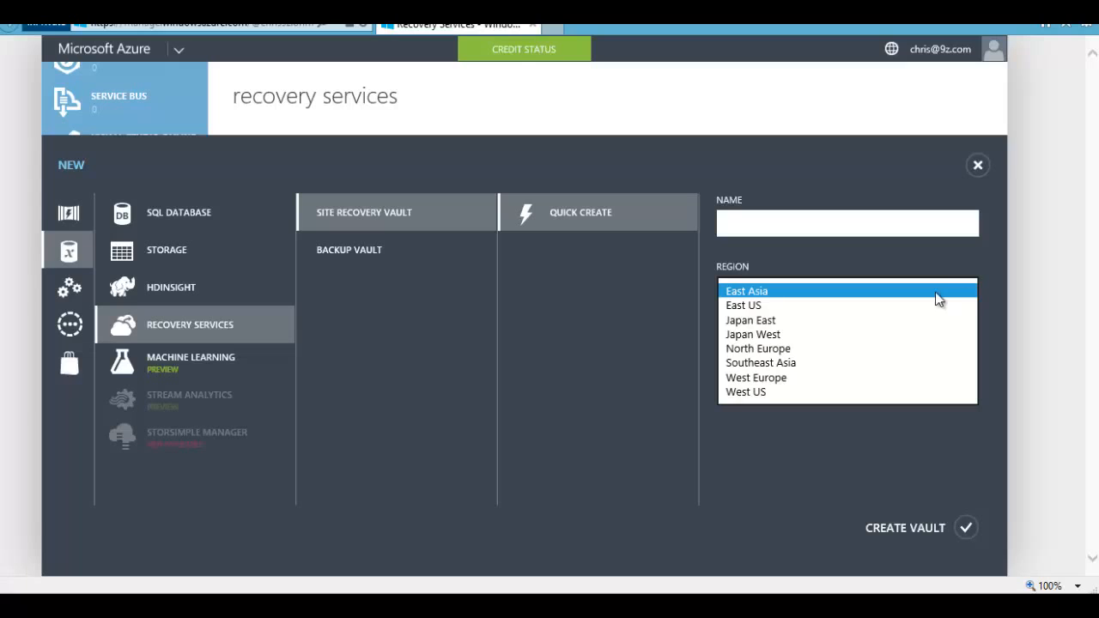
click(783, 307)
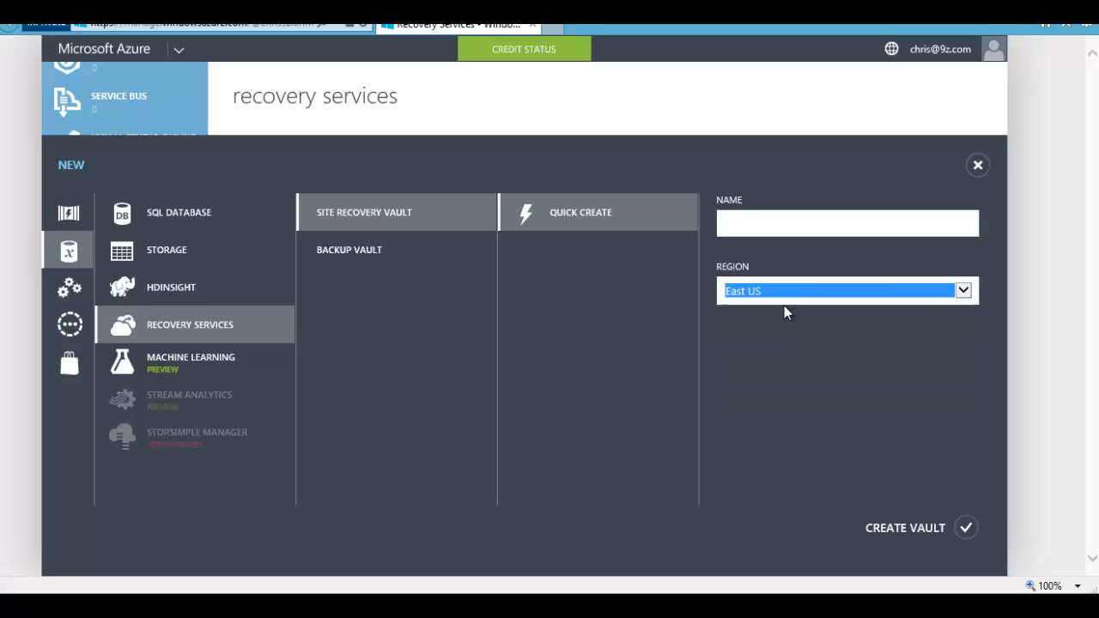
click(785, 227)
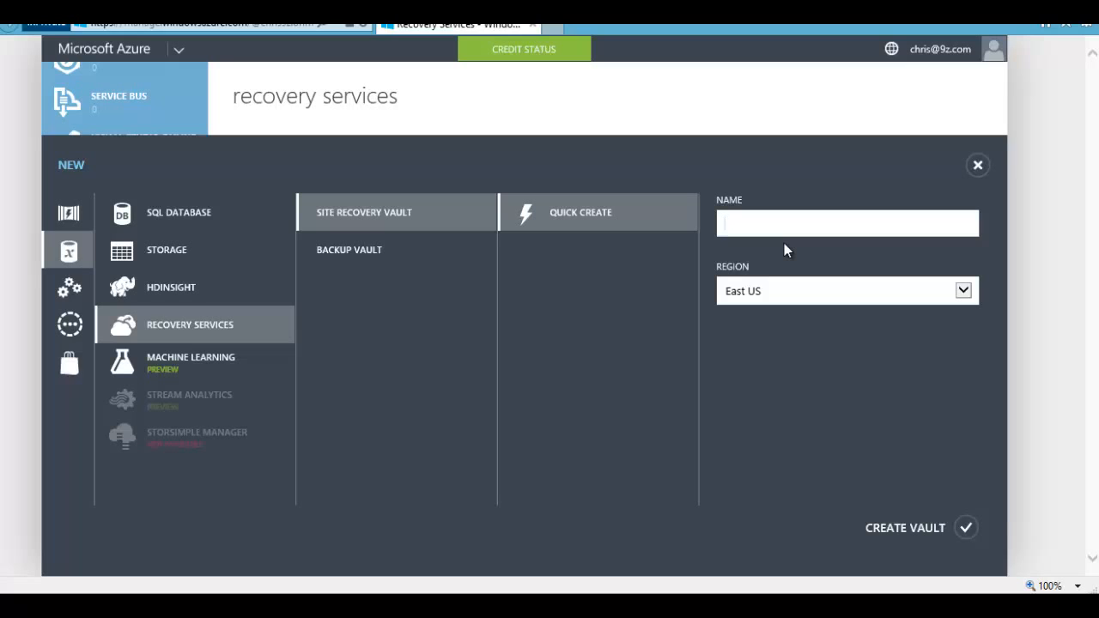
text(A)
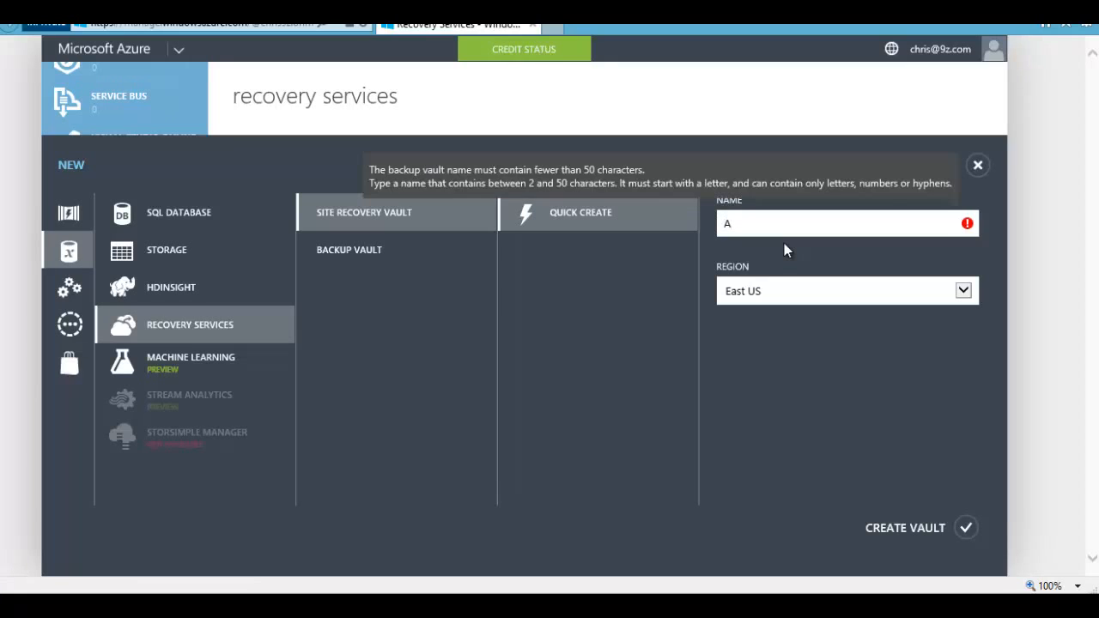
text(zureS)
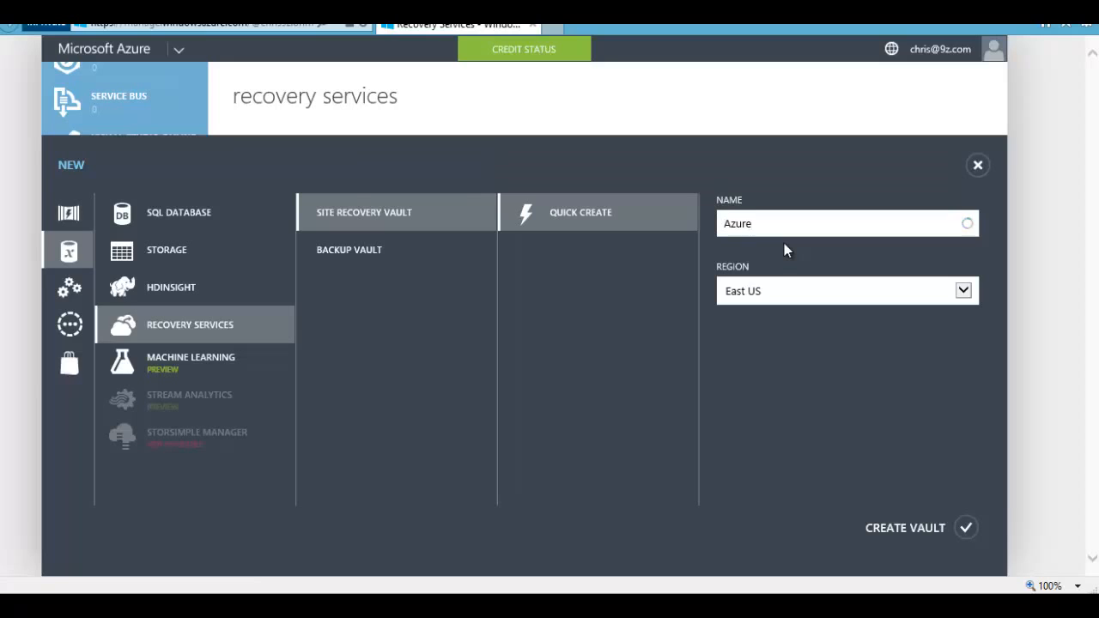
text(RV)
key(BackSpace)
key(BackSpace)
Step: Create the Azure9zSRV vault in East US and wait until it shows Active
click(963, 527)
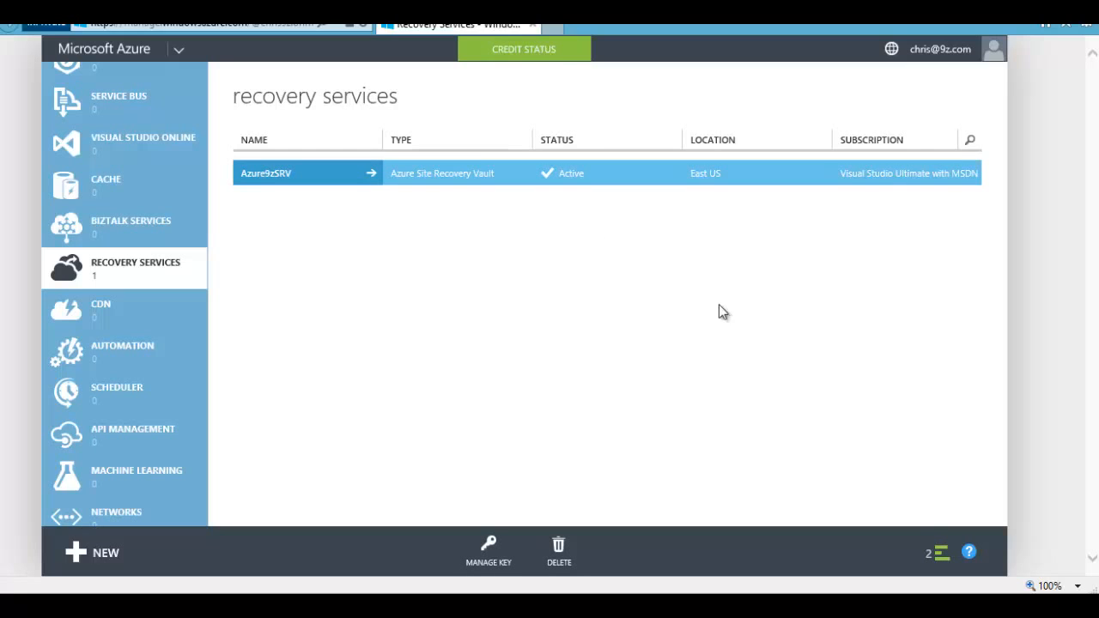
Step: Open the Azure9zSRV vault's Quick Start page and expand the Setup Recovery scenario list
click(263, 176)
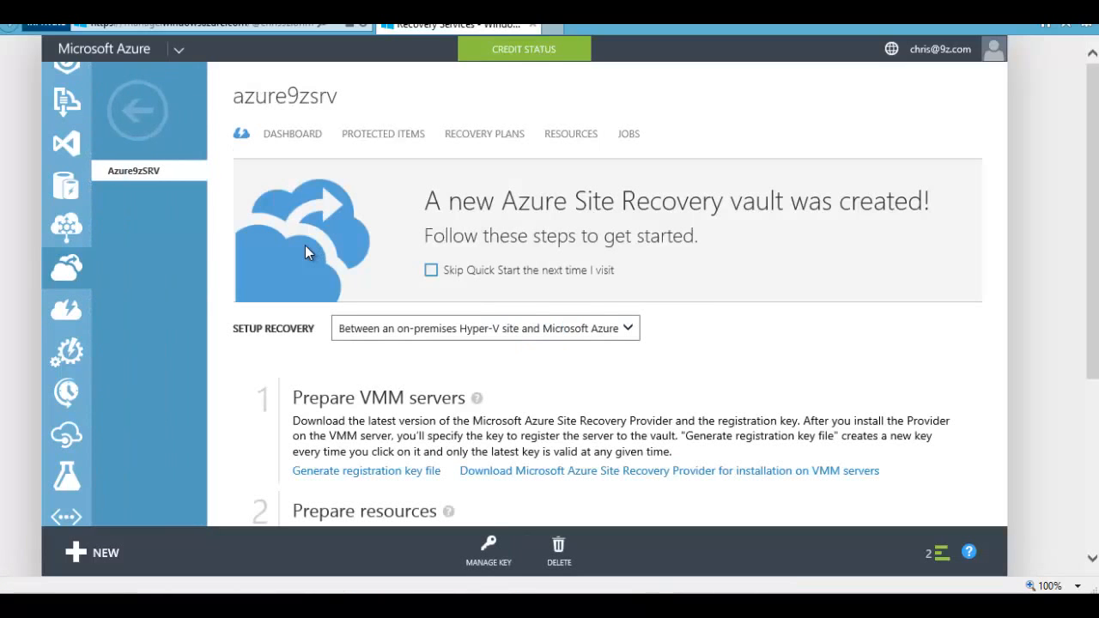
scroll(779, 346, down, 3)
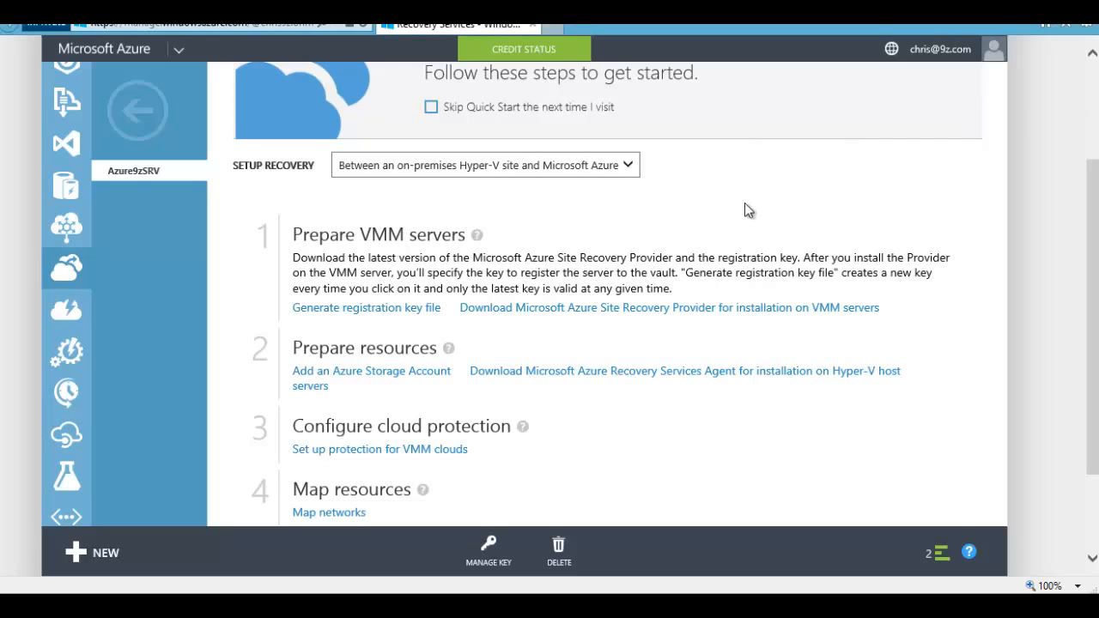
scroll(782, 216, up, 3)
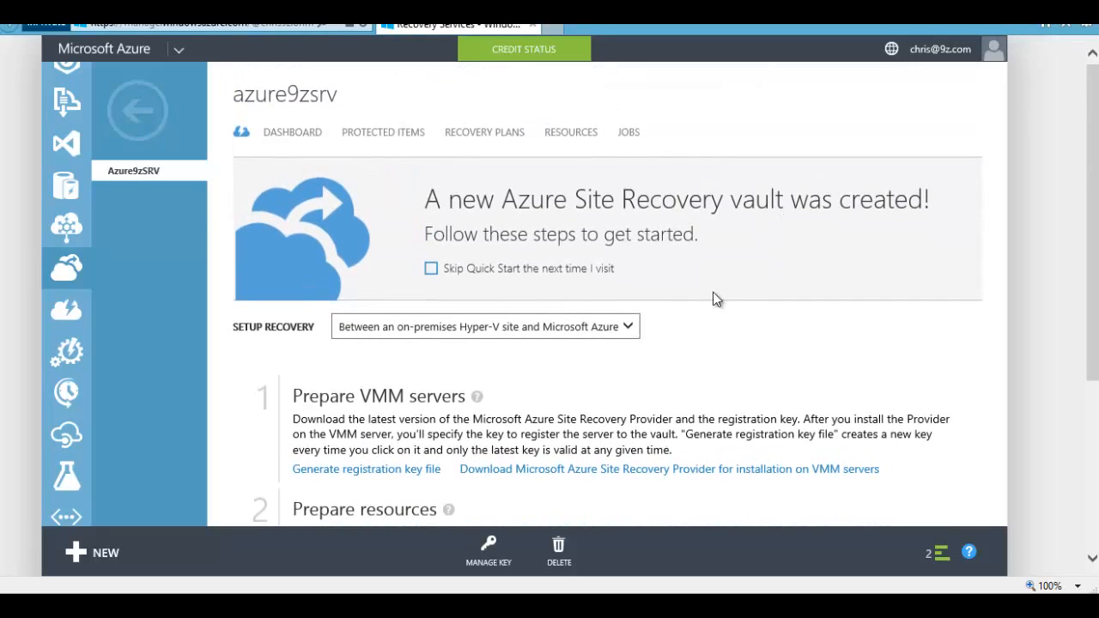
scroll(678, 290, down, 2)
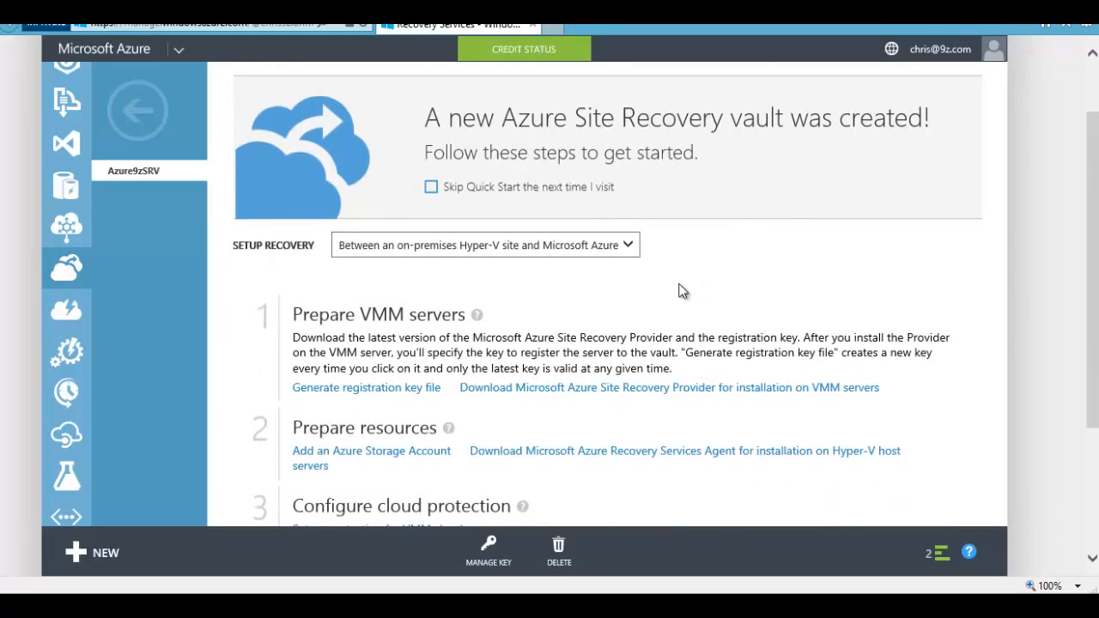
click(633, 249)
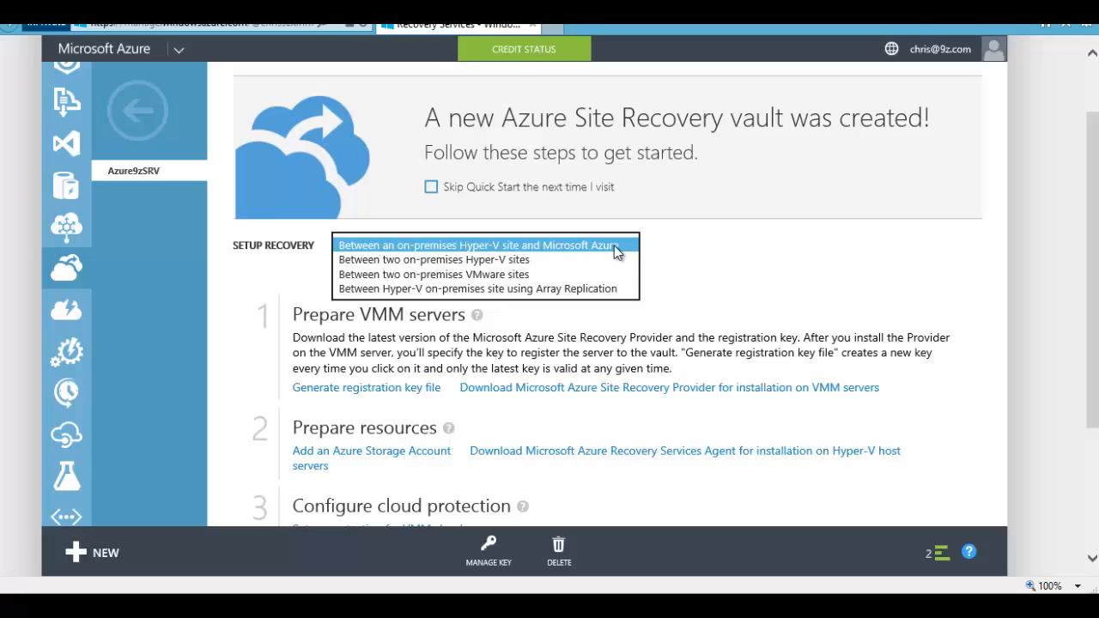
Step: Select 'Between an on-premises Hyper-V site and Microsoft Azure' as the recovery scenario
click(615, 245)
click(635, 250)
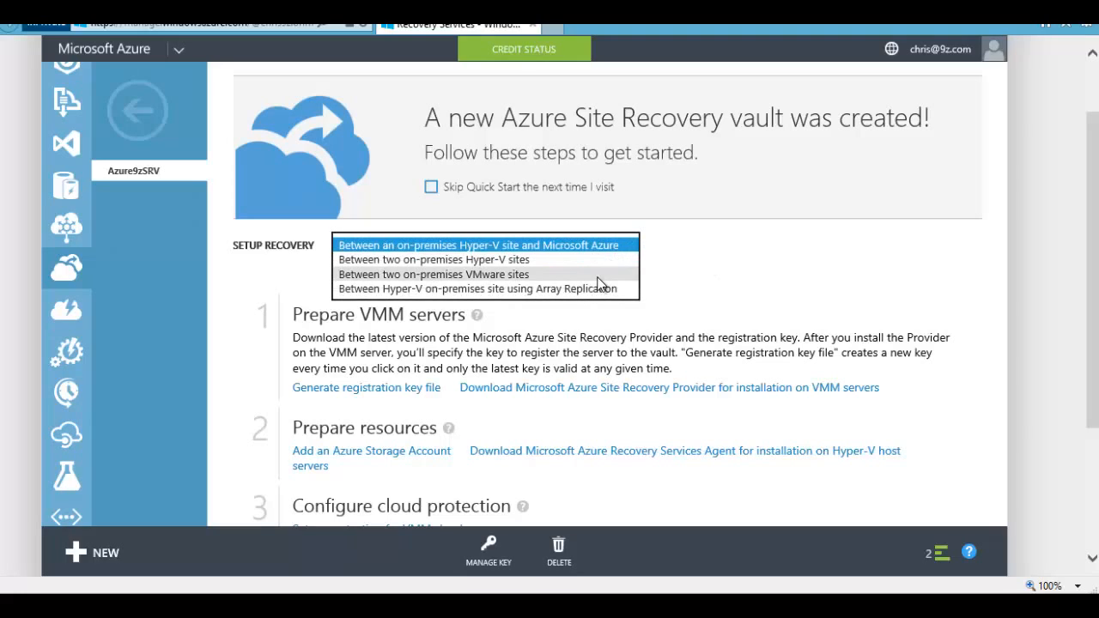
click(571, 274)
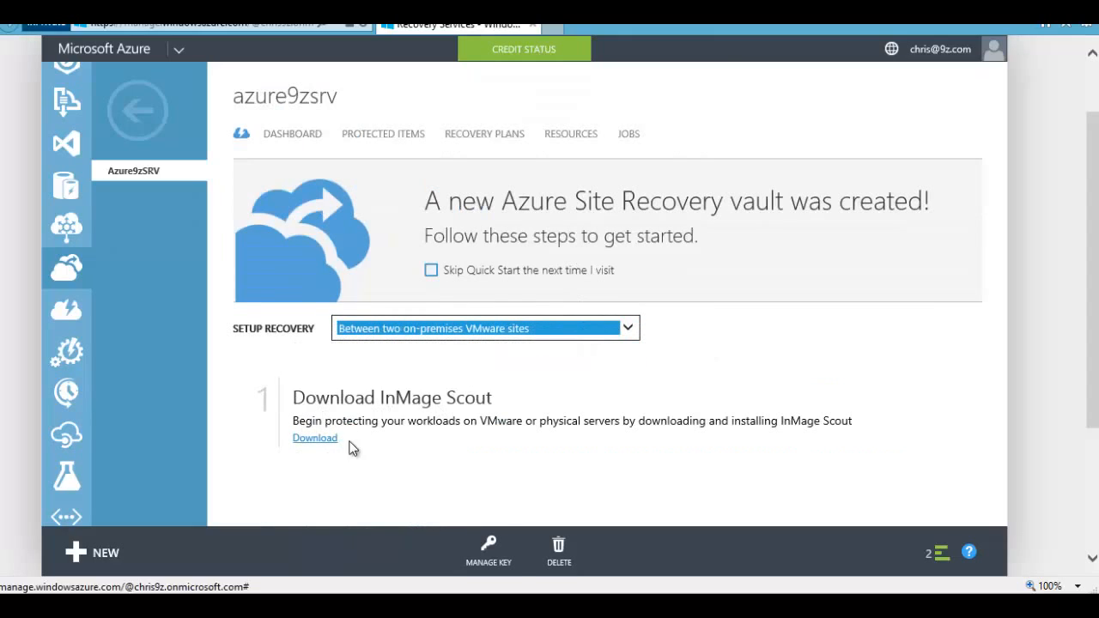
click(524, 333)
click(493, 313)
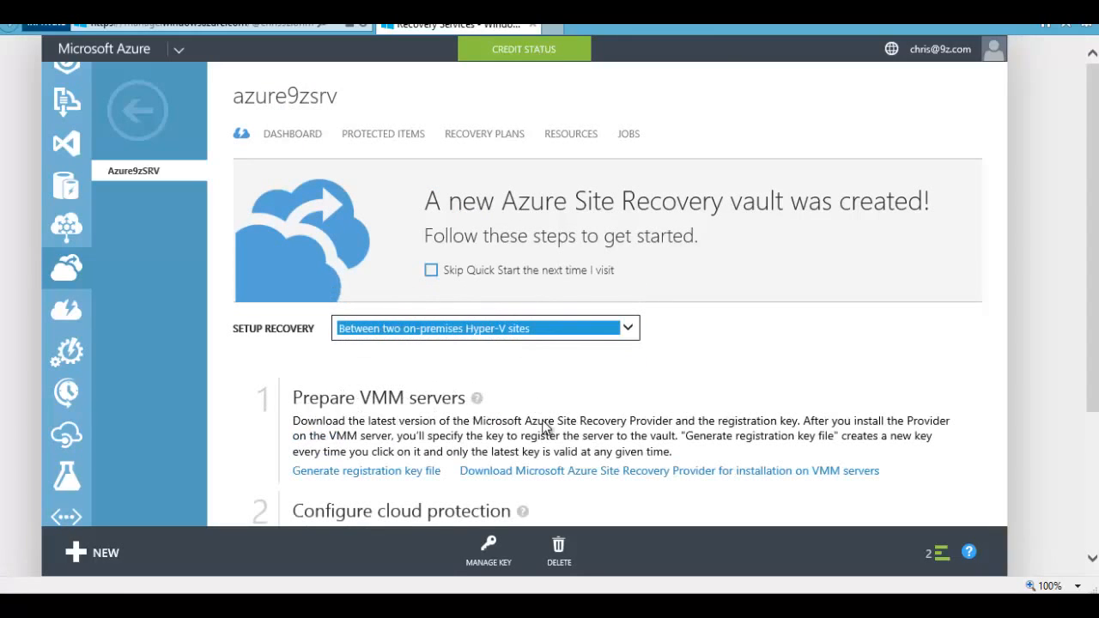
click(565, 334)
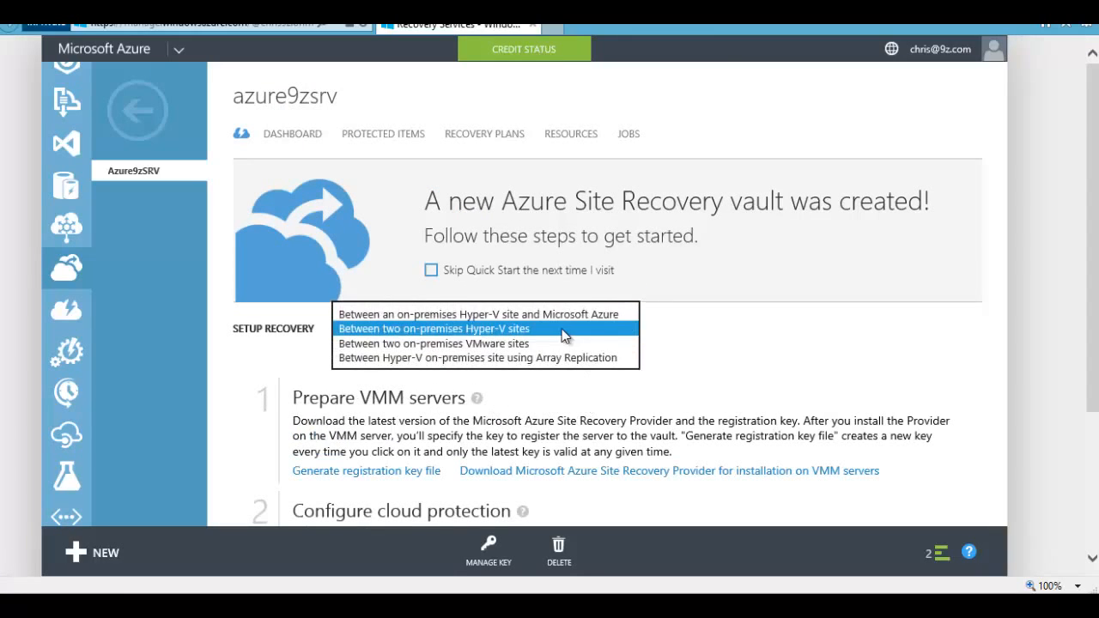
click(538, 315)
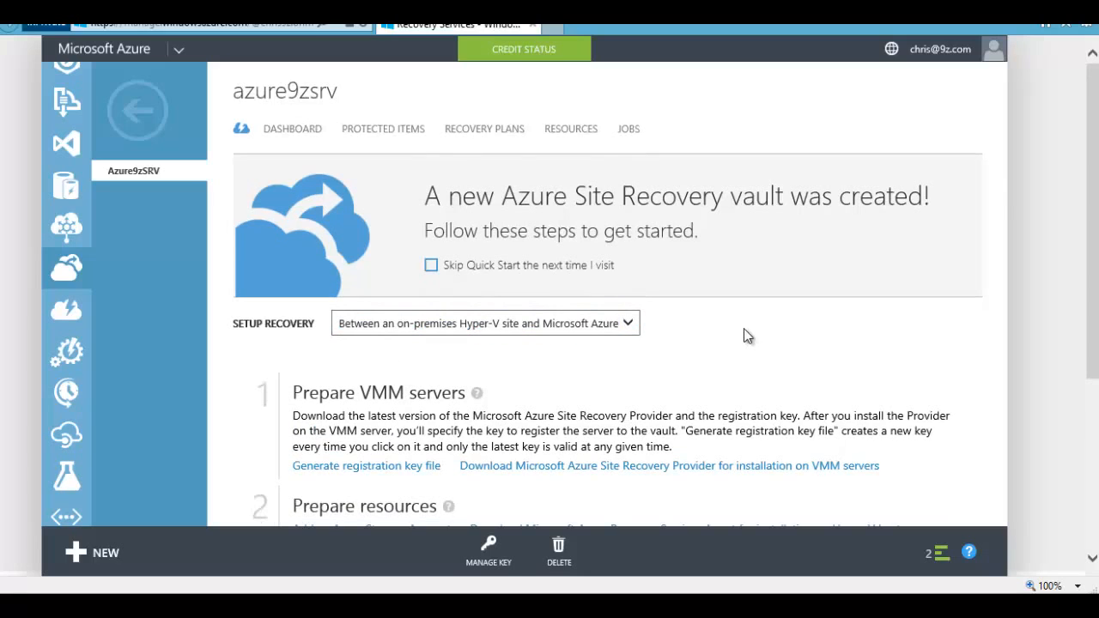
scroll(745, 335, down, 3)
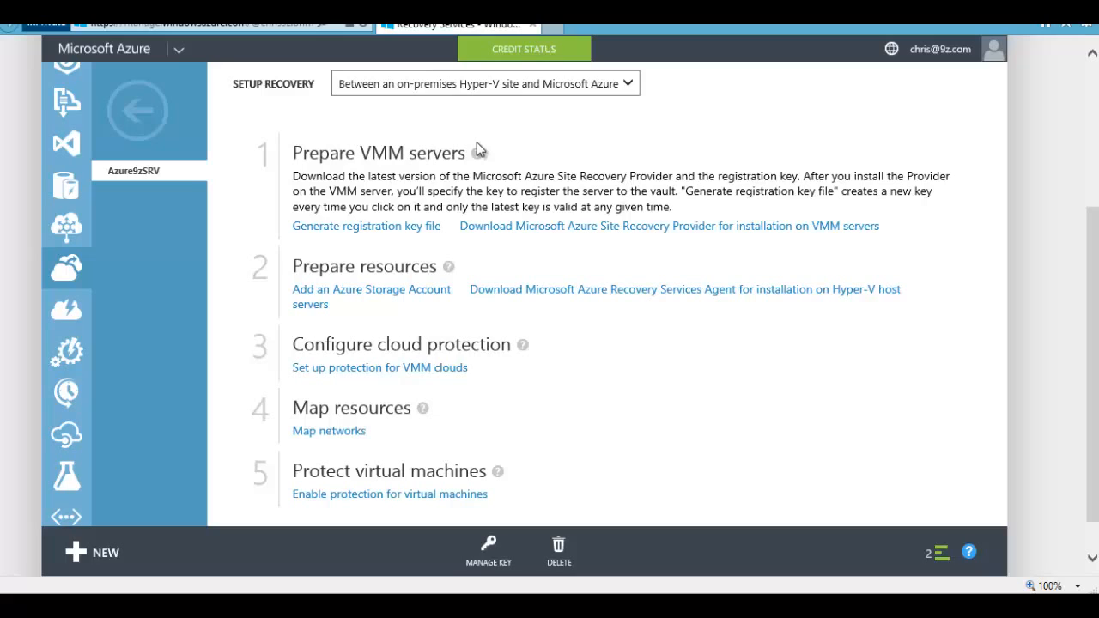
Step: Generate the vault registration key file and save it into Desktop\deleteme
click(360, 230)
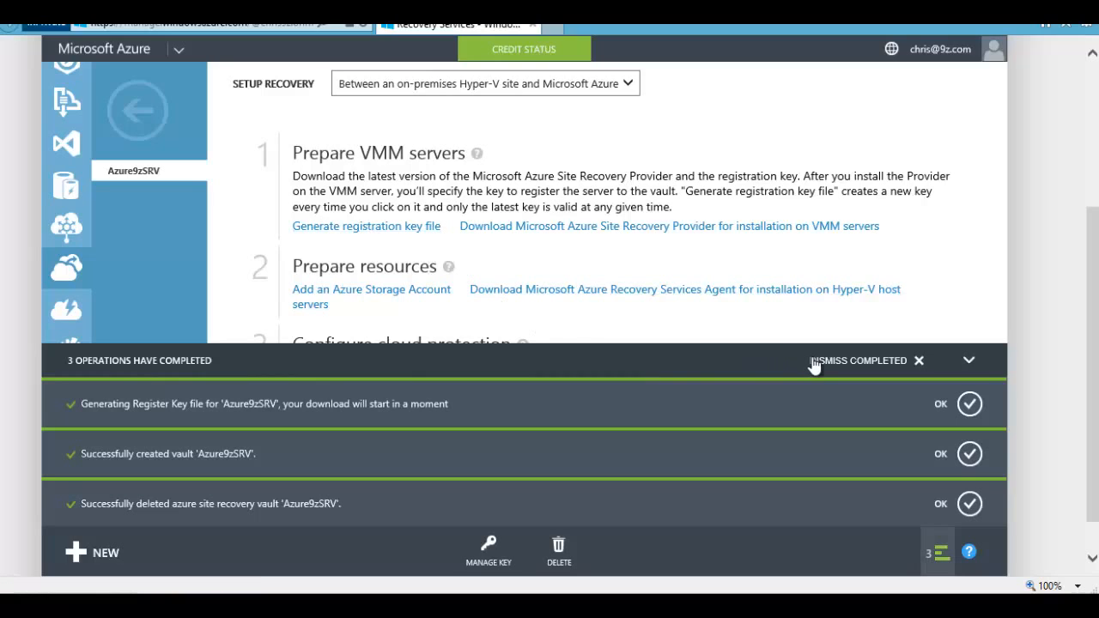
click(882, 370)
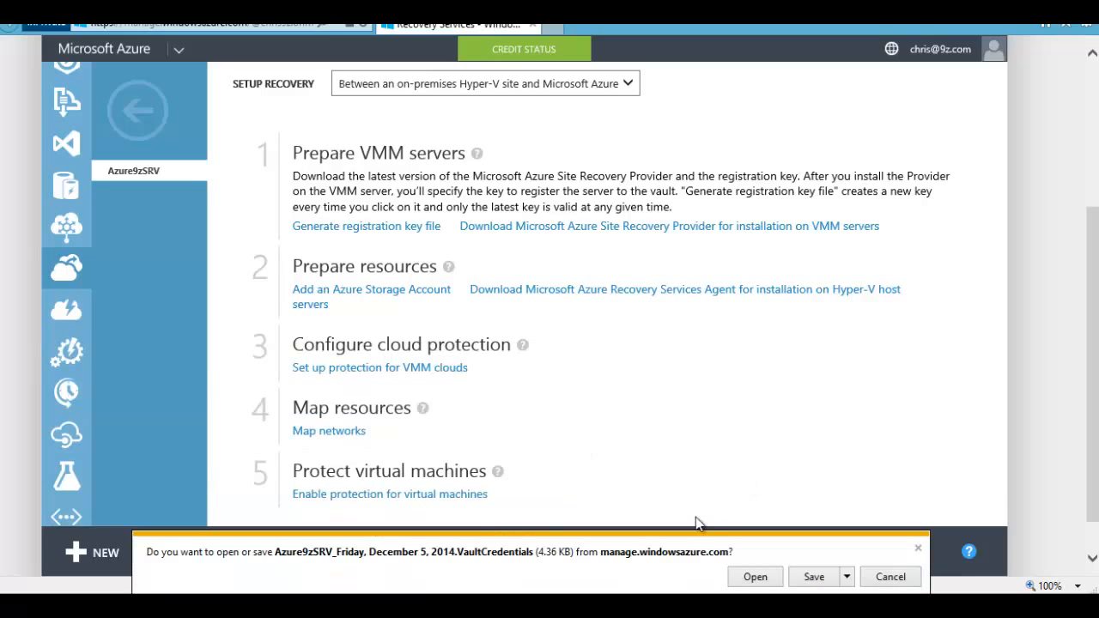
click(846, 577)
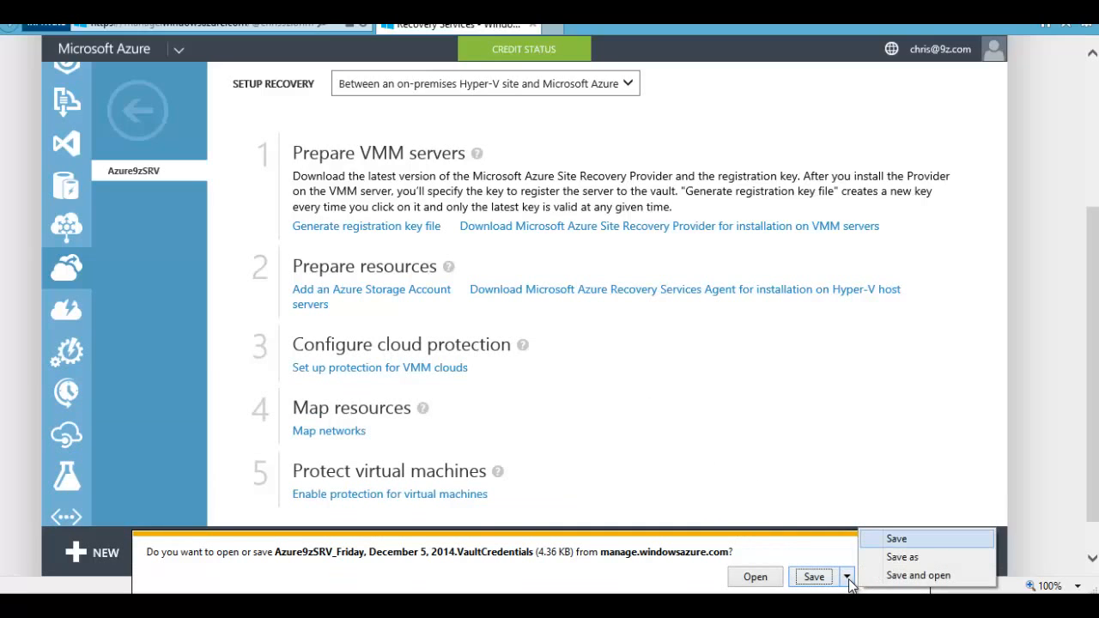
click(901, 557)
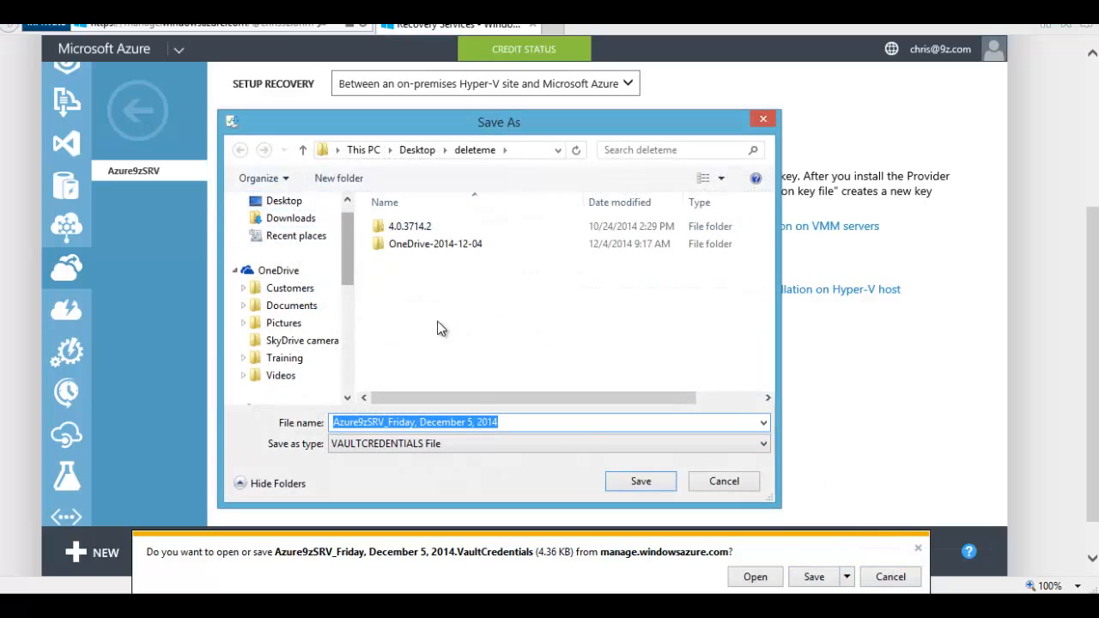
click(640, 481)
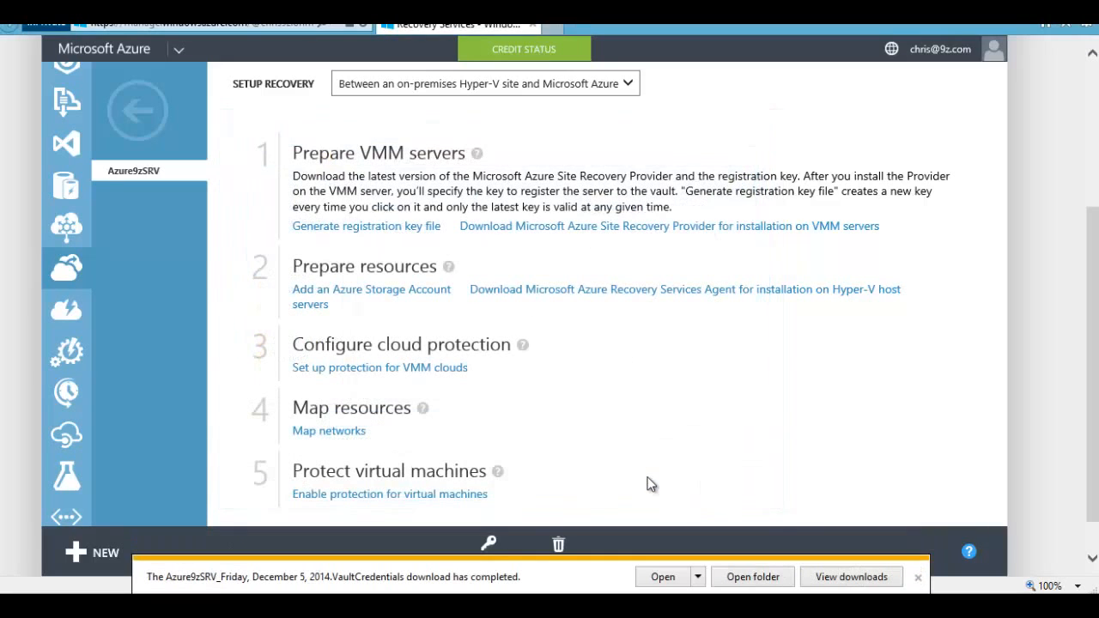
click(918, 579)
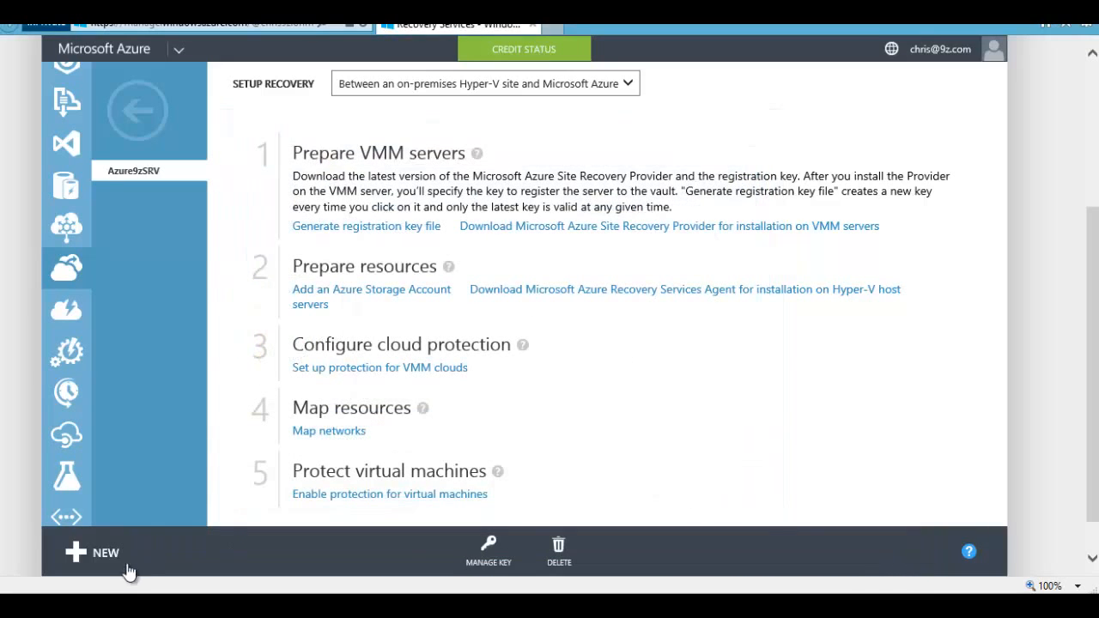
key(alt+Tab)
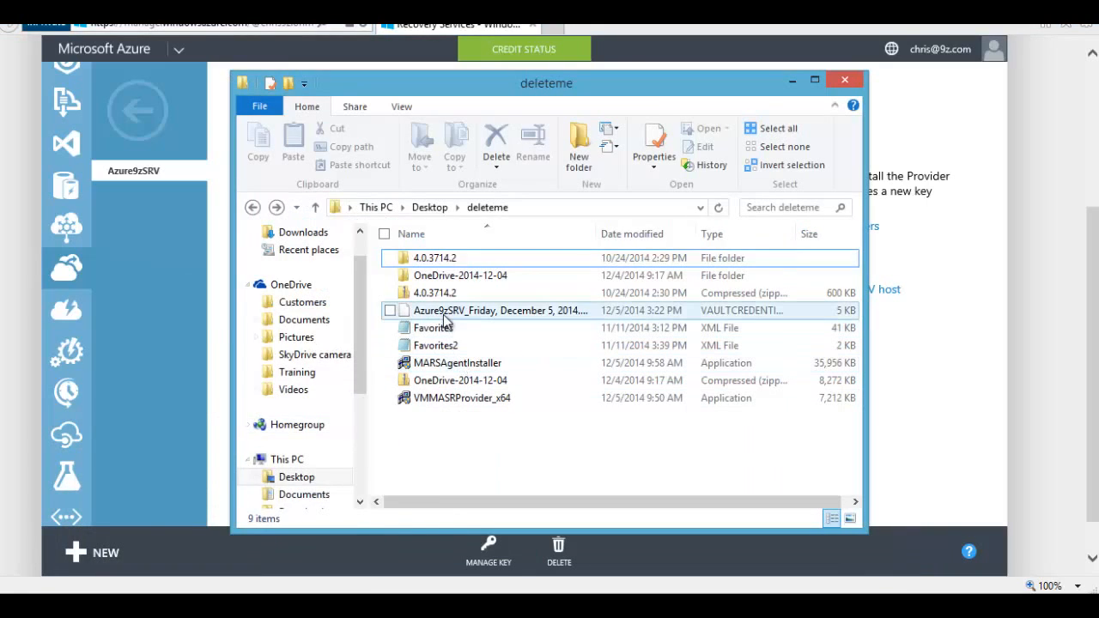
Step: Copy the Azure9zSRV VaultCredentials file onto the VMM server desktop below the VMMASRP installer
right_click(436, 314)
click(301, 452)
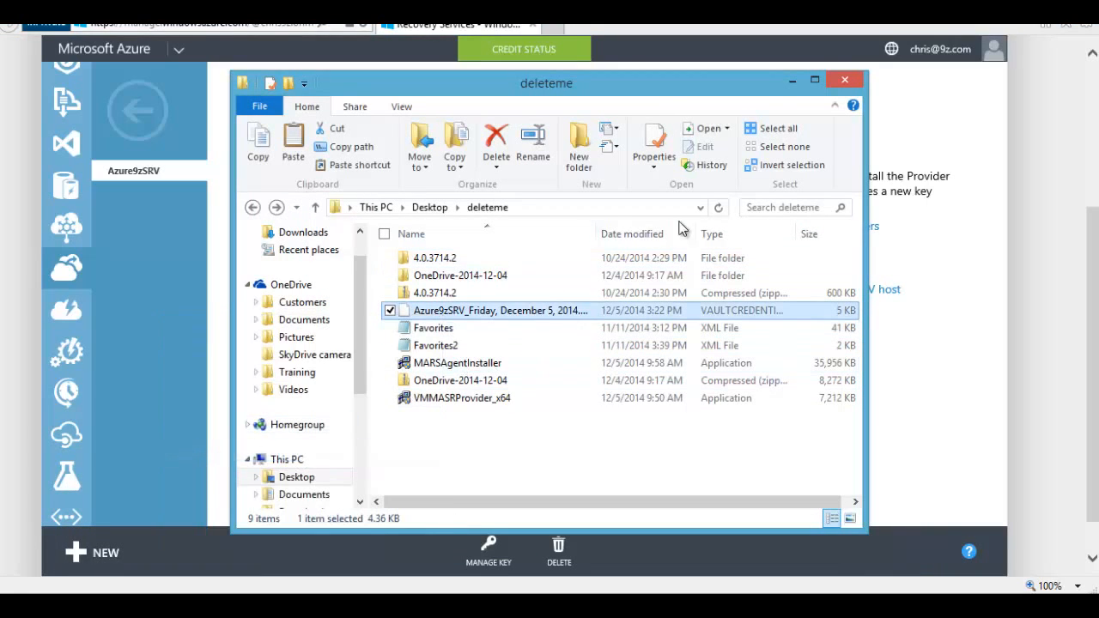
click(791, 81)
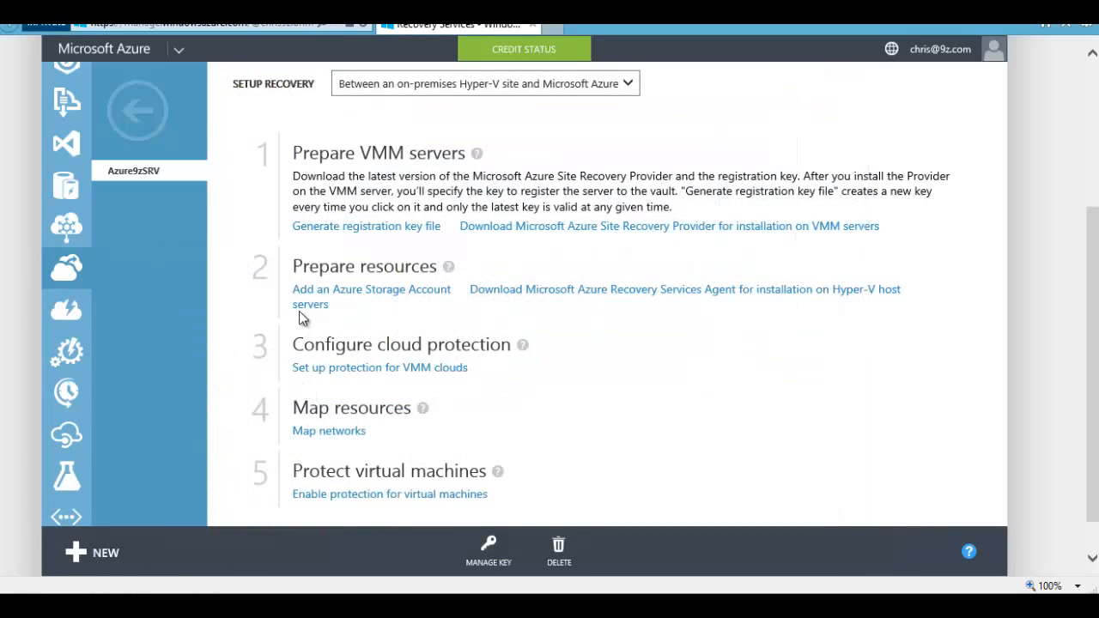
drag(303, 157, 444, 154)
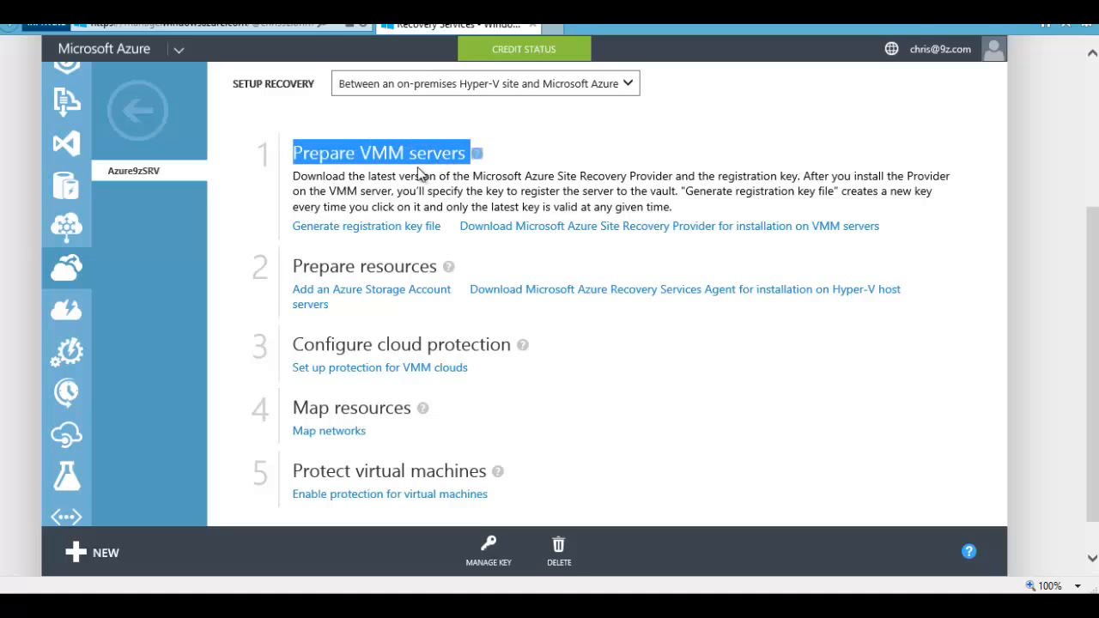
click(373, 185)
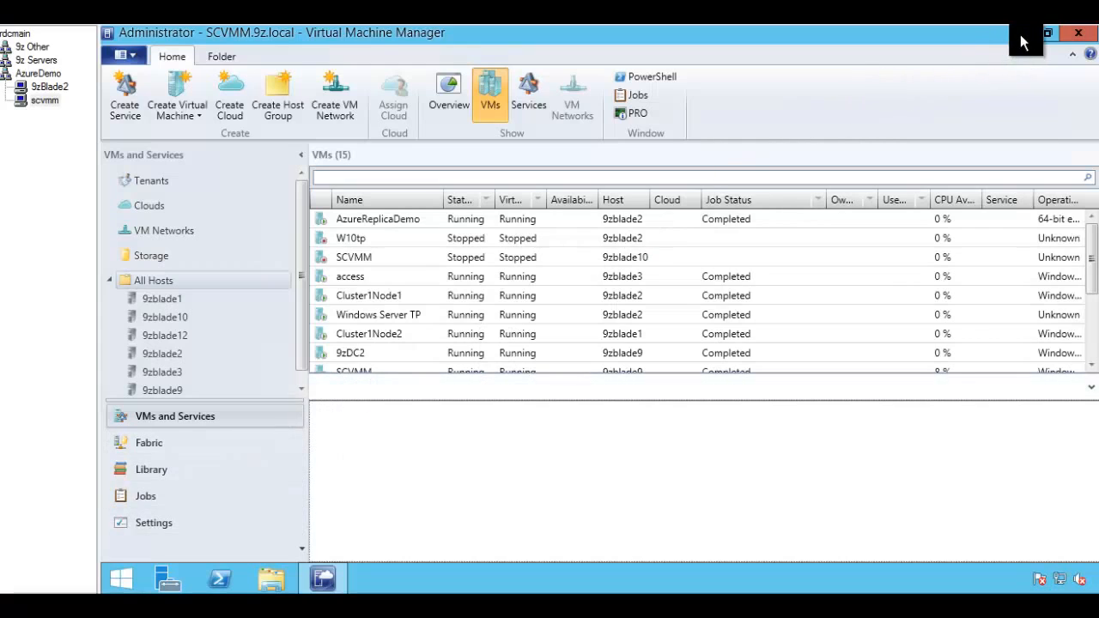
click(1021, 37)
right_click(145, 428)
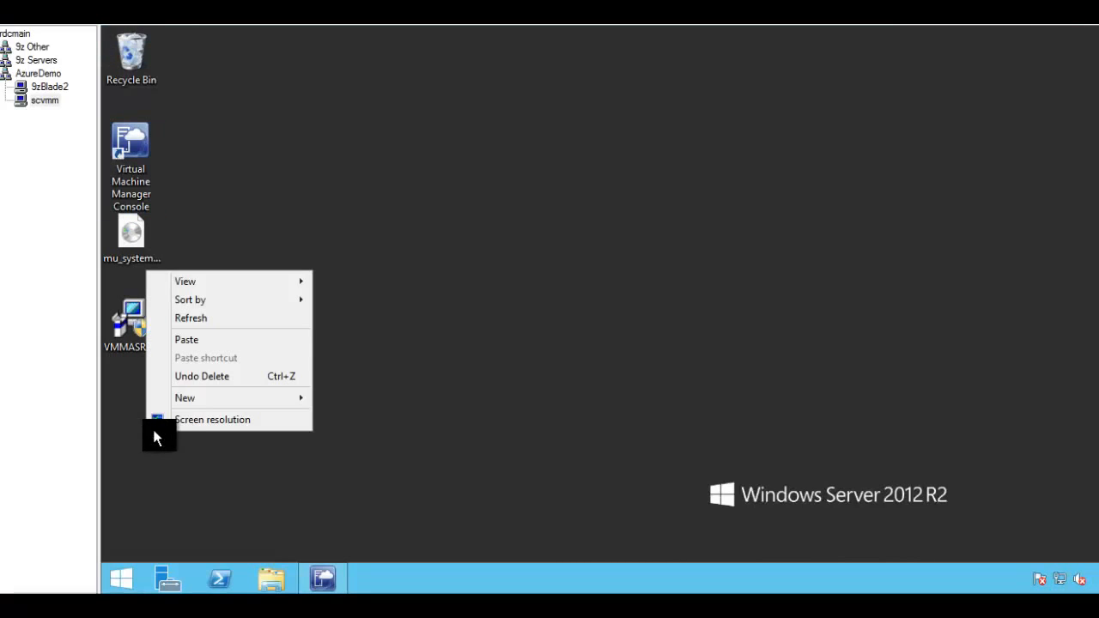
click(205, 340)
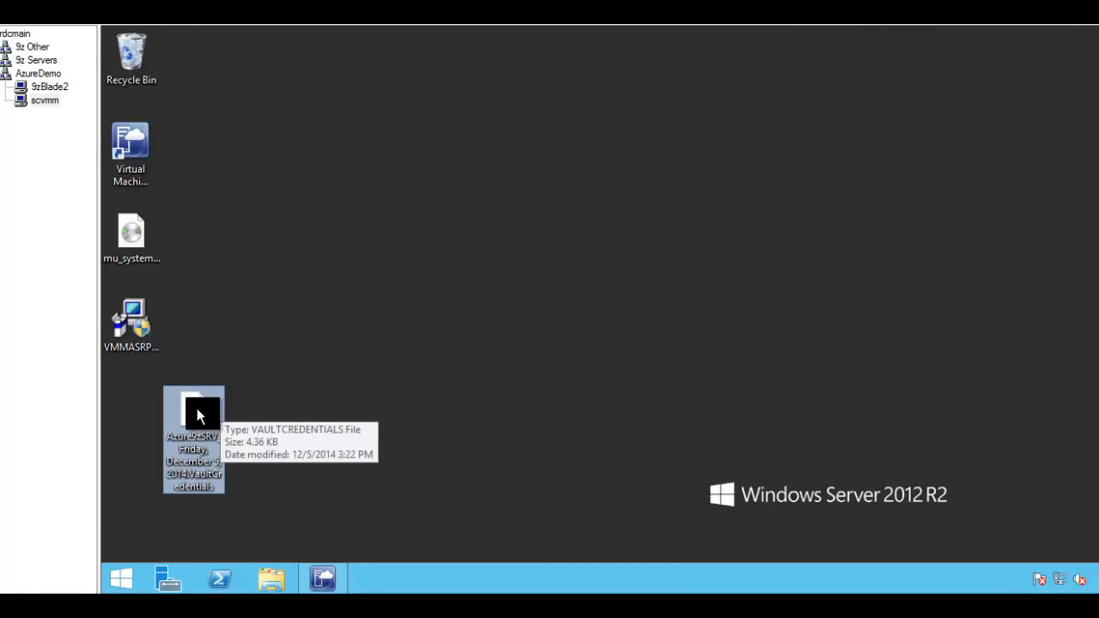
drag(197, 416, 137, 416)
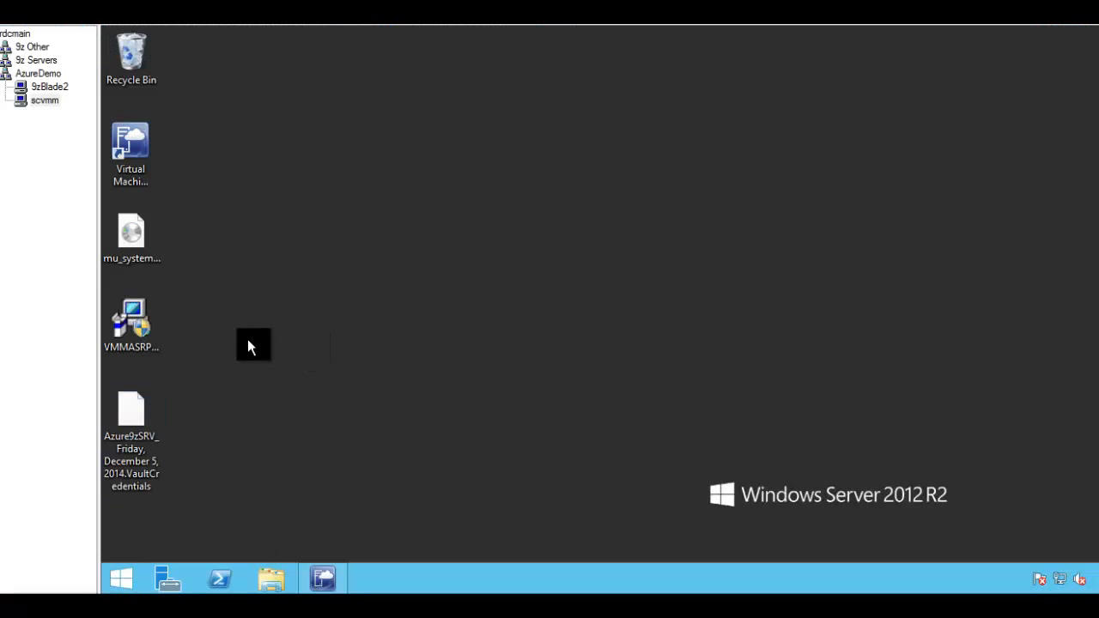
Step: Close the Virtual Machine Manager console before running the provider installer
click(124, 327)
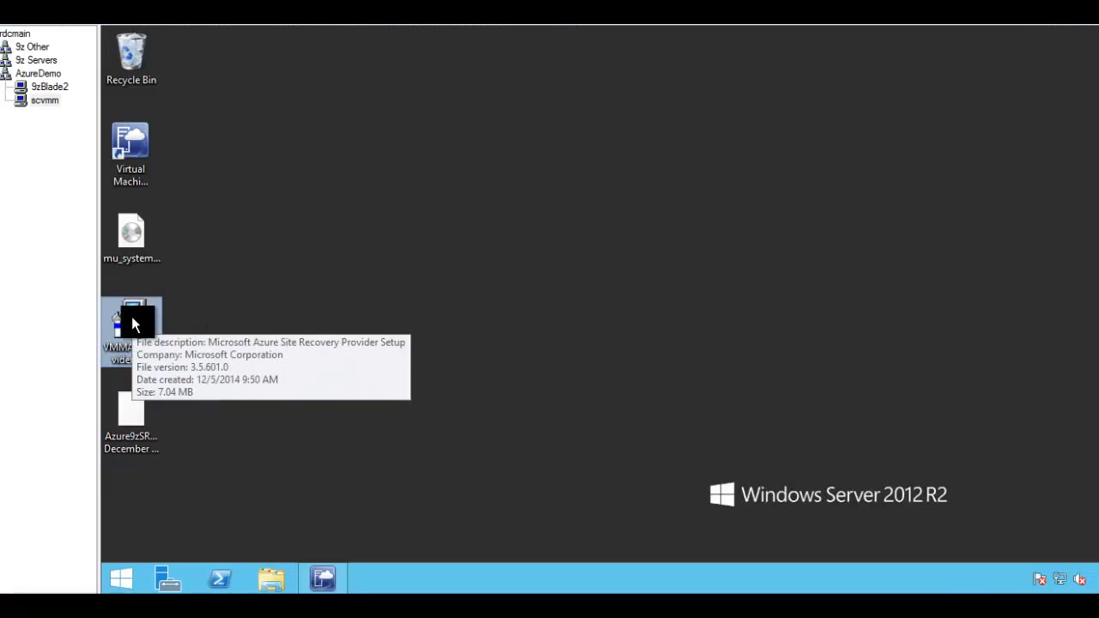
click(320, 580)
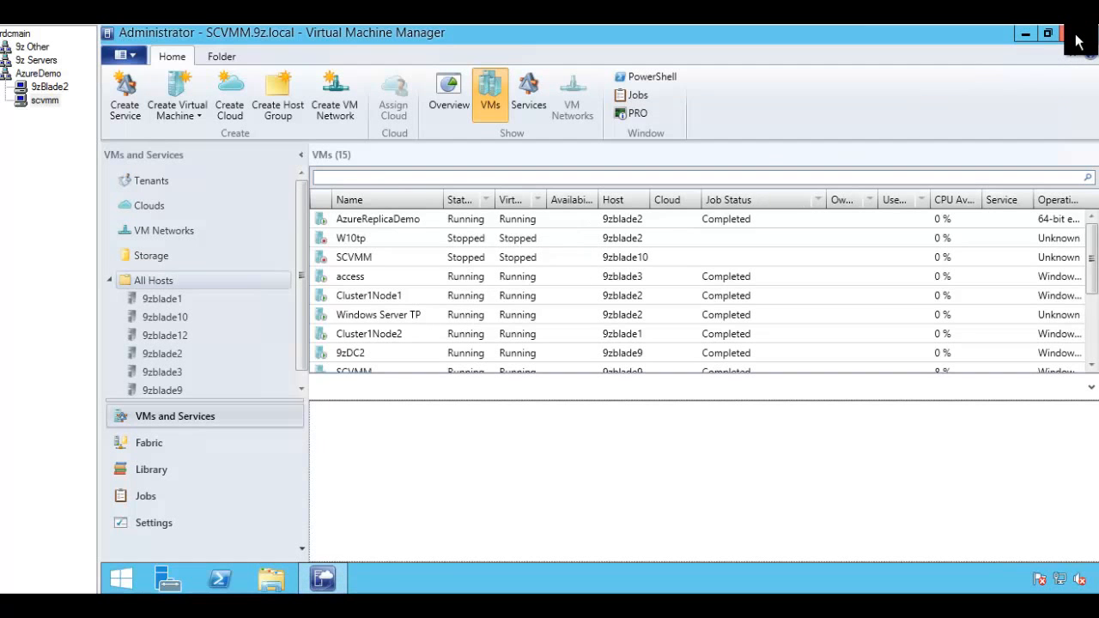
click(1076, 41)
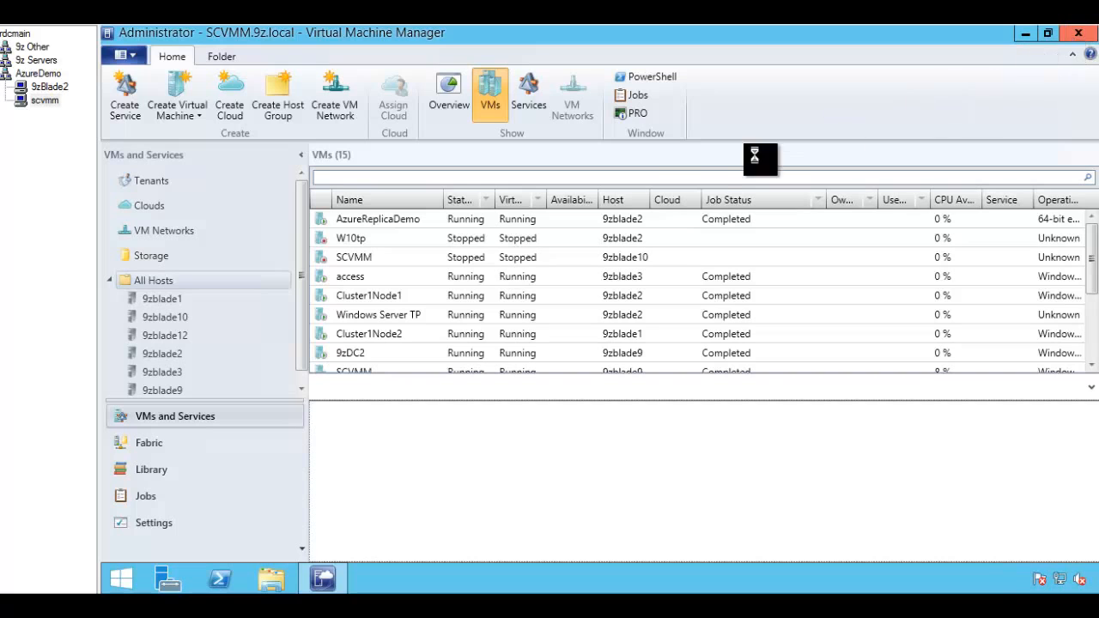
Step: Install VMMASRProvider_x64 as administrator, allowing setup to stop and restart the VMM service
double_click(147, 331)
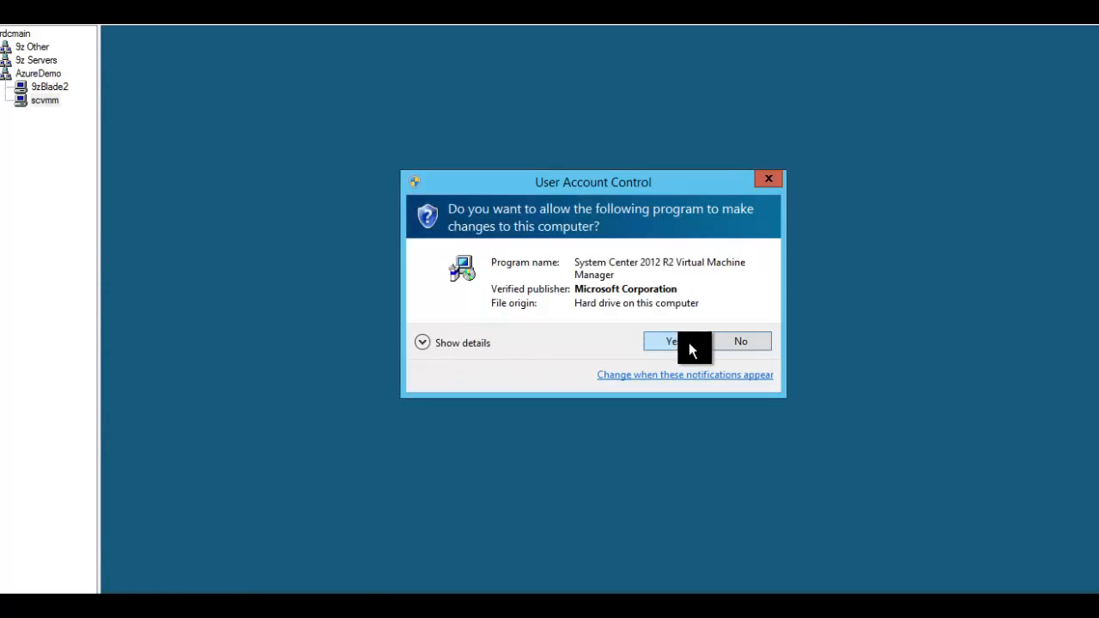
click(688, 342)
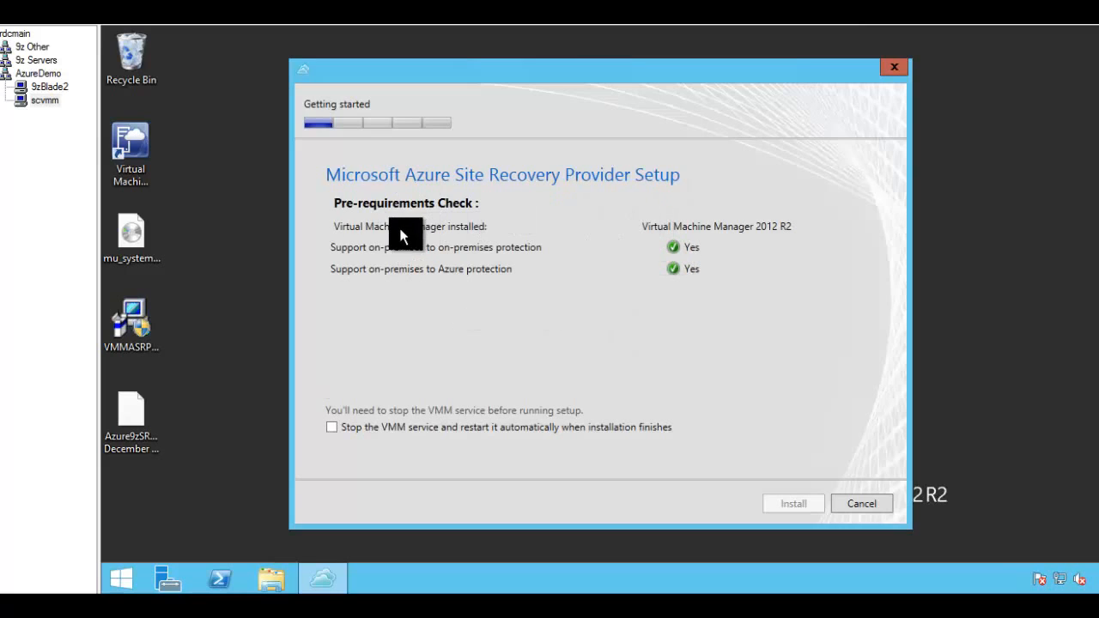
click(332, 428)
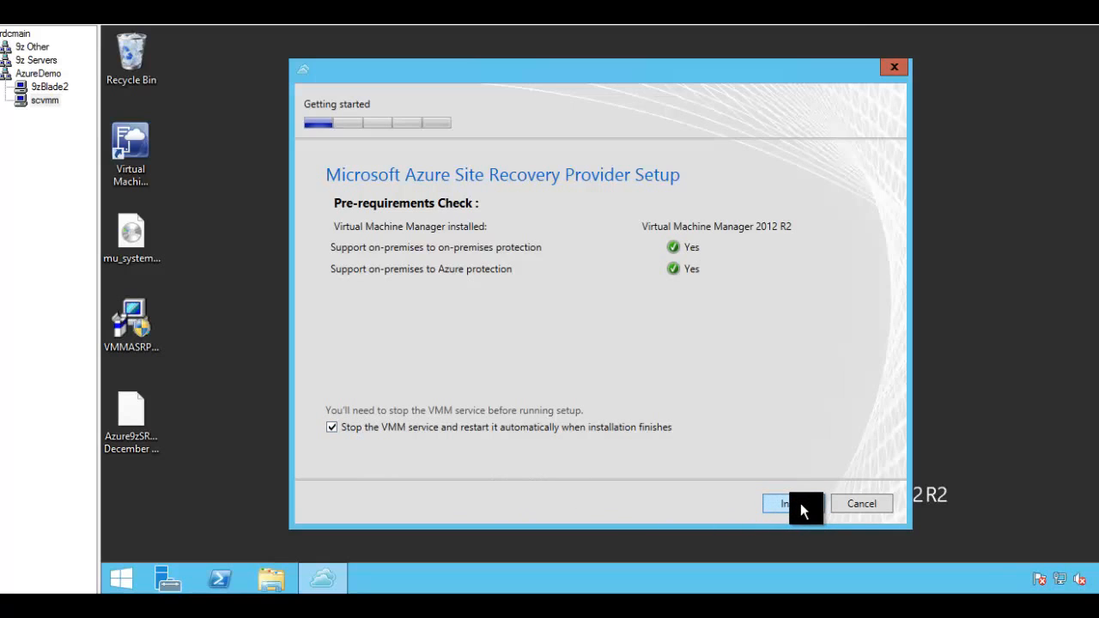
click(802, 507)
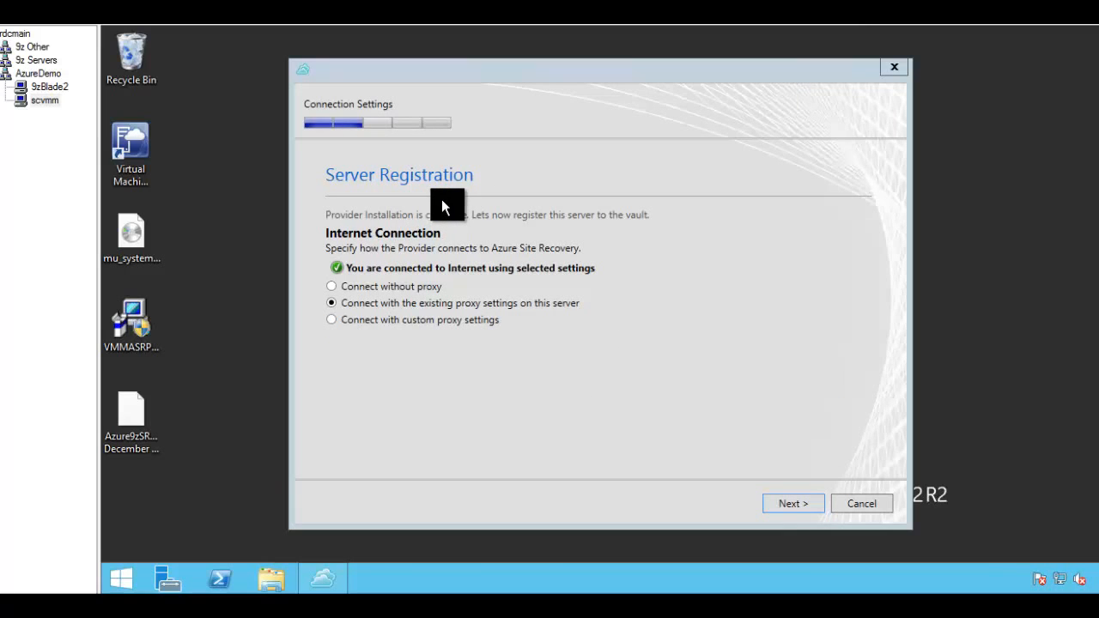
Step: Choose to connect to Azure without a proxy and continue to registration
click(354, 288)
click(352, 288)
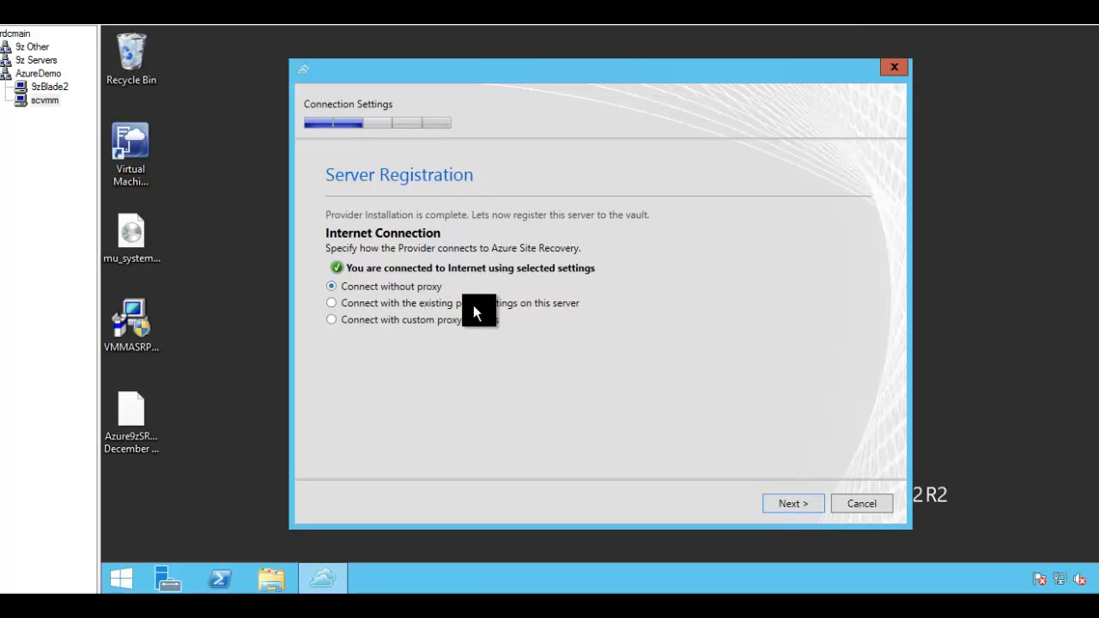
click(780, 502)
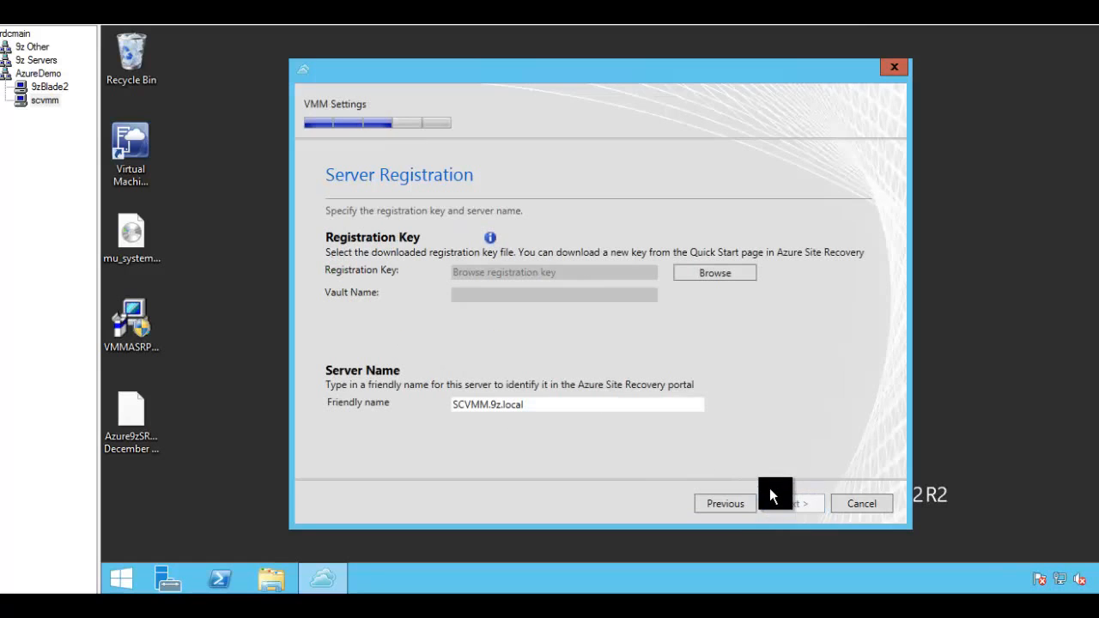
Step: Load the Desktop's Azure9zSRV VaultCredentials file as the registration key
click(133, 411)
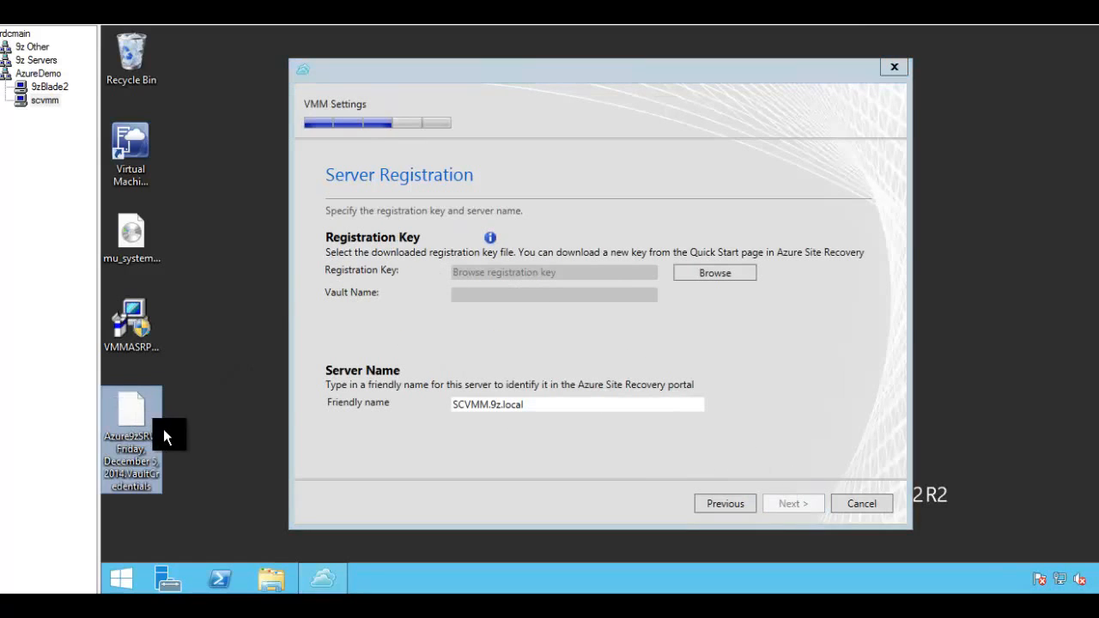
click(724, 275)
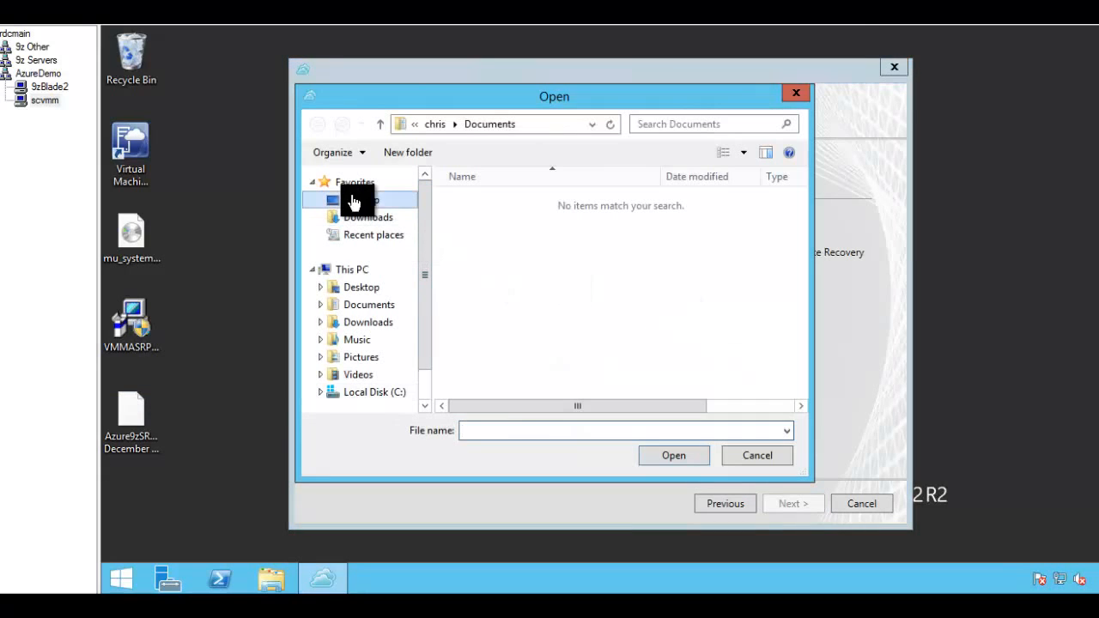
click(353, 201)
scroll(645, 390, down, 3)
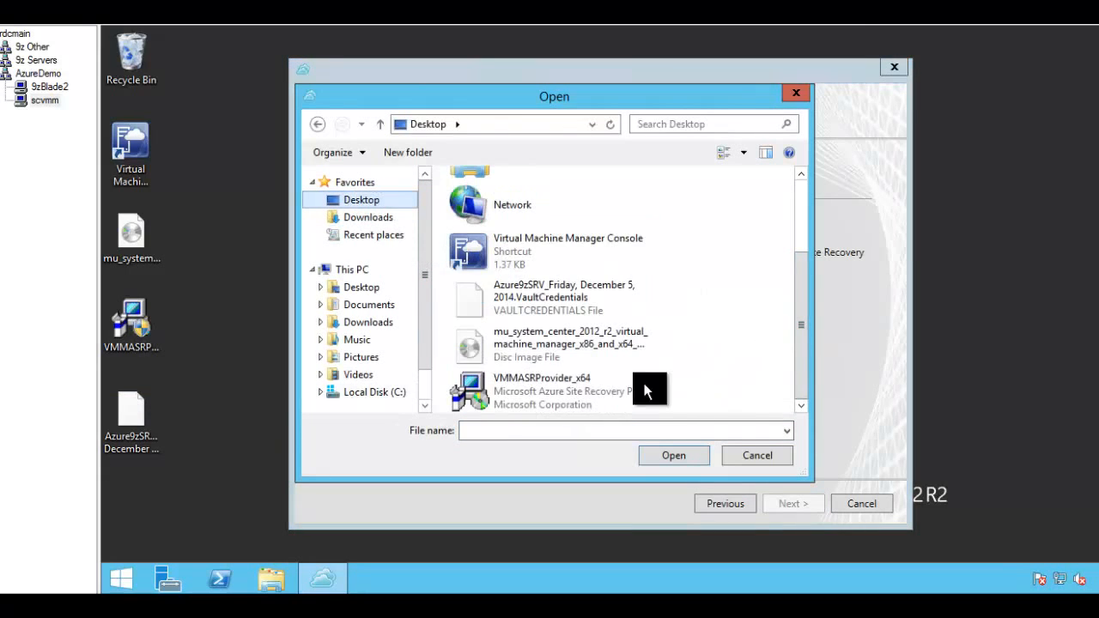
double_click(510, 296)
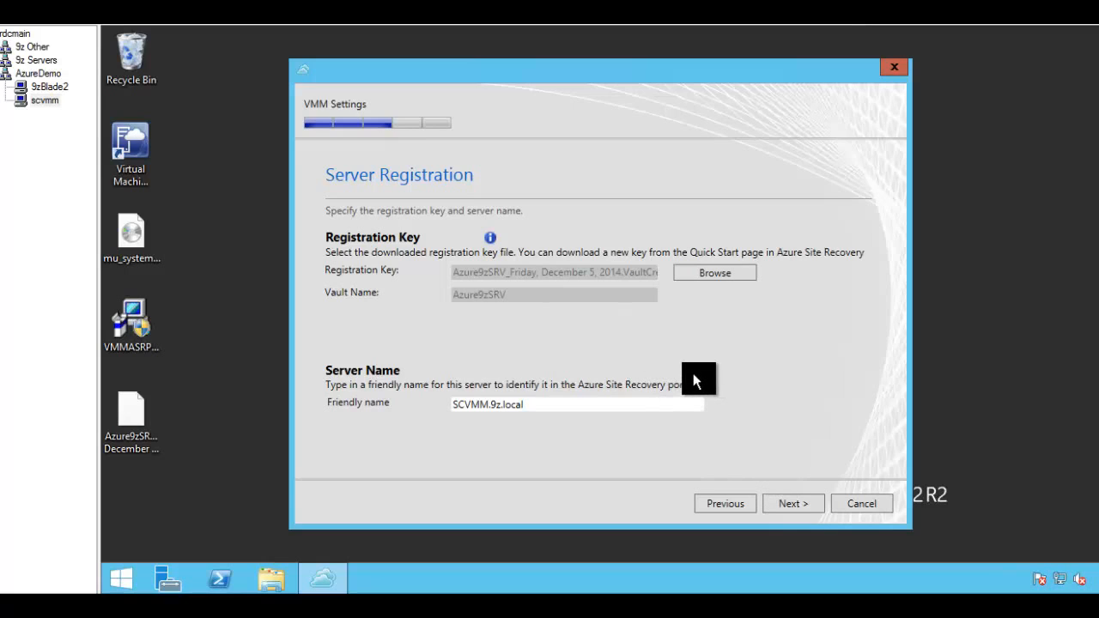
Step: Save the encryption certificate to the Desktop and register the VMM server with cloud metadata sync
click(797, 503)
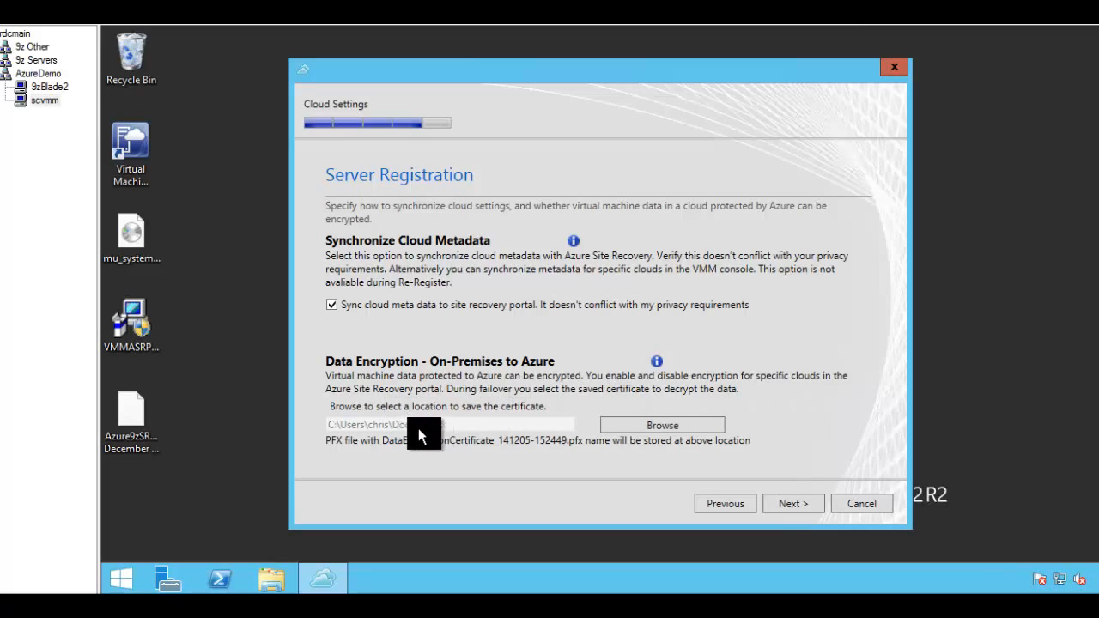
click(663, 426)
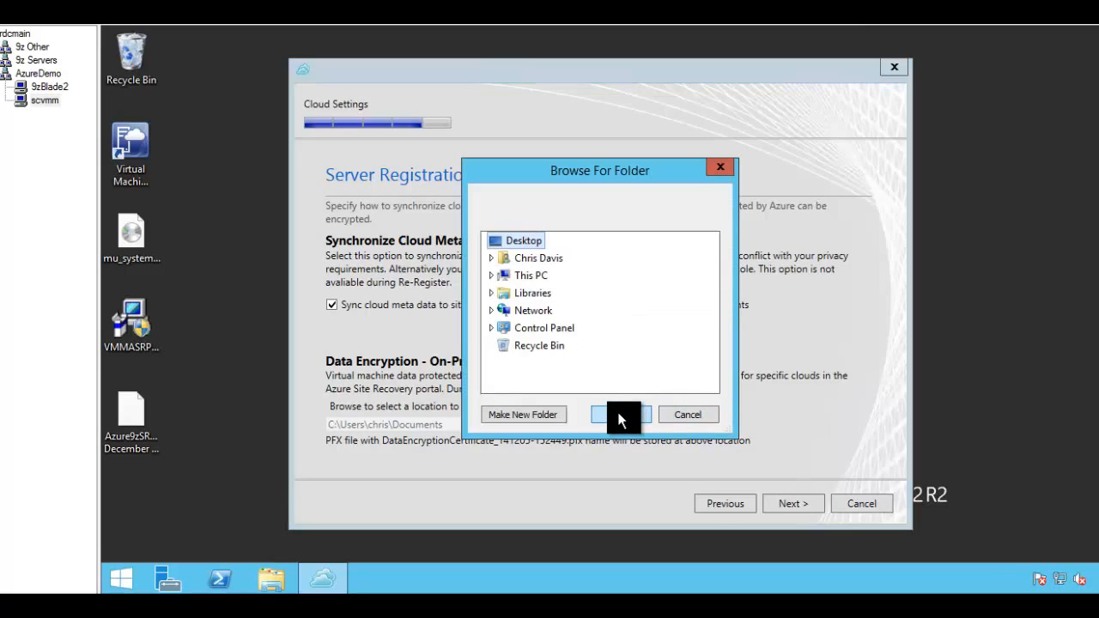
click(619, 418)
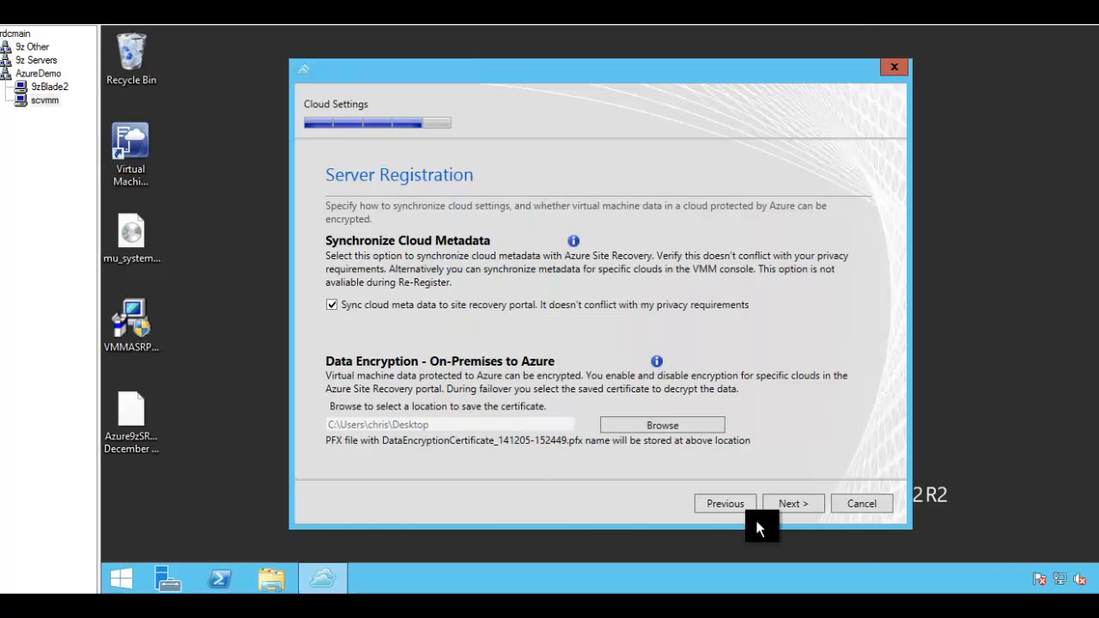
click(794, 504)
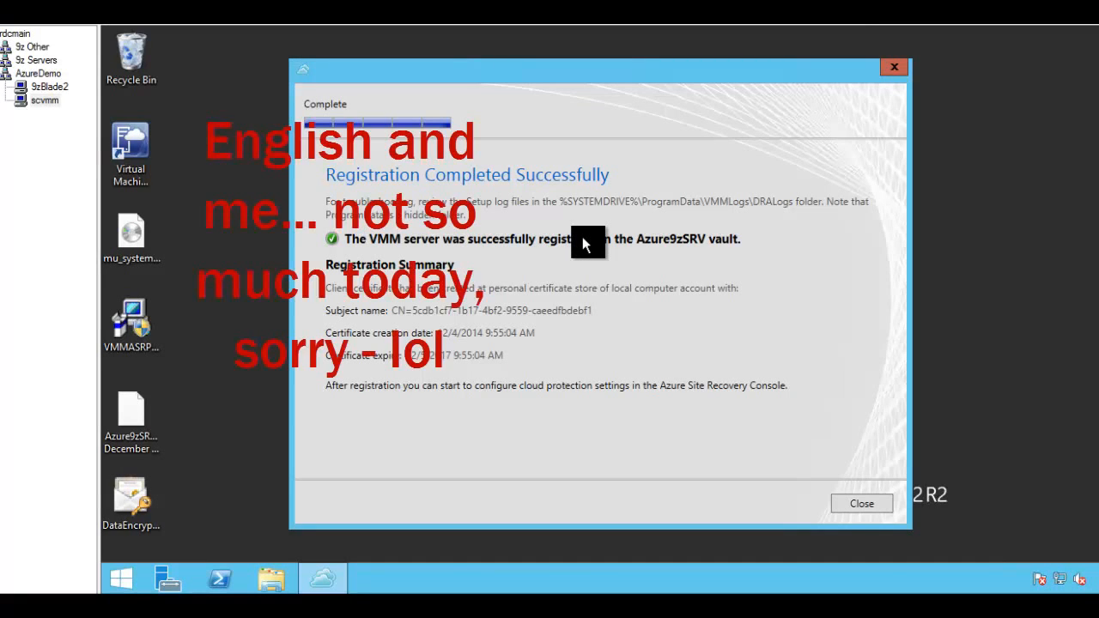
Step: Close Provider Setup, launch the Virtual Machine Manager console, and return to the Azure9zSRV quick start page
click(834, 504)
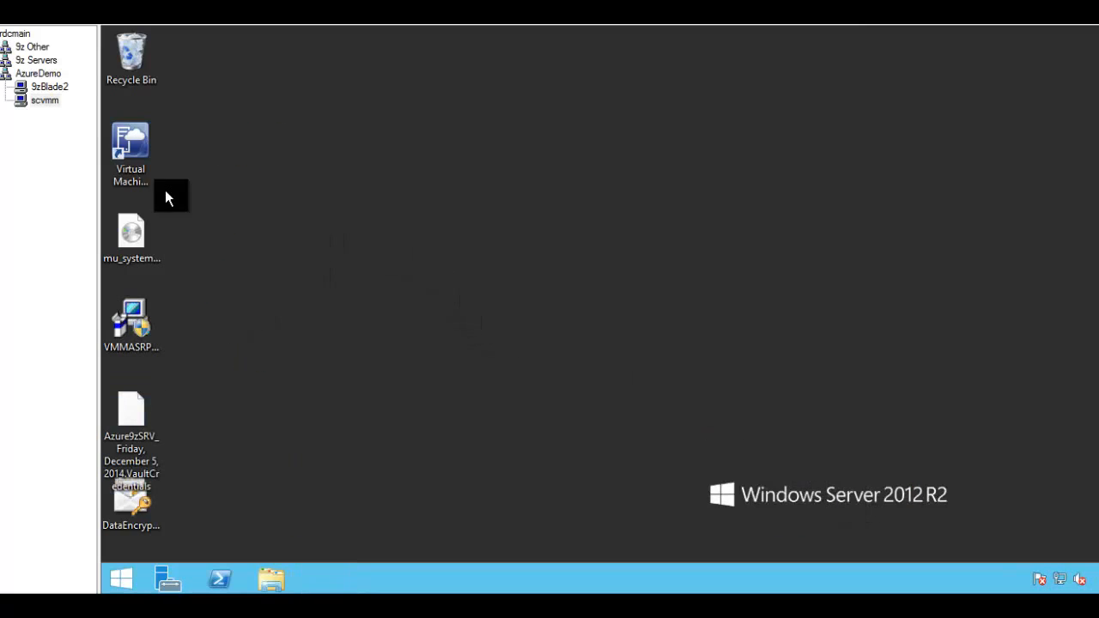
click(138, 152)
double_click(137, 146)
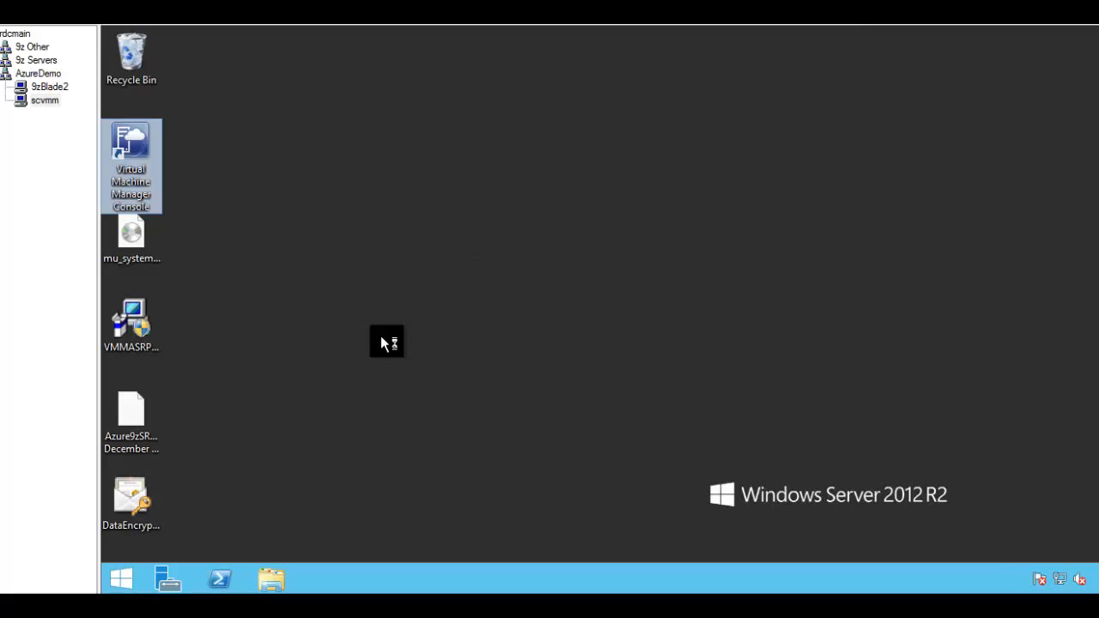
mouse_move(86, 602)
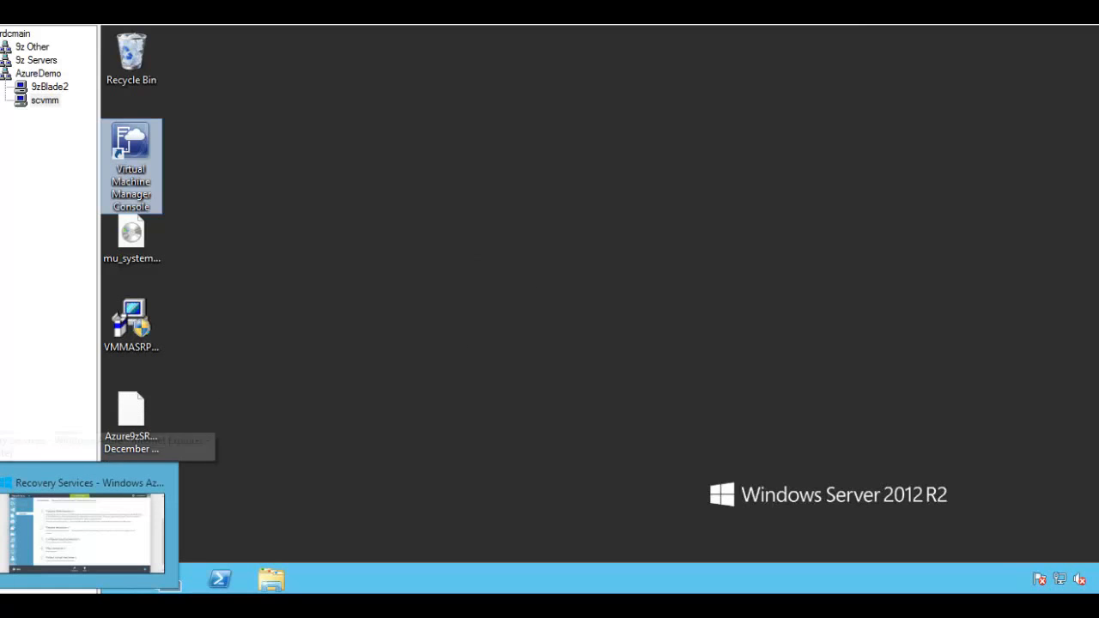
click(86, 530)
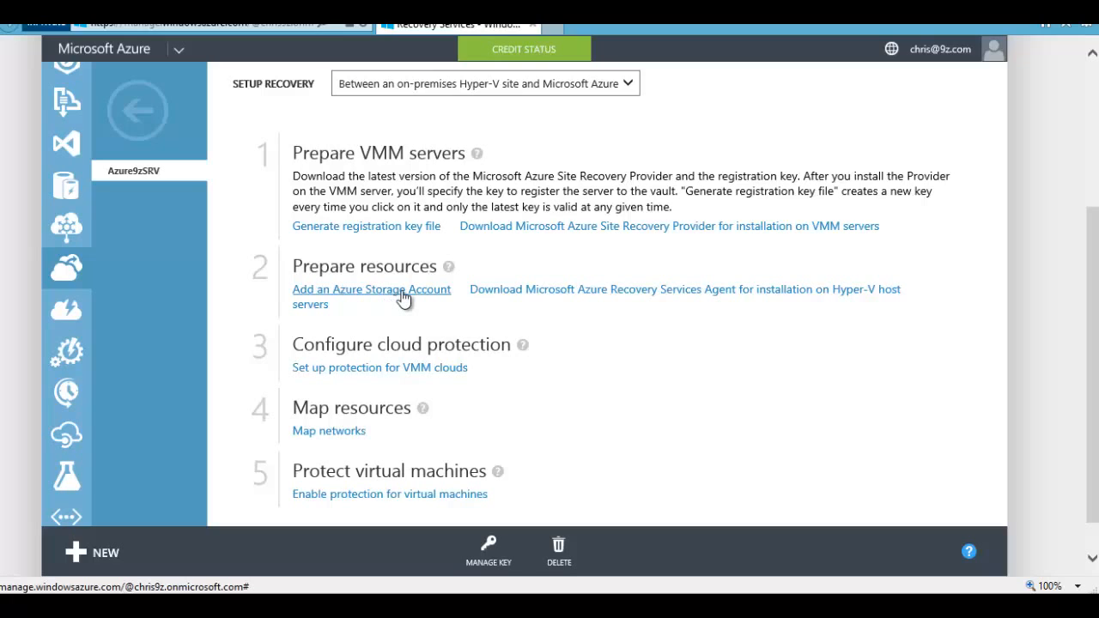
Step: Add a storage account with URL asa9z located in East US
click(404, 292)
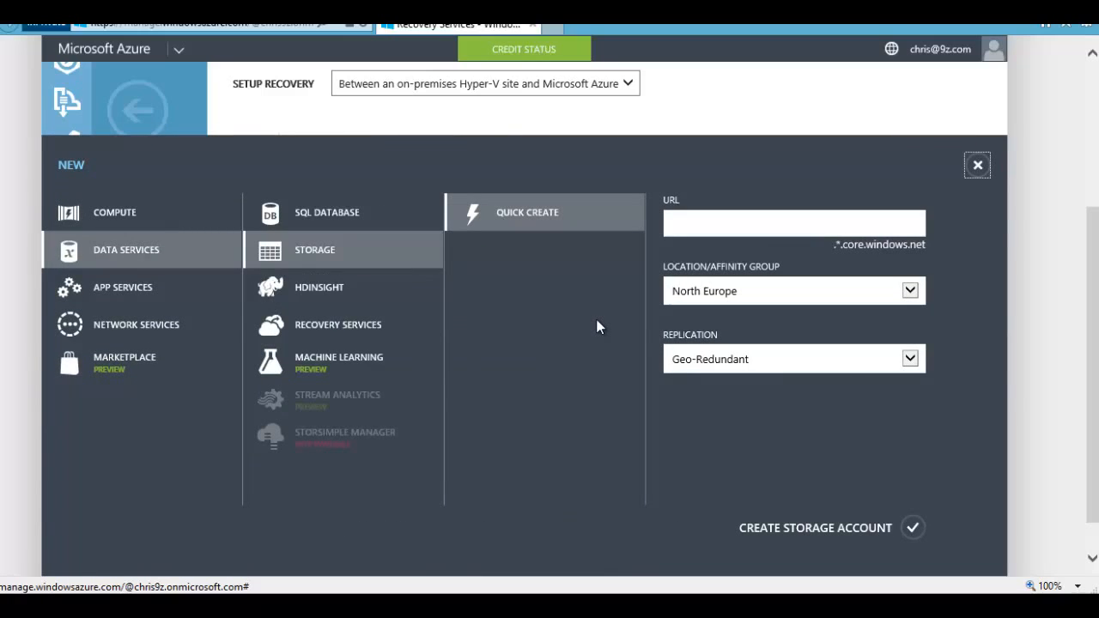
click(712, 227)
text(d)
key(BackSpace)
text(asa9z)
click(811, 294)
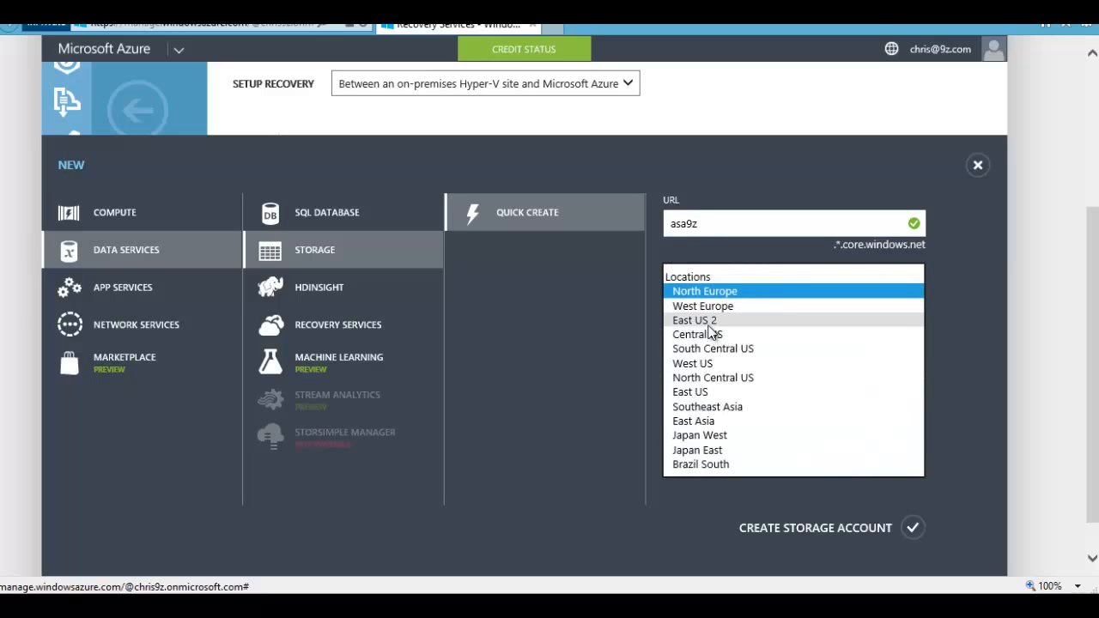
click(713, 391)
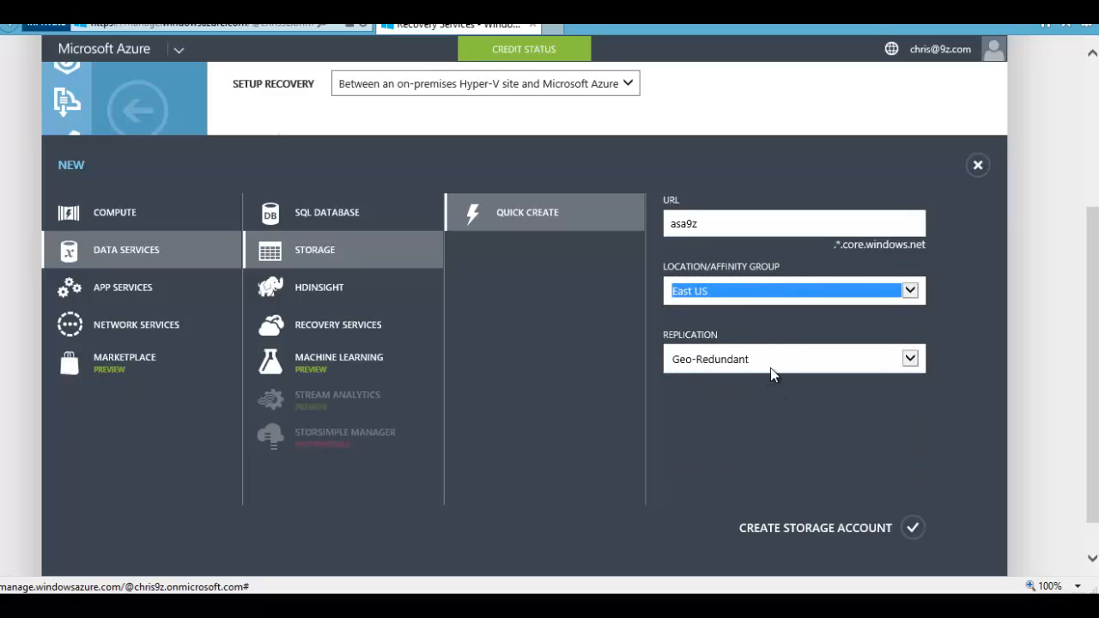
click(914, 529)
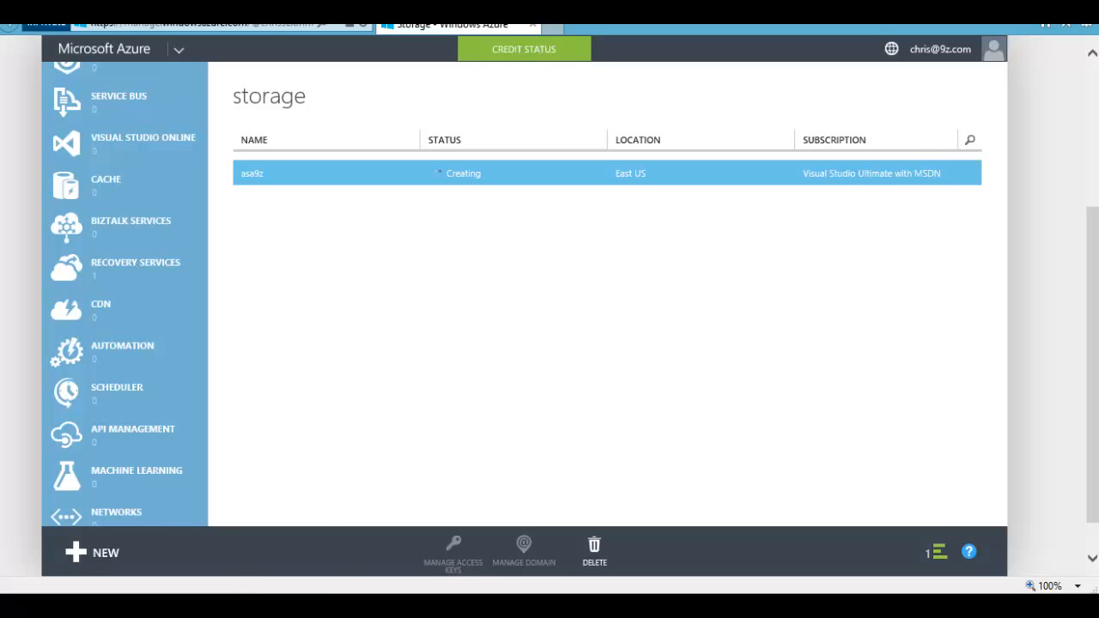
Step: Connect the scvmm session's VMM console to localhost:8100, then switch to the 9zBlade2 host
mouse_move(236, 605)
click(236, 528)
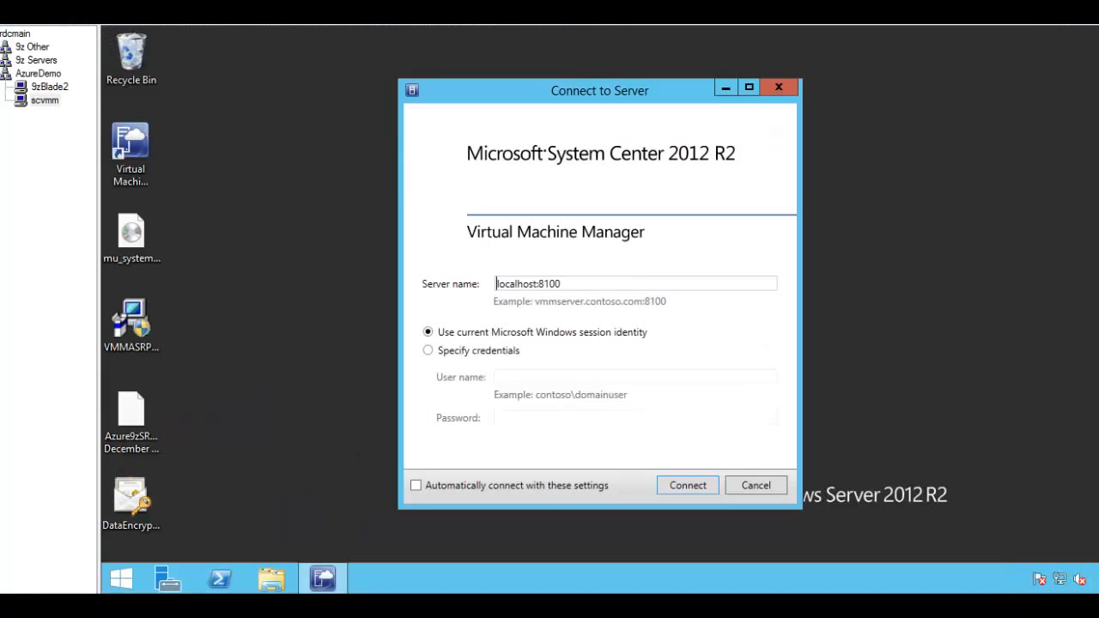
click(687, 489)
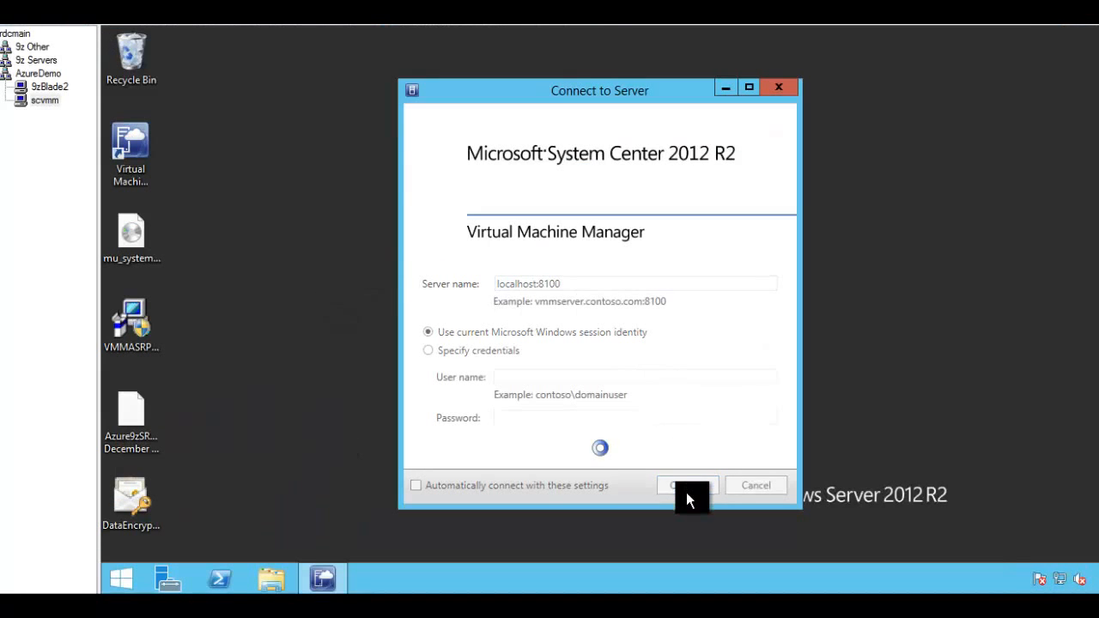
click(47, 89)
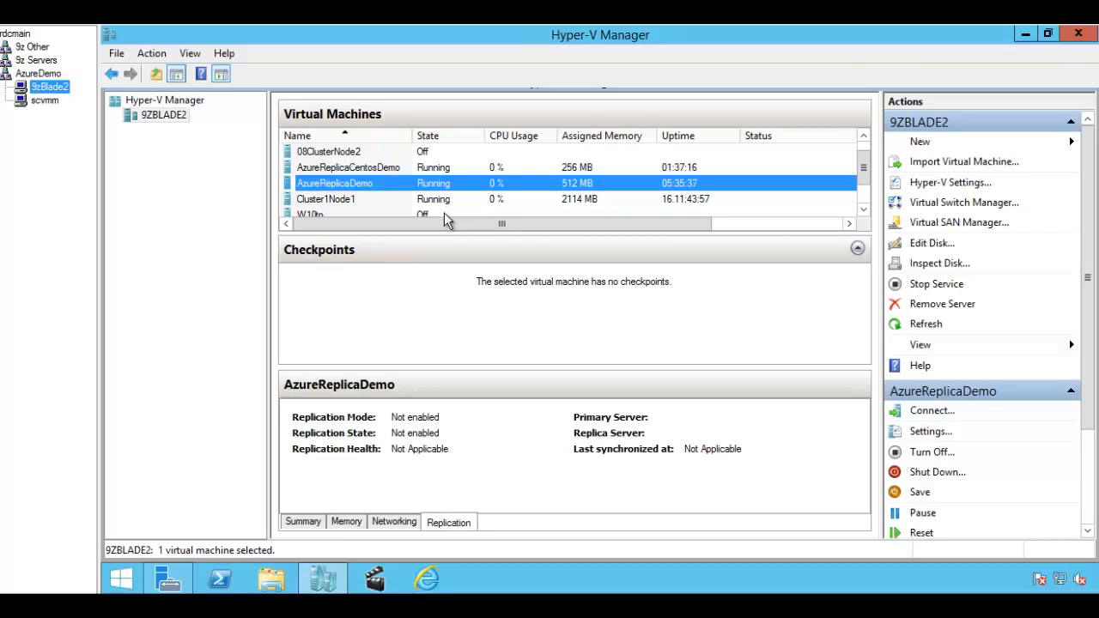
Step: Minimize Hyper-V Manager to reveal the Azure storage list with asa9z Online
click(1025, 36)
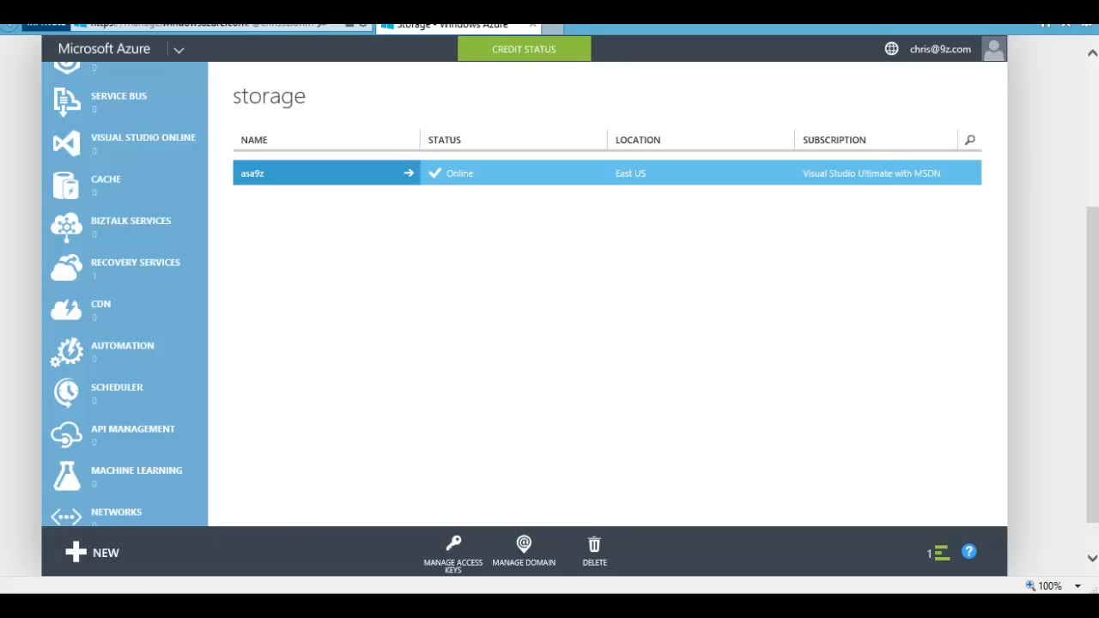
Step: On the 9zBlade2 host, review AzureReplicaCentosDemo and AzureReplicaDemo in Hyper-V Manager
mouse_move(82, 605)
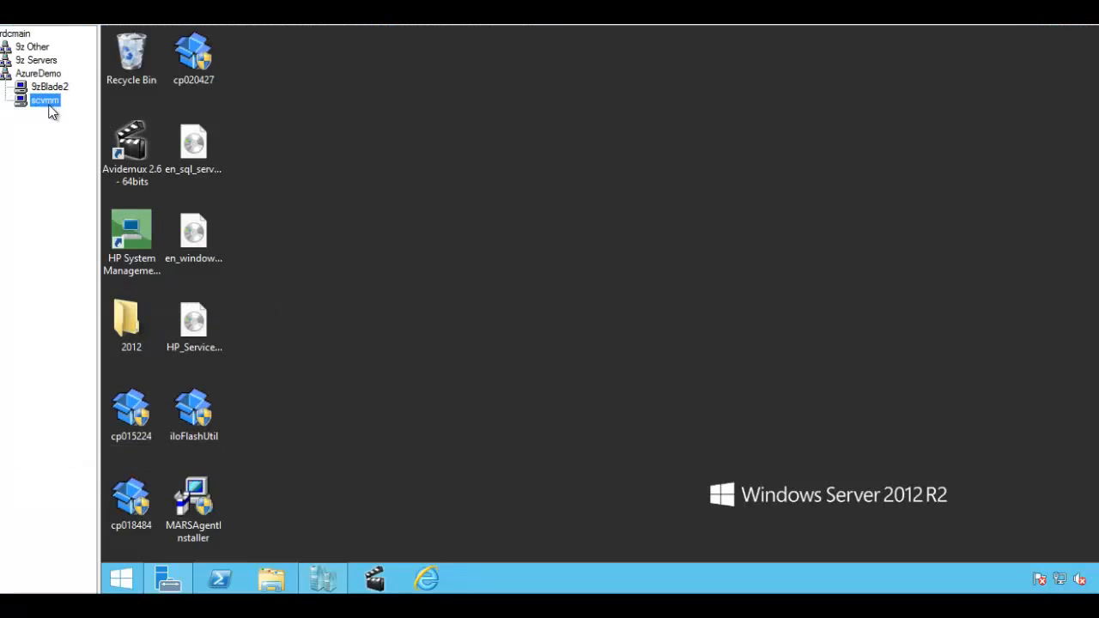
click(49, 105)
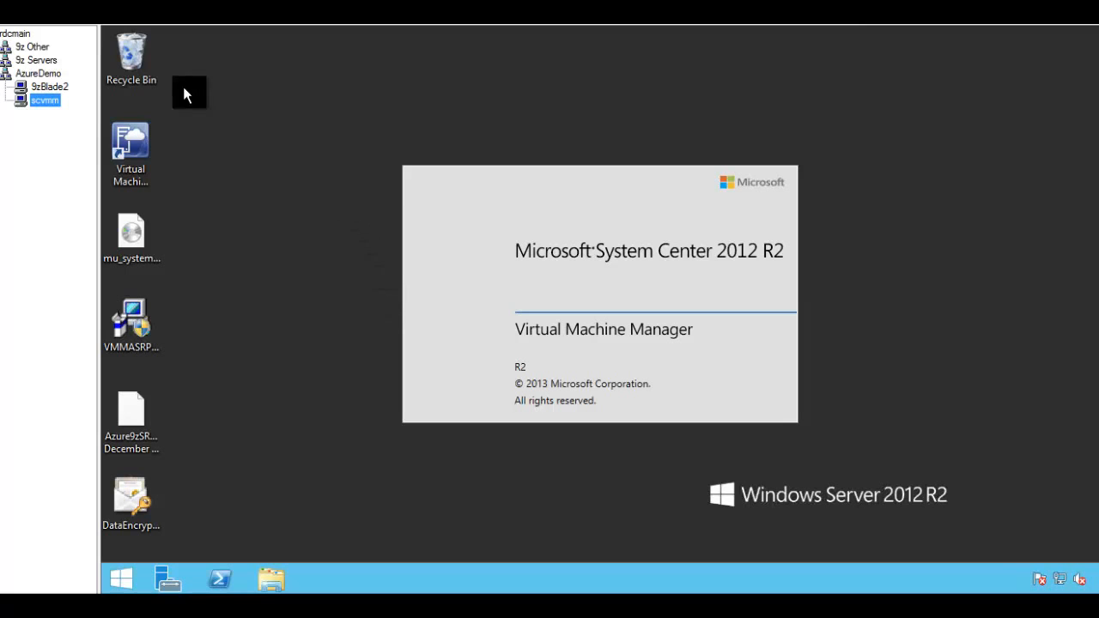
click(49, 87)
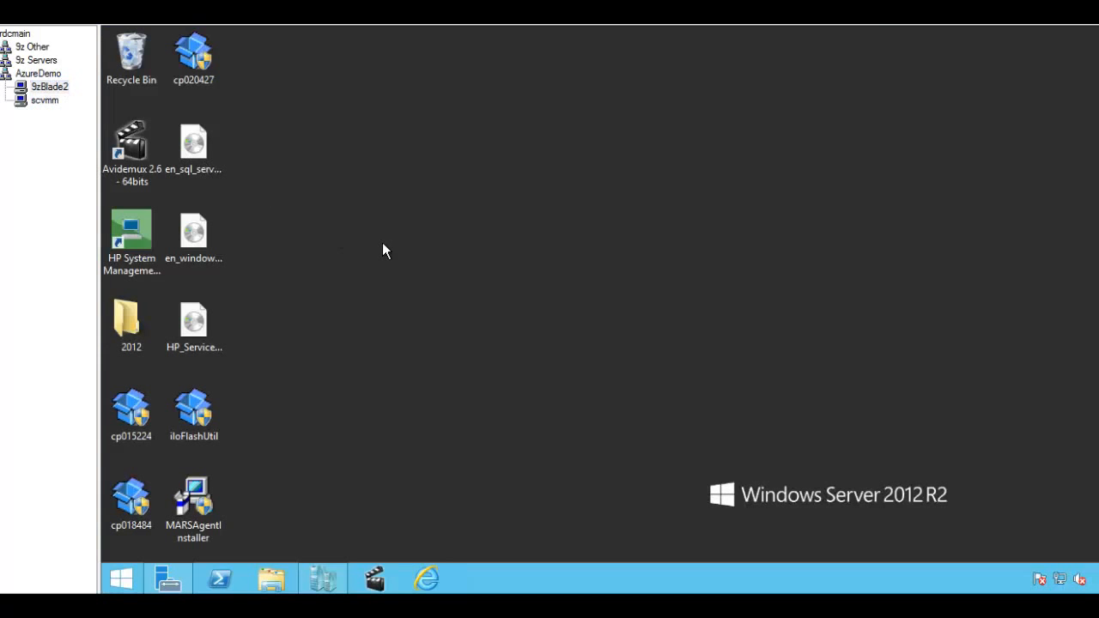
click(323, 580)
click(345, 167)
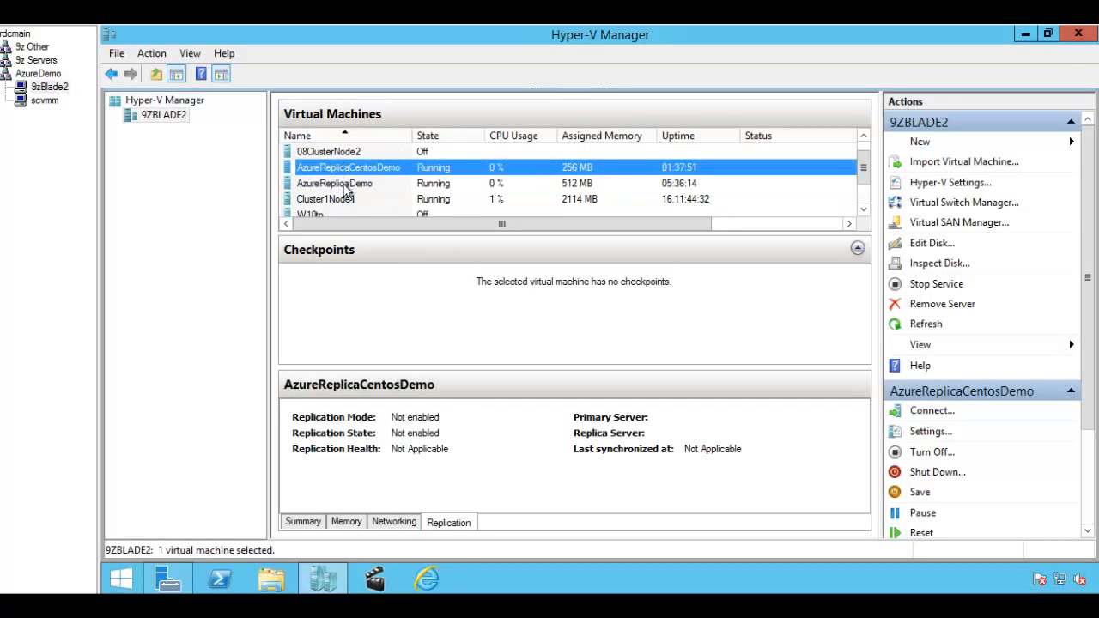
click(350, 184)
Step: Run MARSAgentInstaller and install the Recovery Services Agent with default folders and proxy settings
click(322, 581)
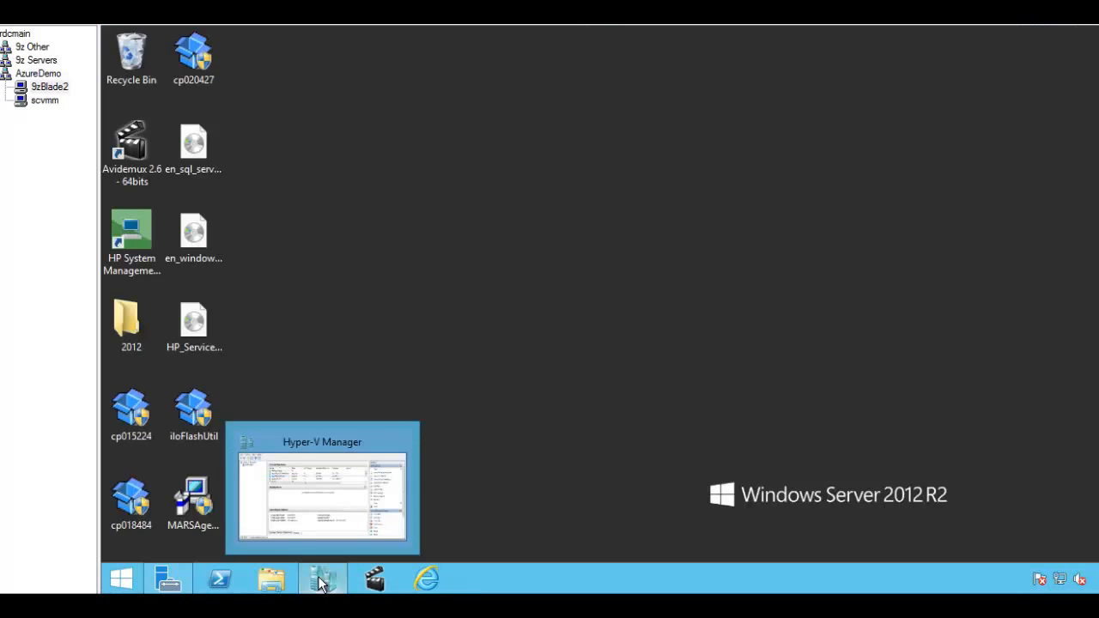
double_click(193, 498)
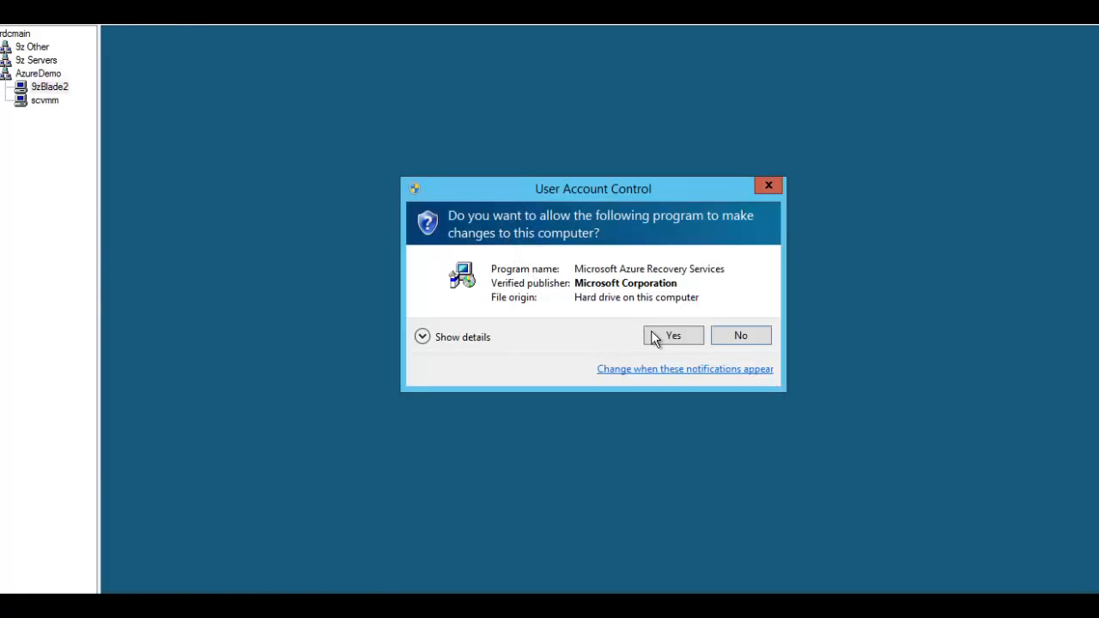
click(653, 339)
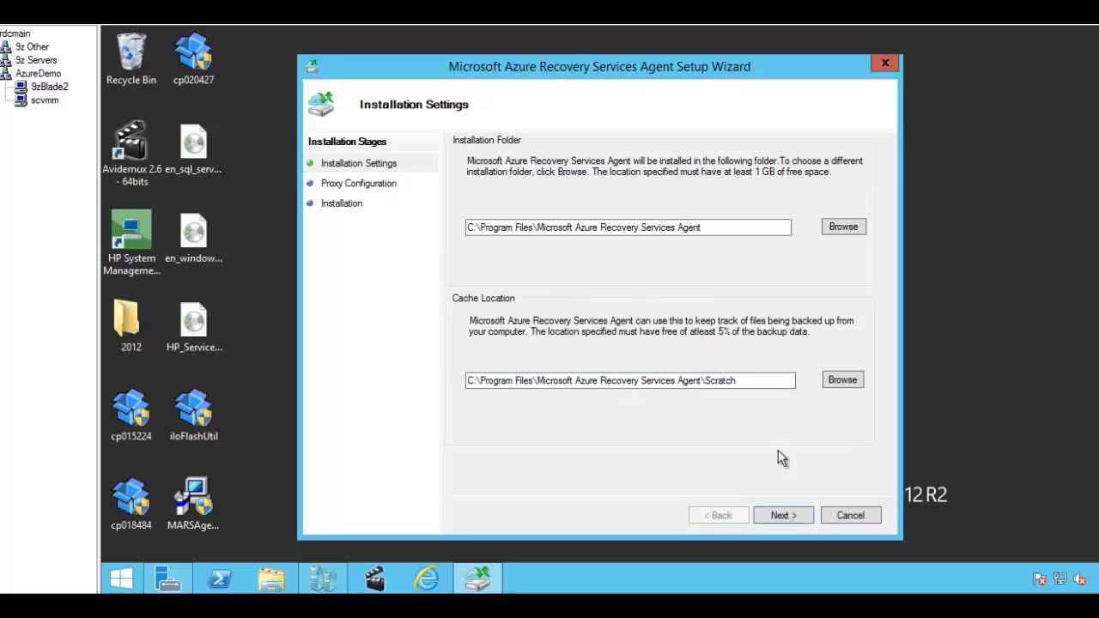
click(787, 516)
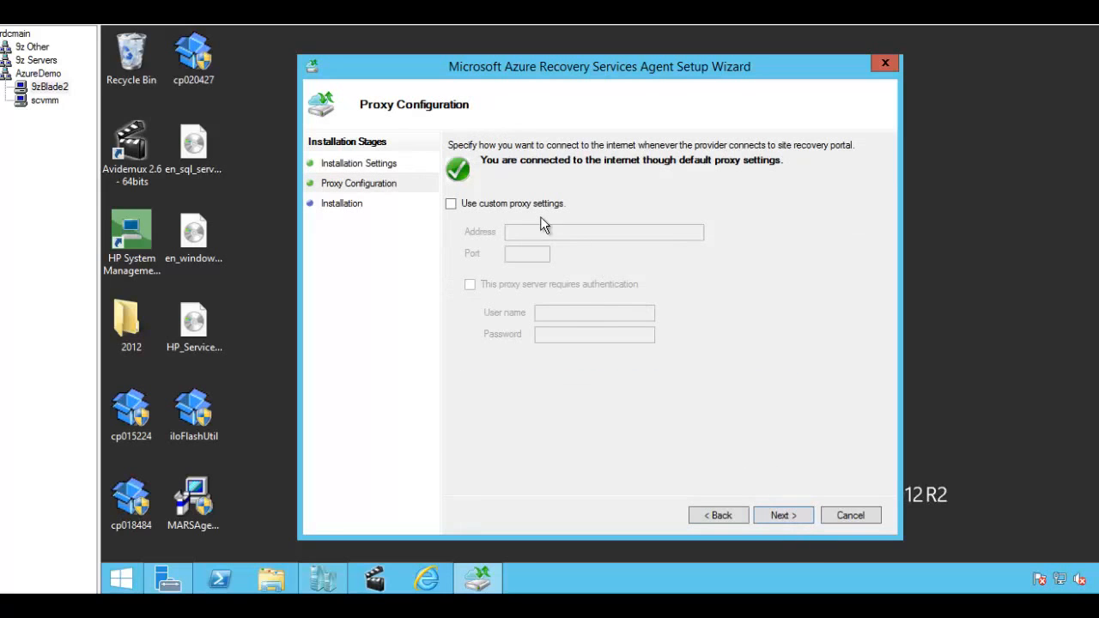
click(783, 515)
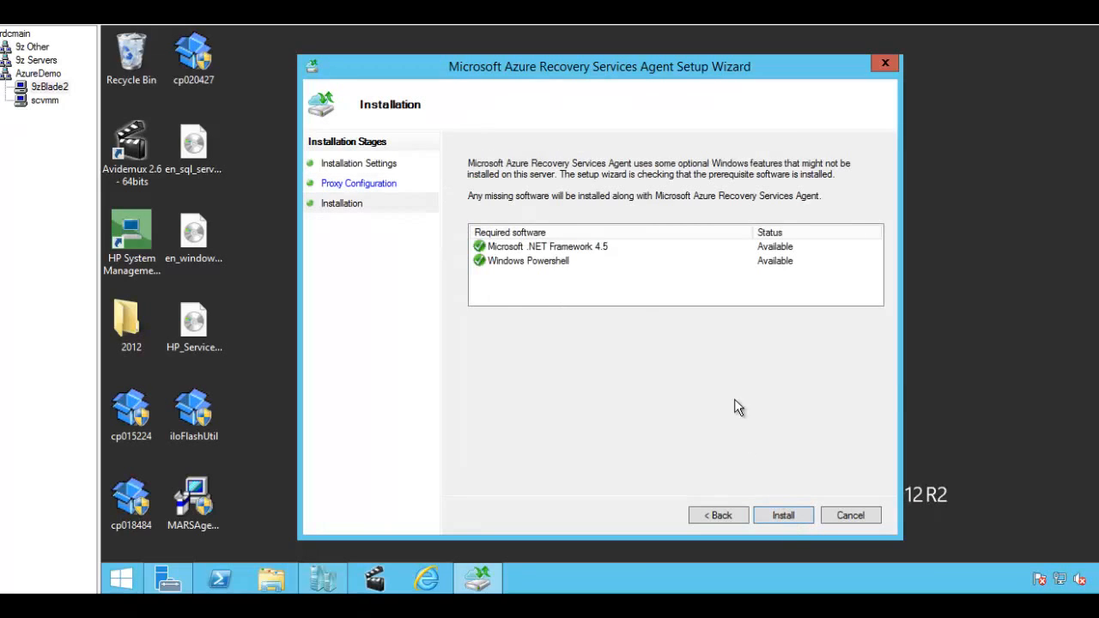
click(781, 516)
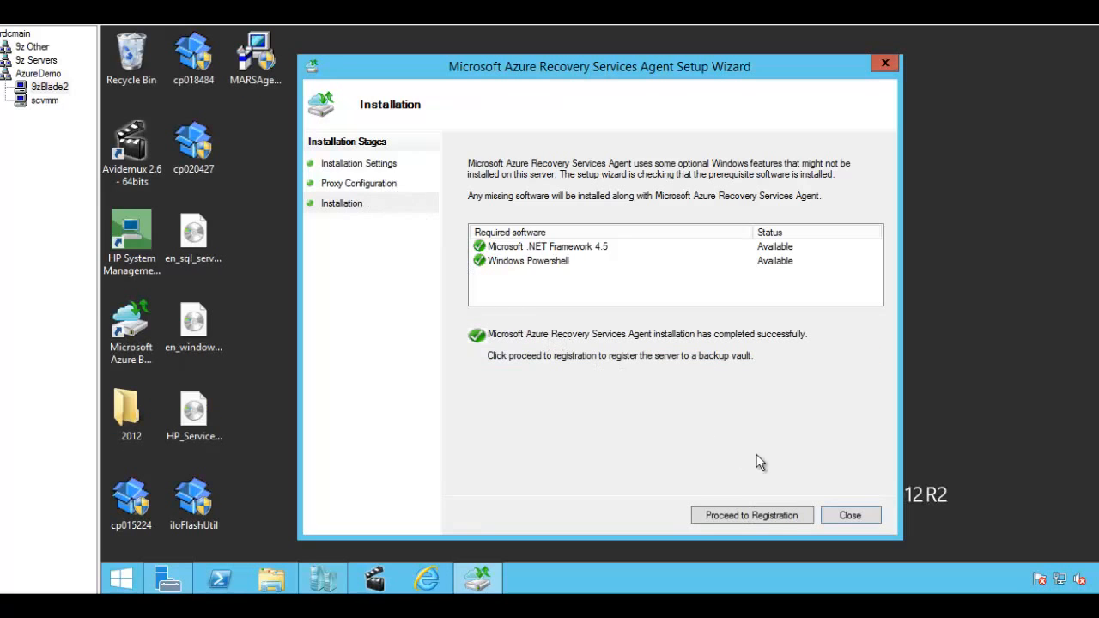
Step: Start server registration and browse for the vault credentials, then switch to the scvmm session
click(749, 516)
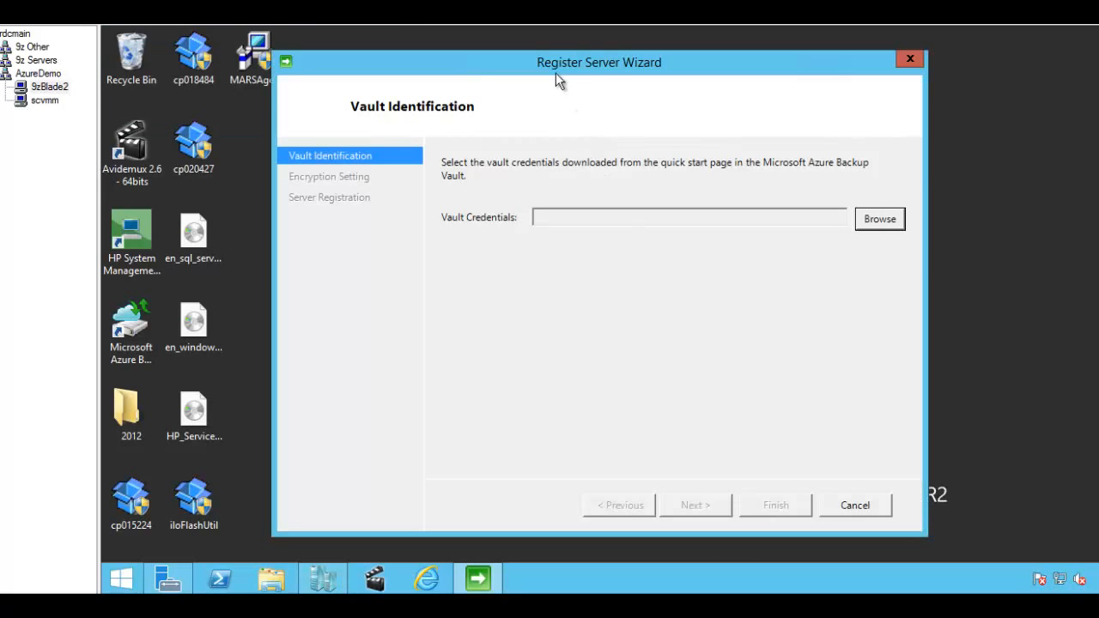
drag(555, 73, 599, 71)
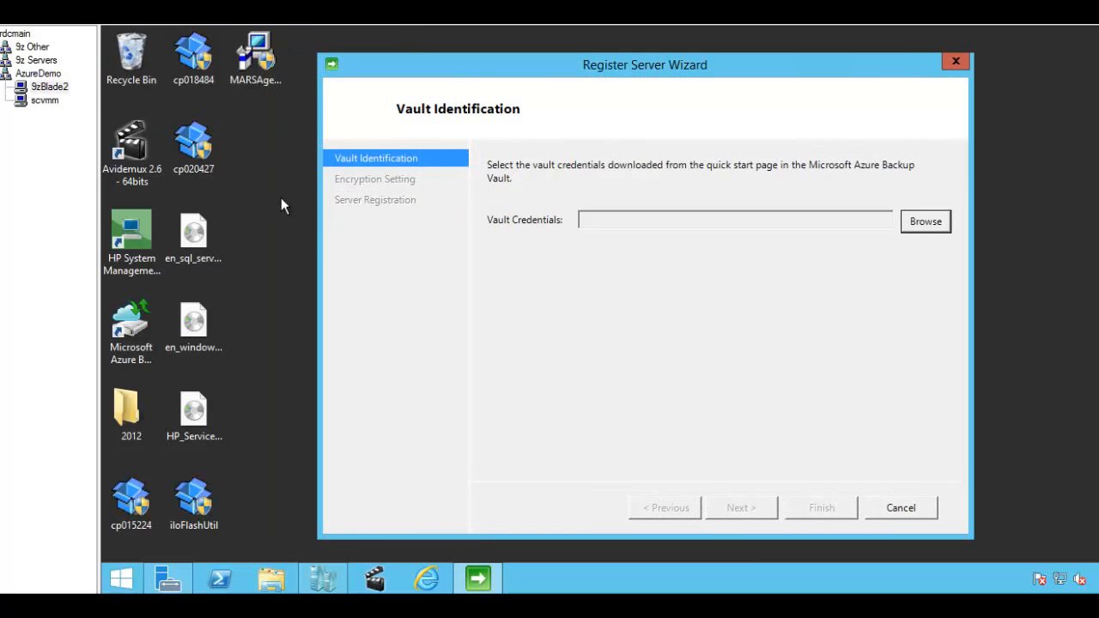
click(935, 217)
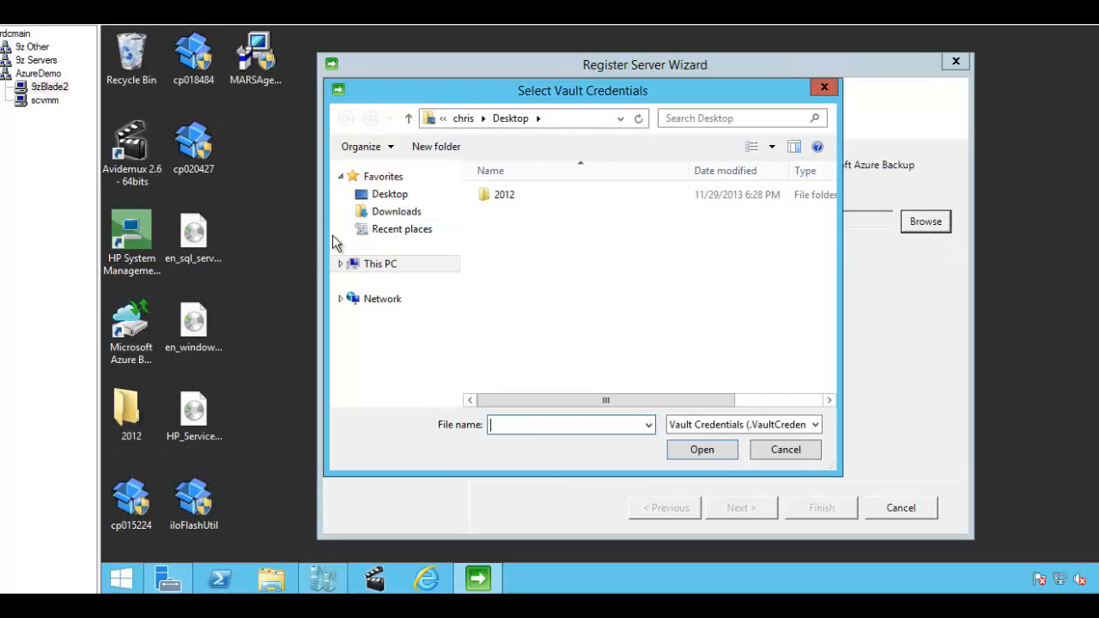
click(43, 100)
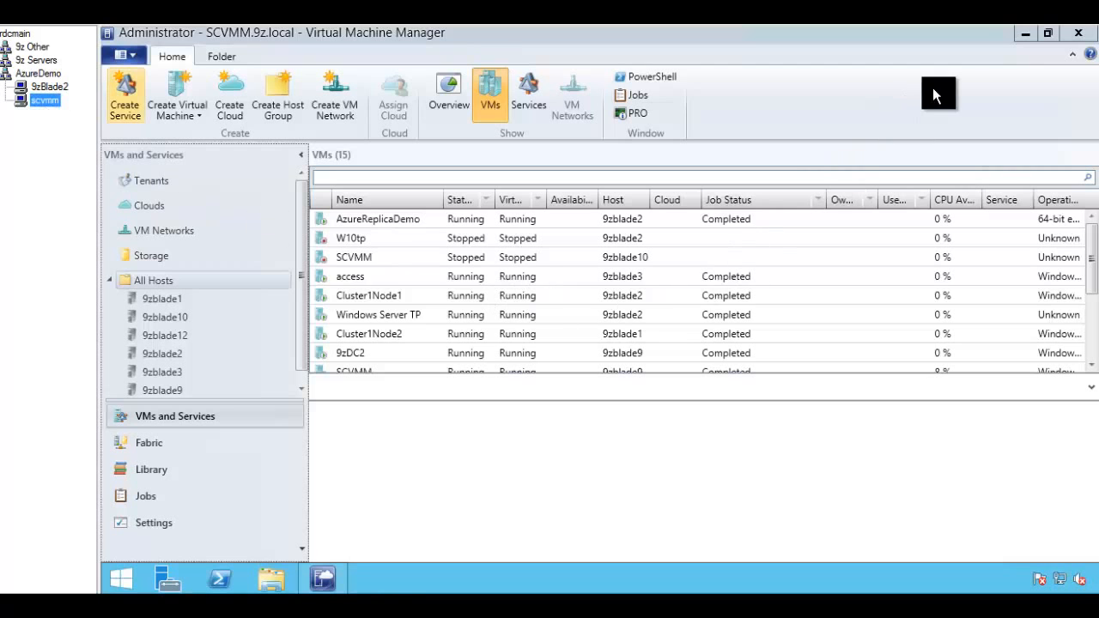
Step: Copy the Azure9zSRV vault credentials file from the local desktop and paste it onto 9zBlade2's desktop
click(1025, 33)
click(132, 418)
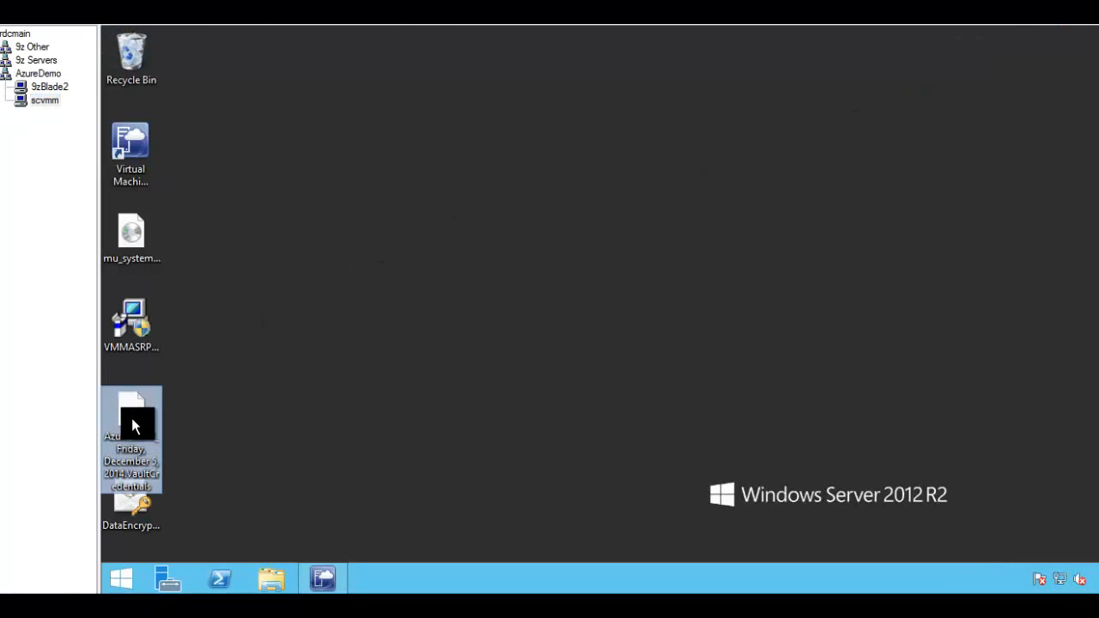
right_click(131, 418)
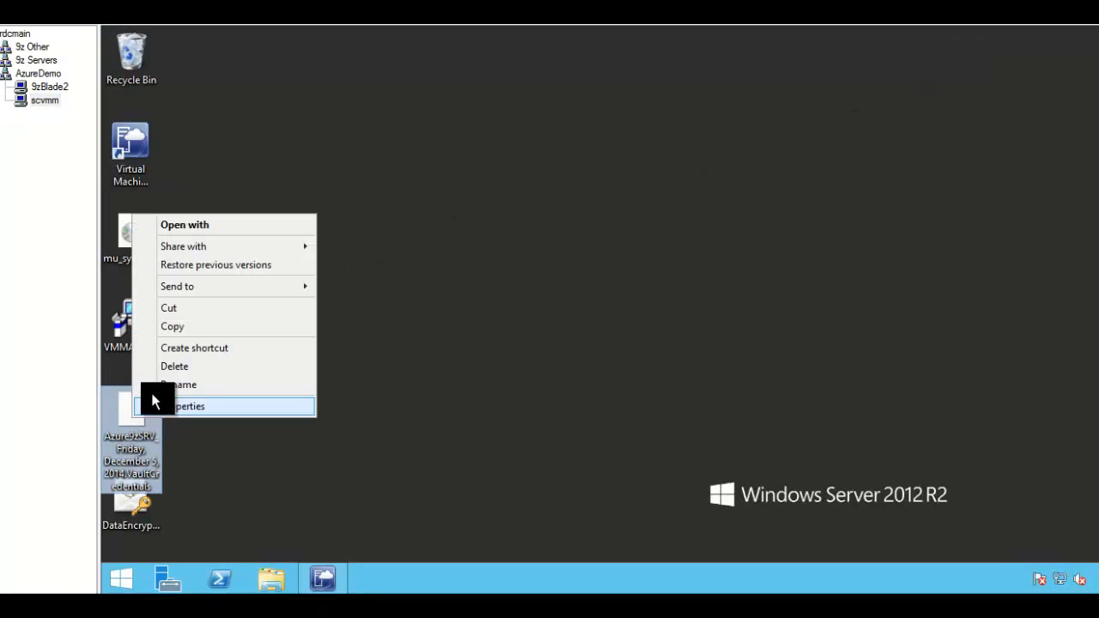
click(173, 326)
click(52, 88)
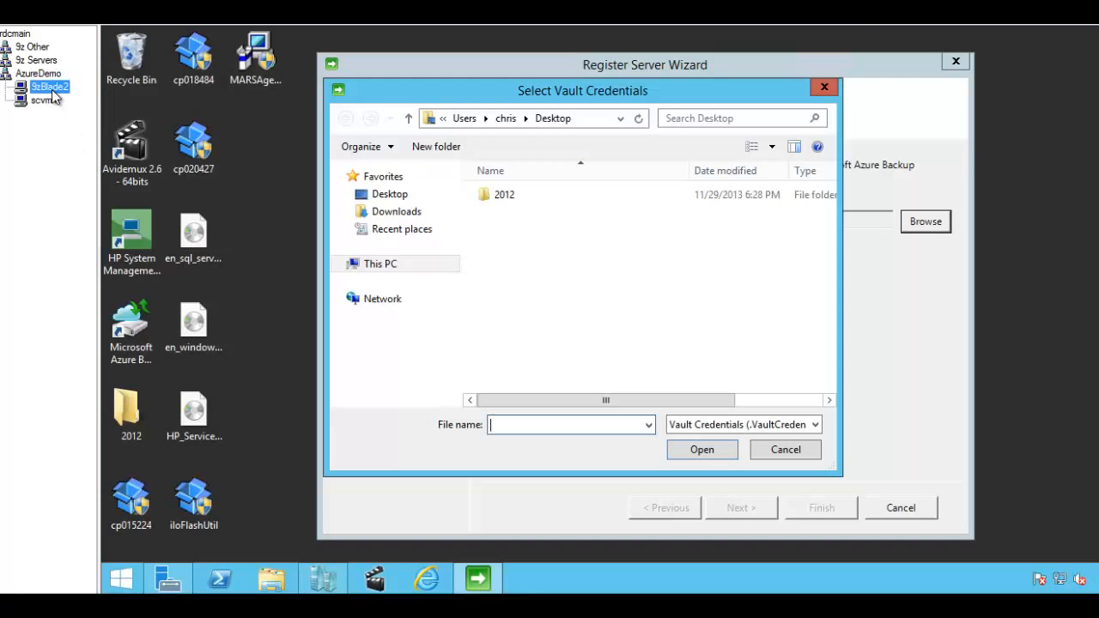
right_click(263, 148)
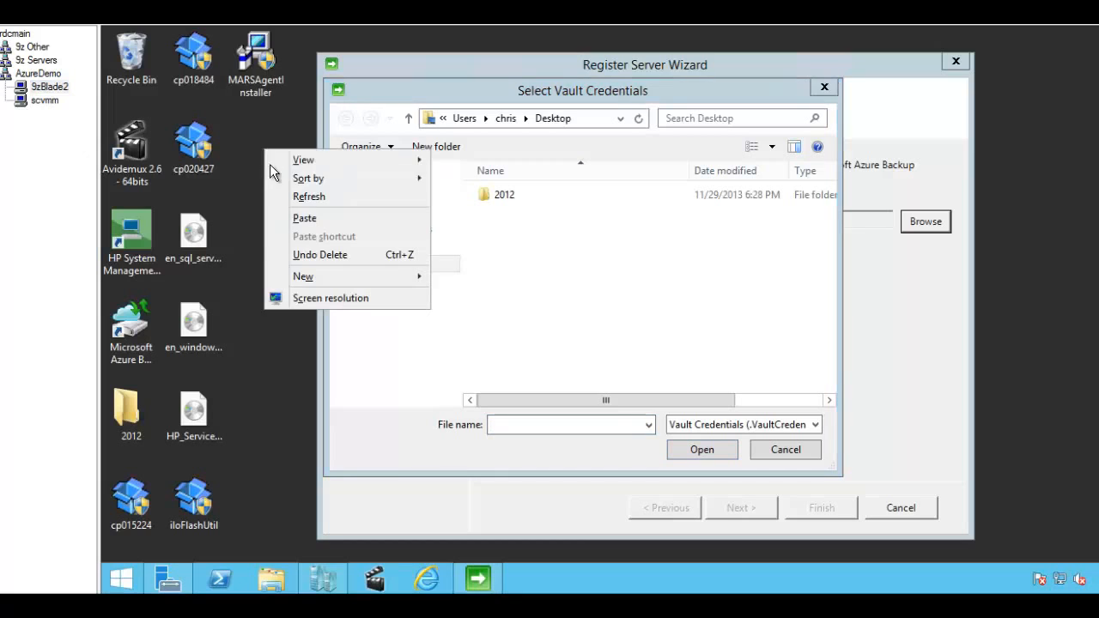
click(296, 218)
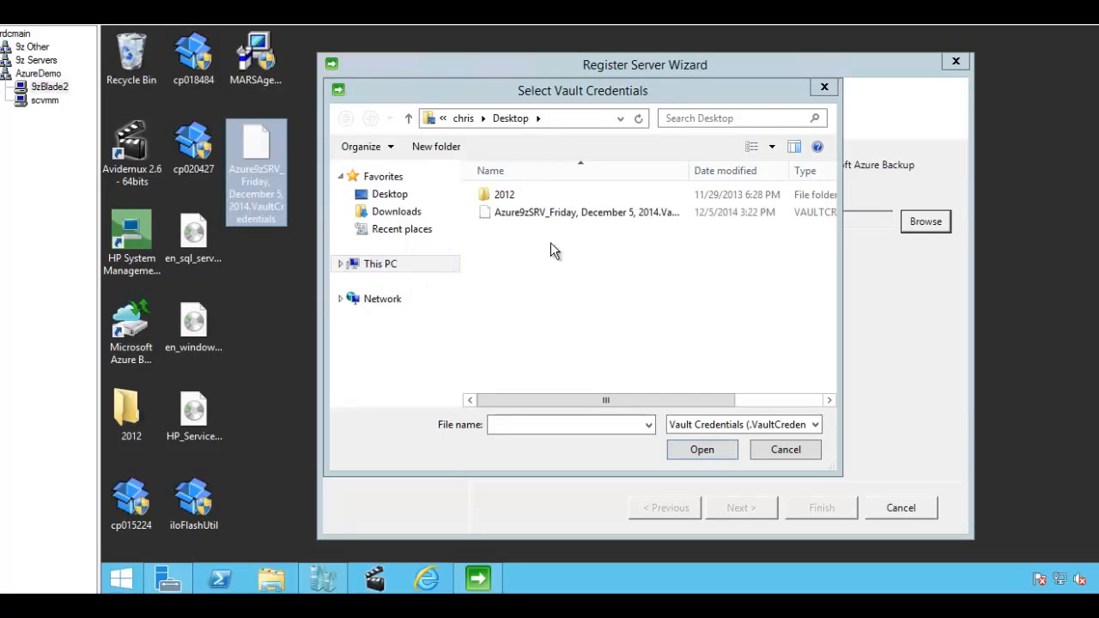
Step: Load the Azure9zSRV vault credentials, register 9zBlade2 with Microsoft Azure Backup, and close the wizard
double_click(552, 213)
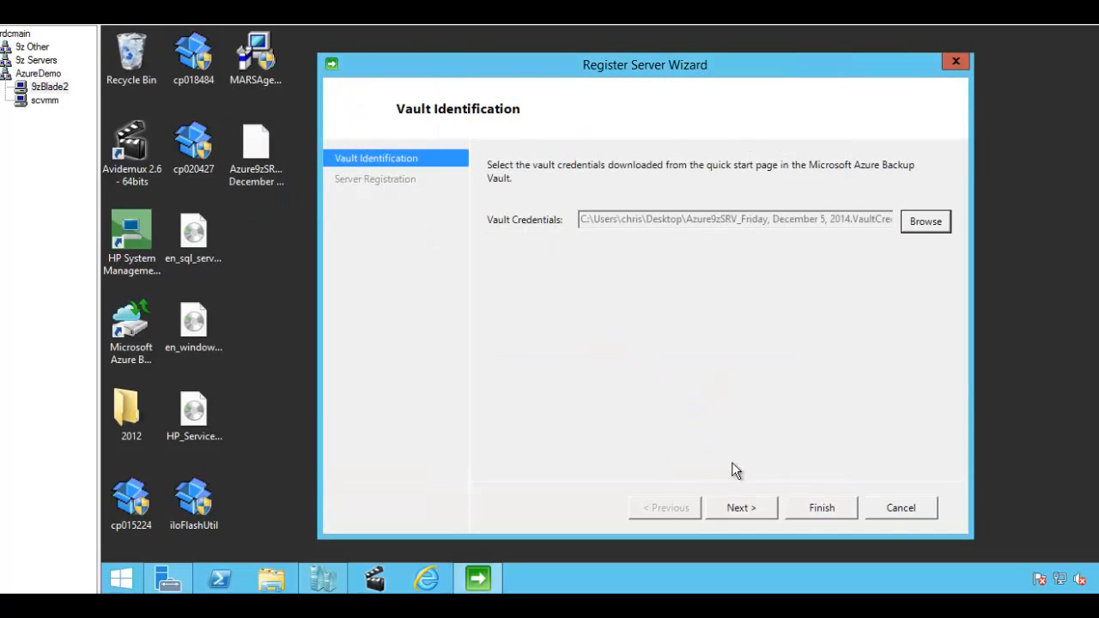
click(755, 510)
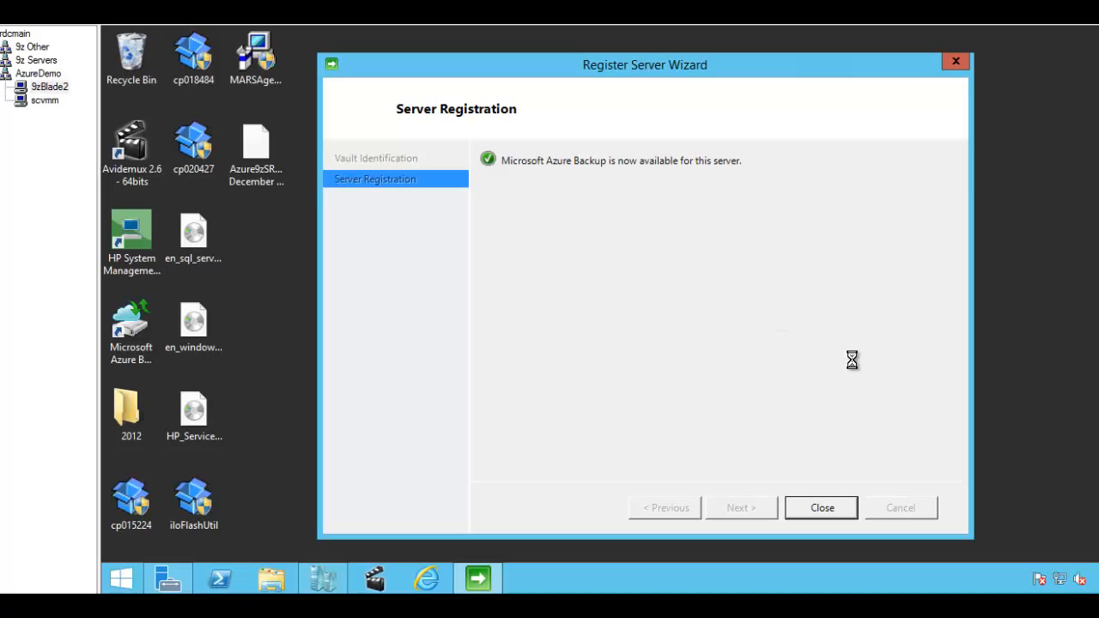
click(820, 508)
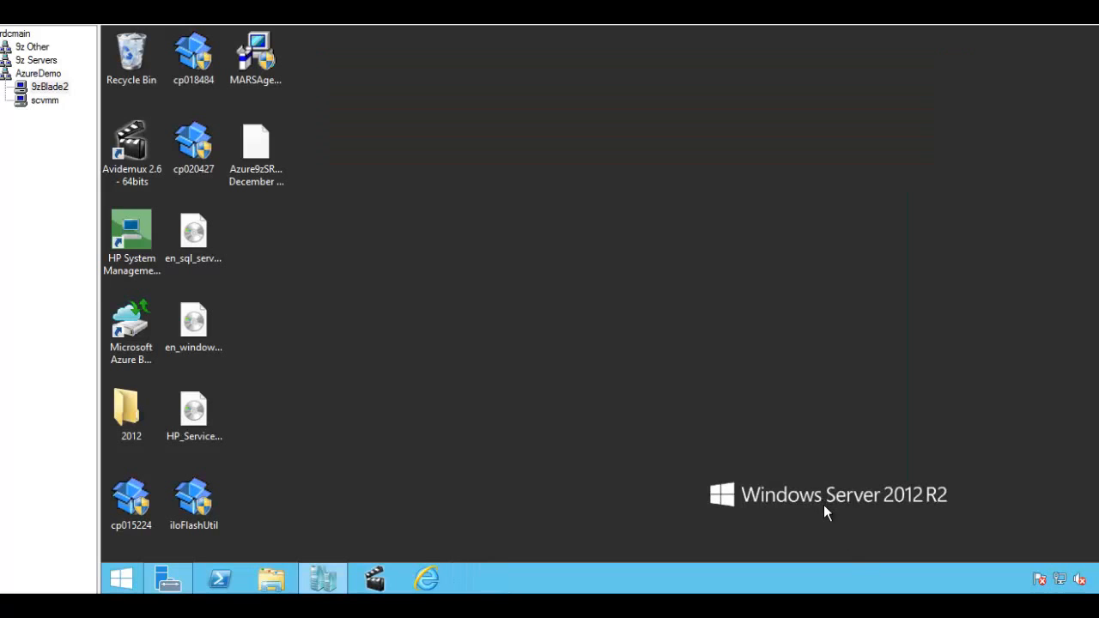
Step: In the scvmm session's portal, show ALL ITEMS: Default Directory, Azure9zSRV vault and asa9z storage account
click(323, 578)
click(45, 102)
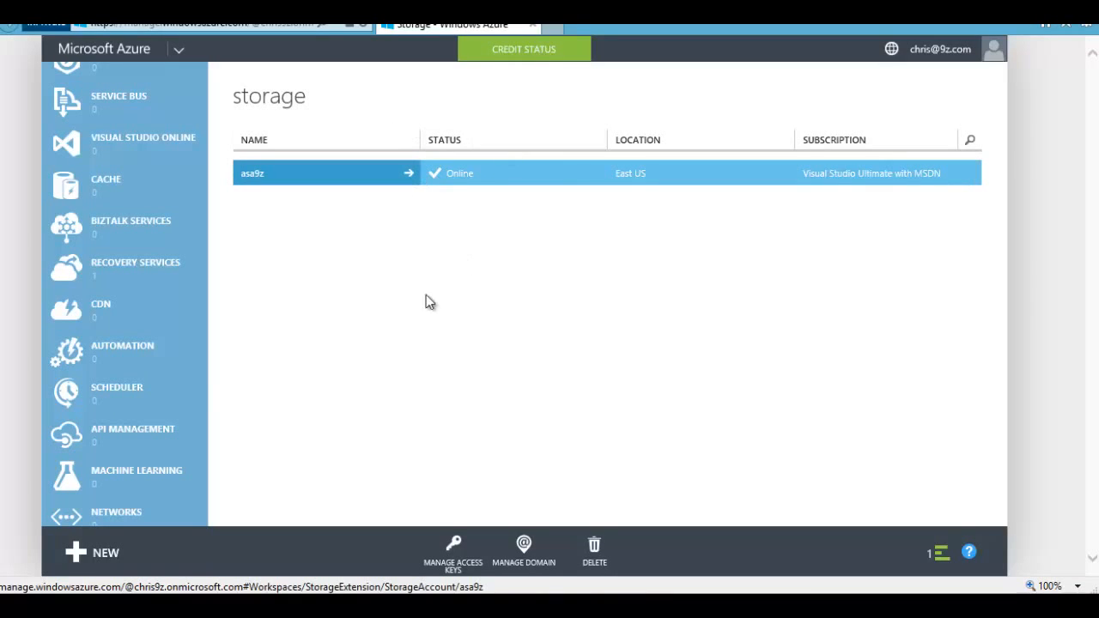
scroll(142, 300, down, 3)
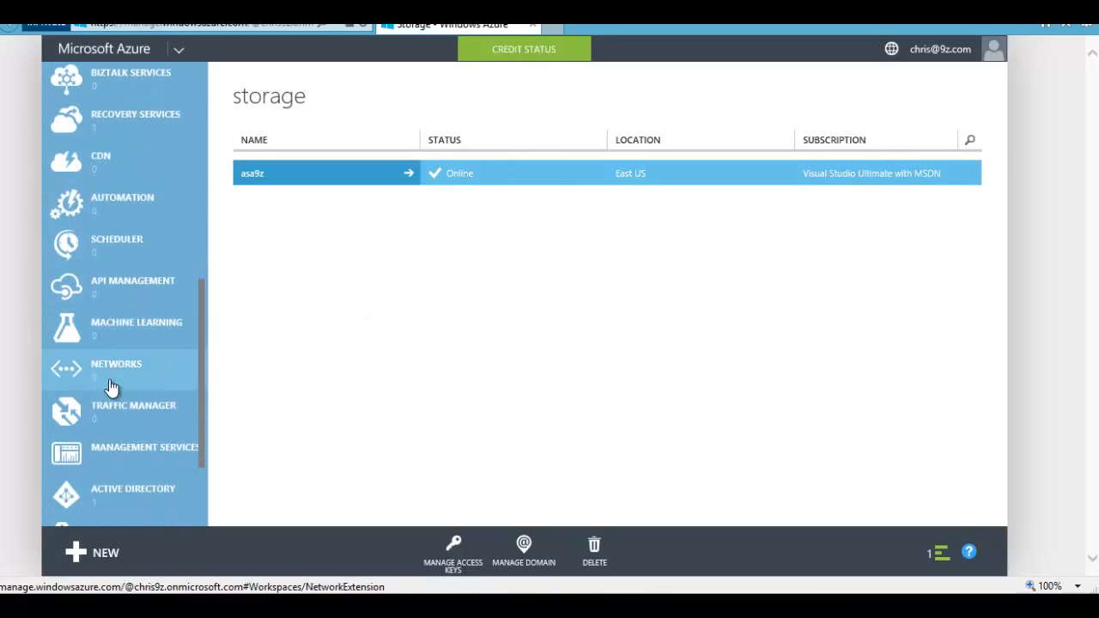
scroll(107, 496, down, 3)
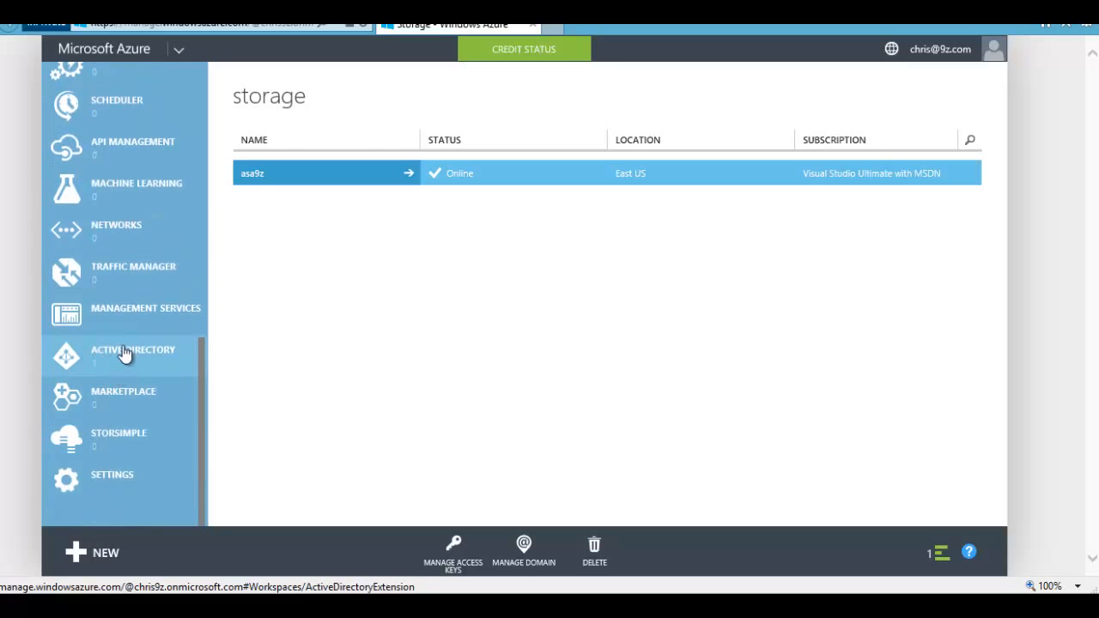
scroll(125, 343, up, 2)
scroll(126, 332, up, 7)
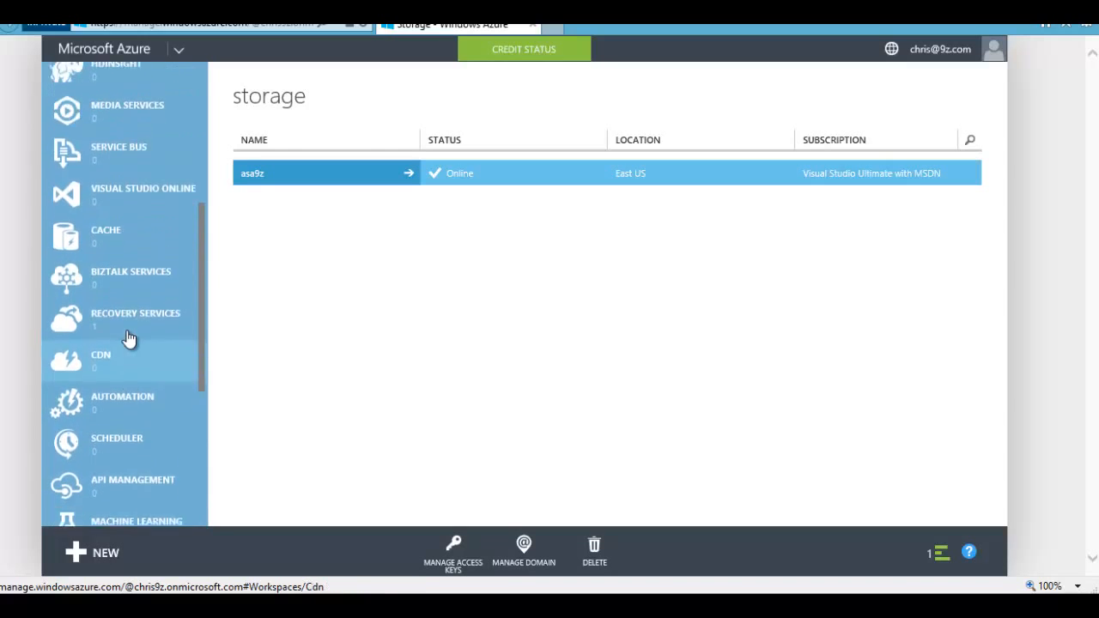
scroll(122, 356, up, 5)
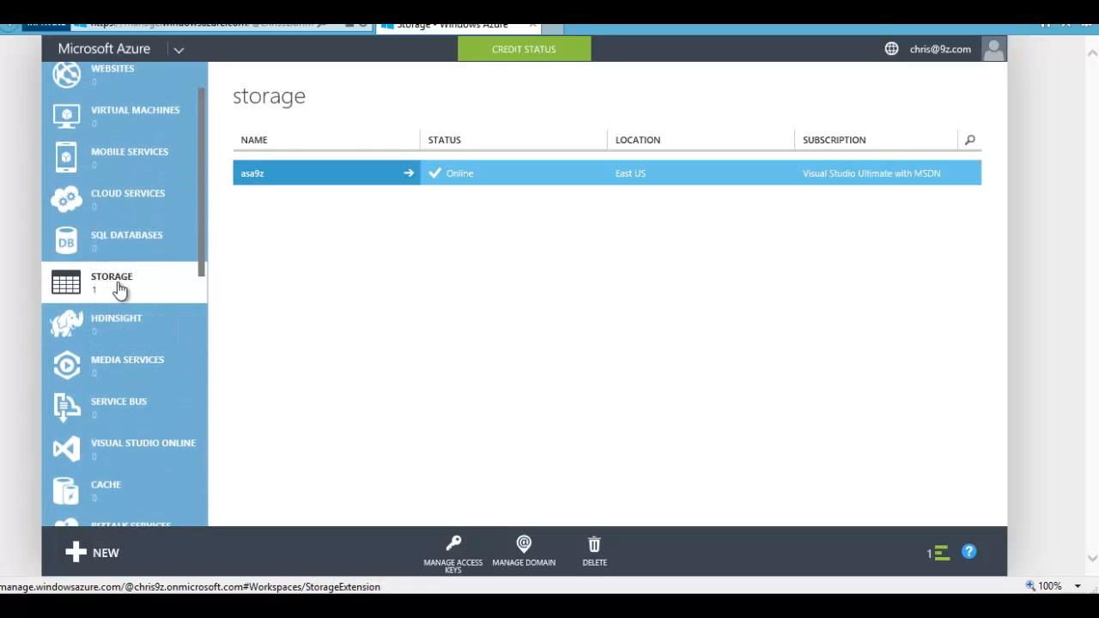
scroll(98, 130, up, 2)
click(98, 98)
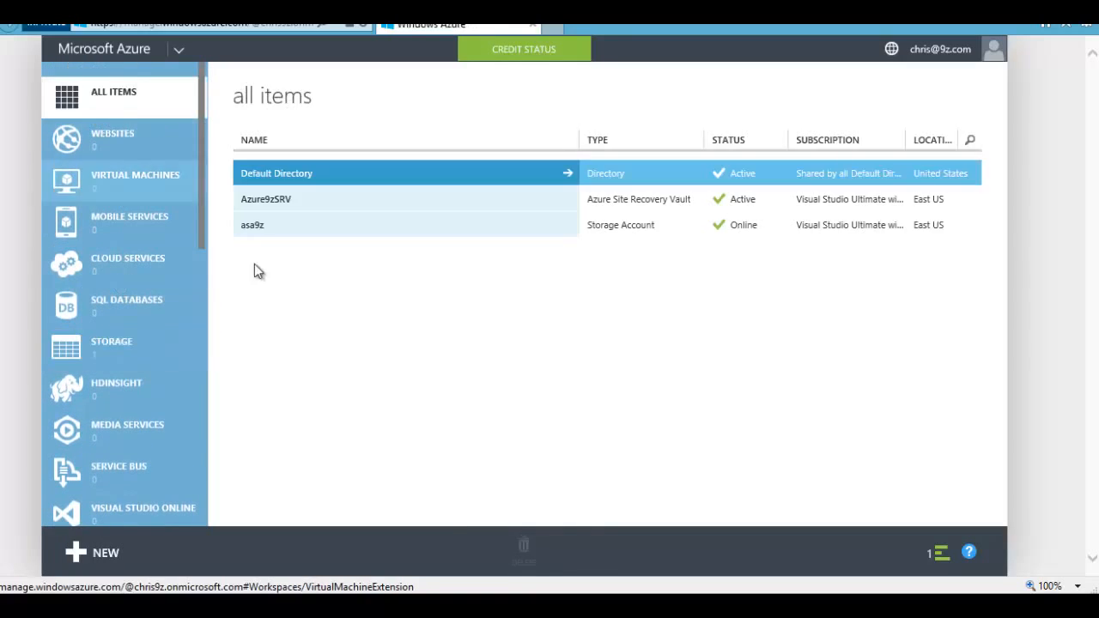
Step: Inspect Azure9zSRV's VMM cloud protection setup and Dashboard, then return to the Recovery Services list
click(305, 201)
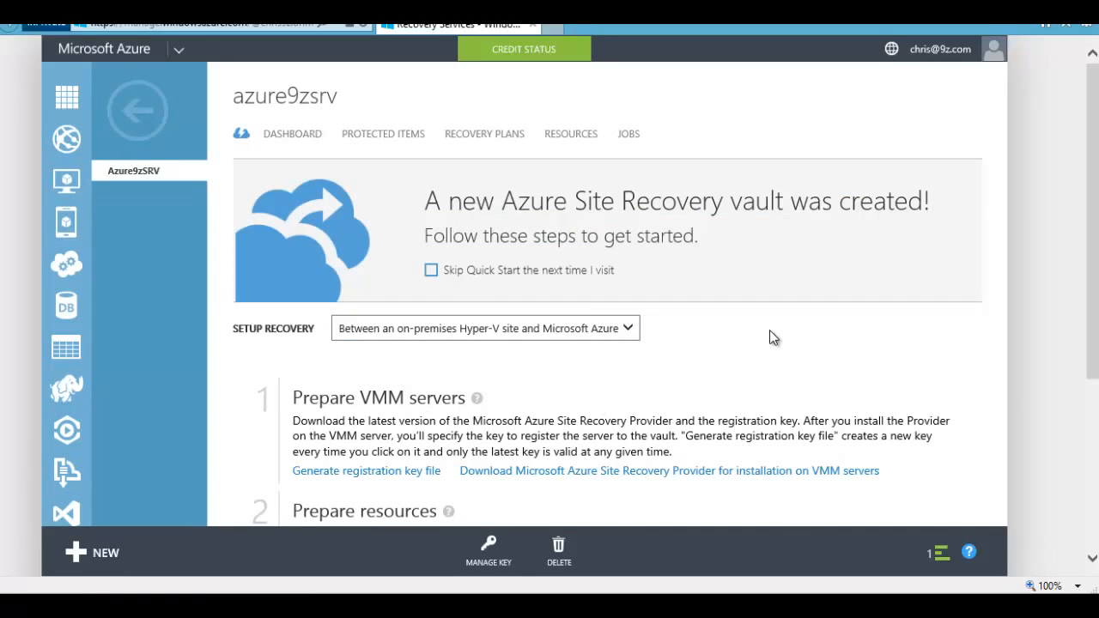
scroll(770, 330, down, 2)
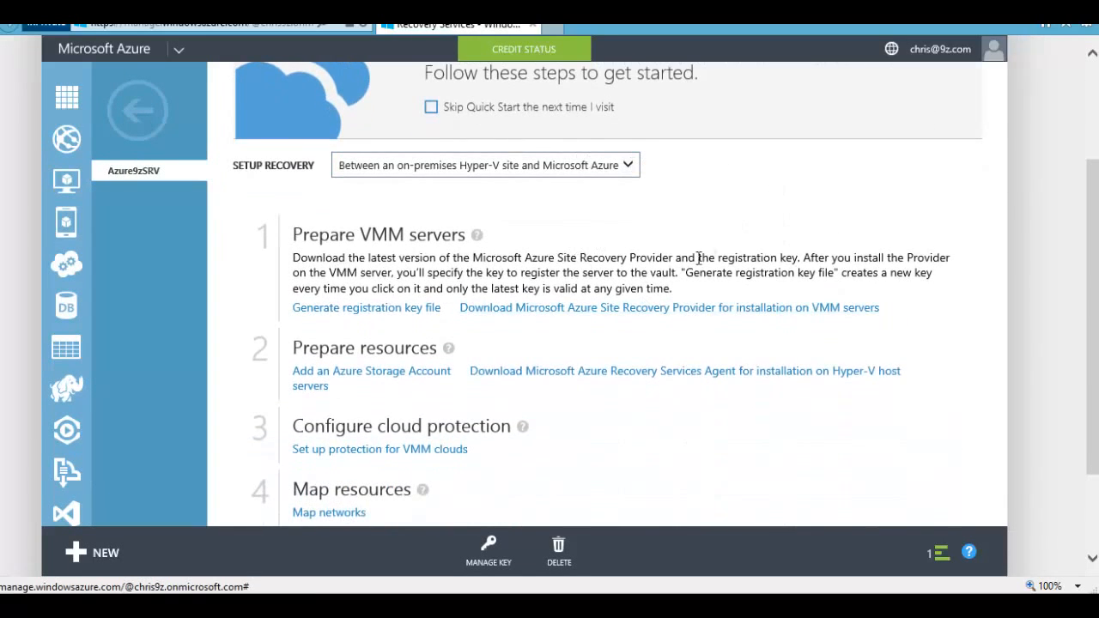
scroll(745, 274, down, 2)
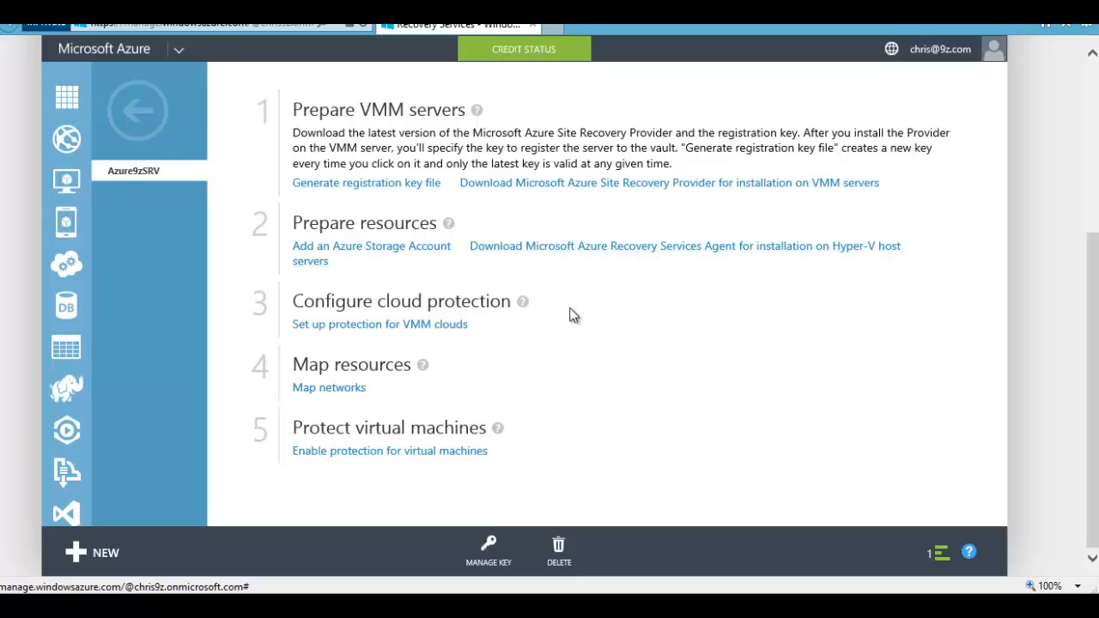
drag(334, 303, 465, 316)
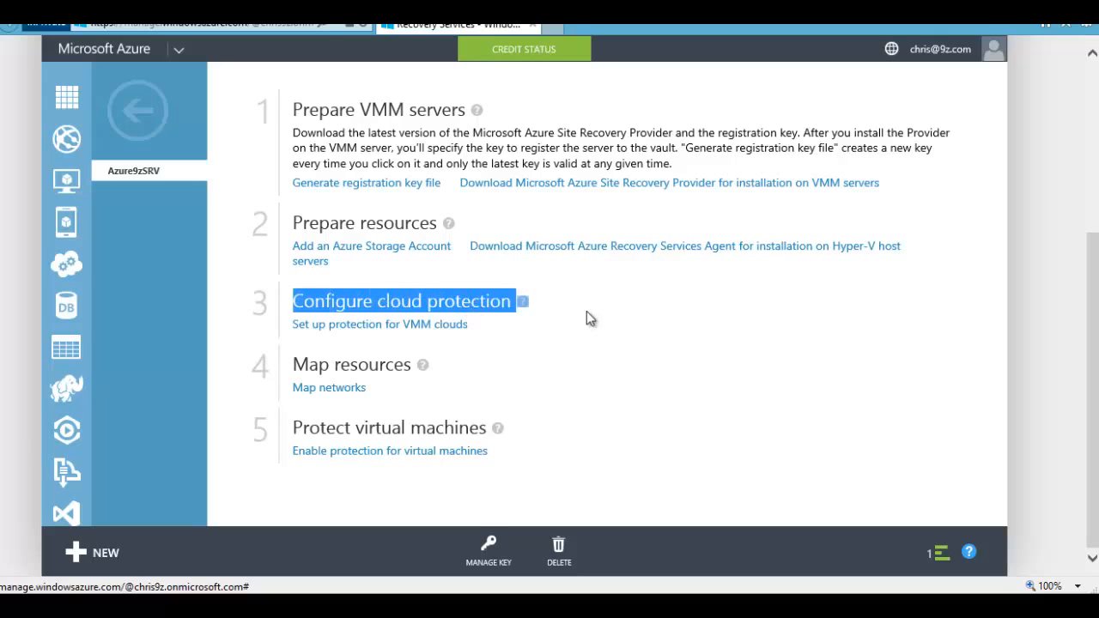
click(391, 326)
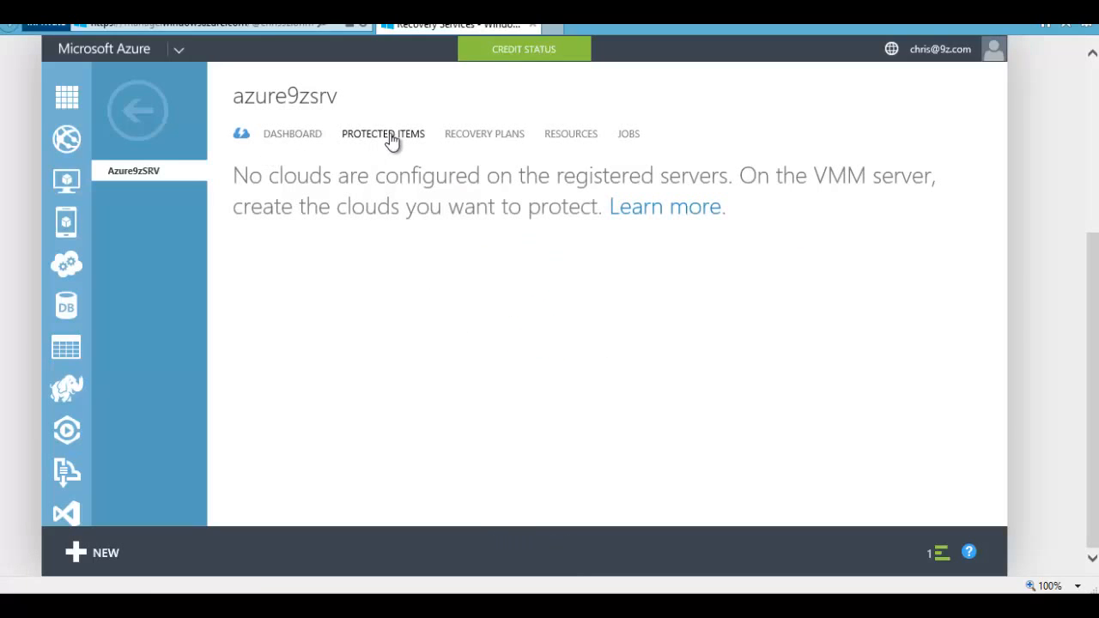
click(294, 139)
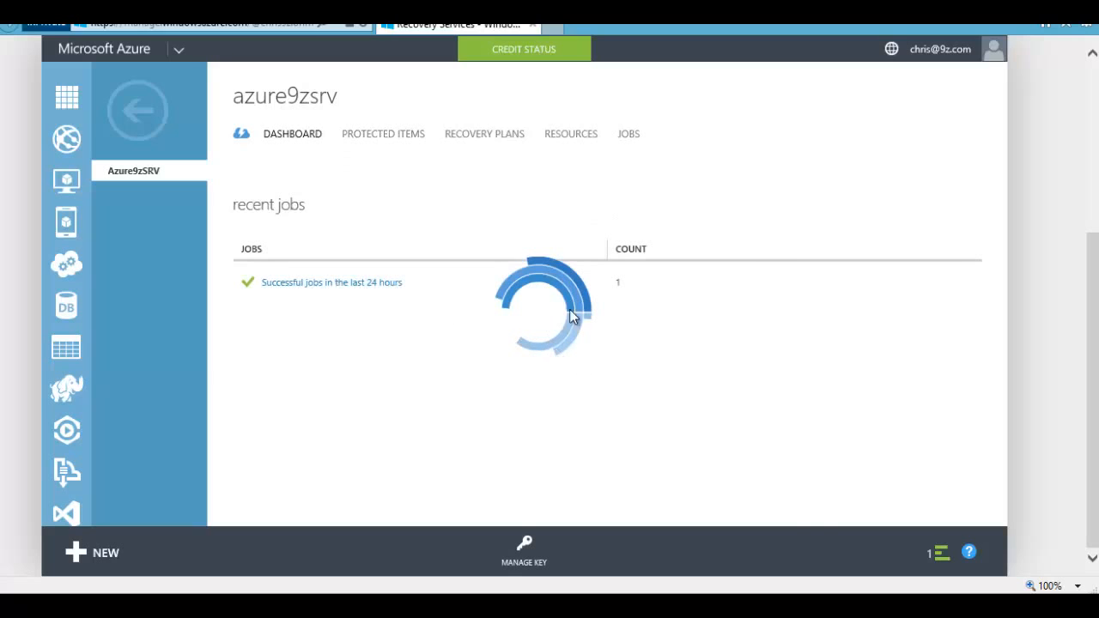
click(137, 110)
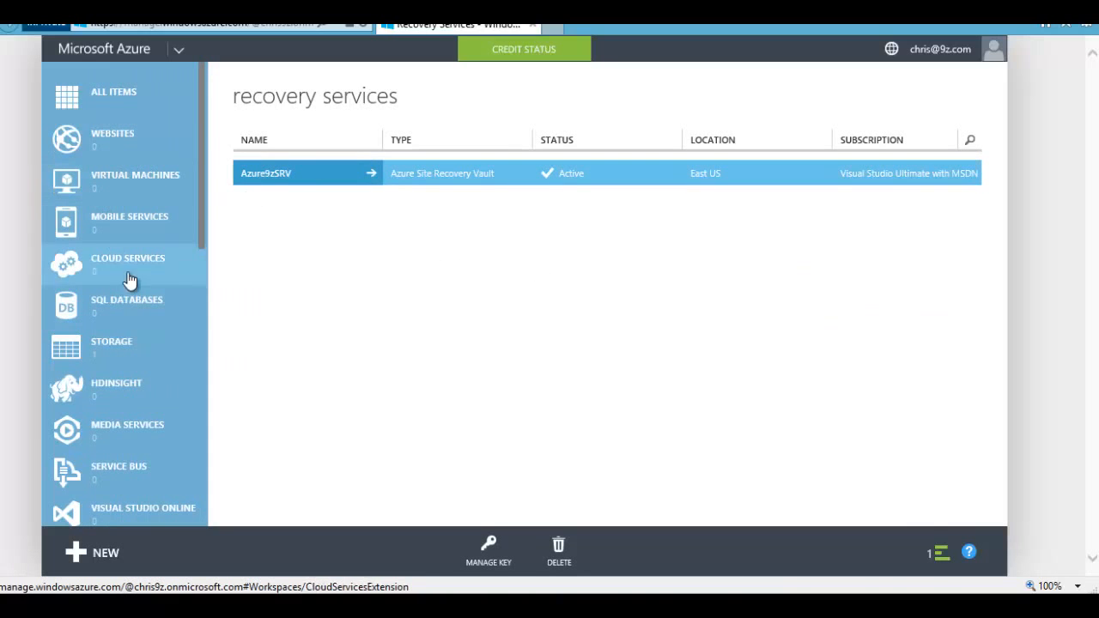
Step: Open Azure9zSRV's PROTECTED ITEMS page and note the 'no clouds configured' message
scroll(114, 360, down, 1)
scroll(114, 352, up, 1)
scroll(112, 351, down, 4)
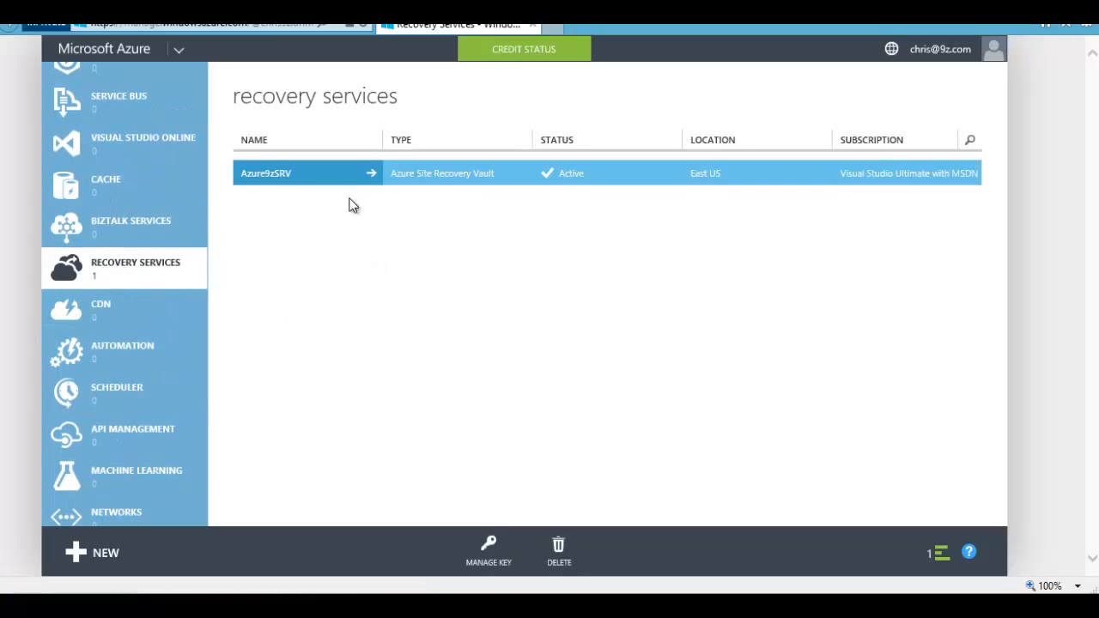
click(302, 175)
scroll(848, 404, down, 3)
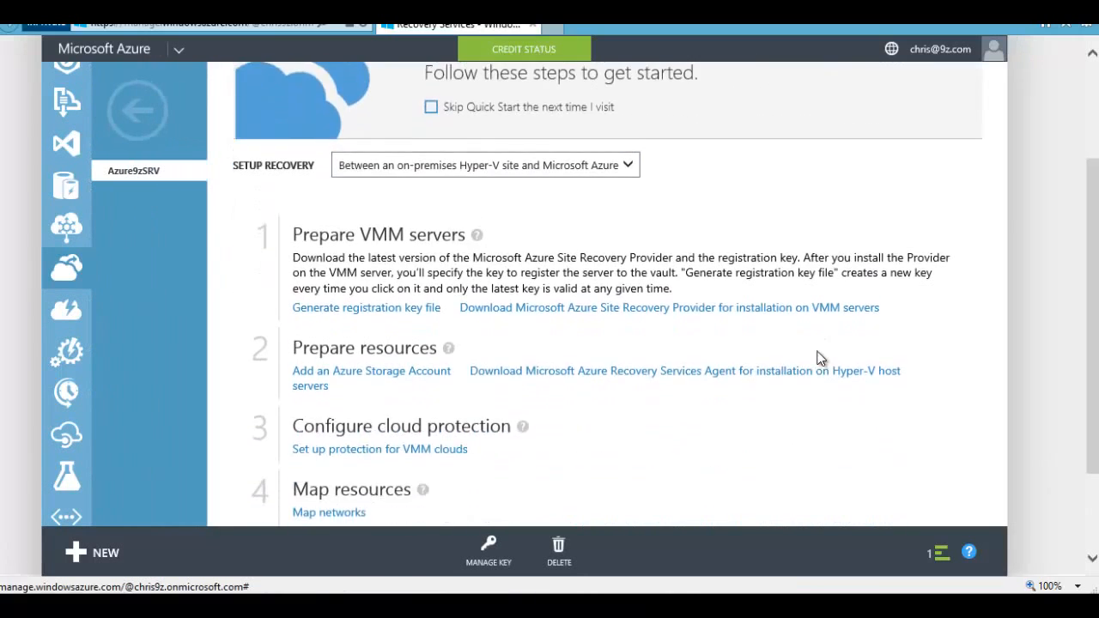
scroll(576, 337, up, 3)
scroll(564, 342, down, 3)
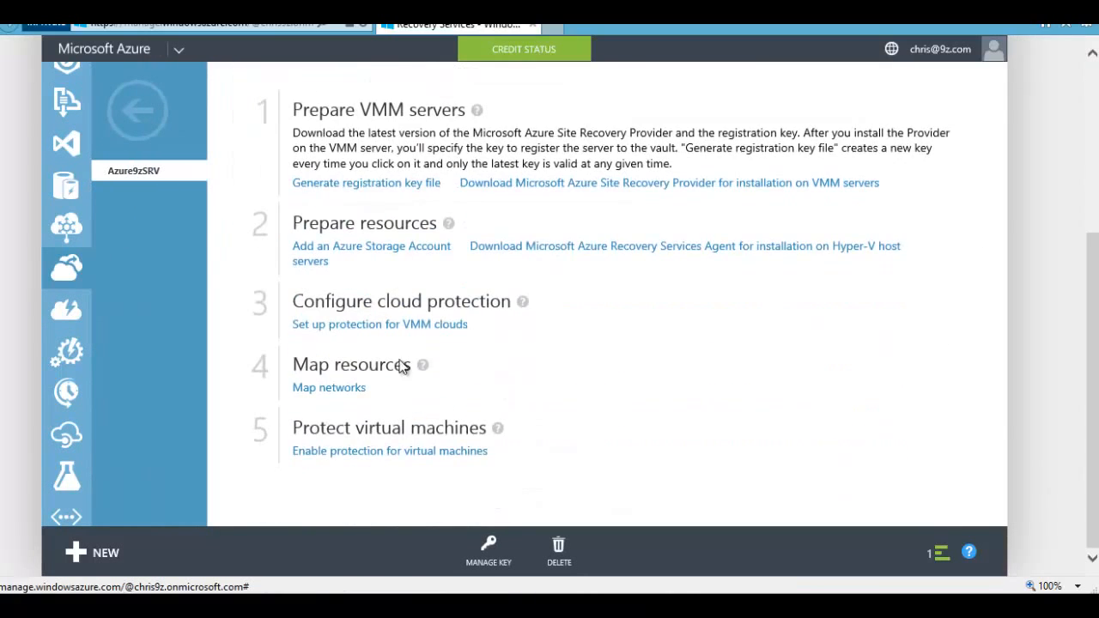
scroll(457, 353, up, 3)
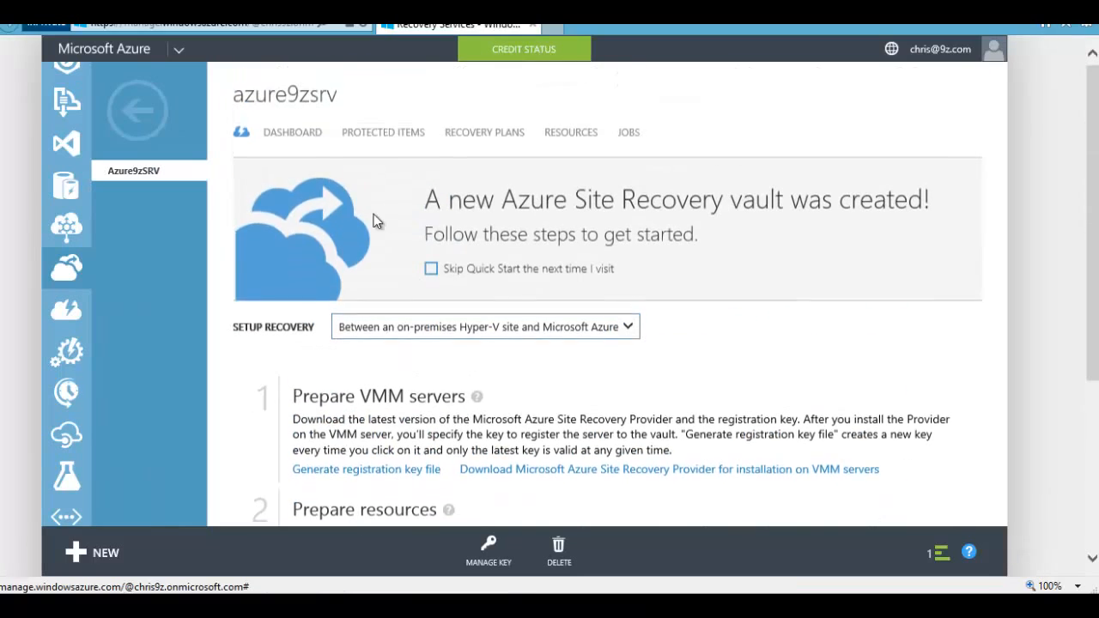
click(385, 135)
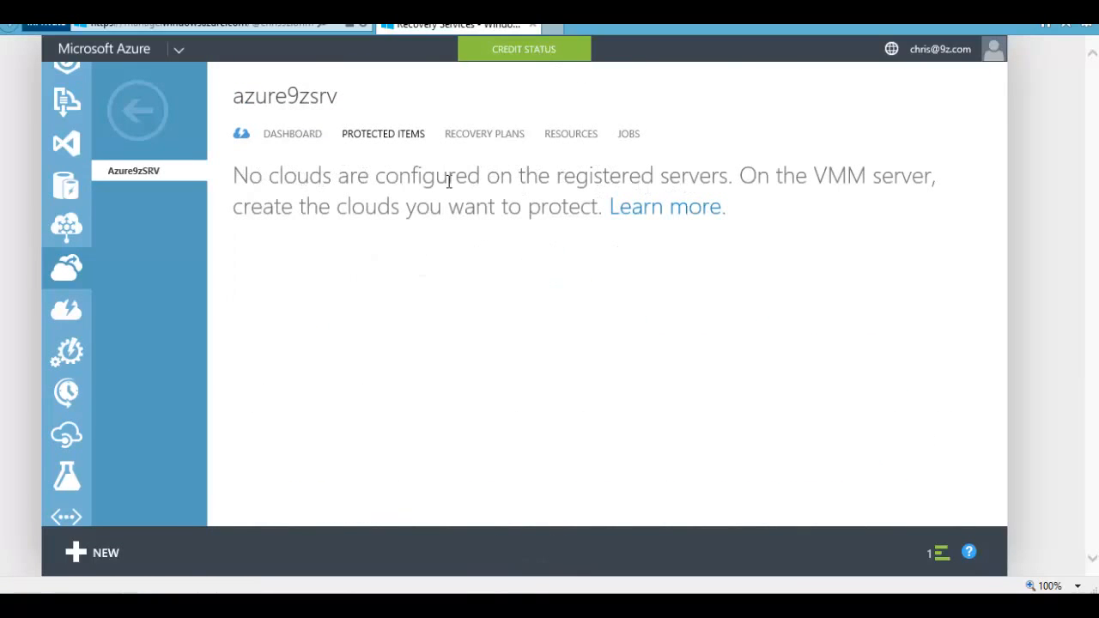
drag(241, 175, 683, 176)
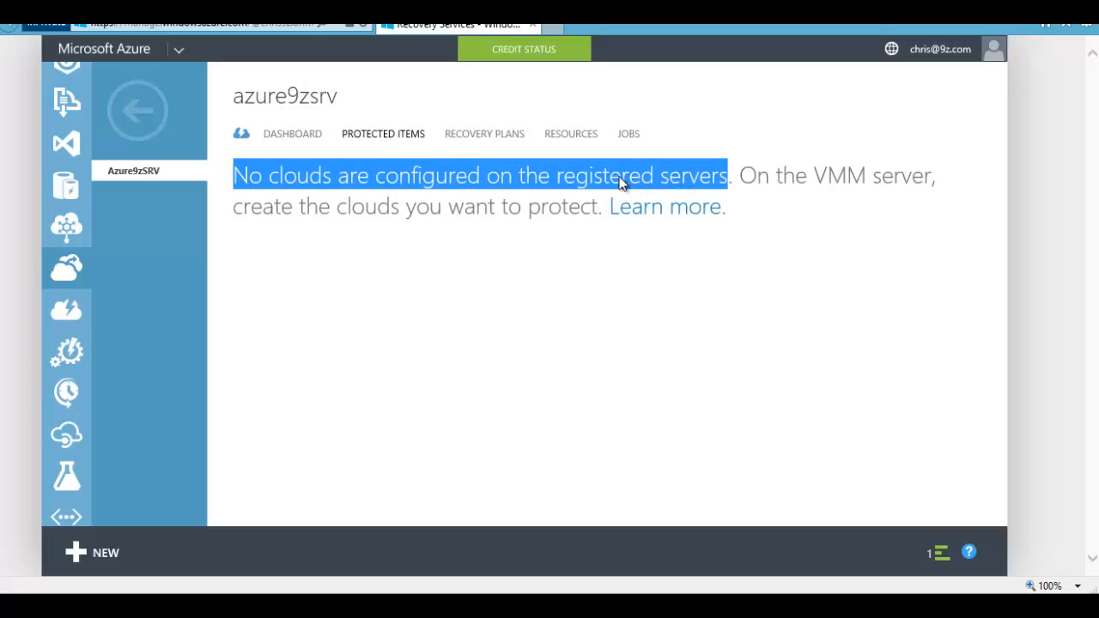
click(259, 205)
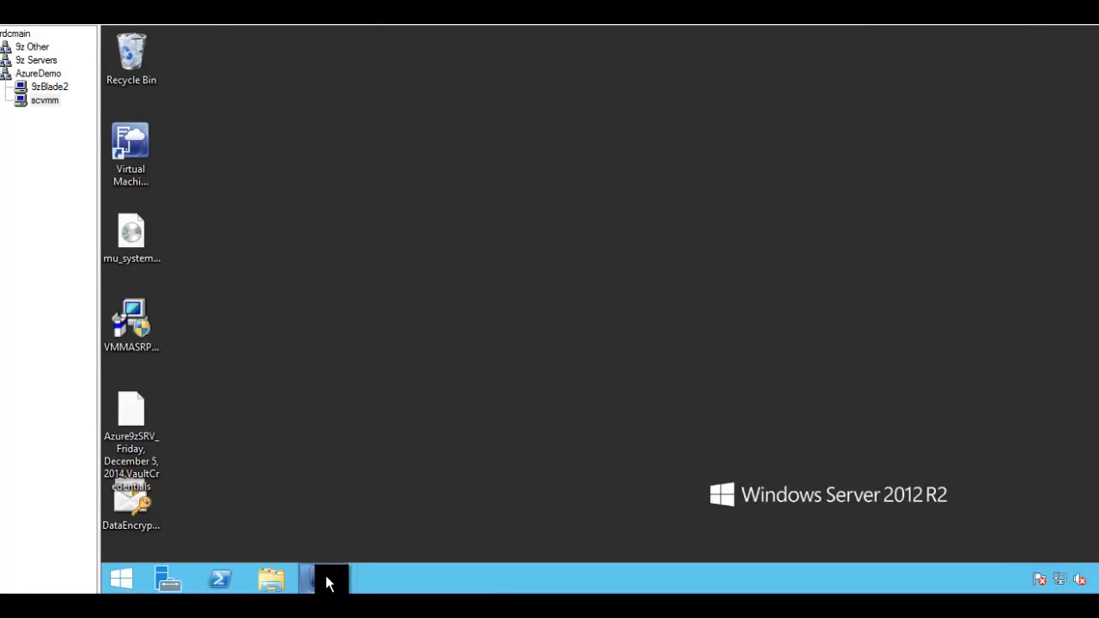
Step: View VMM's empty Clouds list, start Create Cloud, then cancel the wizard
click(325, 581)
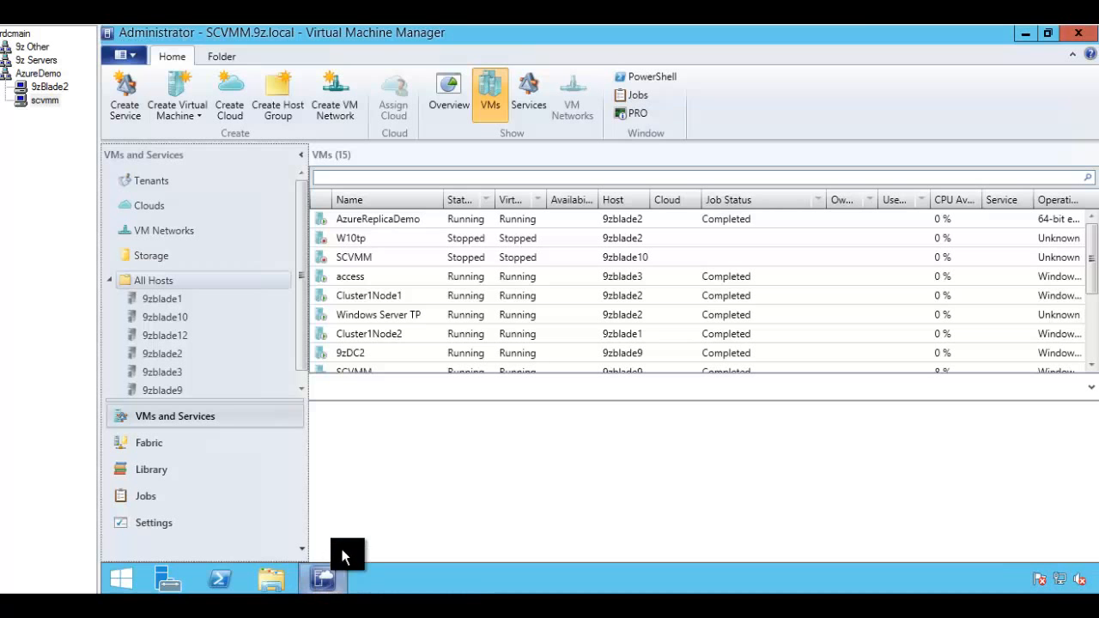
click(145, 210)
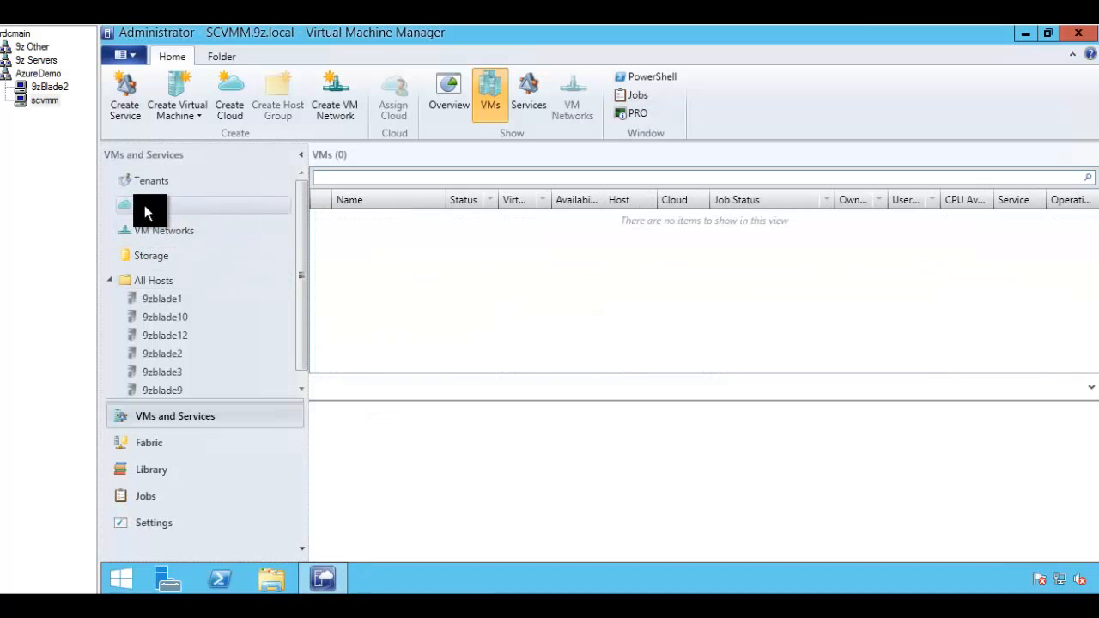
right_click(145, 209)
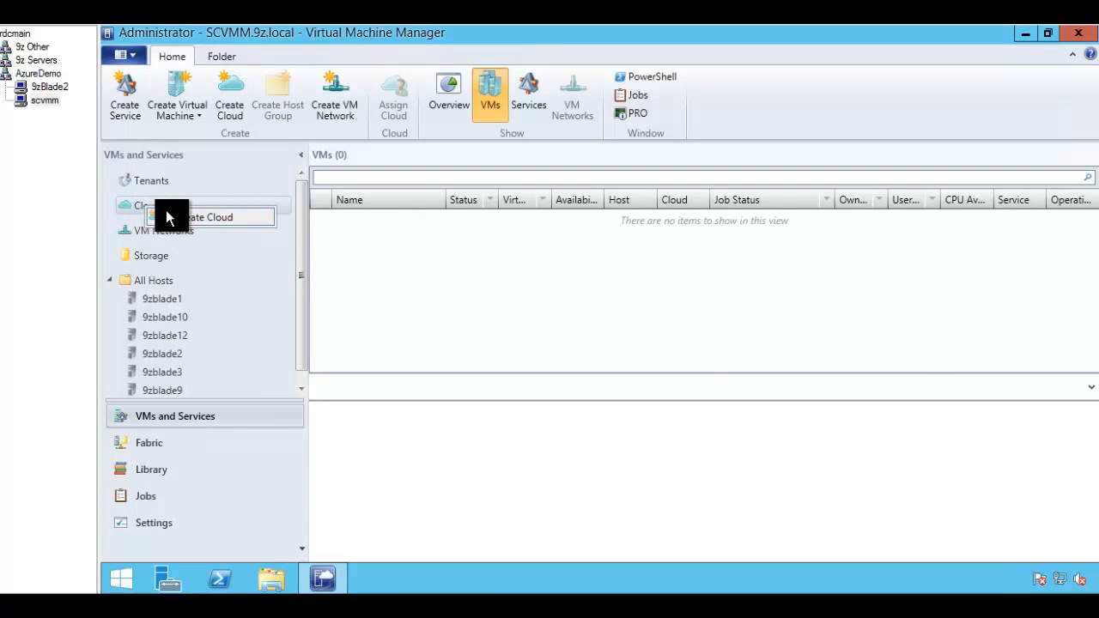
click(199, 219)
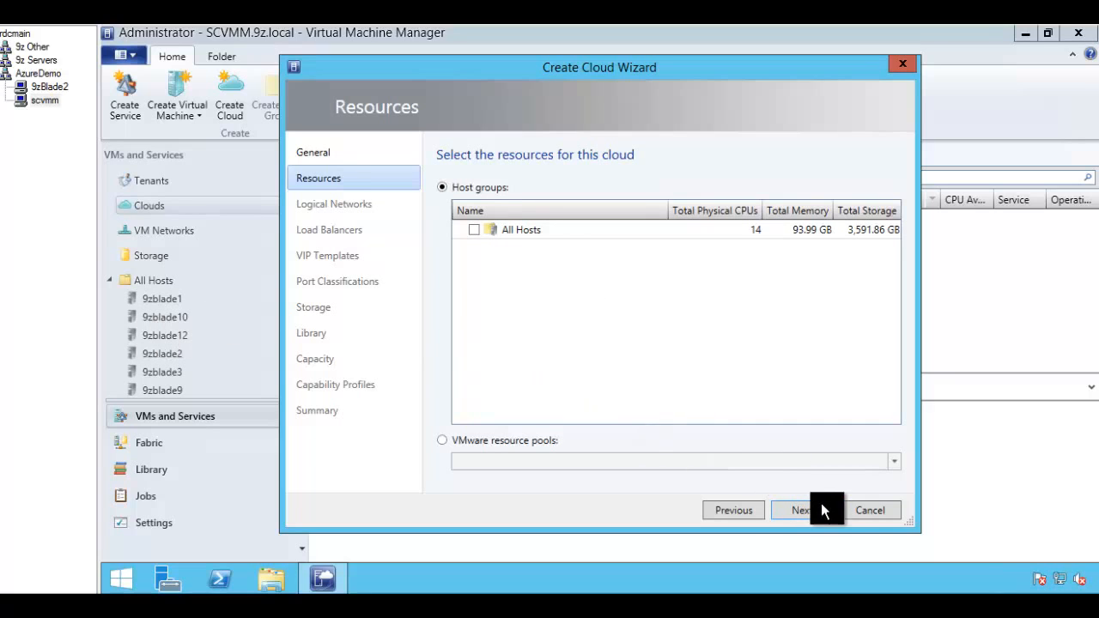
click(867, 510)
Step: Confirm abandoning the cloud wizard and create a new host group under All Hosts
click(672, 360)
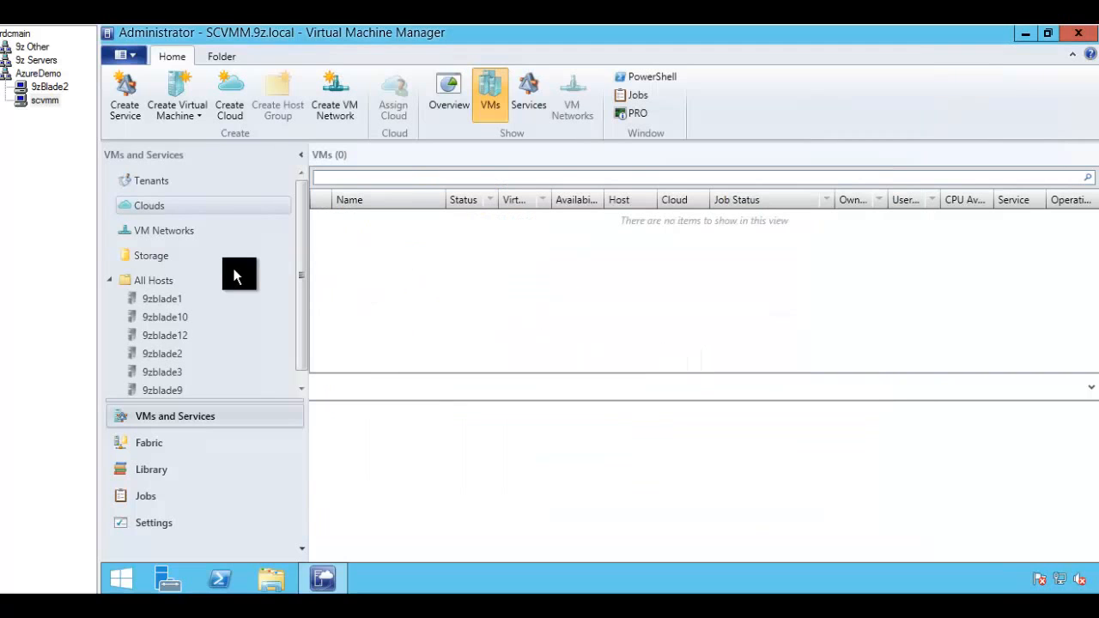
click(160, 284)
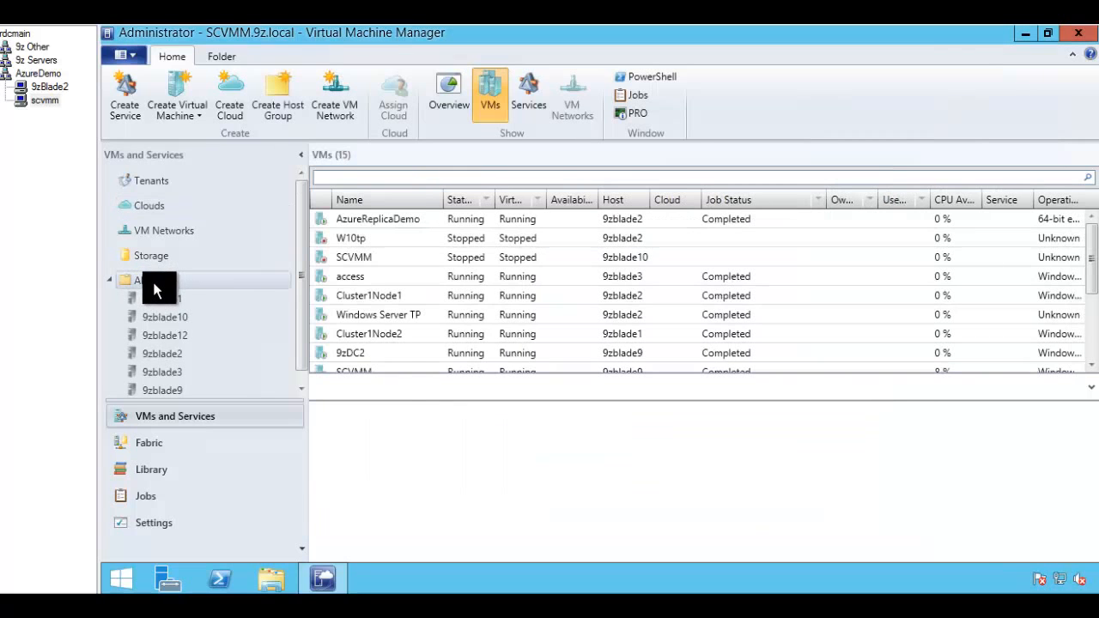
right_click(160, 284)
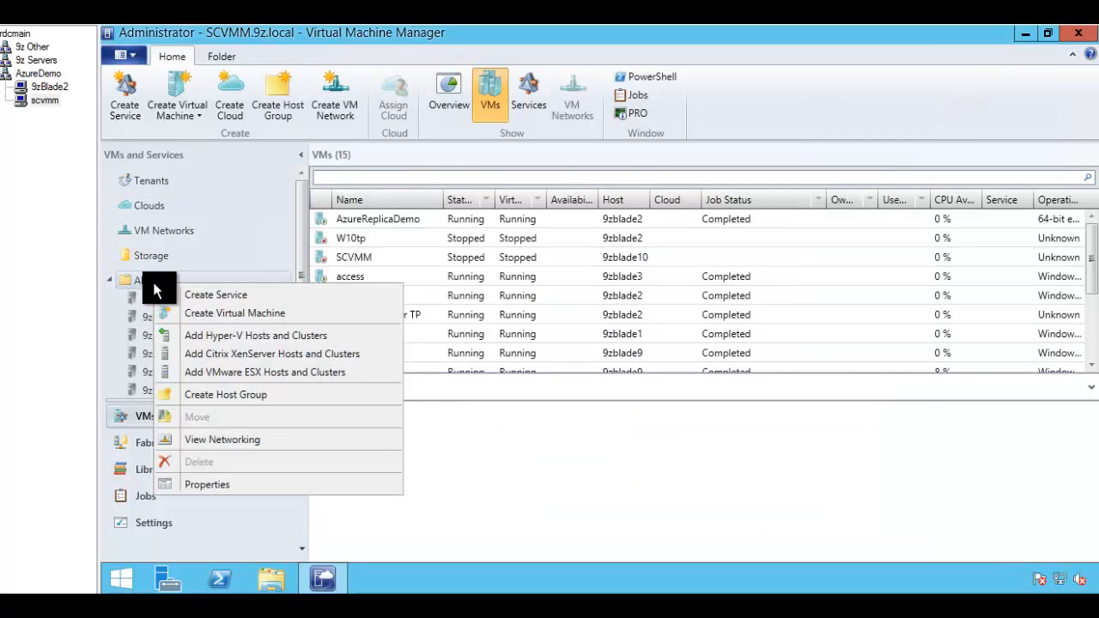
click(218, 395)
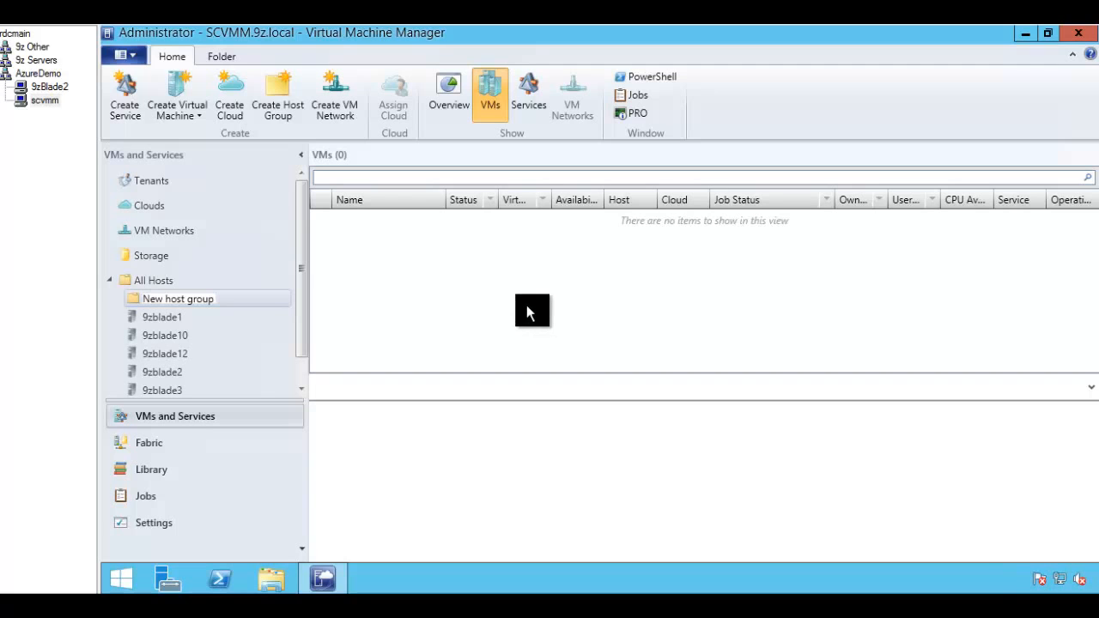
Step: Rename the new host group to CloudEnabled
click(250, 281)
click(228, 304)
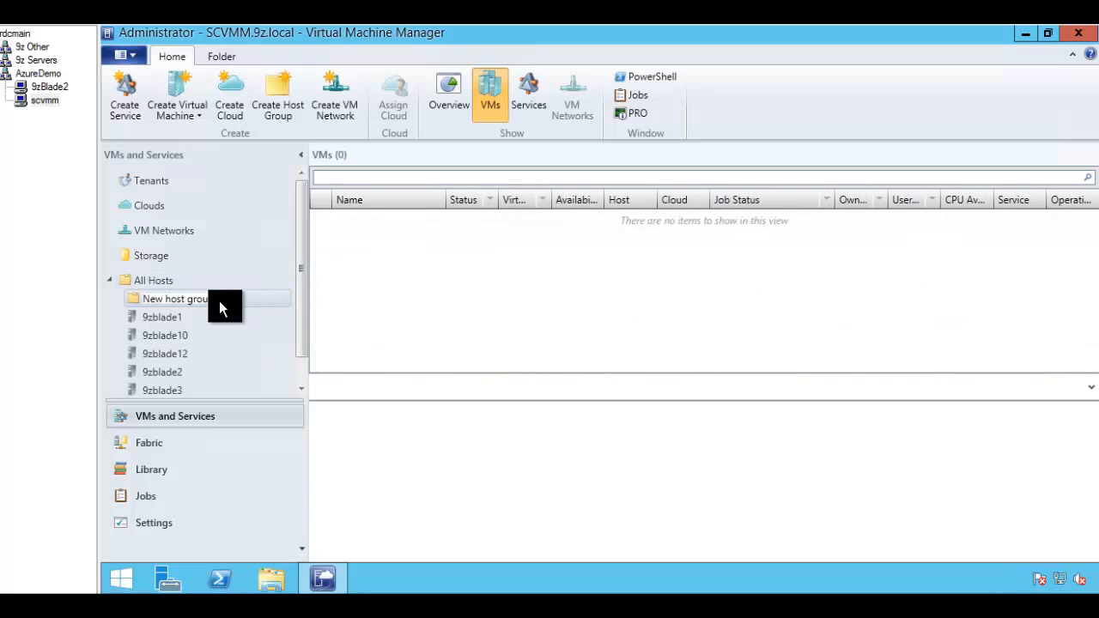
drag(214, 298, 134, 300)
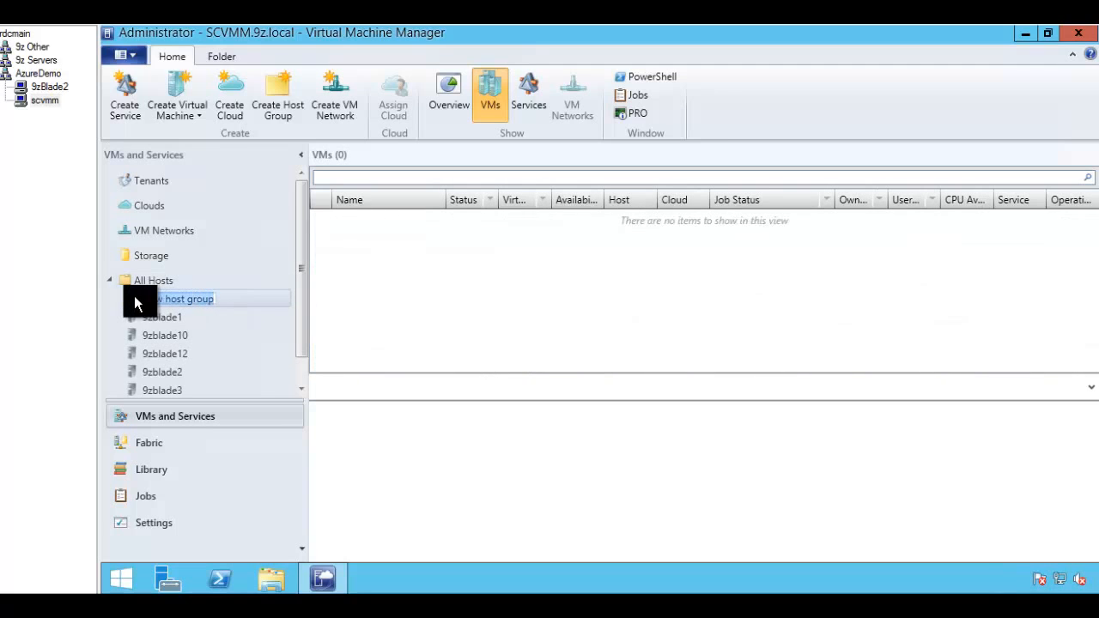
key(BackSpace)
text(CloudEnabled)
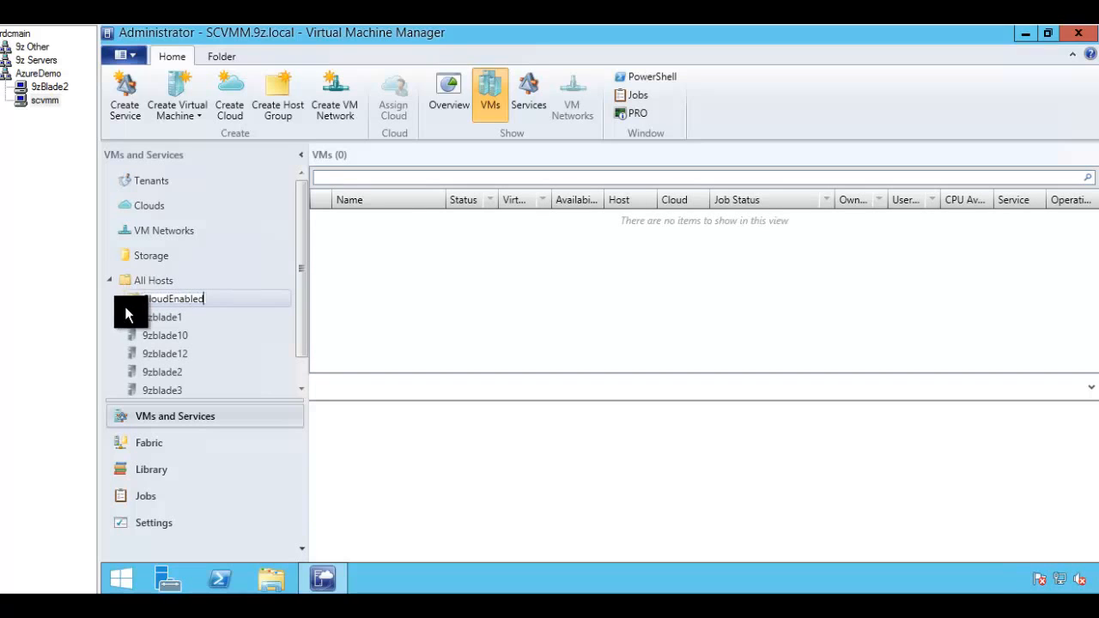
key(Return)
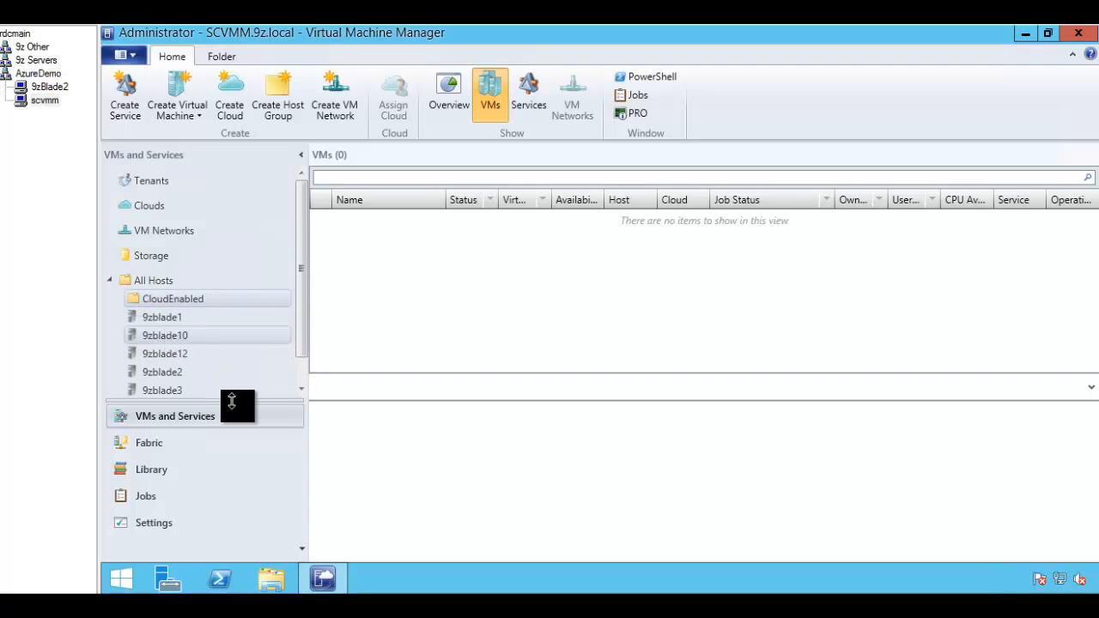
Step: Move host 9zblade2 into the CloudEnabled host group
right_click(161, 372)
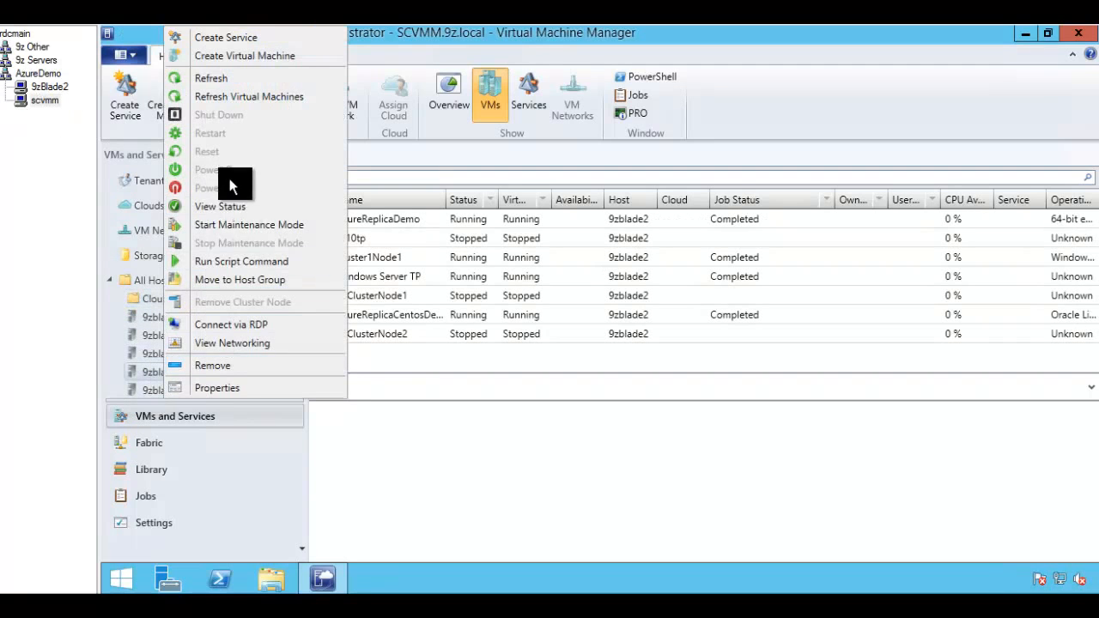
click(231, 279)
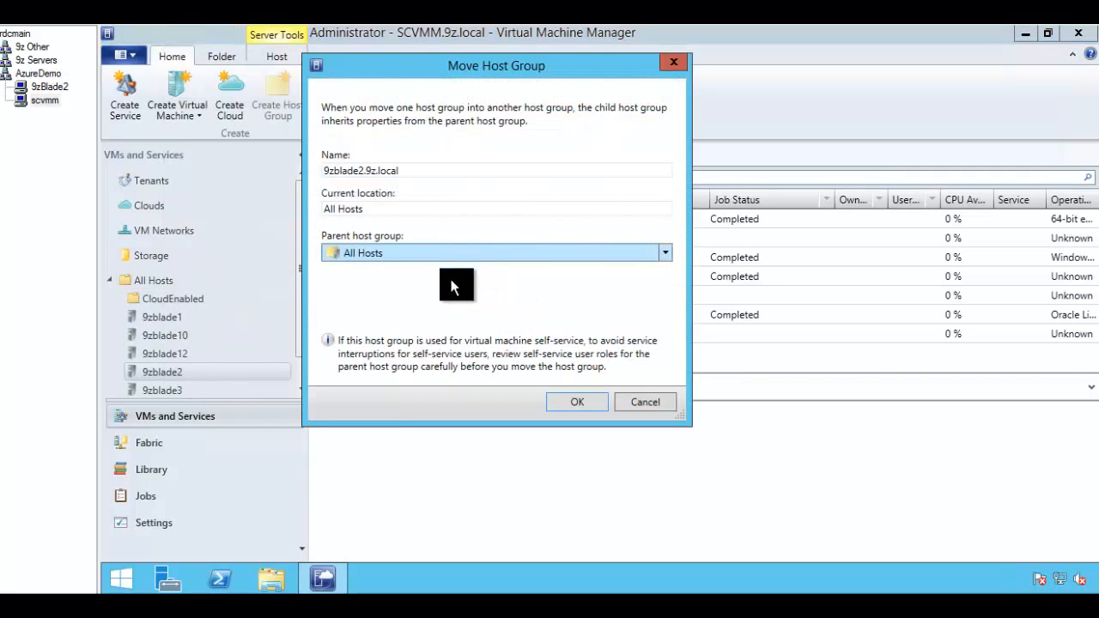
click(455, 252)
click(430, 289)
click(570, 406)
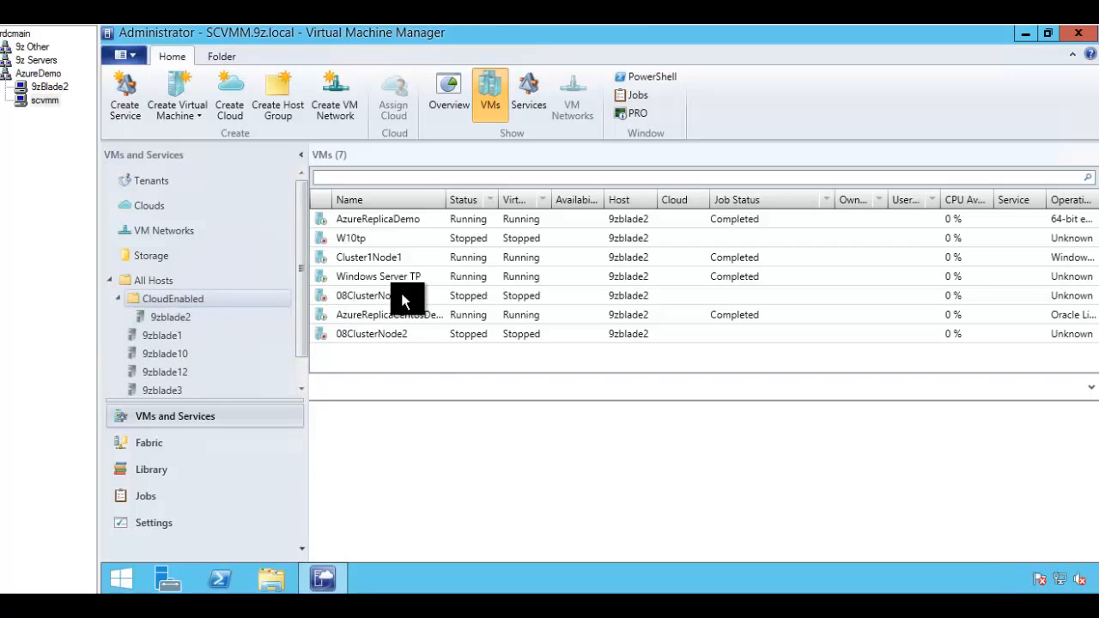
Step: Review CloudEnabled's VMs AzureReplicaCentosDemo and AzureReplicaDemo and their protection status
click(148, 284)
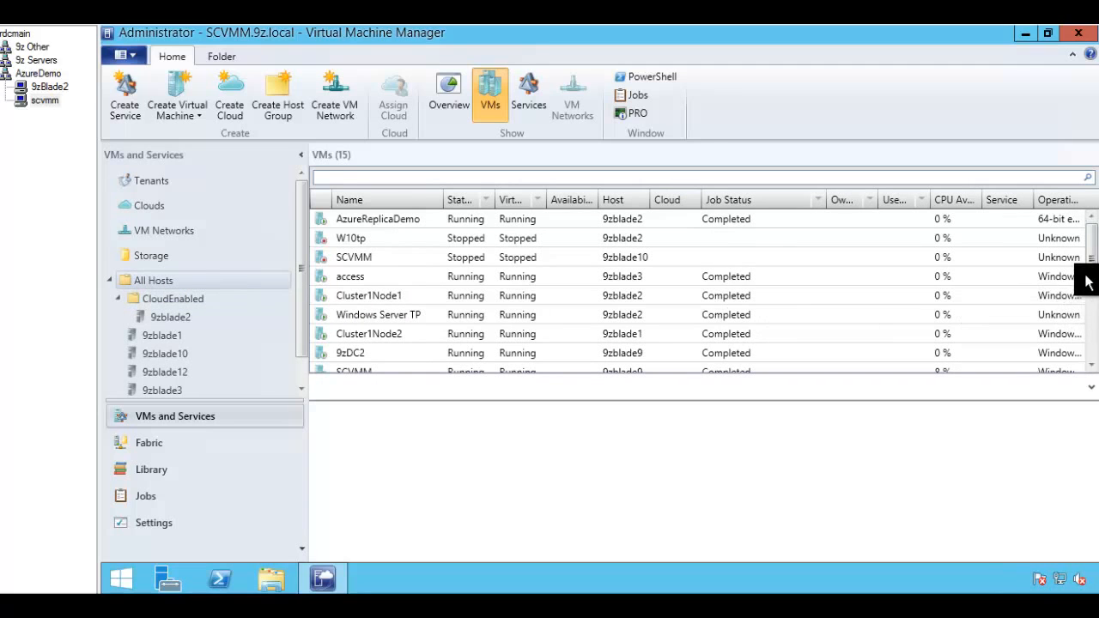
drag(1088, 282, 1087, 233)
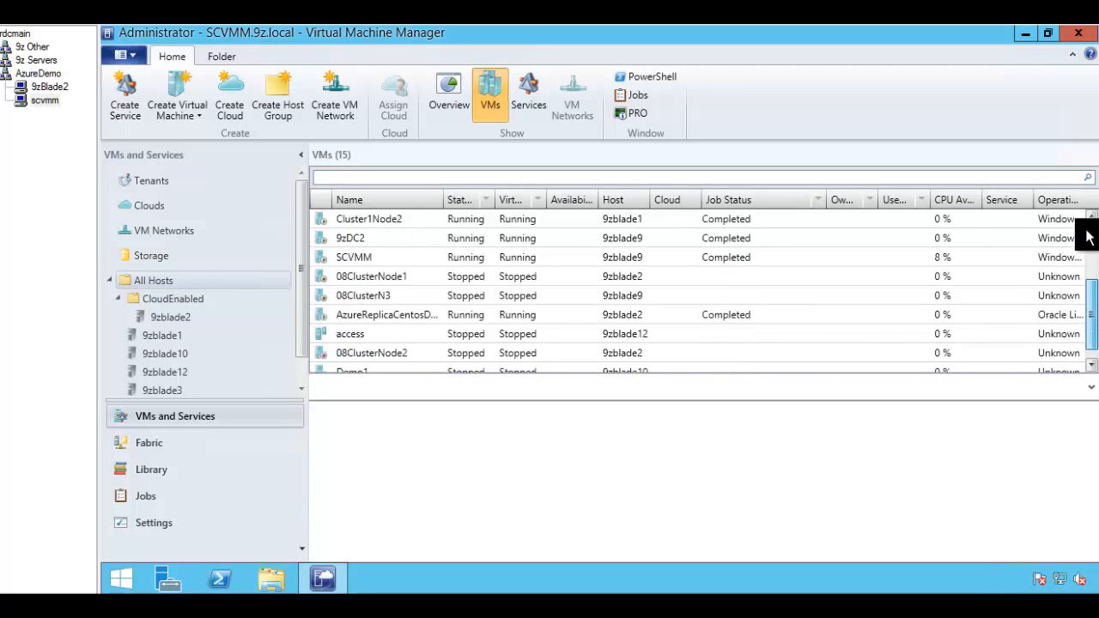
click(177, 302)
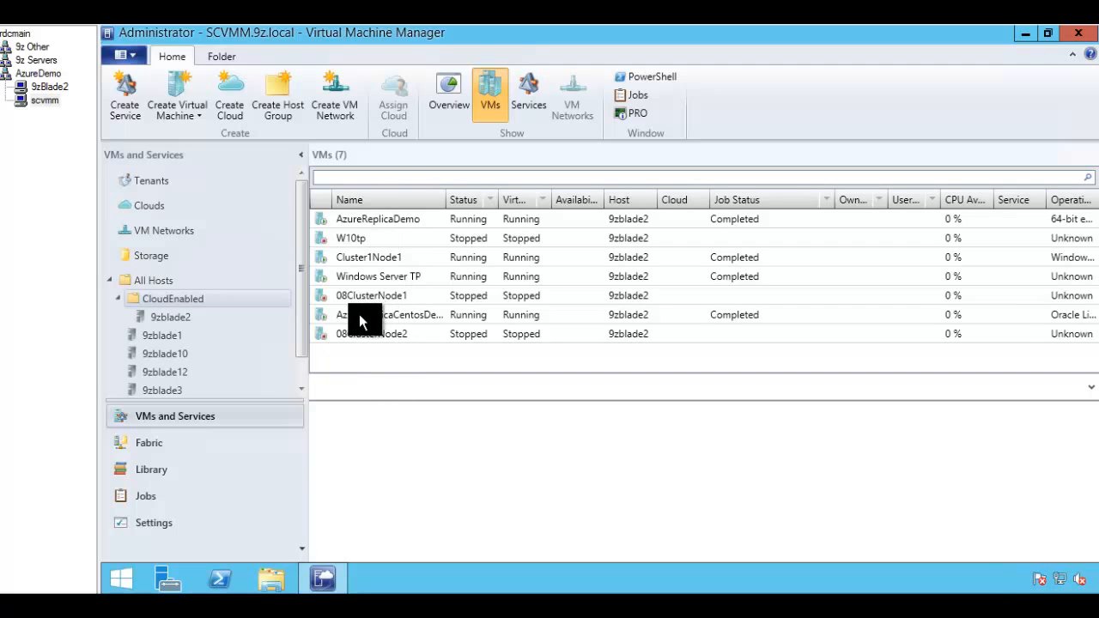
click(417, 318)
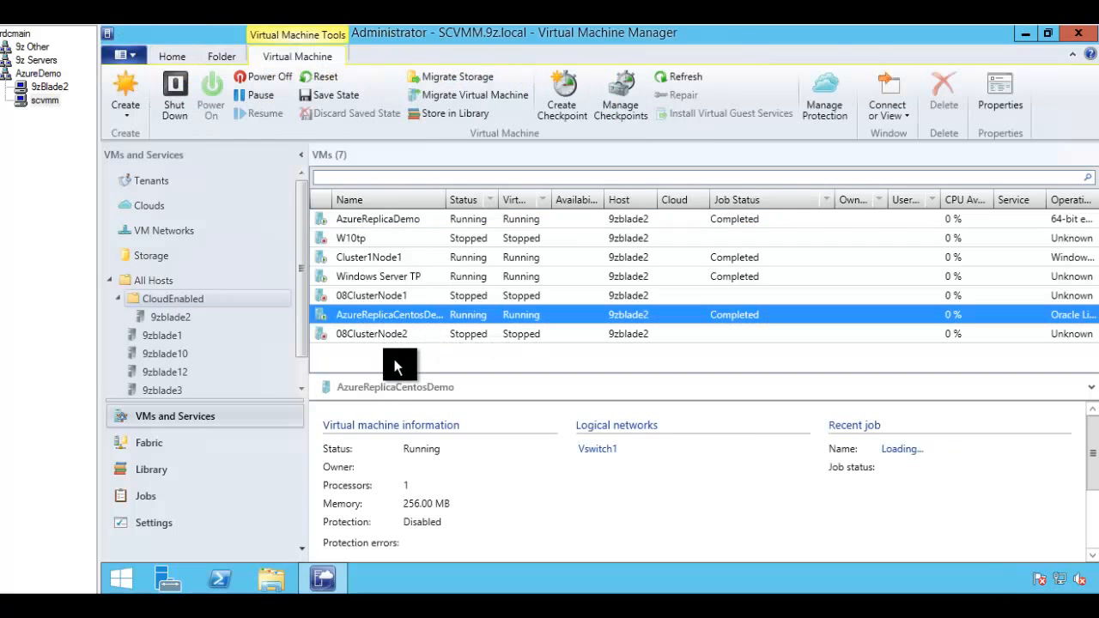
click(364, 220)
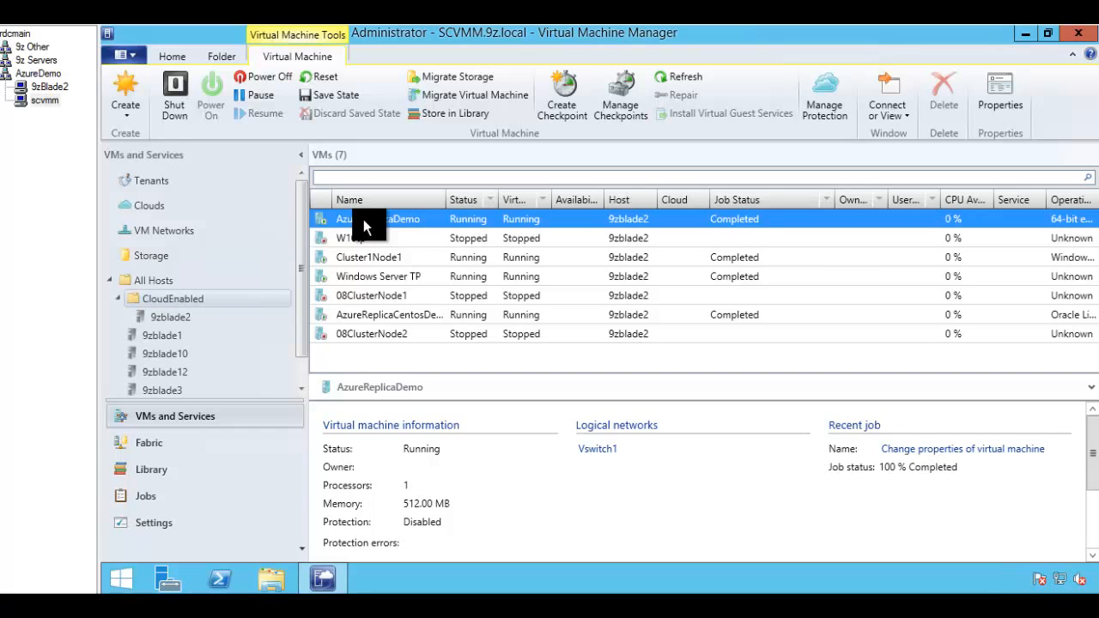
click(185, 210)
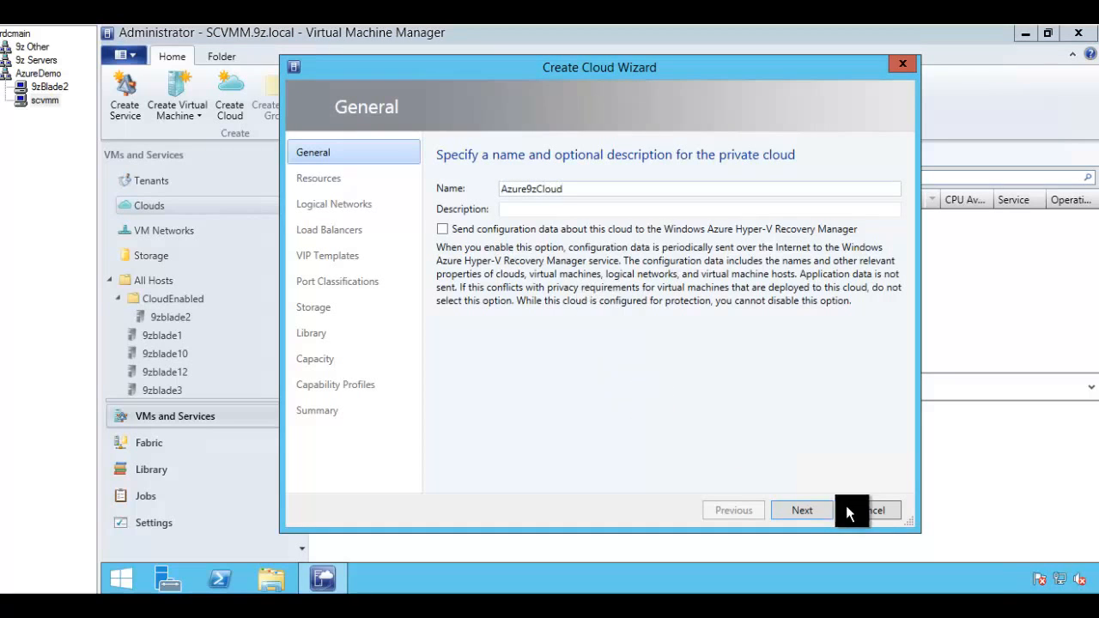
Step: Select the CloudEnabled host group as Azure9zCloud's resources and advance to Logical Networks
click(802, 511)
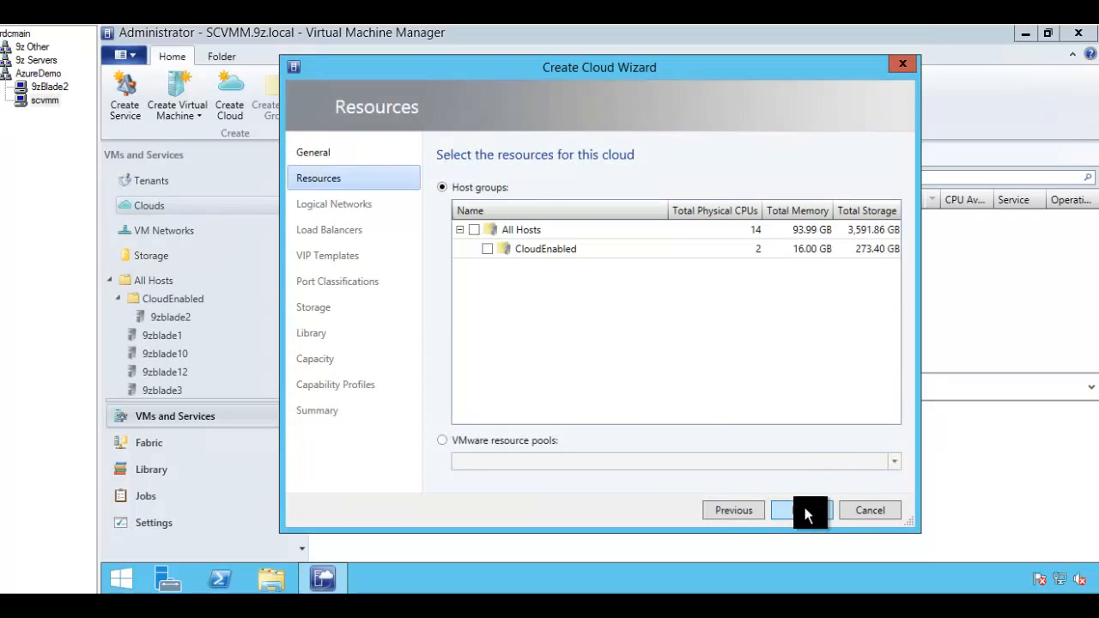
click(487, 249)
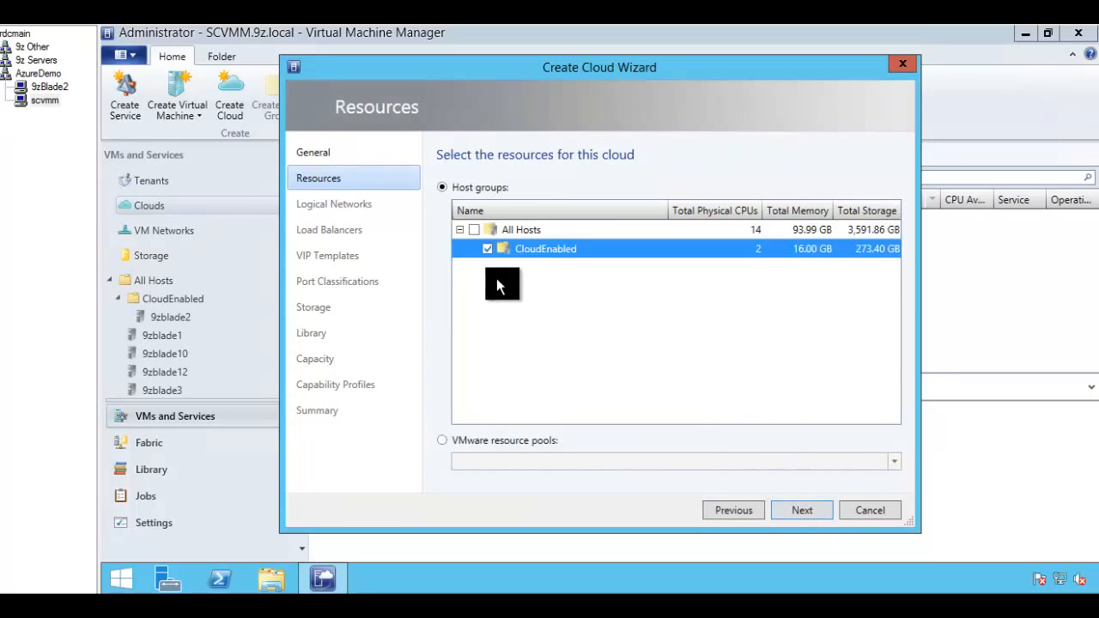
click(796, 511)
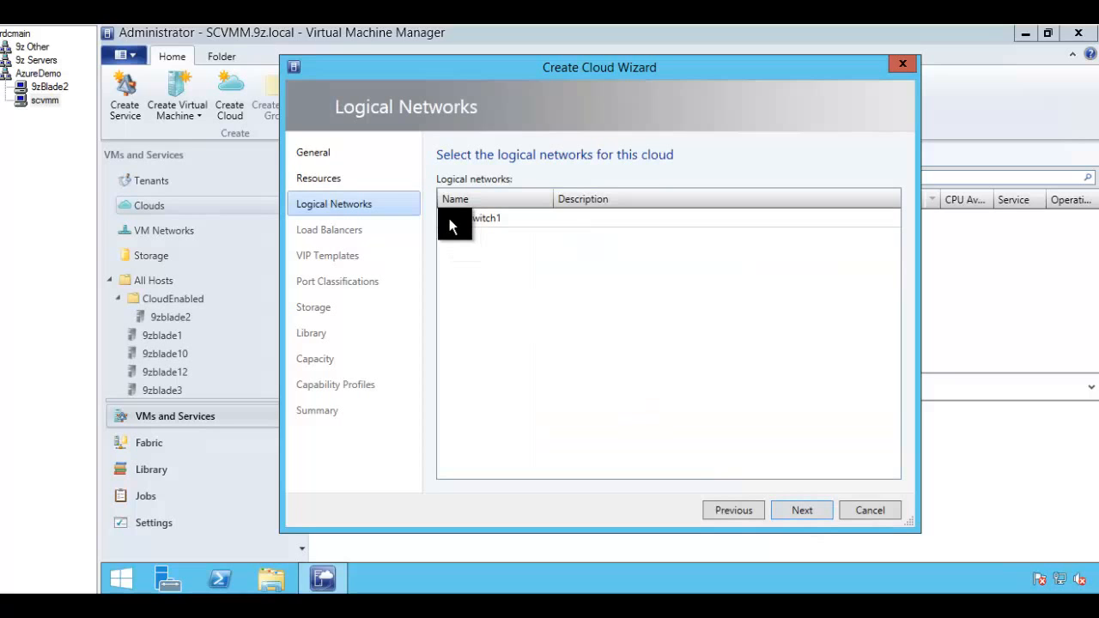
Step: Verify Vswitch1 in Hyper-V's Virtual Switch Manager, then tick Vswitch1 as Azure9zCloud's logical network
click(49, 87)
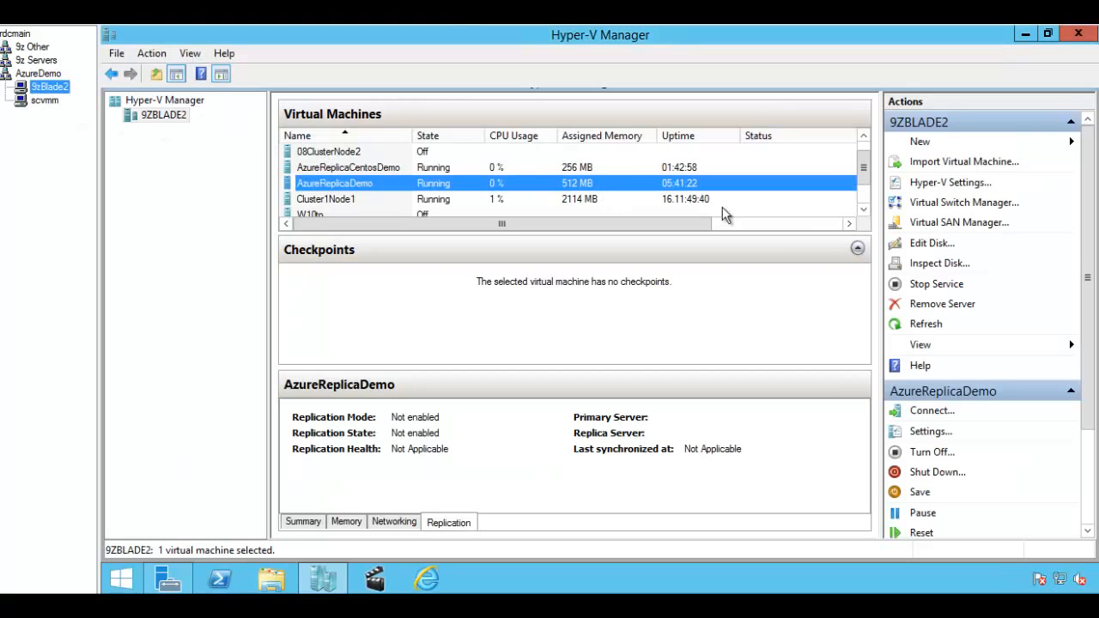
click(942, 203)
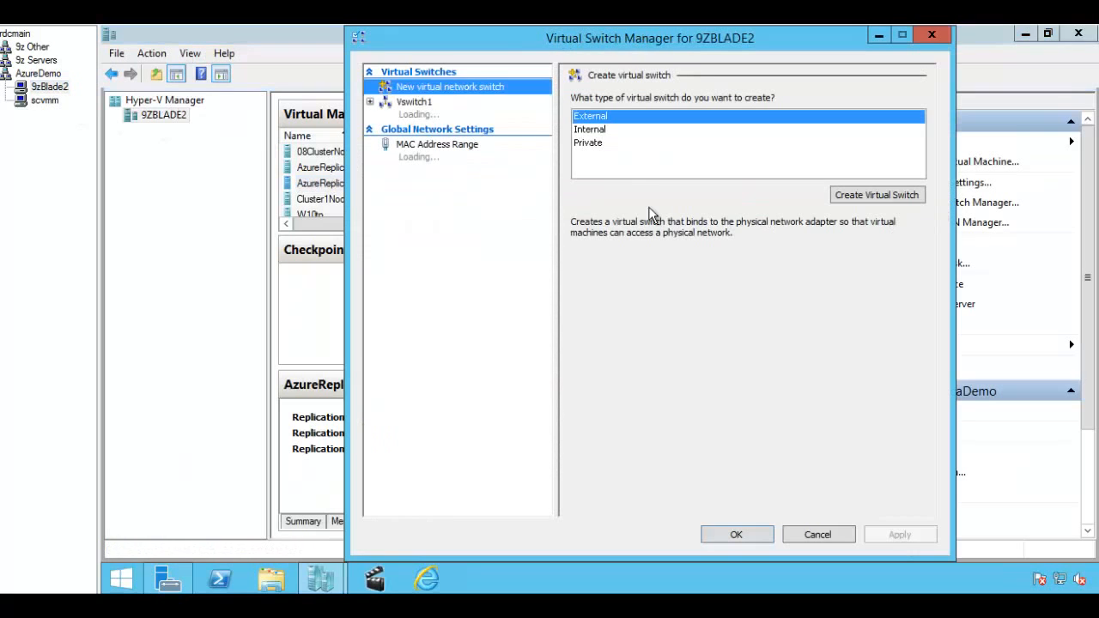
click(423, 104)
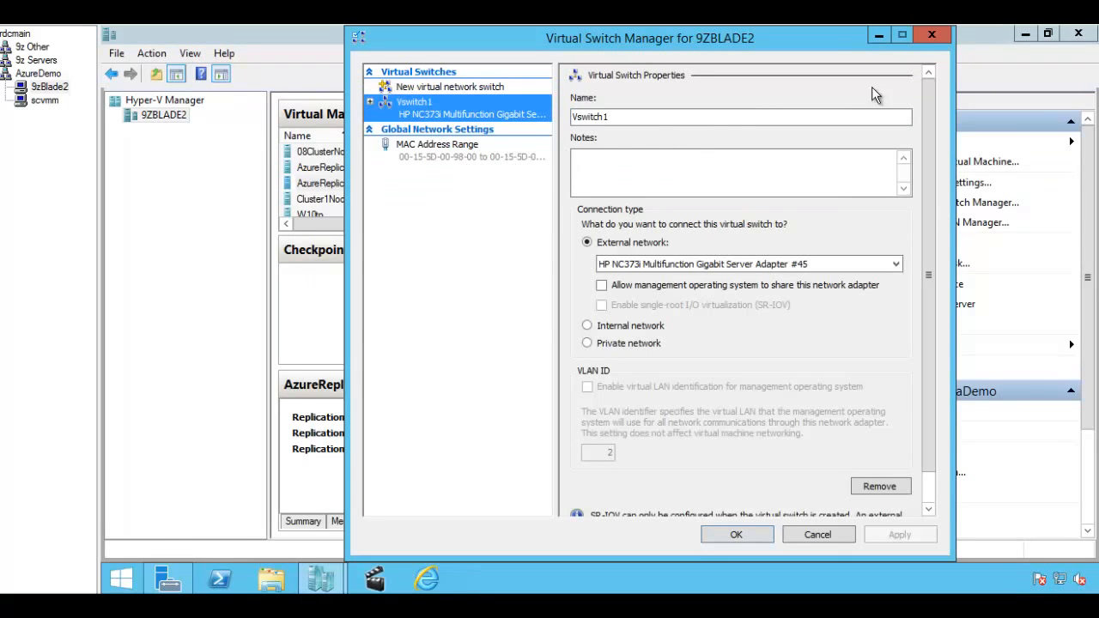
click(932, 34)
click(45, 99)
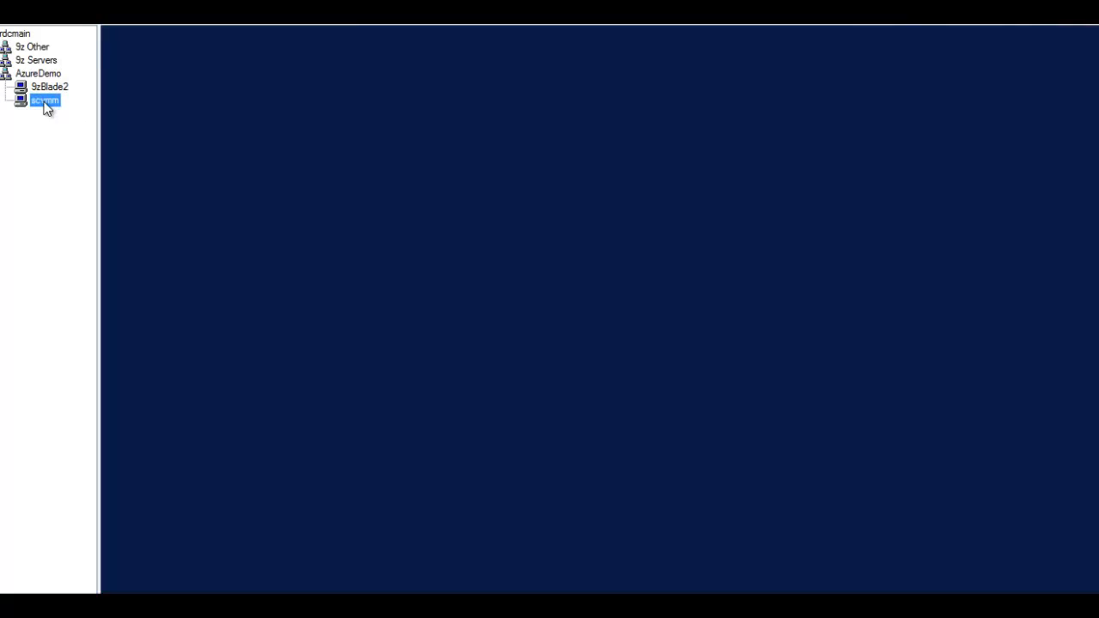
click(448, 218)
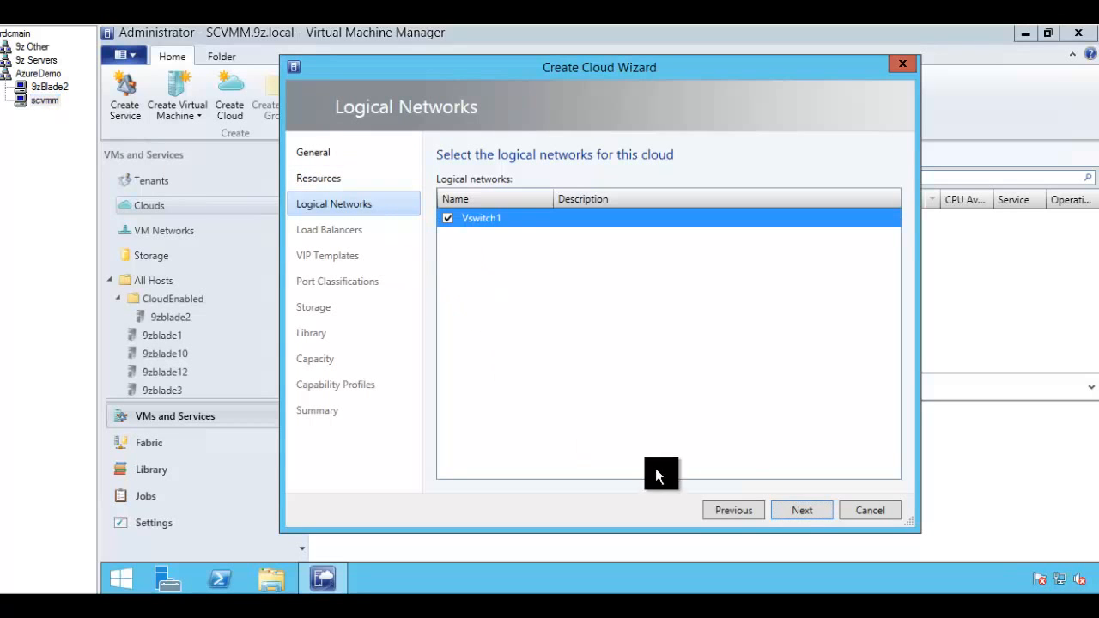
Step: Skip load balancers and VIP templates, then add High bandwidth, Host management and Guest Dynamic IP classifications
click(800, 511)
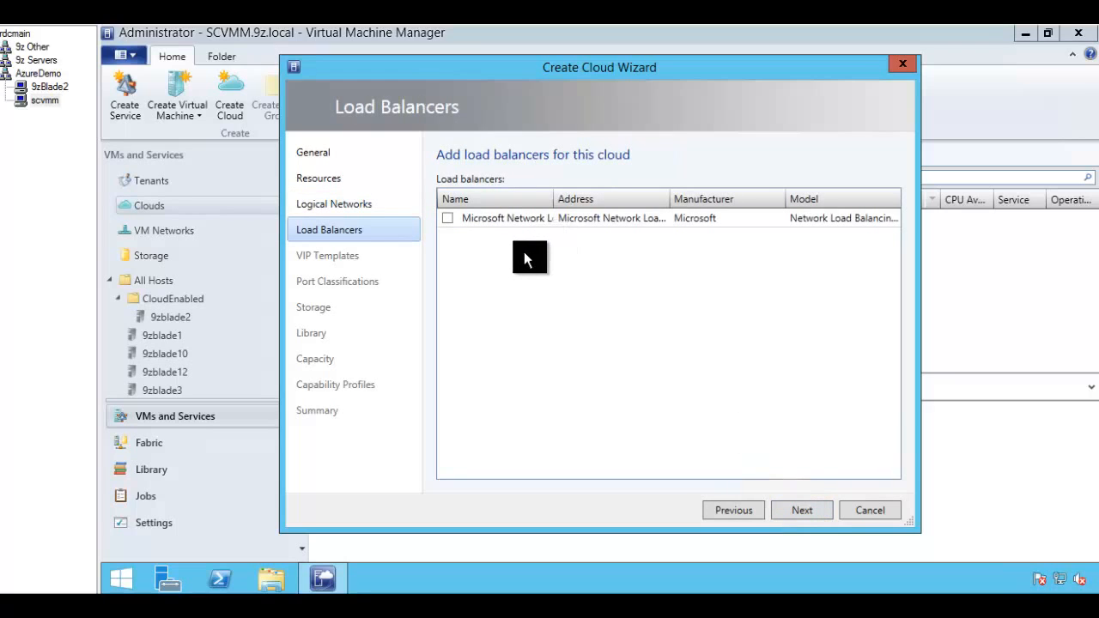
click(801, 509)
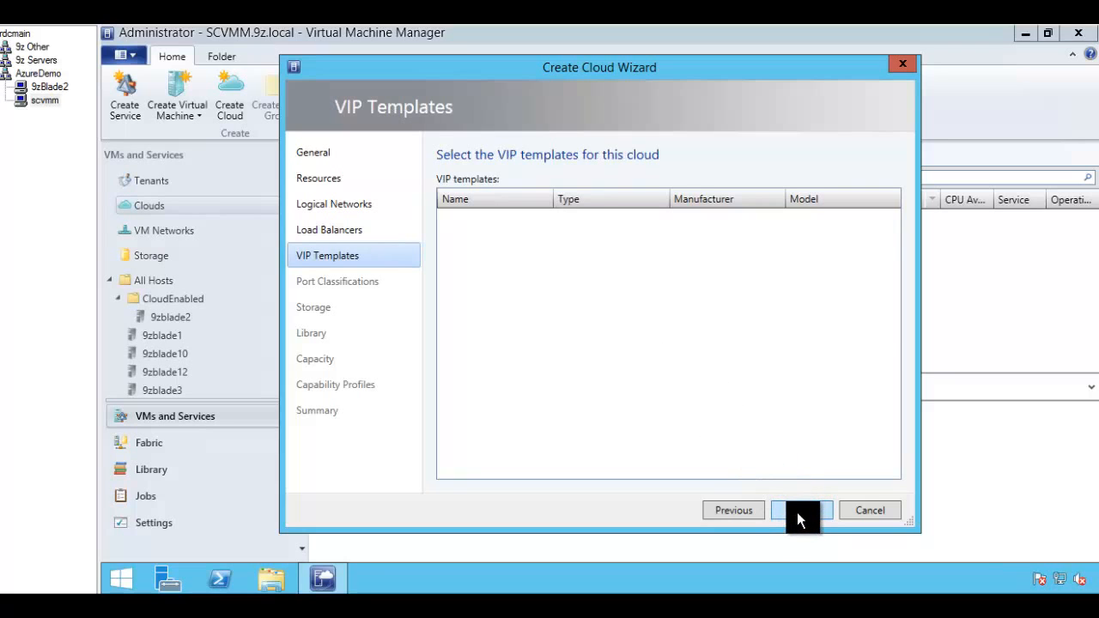
click(797, 511)
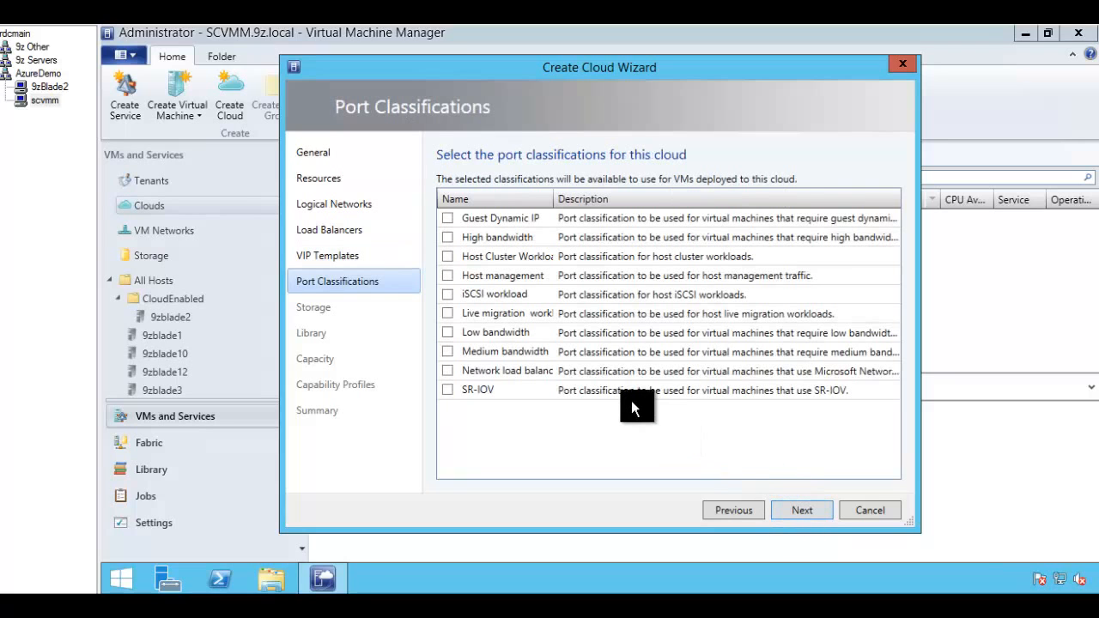
drag(558, 199, 576, 205)
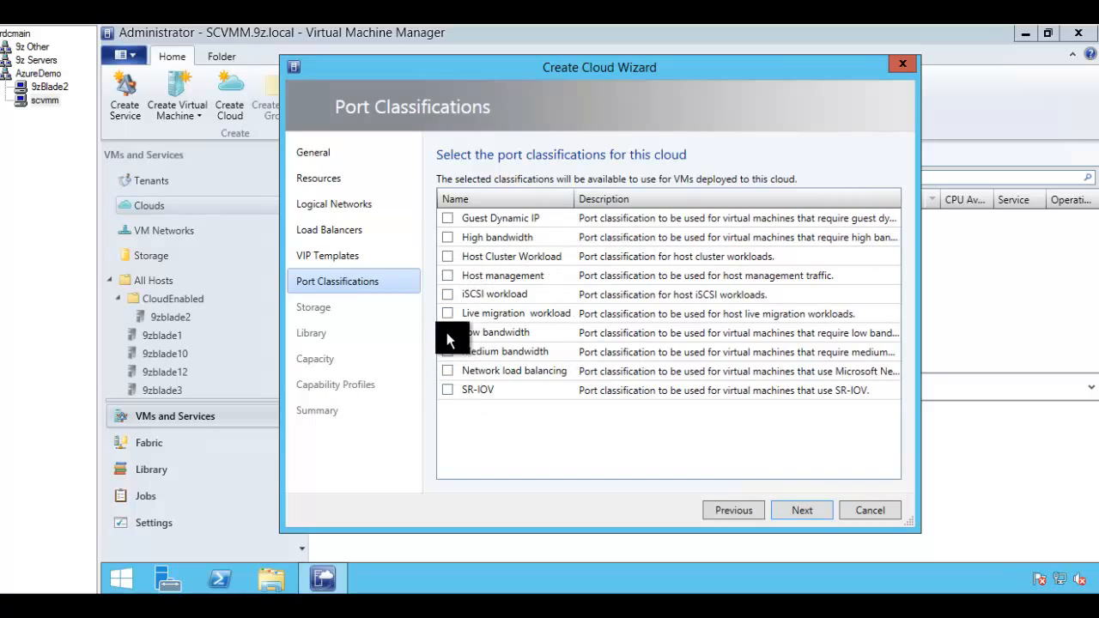
click(446, 237)
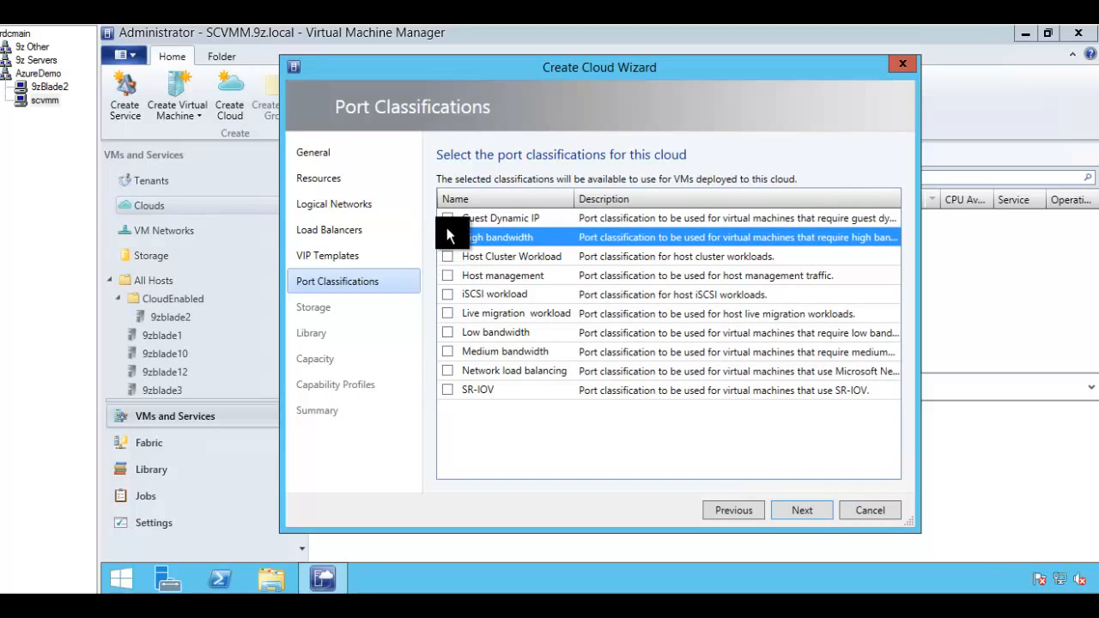
click(447, 237)
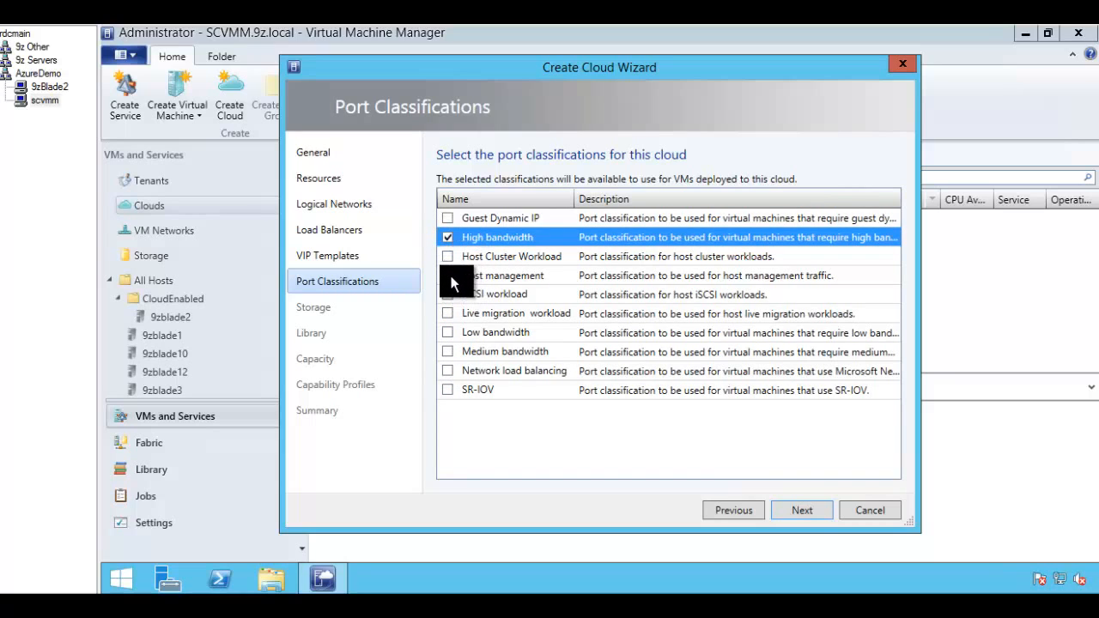
click(448, 275)
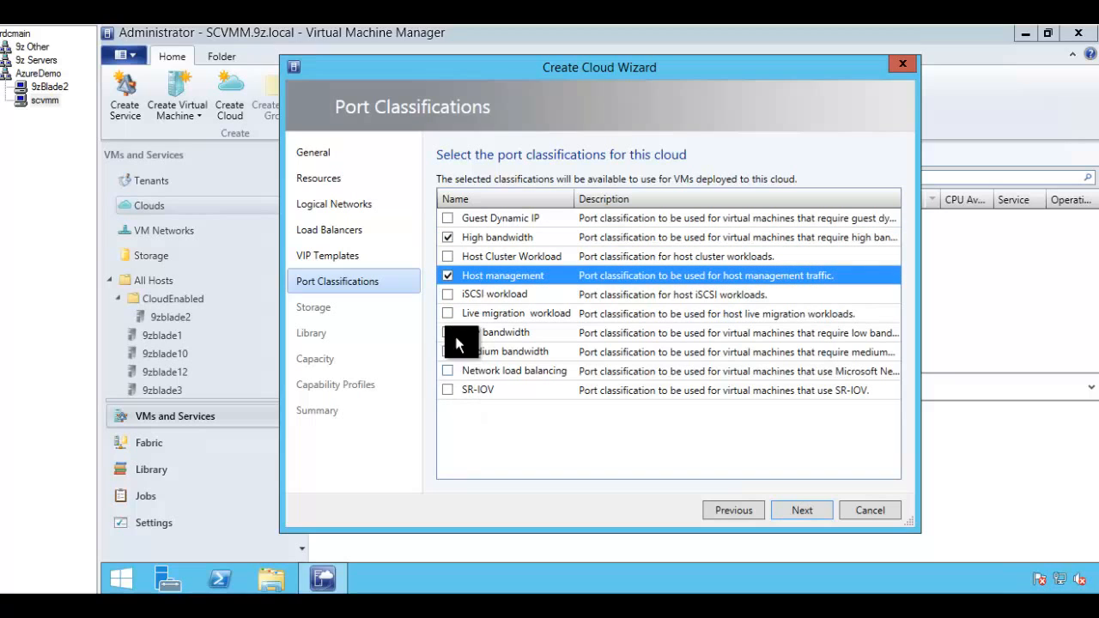
click(448, 219)
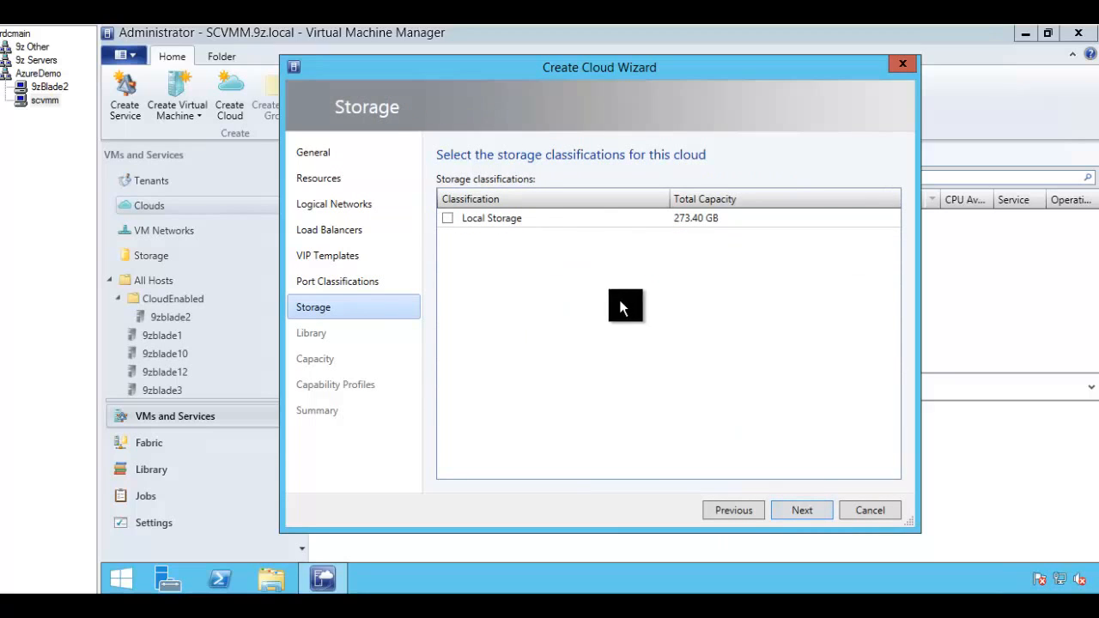
Step: Choose Local Storage, pass the library and capacity pages, and add the Hyper-V capability profile
click(447, 218)
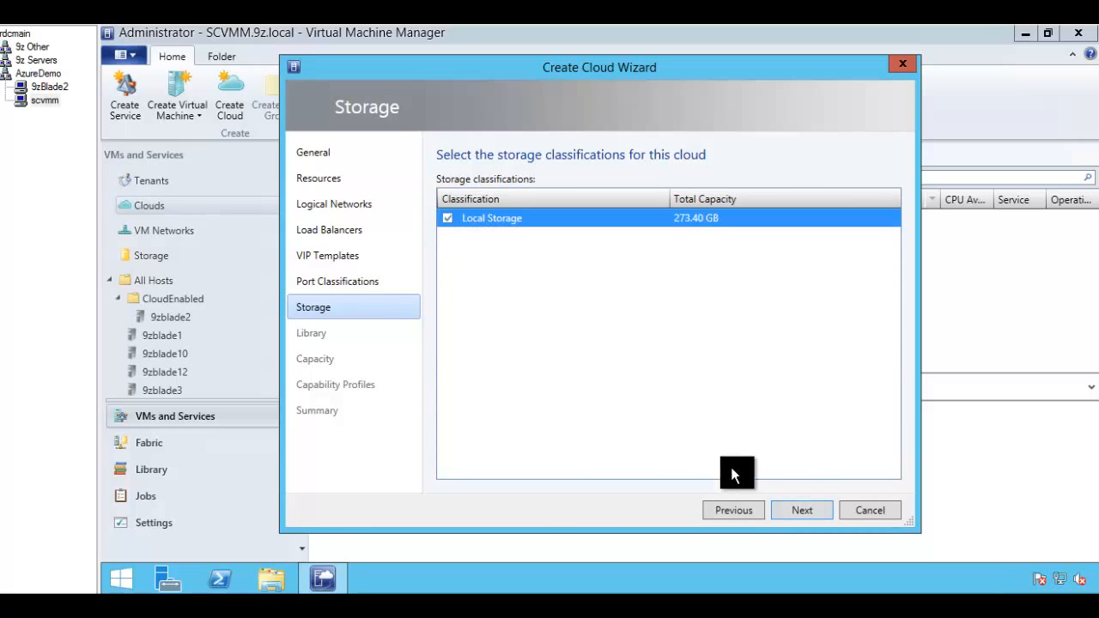
click(801, 511)
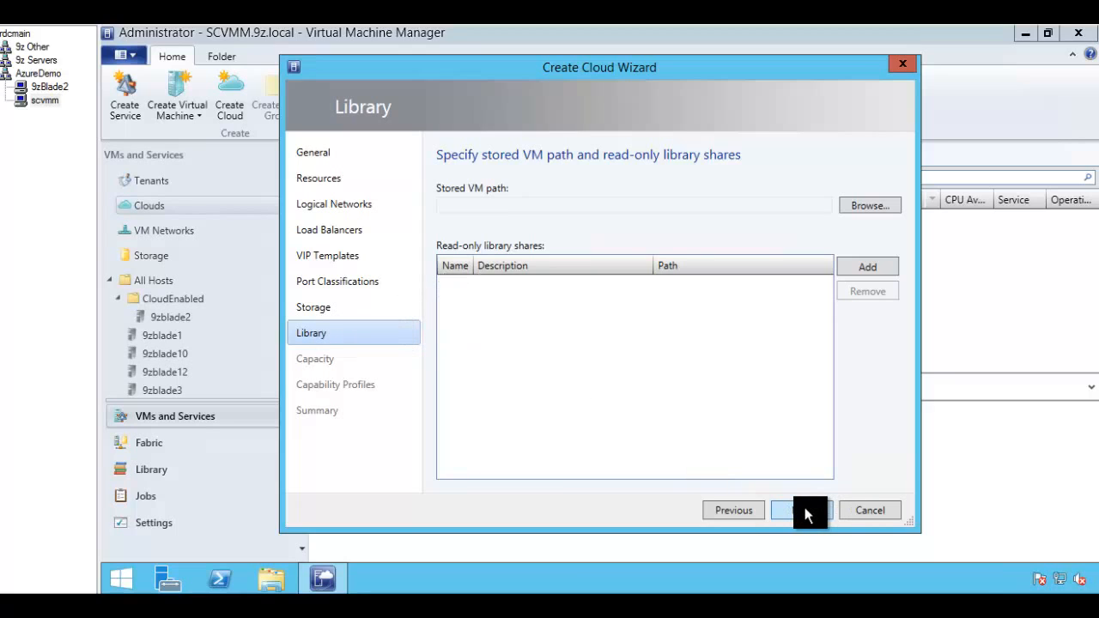
click(806, 512)
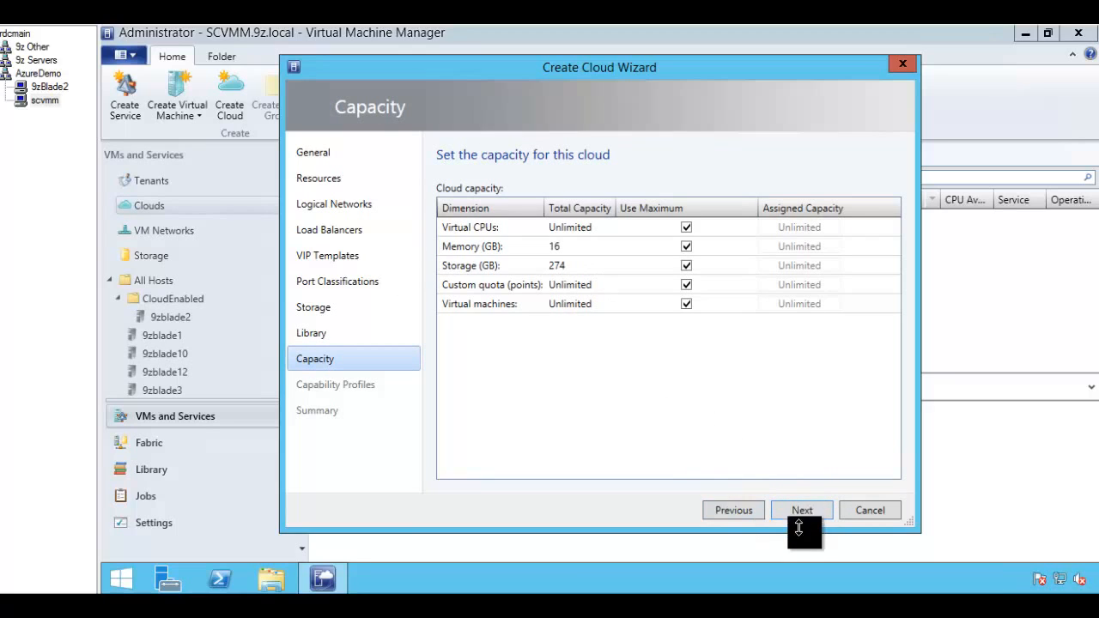
click(801, 512)
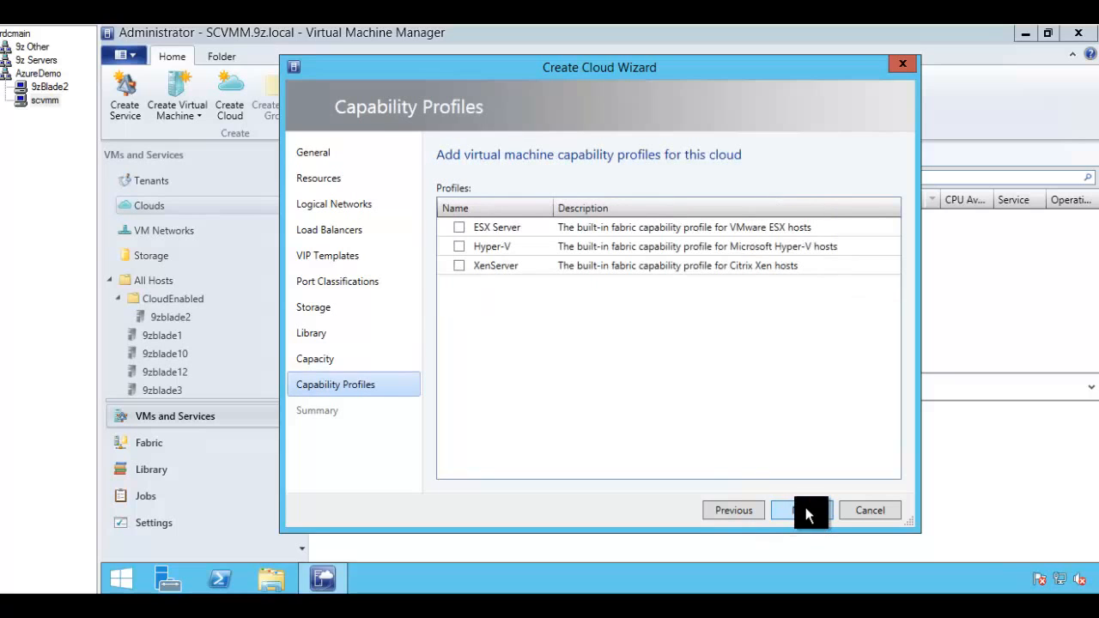
click(460, 247)
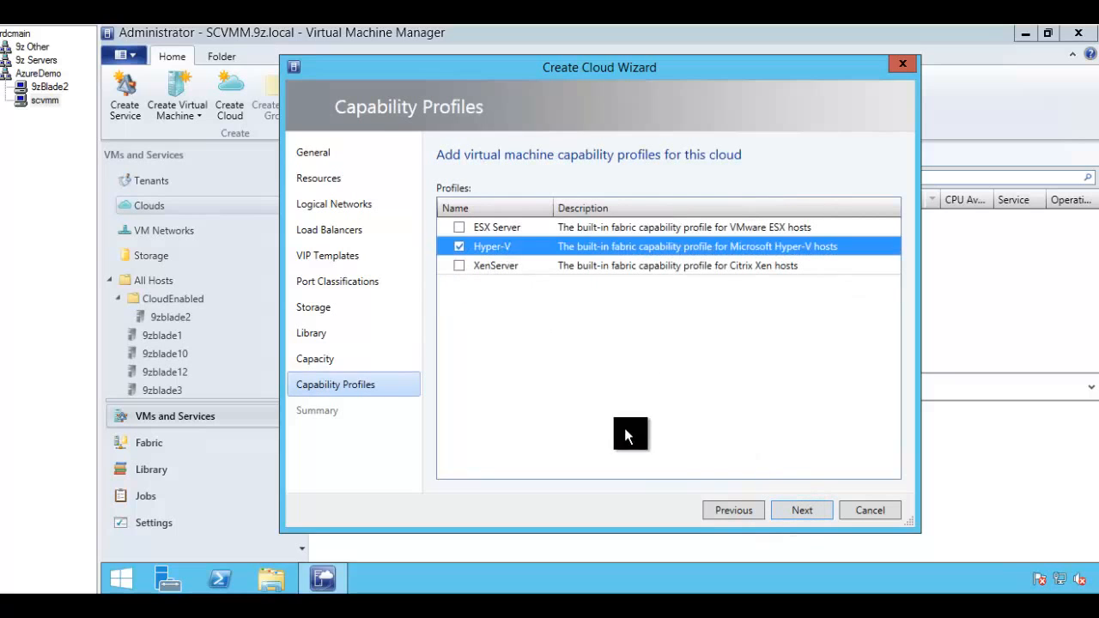
click(808, 513)
Step: Finish the Create Cloud Wizard and close the Jobs window once Azure9zCloud is created
click(805, 510)
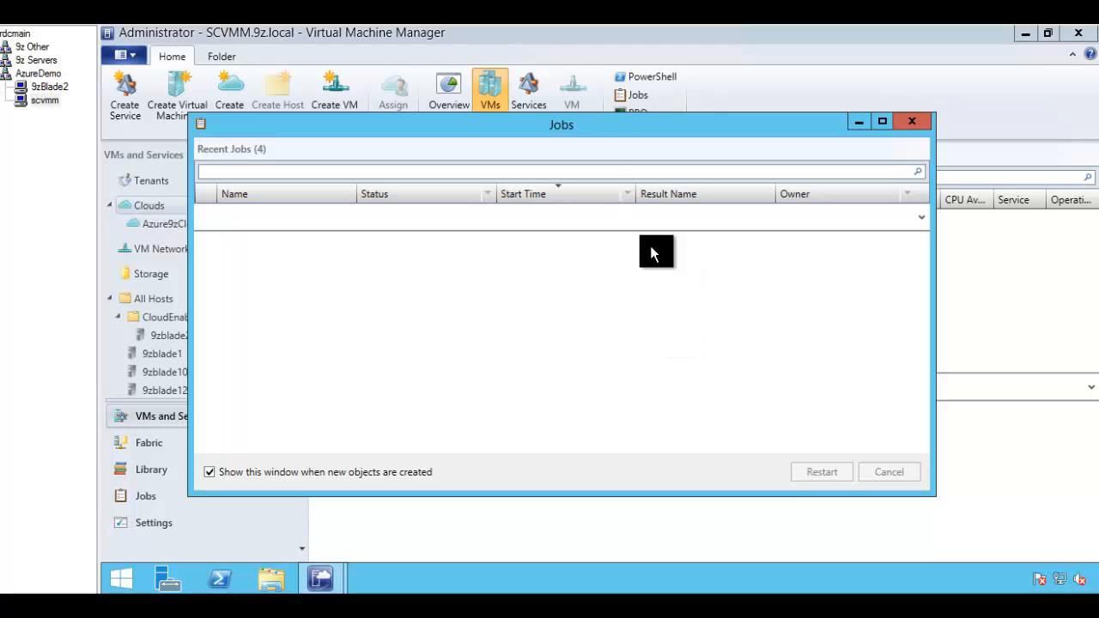
drag(560, 166, 539, 147)
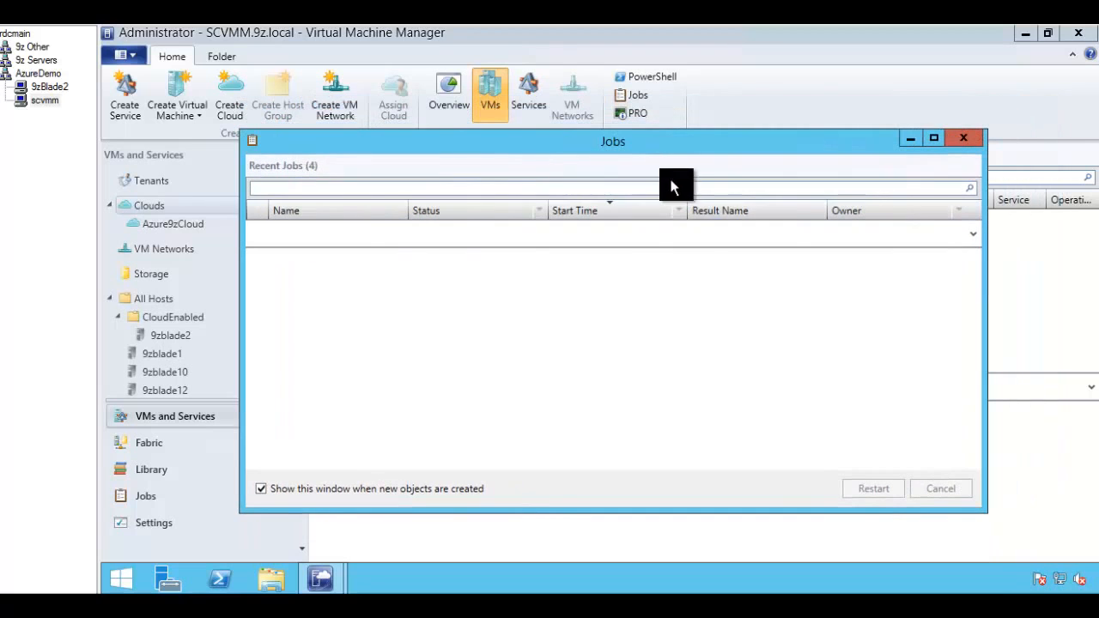
click(951, 142)
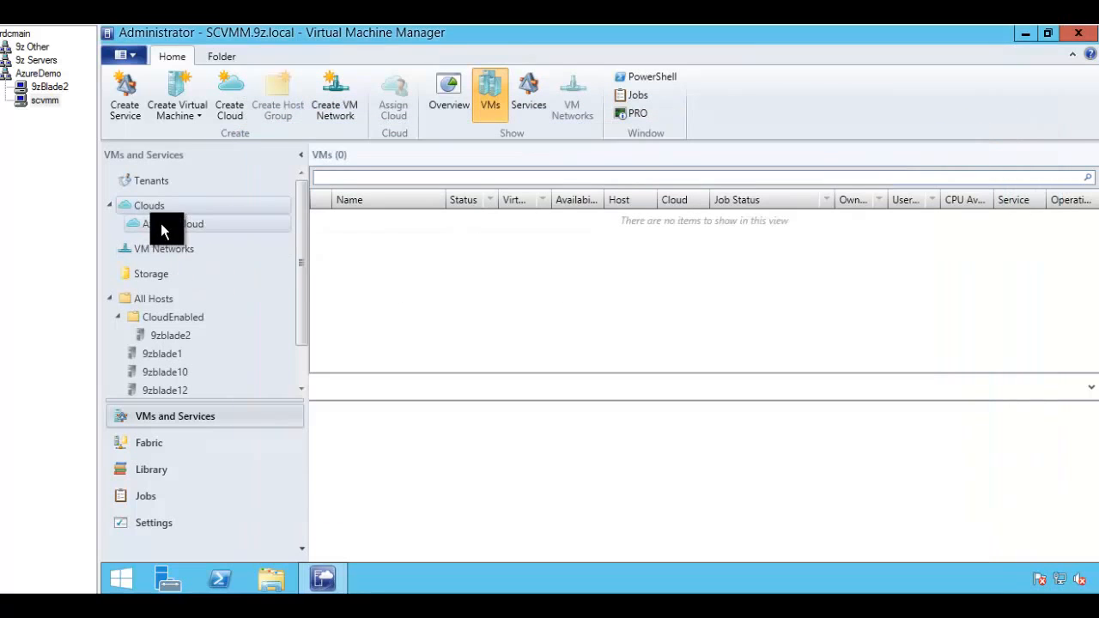
click(142, 208)
click(171, 225)
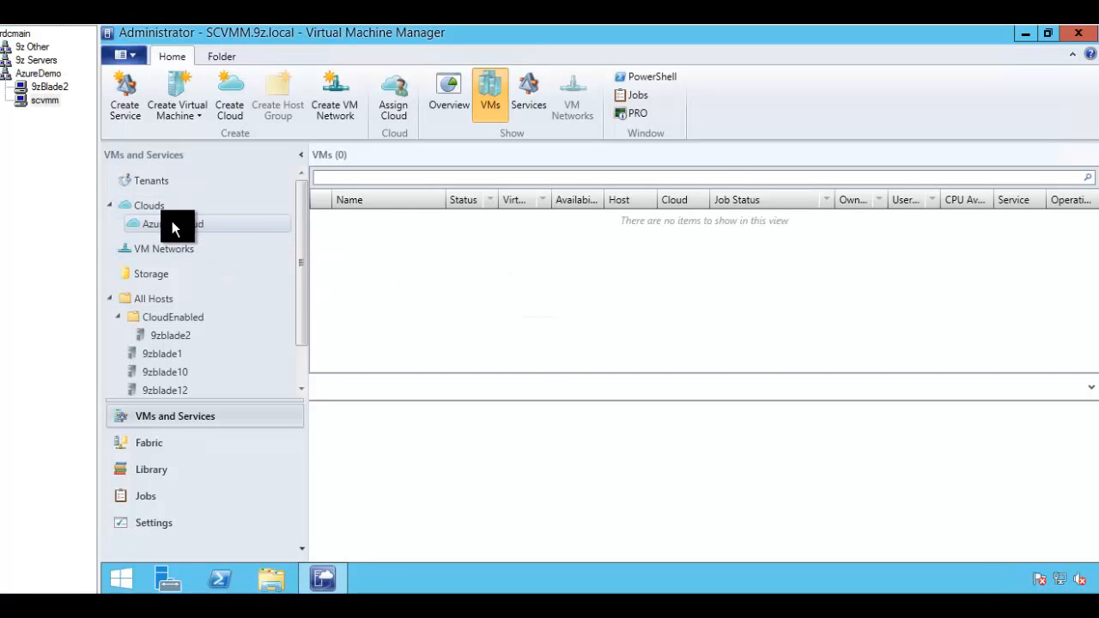
right_click(174, 225)
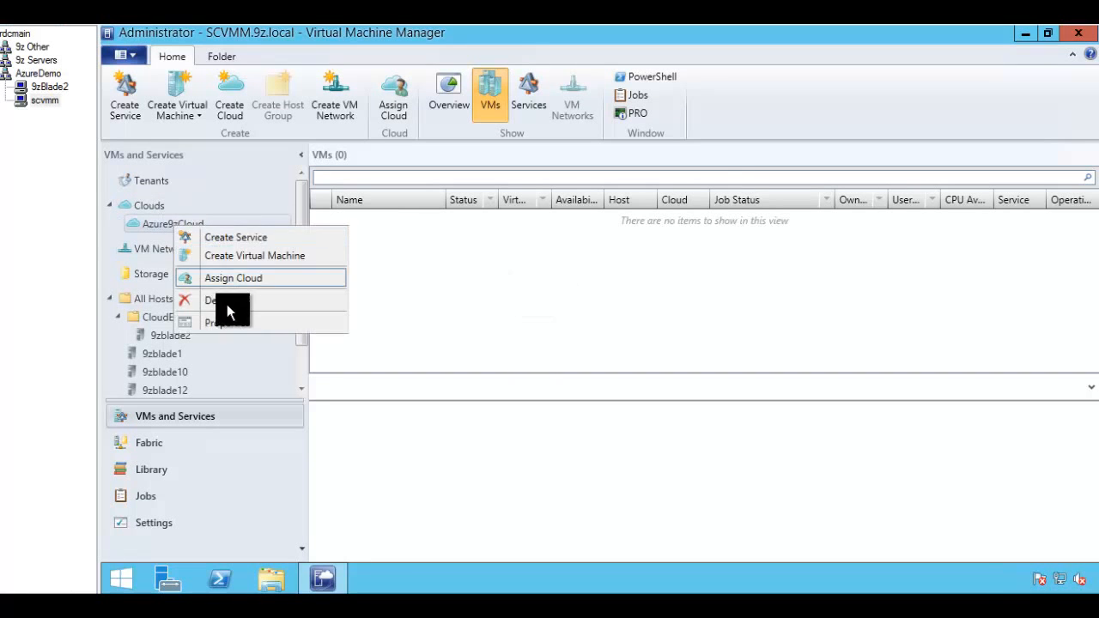
click(226, 321)
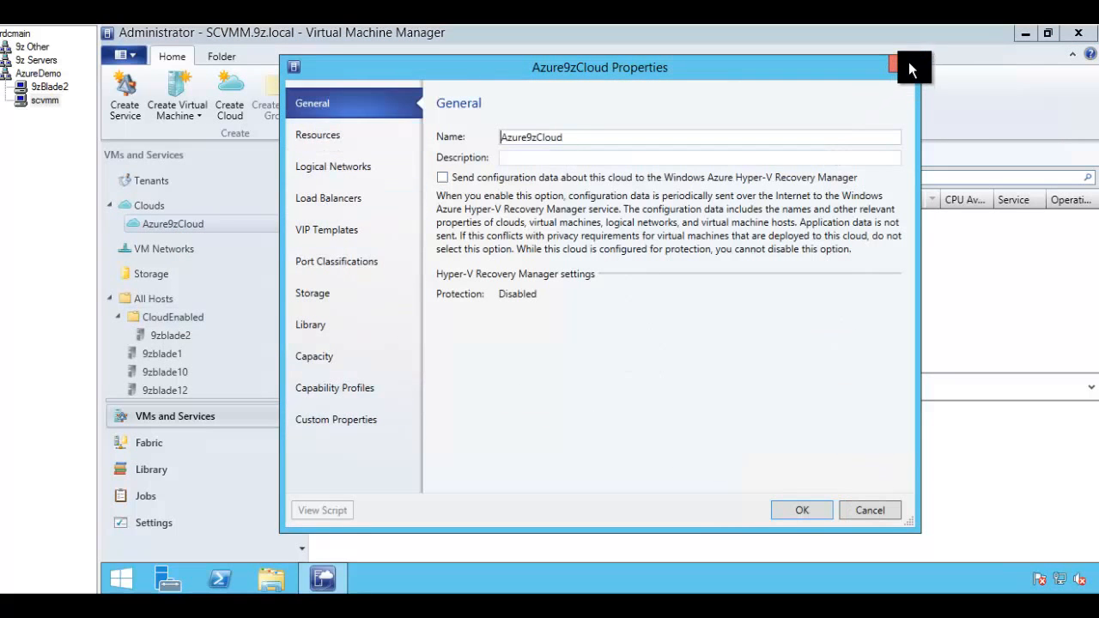
click(908, 64)
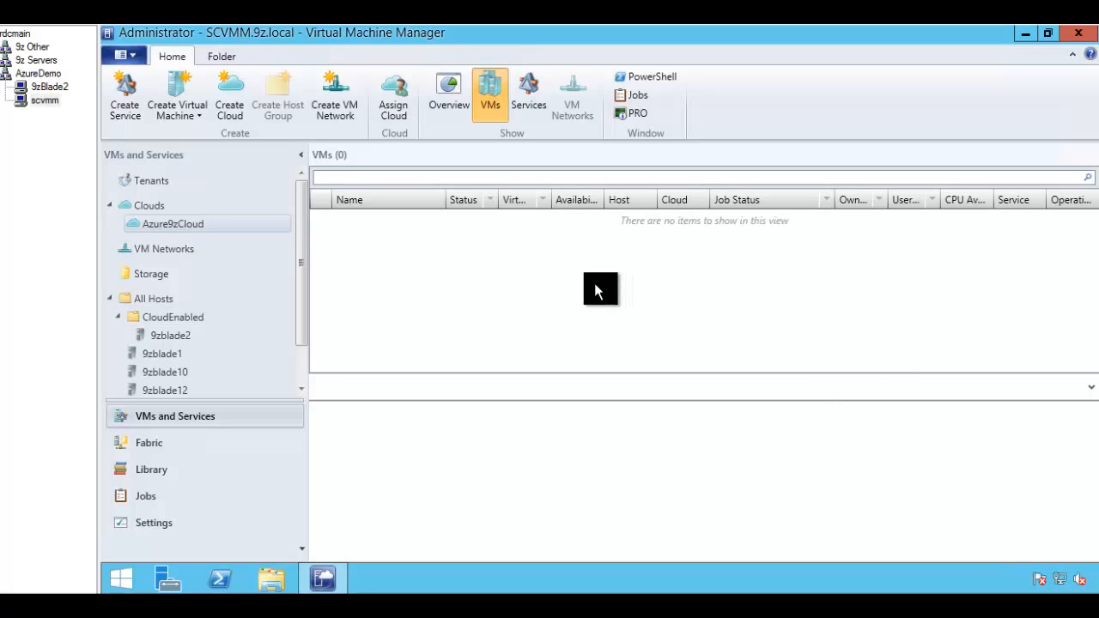
click(634, 95)
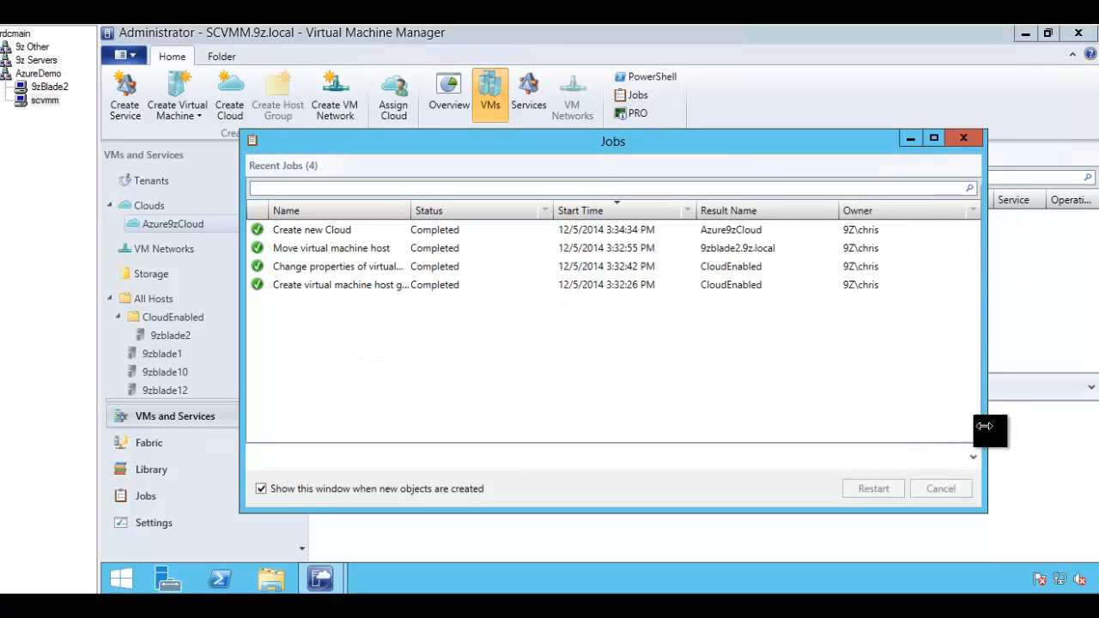
click(970, 457)
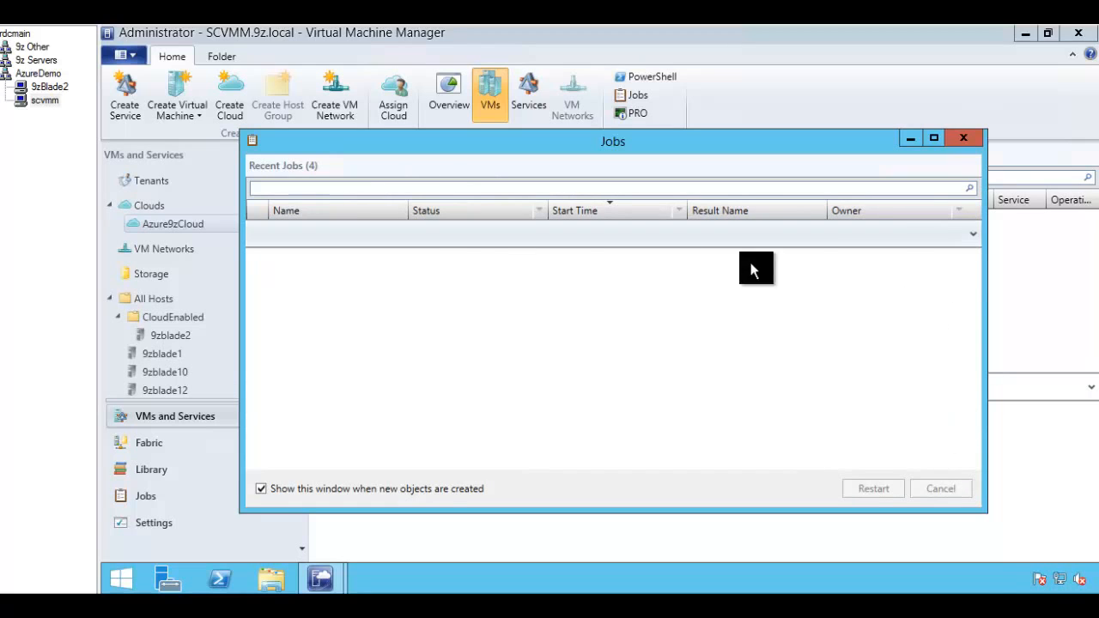
click(976, 230)
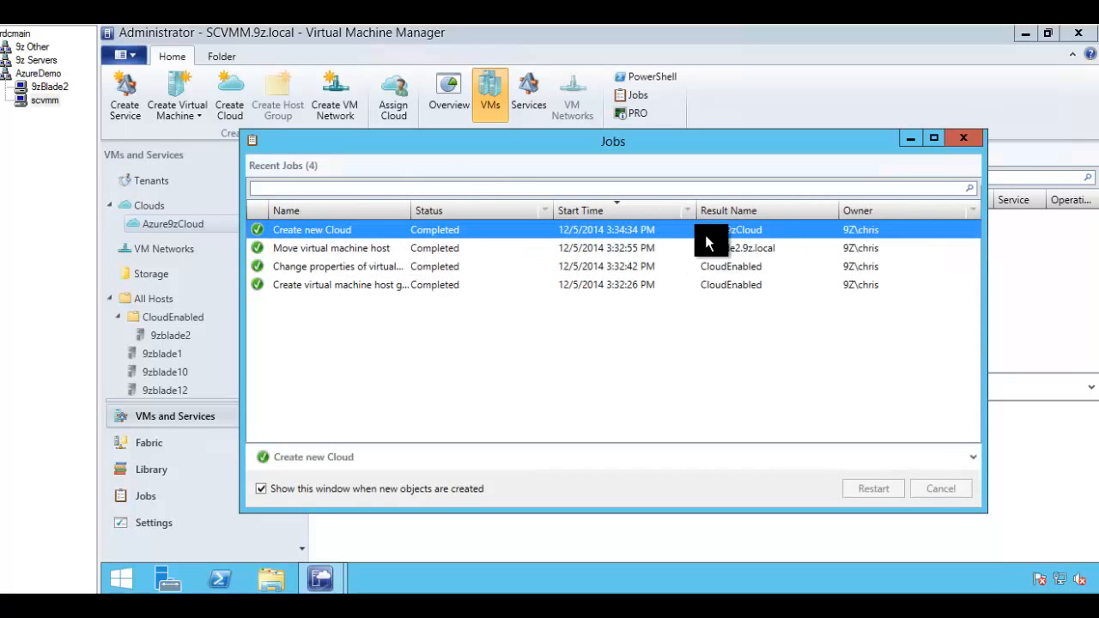
click(961, 138)
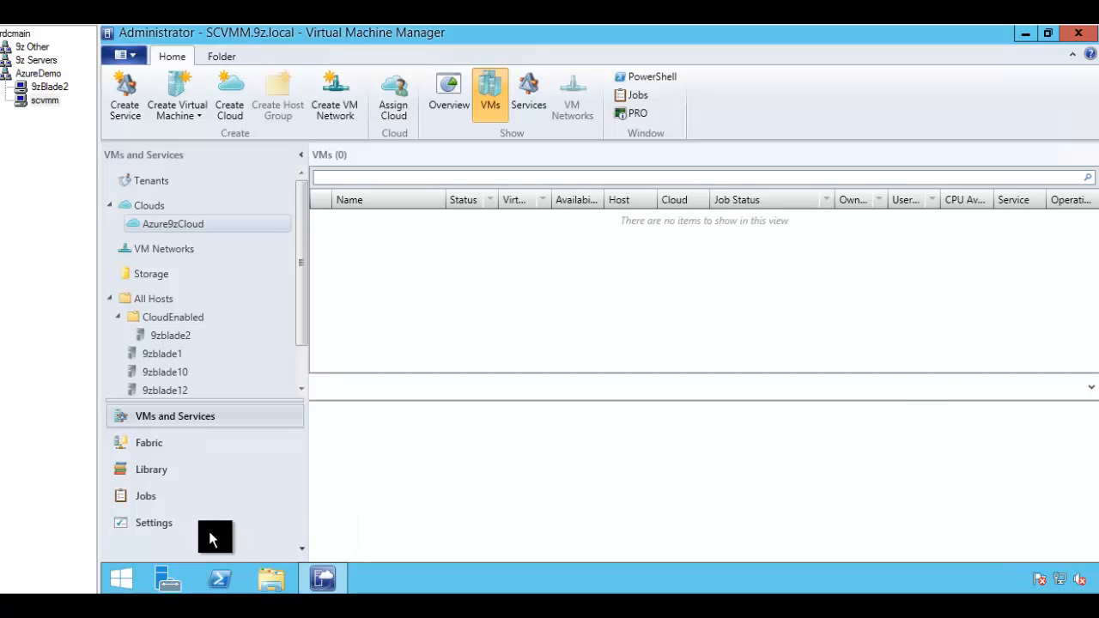
click(153, 523)
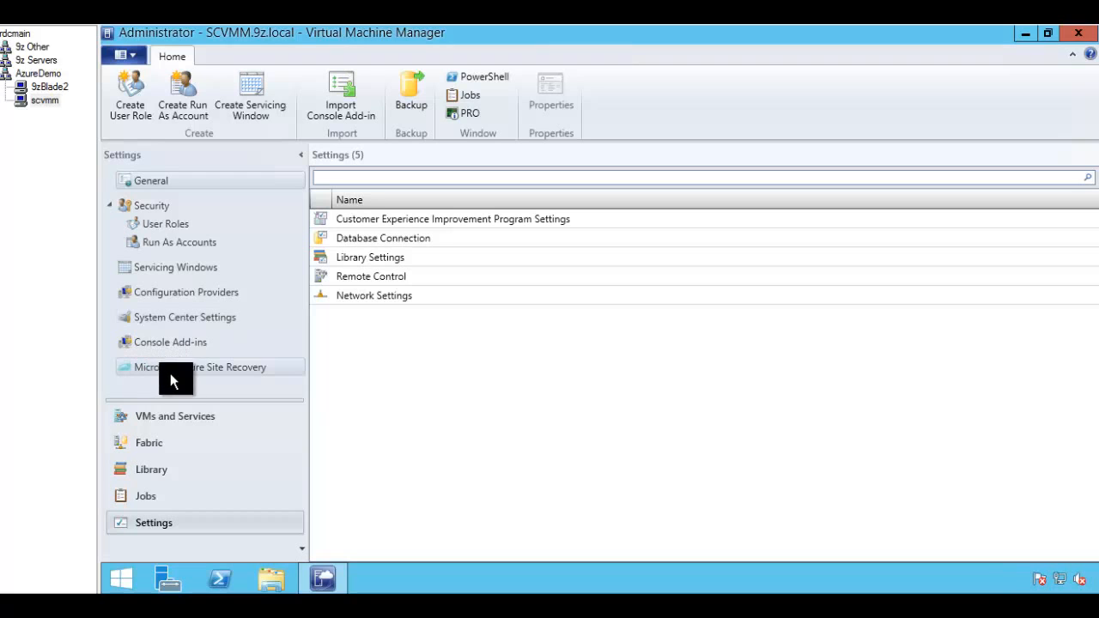
click(184, 369)
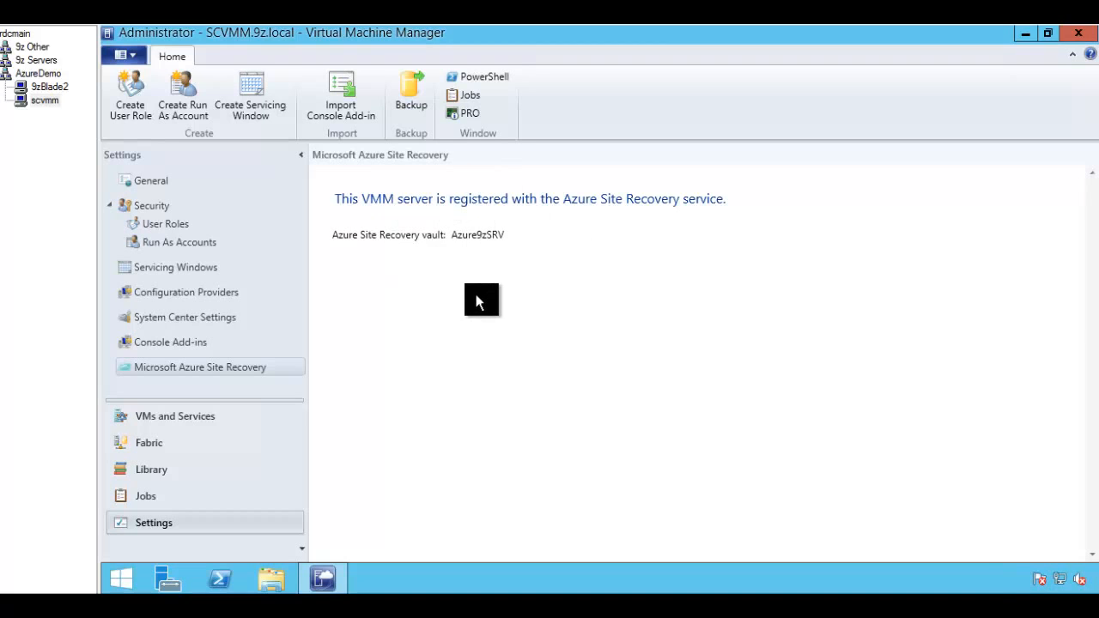
click(176, 417)
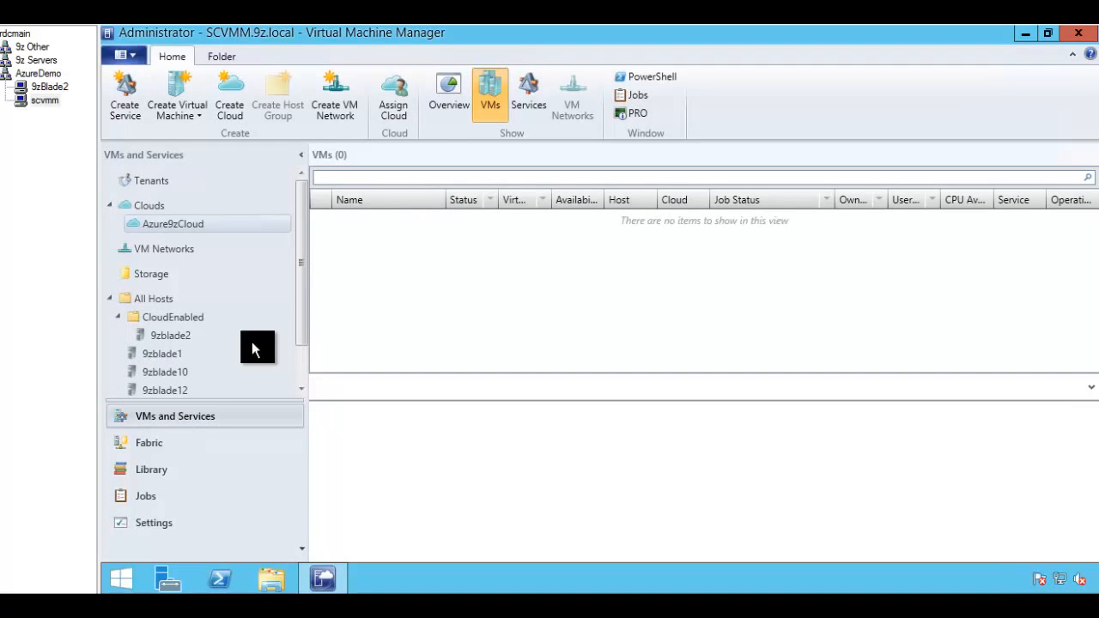
Step: Show host 9zblade2's VMs and review its Hardware, VM paths and Host Access properties
click(172, 333)
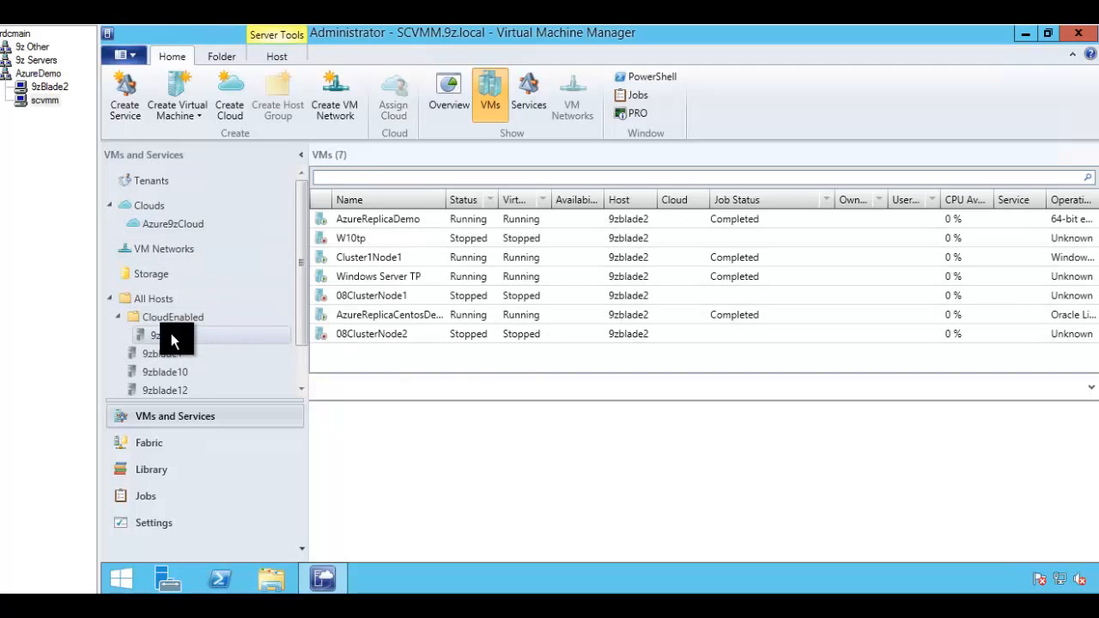
right_click(171, 334)
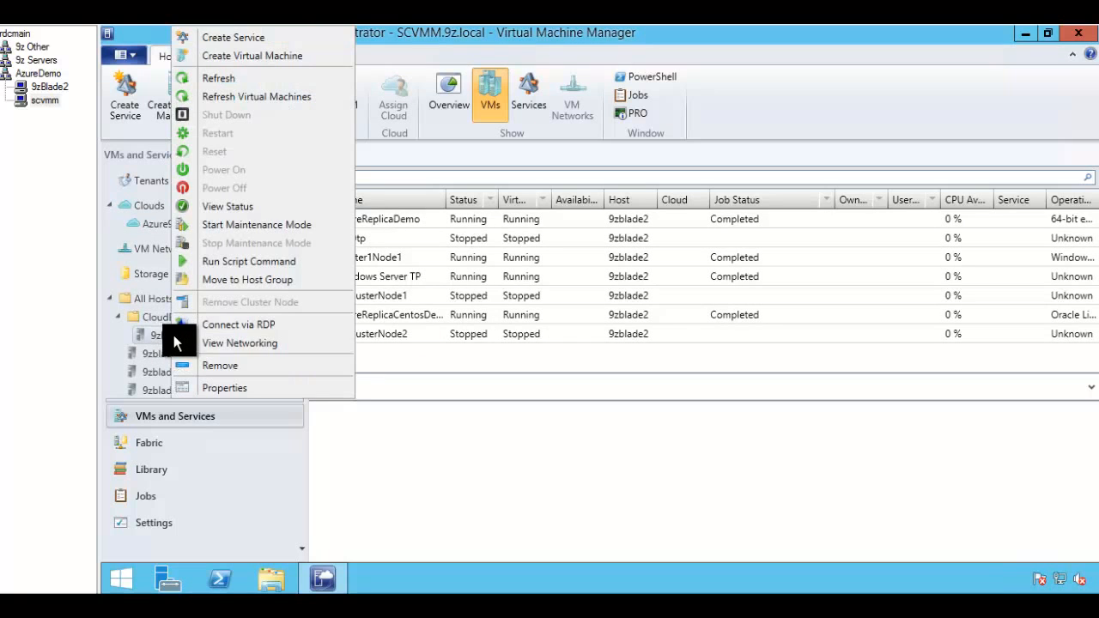
click(221, 388)
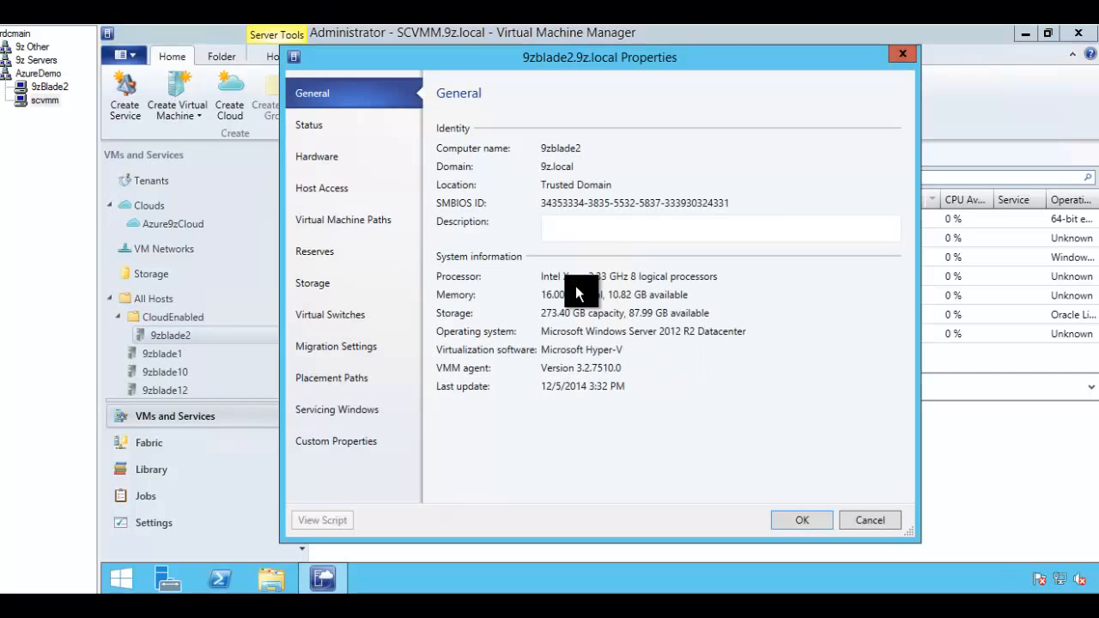
click(318, 160)
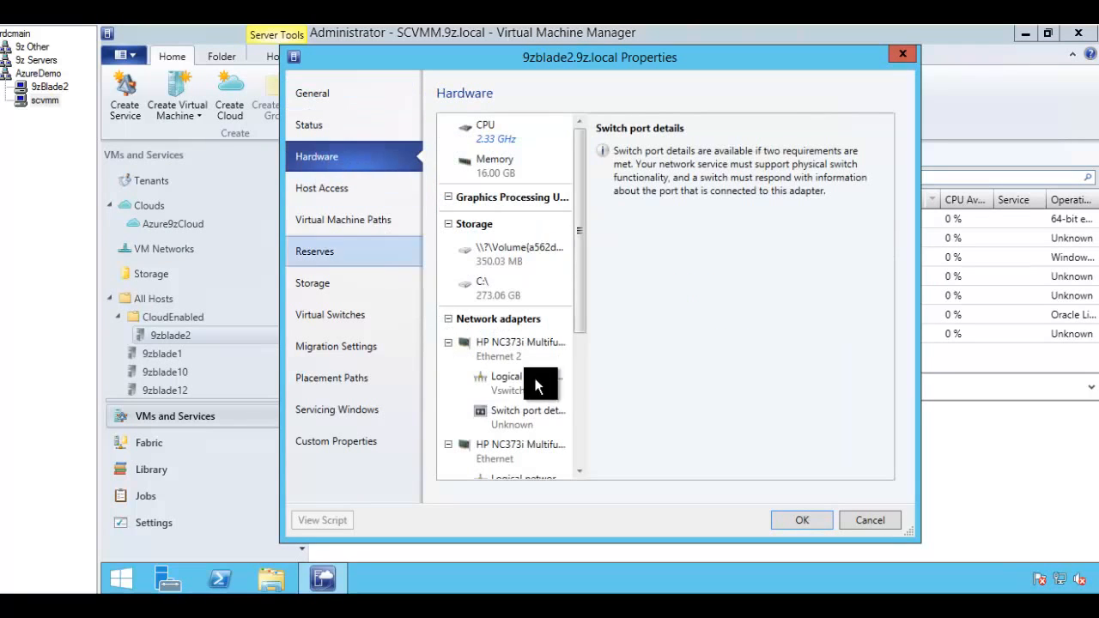
scroll(581, 376, down, 5)
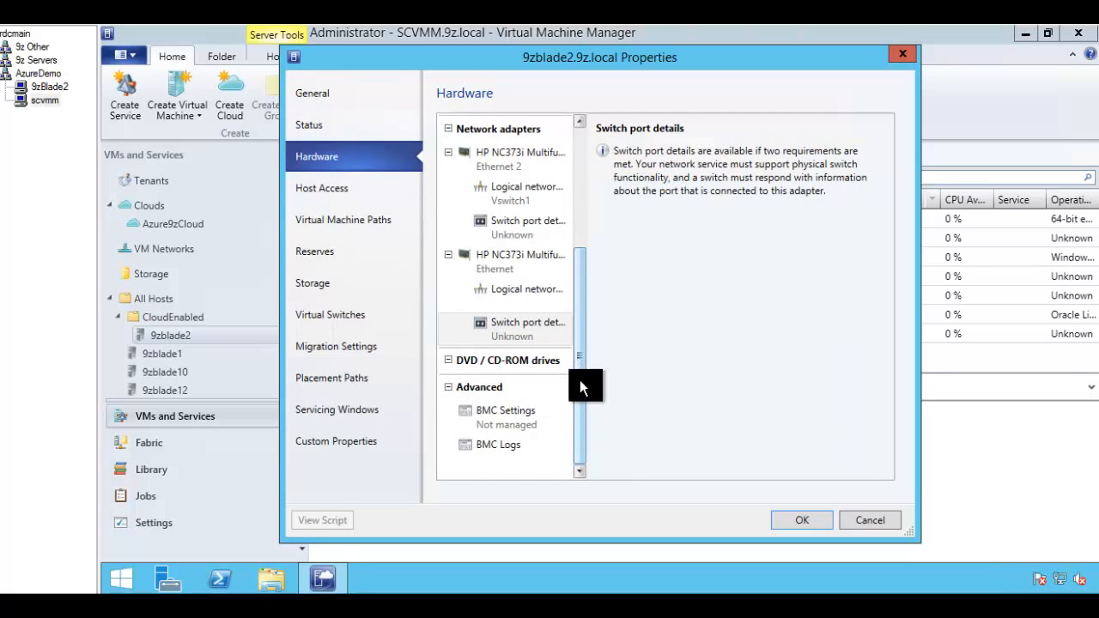
click(344, 222)
click(319, 196)
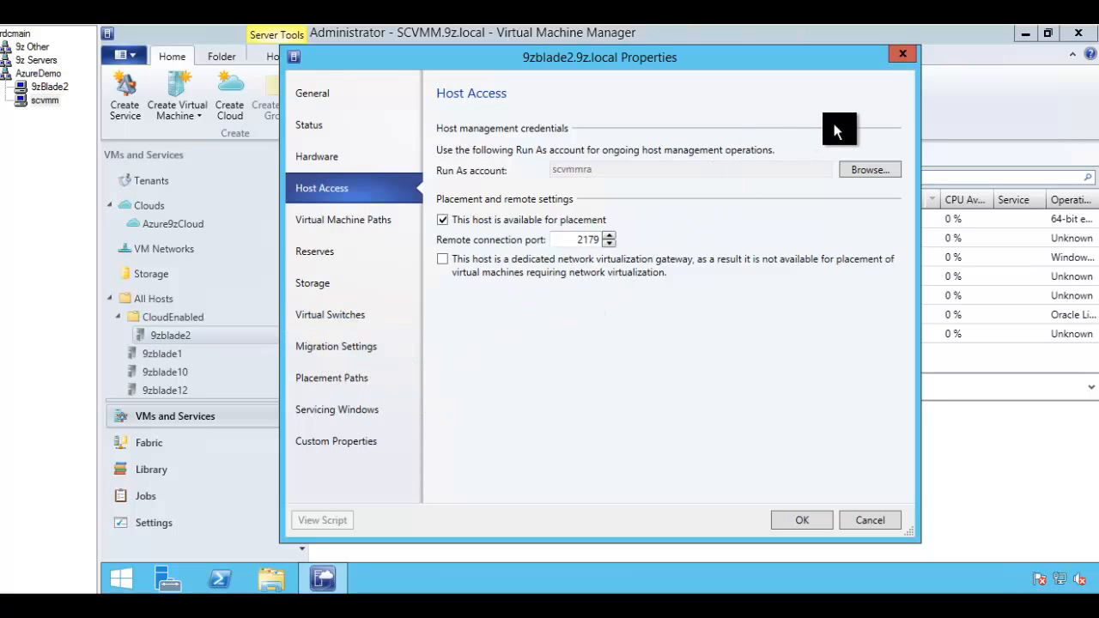
click(902, 54)
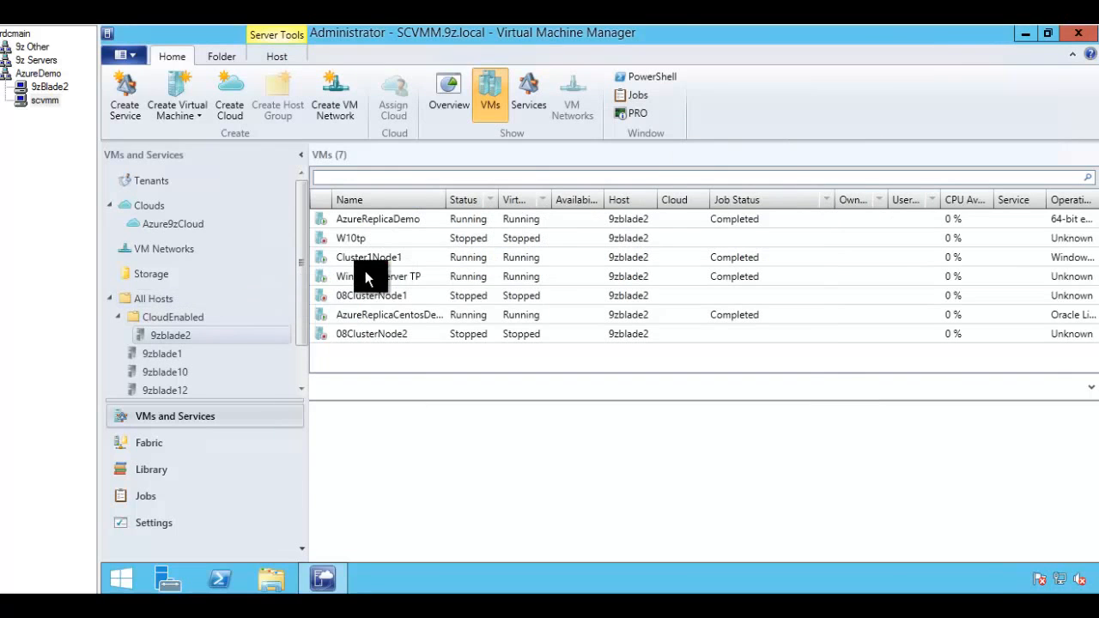
Step: Set AzureReplicaDemo's cloud to Azure9zCloud in its VM properties
right_click(375, 227)
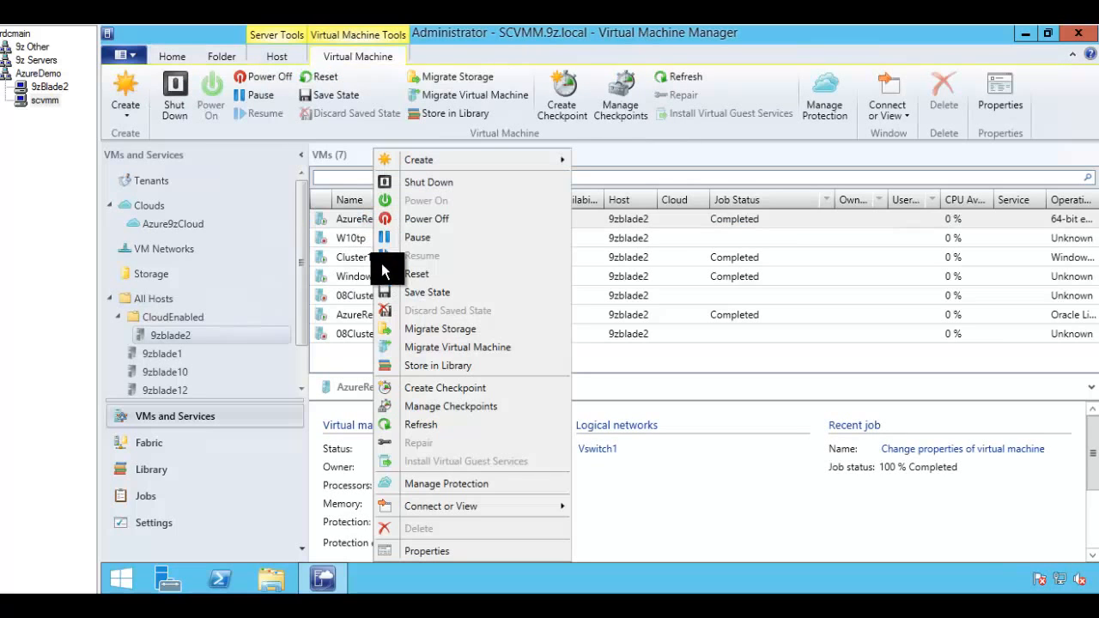
click(428, 550)
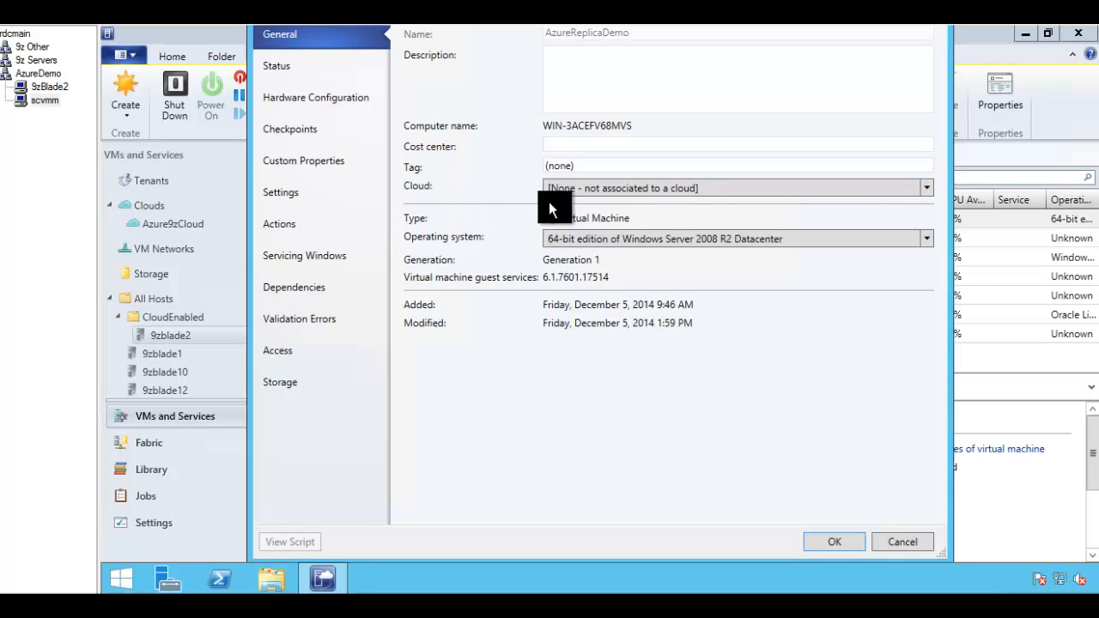
click(618, 194)
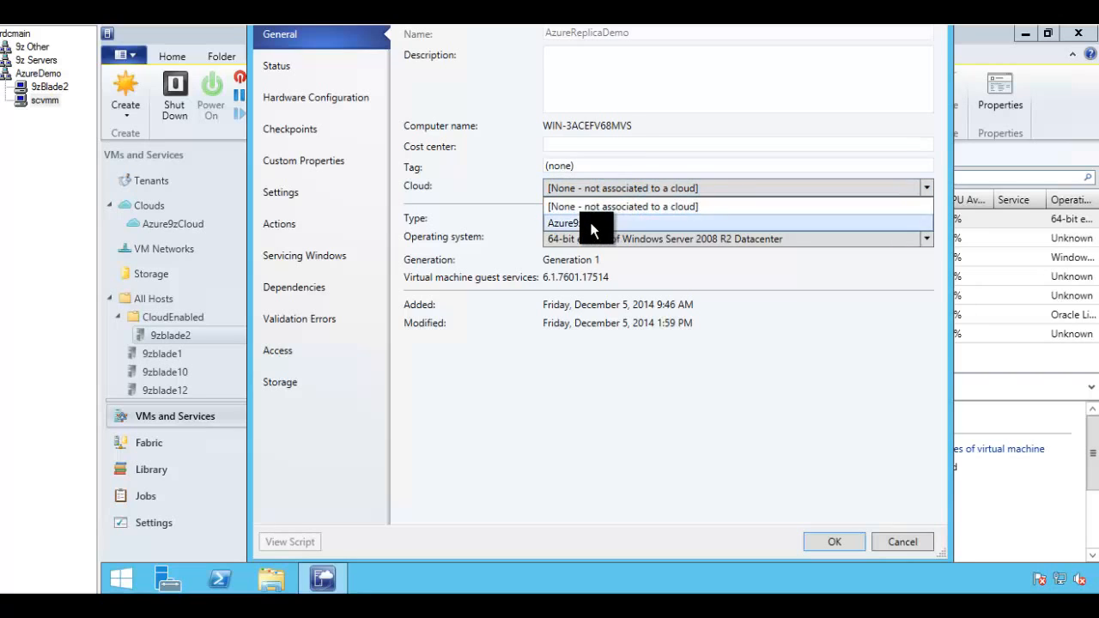
click(593, 227)
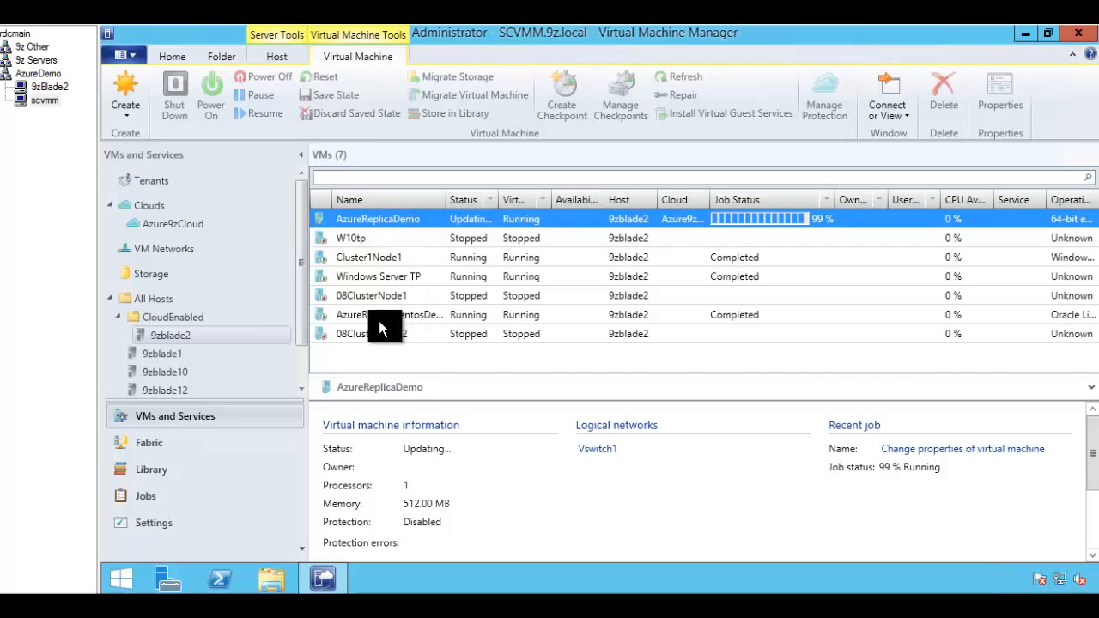
Step: Assign AzureReplicaCentosDemo to Azure9zCloud, then view the CloudEnabled host group and select Azure9zCloud
click(373, 315)
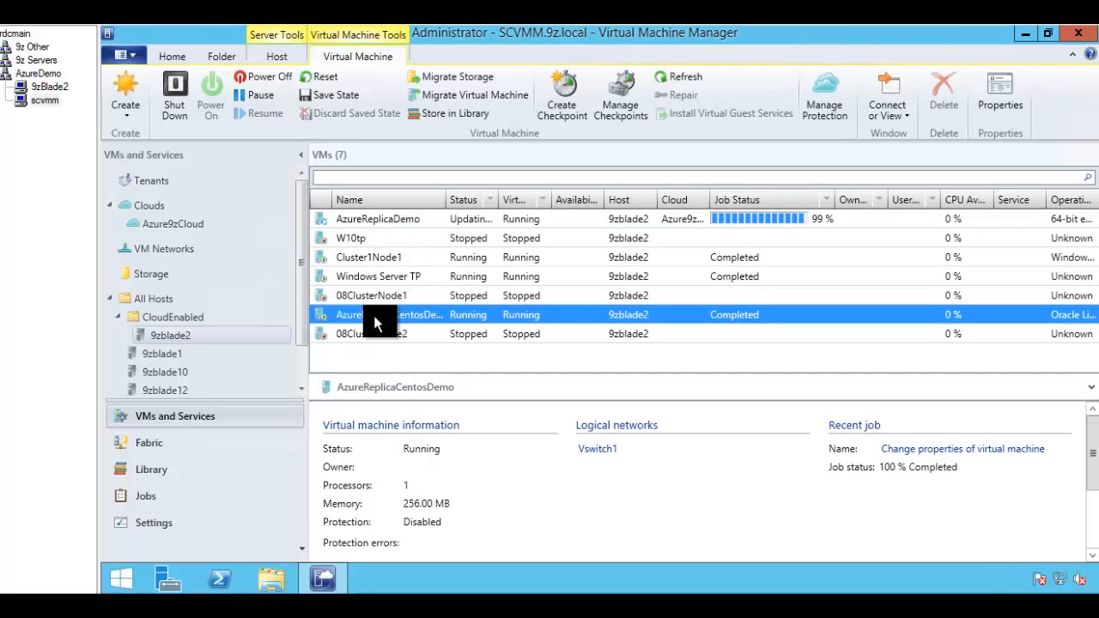
right_click(373, 315)
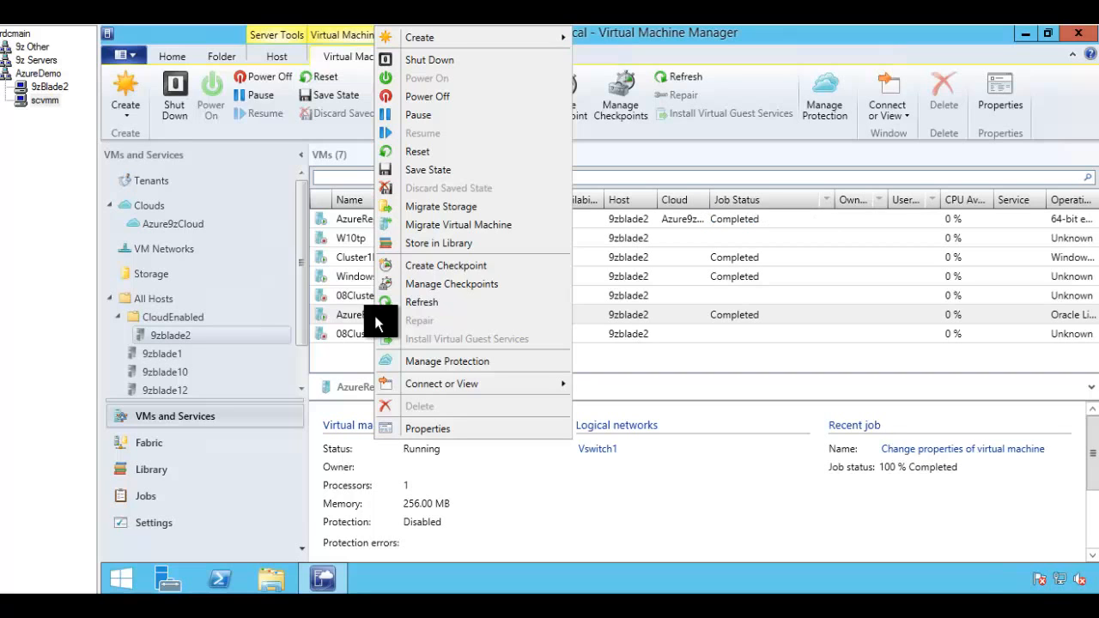
click(422, 426)
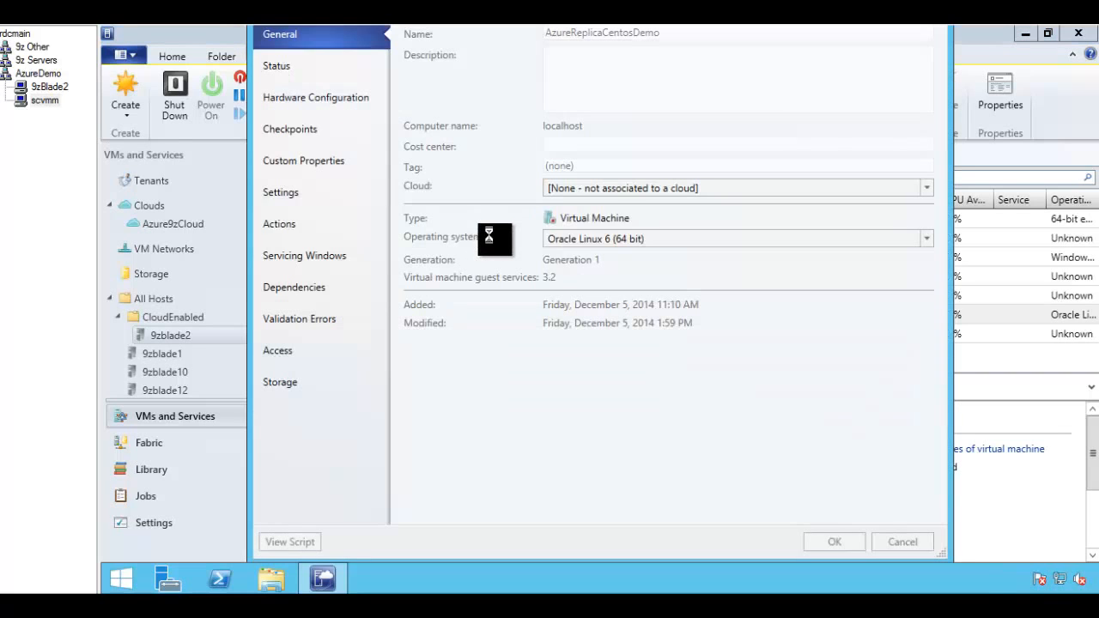
click(613, 190)
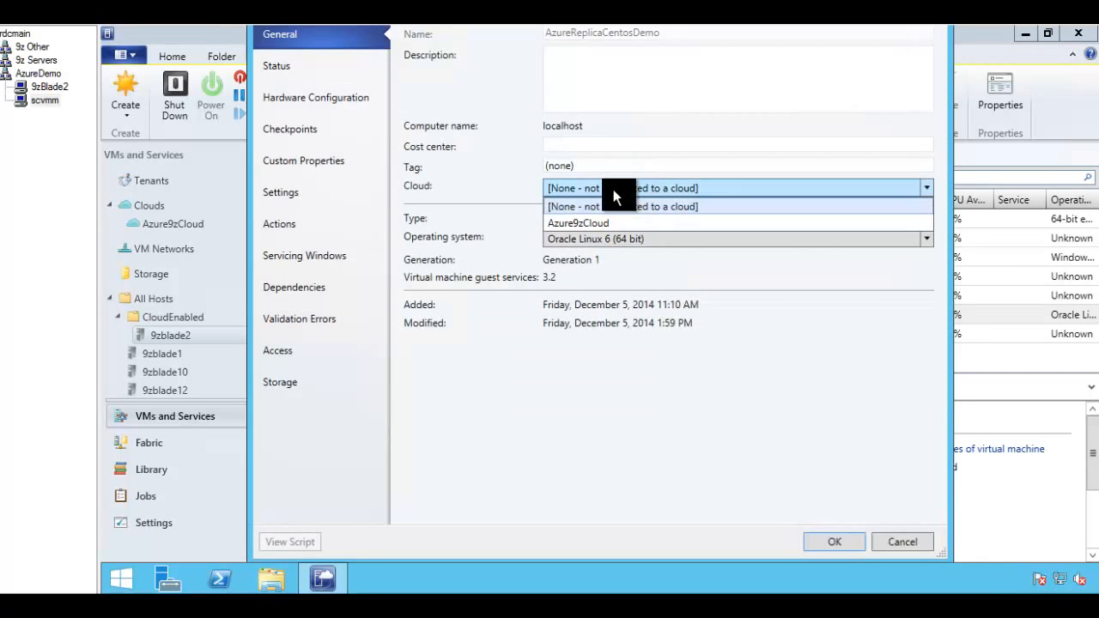
click(588, 222)
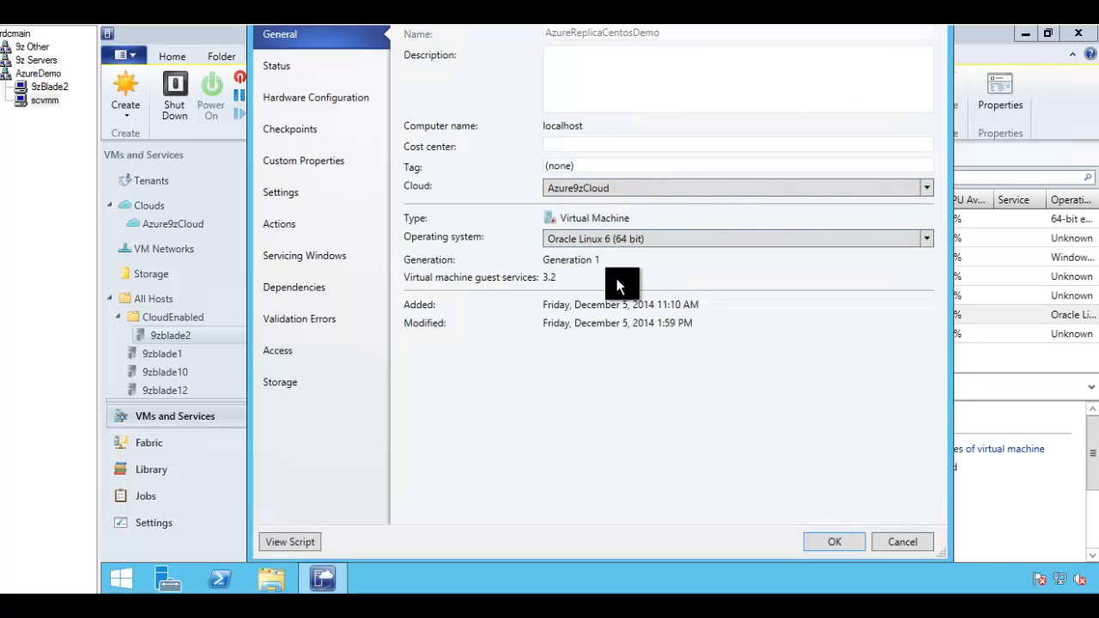
click(830, 543)
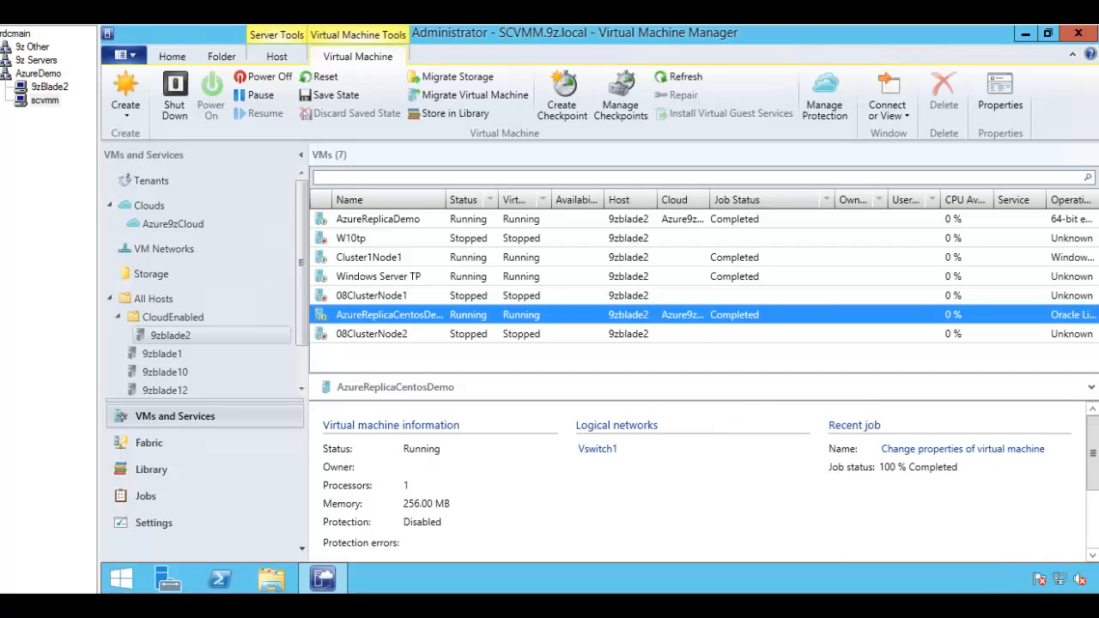
click(173, 318)
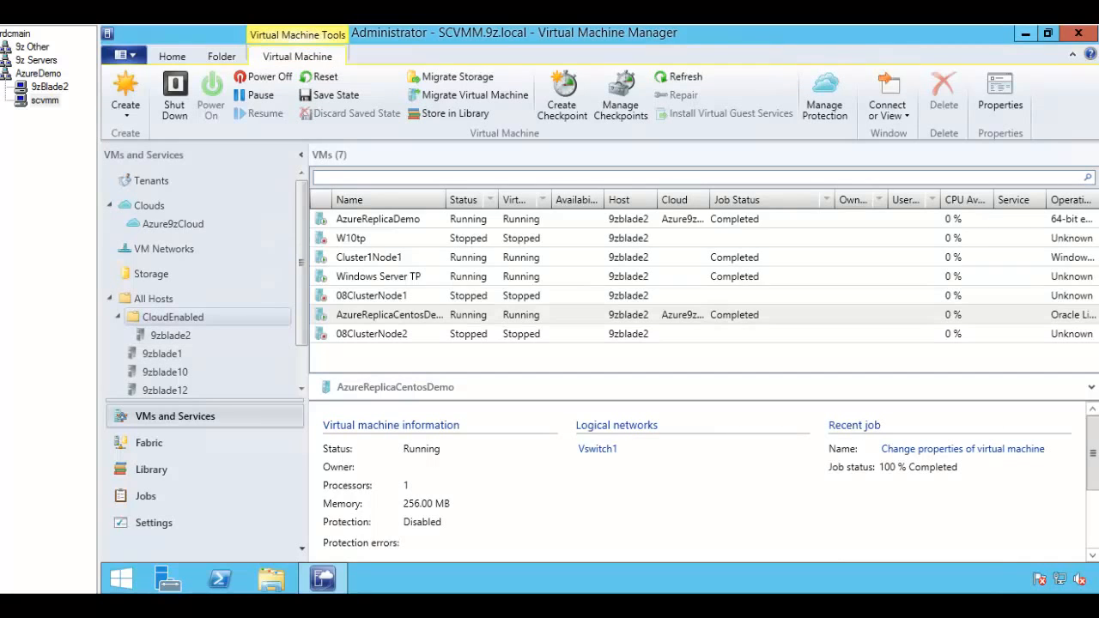
click(172, 223)
Step: Tick 'Send configuration data about this cloud' in Azure9zCloud's properties and save
right_click(173, 223)
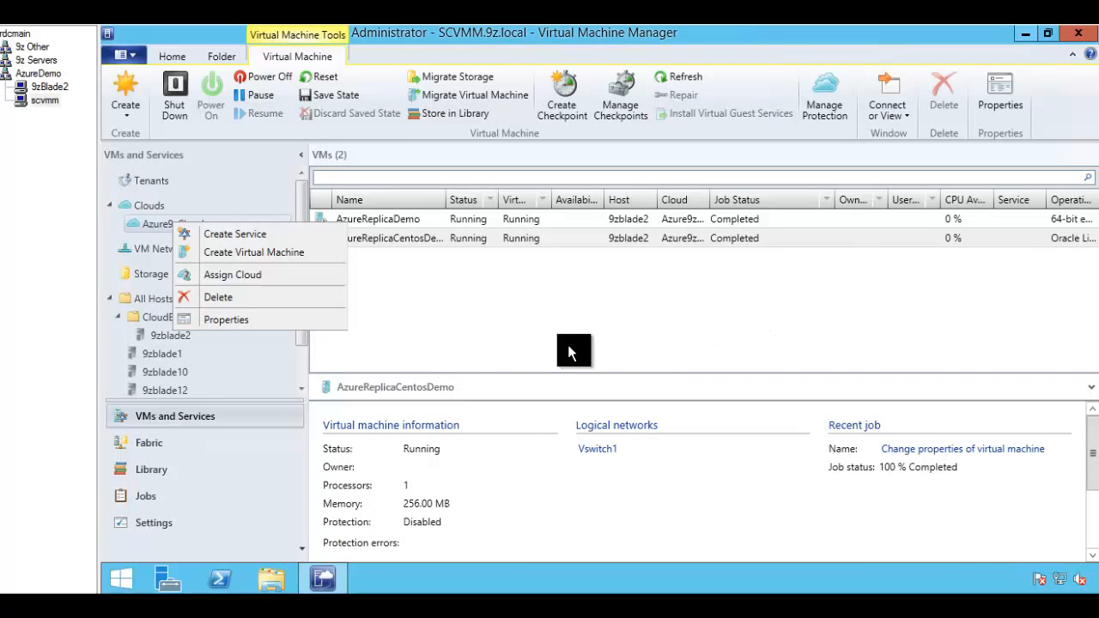
click(243, 318)
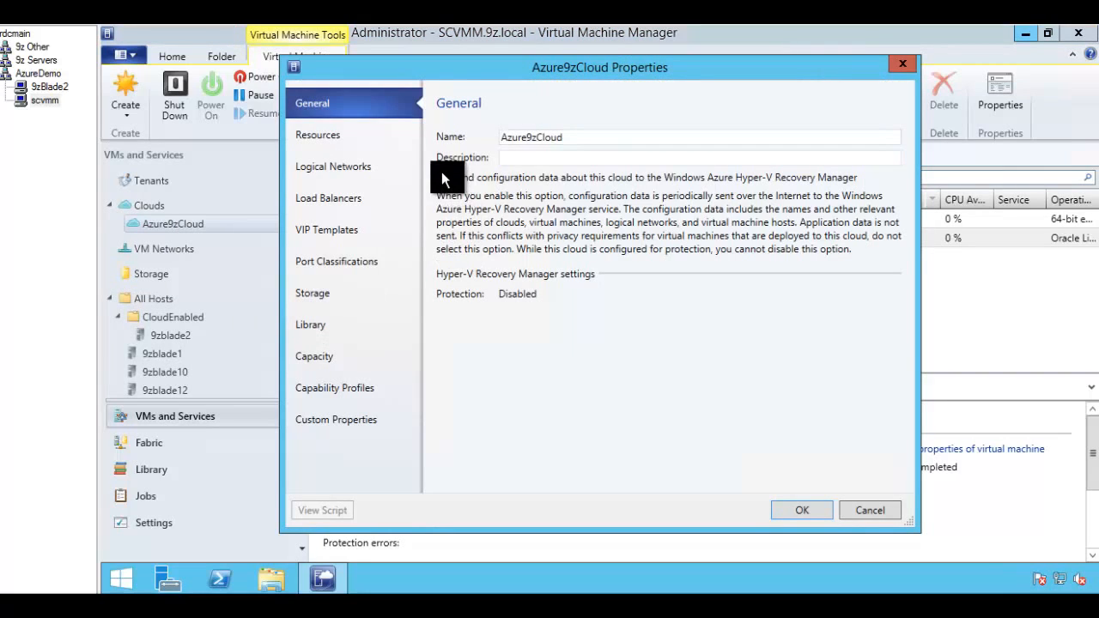
click(442, 177)
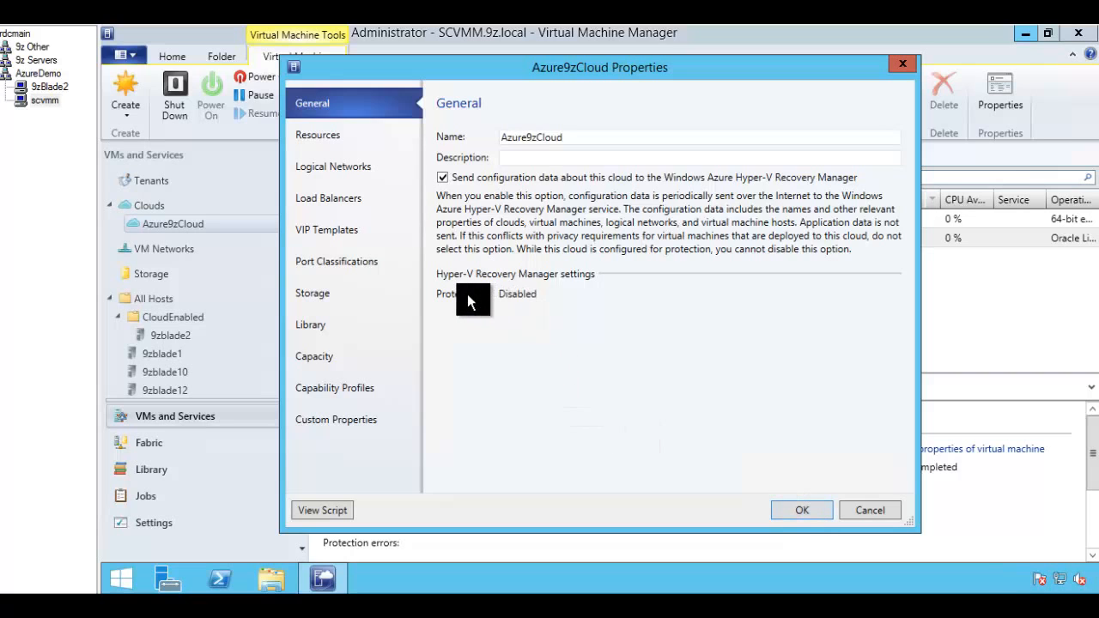
click(805, 512)
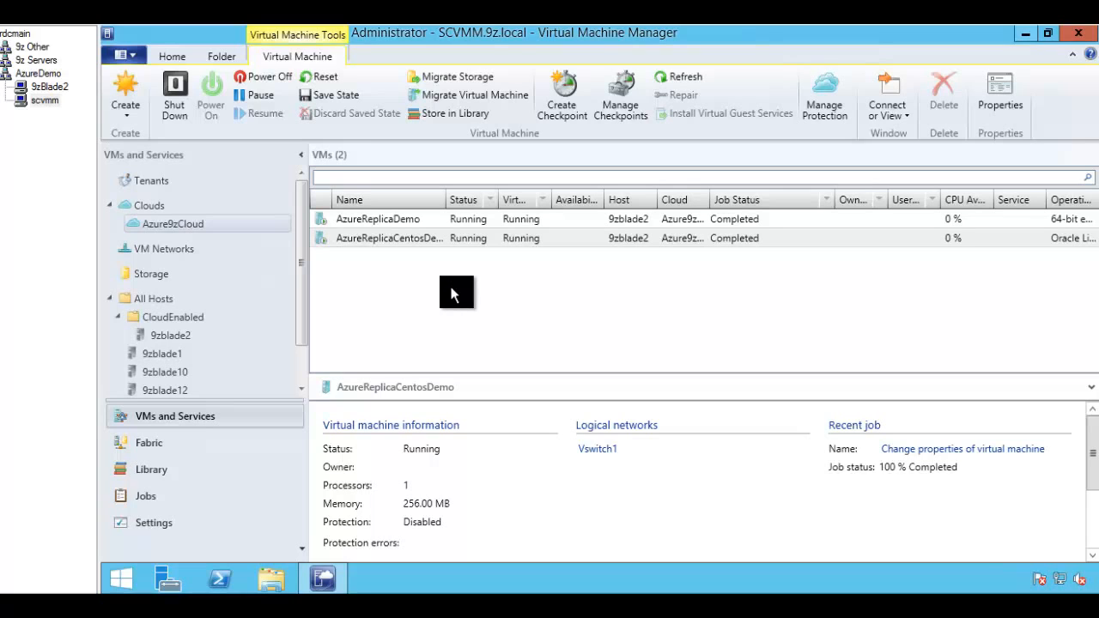
click(824, 98)
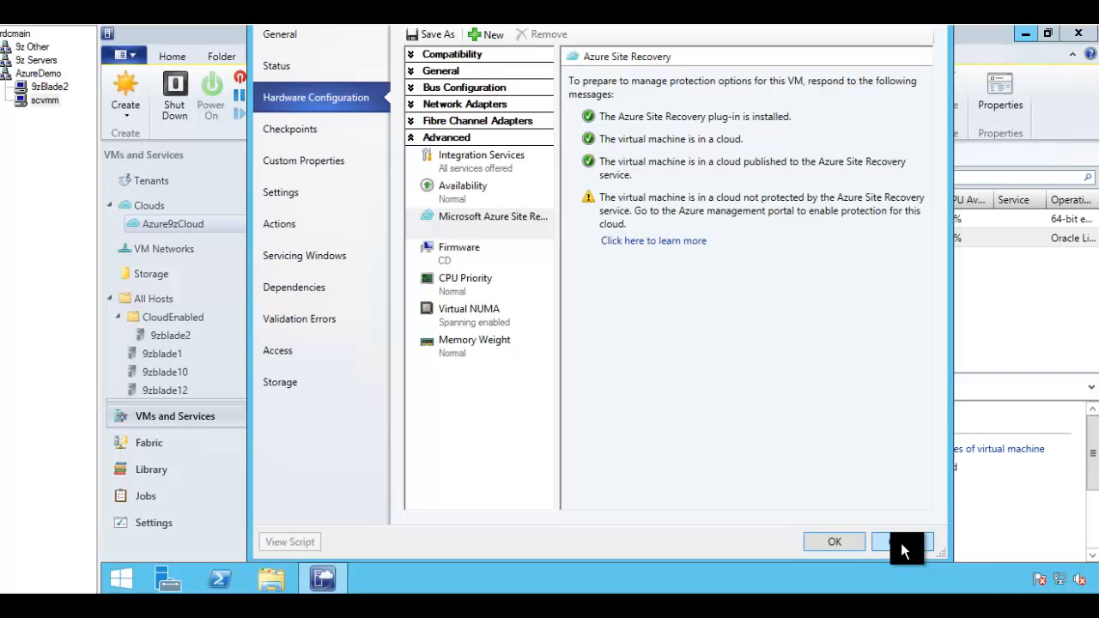
click(901, 543)
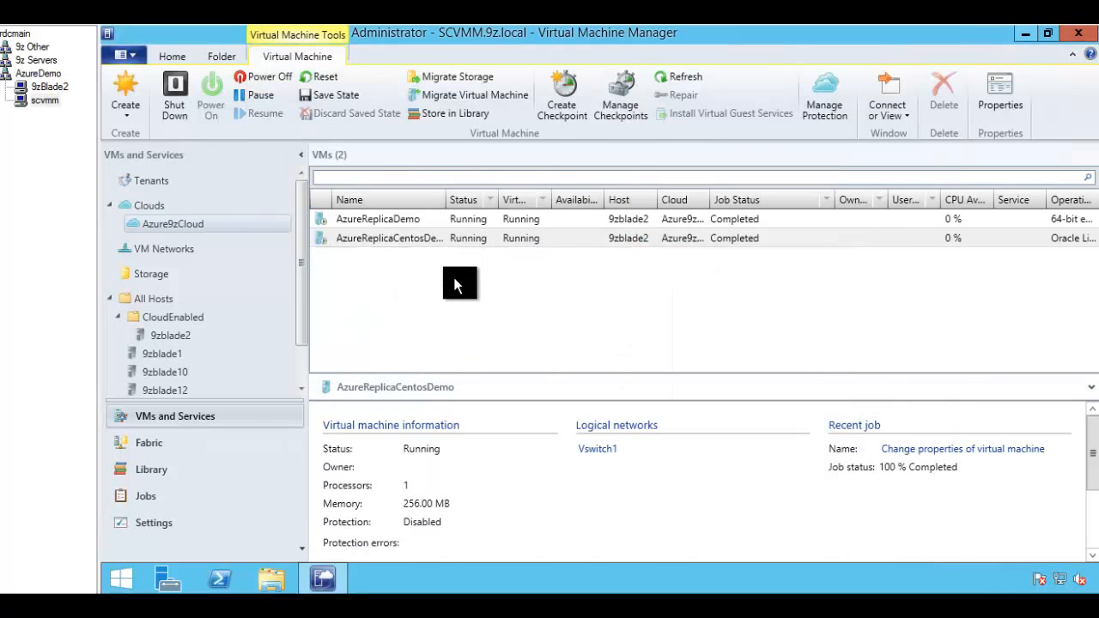
click(824, 102)
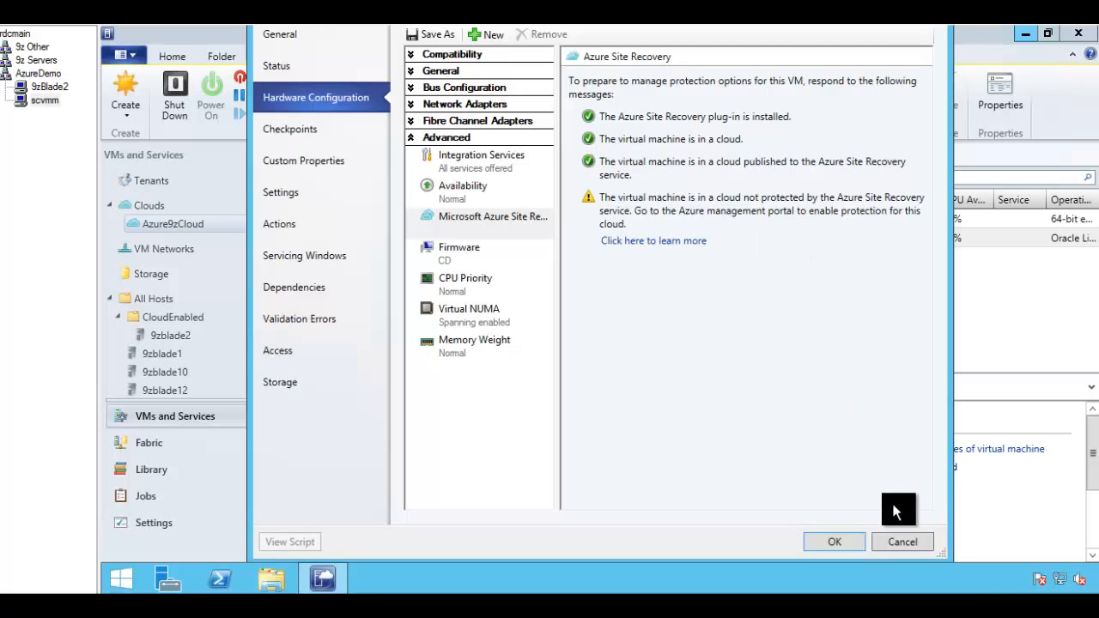
click(907, 545)
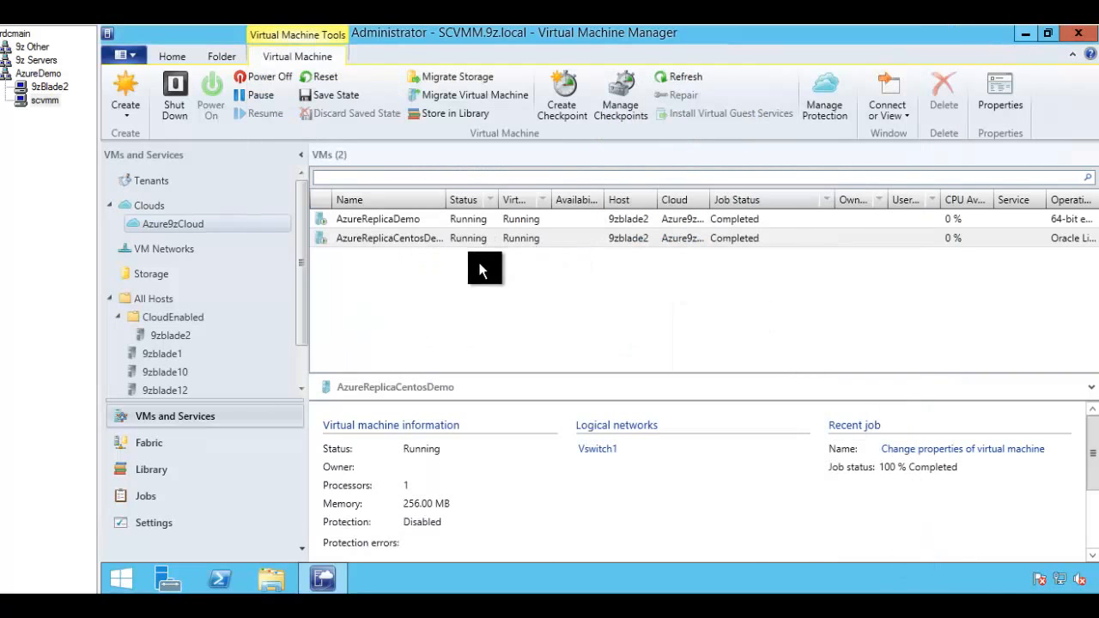
Step: Open Azure9zCloud's properties and close them without changes
right_click(160, 224)
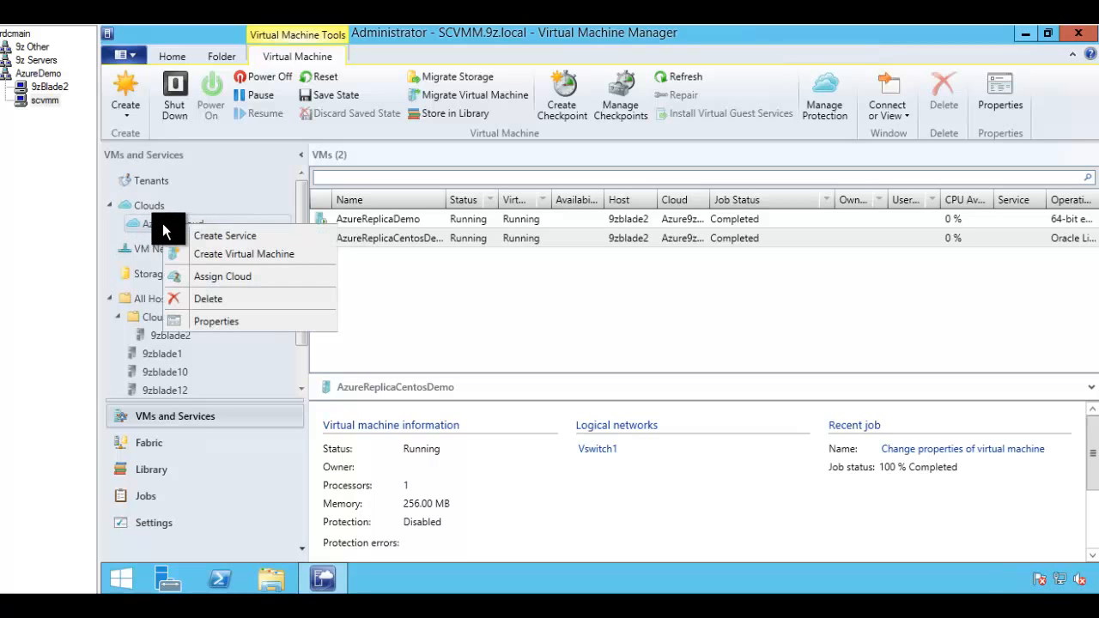
click(207, 323)
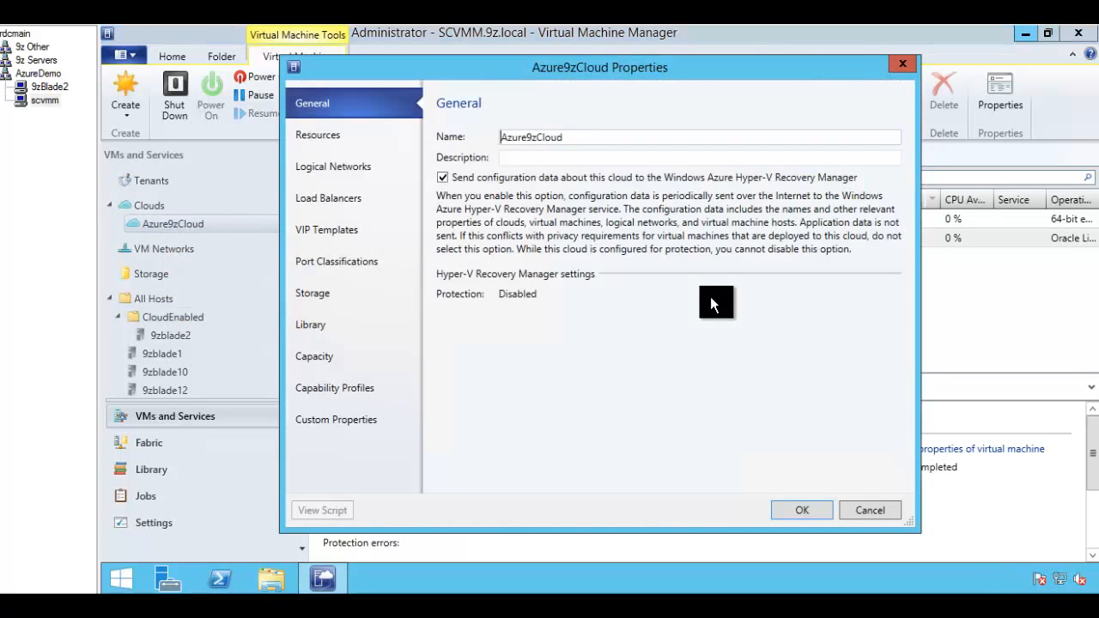
click(902, 65)
Step: Check that AzureReplicaDemo's cloud is Azure9zCloud in its VM properties, then cancel
right_click(361, 220)
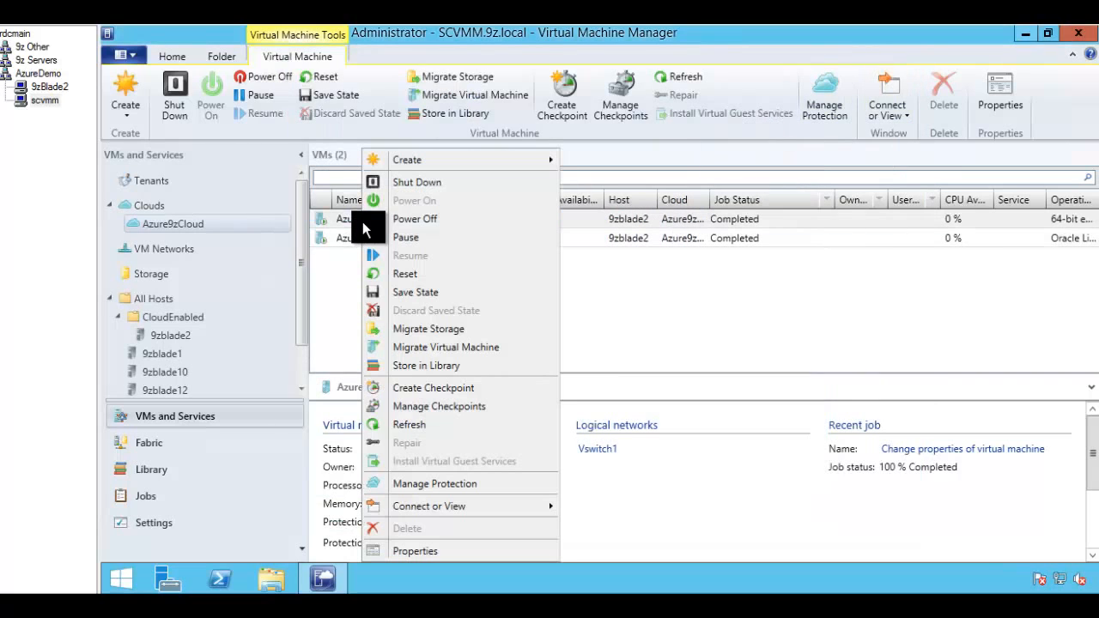
click(438, 480)
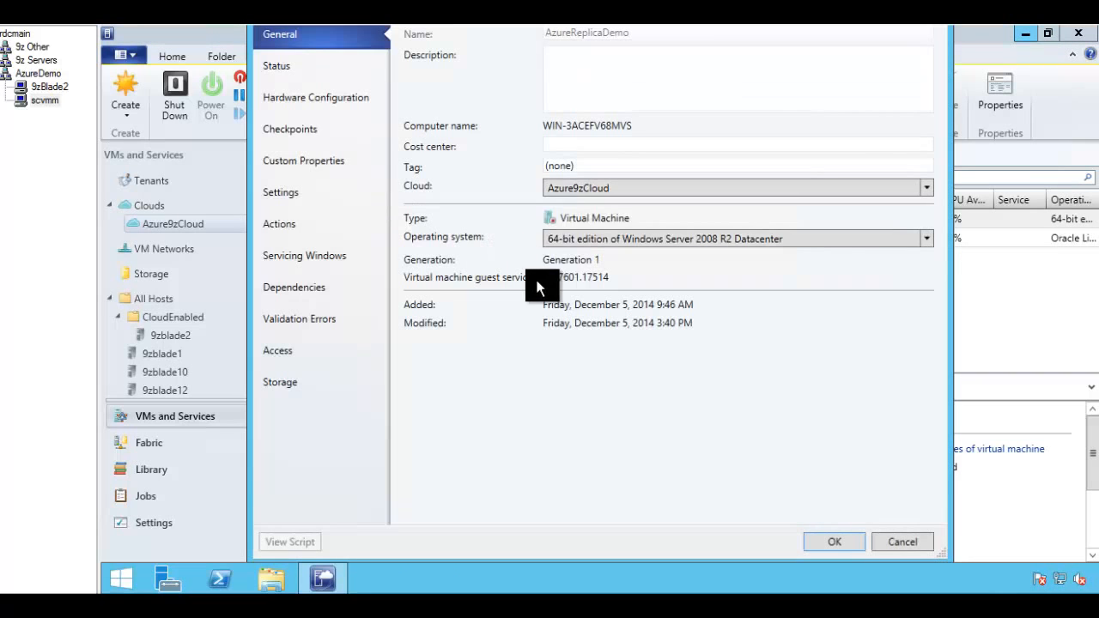
click(589, 189)
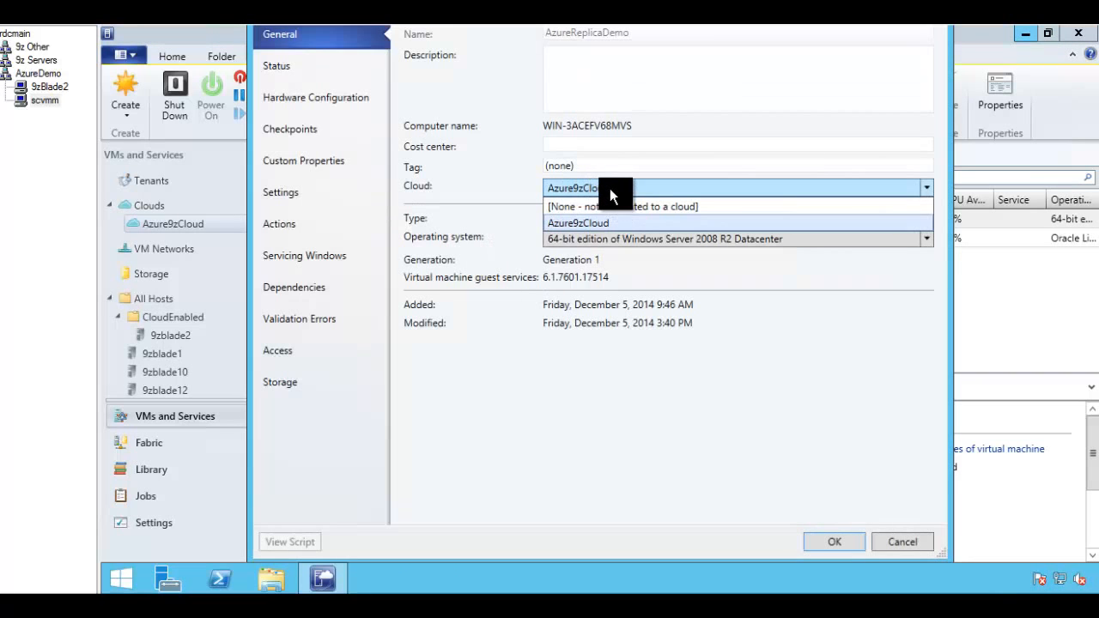
click(612, 187)
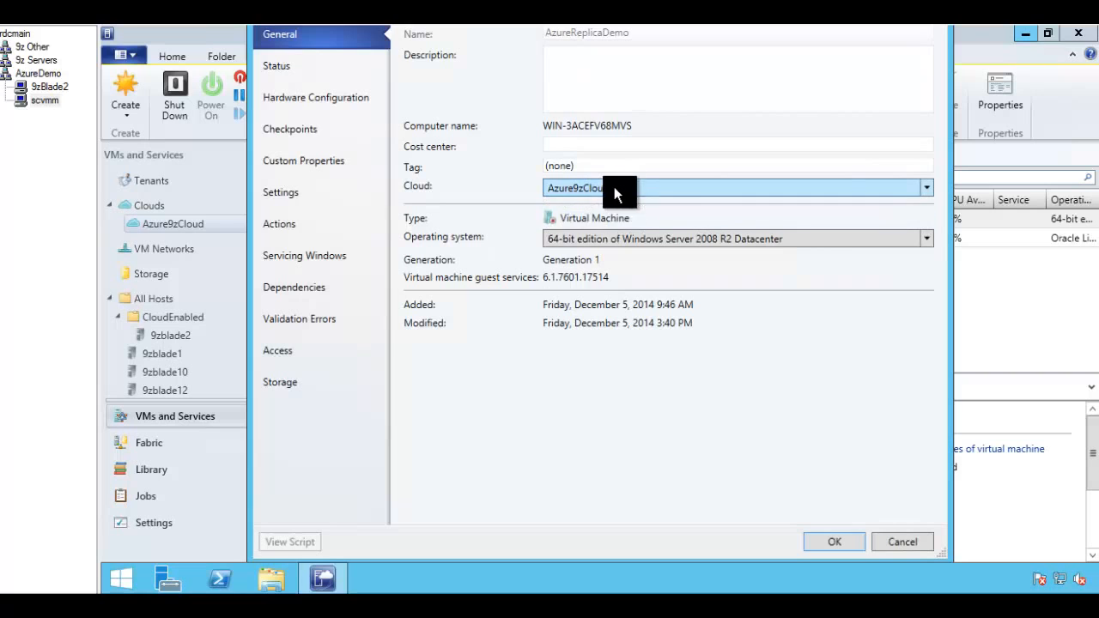
click(896, 546)
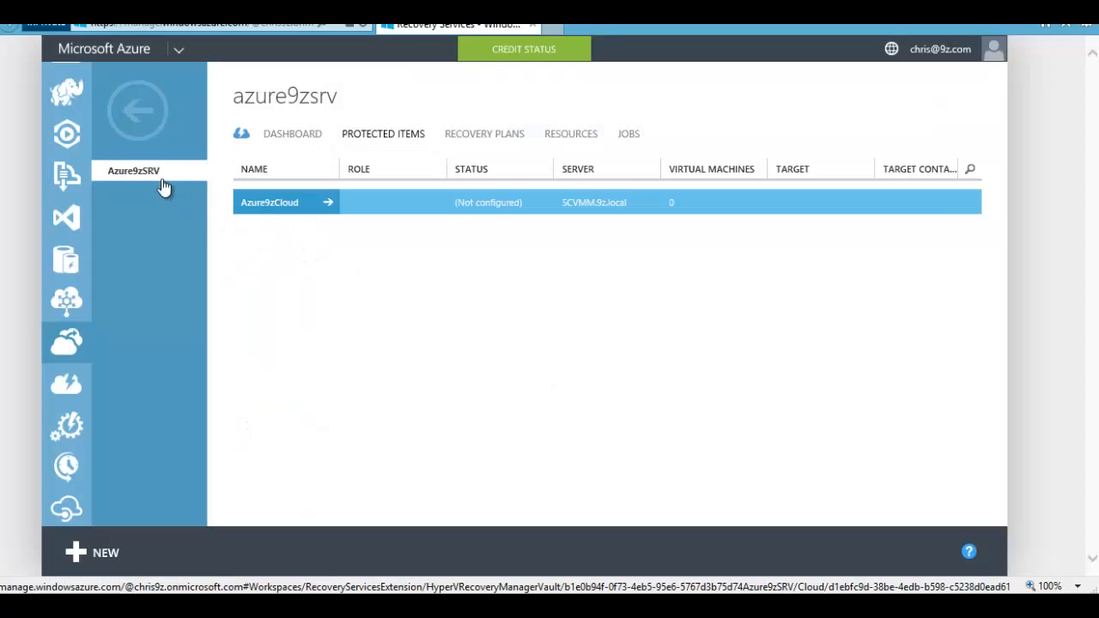
Step: Open Azure9zCloud's protection settings and choose Microsoft Azure as the replication target
click(283, 210)
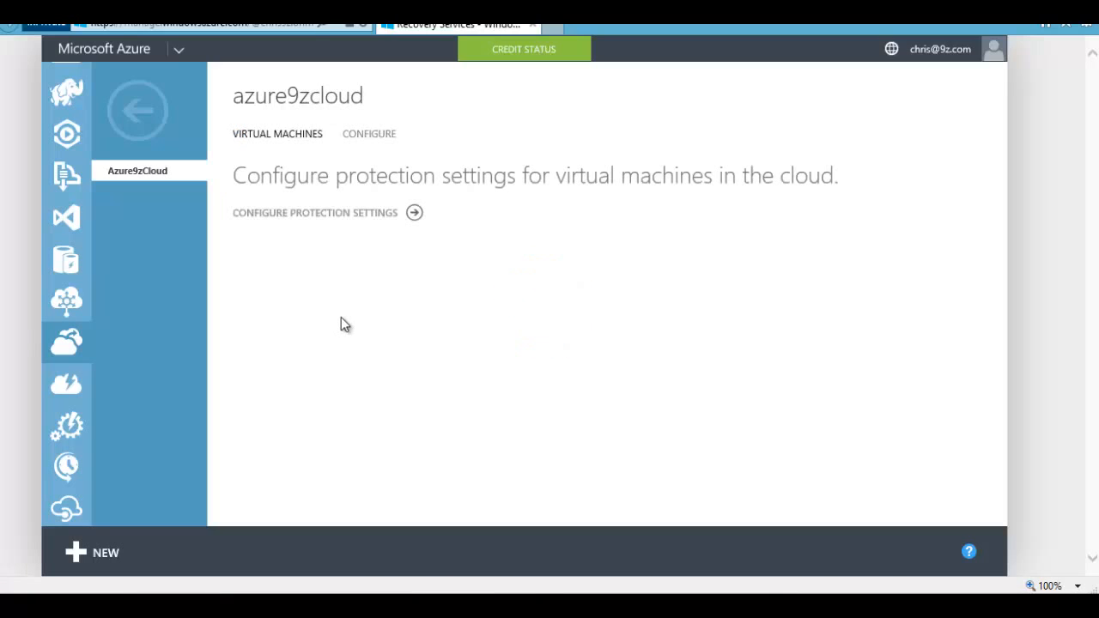
click(383, 214)
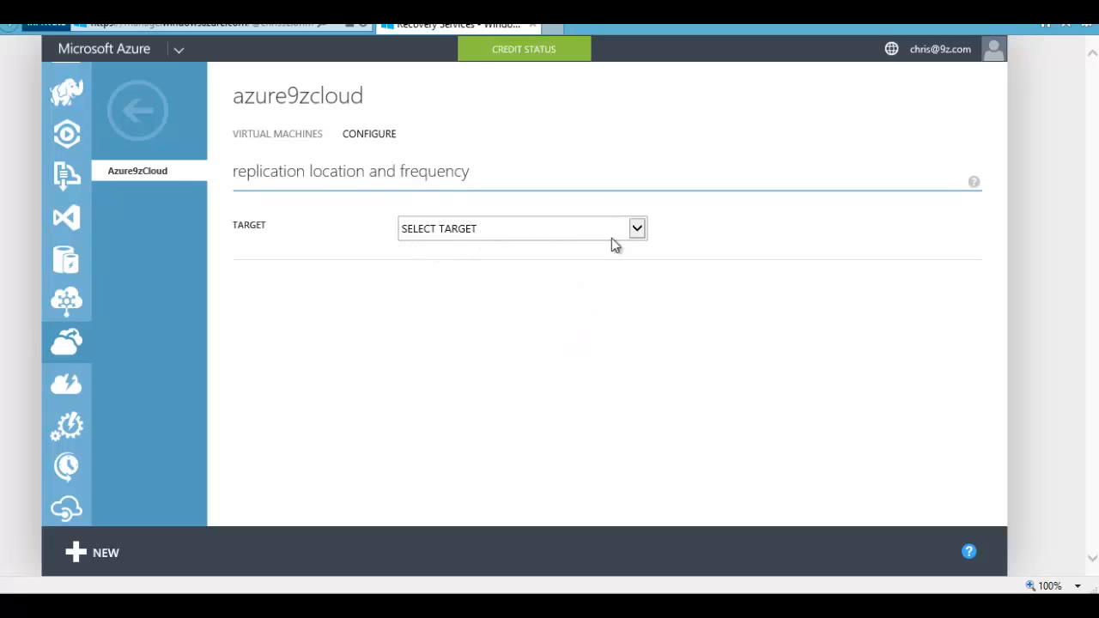
click(637, 232)
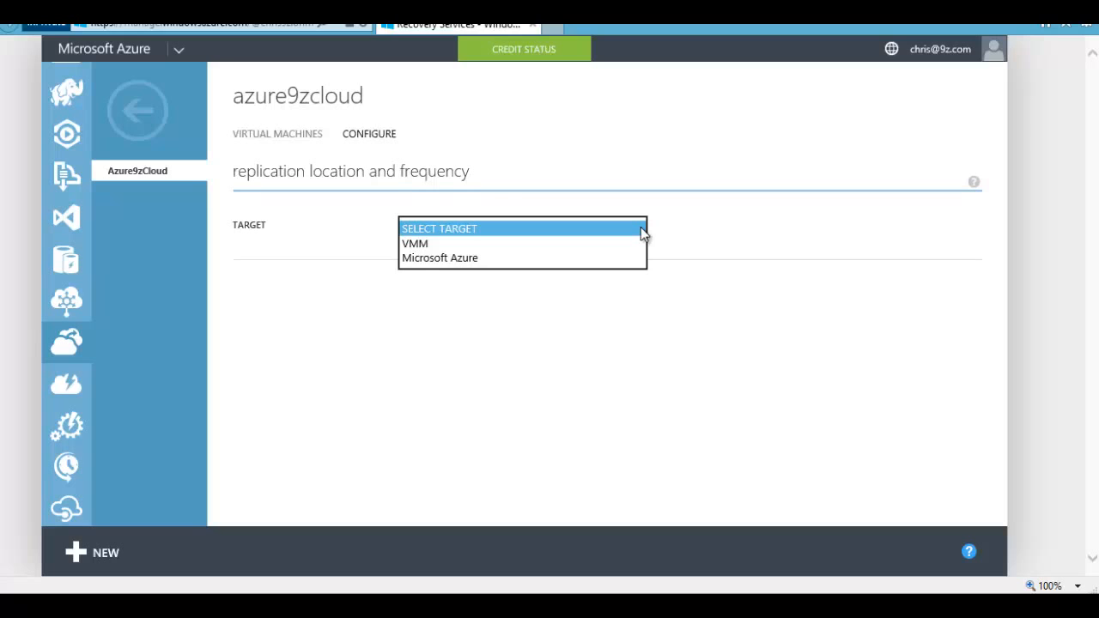
click(455, 257)
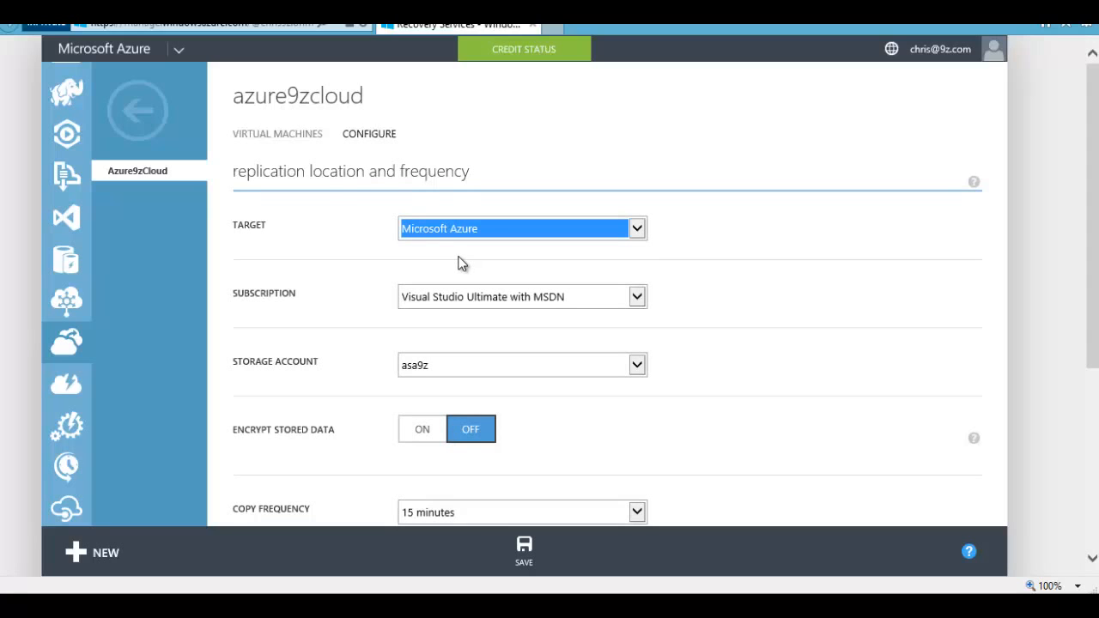
Step: Go down the Configure page, keeping the existing subscription and asa9z storage account
click(736, 282)
scroll(736, 282, down, 2)
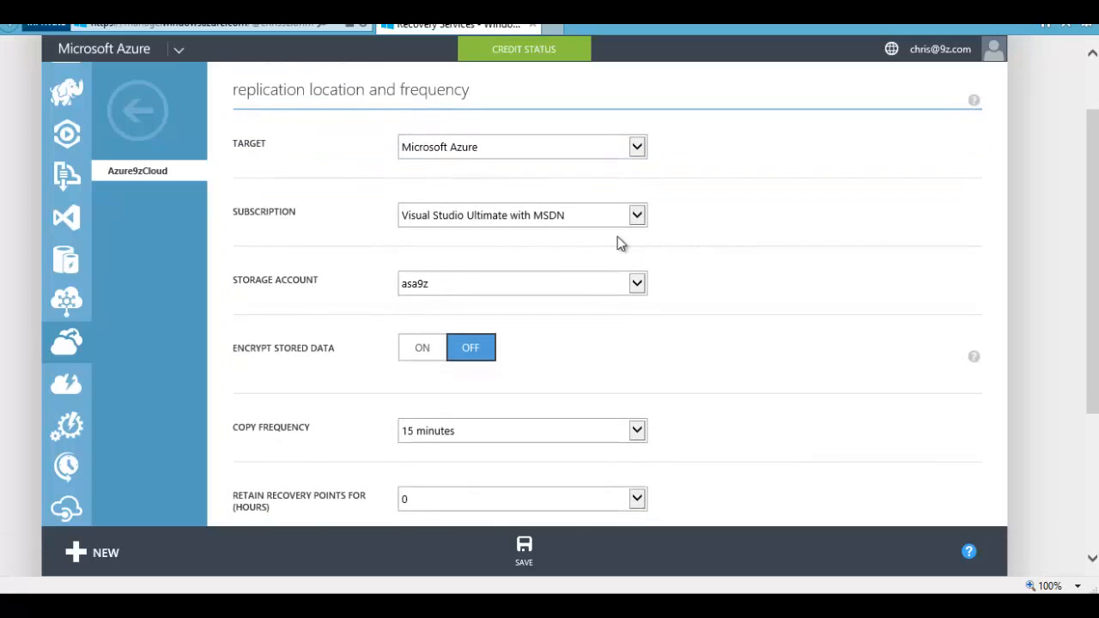
click(606, 225)
click(711, 229)
scroll(734, 244, down, 2)
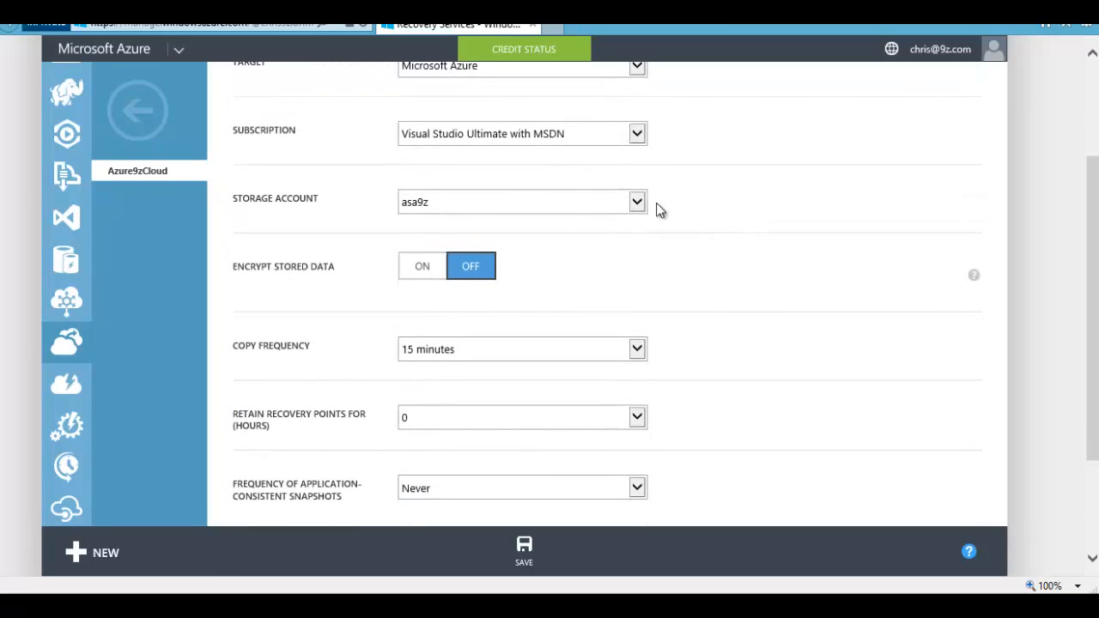
click(644, 207)
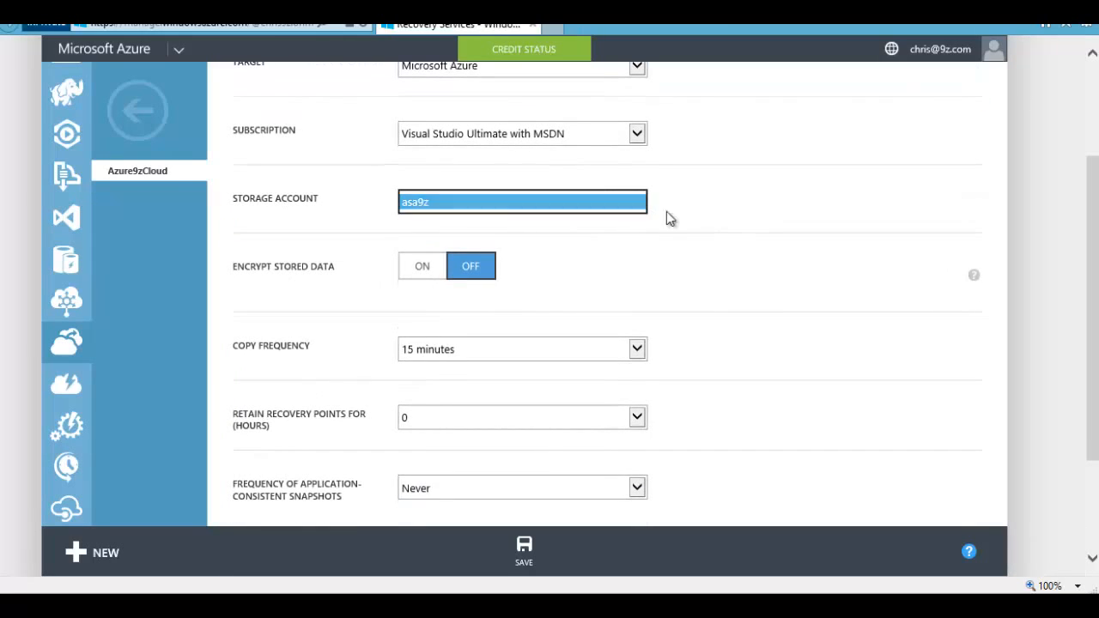
click(691, 221)
scroll(734, 249, down, 2)
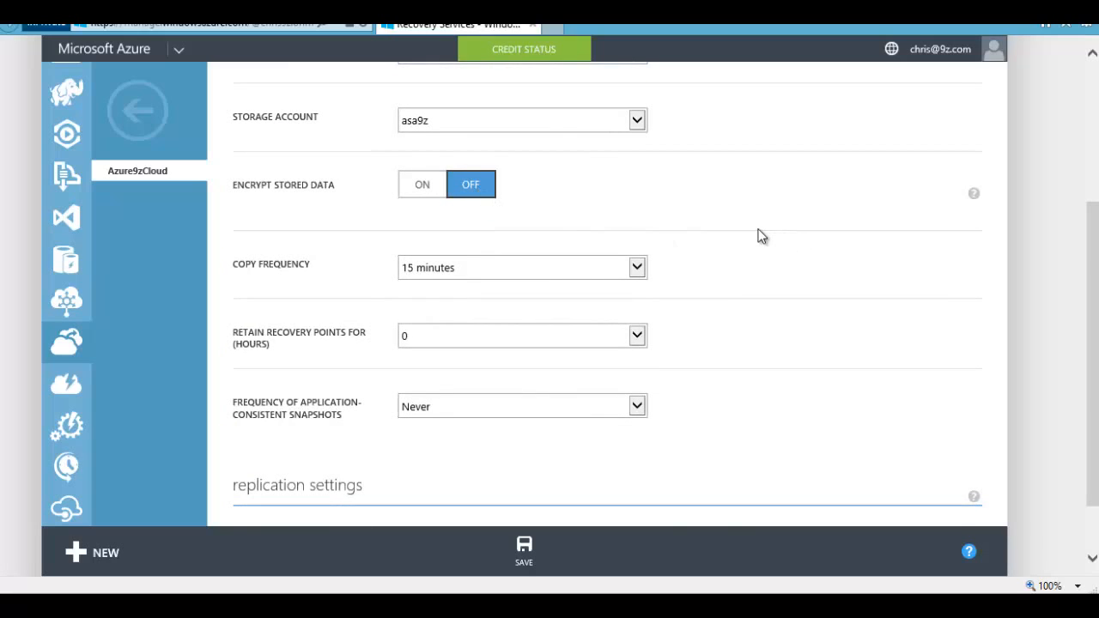
scroll(759, 236, down, 1)
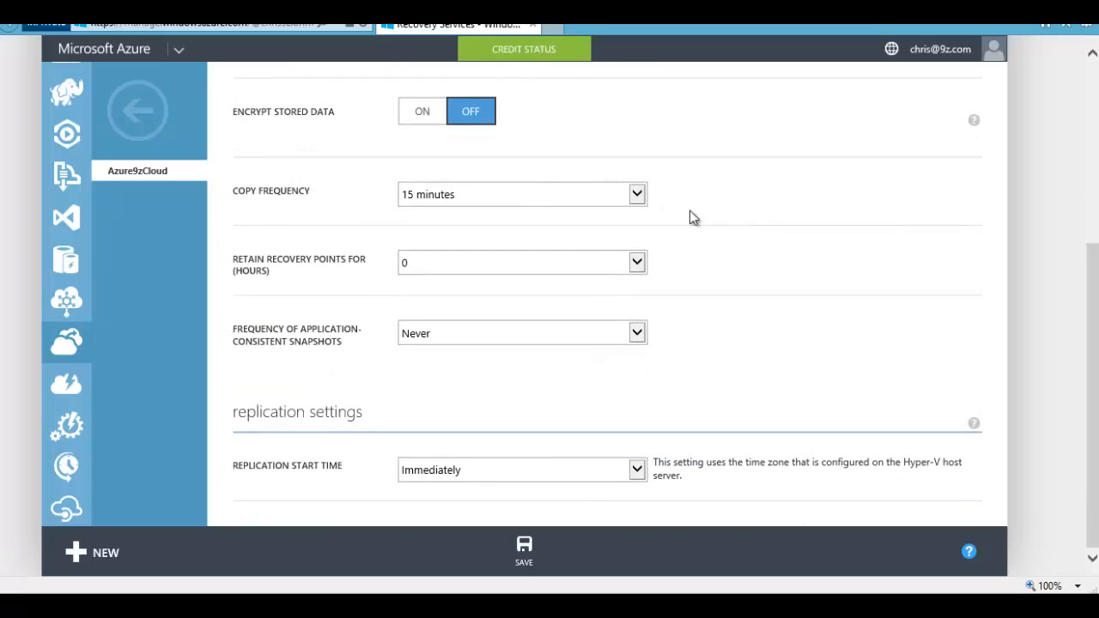
Step: Set Azure9zCloud's copy frequency to 5 minutes
click(637, 196)
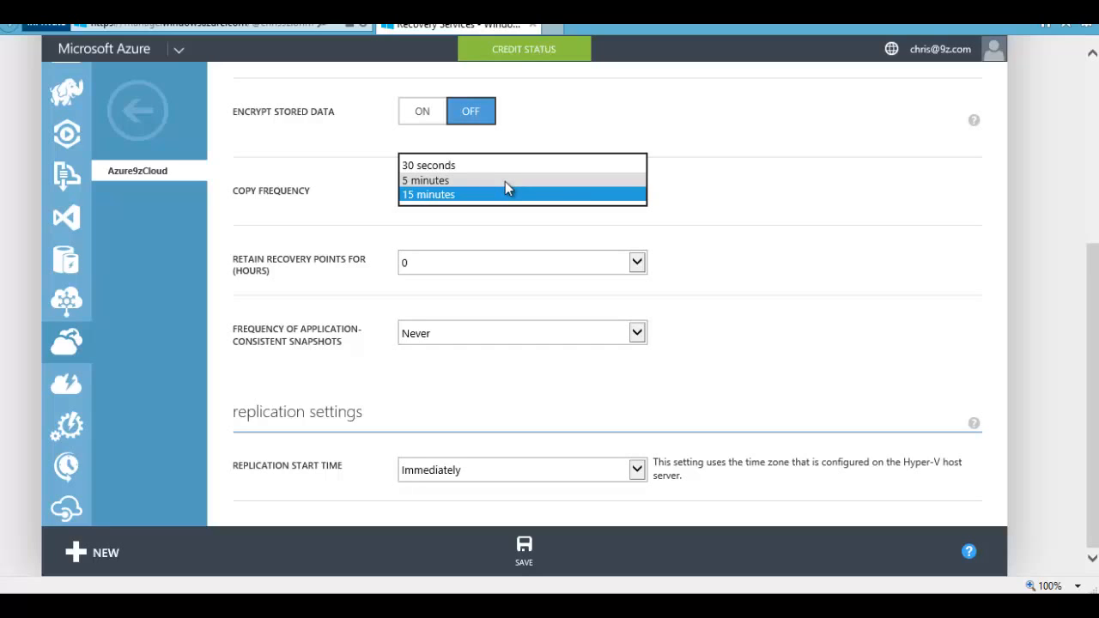
click(433, 182)
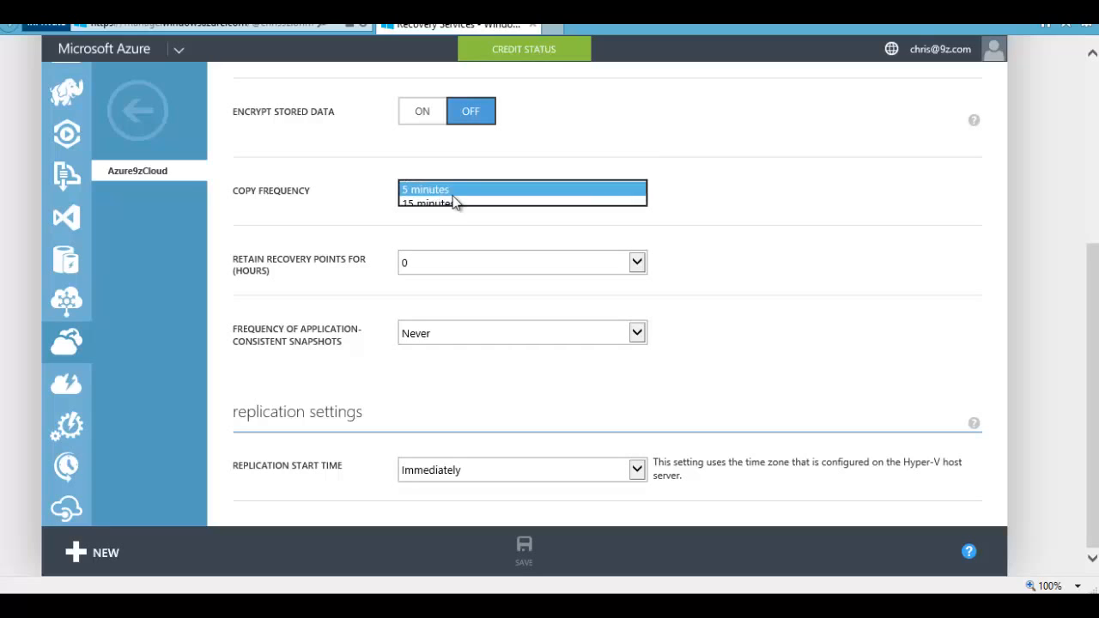
click(704, 230)
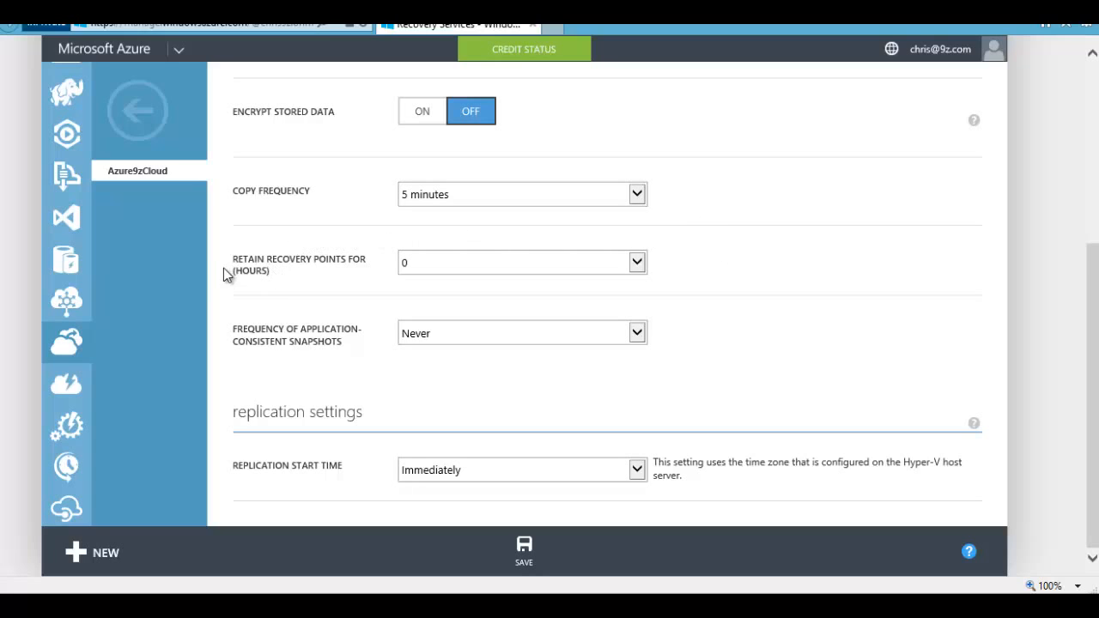
drag(223, 270, 305, 279)
Step: Set the recovery point retention to 1 hour
click(303, 277)
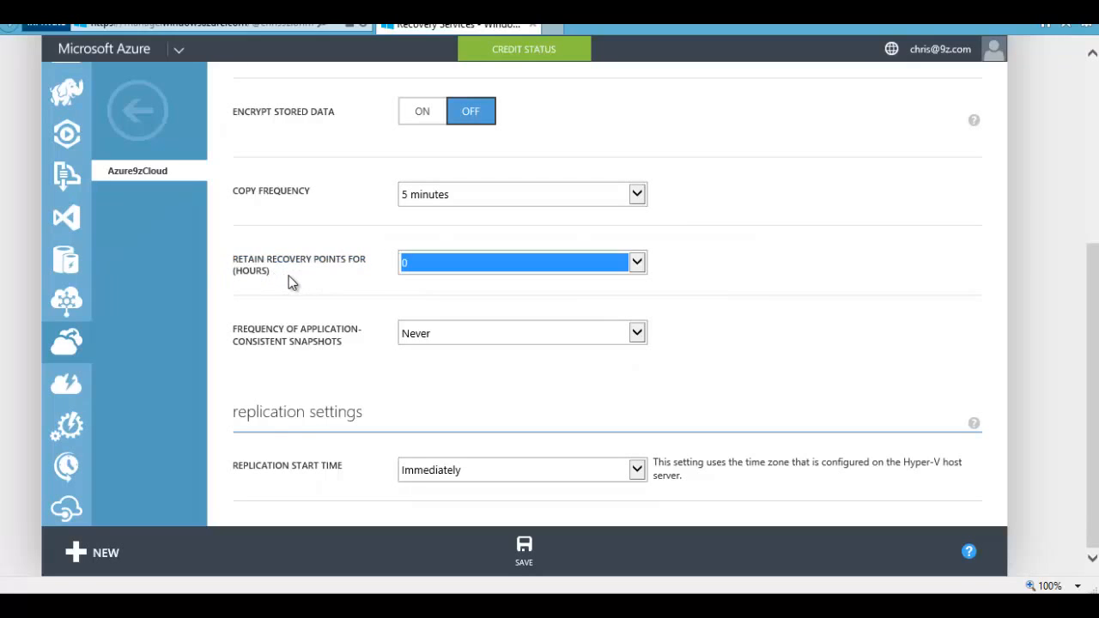
click(309, 265)
click(639, 266)
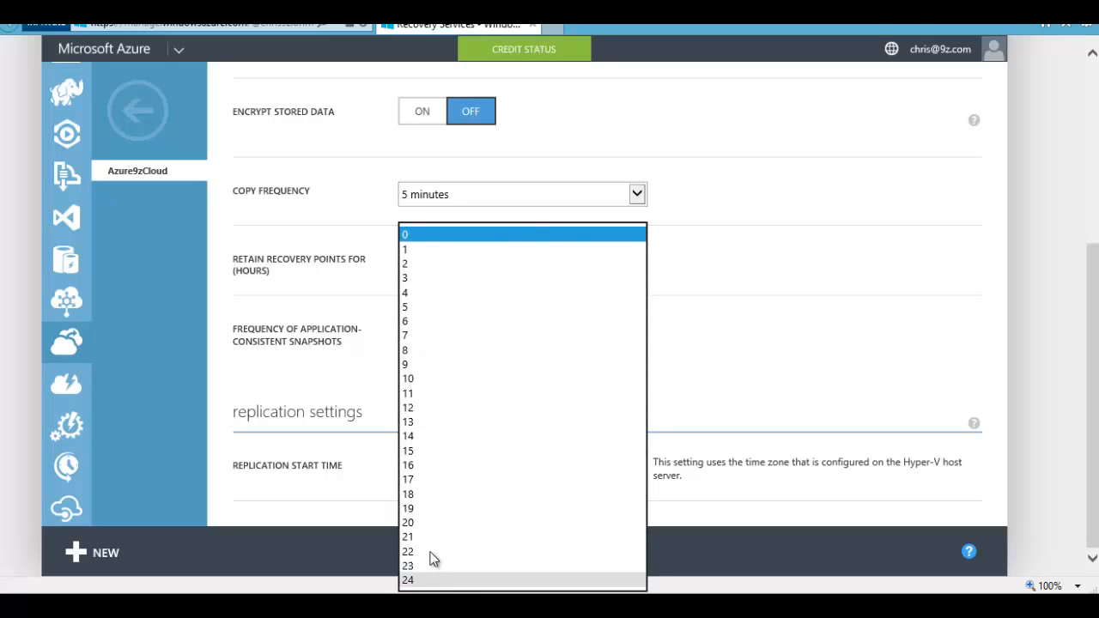
click(419, 248)
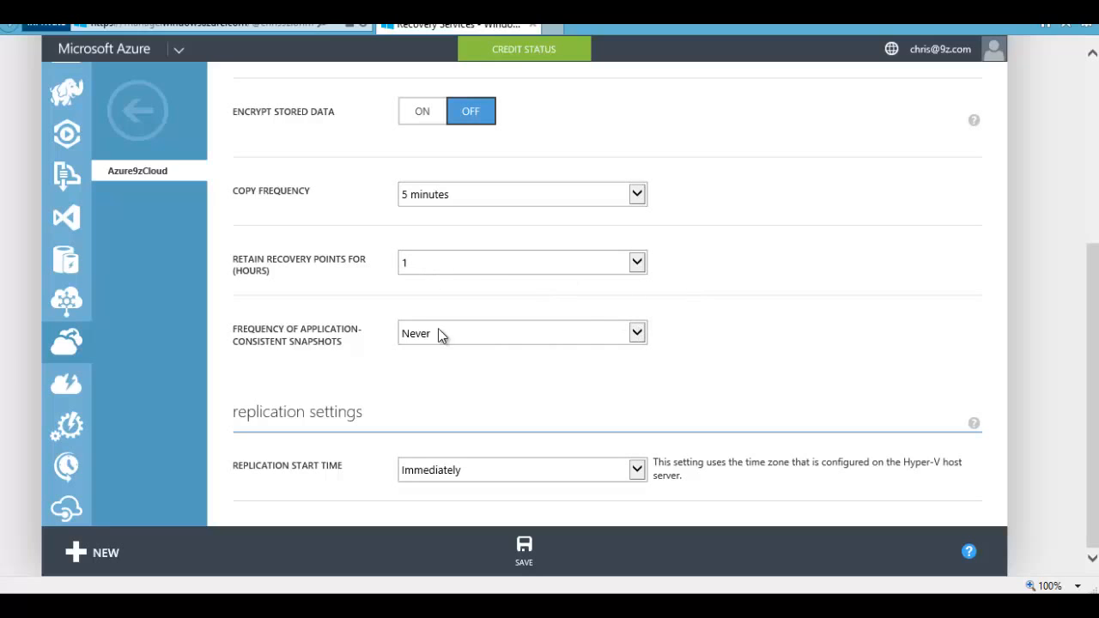
Step: Keep snapshot frequency at Never and replication start time at Immediately
click(292, 341)
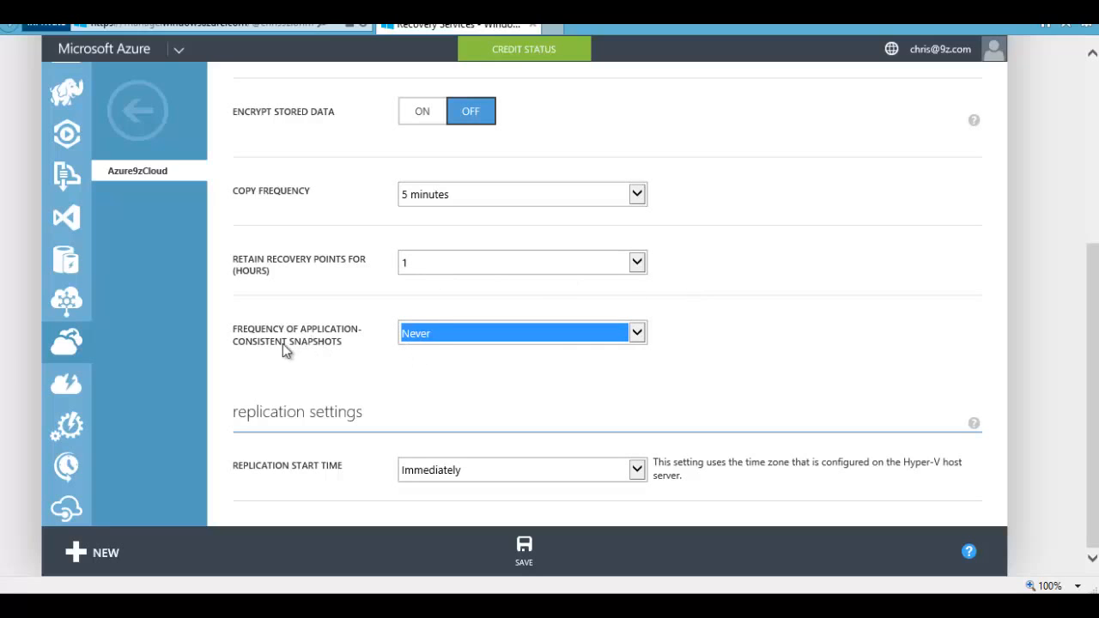
click(760, 342)
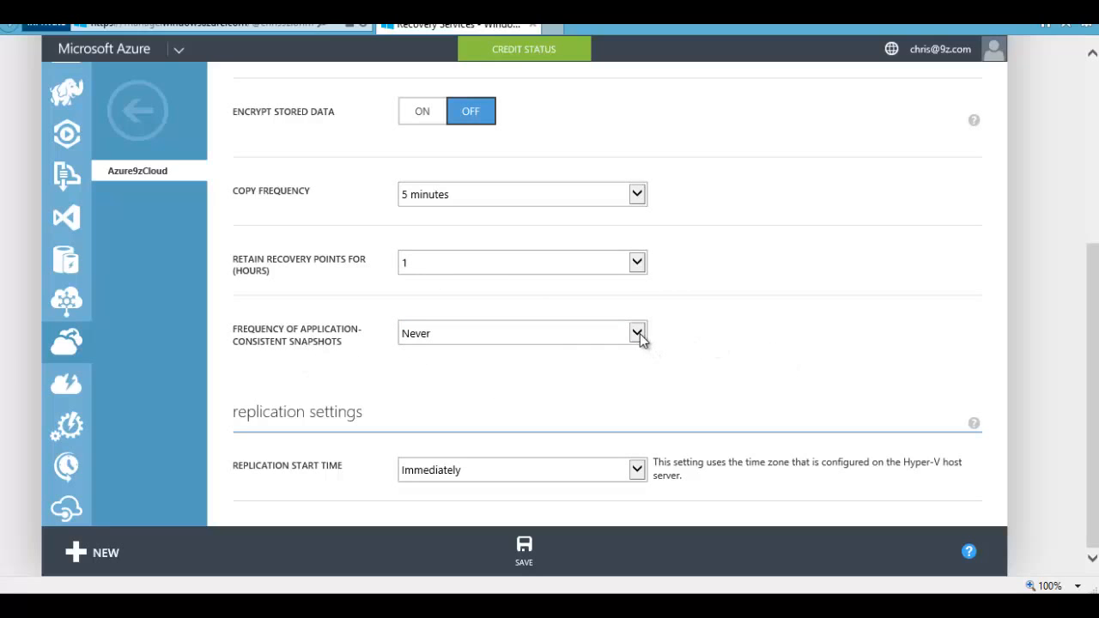
click(639, 334)
click(673, 334)
click(729, 342)
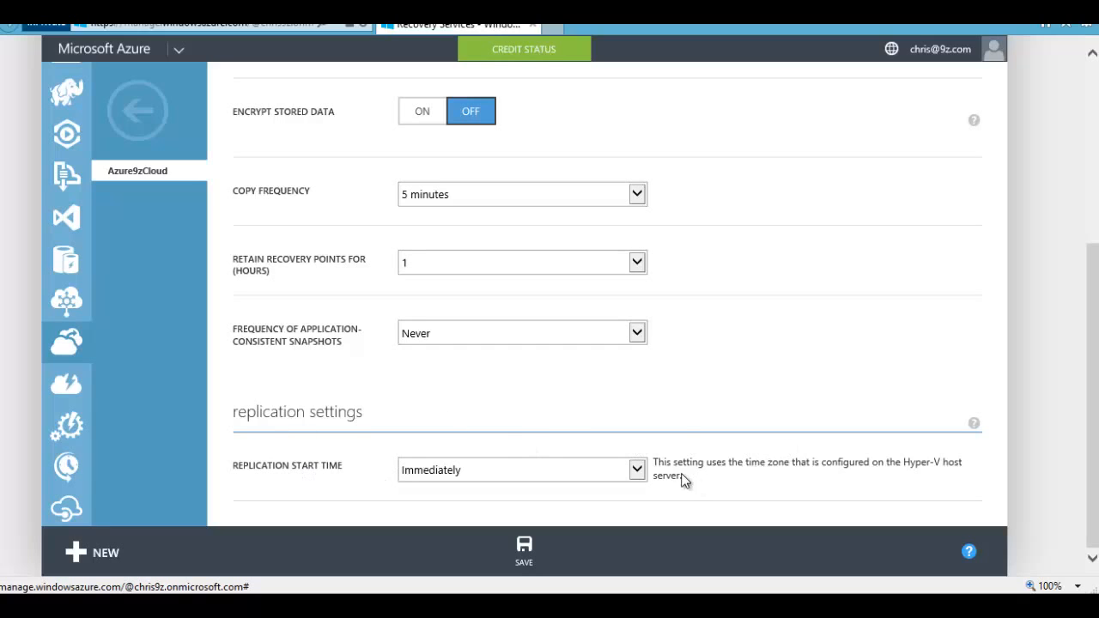
click(636, 470)
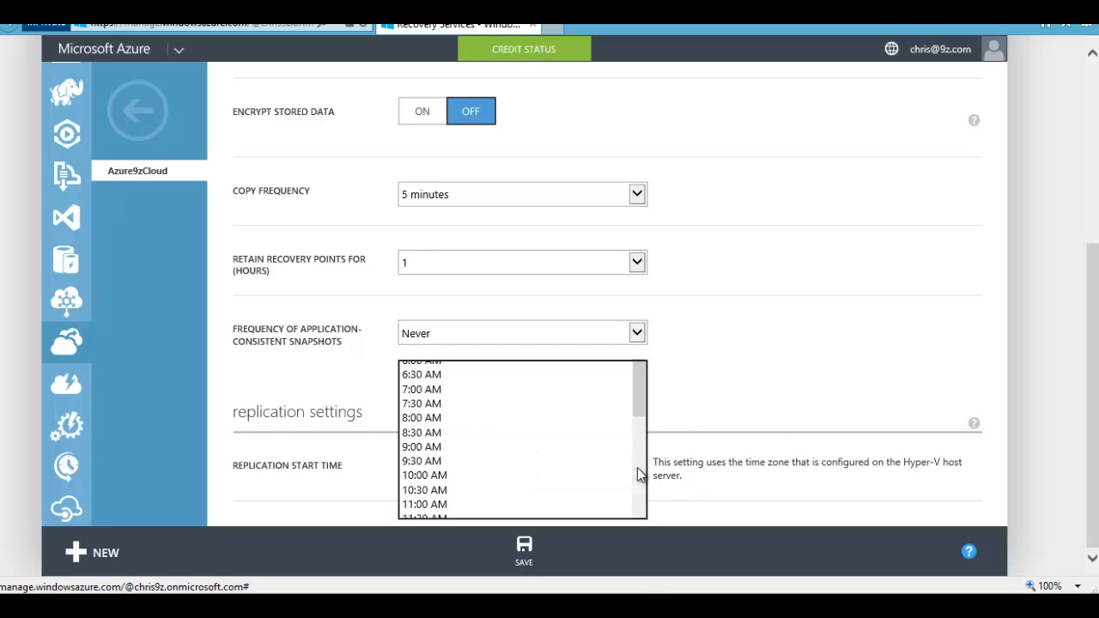
drag(639, 365, 637, 531)
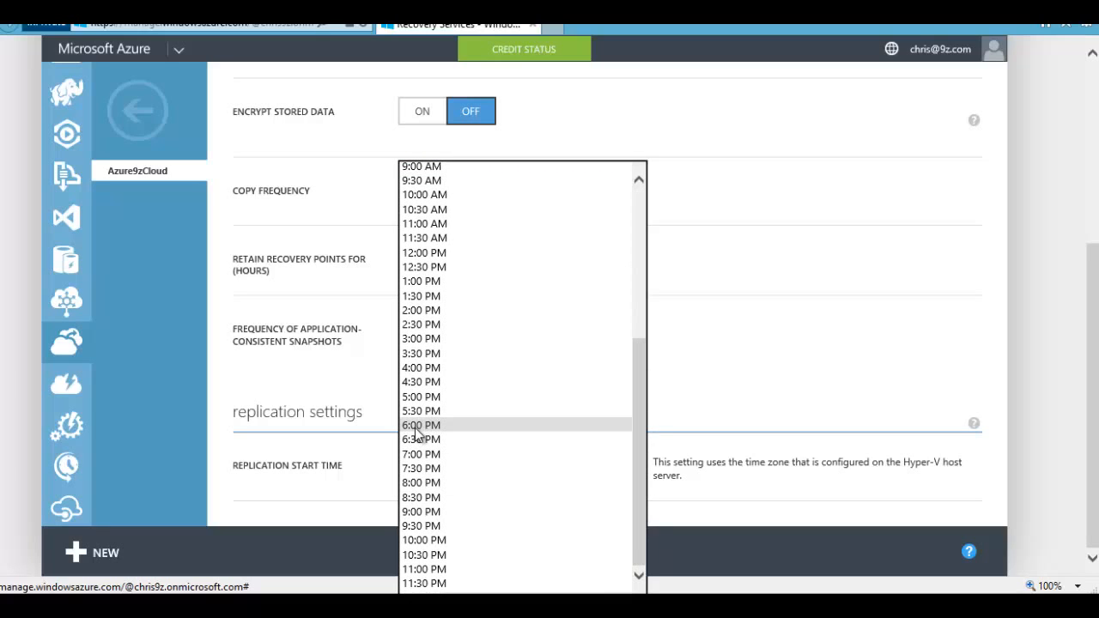
click(717, 445)
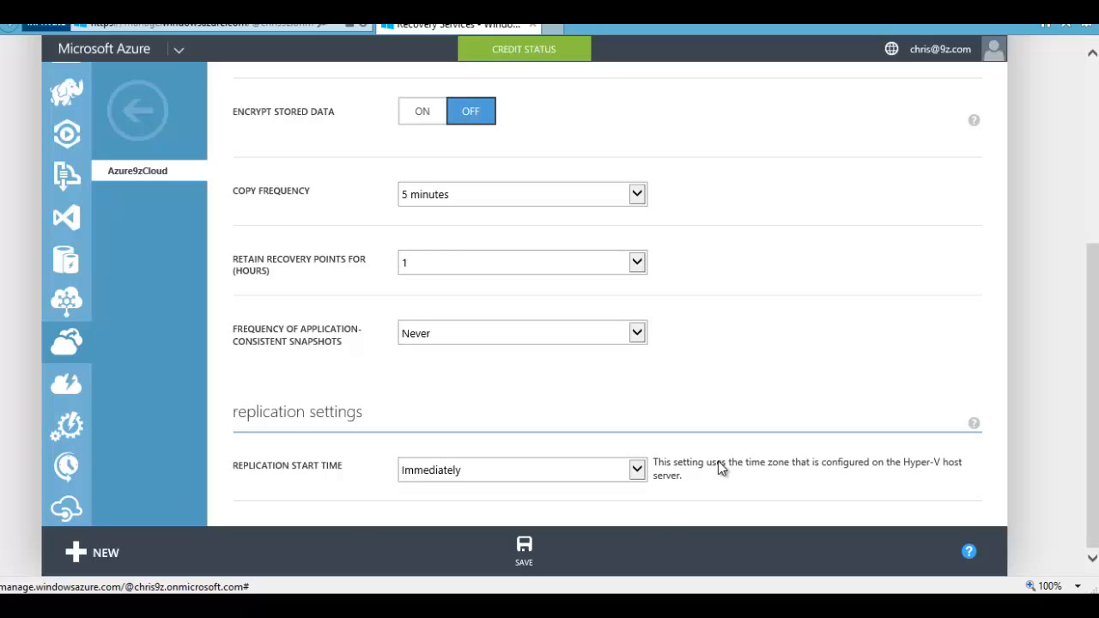
Step: Submit Azure9zCloud's protection settings with SAVE
scroll(717, 461, up, 5)
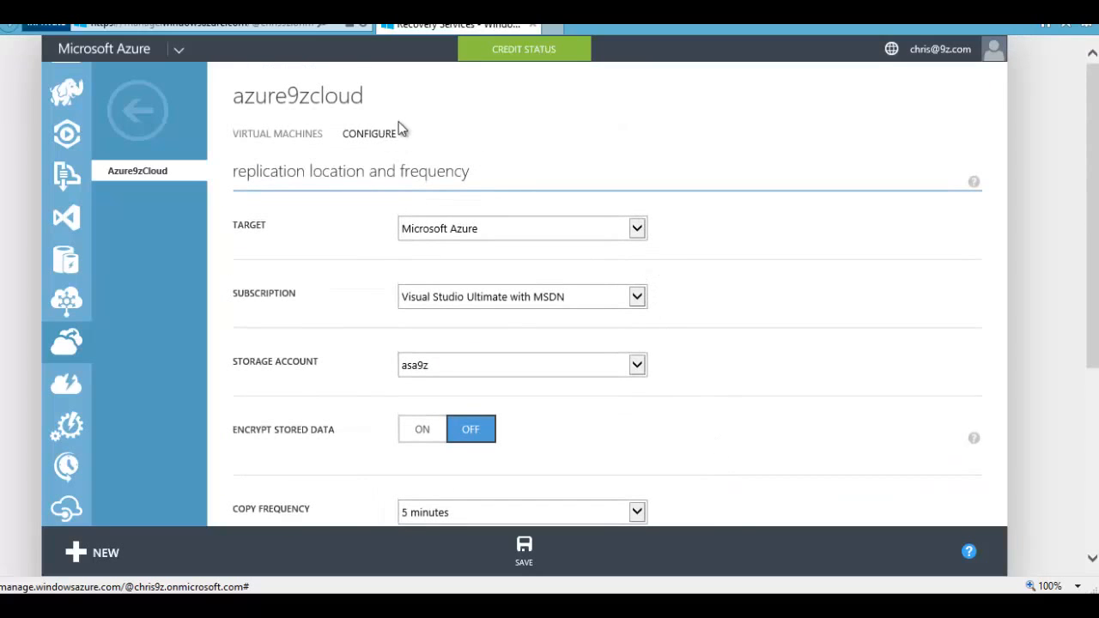
scroll(753, 382, down, 4)
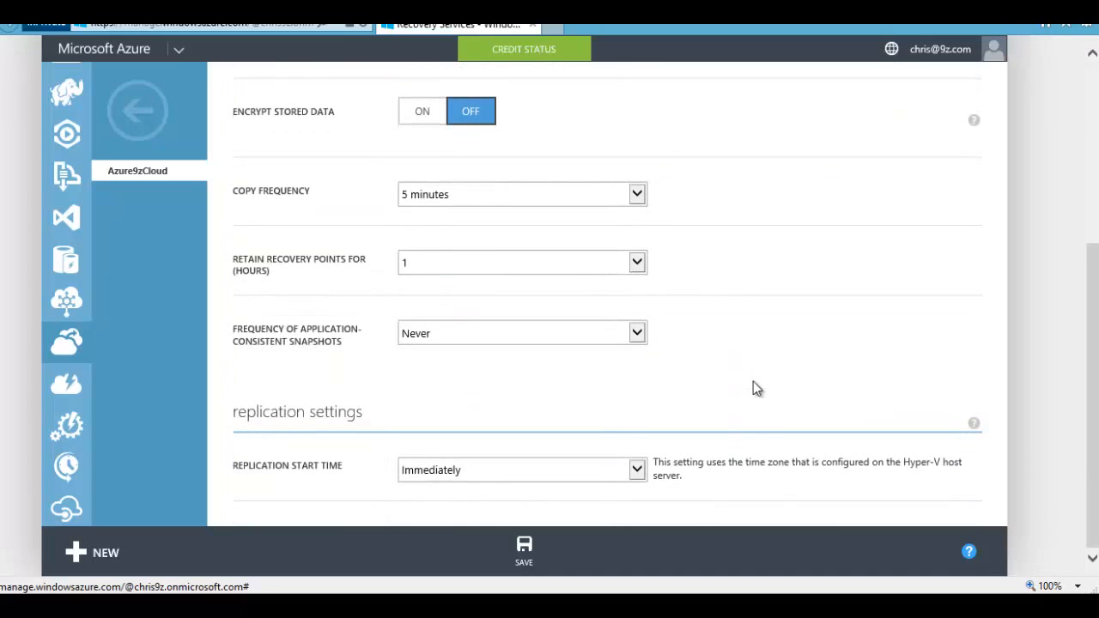
click(524, 550)
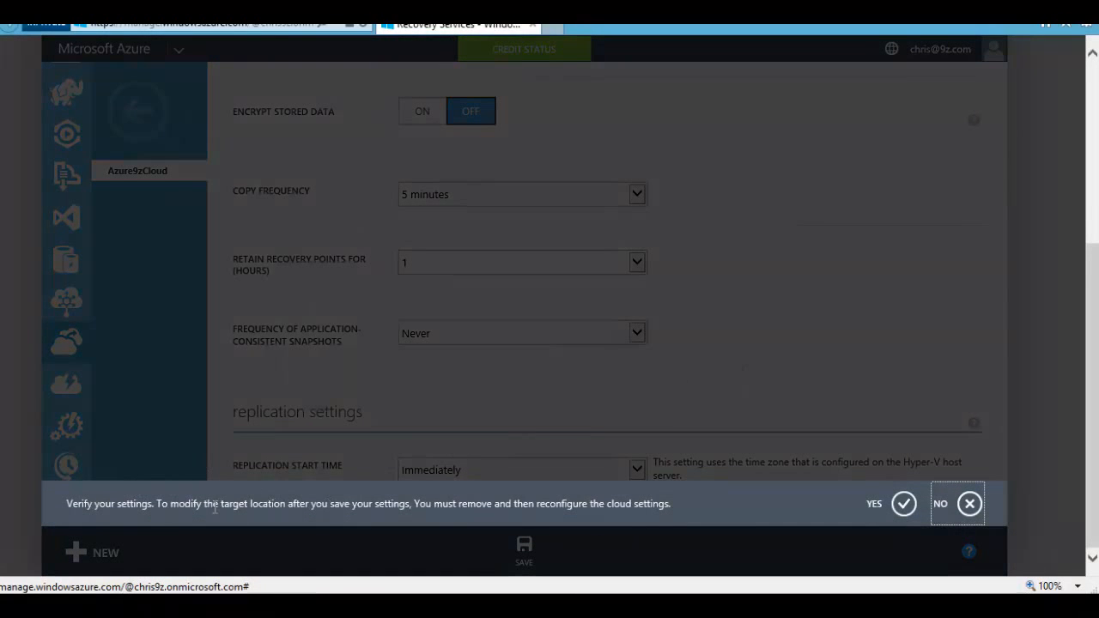
Step: Confirm the verify-settings prompt, dismiss the configuring notice, and return to Protected Items
click(903, 504)
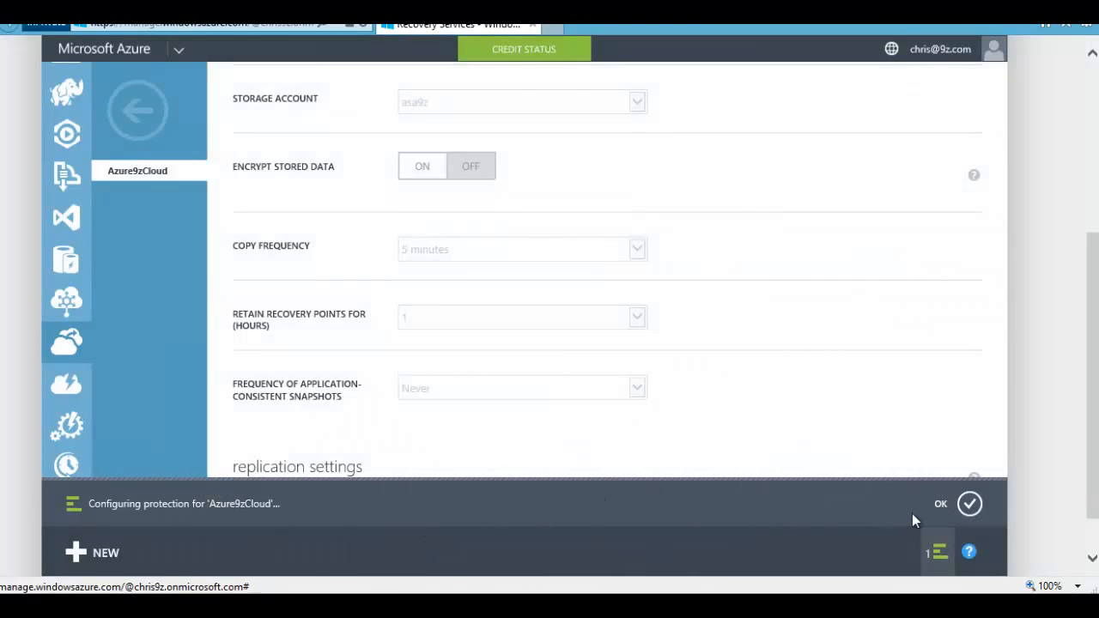
click(969, 505)
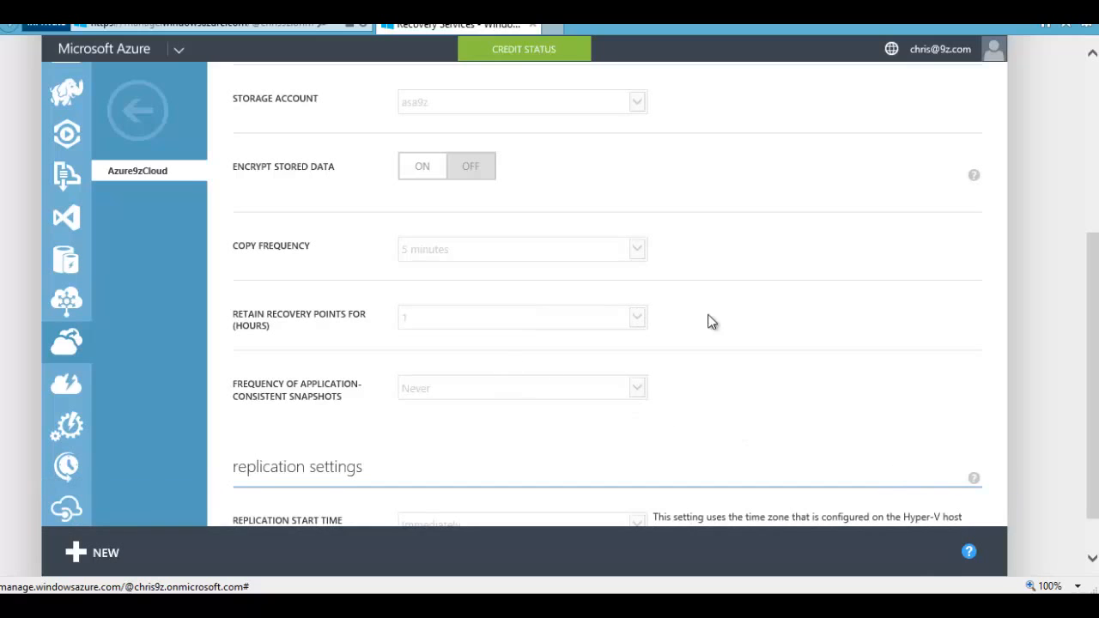
scroll(738, 324, down, 1)
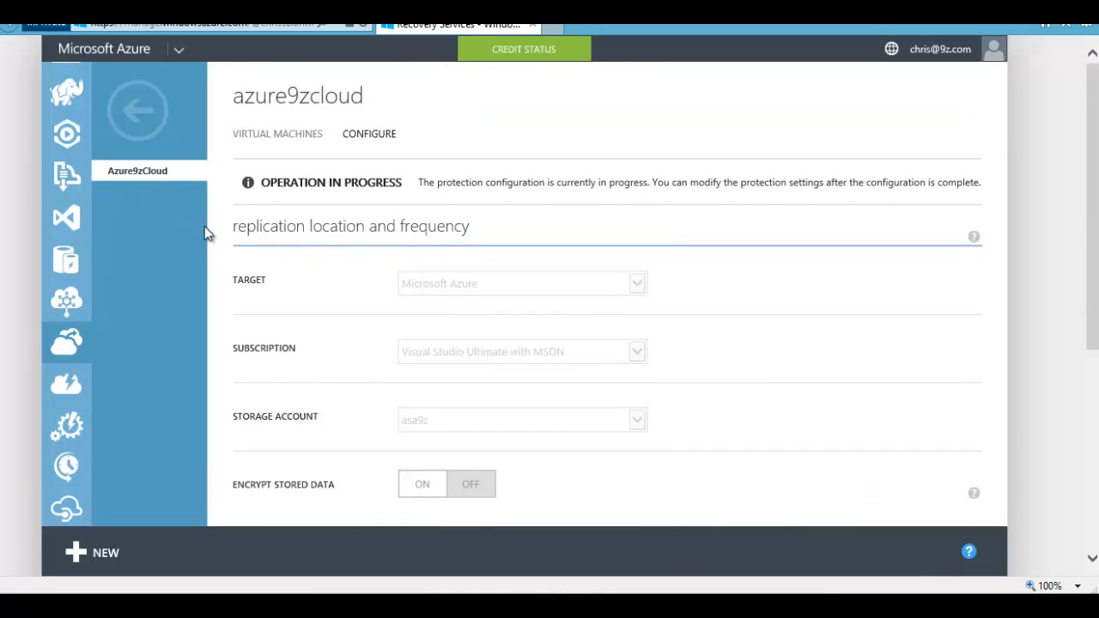
click(310, 135)
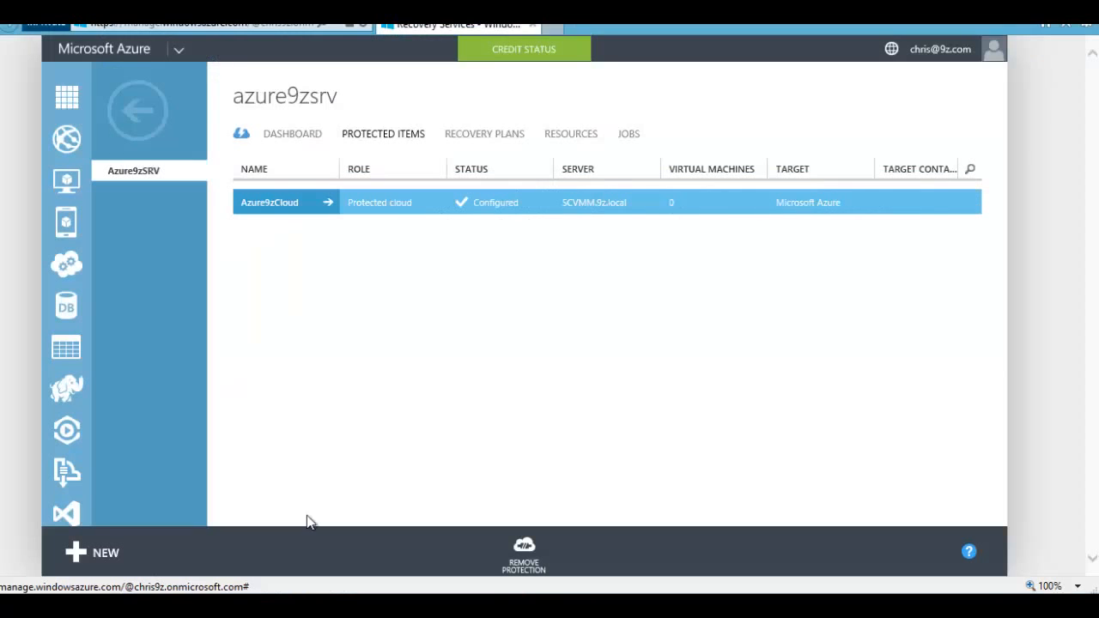
Step: In Azure9zCloud, submit AzureReplicaDemo for protection with Windows as its operating system
click(287, 212)
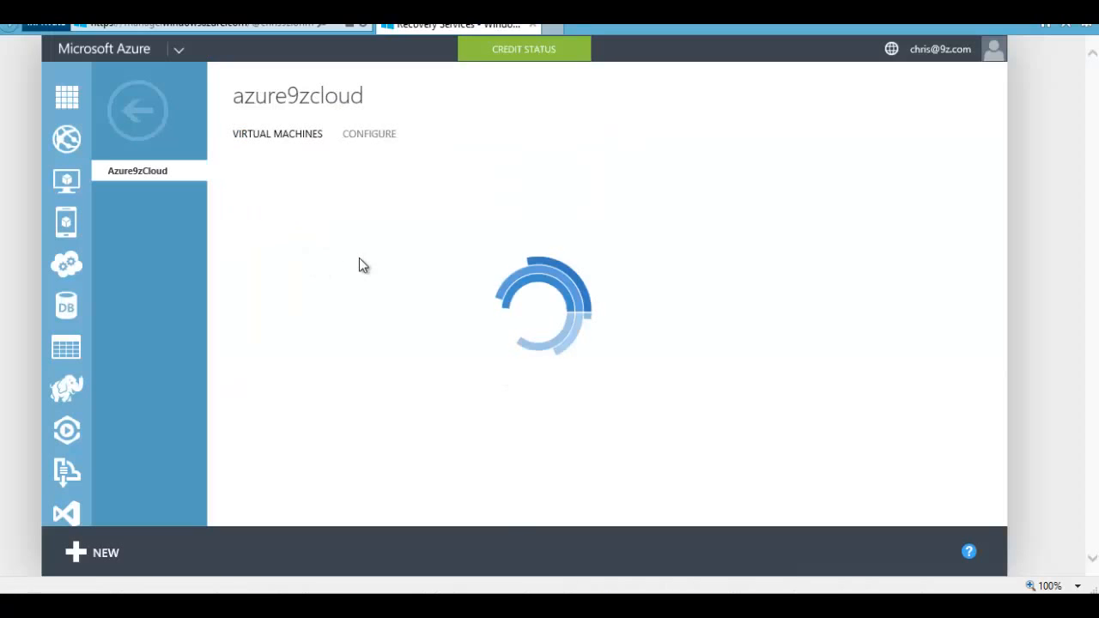
click(319, 214)
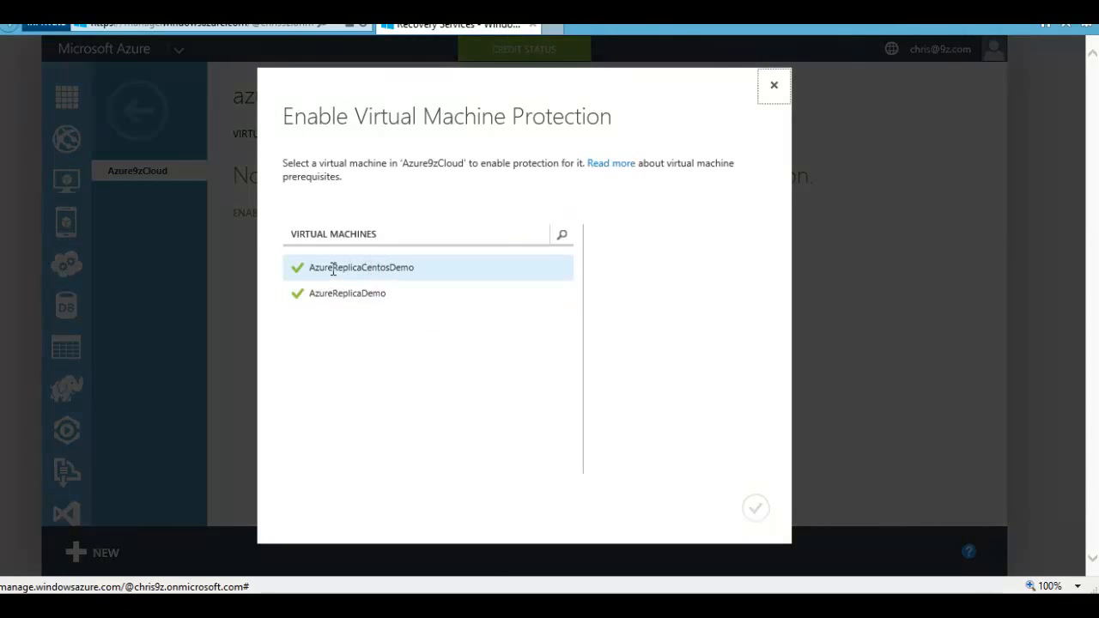
click(332, 270)
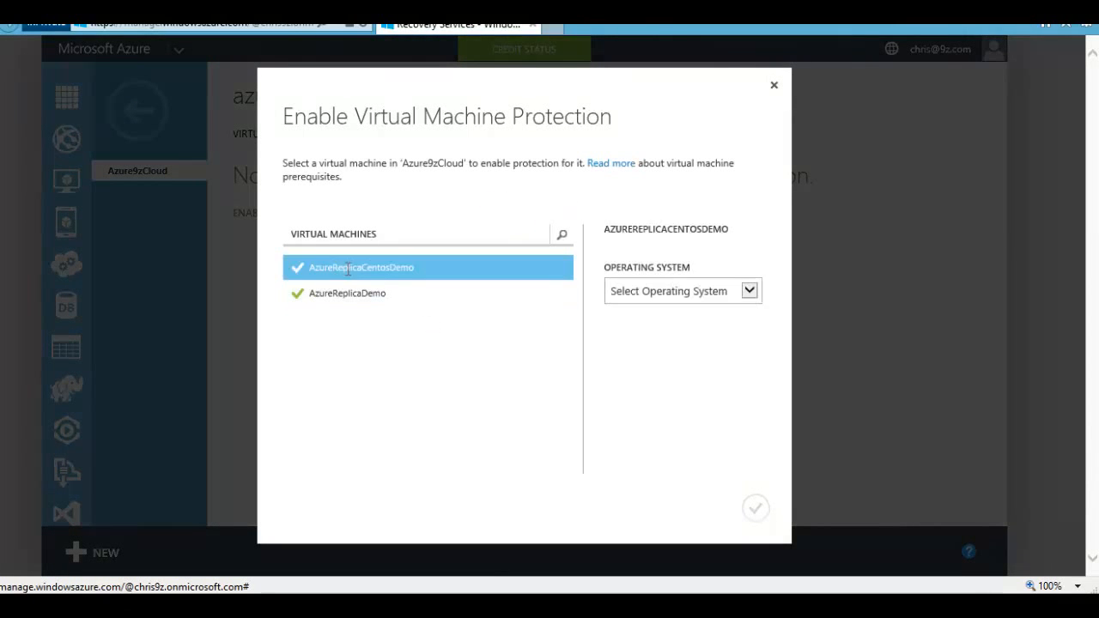
click(700, 294)
click(661, 321)
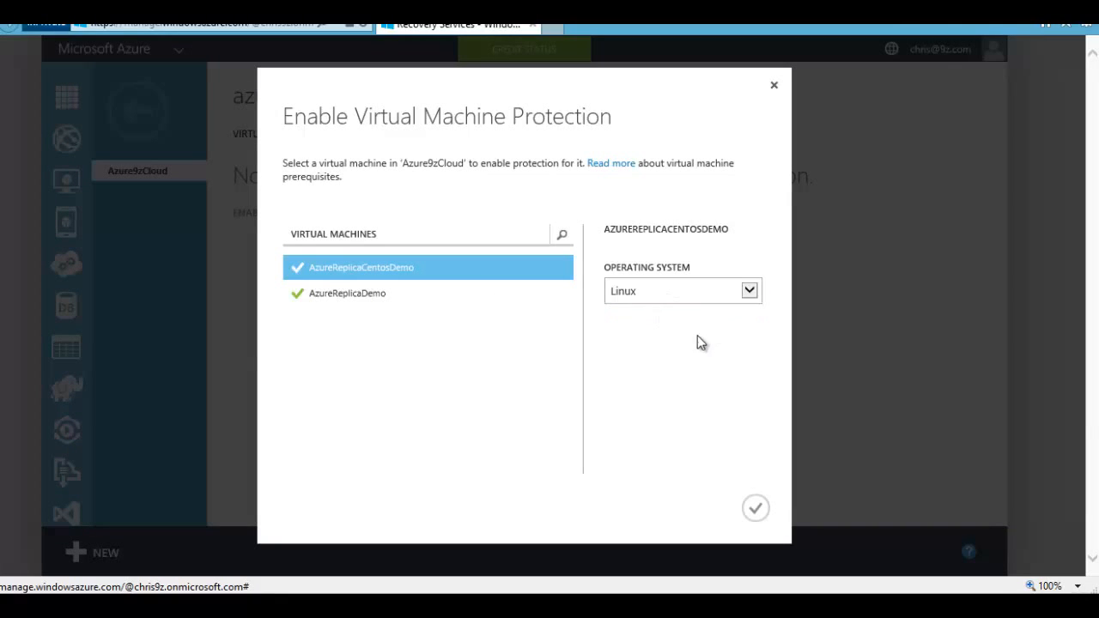
click(330, 294)
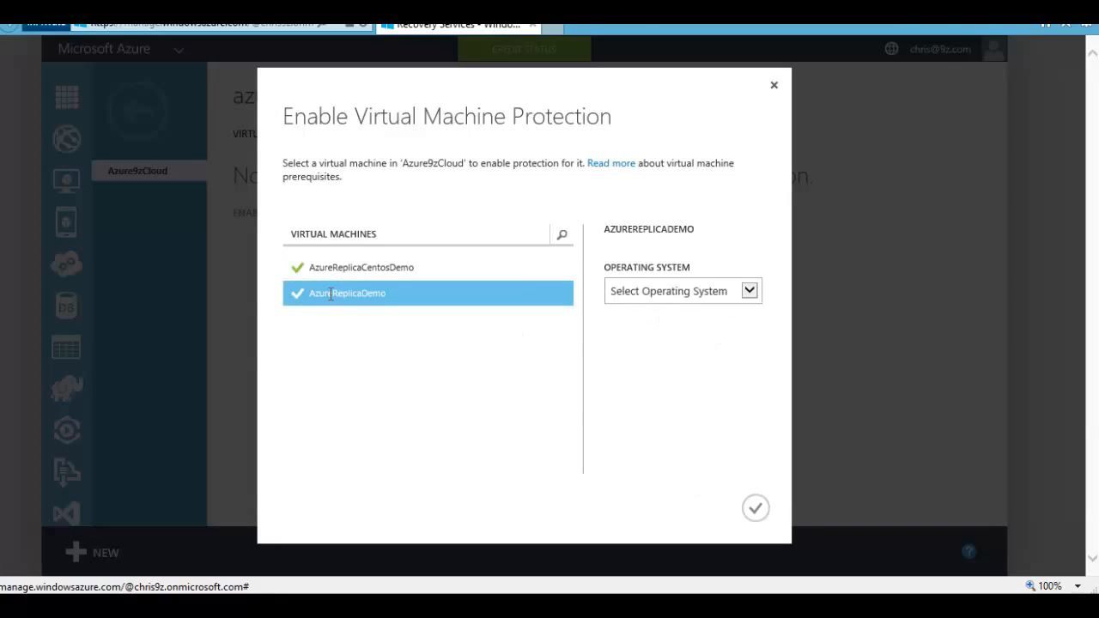
click(699, 297)
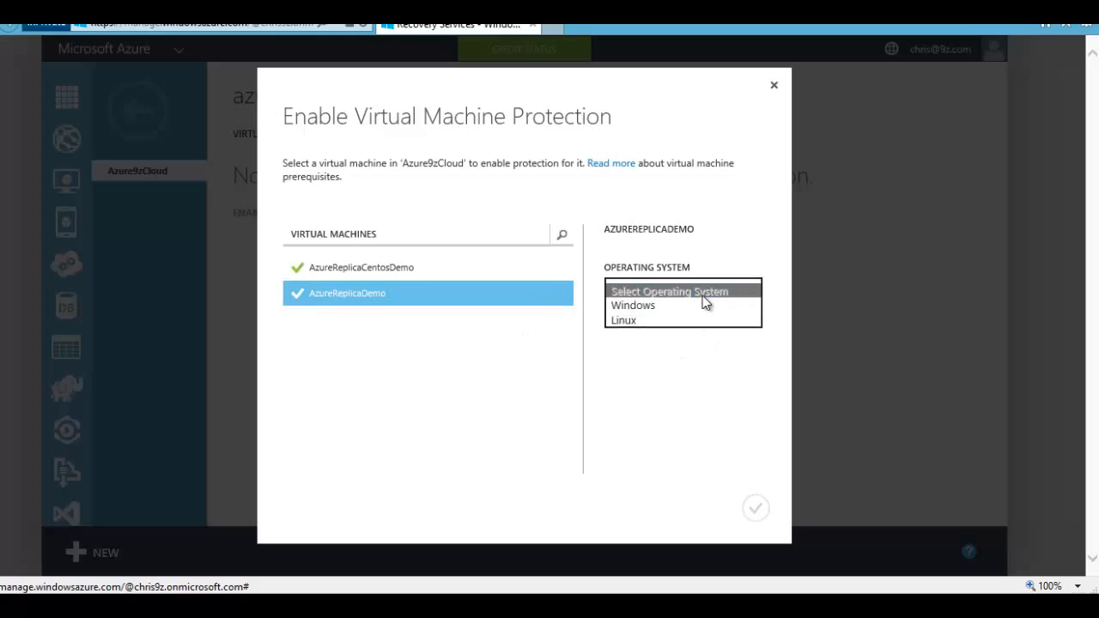
click(645, 307)
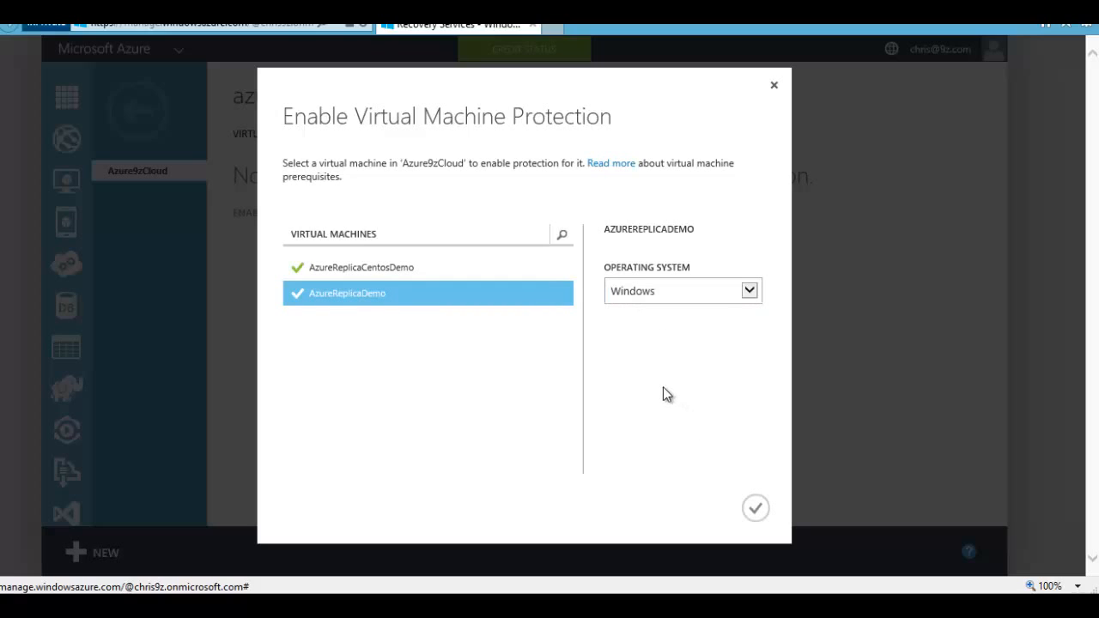
click(755, 508)
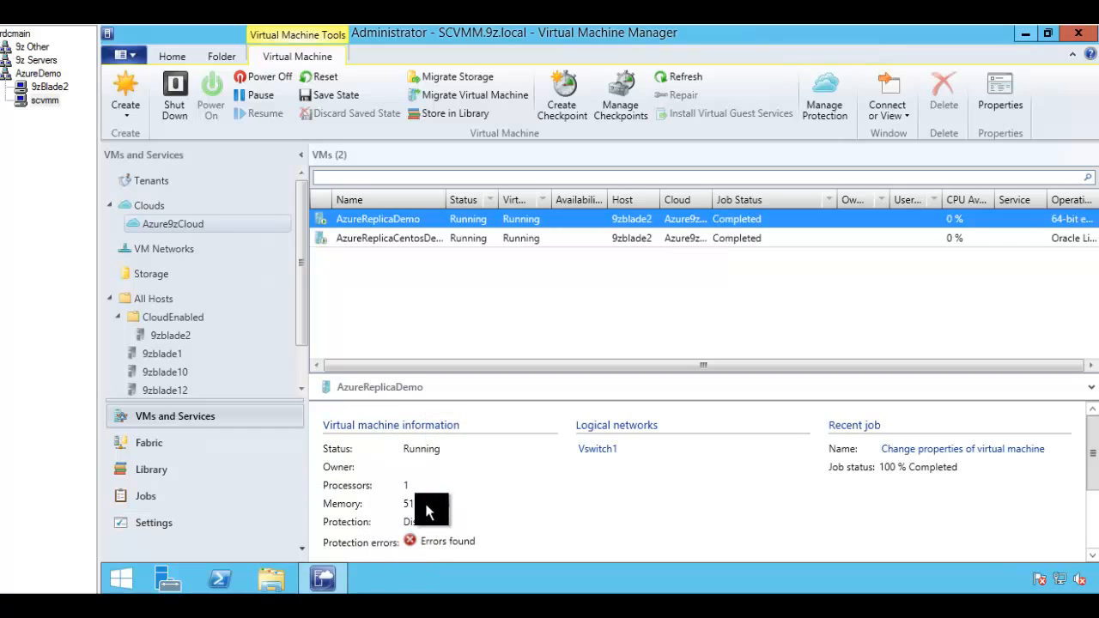
Step: Compare AzureReplicaDemo's and AzureReplicaCentosDemo's protection details in VMs and Services
click(498, 238)
click(513, 221)
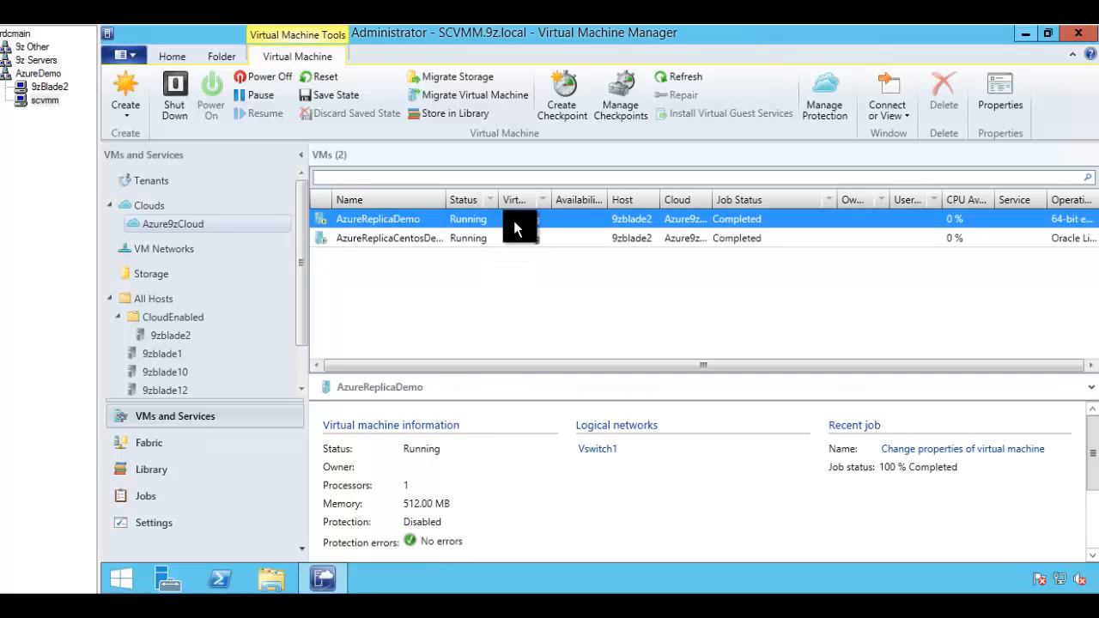
click(508, 240)
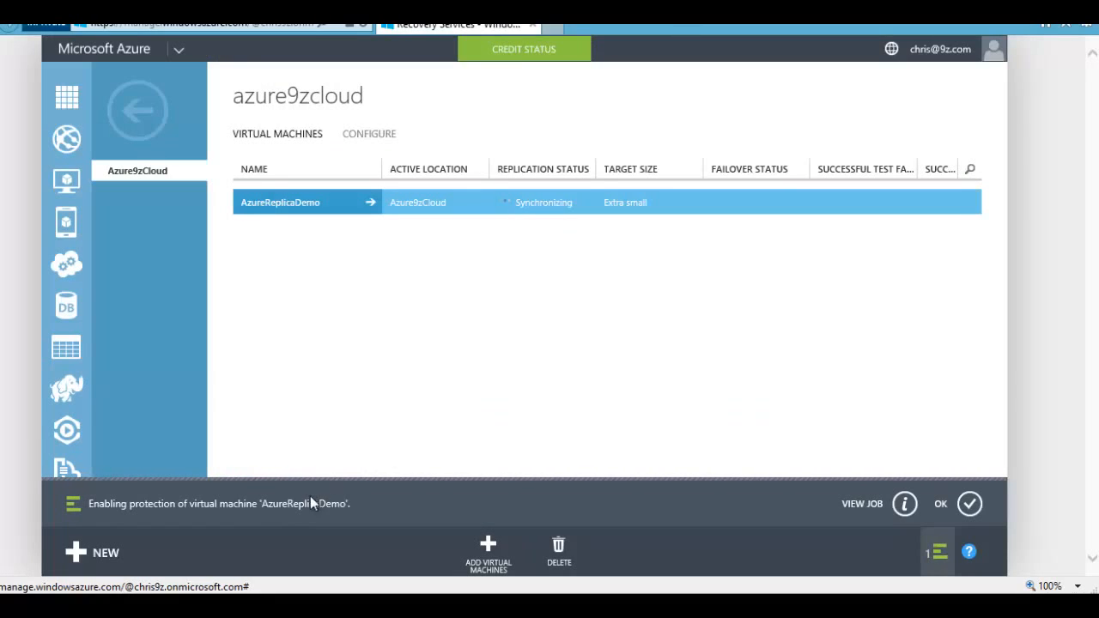
Step: View AzureReplicaDemo's enable-protection job steps, then the vault's full jobs list
click(880, 519)
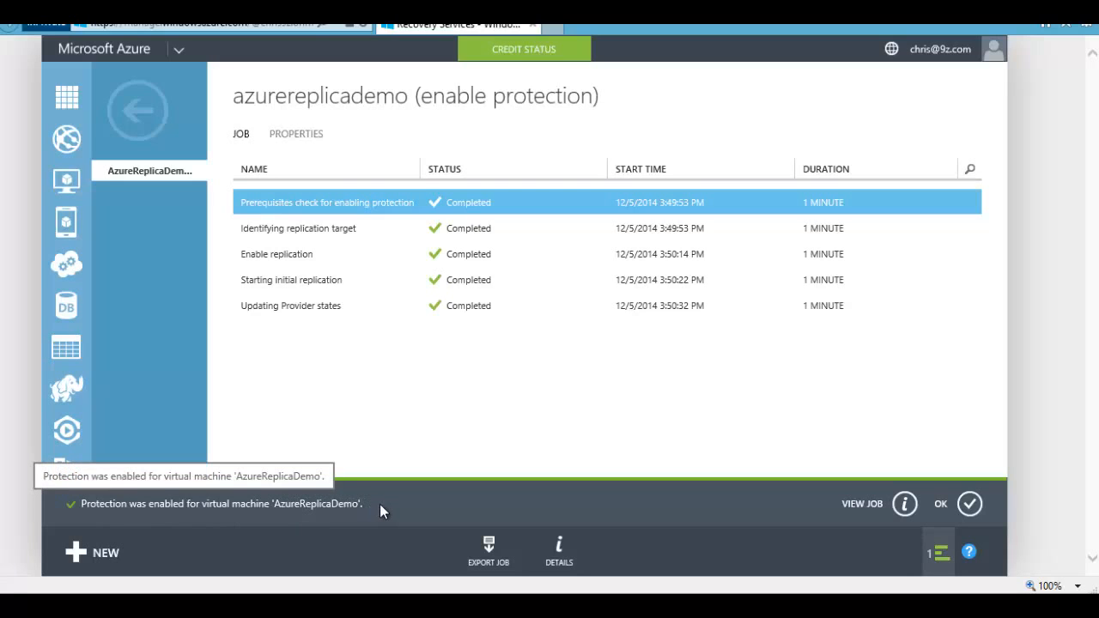
click(906, 506)
drag(631, 330, 681, 336)
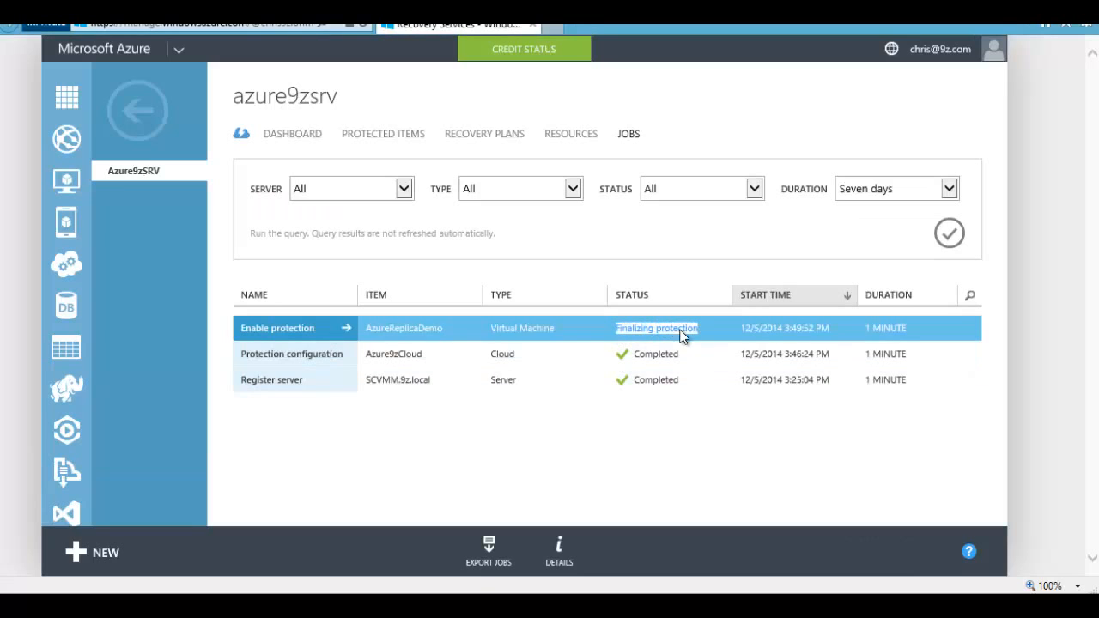
click(664, 428)
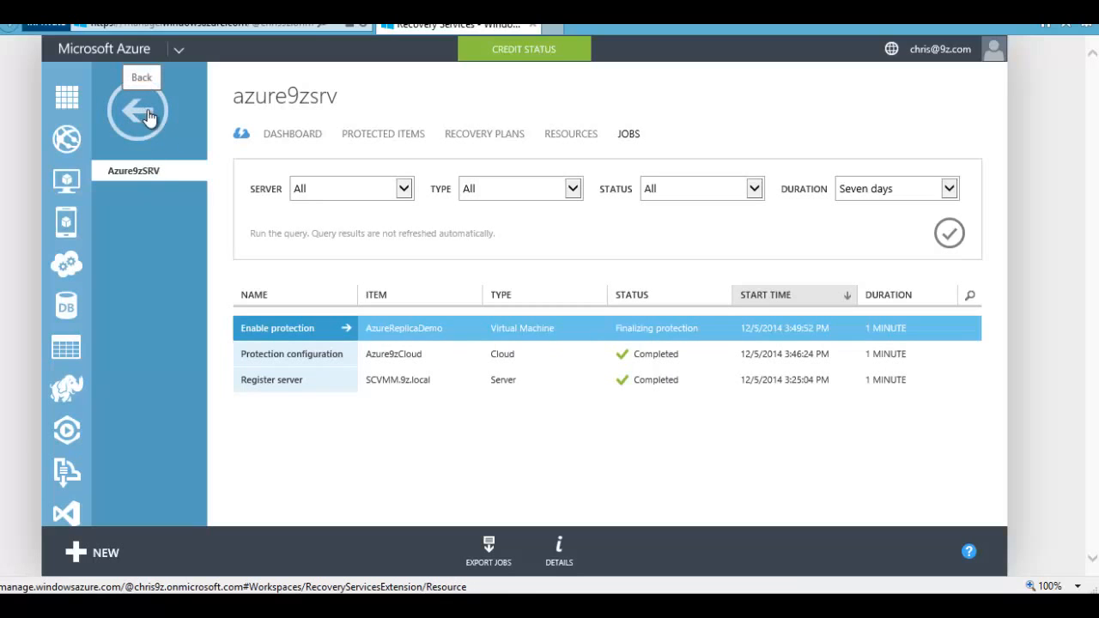
Step: Check Azure9zCloud's Microsoft Azure target and AzureReplicaDemo's properties, then switch to Virtual Machine Manager
click(371, 140)
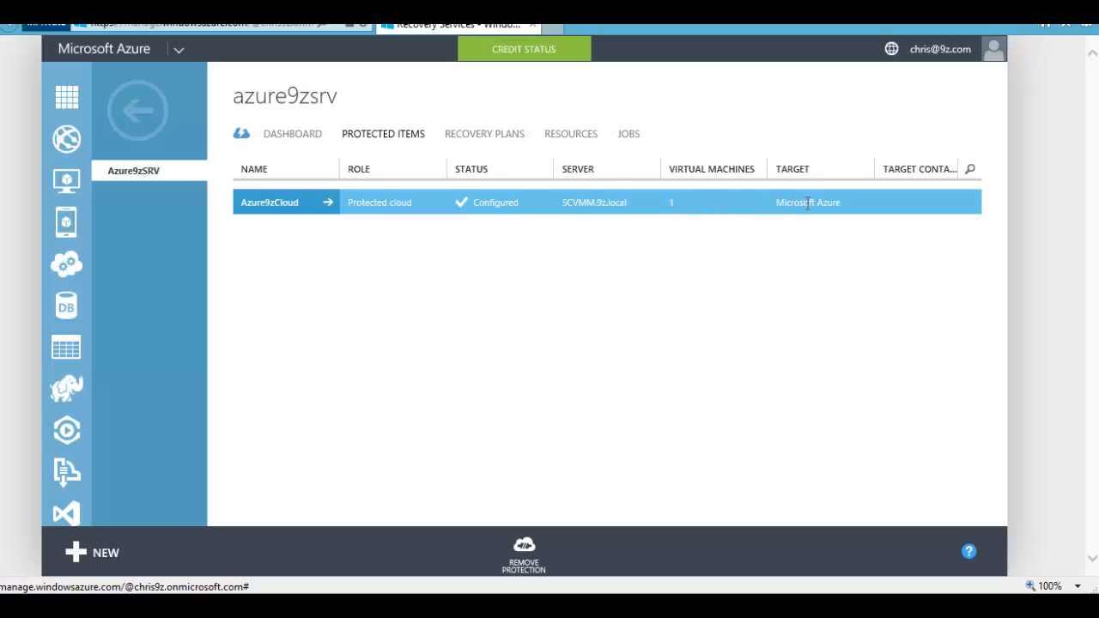
drag(838, 203, 787, 209)
click(262, 205)
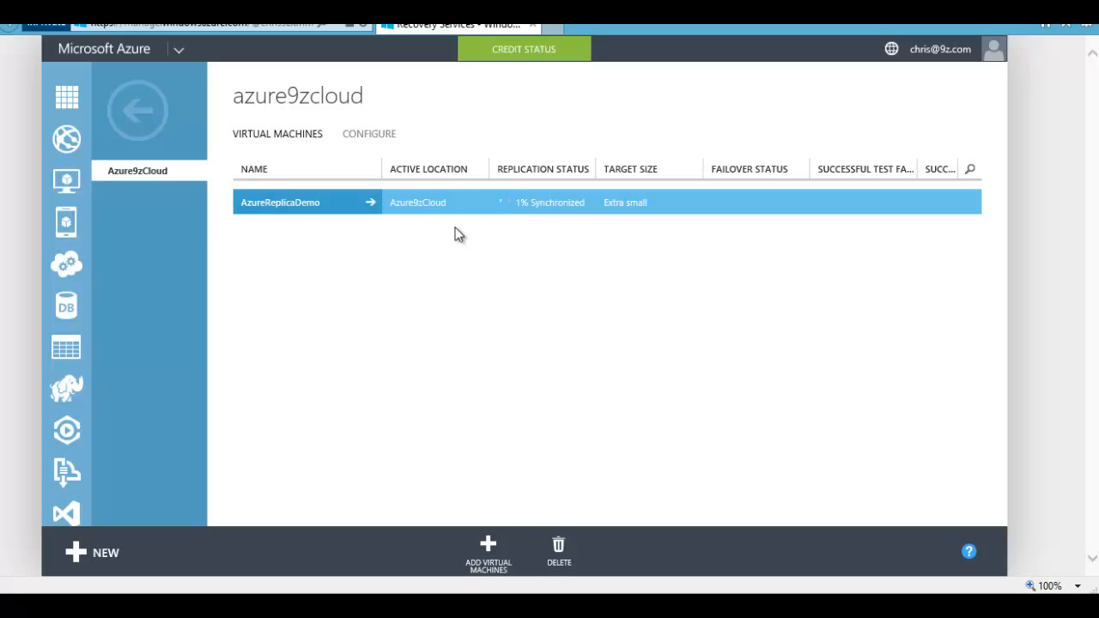
drag(395, 203, 431, 203)
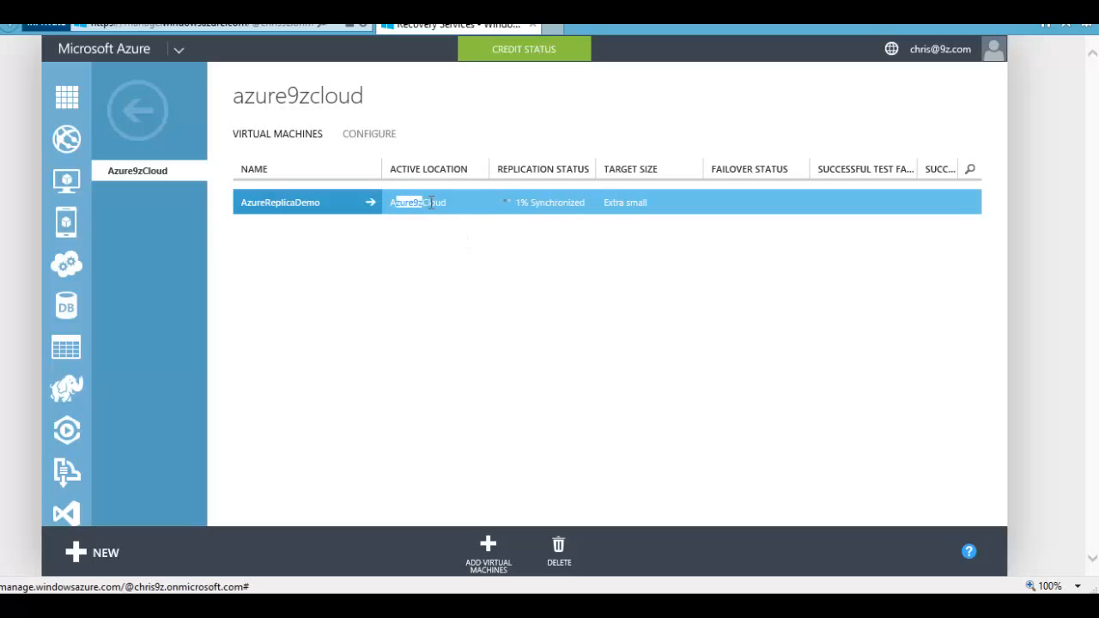
click(277, 209)
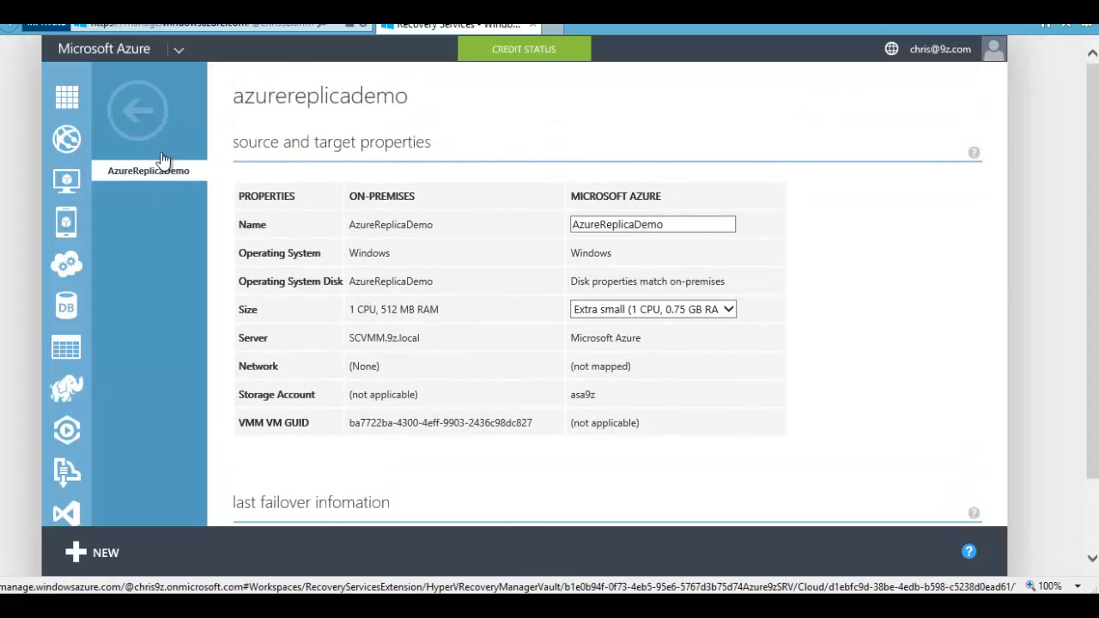
click(137, 110)
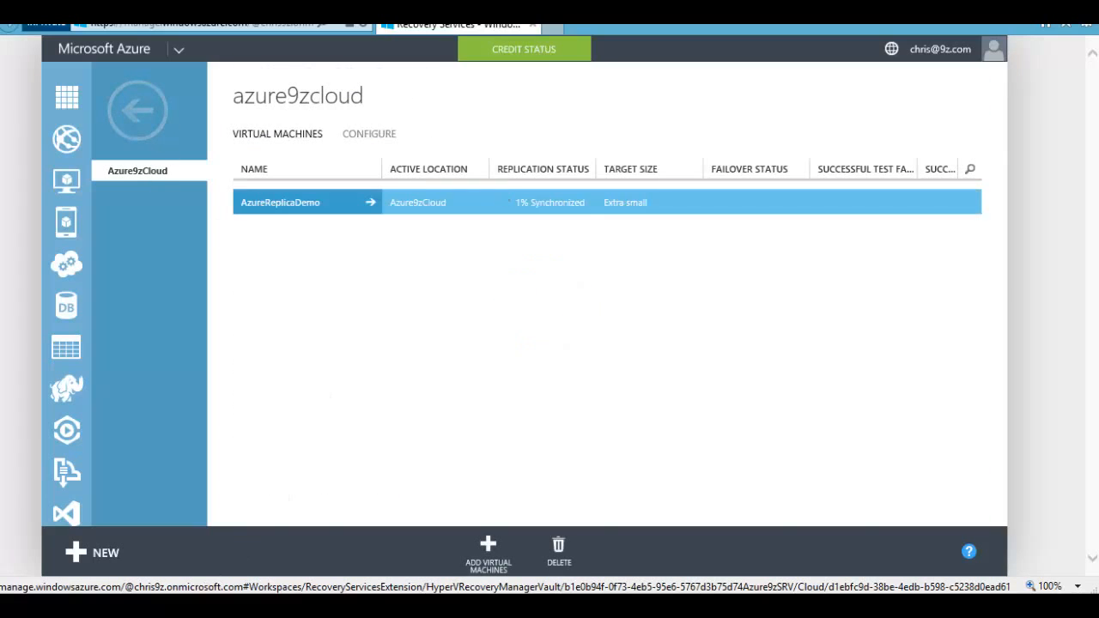
click(247, 553)
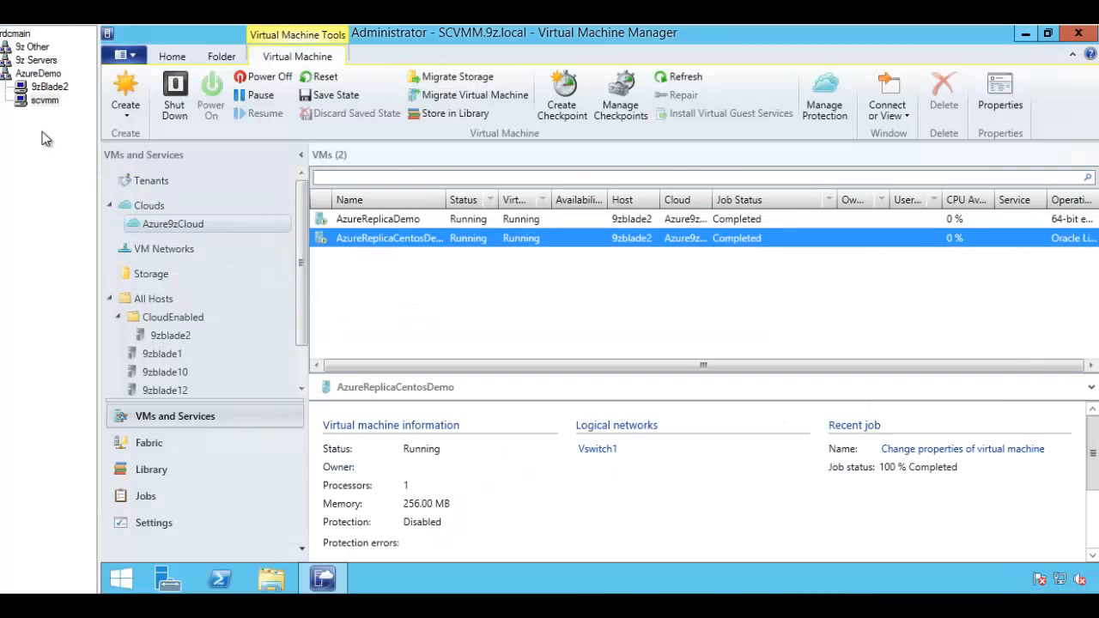
Step: In Hyper-V Manager on 9zBlade2, check AzureReplicaDemo's initial replication to Azure
click(49, 87)
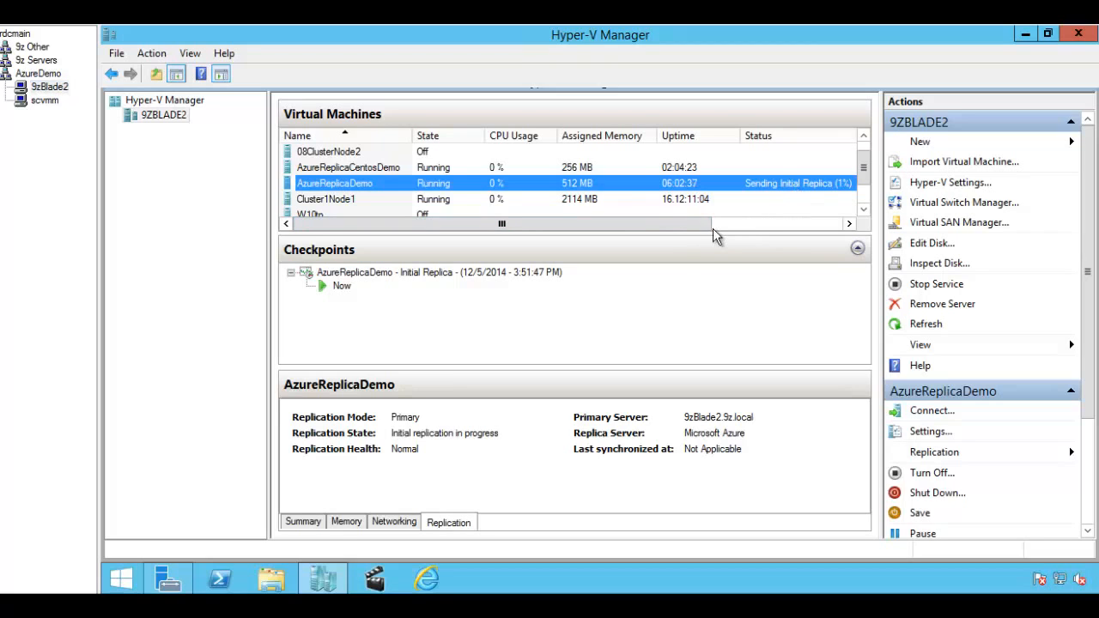
drag(667, 225, 712, 225)
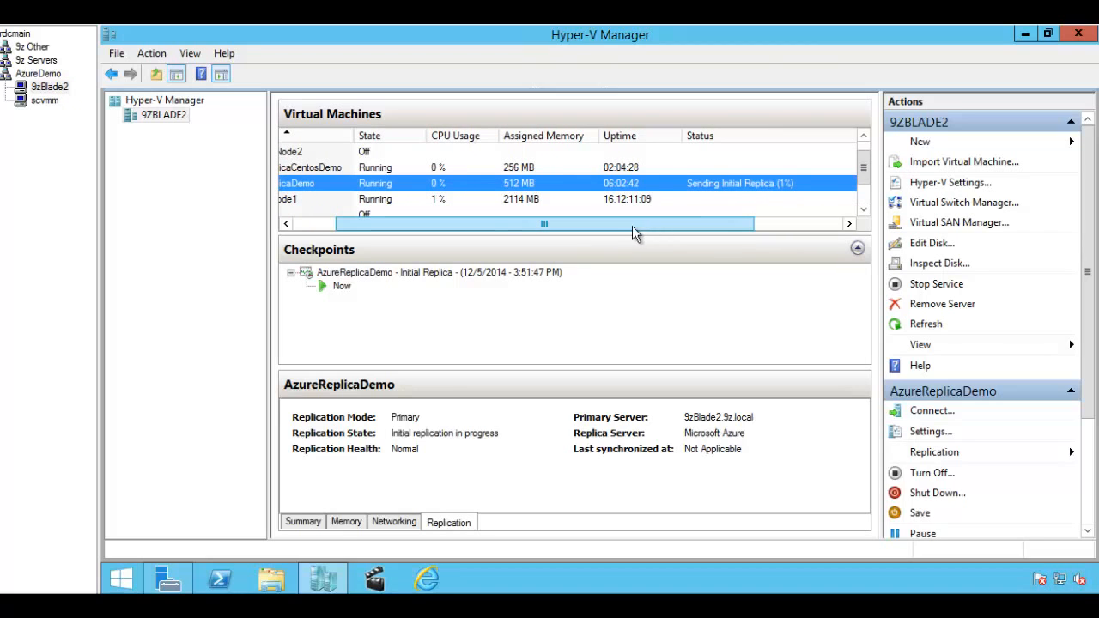
drag(633, 226, 652, 225)
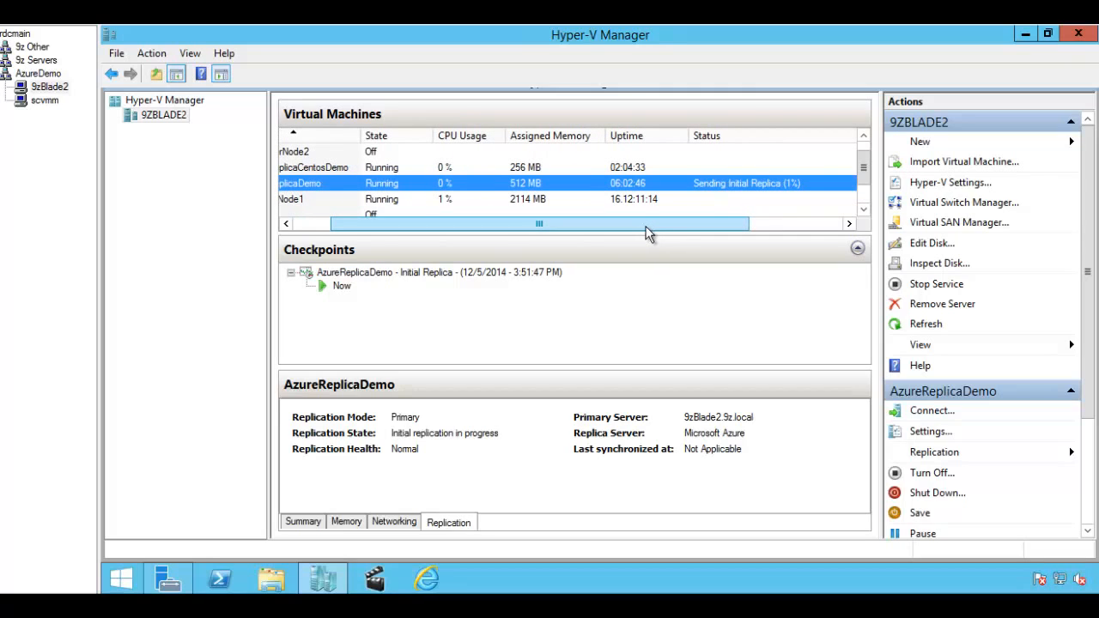
drag(649, 232, 524, 233)
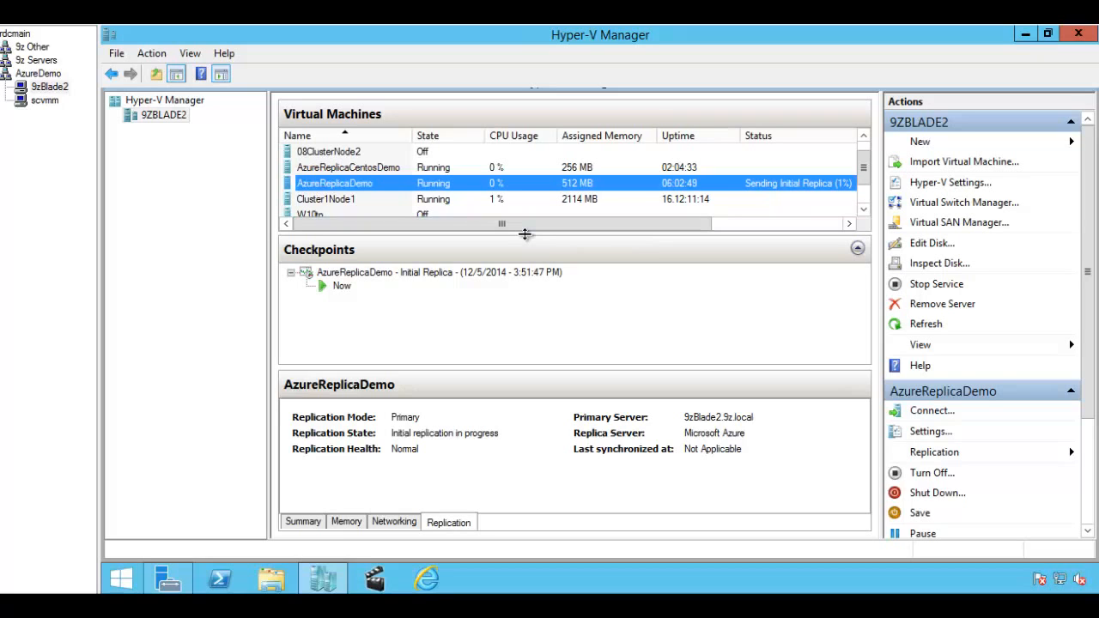
Step: On the scvmm console, view AzureReplicaDemo's details and protection status
click(41, 101)
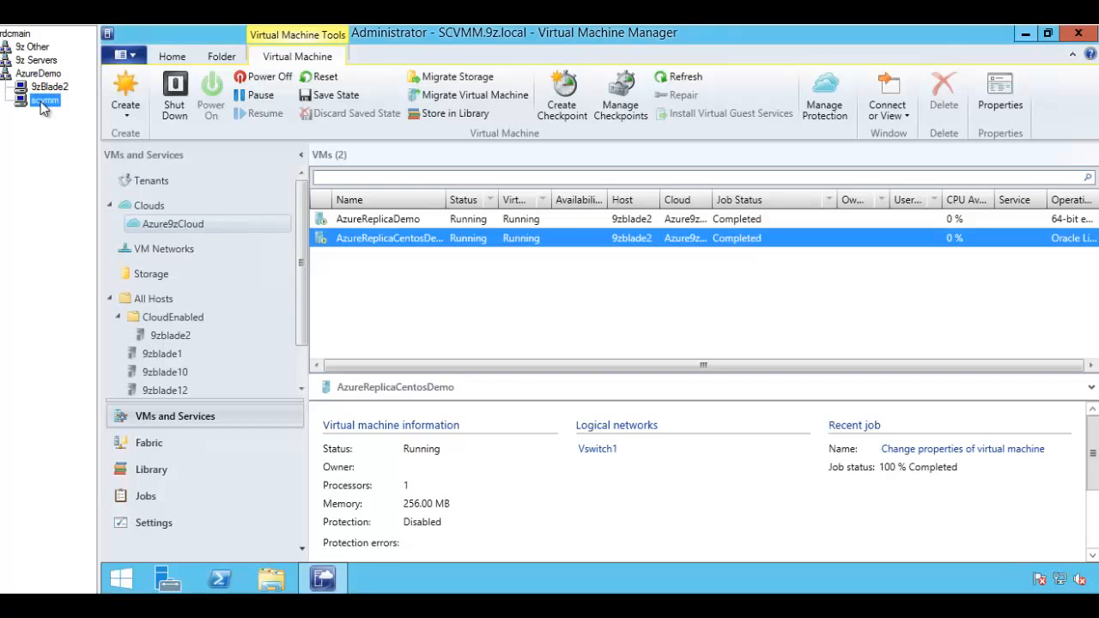
click(403, 219)
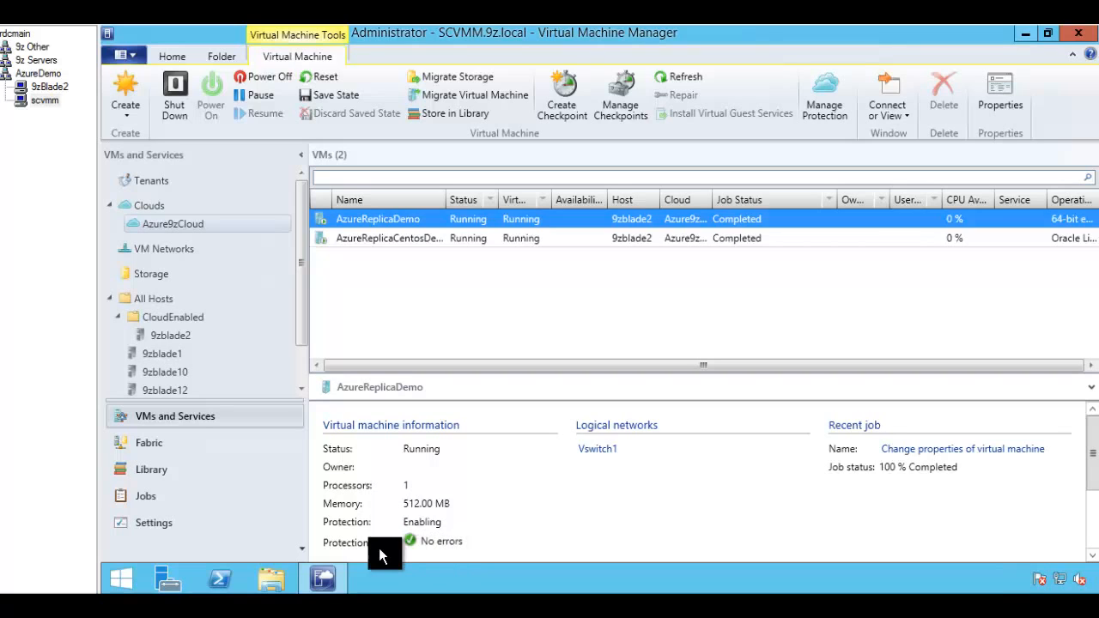
click(456, 550)
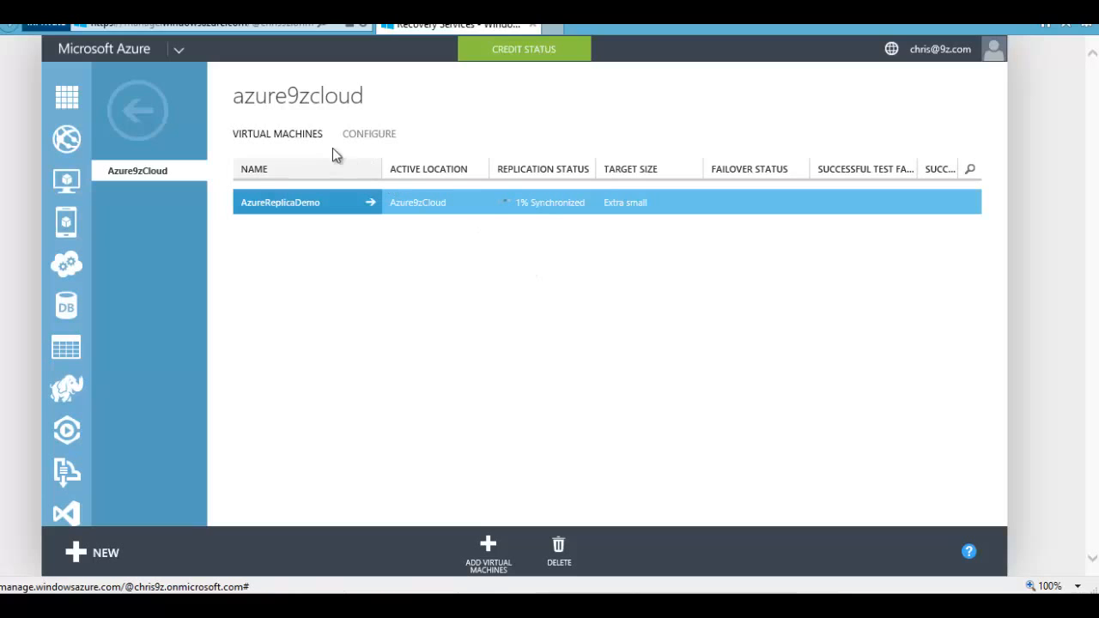
Step: Add AzureReplicaCentosDemo to Azure9zCloud's protected machines with operating system Linux
click(147, 124)
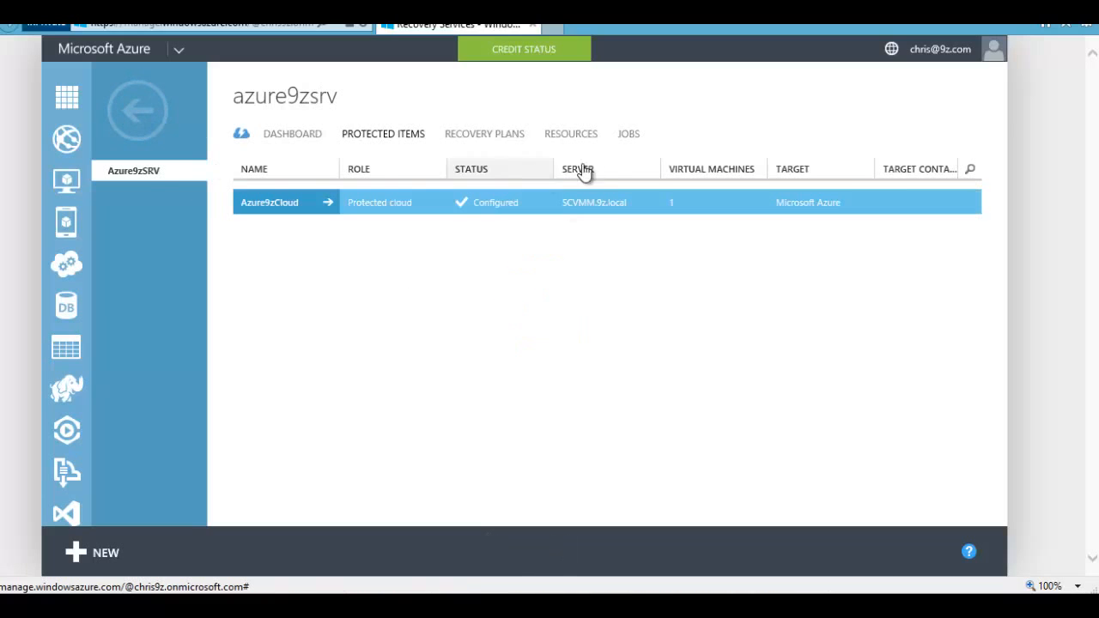
click(275, 204)
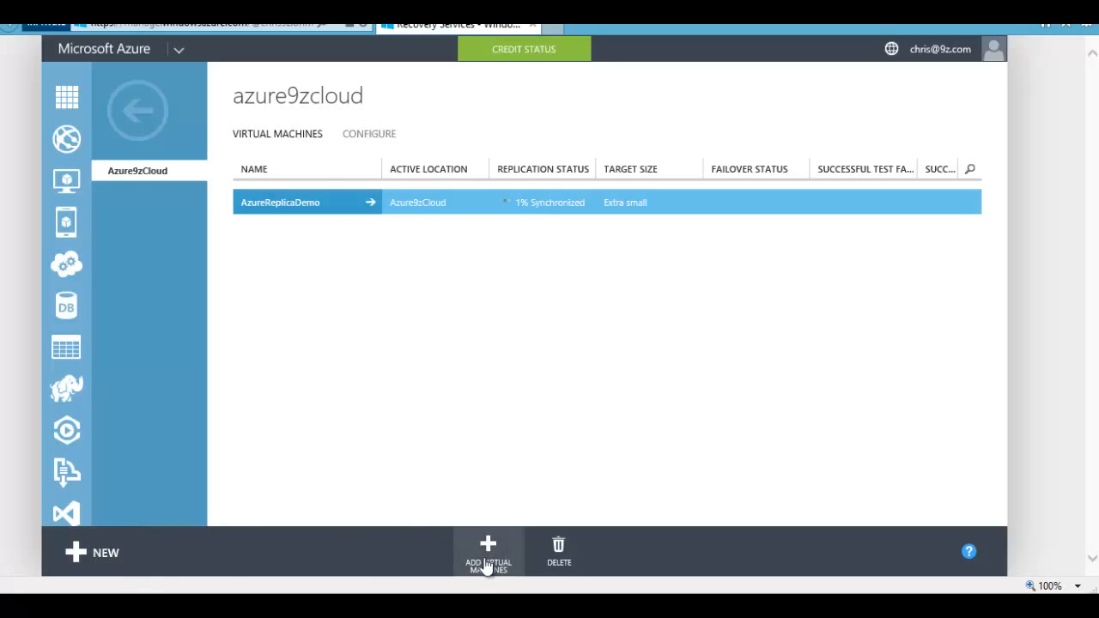
click(488, 548)
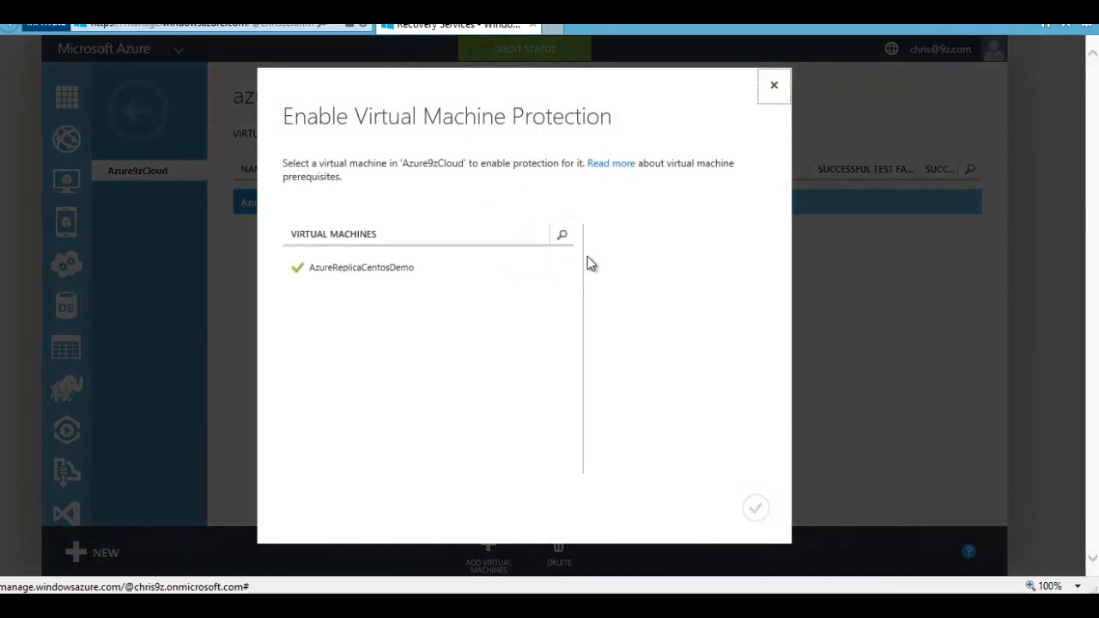
click(335, 271)
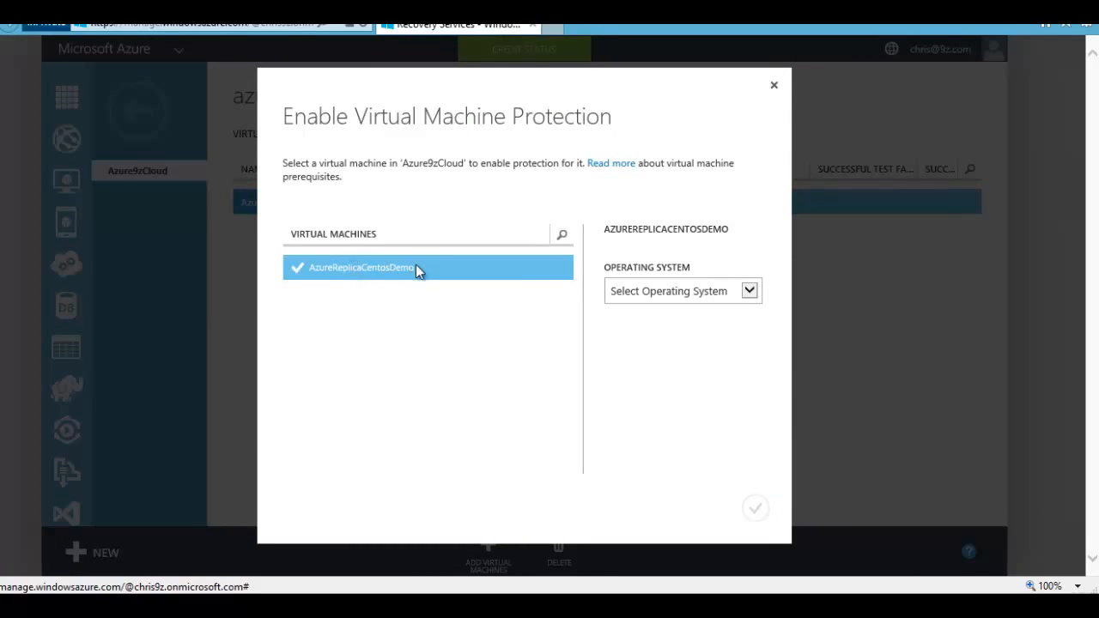
drag(417, 268, 324, 267)
click(362, 284)
drag(402, 268, 324, 261)
click(725, 290)
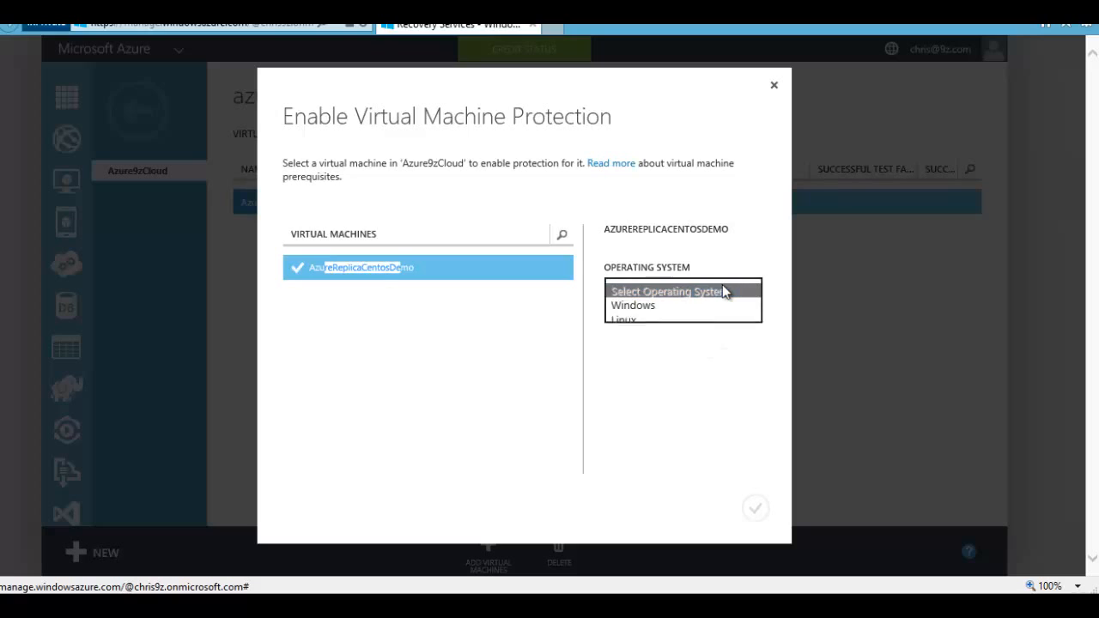
click(656, 327)
click(755, 509)
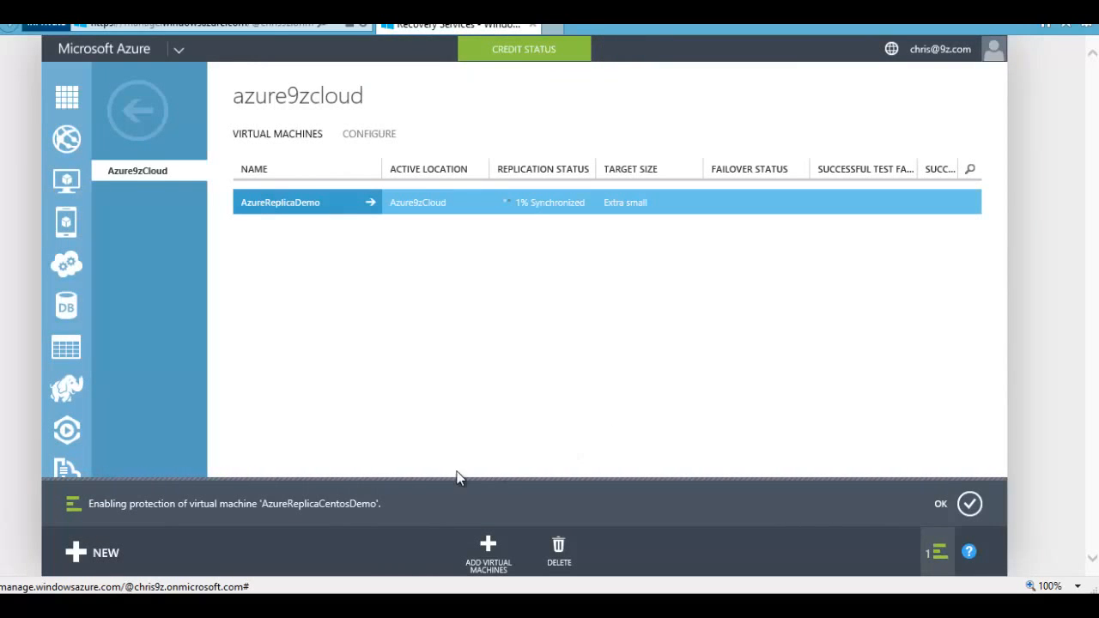
Step: Open AzureReplicaCentosDemo's Enable protection job from the azure9zsrv jobs list
drag(272, 509, 410, 526)
click(969, 504)
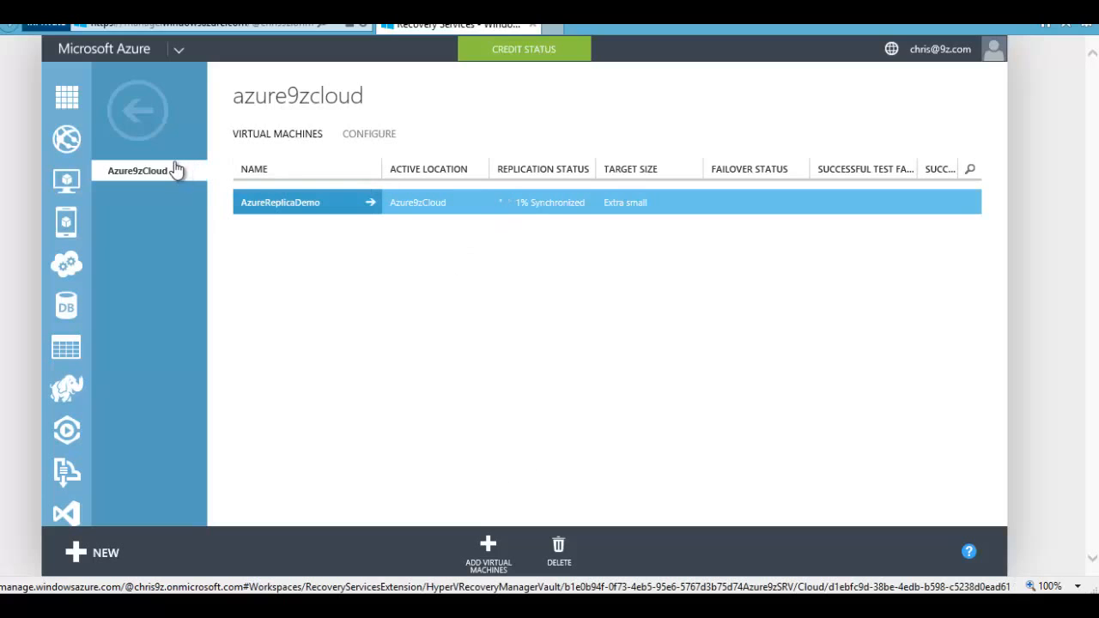
click(140, 110)
click(631, 139)
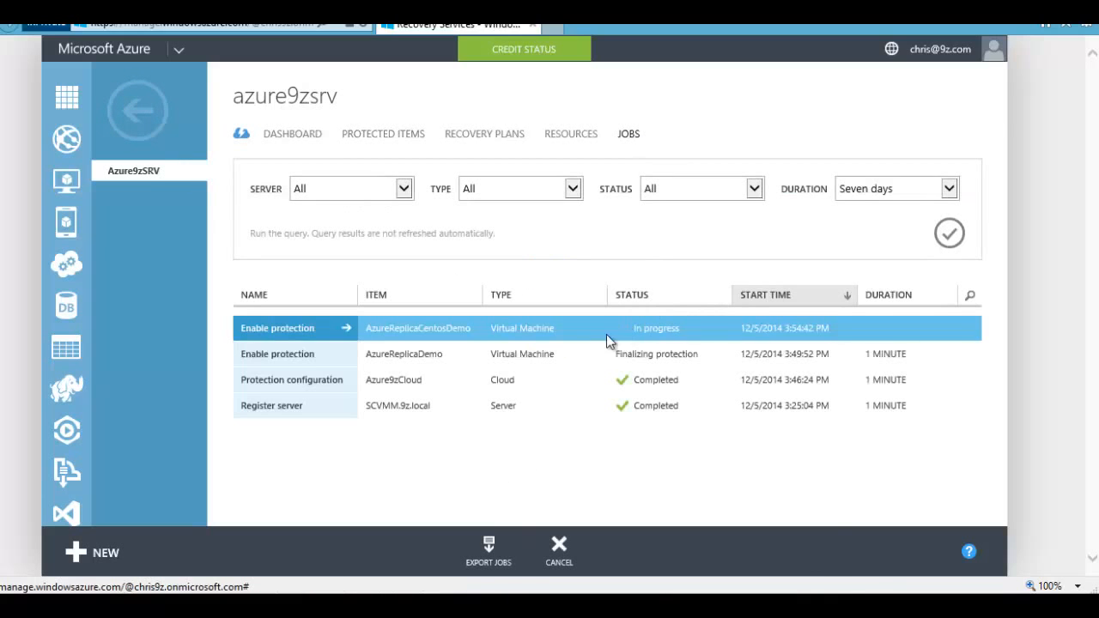
click(302, 331)
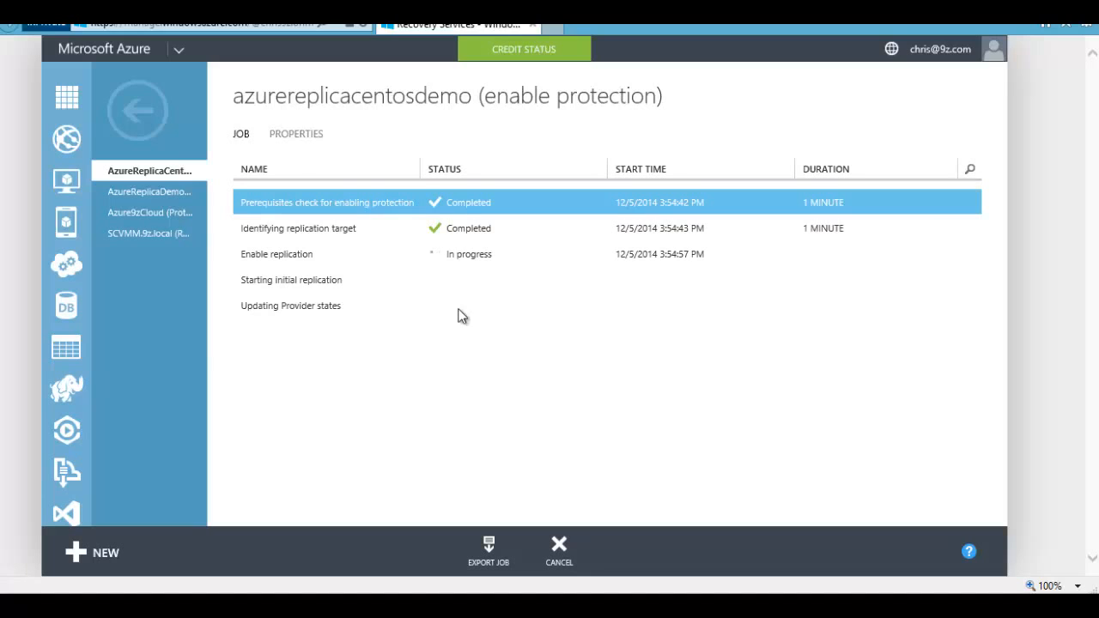
Step: Review the job's completed, in-progress and pending steps and its properties, then return
drag(281, 203, 350, 212)
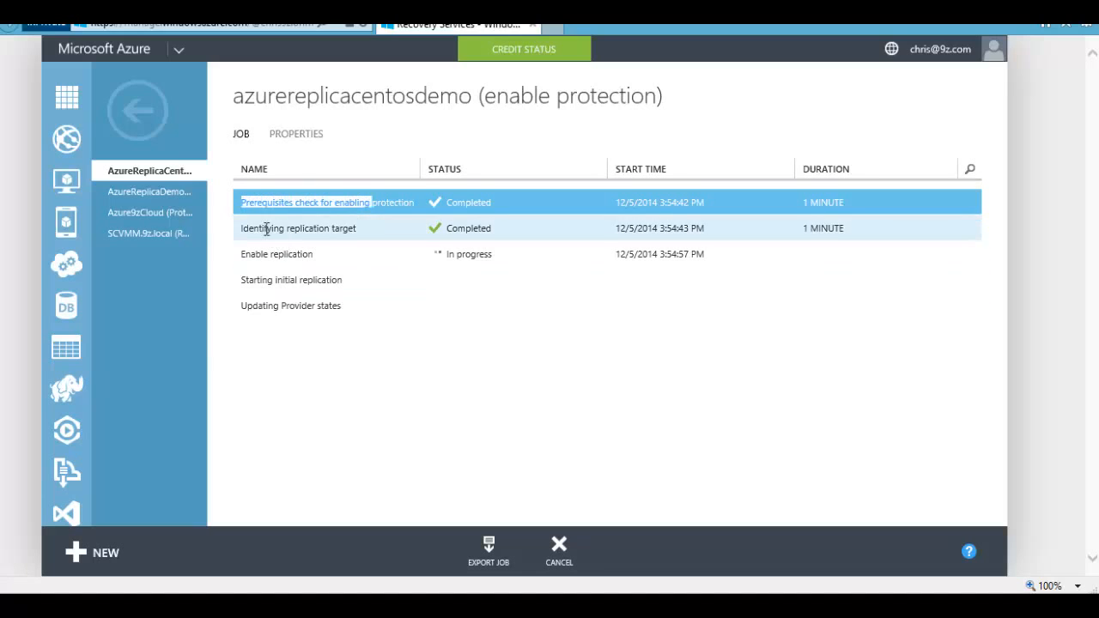
drag(266, 229, 349, 236)
click(251, 253)
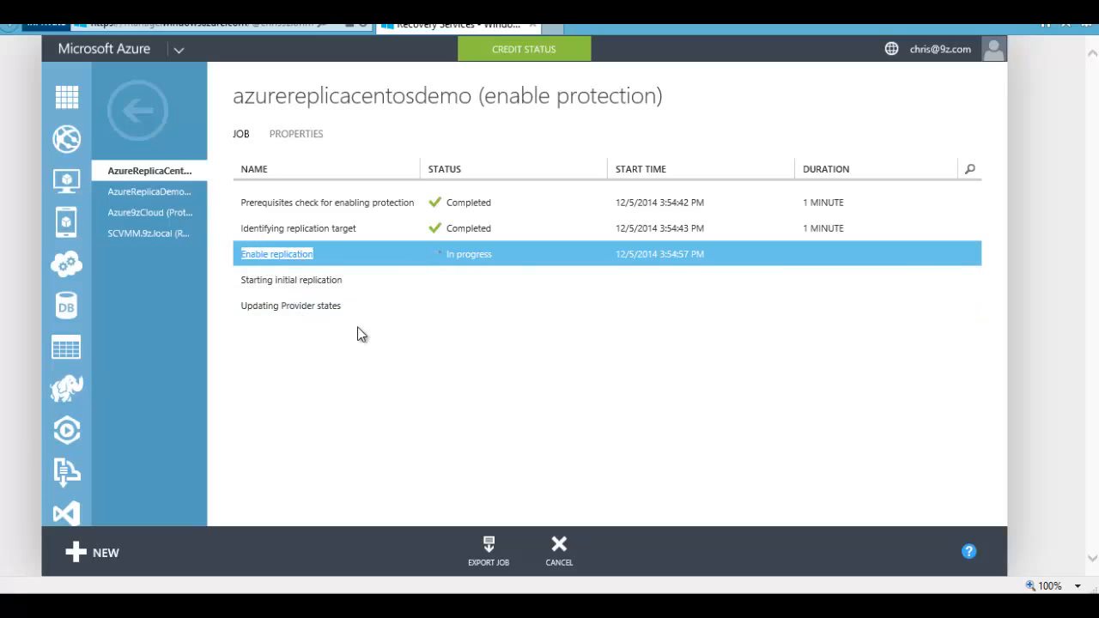
click(258, 279)
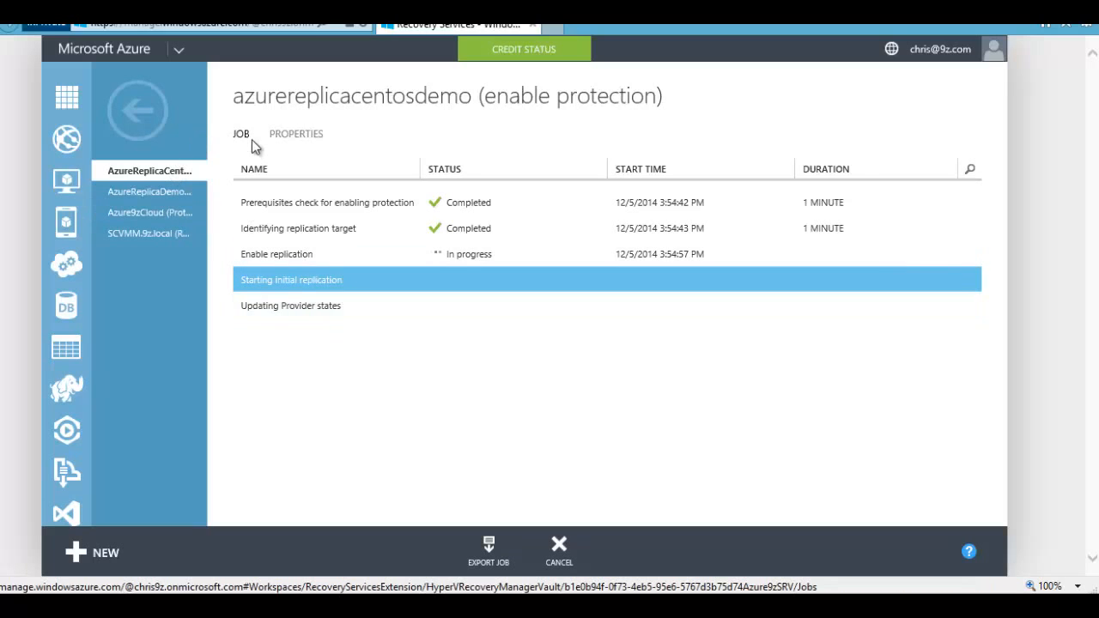
click(304, 140)
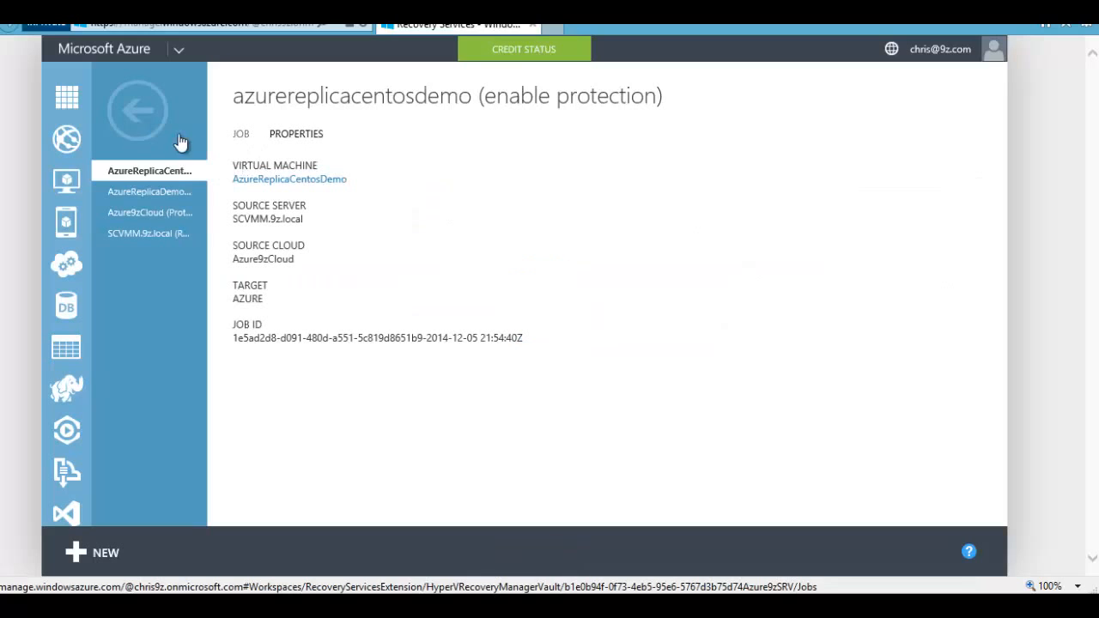
click(147, 127)
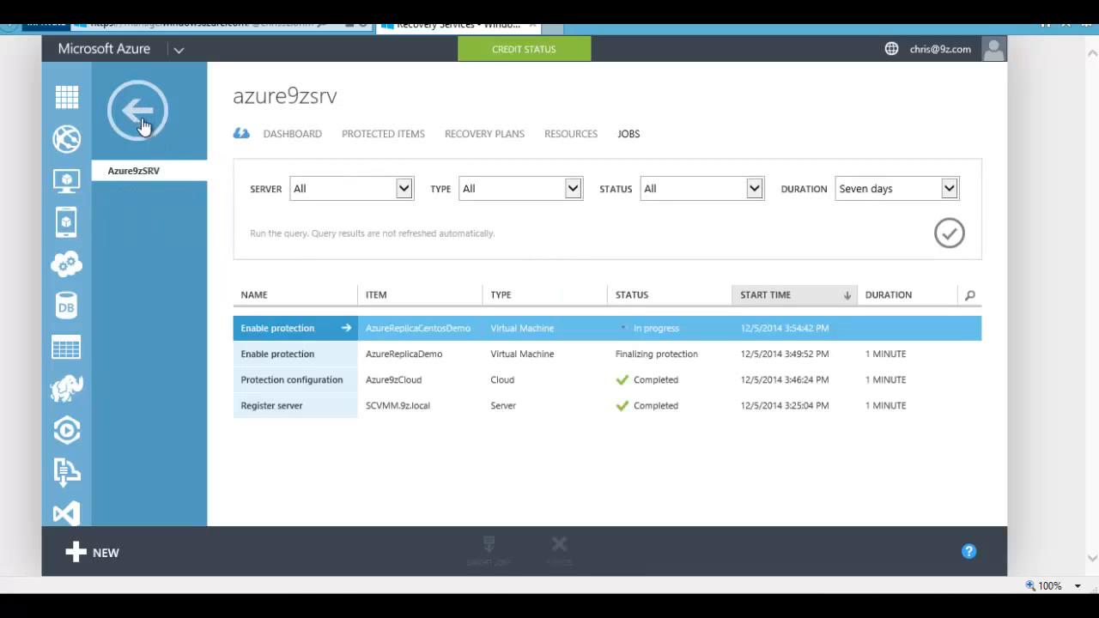
Step: Glance at AzureReplicaDemo's job, then open Azure9zCloud's virtual machines from Protected Items
click(285, 359)
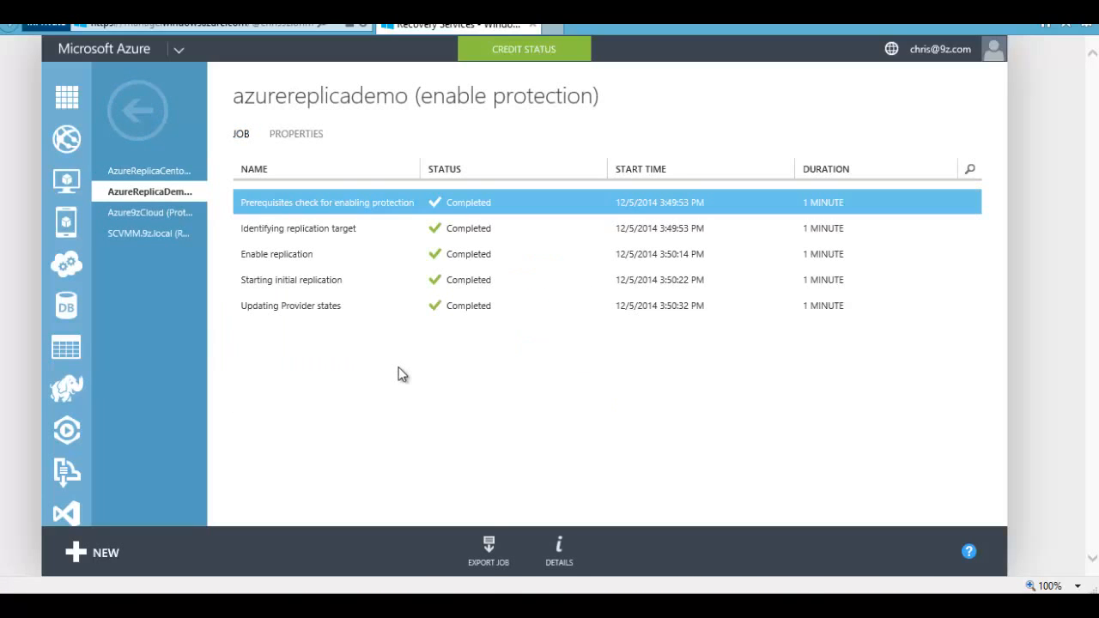
click(138, 110)
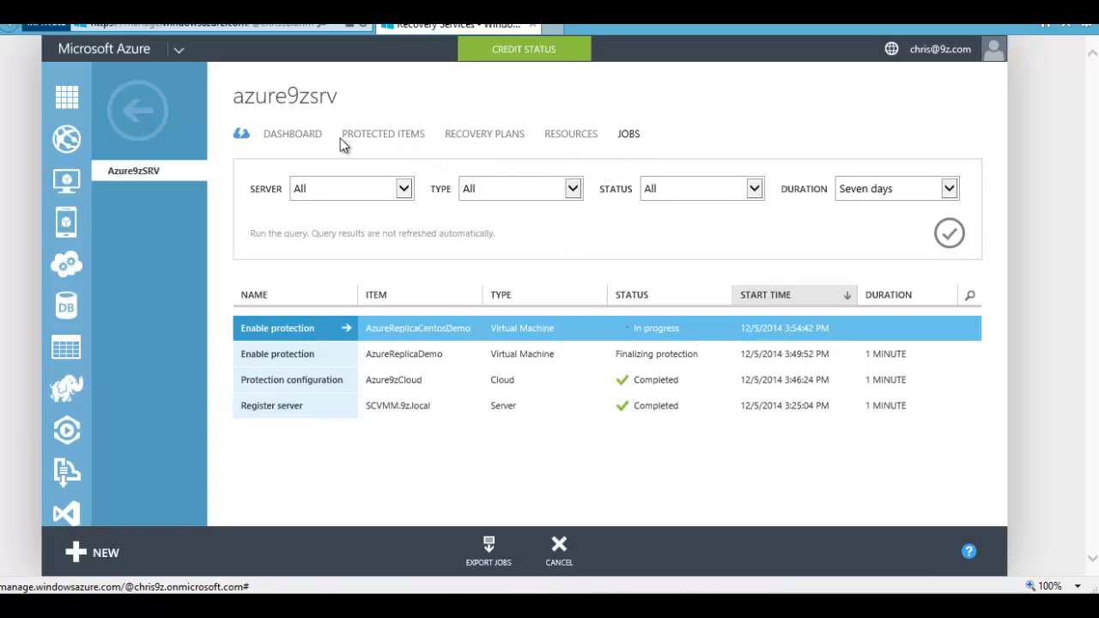
click(392, 140)
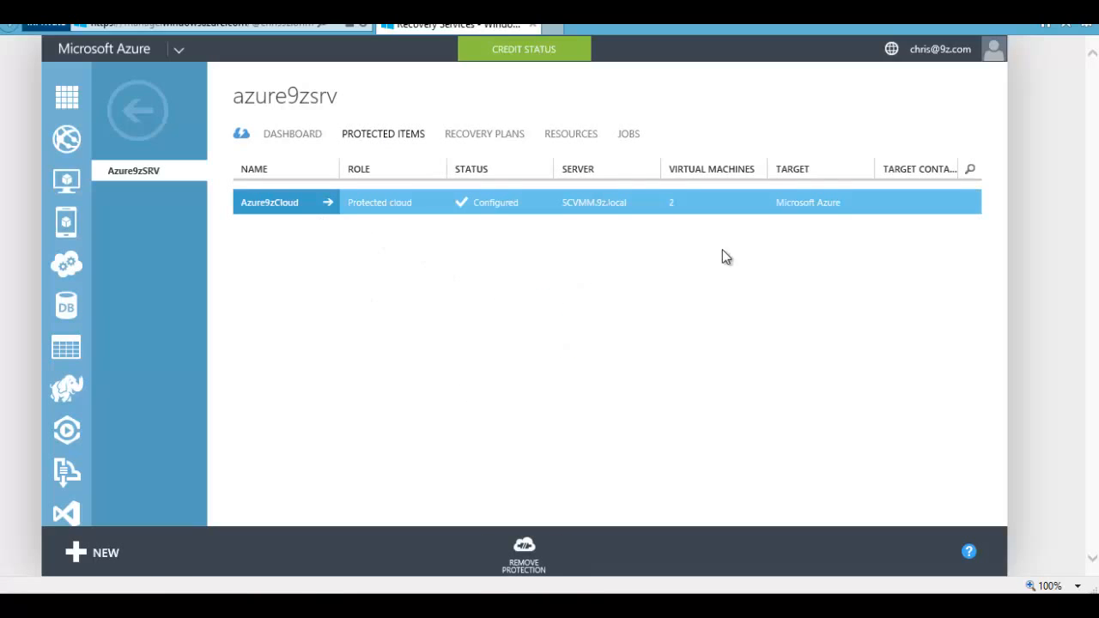
click(327, 202)
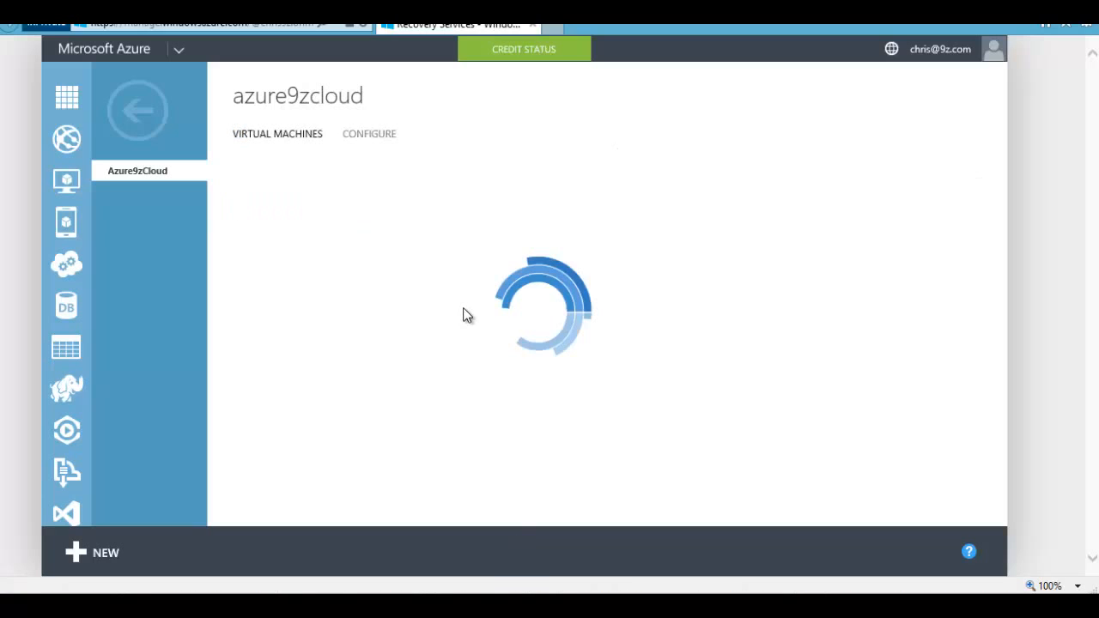
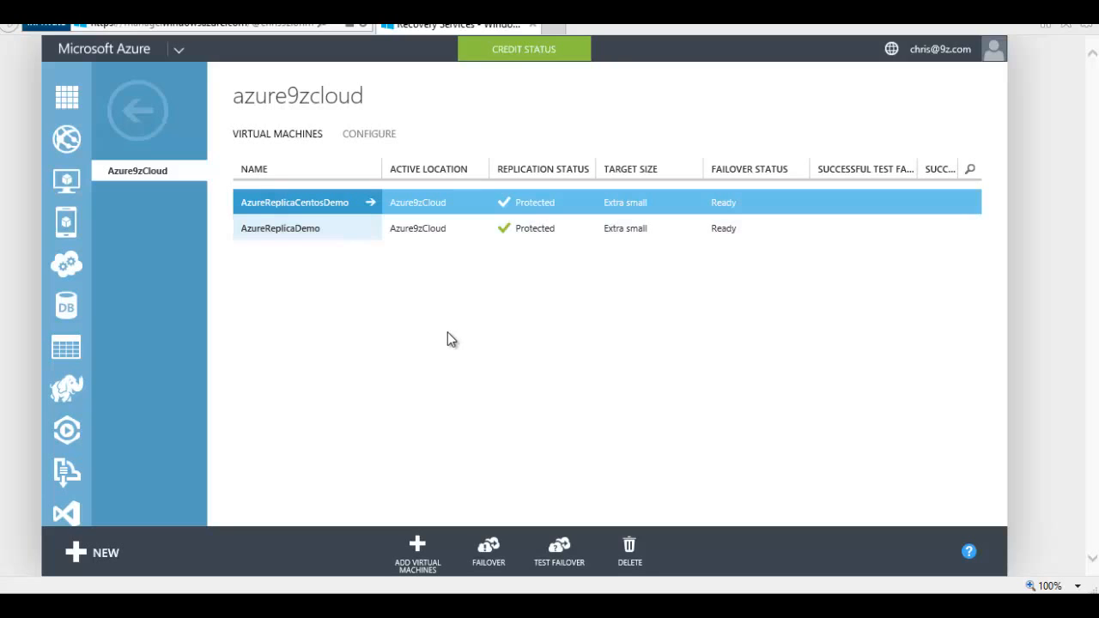
Step: Bring up the 9zBlade2 host's virtual machines in Hyper-V Manager and postpone the update restart
click(256, 586)
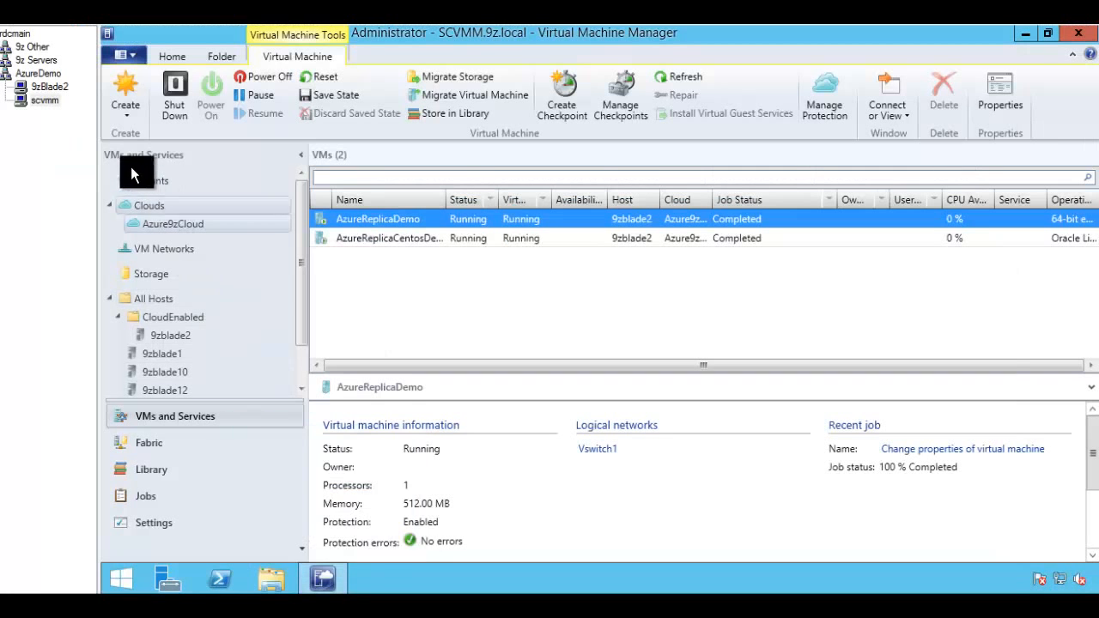
click(39, 87)
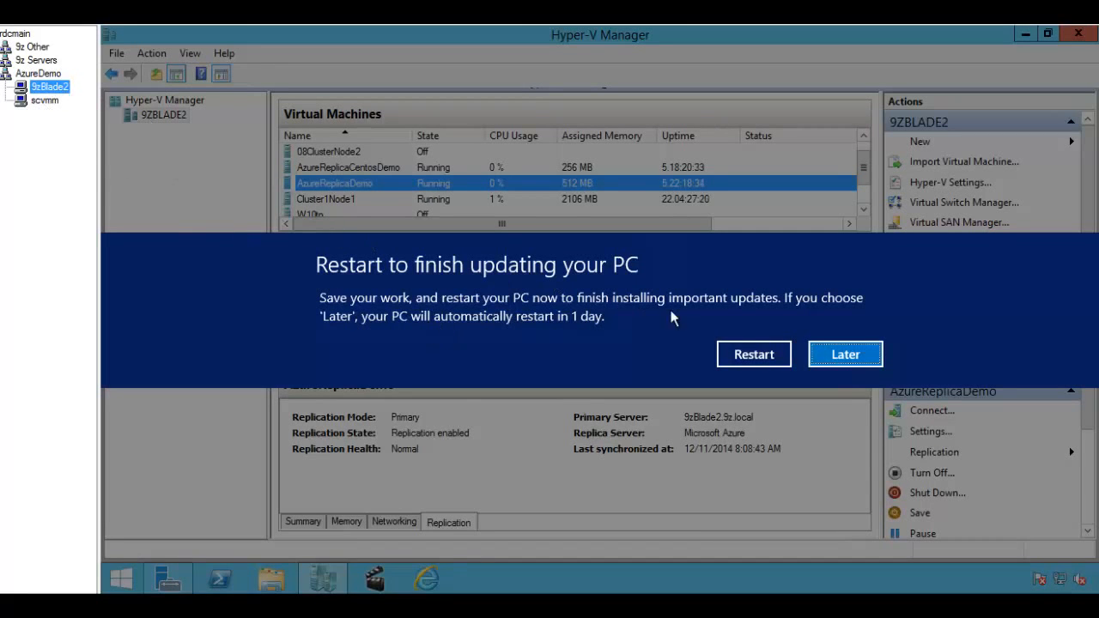
click(831, 359)
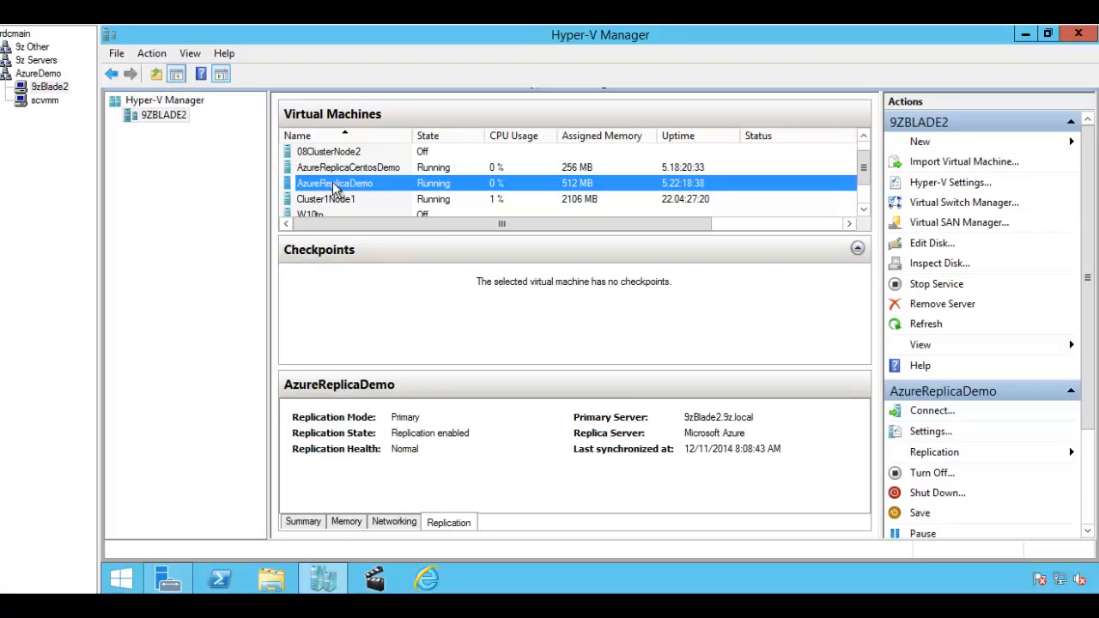
Step: Compare both replica VMs' details and widen the Replication Health column to confirm Normal health
click(348, 169)
click(350, 187)
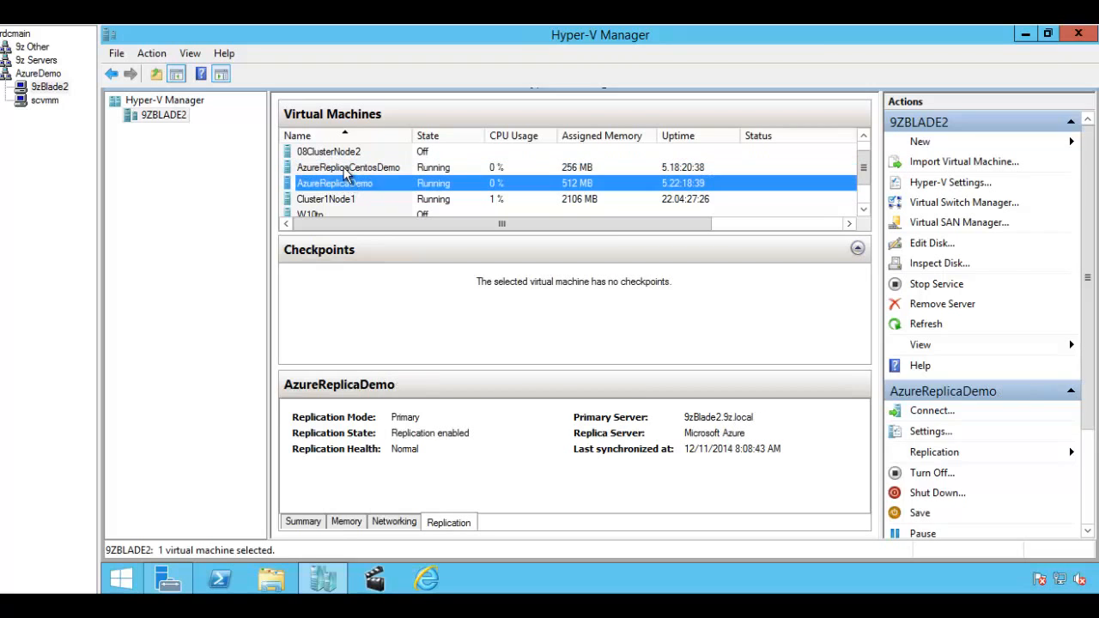
click(343, 169)
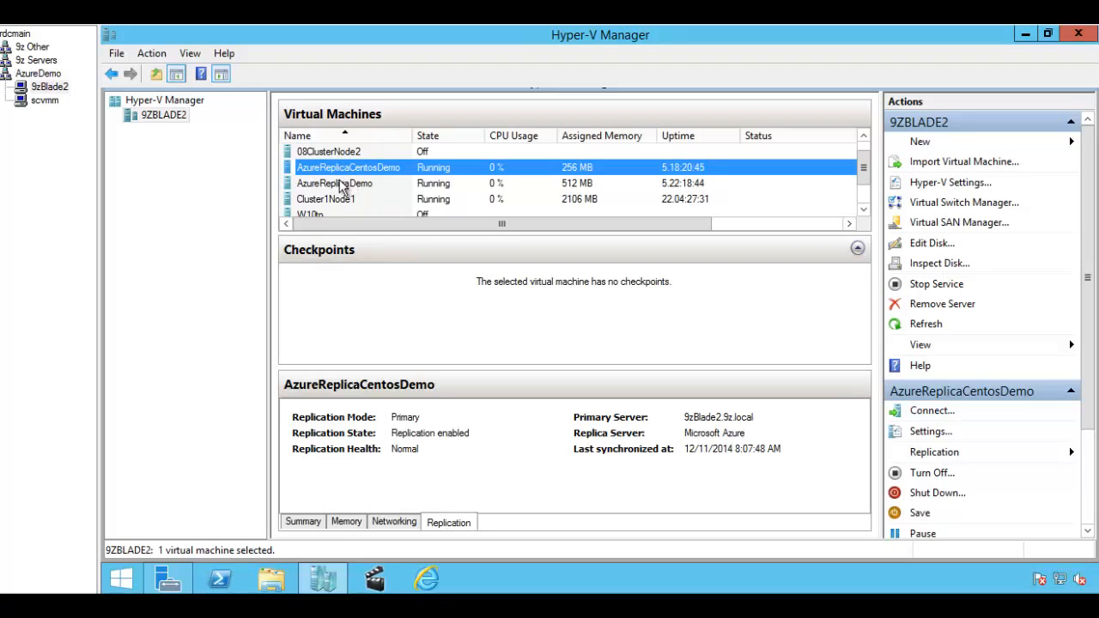
click(342, 182)
click(343, 170)
click(750, 225)
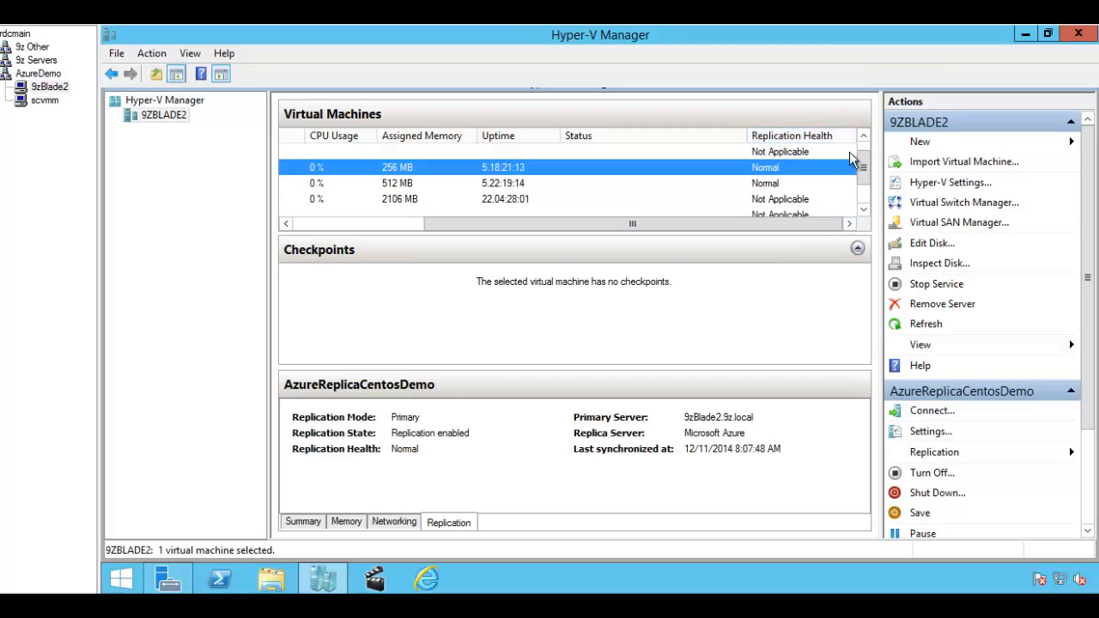
mouse_move(828, 134)
mouse_down()
mouse_move(770, 134)
mouse_move(854, 137)
mouse_up()
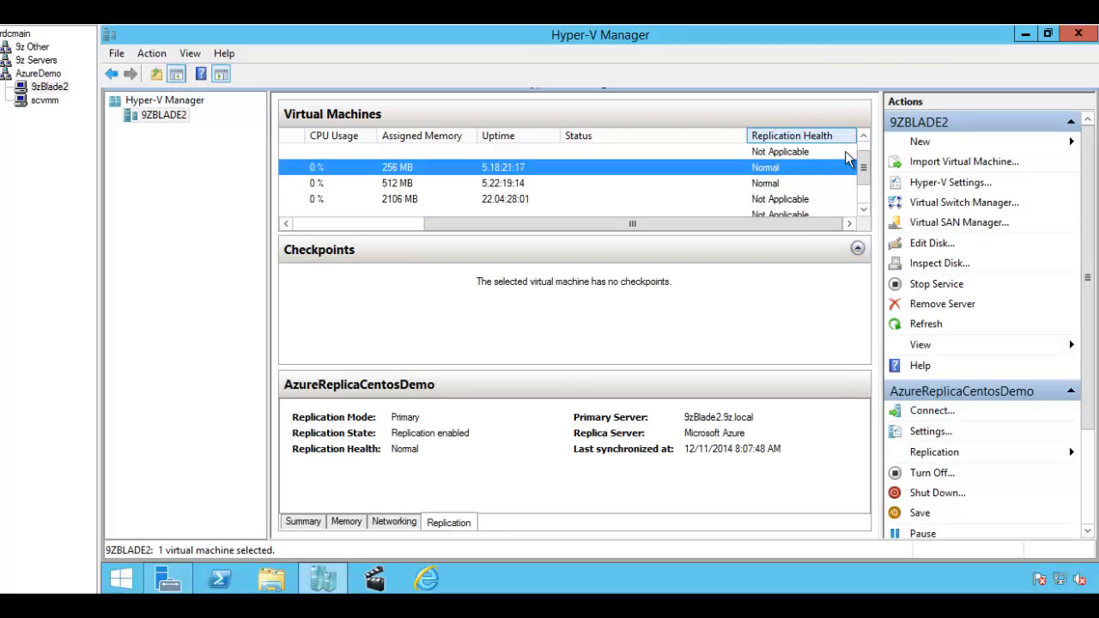
click(777, 187)
click(772, 172)
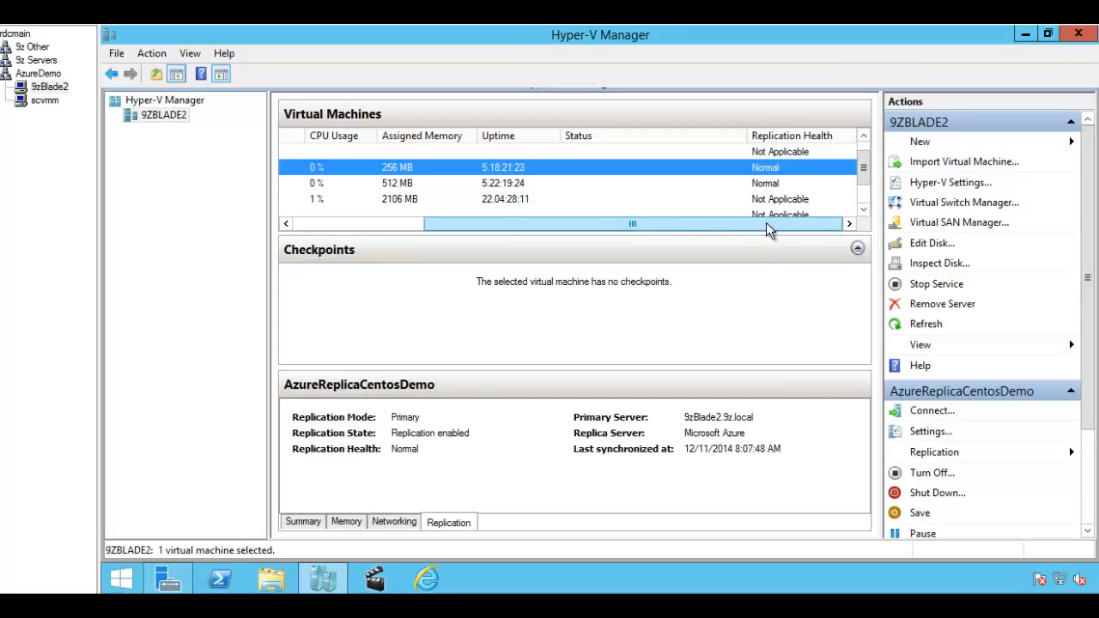
drag(770, 221, 594, 238)
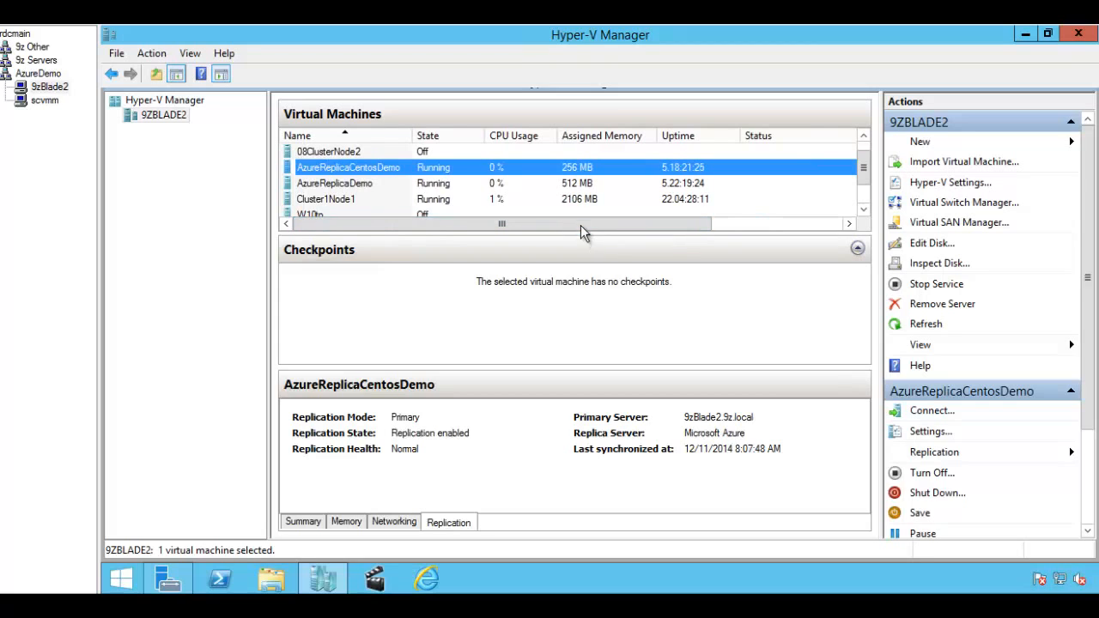
Step: Open AzureReplicaCentosDemo's Replication Health report (278 of 278 cycles successful) and move it fully into view
right_click(520, 166)
mouse_move(568, 222)
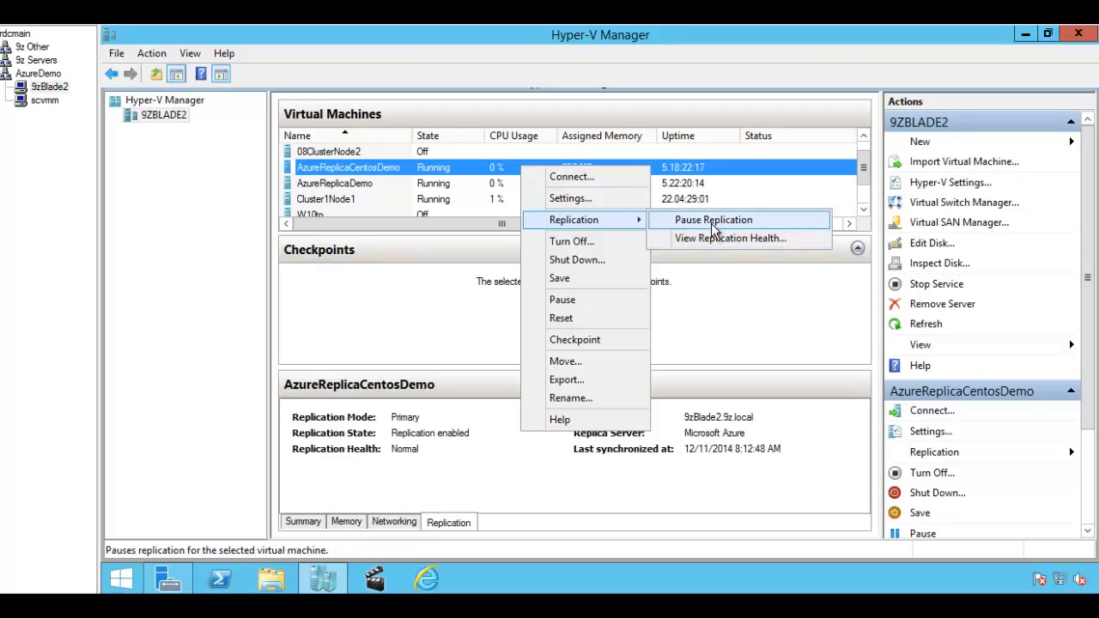
click(720, 240)
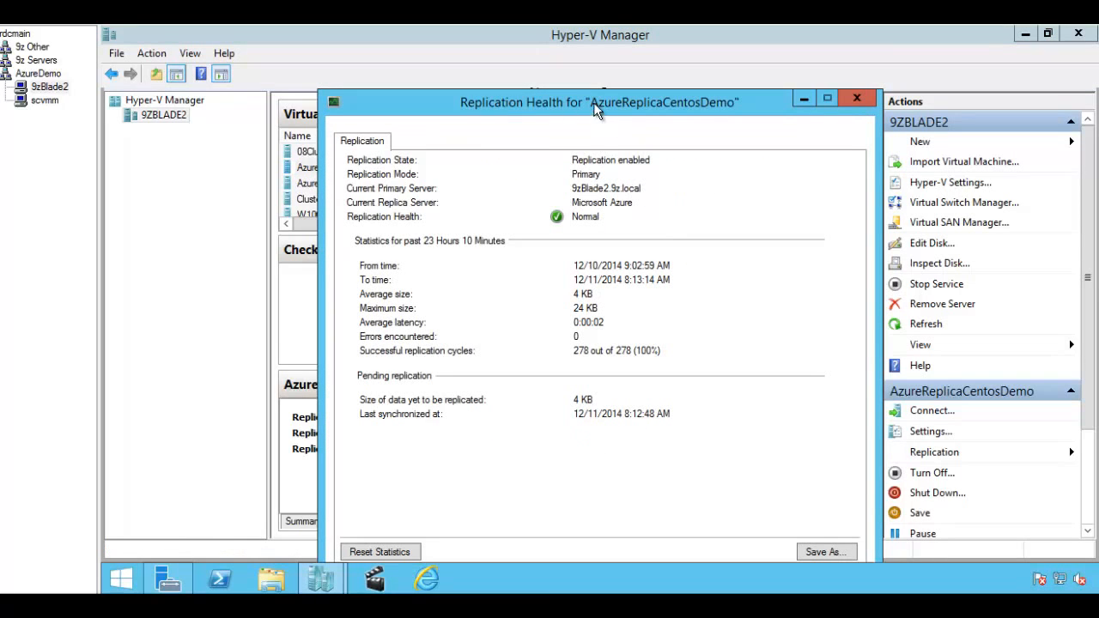
drag(593, 103, 576, 62)
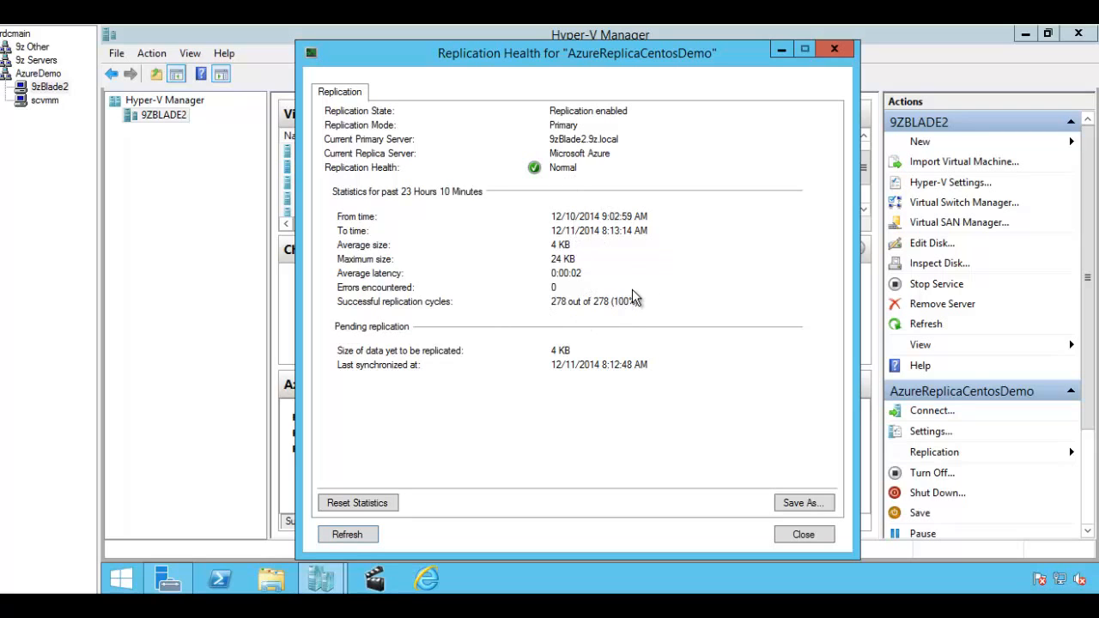
Step: Close the health report, then open and close AzureReplicaDemo's Virtual Machine Connection console
click(834, 52)
click(429, 185)
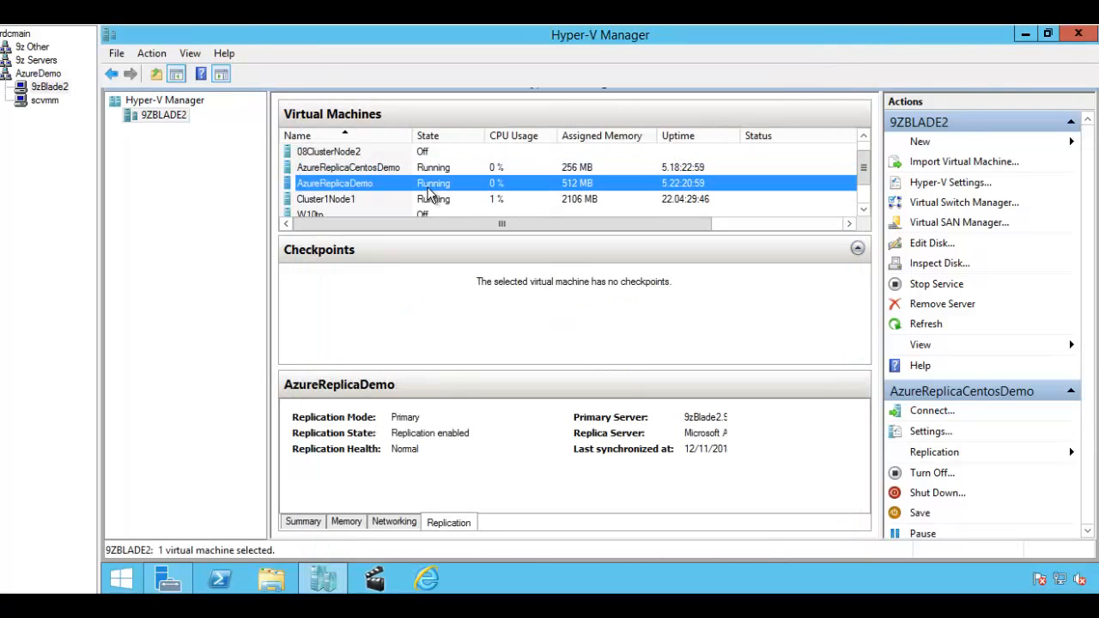
right_click(429, 191)
mouse_move(521, 241)
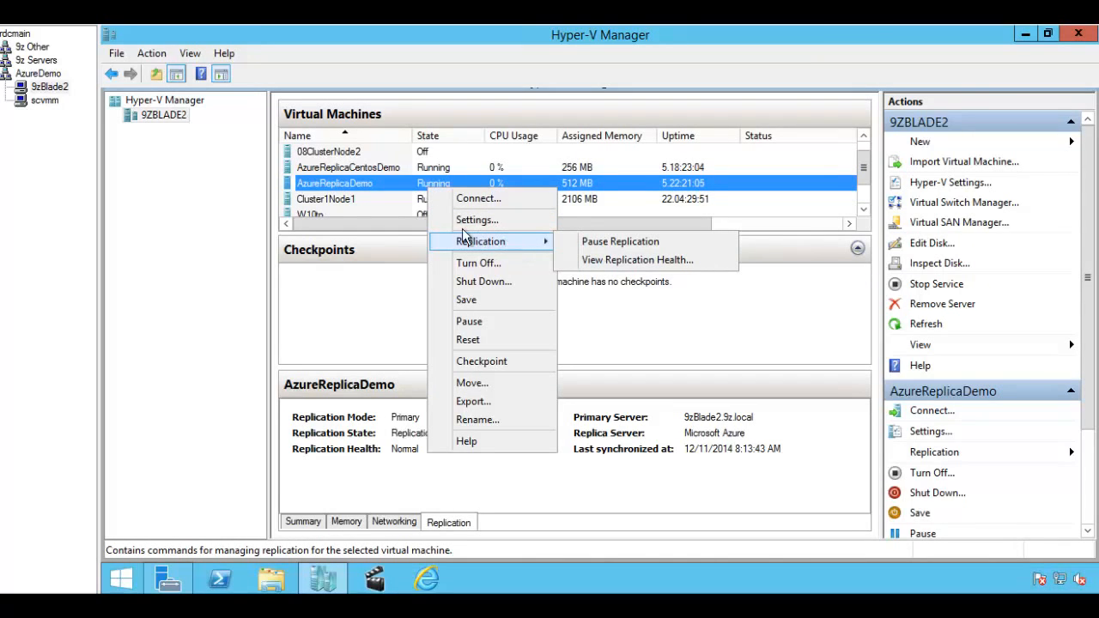
click(348, 190)
double_click(348, 191)
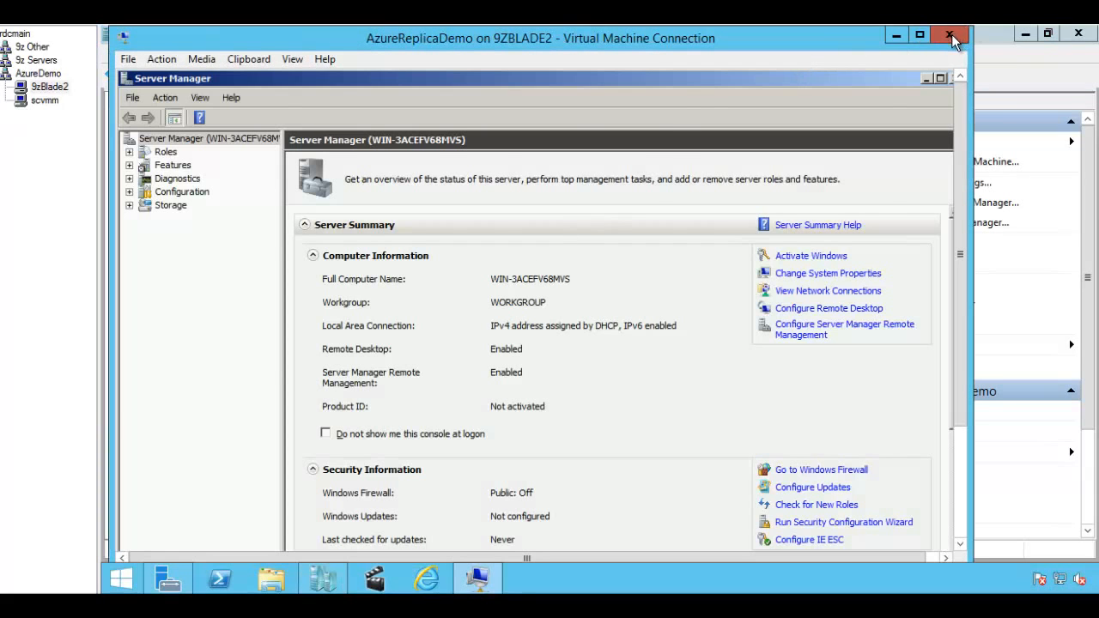
click(949, 34)
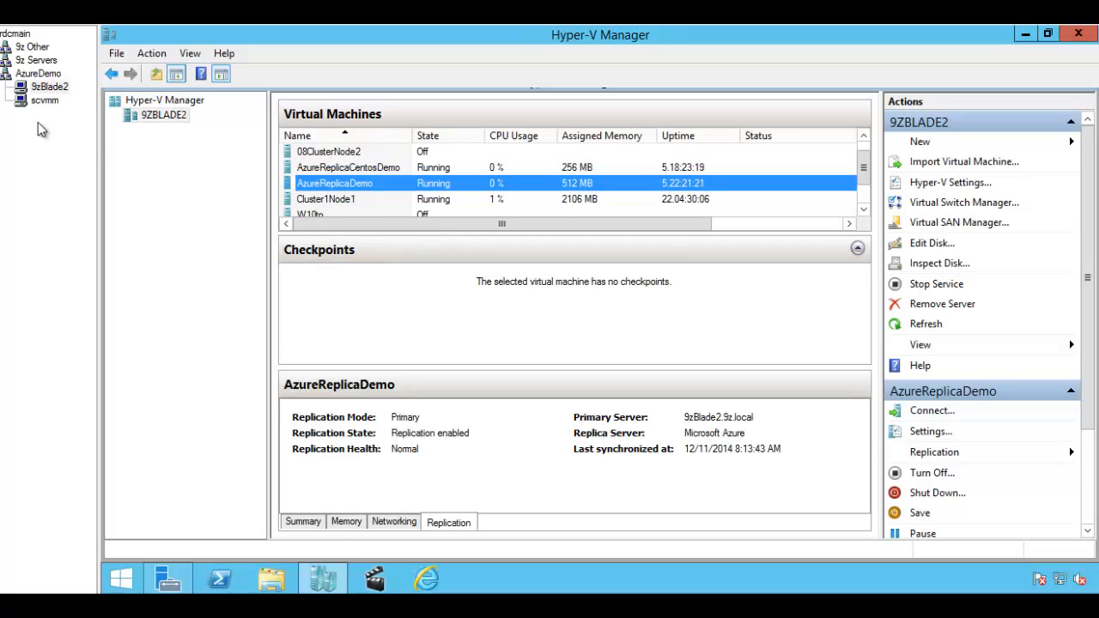
Step: In Virtual Machine Manager, review the Azure9zCloud cloud's properties and close them unchanged
click(42, 100)
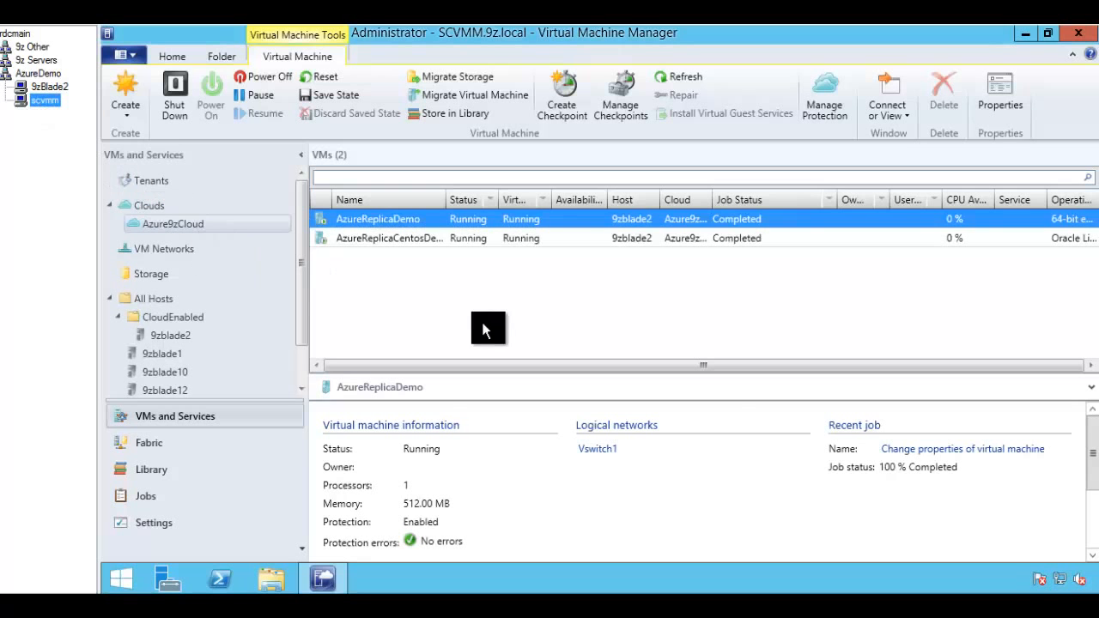
click(155, 221)
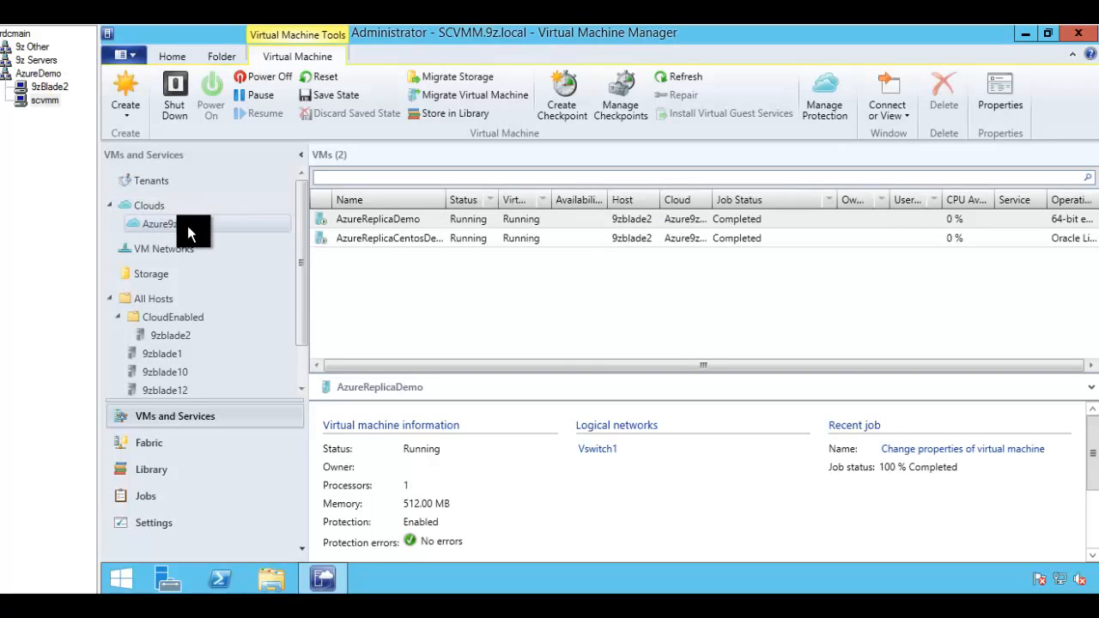
right_click(187, 226)
click(252, 322)
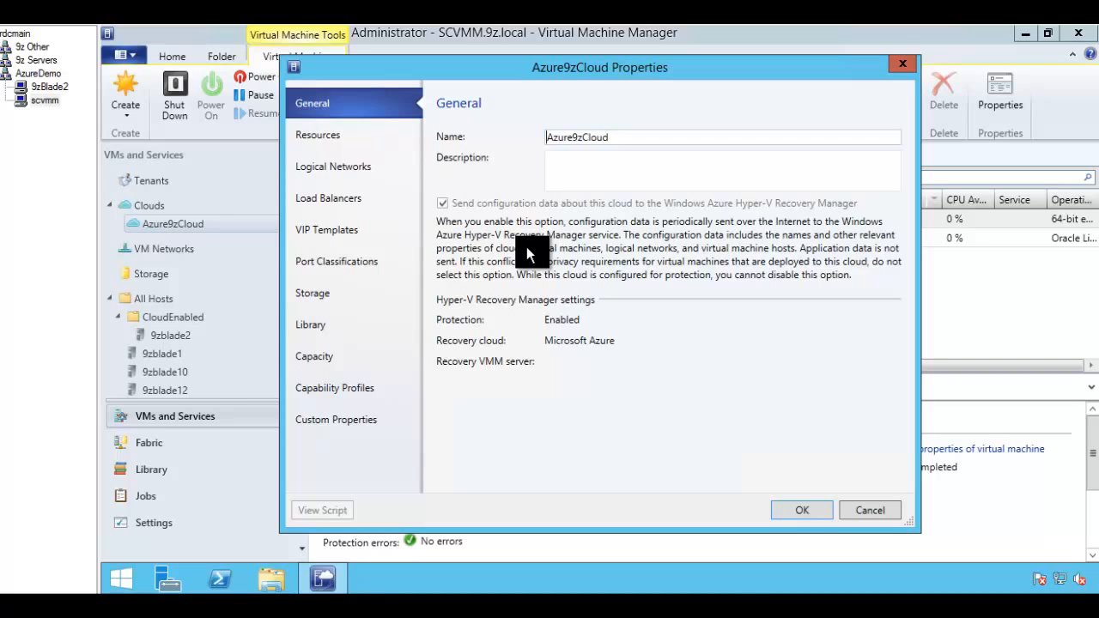
key(Escape)
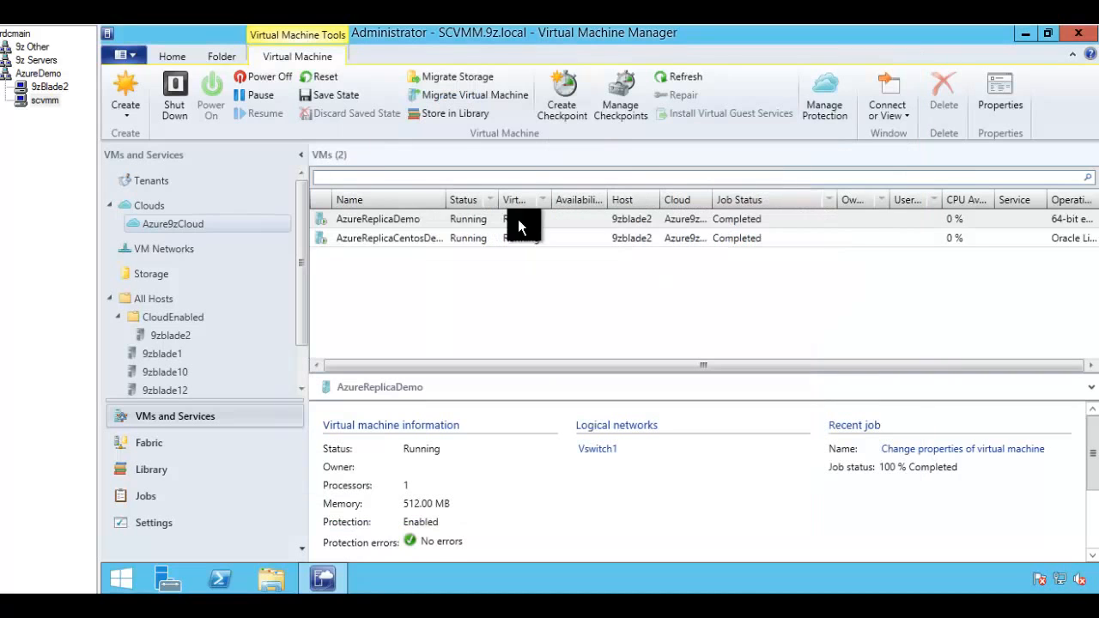
Step: Check AzureReplicaDemo's Azure Site Recovery protection with 5-minute replication, then cancel without changes
click(363, 217)
click(373, 233)
click(375, 220)
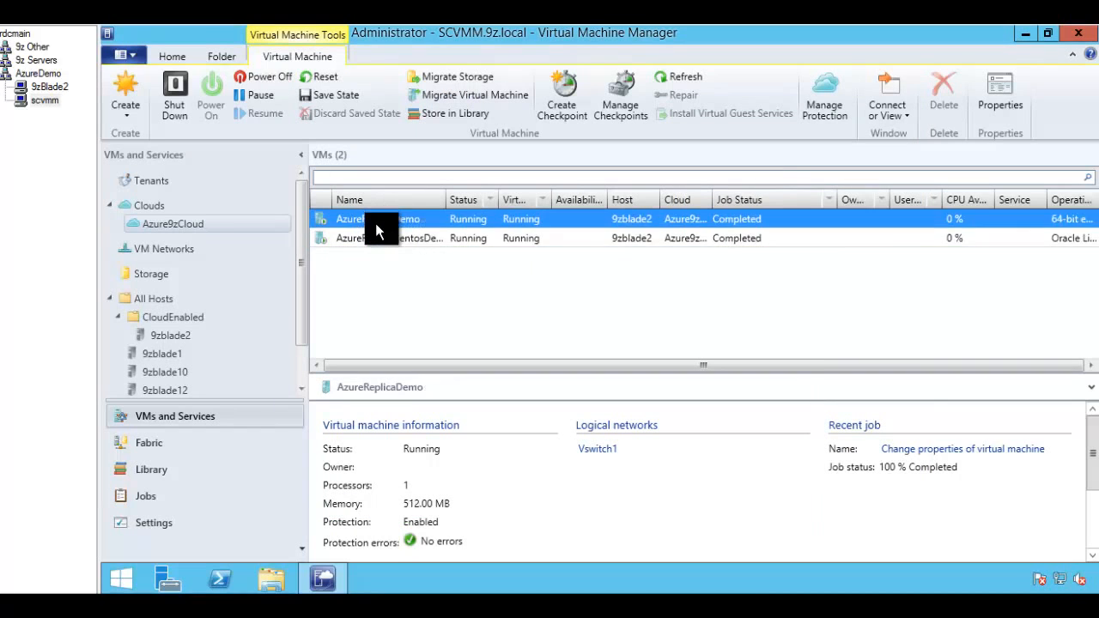
right_click(367, 216)
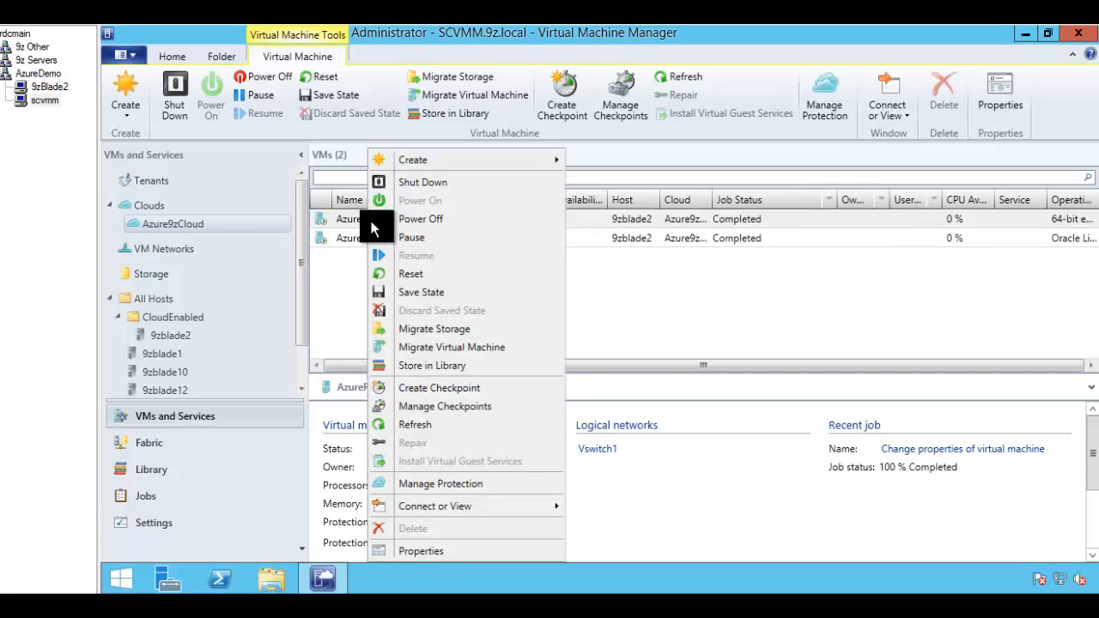
click(429, 485)
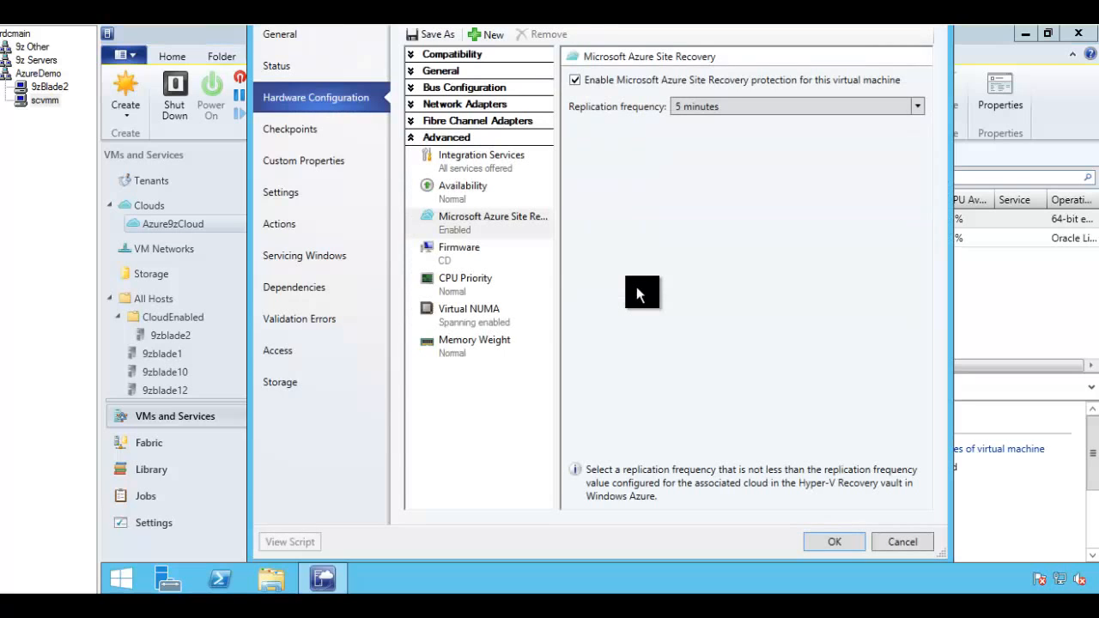
click(461, 221)
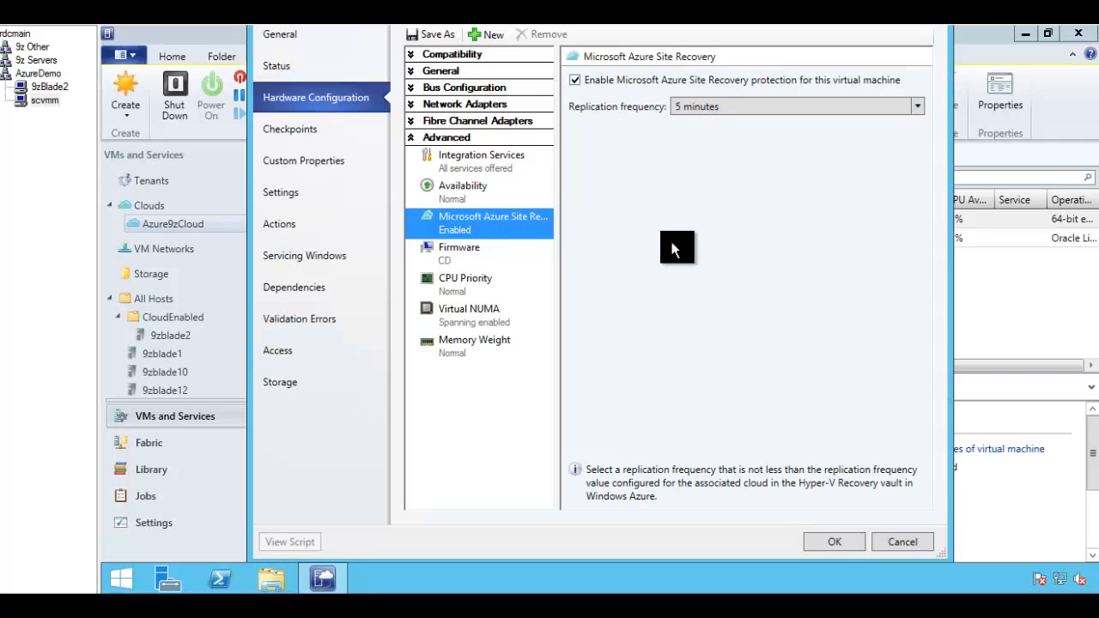
click(893, 546)
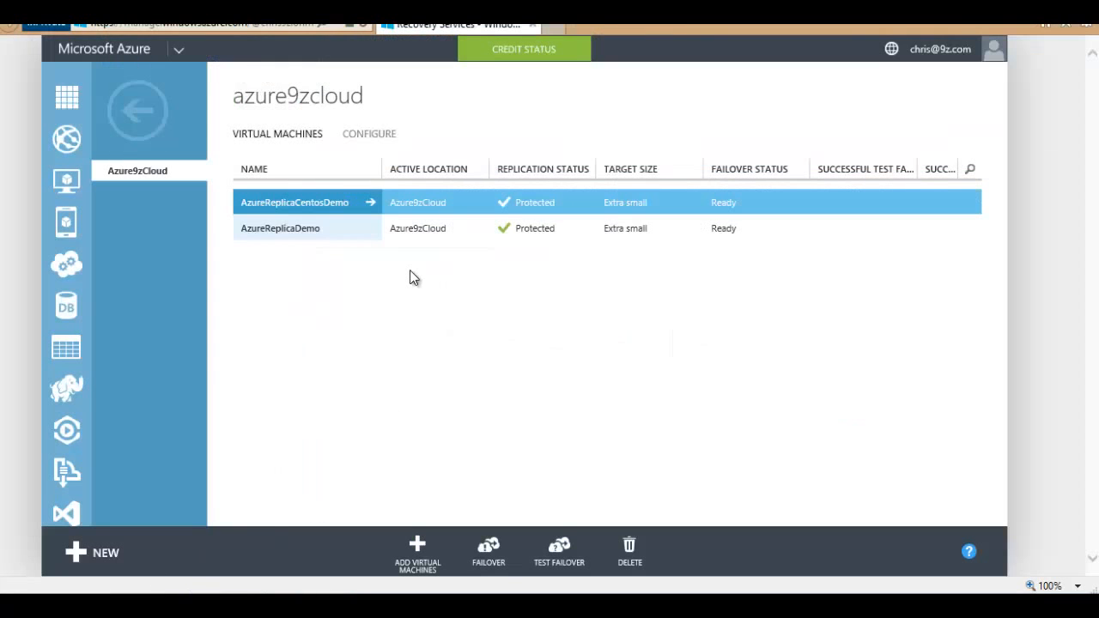
Step: Go through the Azure9zSRV vault's Protected Items to Azure9zCloud's VMs, both Protected and Ready
click(318, 230)
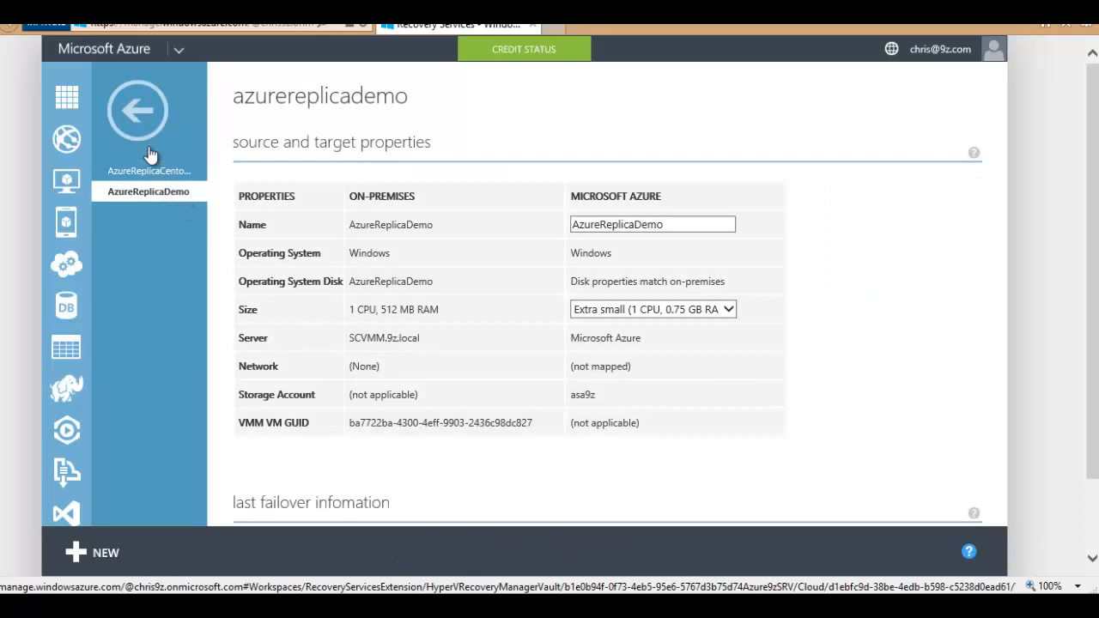
click(137, 110)
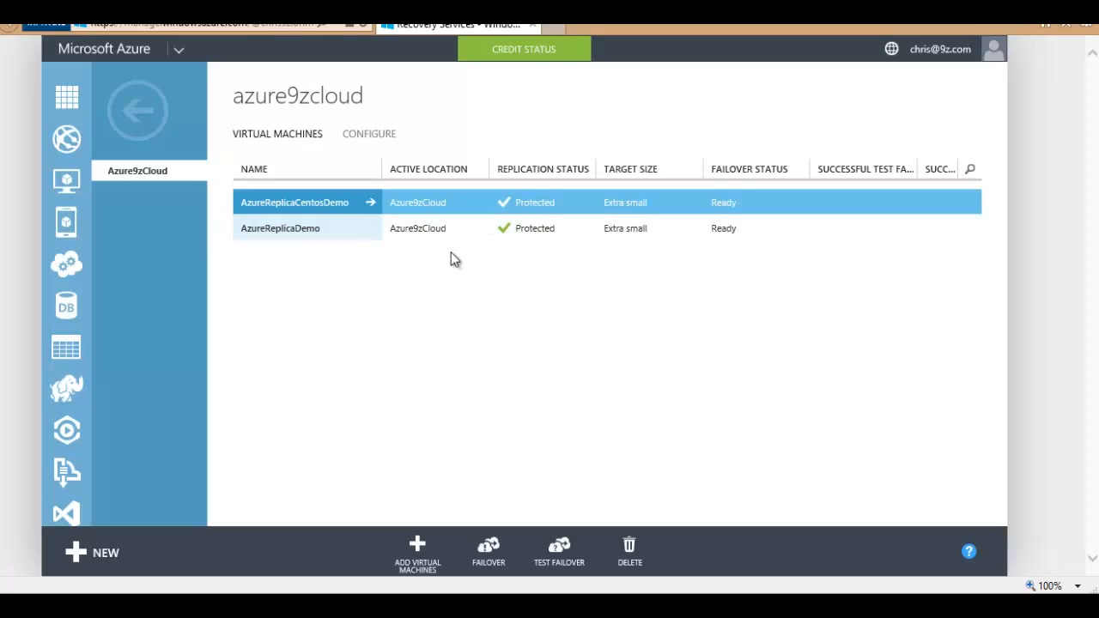
click(68, 100)
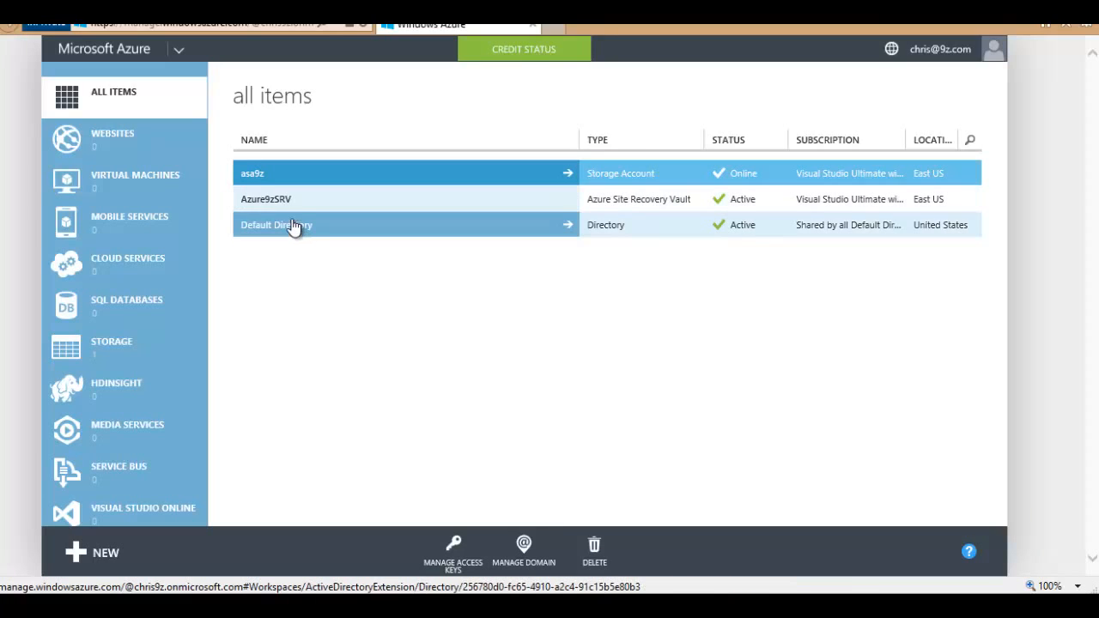
click(273, 204)
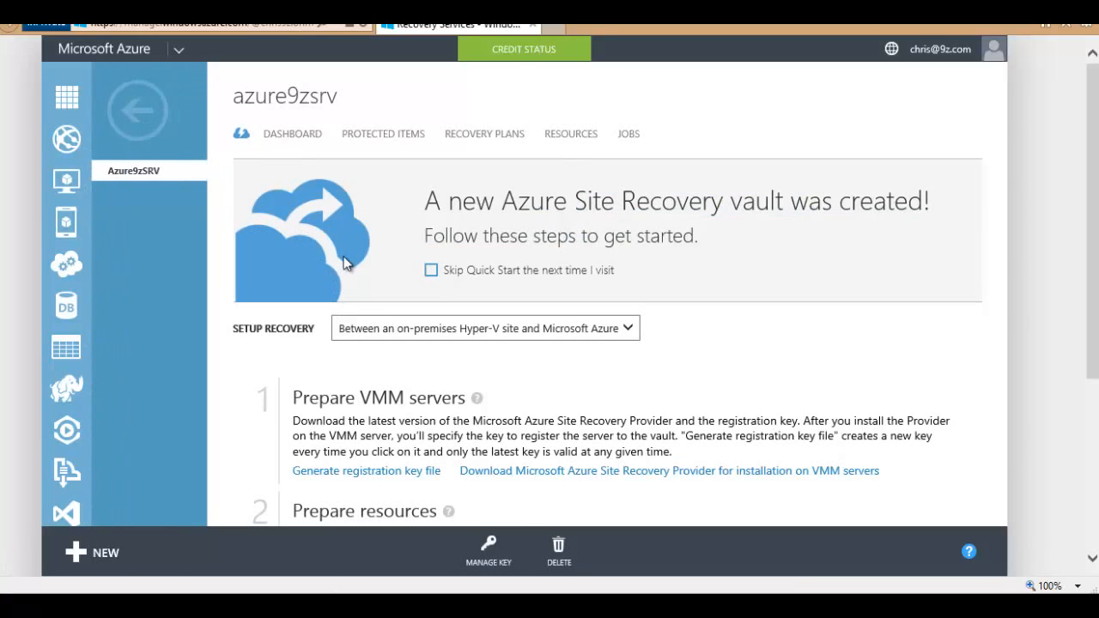
click(375, 140)
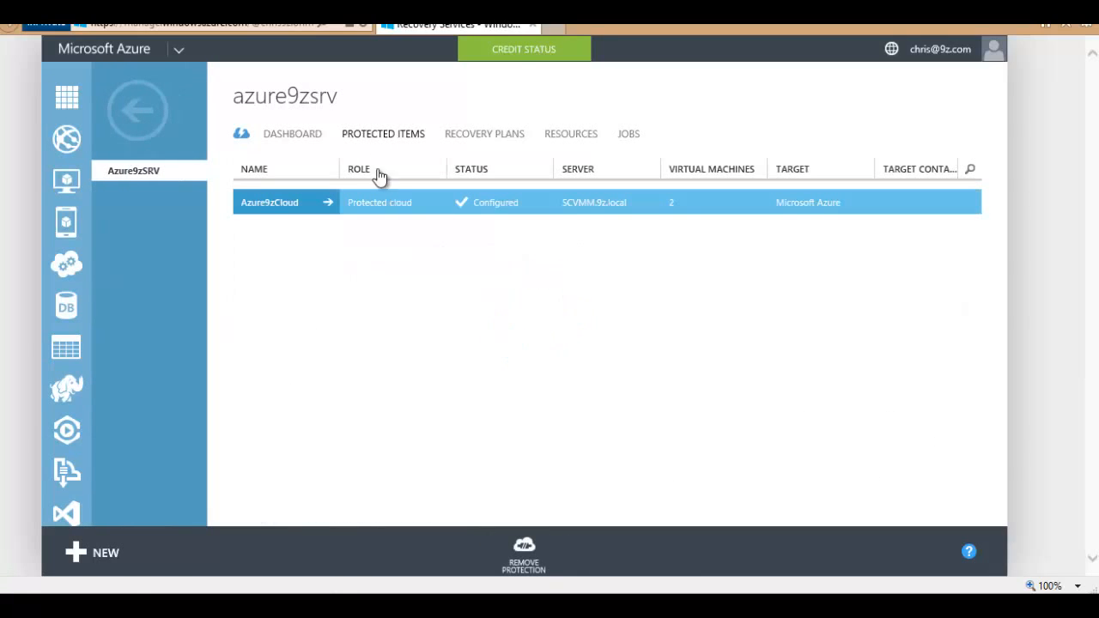
click(290, 210)
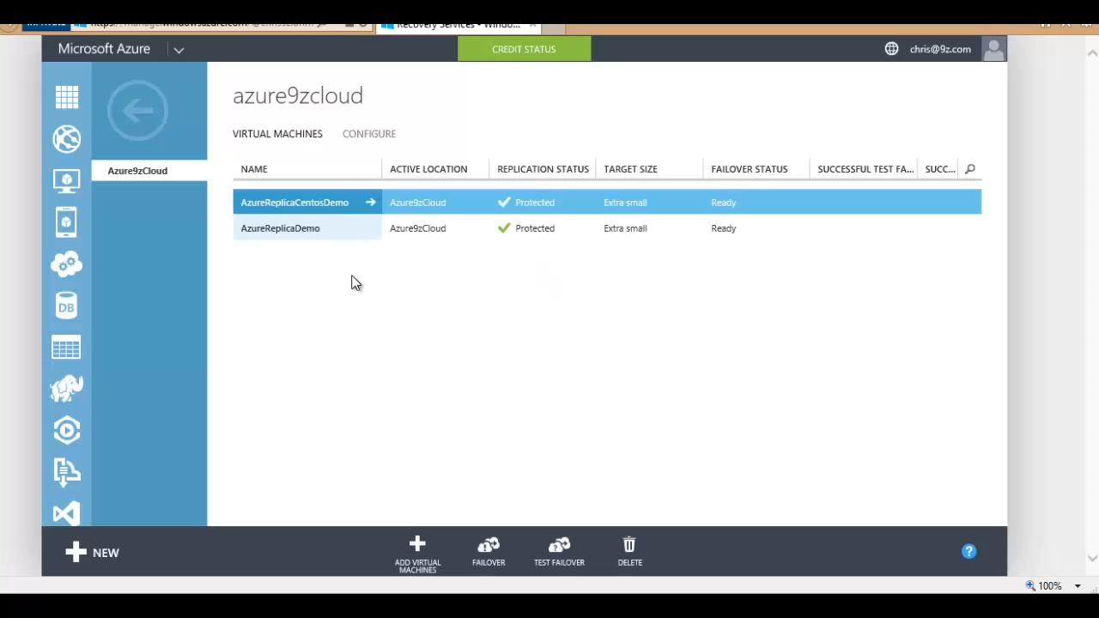
click(397, 230)
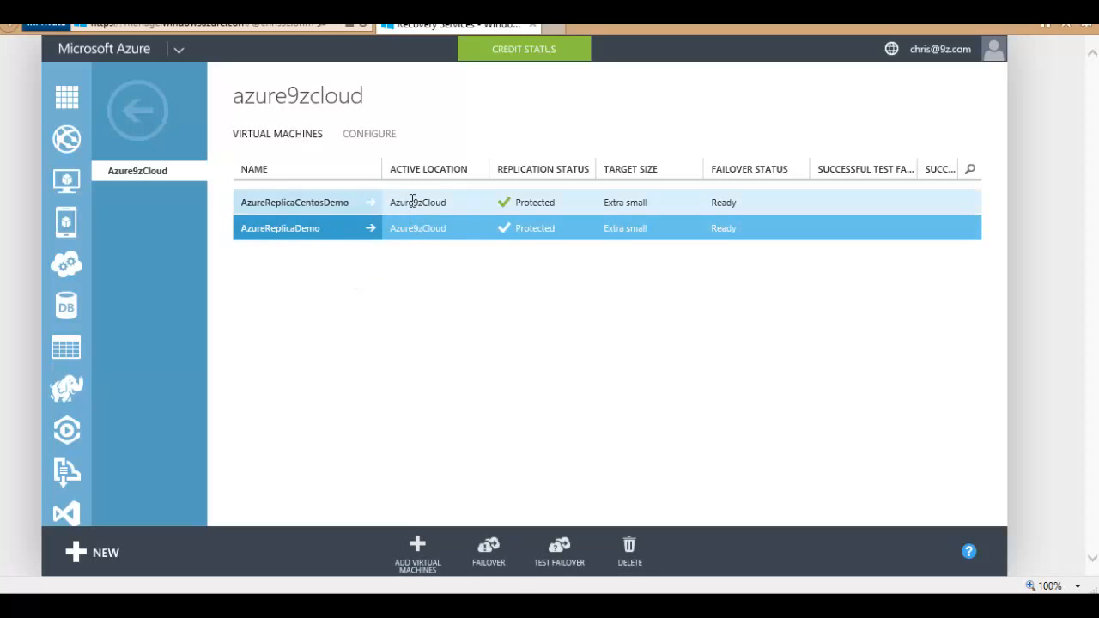
click(412, 201)
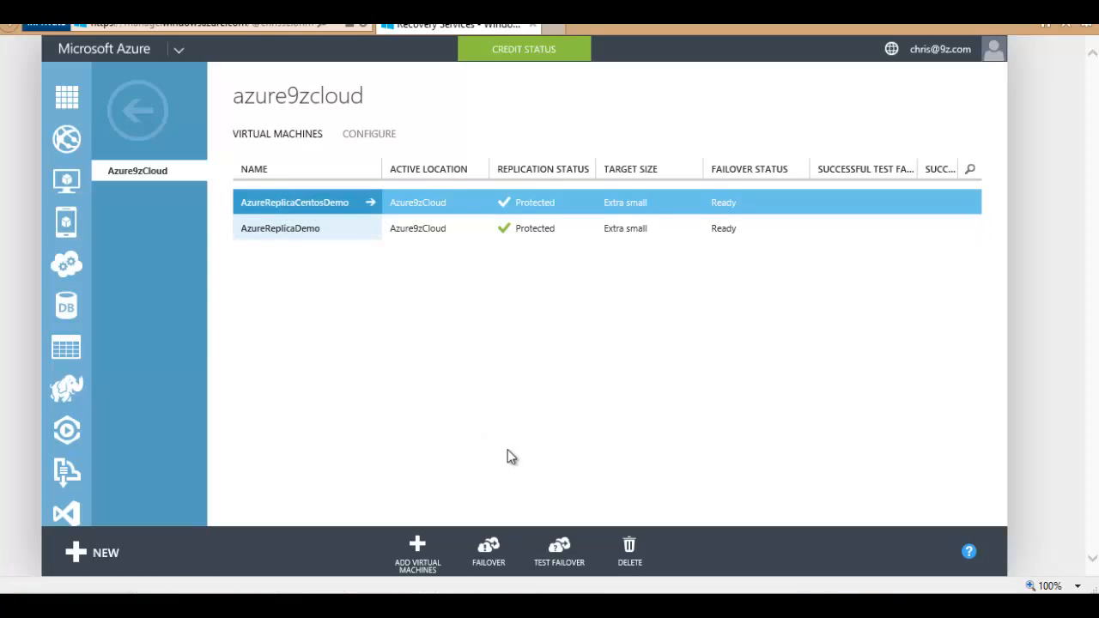
Step: Run a test failover of AzureReplicaCentosDemo with Azure Virtual Network set to None
click(559, 552)
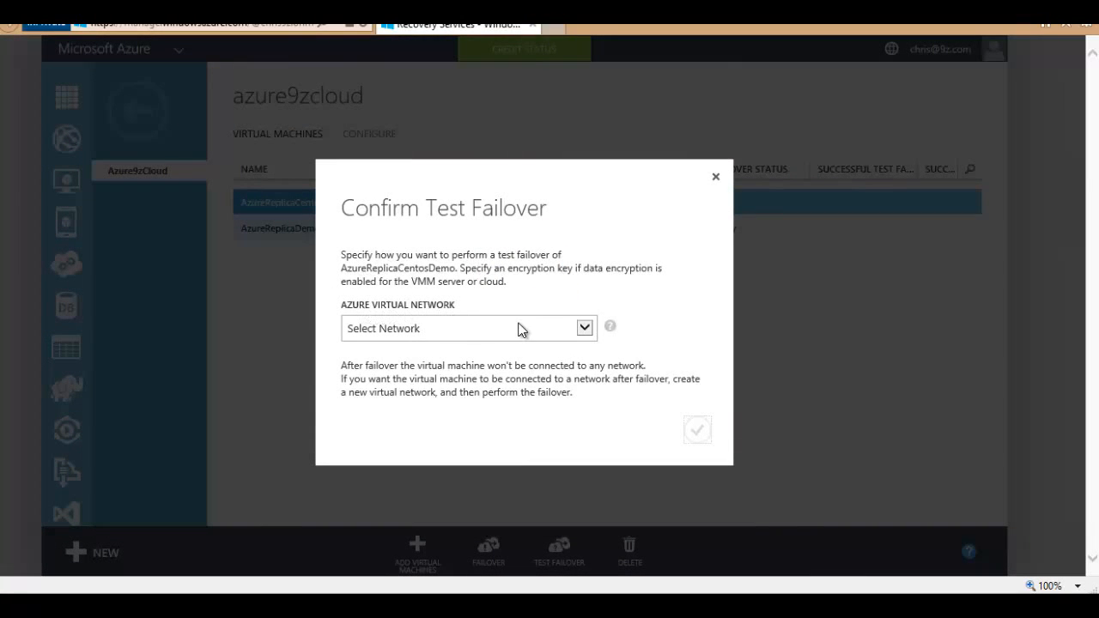
click(584, 333)
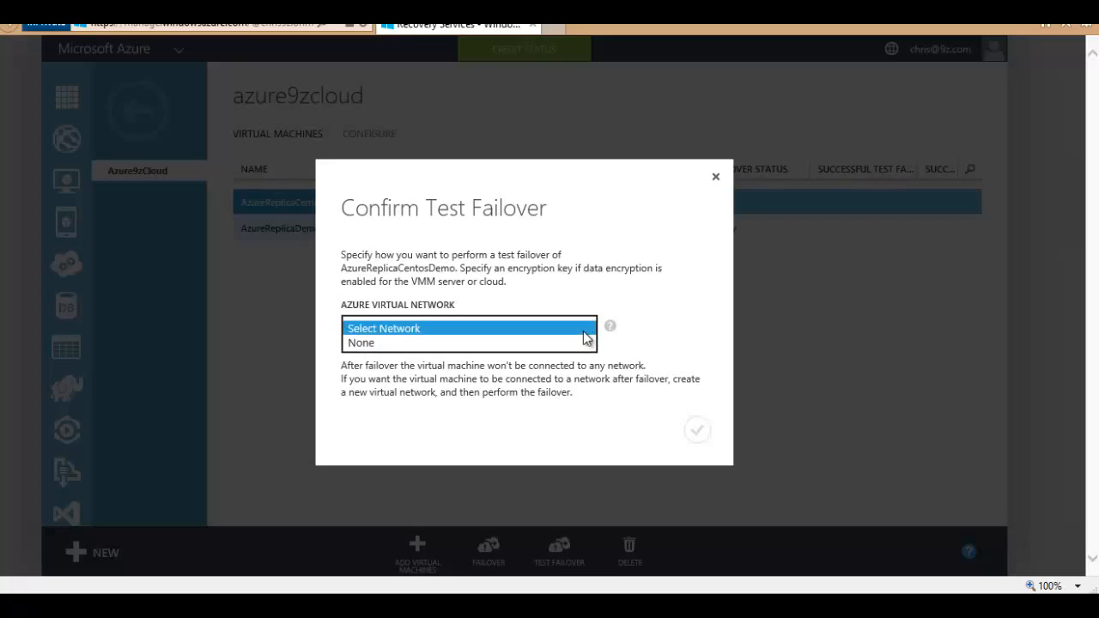
click(583, 335)
click(584, 333)
click(468, 343)
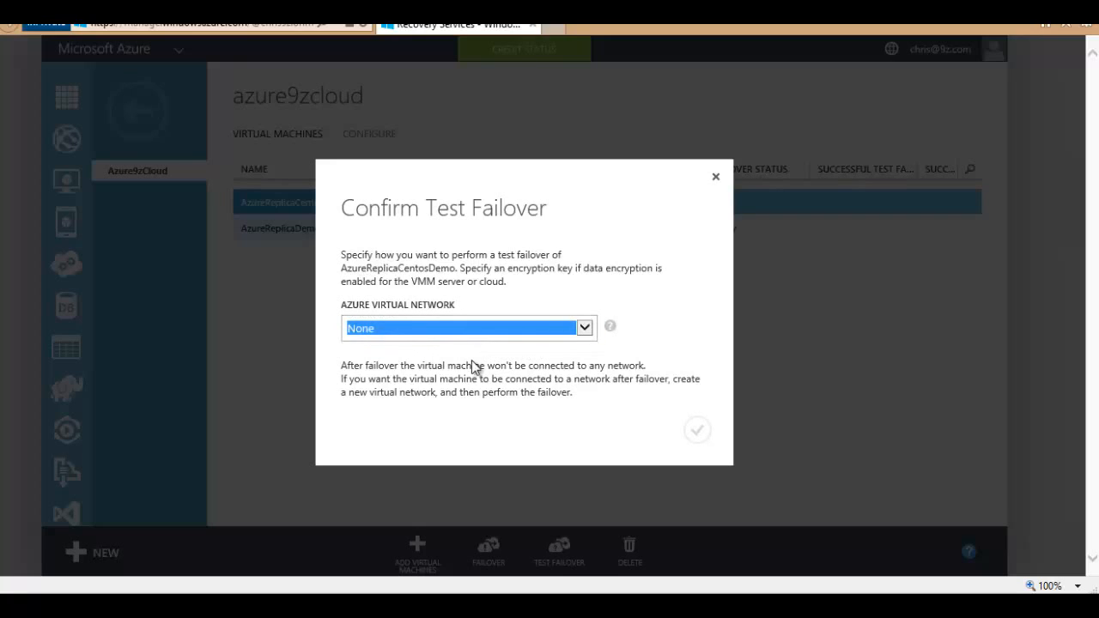
click(472, 359)
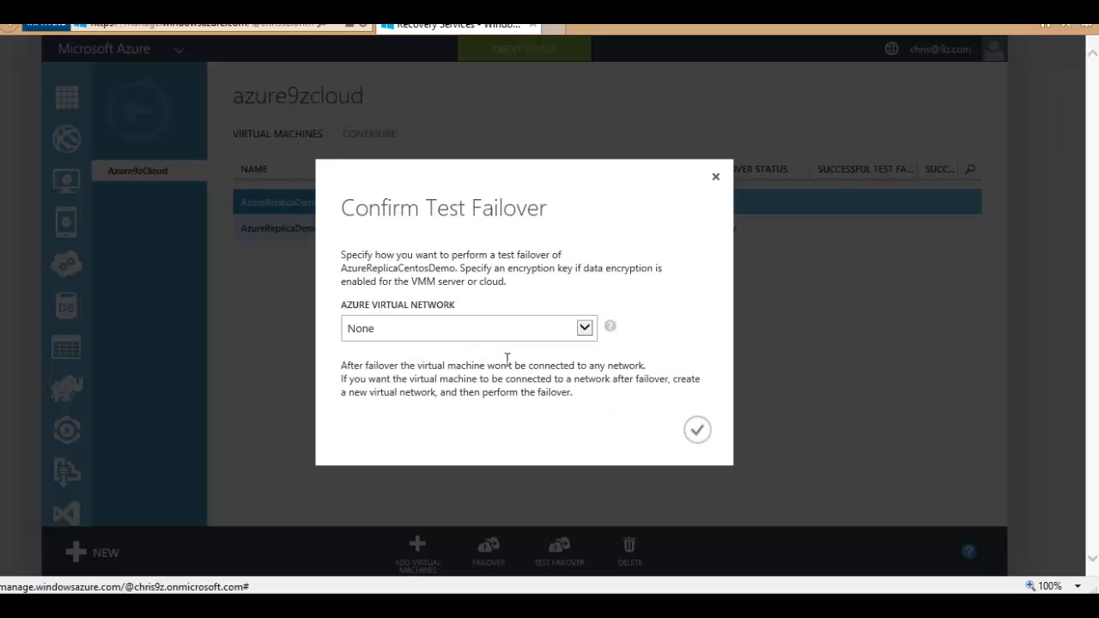
drag(344, 207, 515, 228)
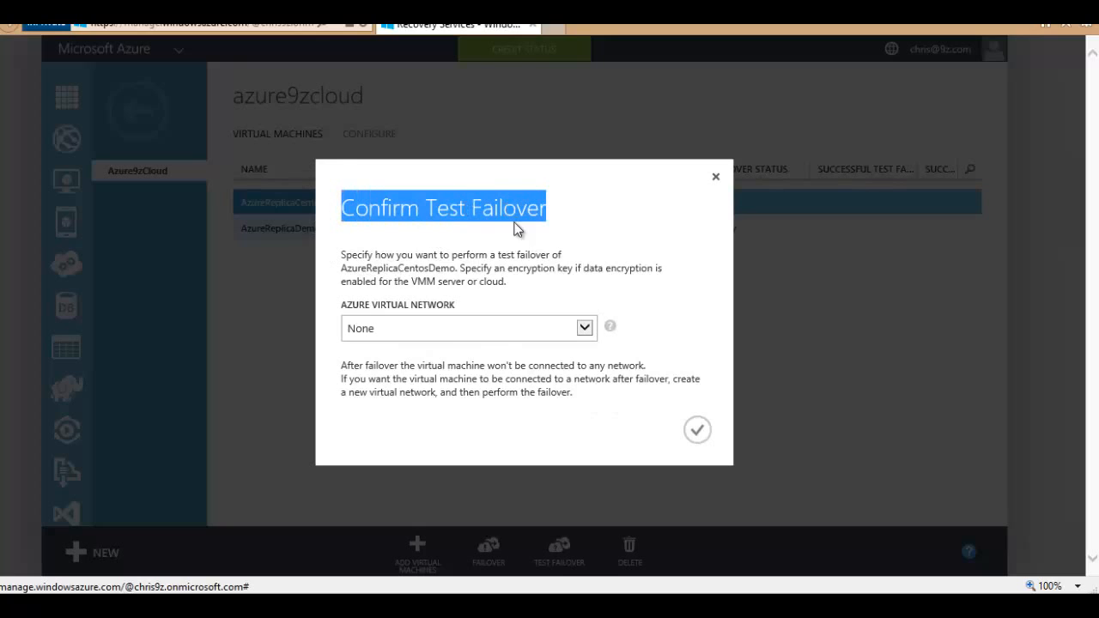
click(628, 418)
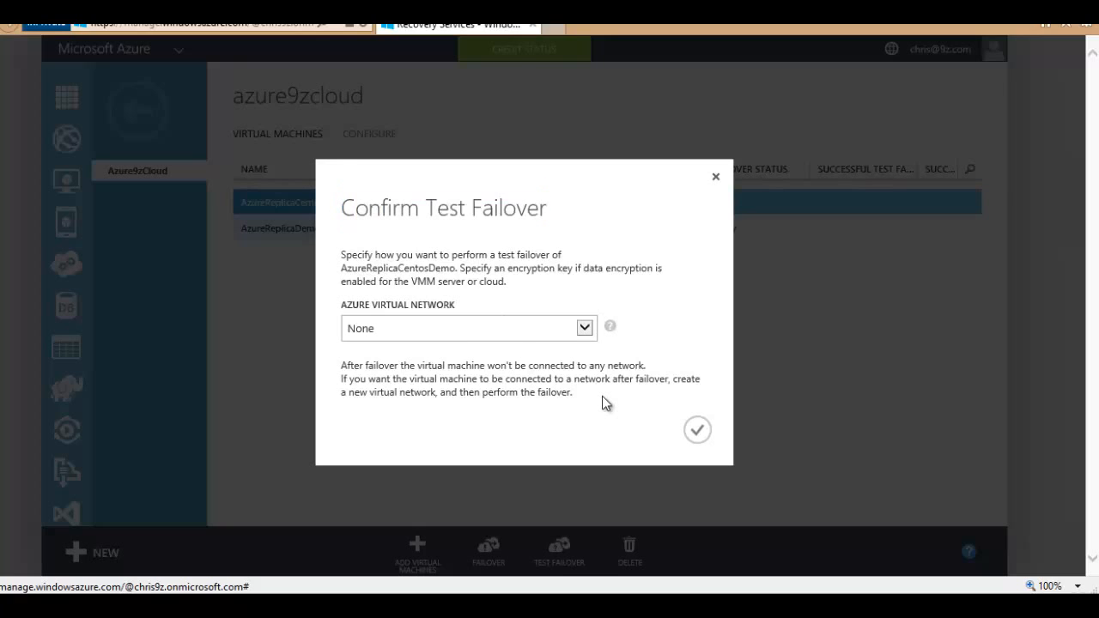
click(696, 429)
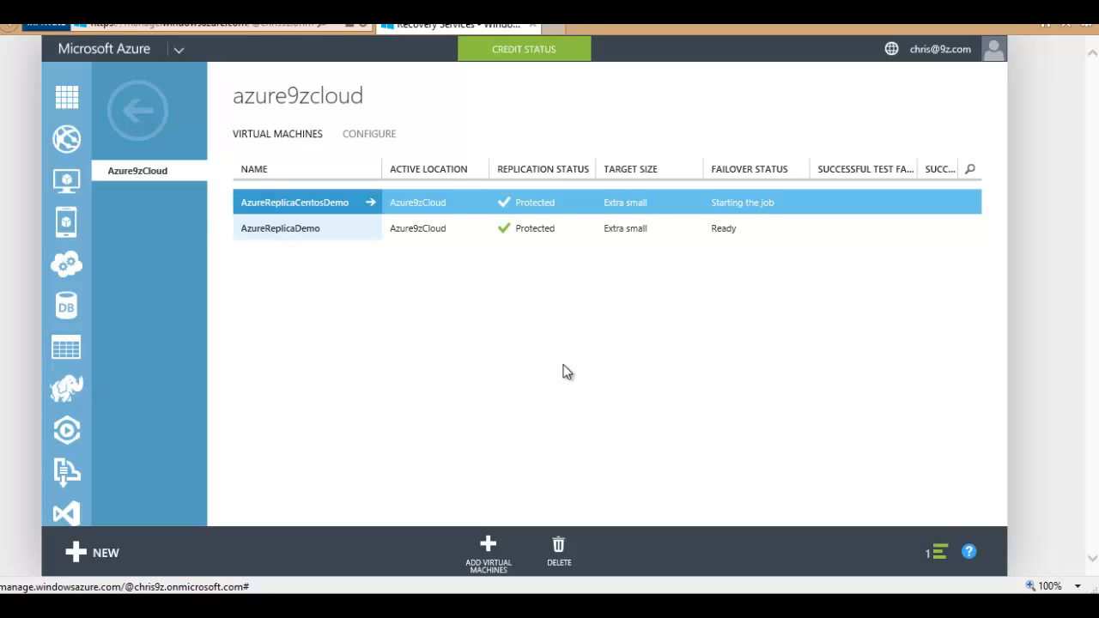
click(422, 228)
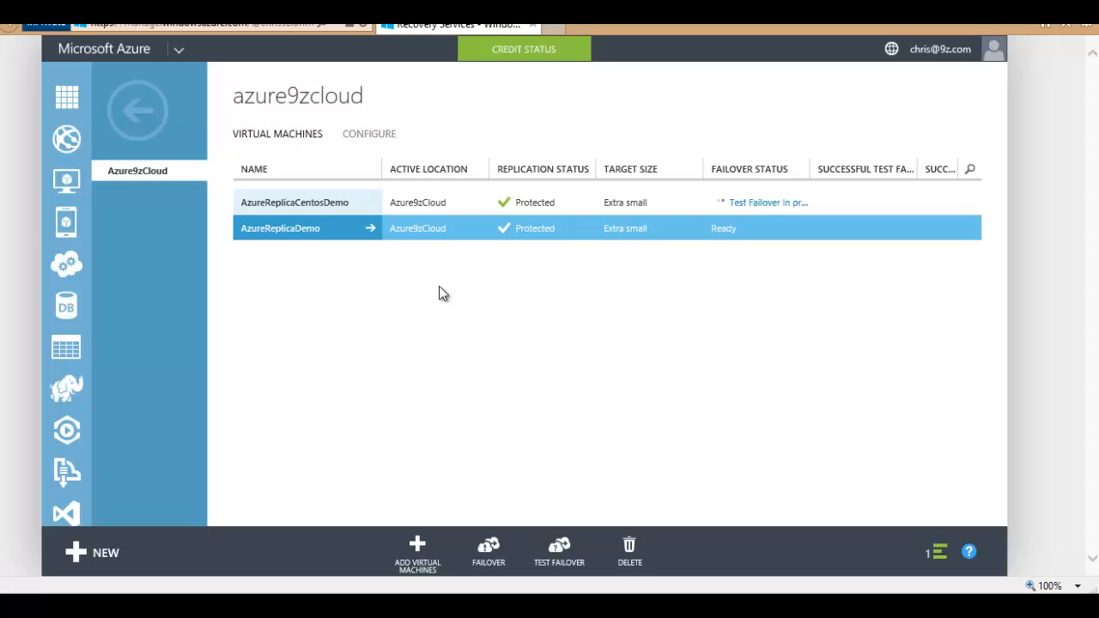
click(491, 559)
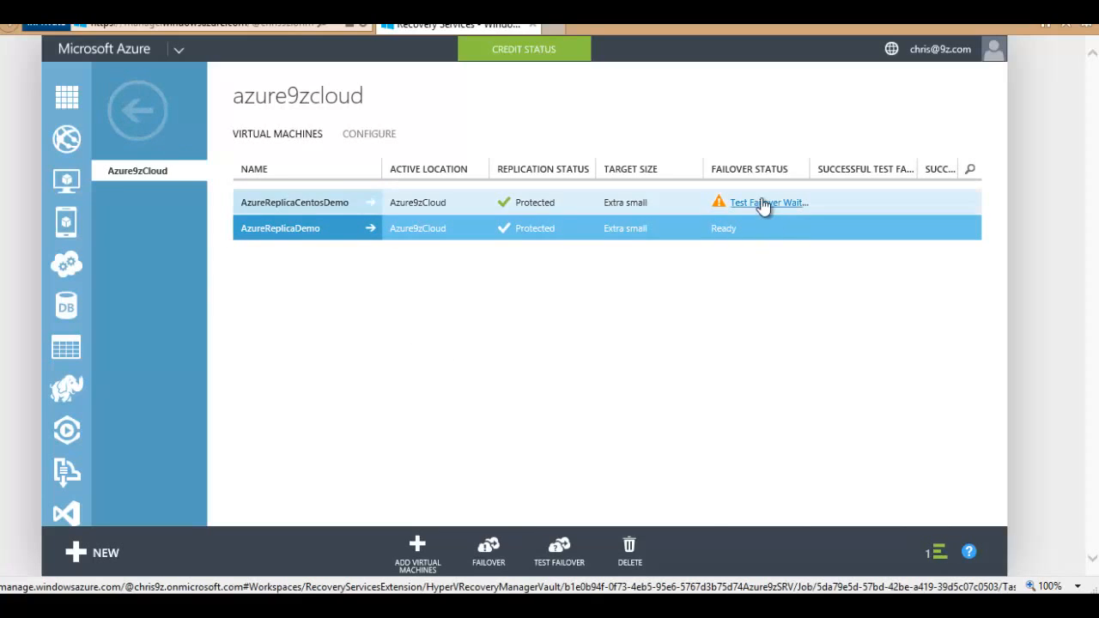
click(533, 203)
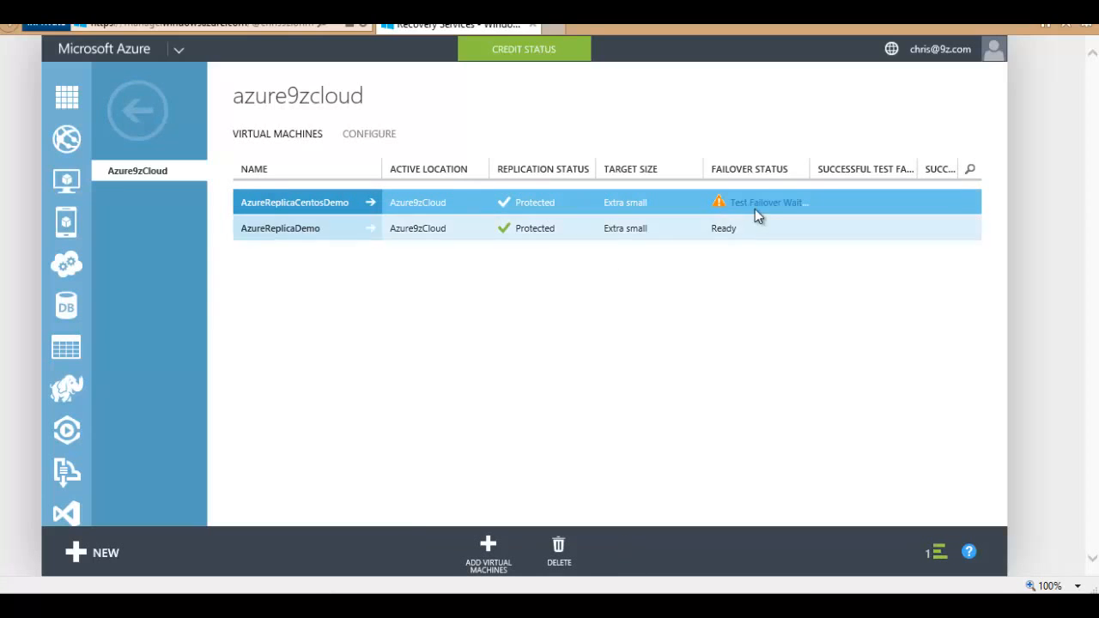
drag(812, 176, 837, 179)
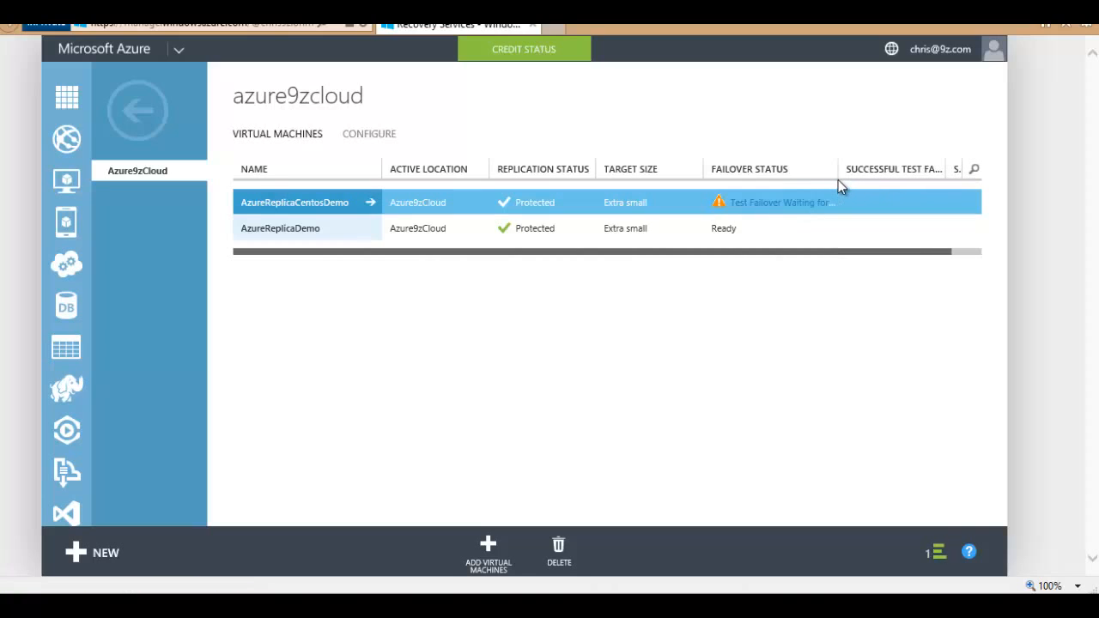
Step: Open the 'Test Failover Waiting for...' job page for AzureReplicaCentosDemo
click(769, 208)
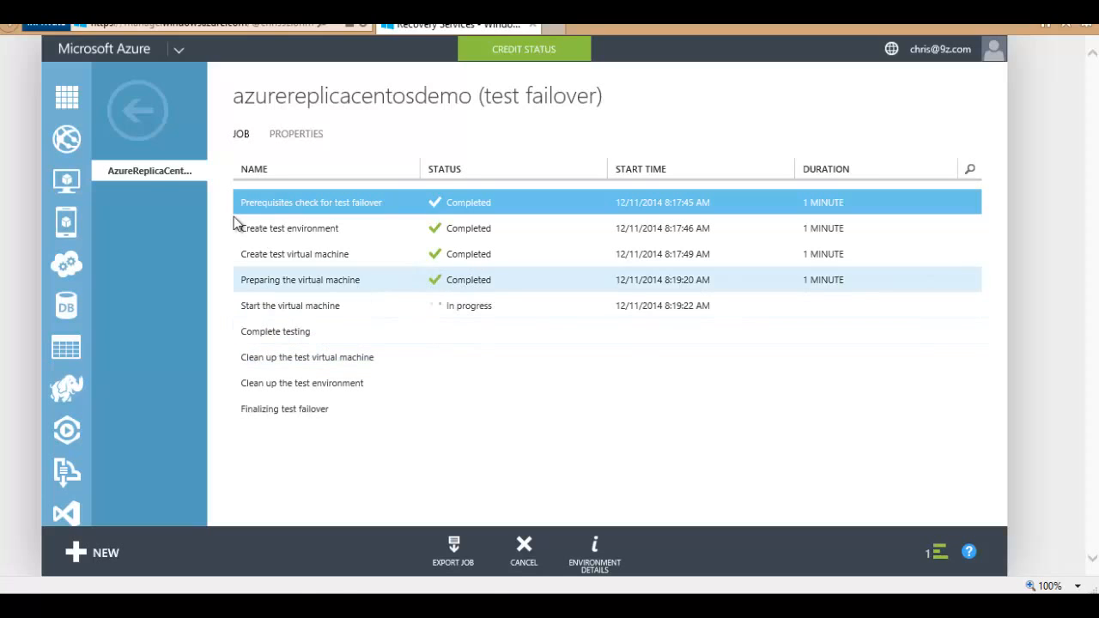
Step: Go back from the job to the azure9zsrv vault's Recovery Plans page, which lists no plans
click(137, 110)
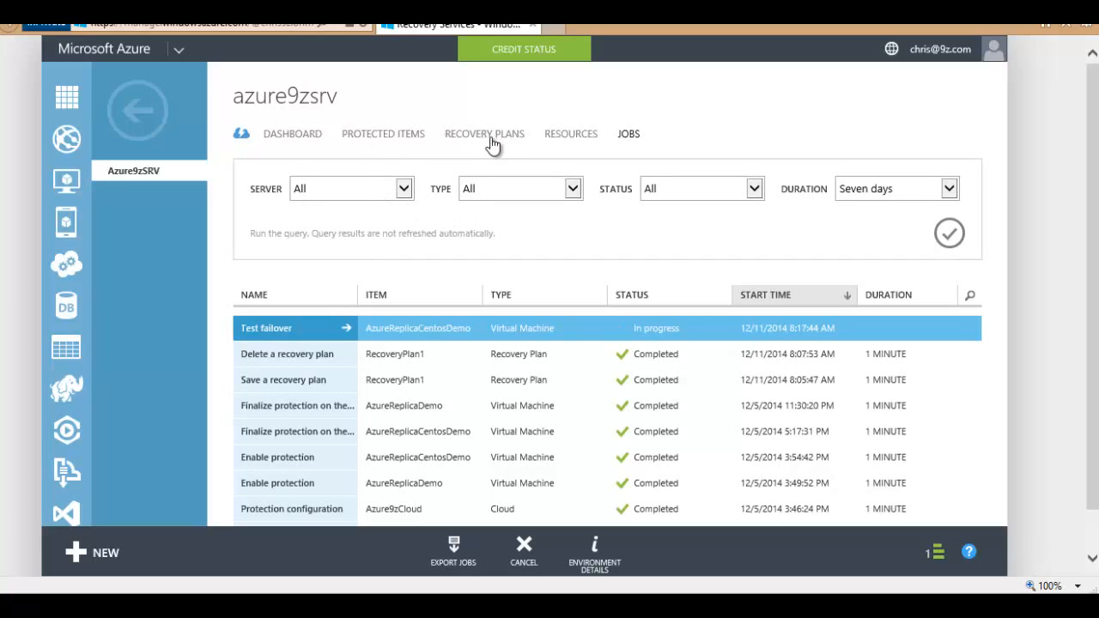
click(384, 138)
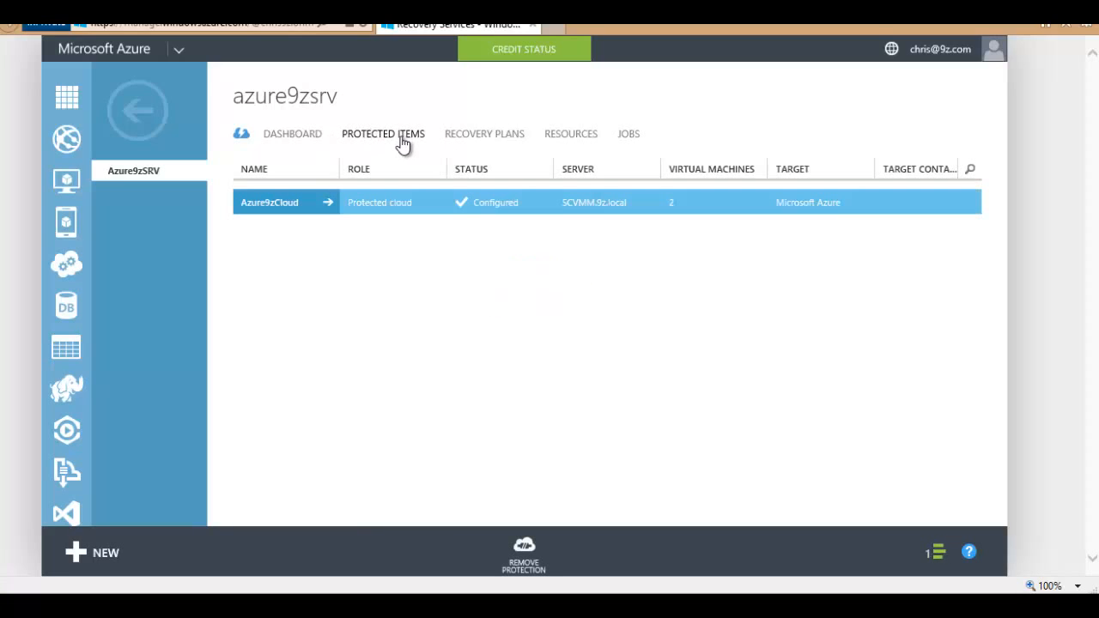
click(493, 137)
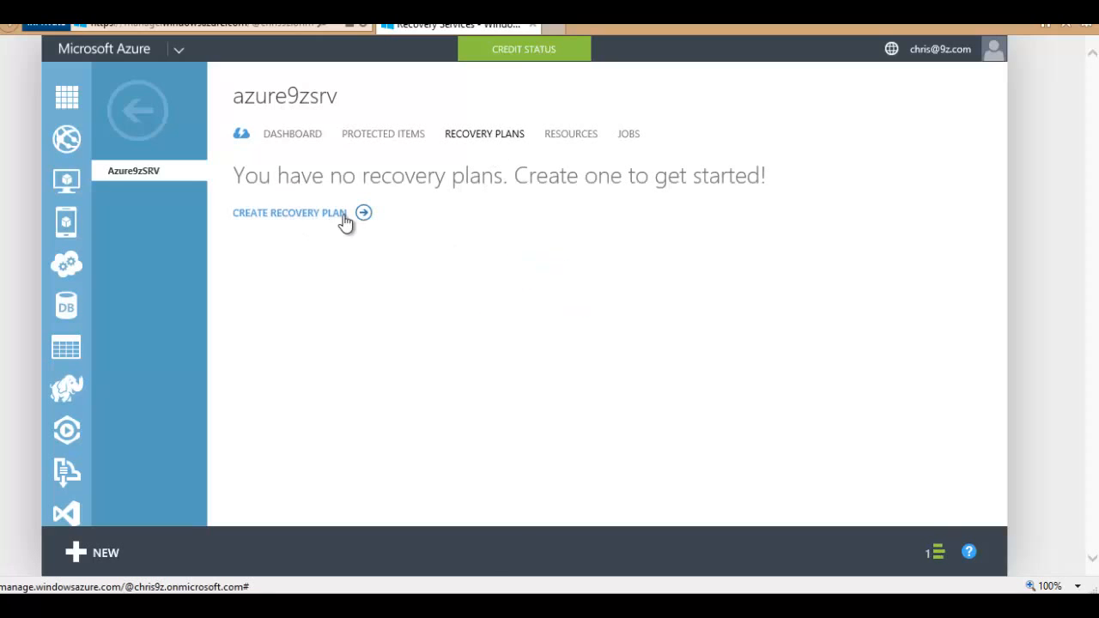
Step: Create recovery plan FullDR from SCVMM.9z.local to Microsoft Azure with AzureReplicaDemo and AzureReplicaCentosDemo
click(312, 216)
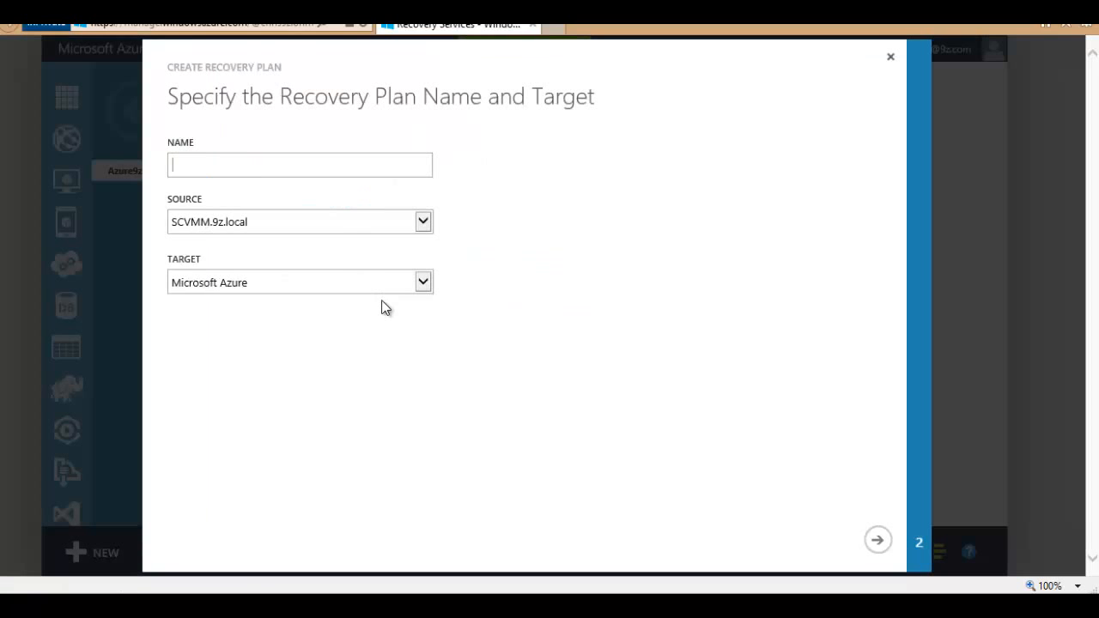
text(FullDR)
click(235, 230)
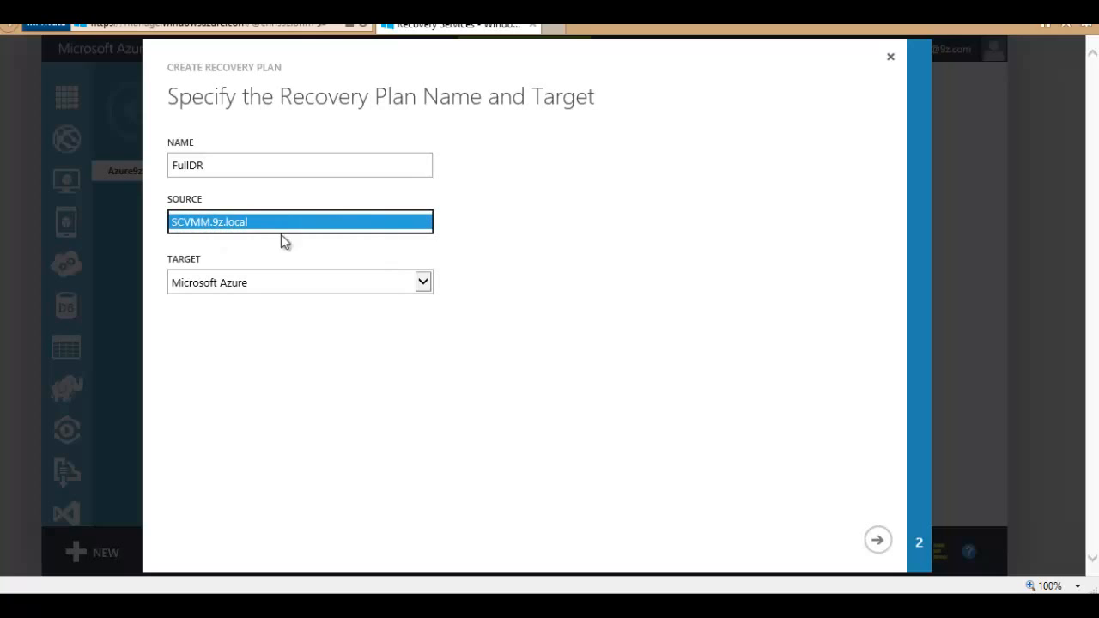
click(339, 285)
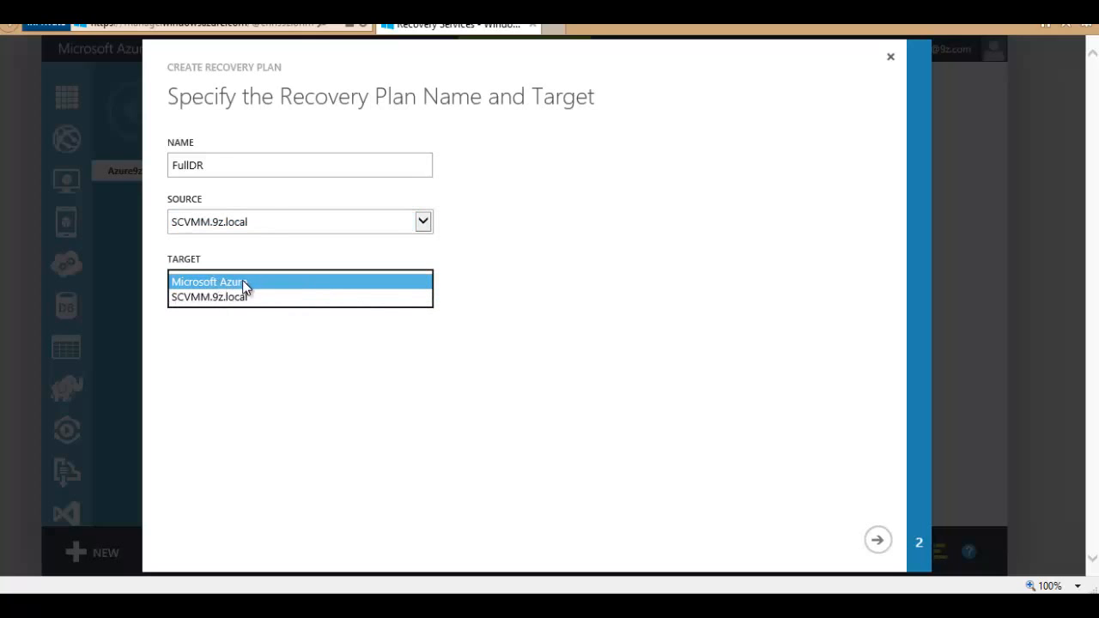
click(405, 283)
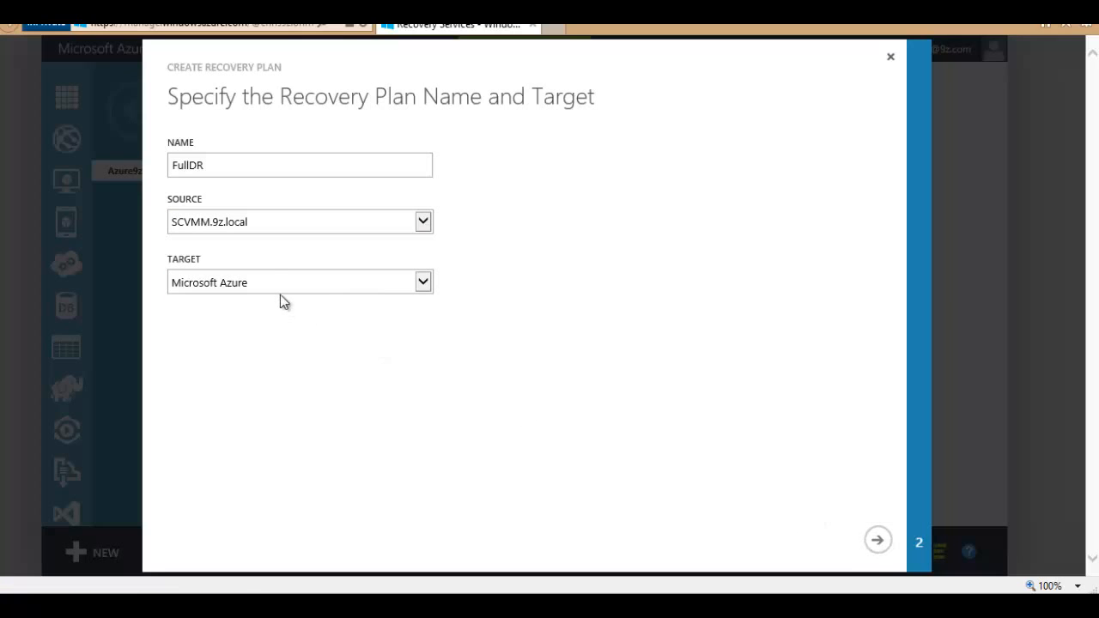
click(877, 540)
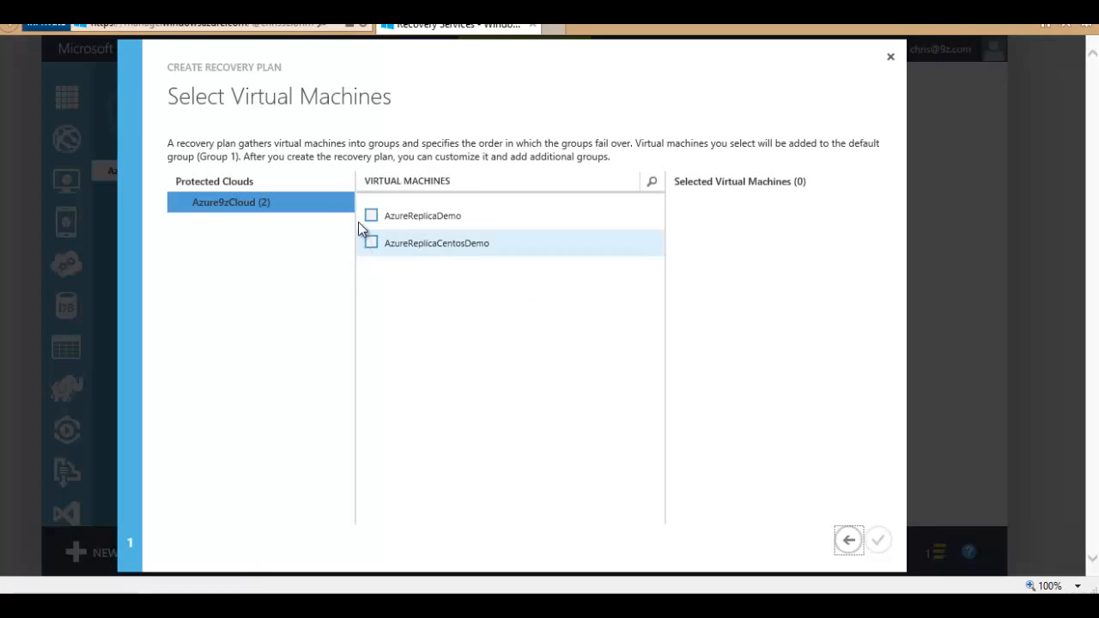
click(371, 217)
click(371, 244)
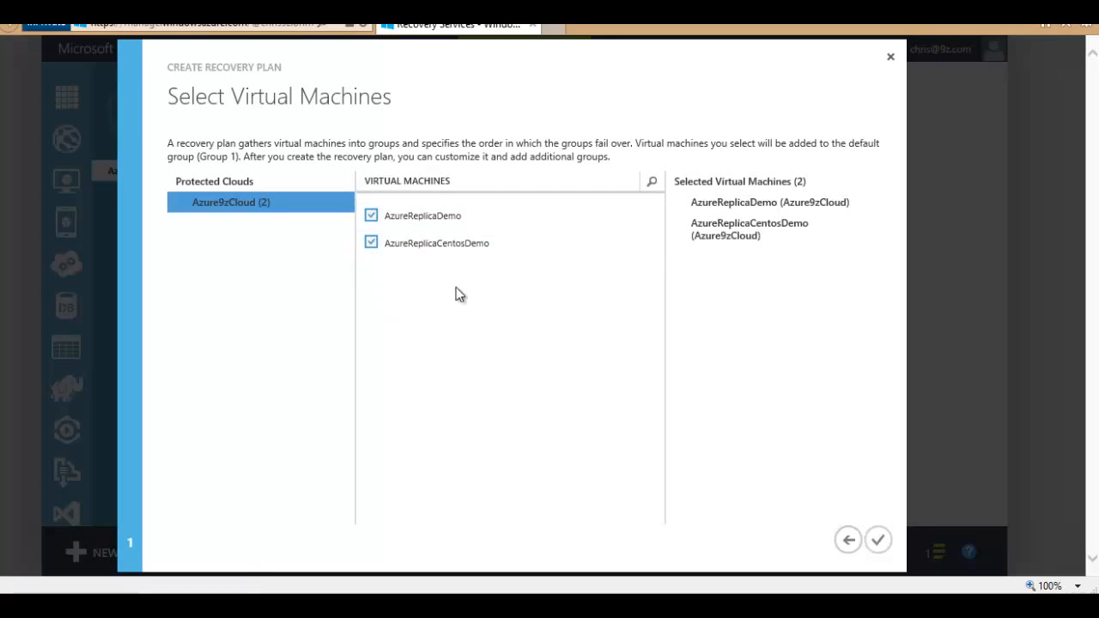
click(877, 541)
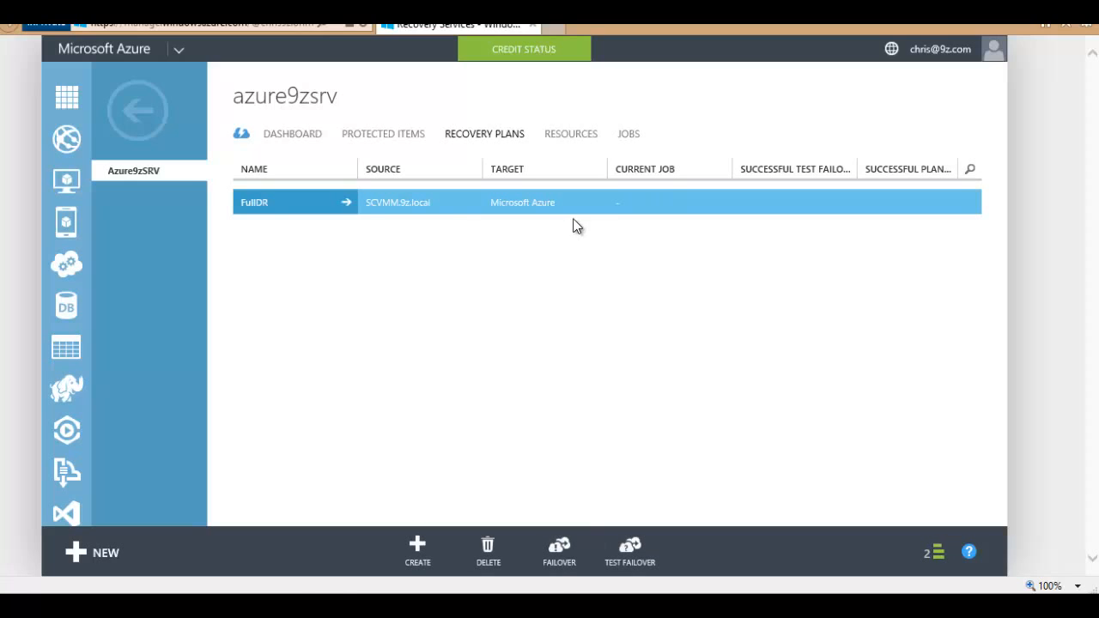
Step: Open the FullDR plan's steps and expand Group 1 to show both replica VMs
click(279, 201)
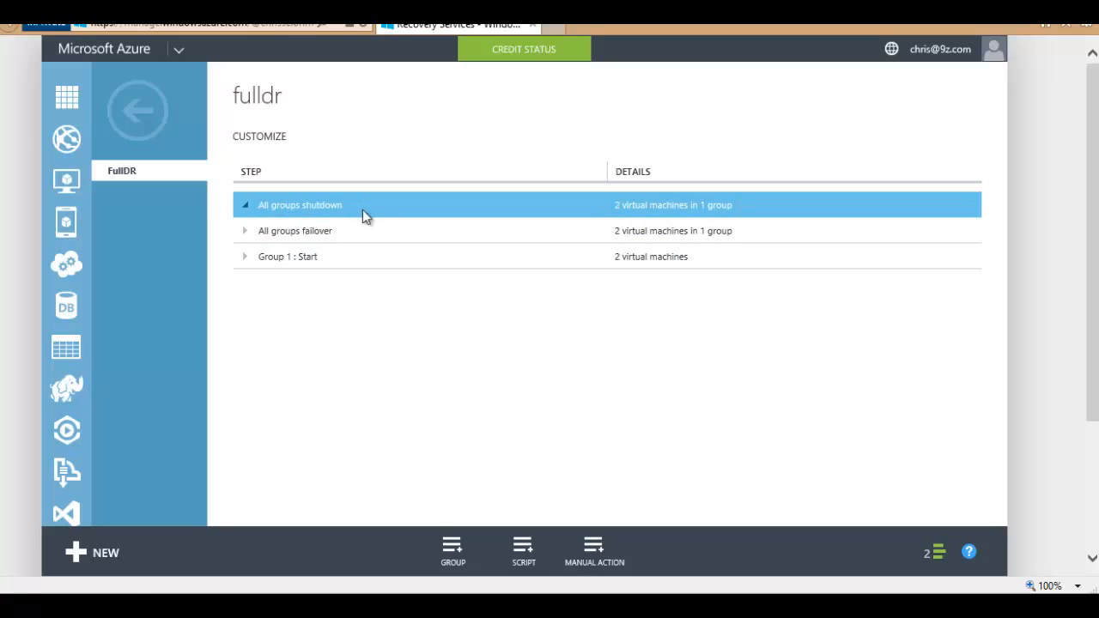
click(303, 231)
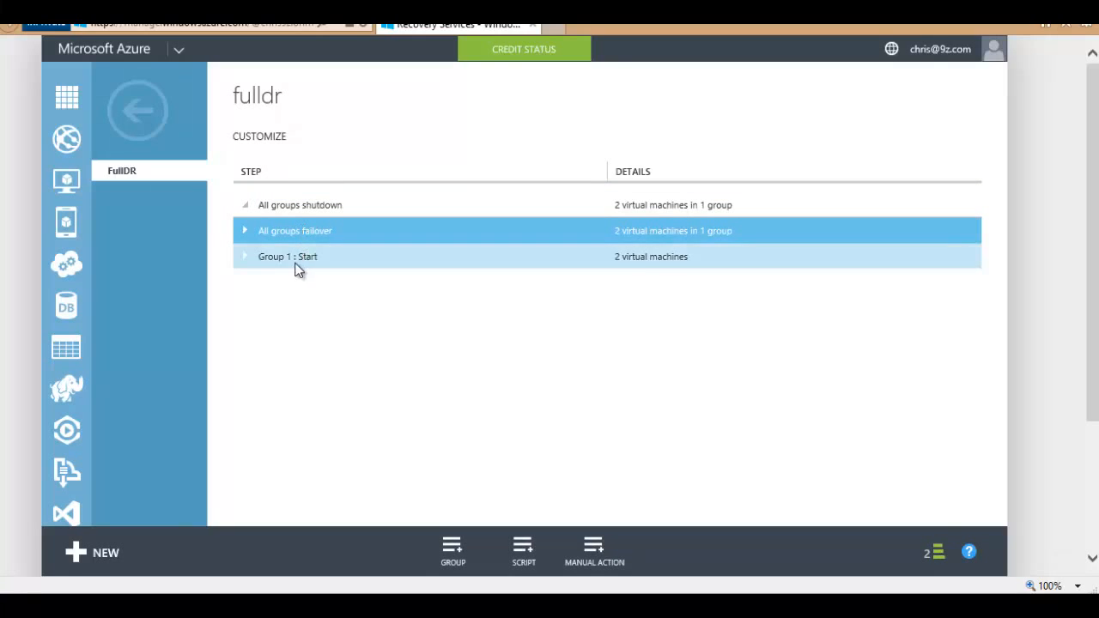
click(294, 260)
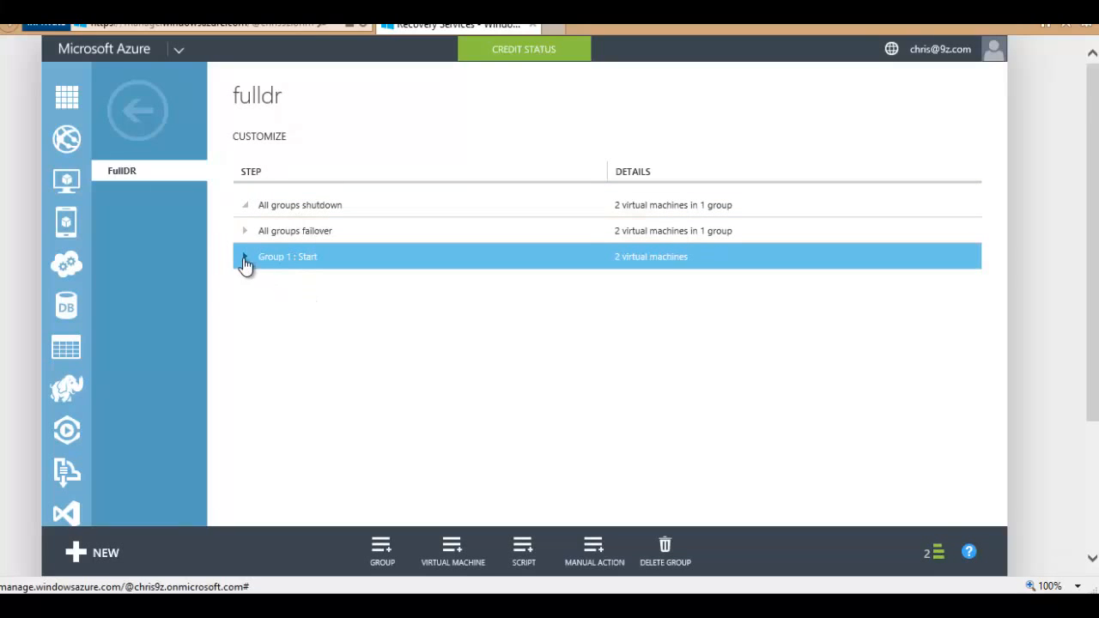
click(244, 257)
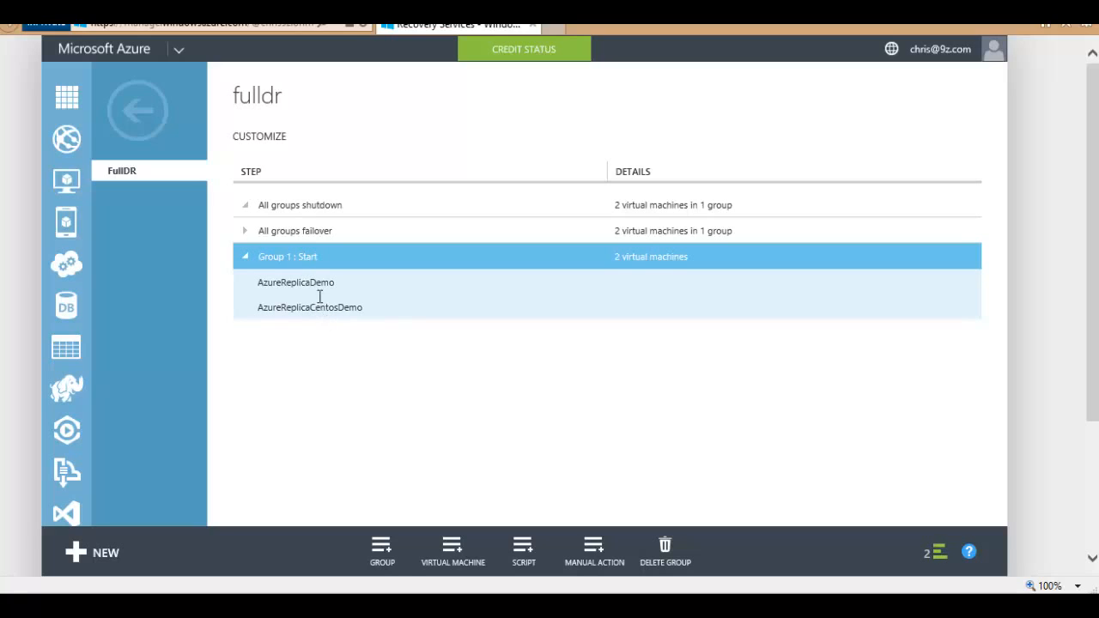
drag(273, 283, 337, 282)
drag(277, 308, 348, 314)
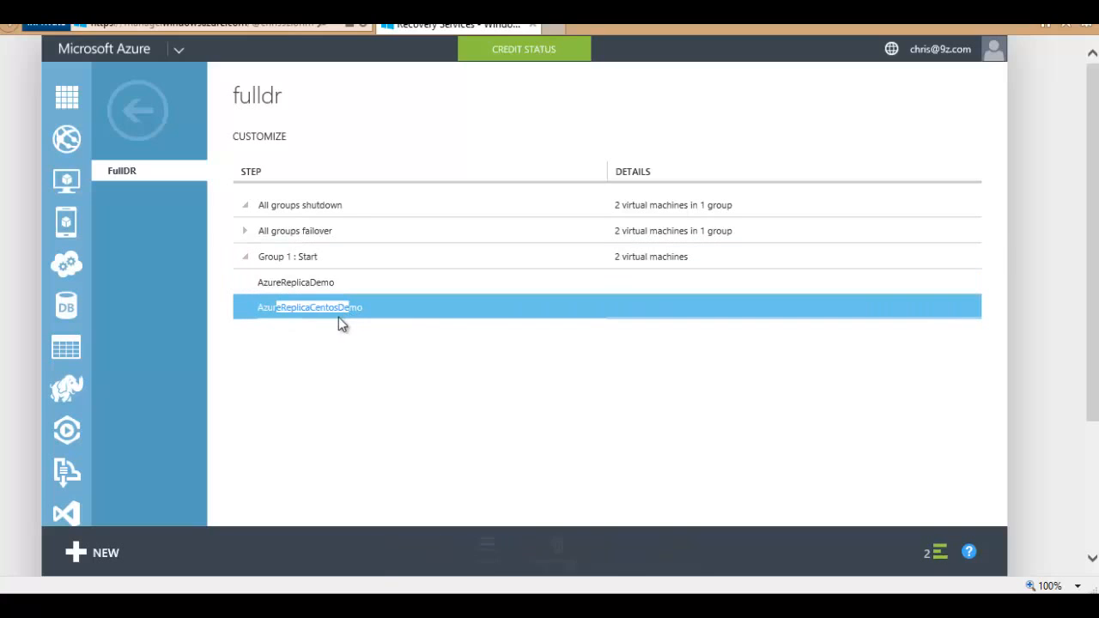
drag(286, 283, 324, 281)
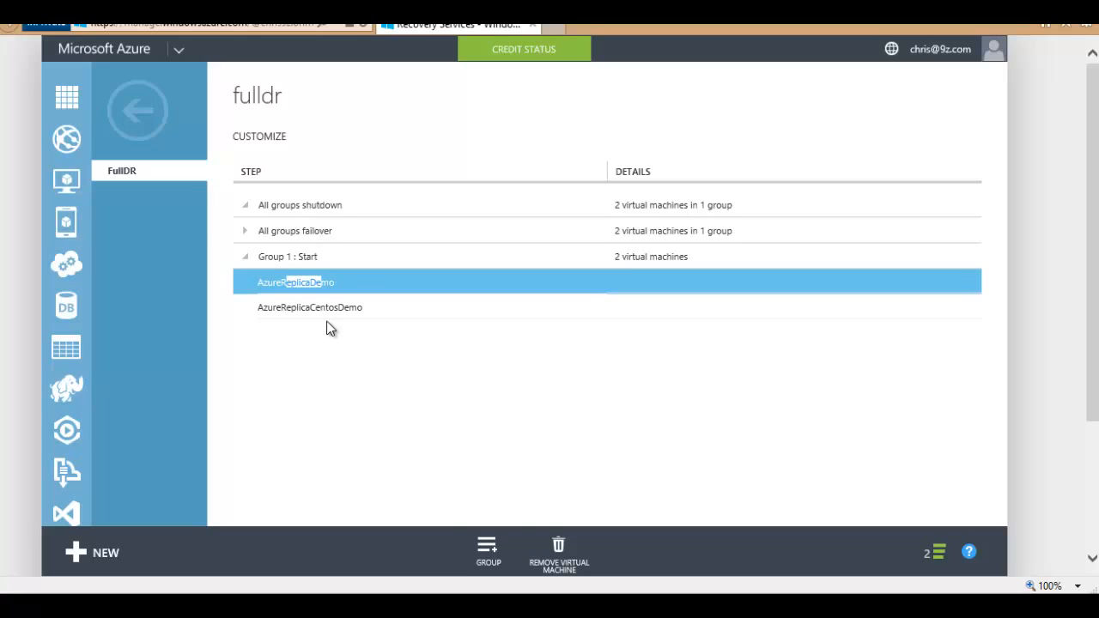
Step: Add a Group 2 start group and move AzureReplicaDemo into it
click(488, 548)
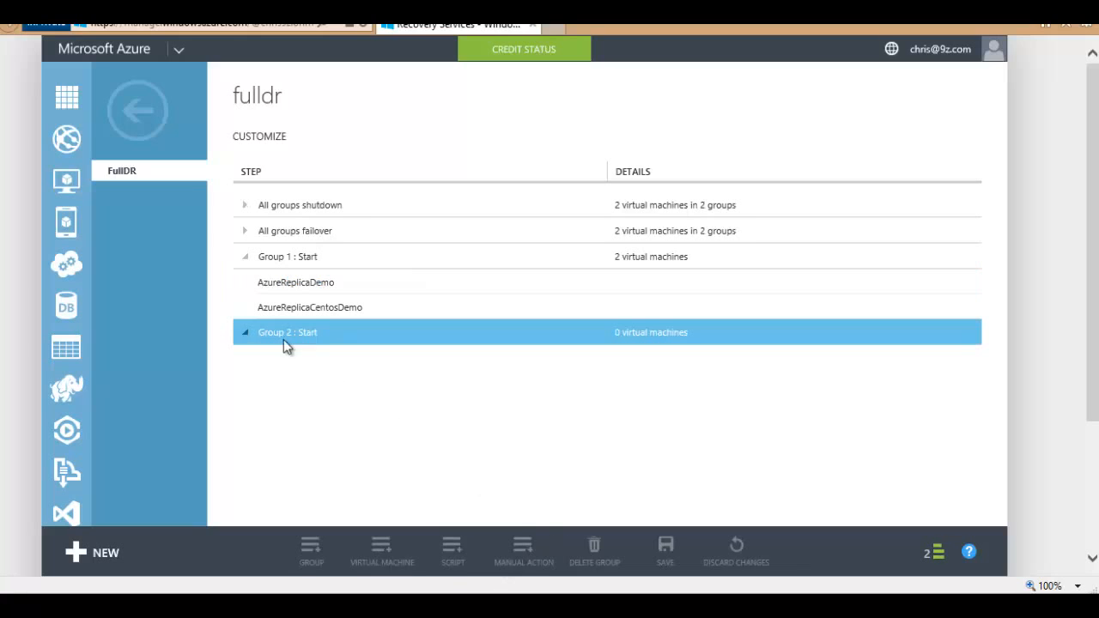
click(295, 307)
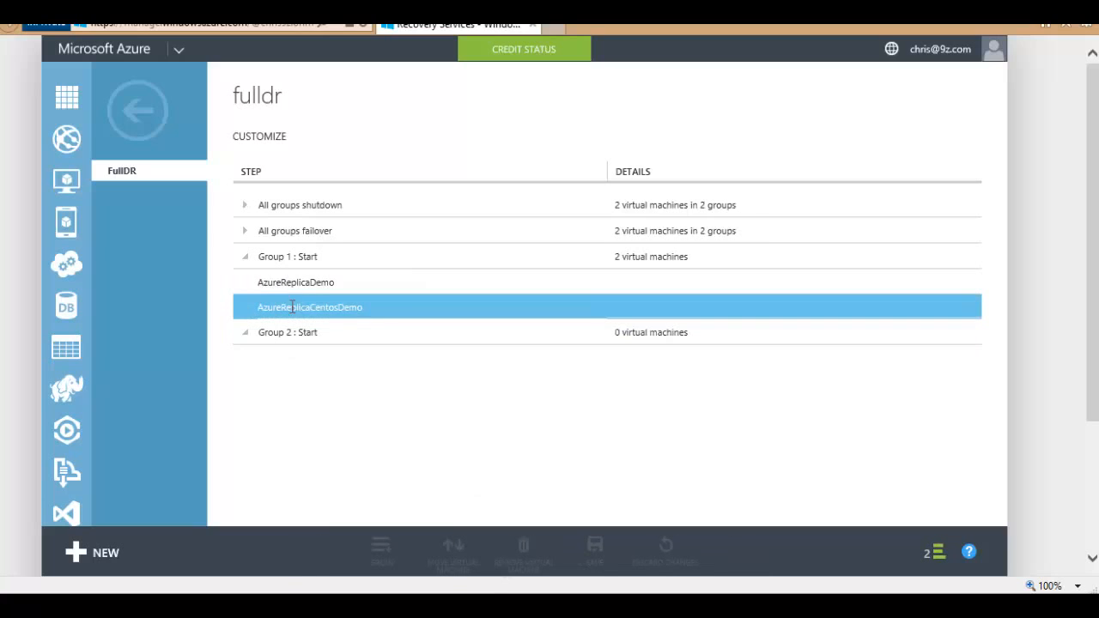
click(289, 280)
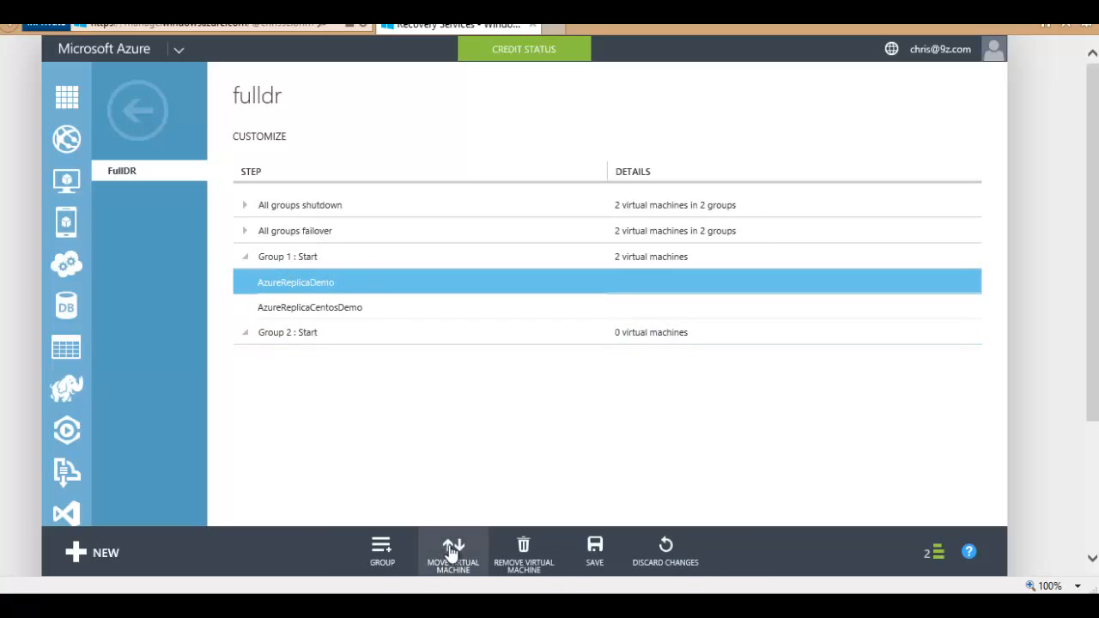
click(452, 546)
click(444, 516)
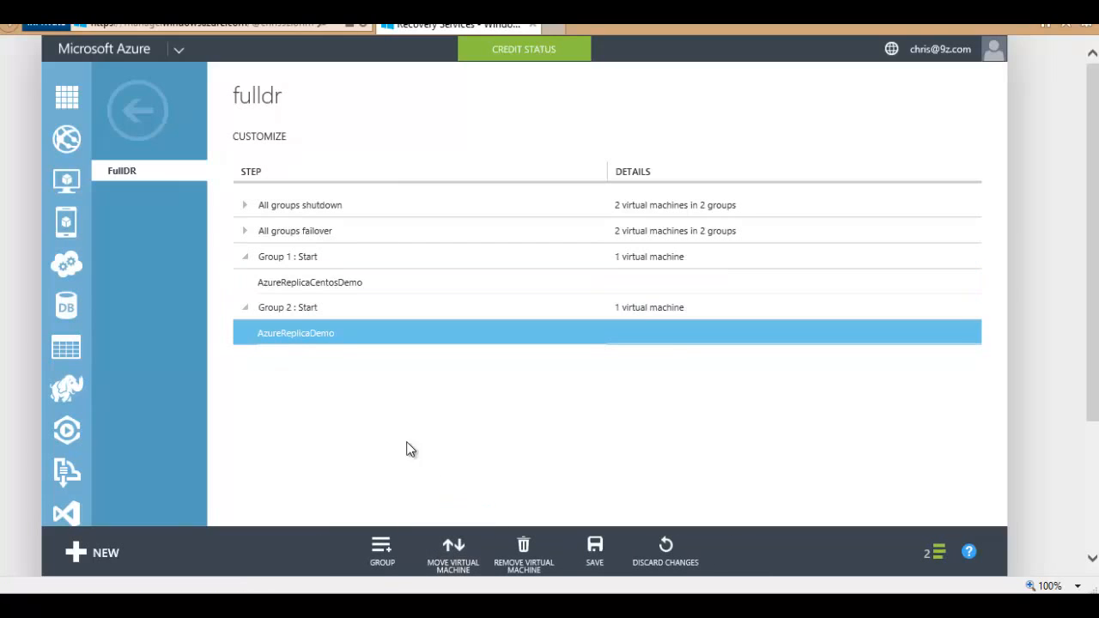
drag(288, 281, 317, 282)
click(311, 337)
click(312, 337)
Step: Save and confirm the FullDR plan changes, then collapse the notifications drawer
click(594, 549)
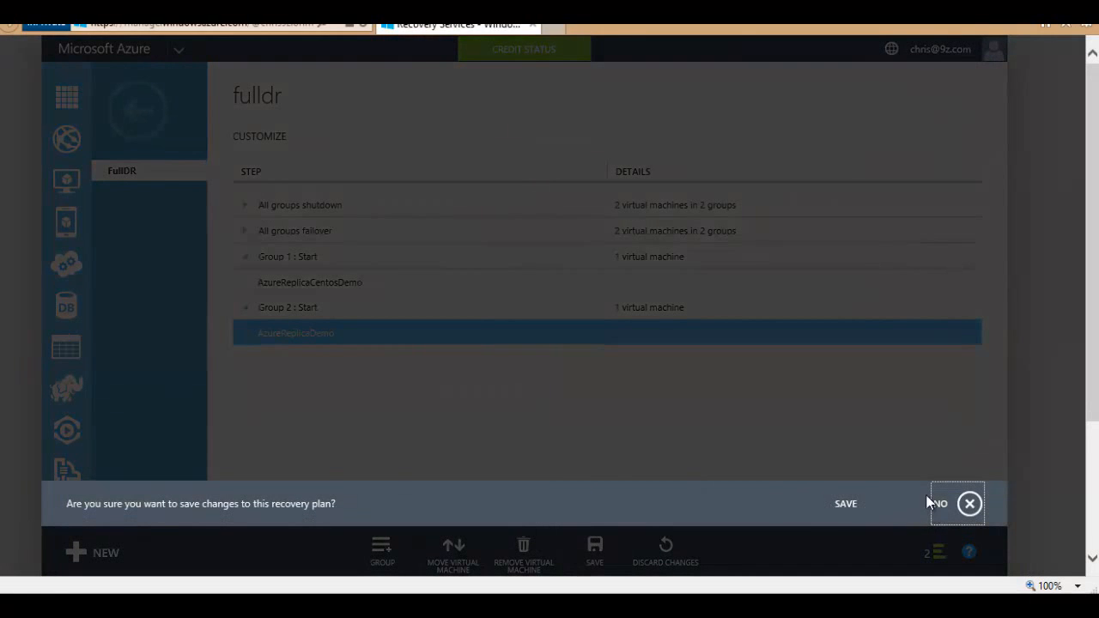
click(854, 500)
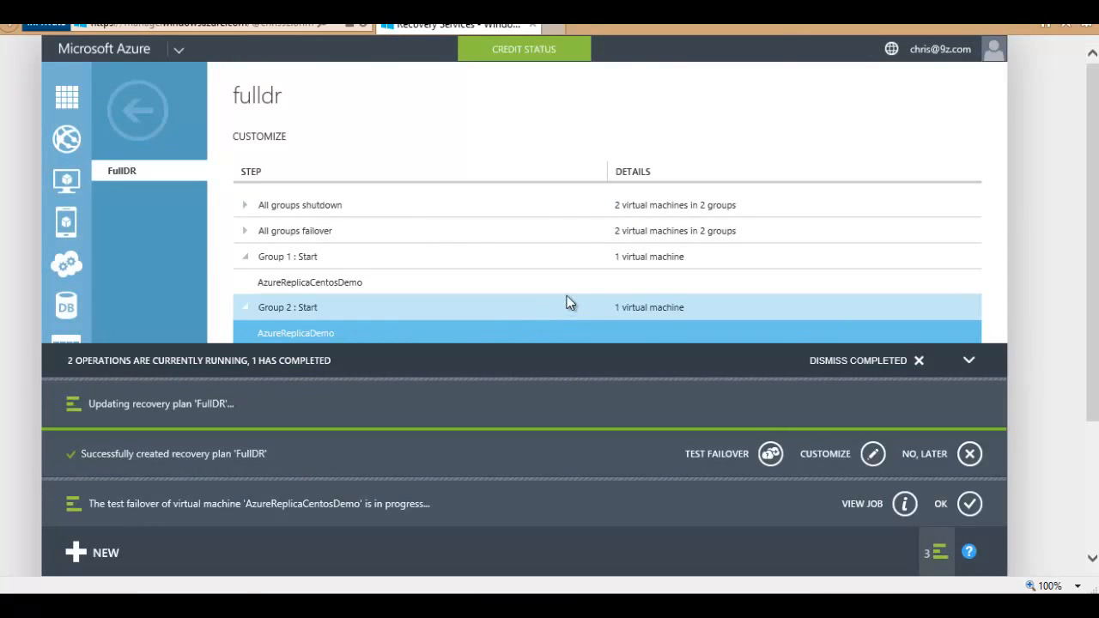
click(520, 233)
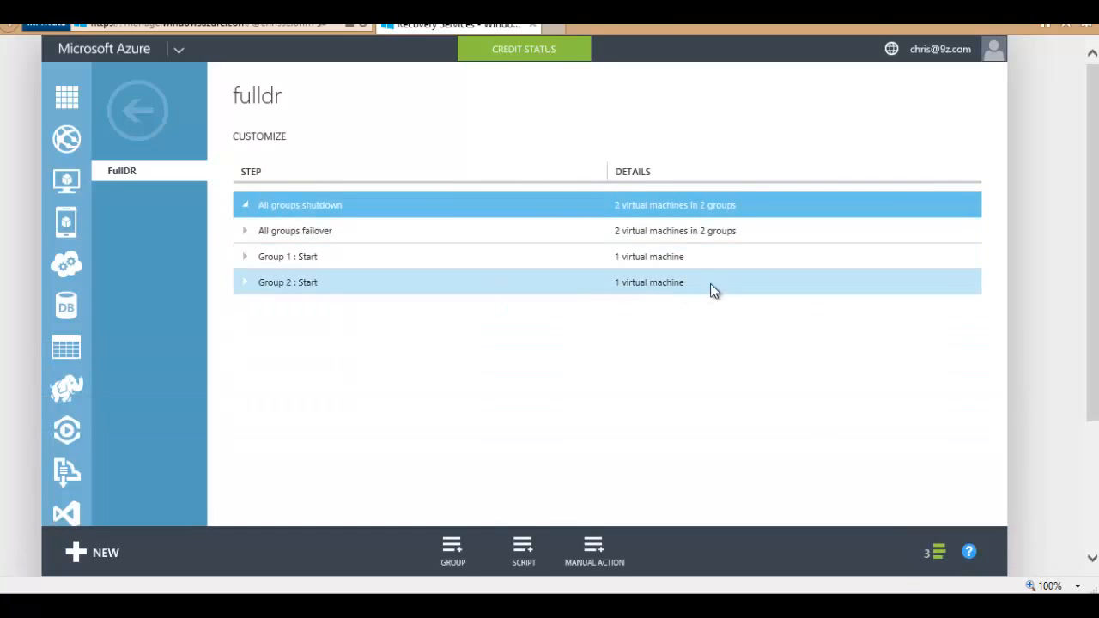
Step: Reopen FullDR briefly, then view its Planned/Unplanned failover options and dismiss them without choosing
click(155, 144)
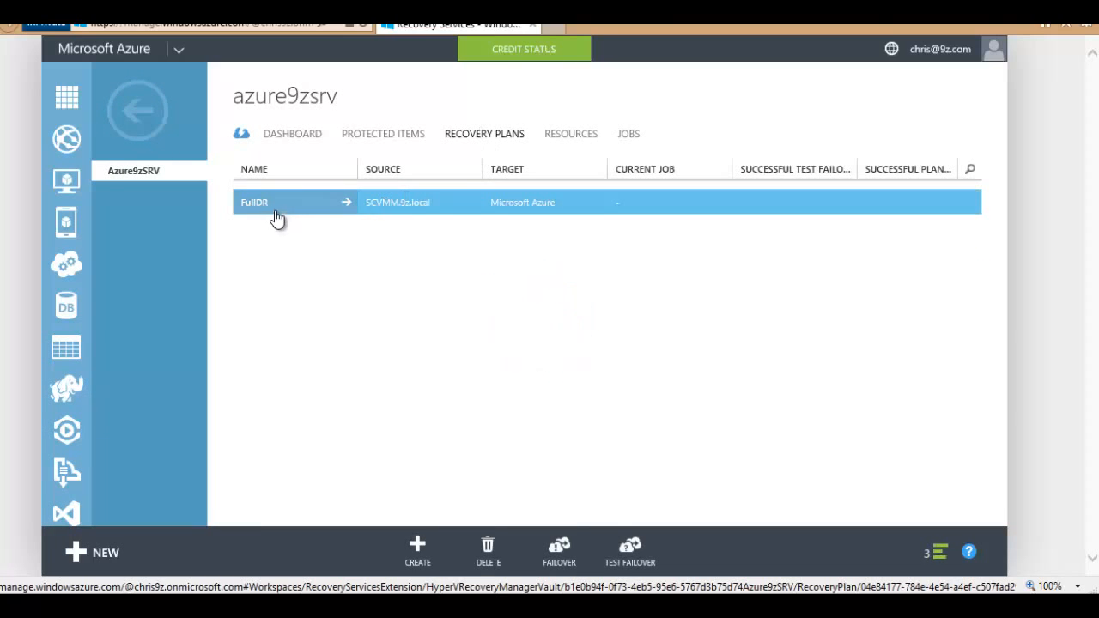
click(273, 203)
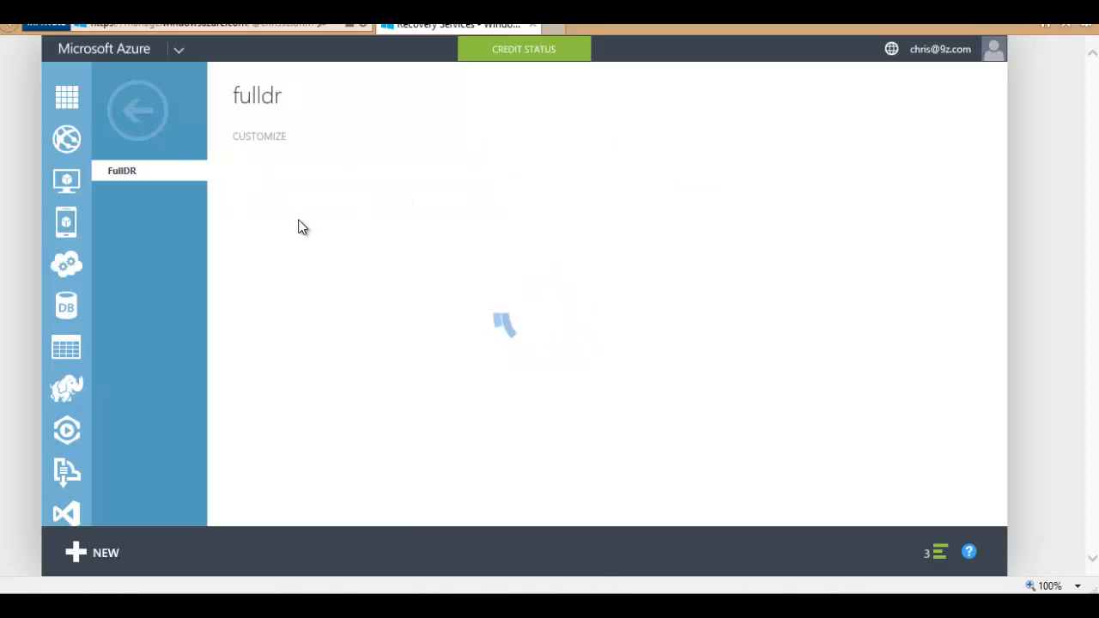
click(144, 117)
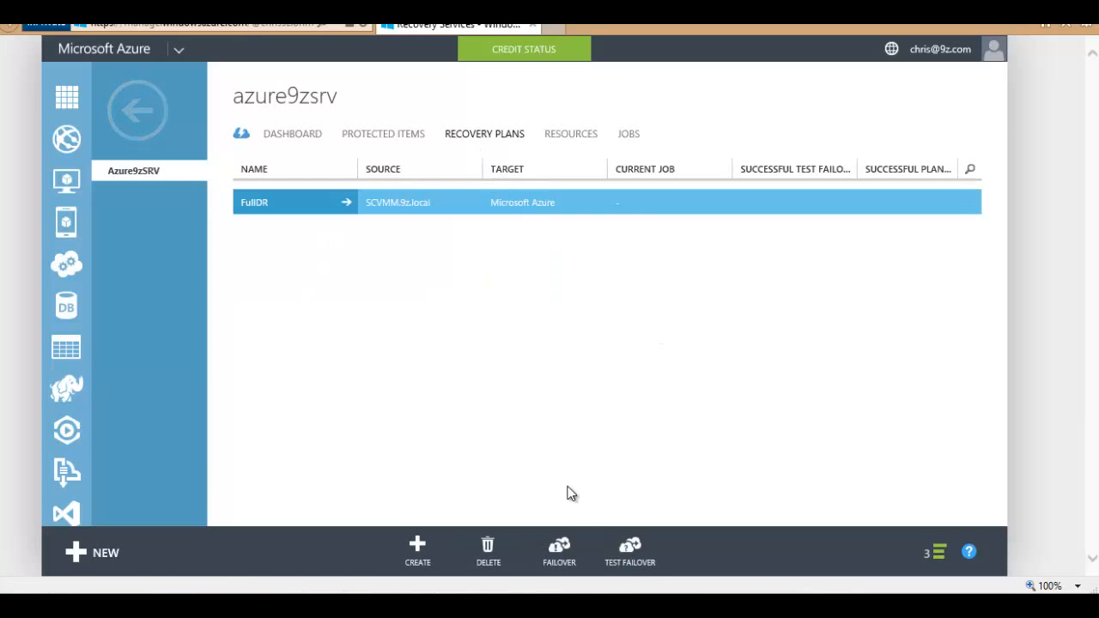
click(558, 548)
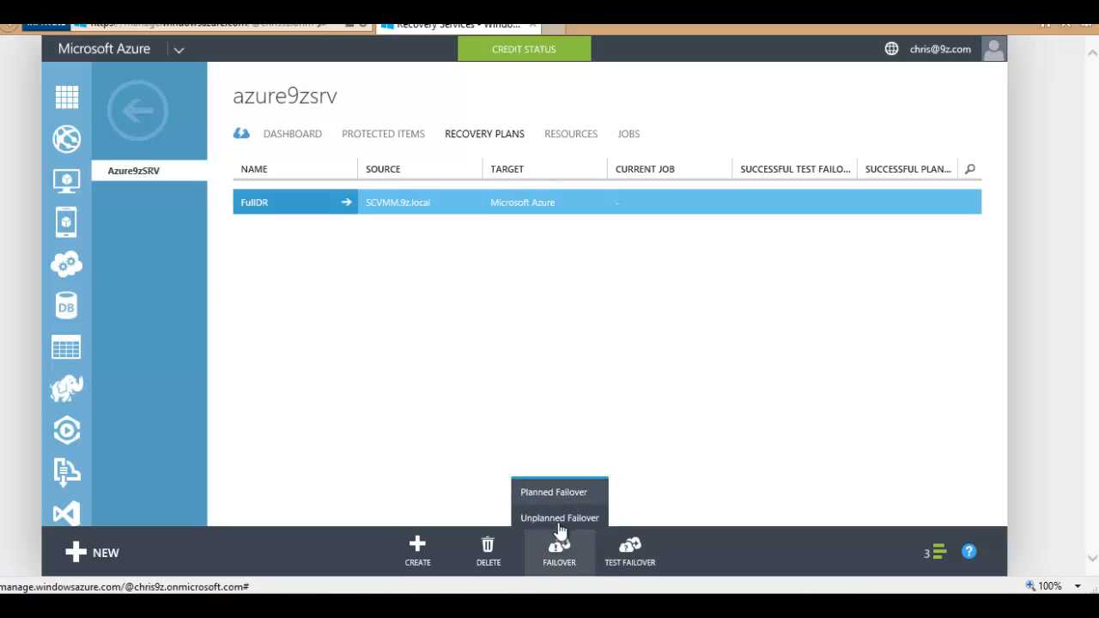
click(531, 353)
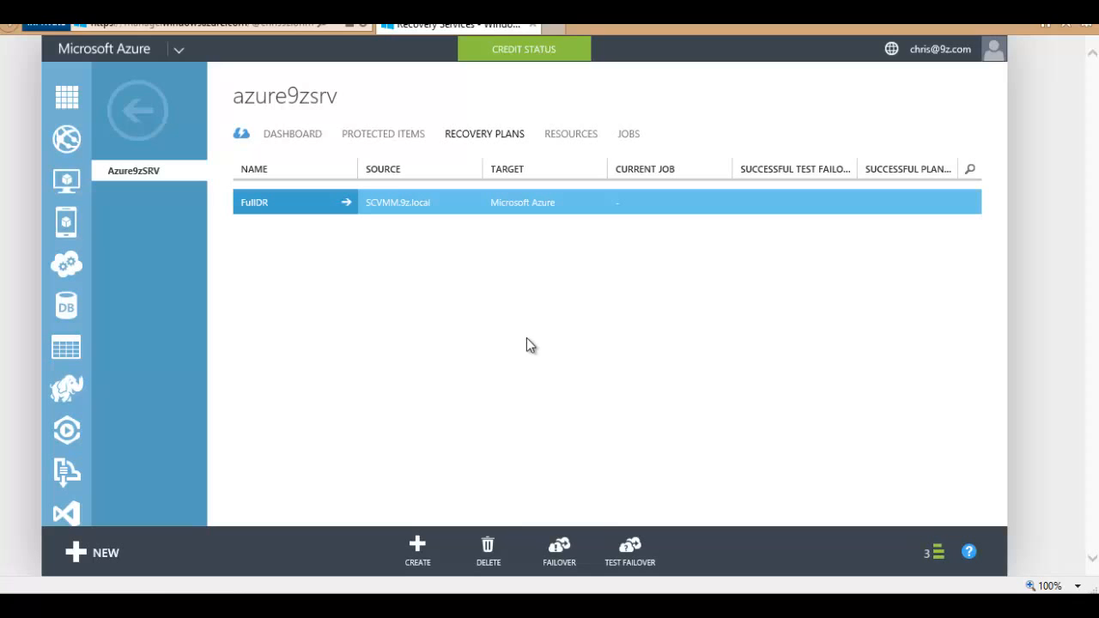
Step: Try mapping SCVMM.9z.local's Vswitch1 to a Microsoft Azure network, finding no networks available
click(571, 136)
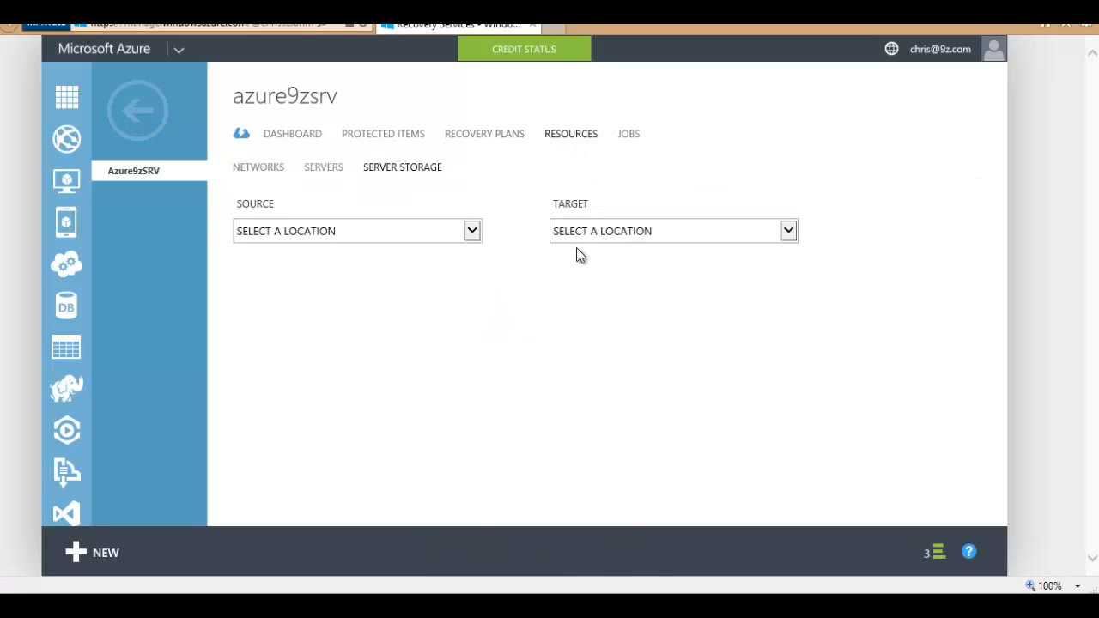
click(260, 168)
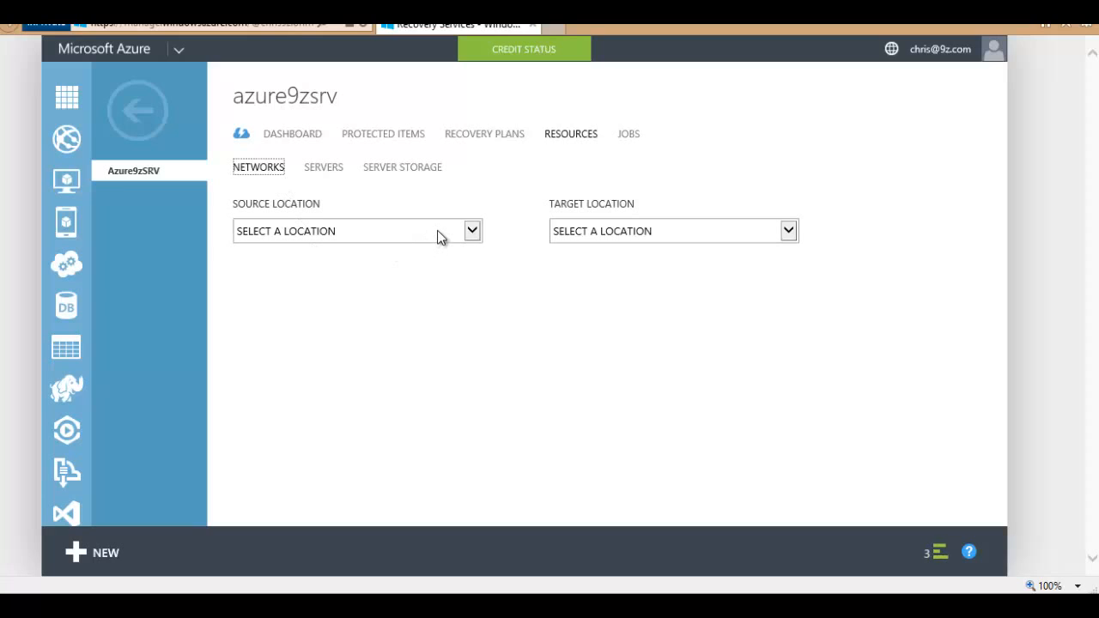
click(472, 232)
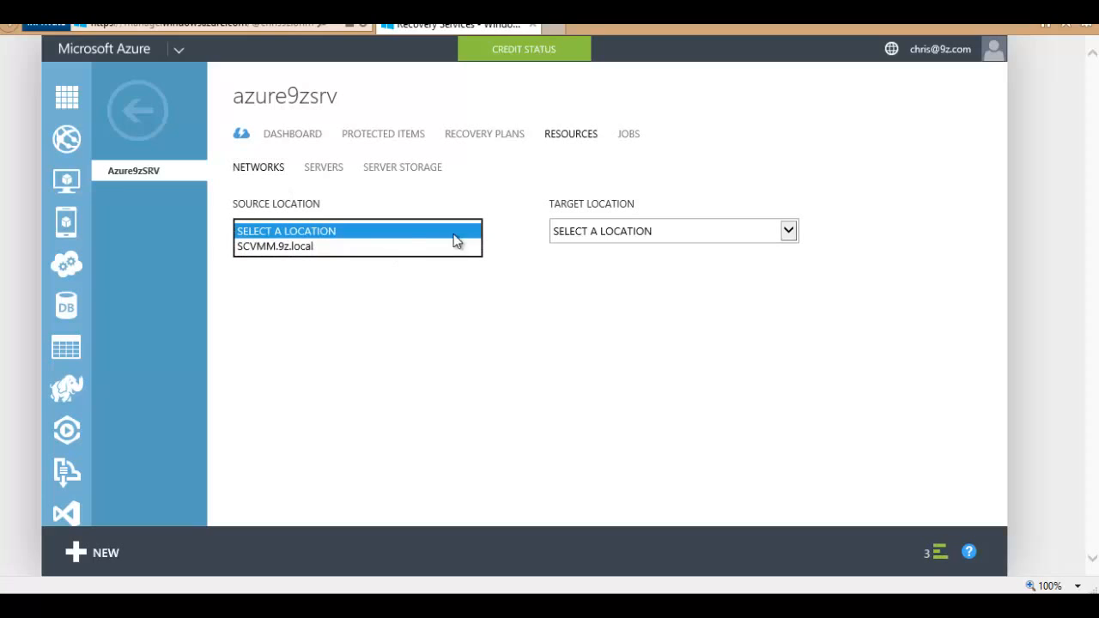
click(289, 247)
click(682, 231)
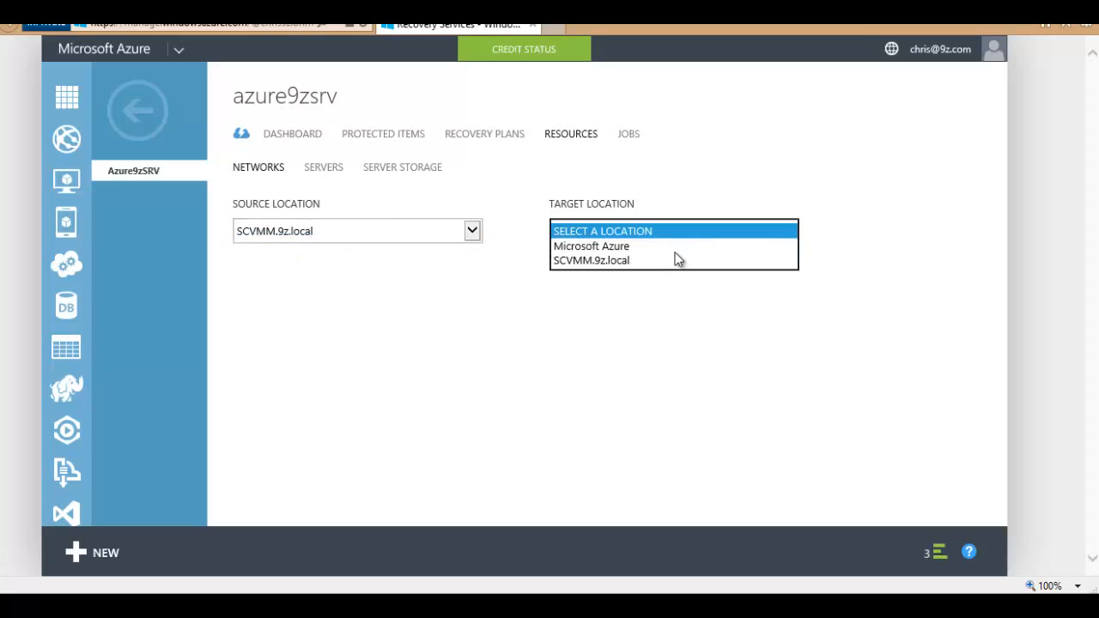
click(606, 247)
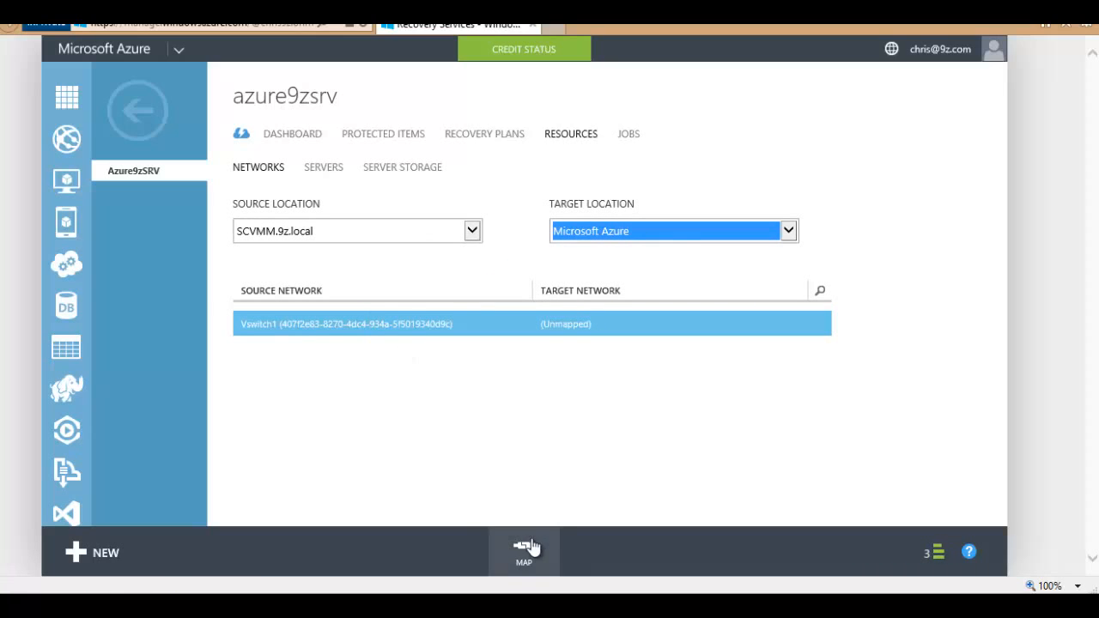
click(532, 546)
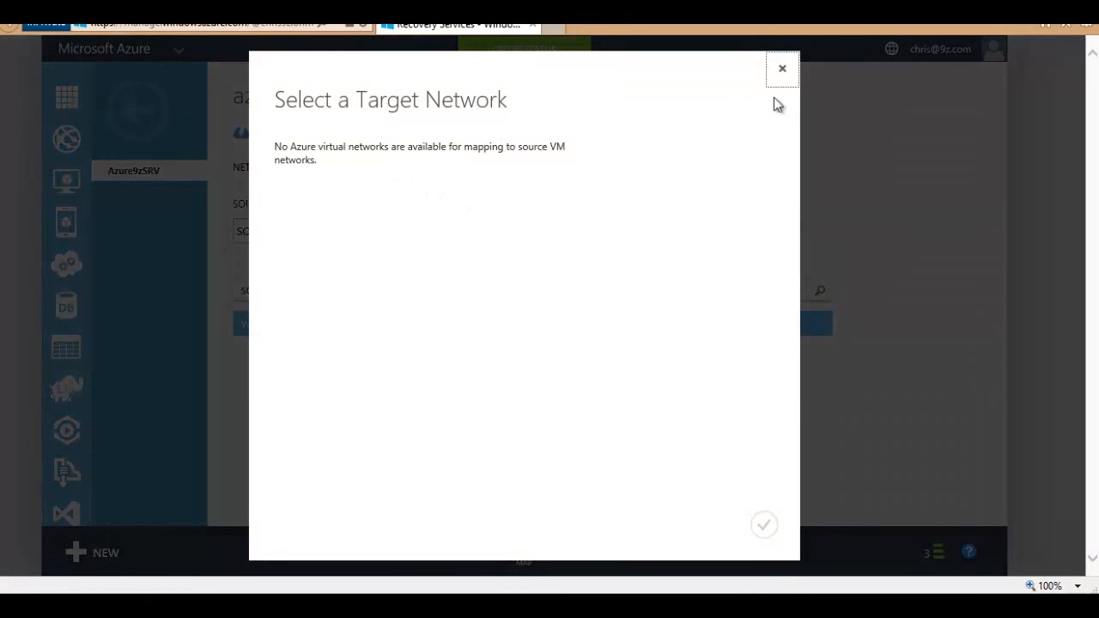
click(780, 72)
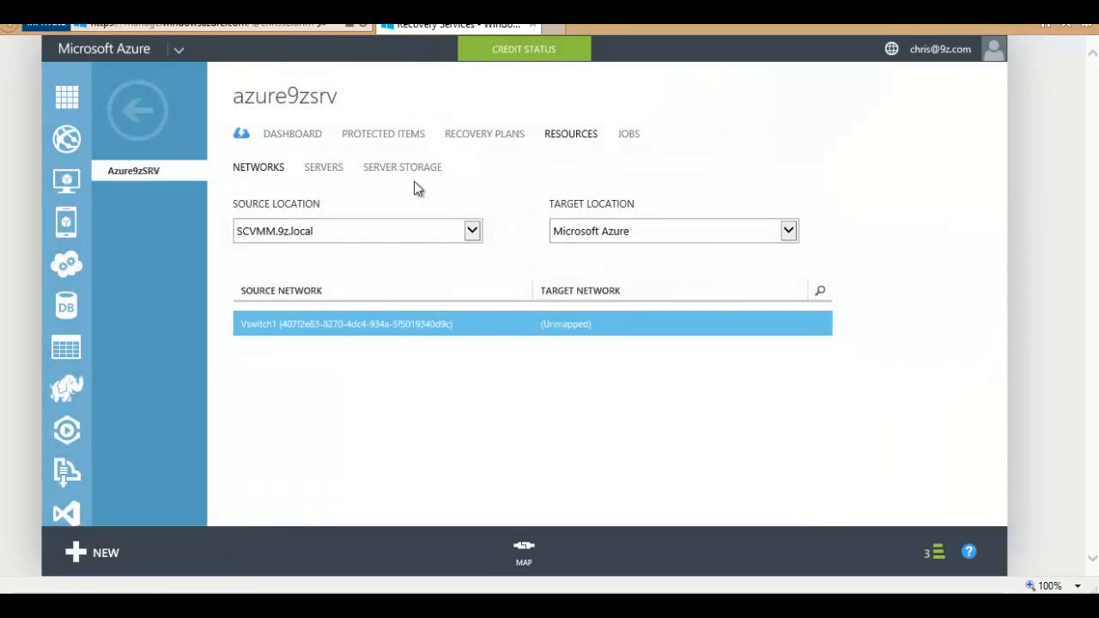
Step: Reset both network mapping locations to none and view the registered SCVMM.9z.local server
click(388, 230)
click(309, 216)
click(637, 231)
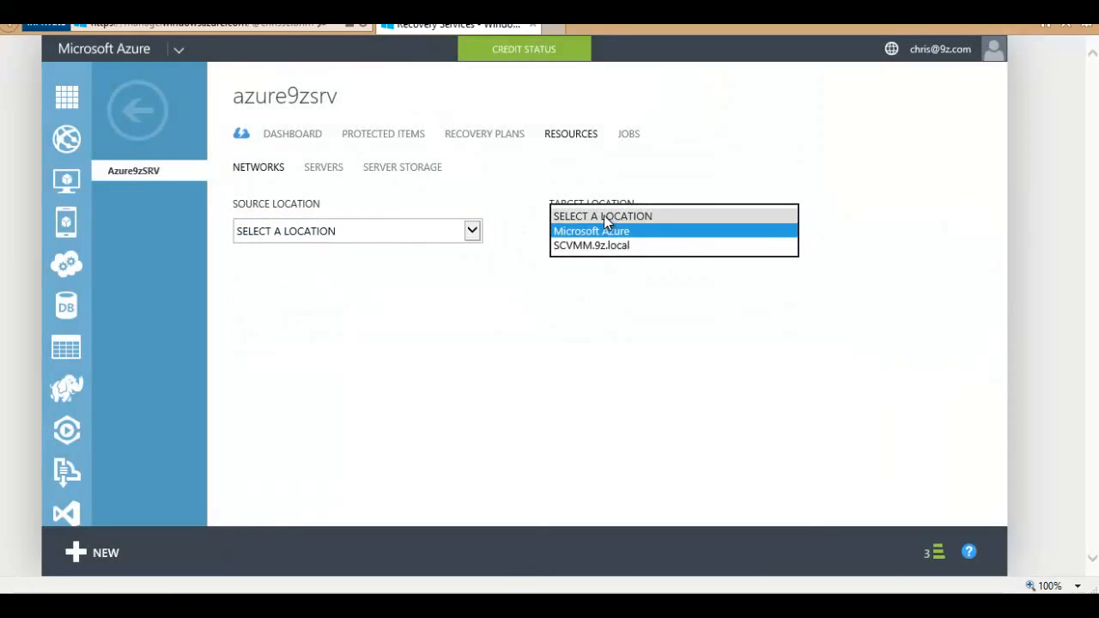
click(603, 215)
click(323, 170)
click(324, 248)
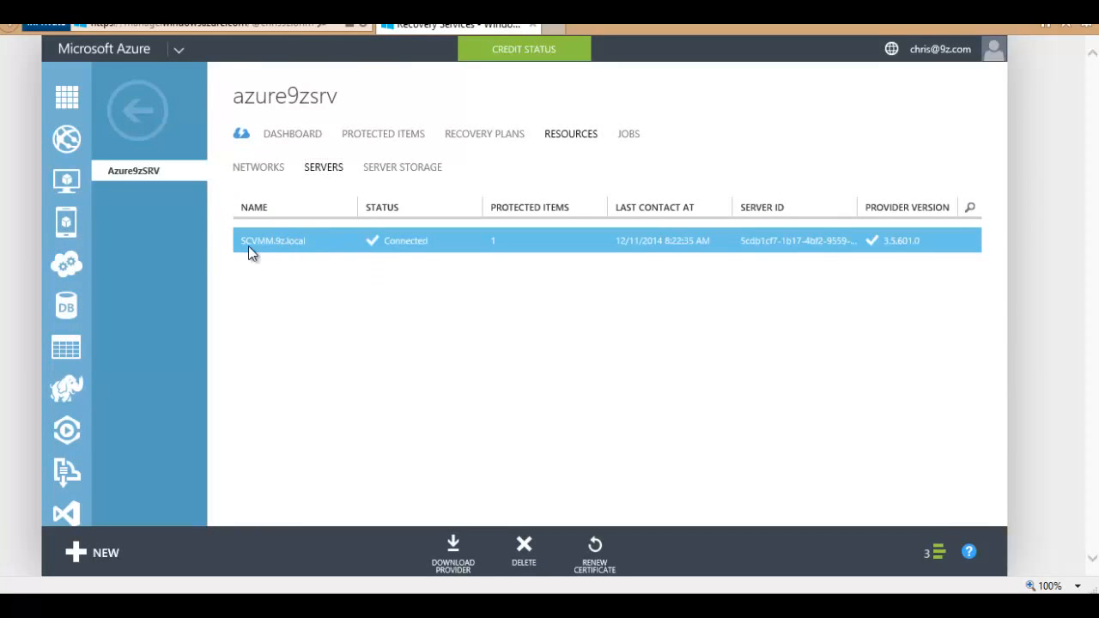
Step: Open server storage mapping and try SCVMM.9z.local as the source, leaving the target unset
drag(240, 245, 288, 275)
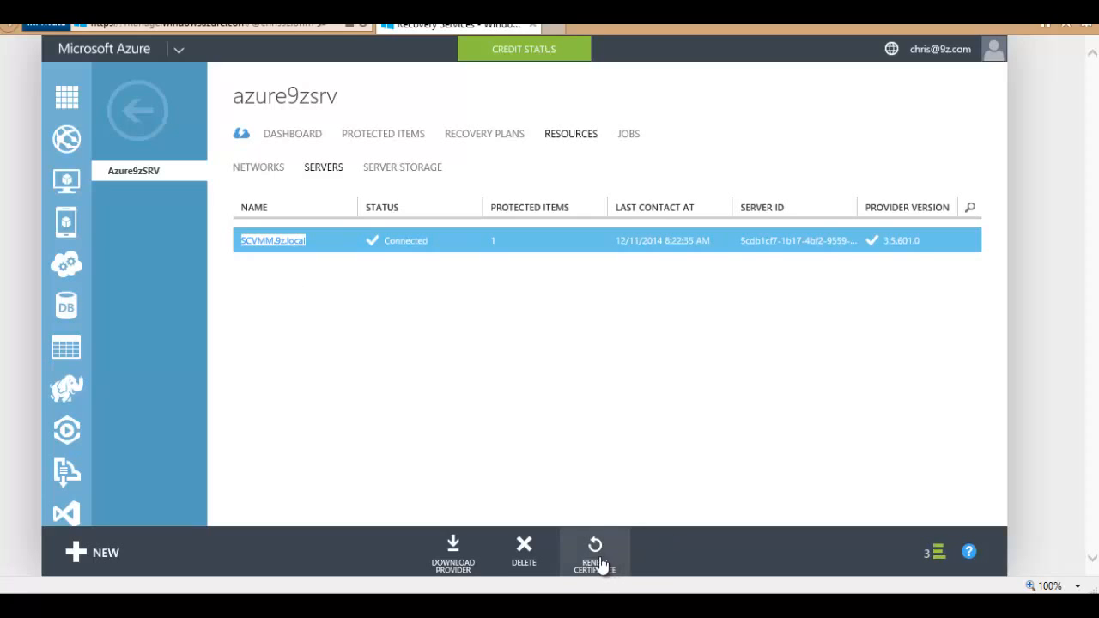
click(386, 172)
click(411, 241)
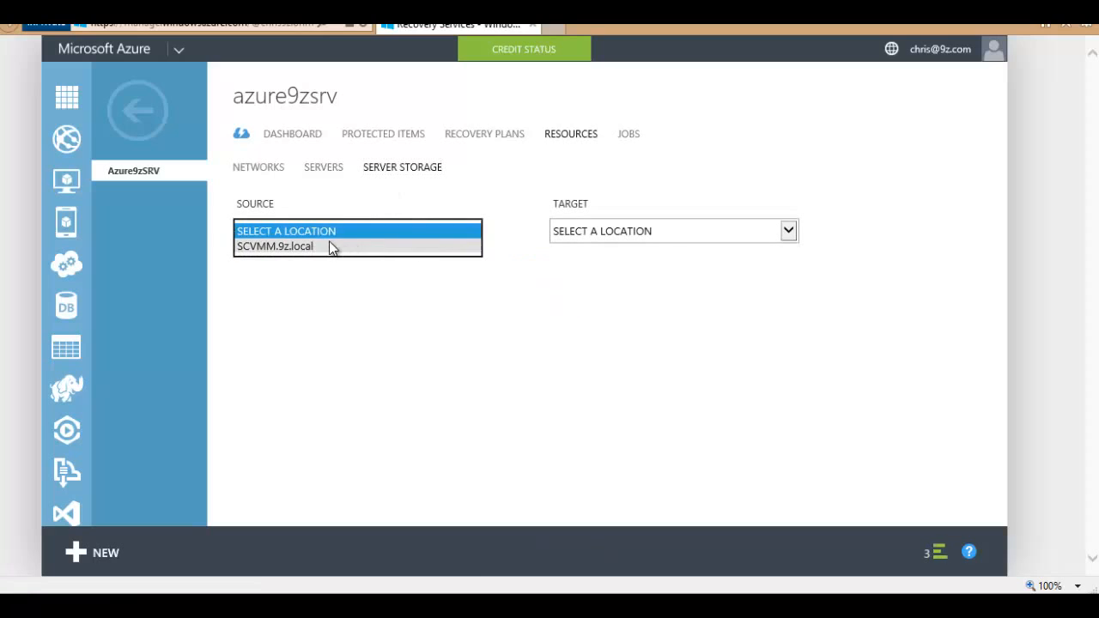
click(331, 246)
click(589, 234)
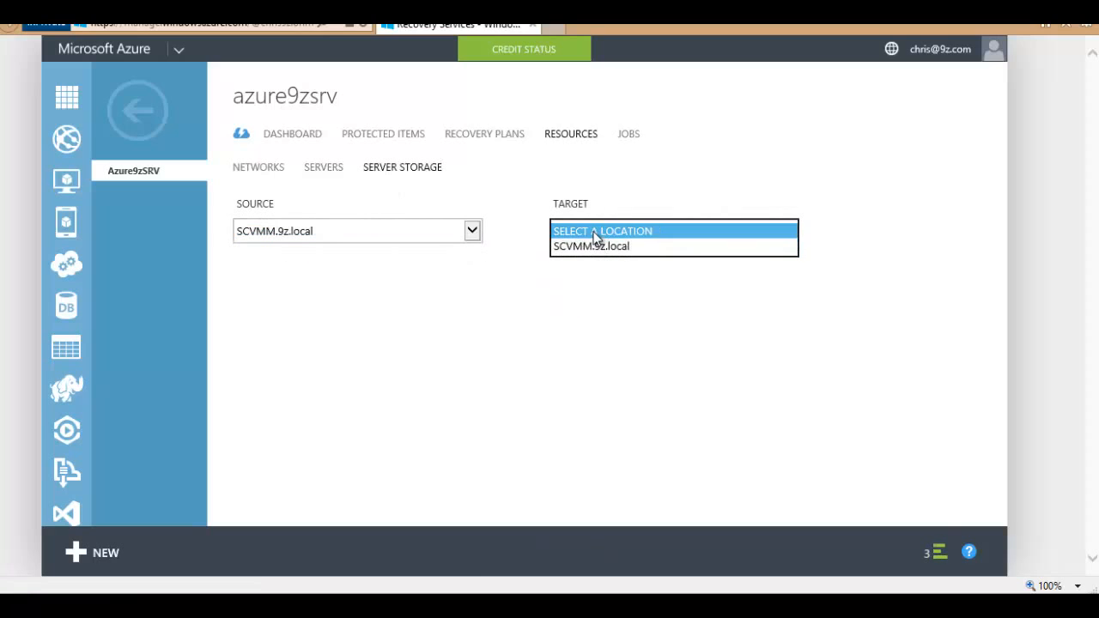
click(596, 235)
Step: Reset the storage source to no location and return to the recovery plans list
click(348, 232)
click(347, 231)
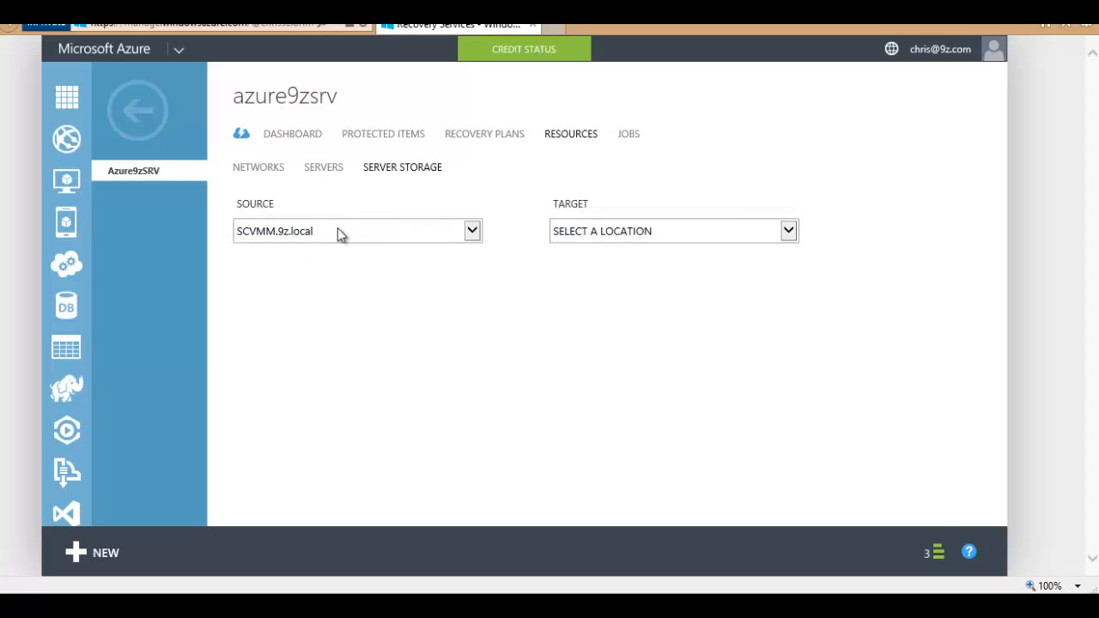
click(324, 239)
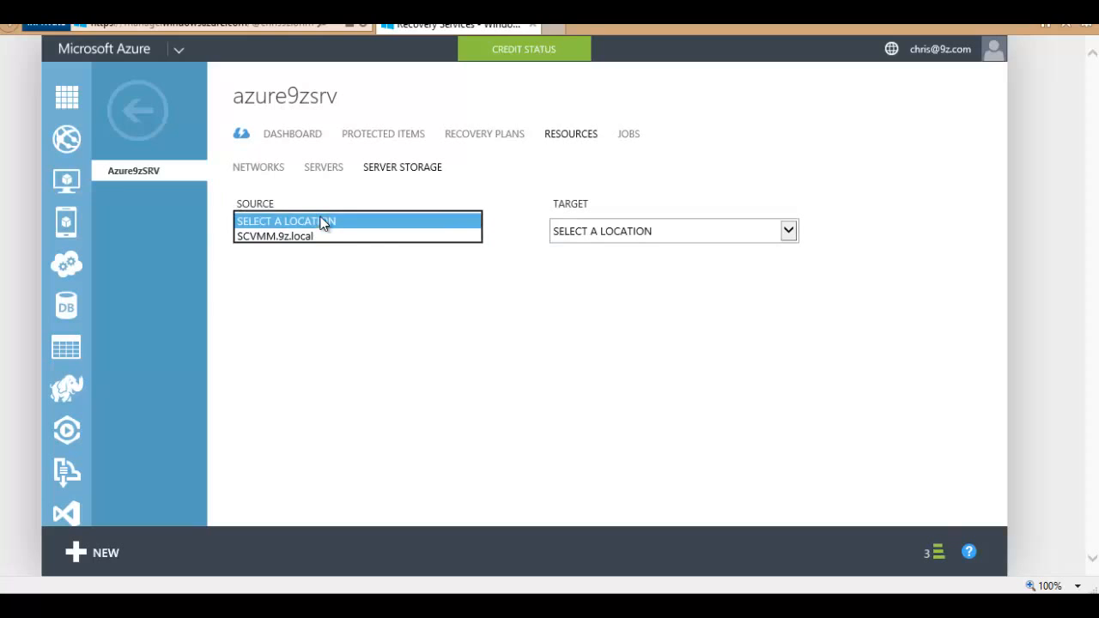
click(327, 220)
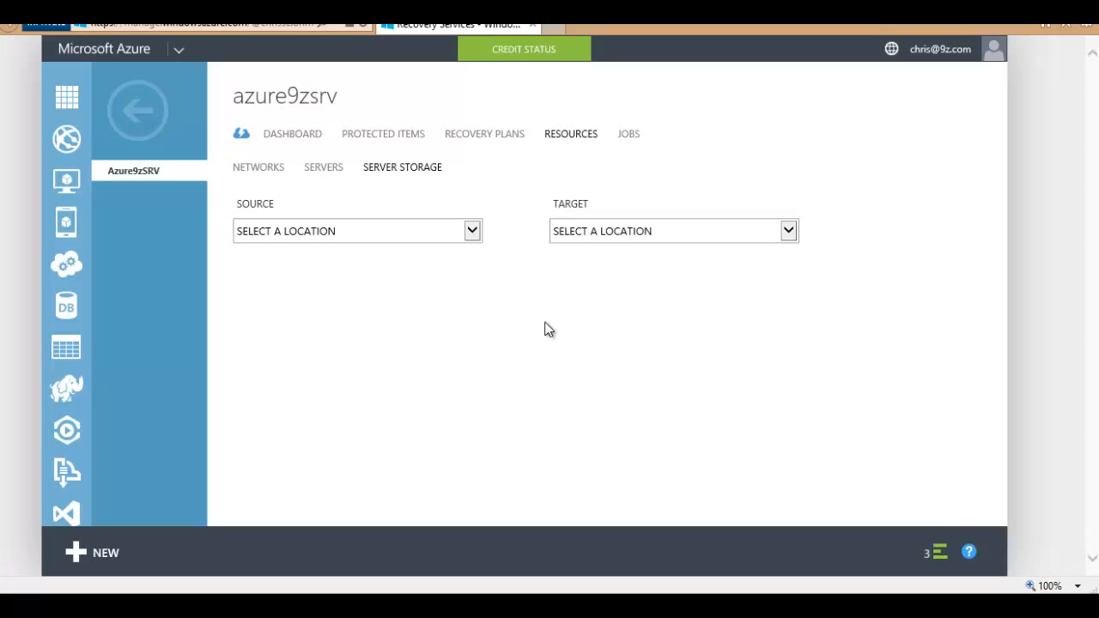
click(492, 137)
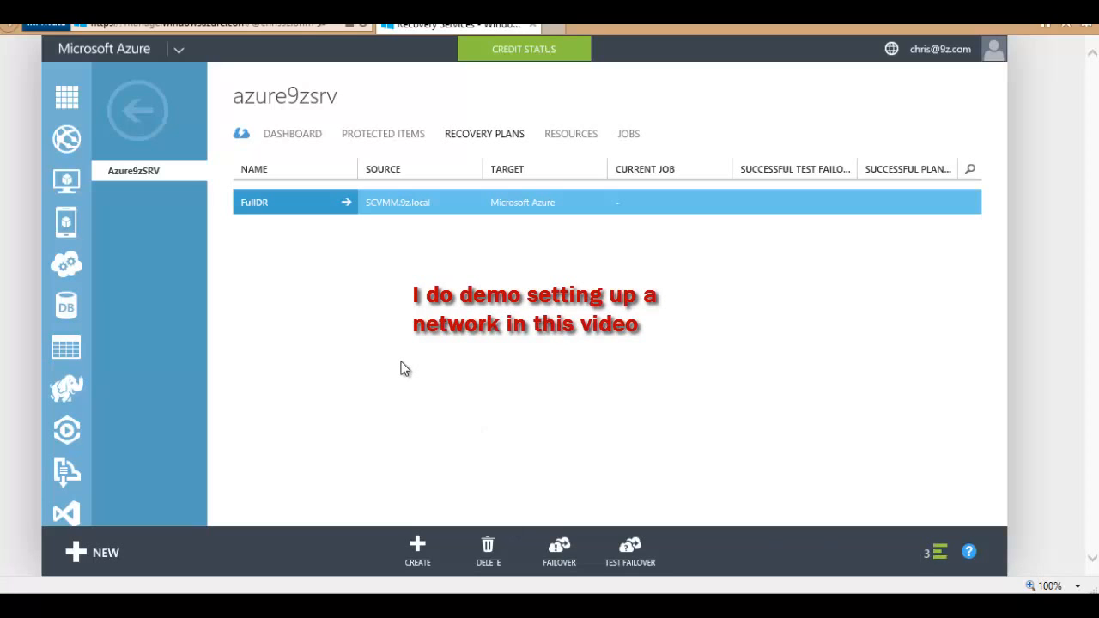
Step: In Azure9zSRV's Azure9zCloud, view AzureReplicaCentosDemo's test failover job awaiting Complete testing
click(125, 117)
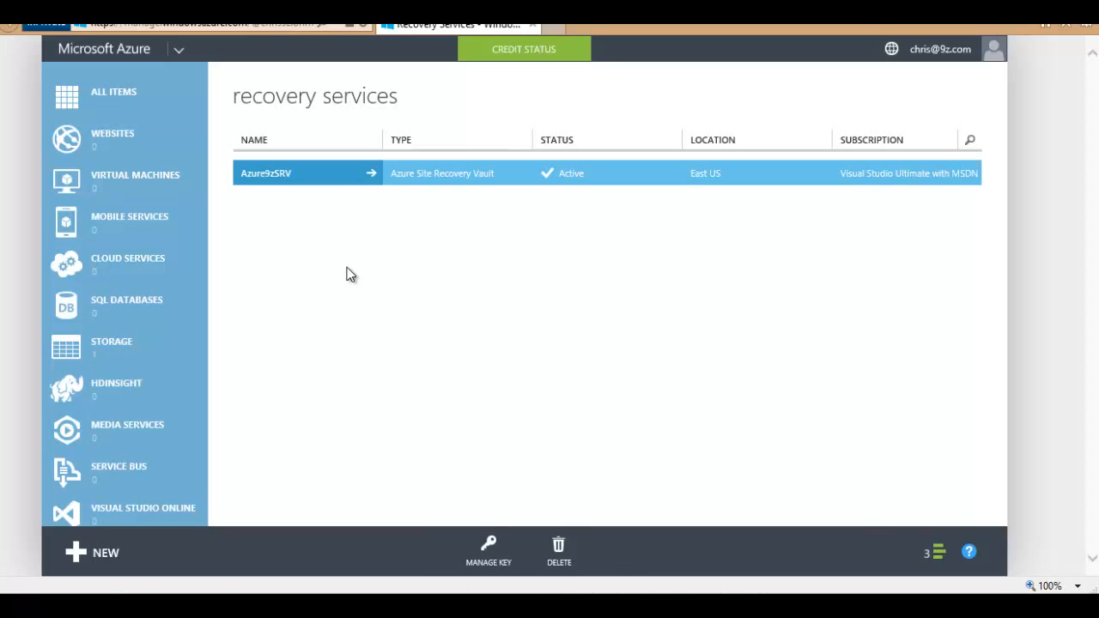
click(292, 185)
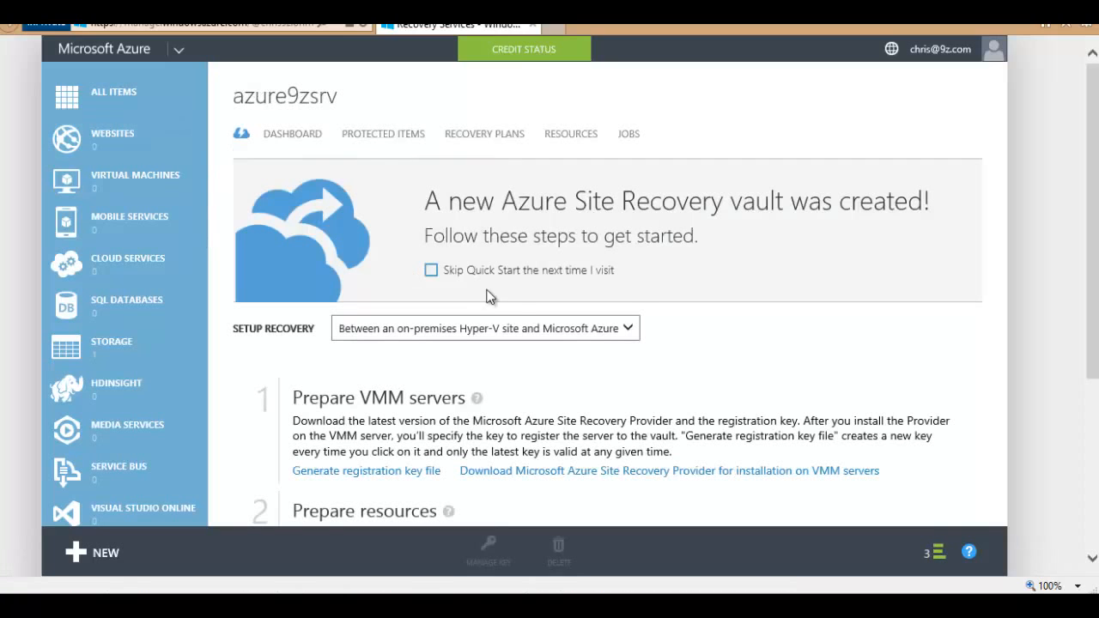
click(383, 138)
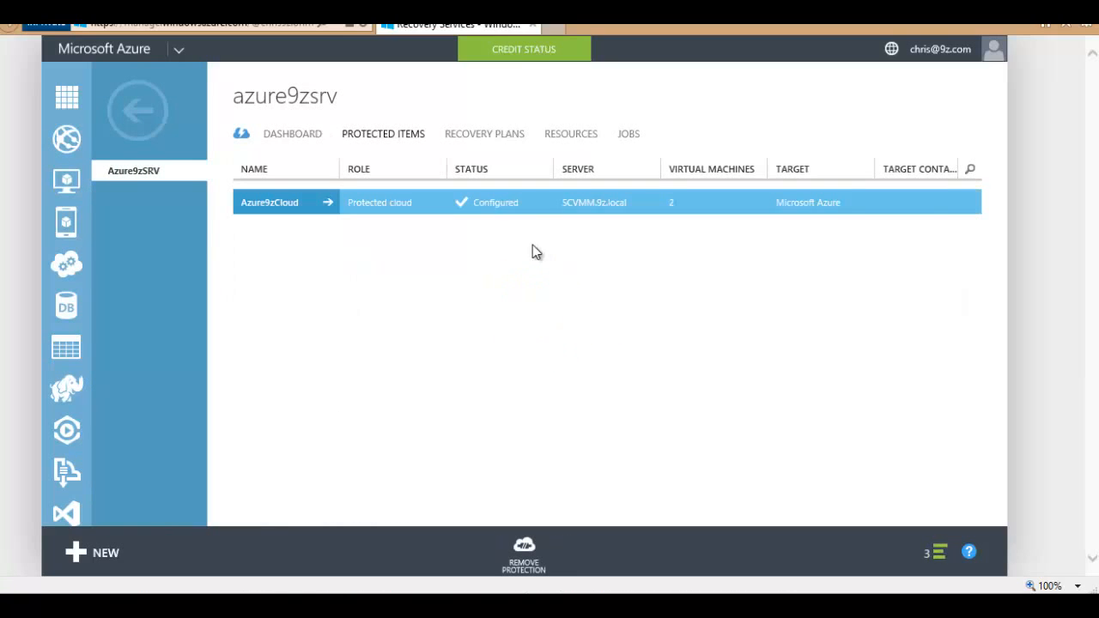
click(287, 203)
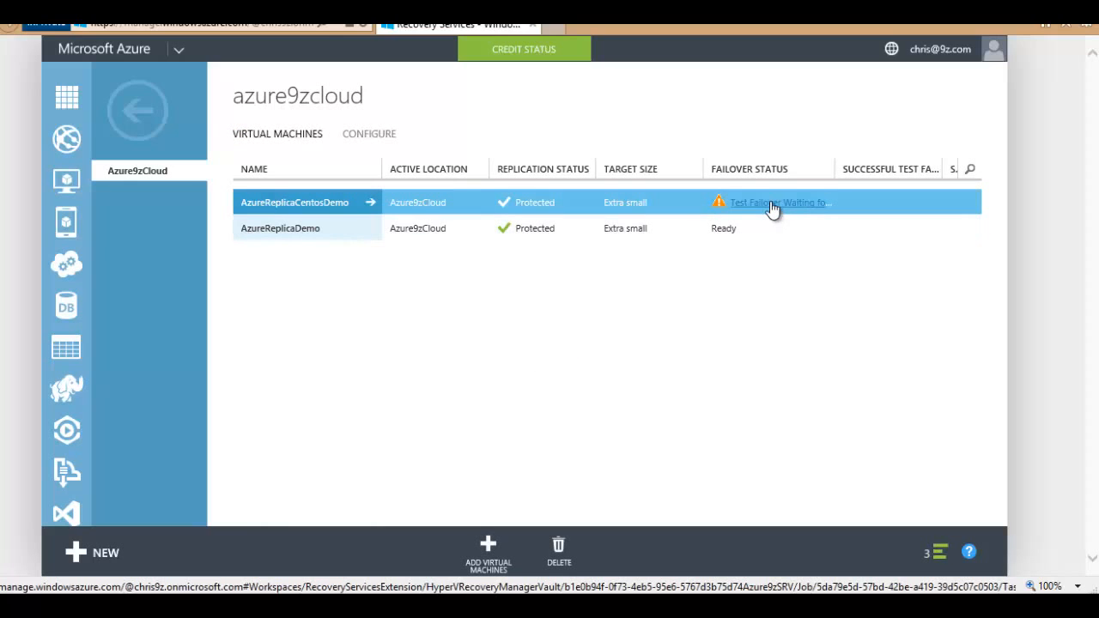
drag(834, 171, 865, 175)
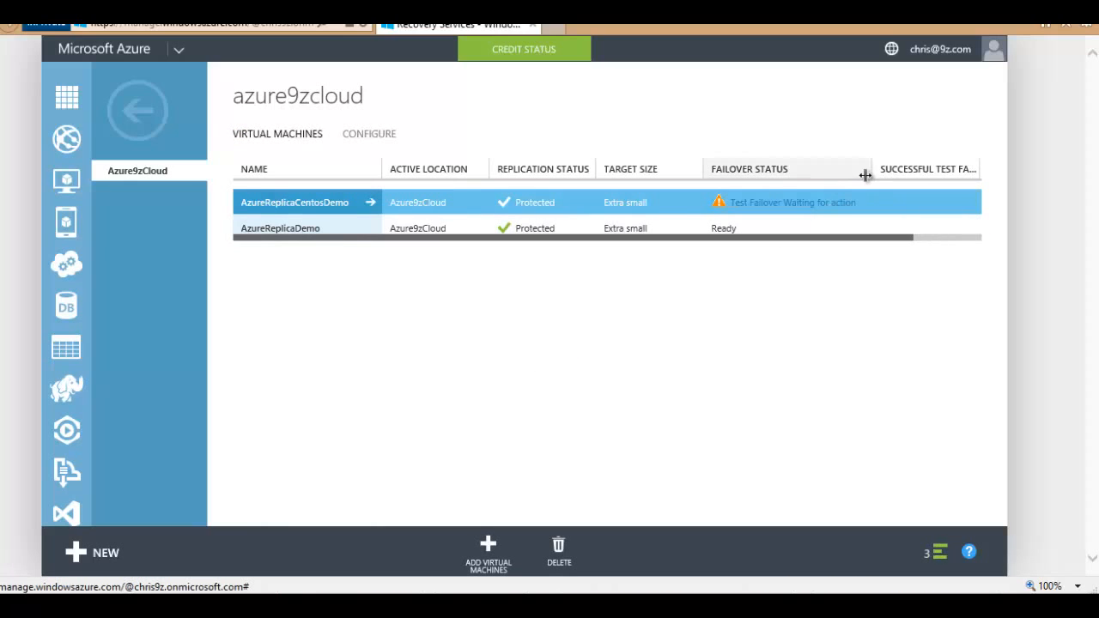
click(790, 206)
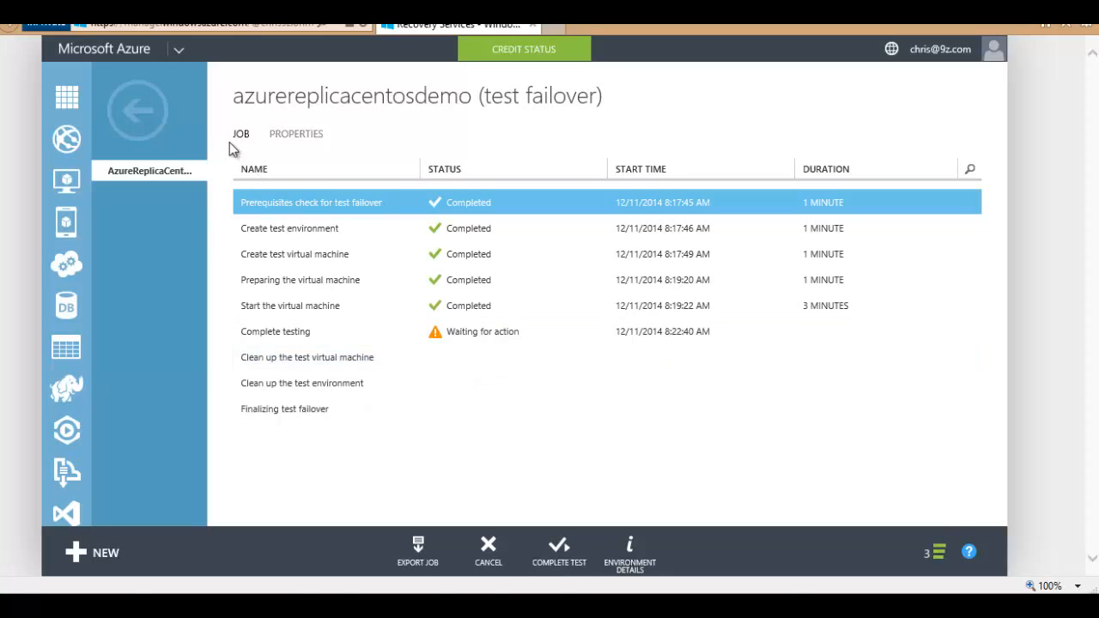
click(62, 101)
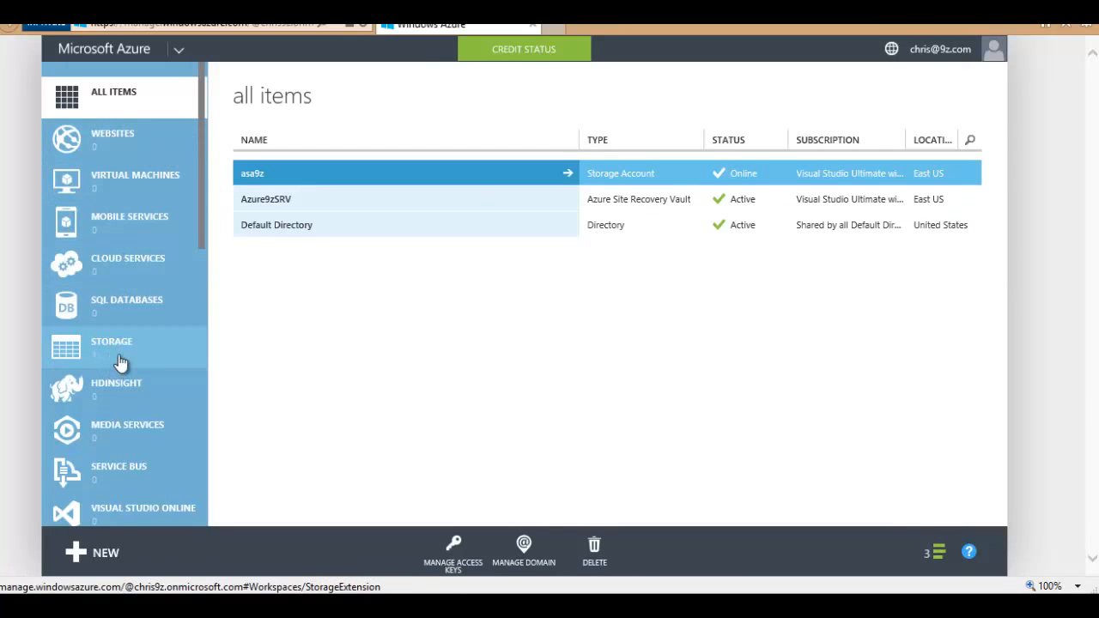
Step: Open the Azure9zSRV vault's protected items from the Recovery Services list
scroll(112, 352, down, 5)
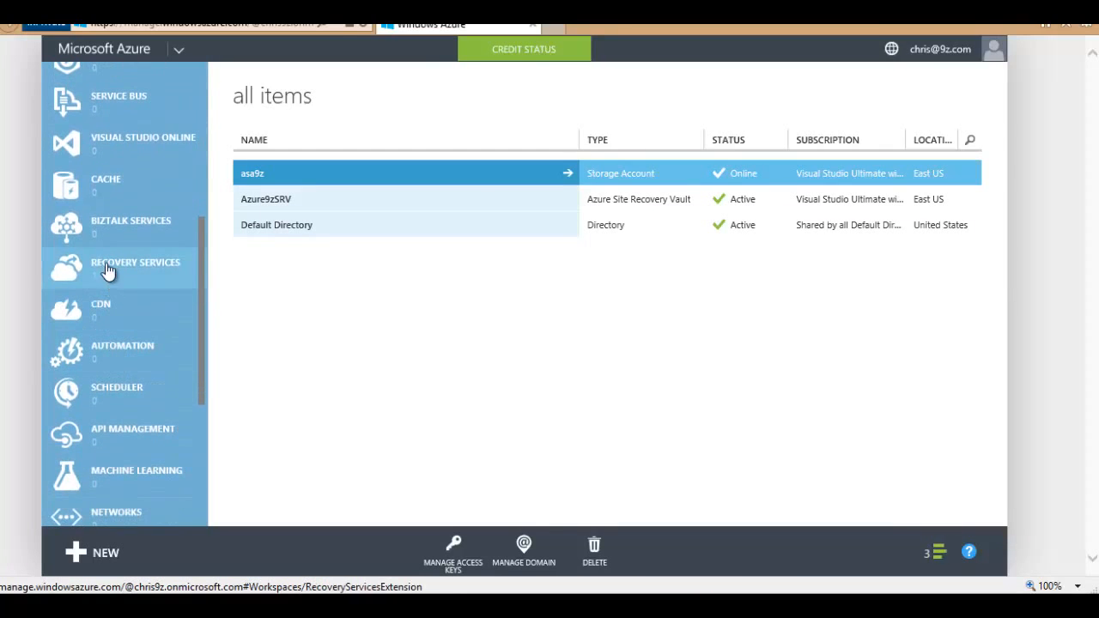
scroll(111, 273, down, 2)
click(121, 192)
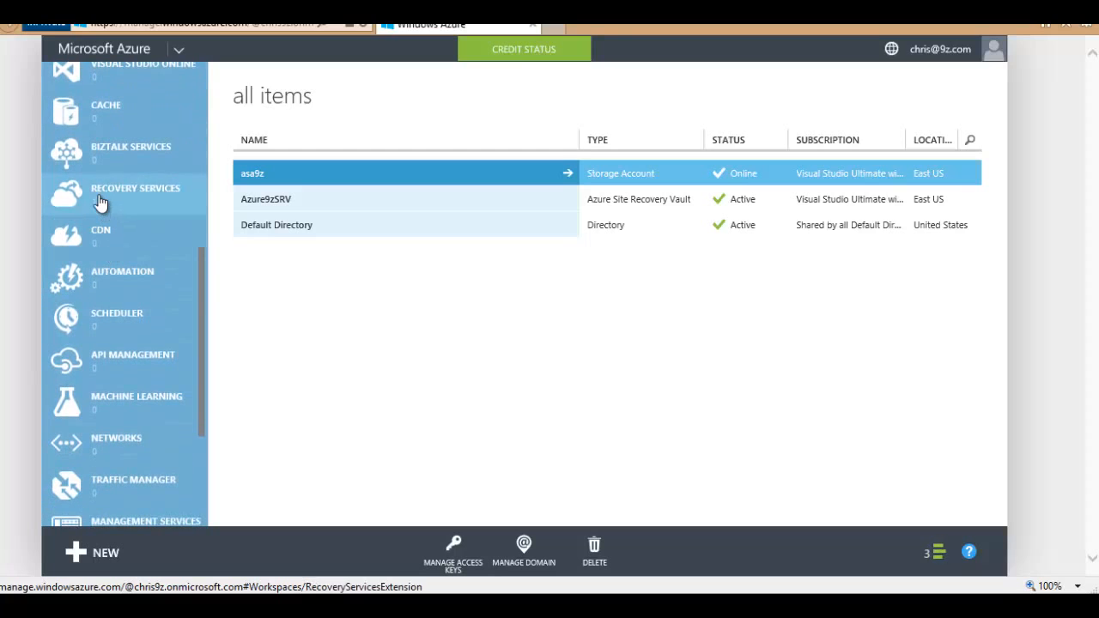
click(302, 180)
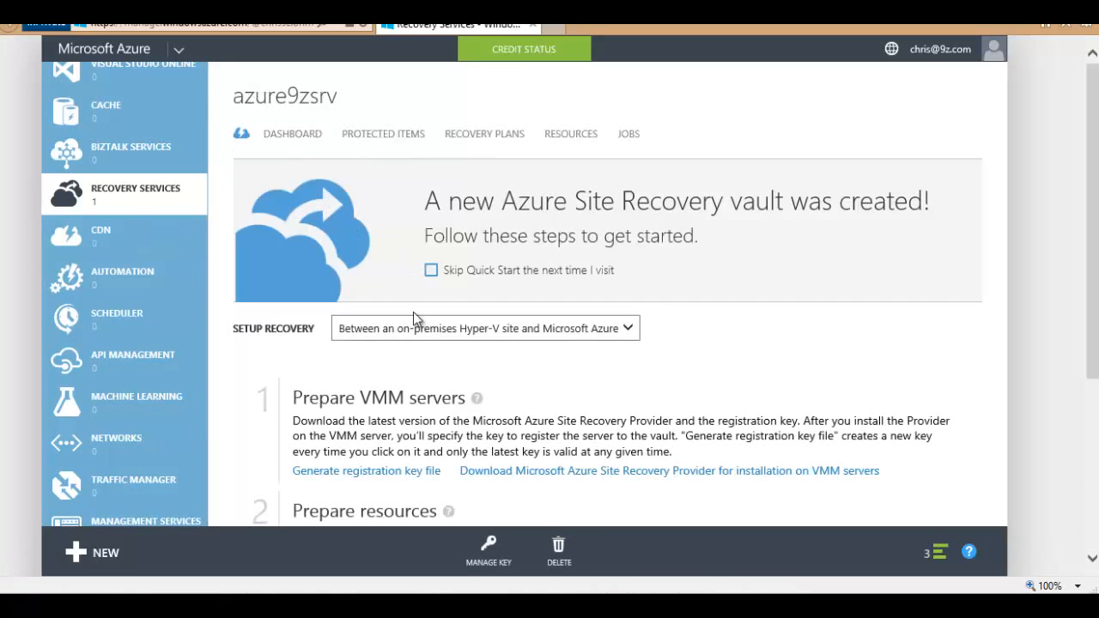
click(382, 138)
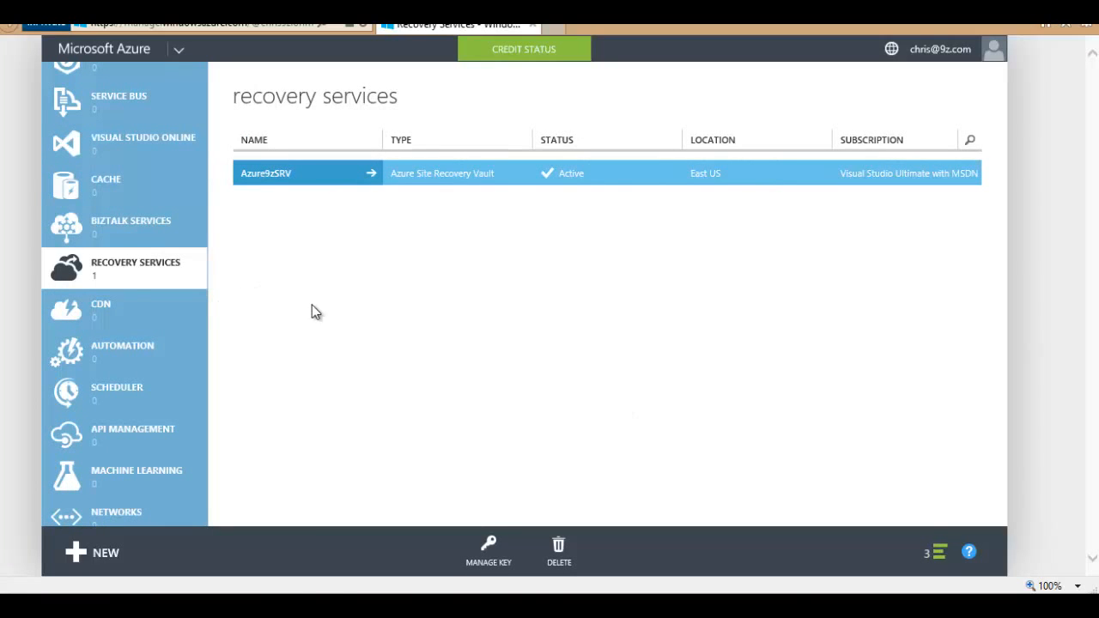
Step: List virtual machines, widening the name column for AzureReplicaCentosDemo-test, and open its dashboard briefly
scroll(86, 279, up, 3)
scroll(85, 279, up, 5)
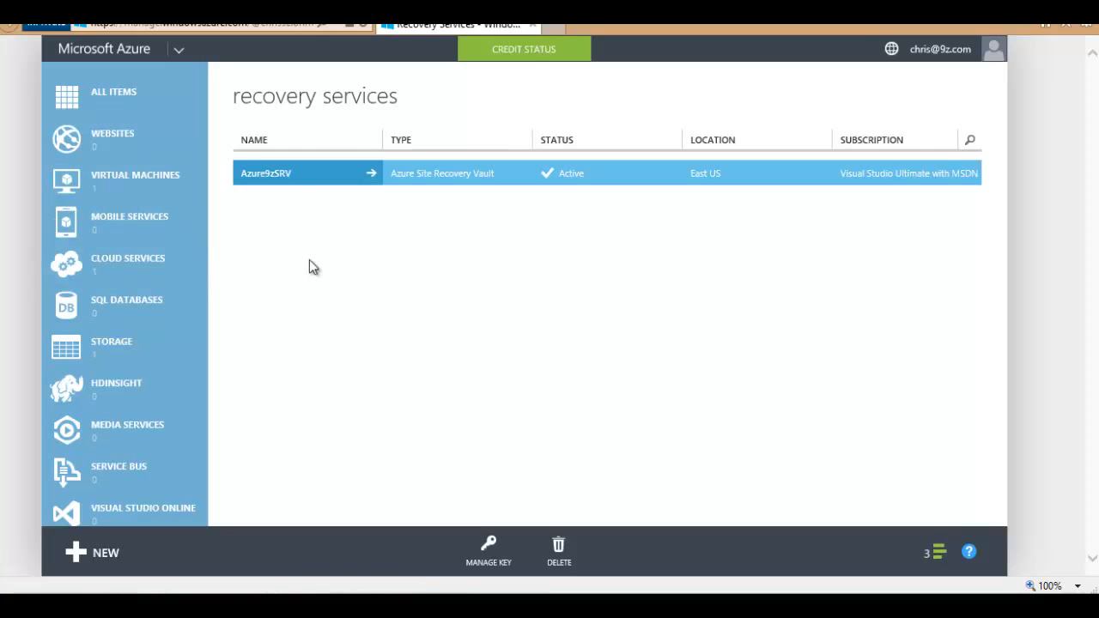
click(94, 102)
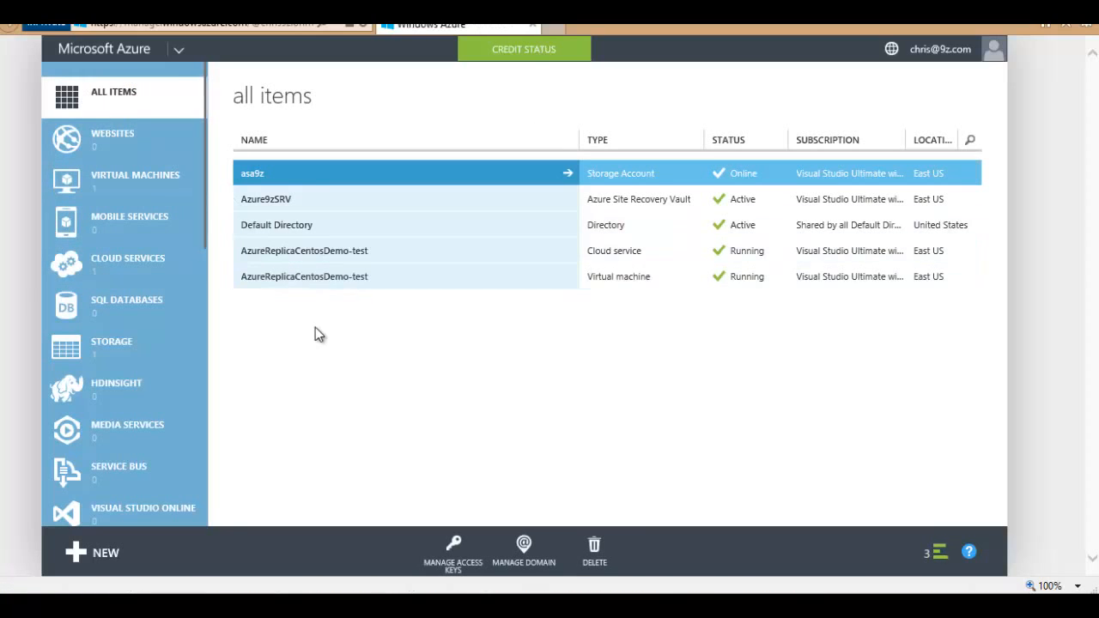
click(110, 184)
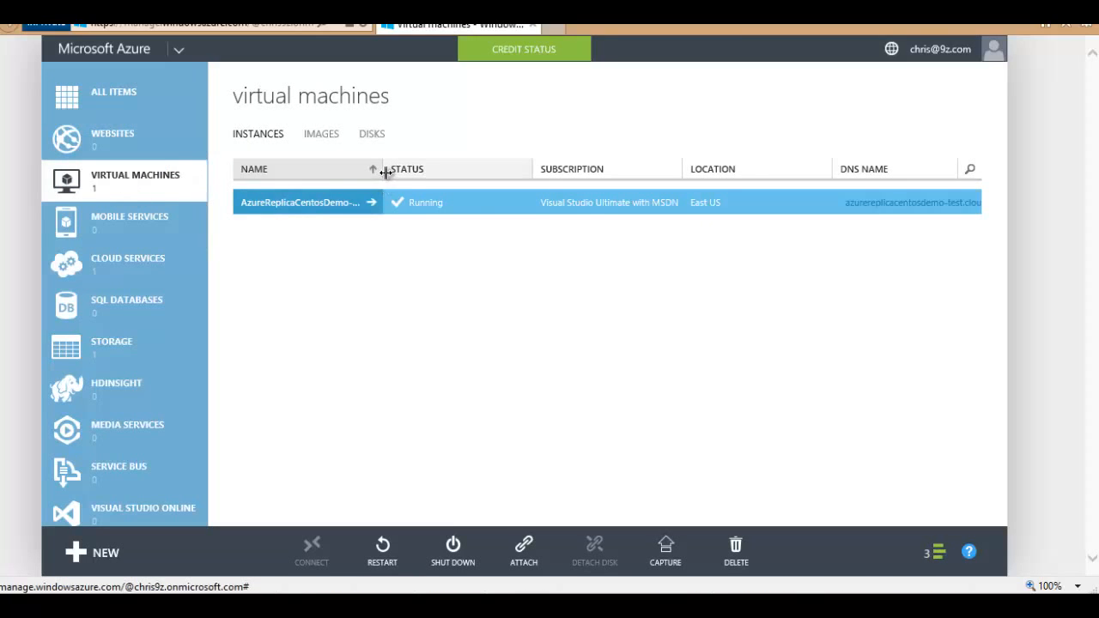
mouse_move(382, 171)
mouse_down()
mouse_move(417, 172)
mouse_move(386, 176)
mouse_move(395, 180)
mouse_up()
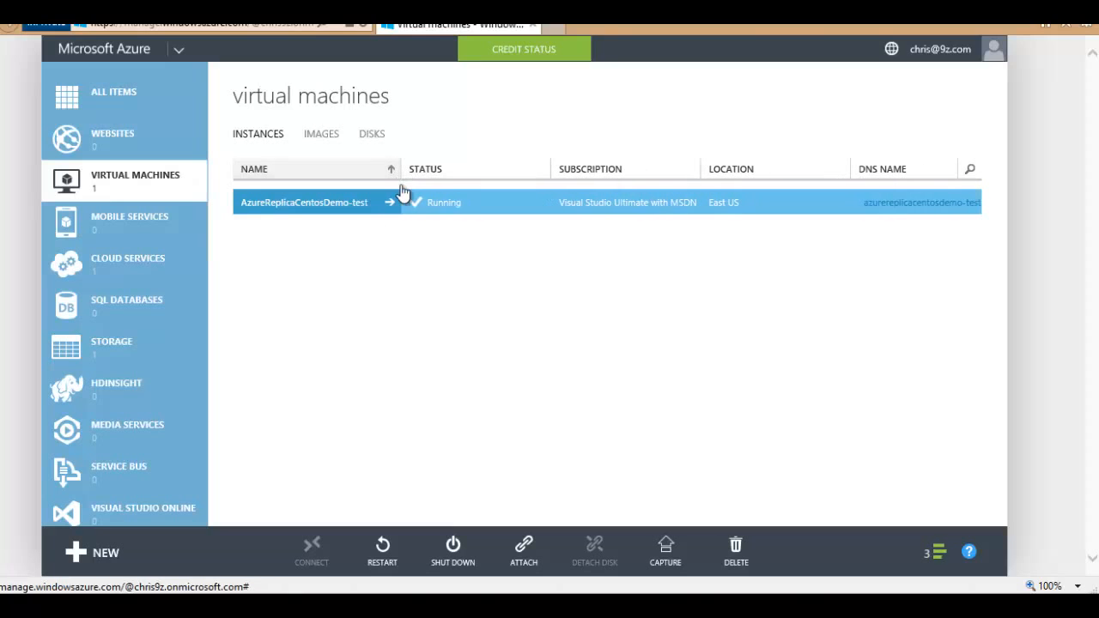
click(314, 207)
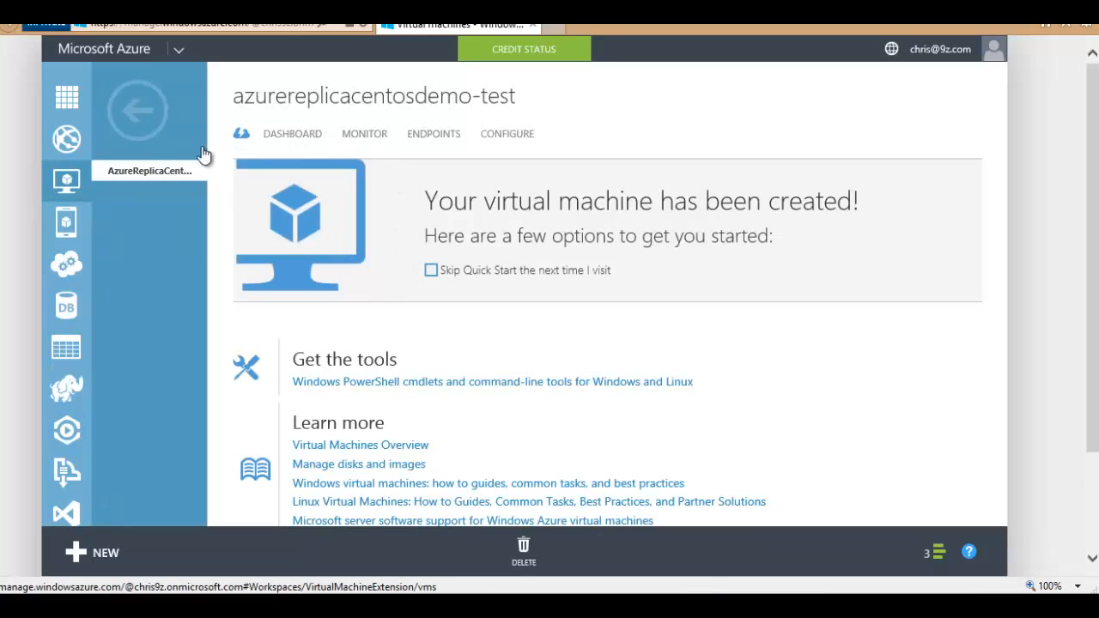
click(144, 116)
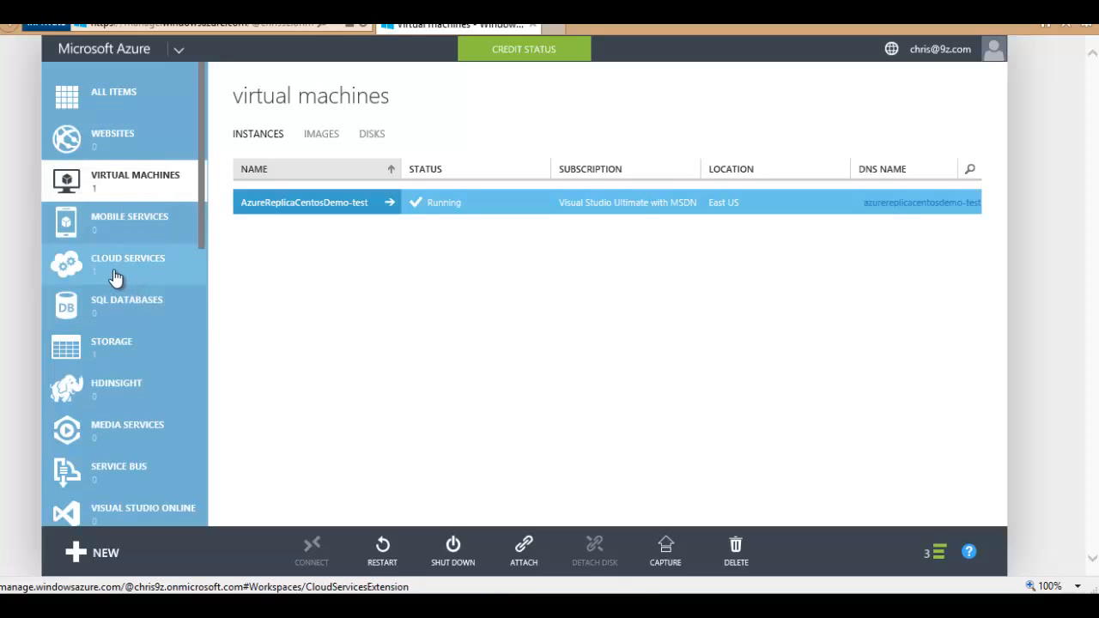
scroll(116, 277, down, 5)
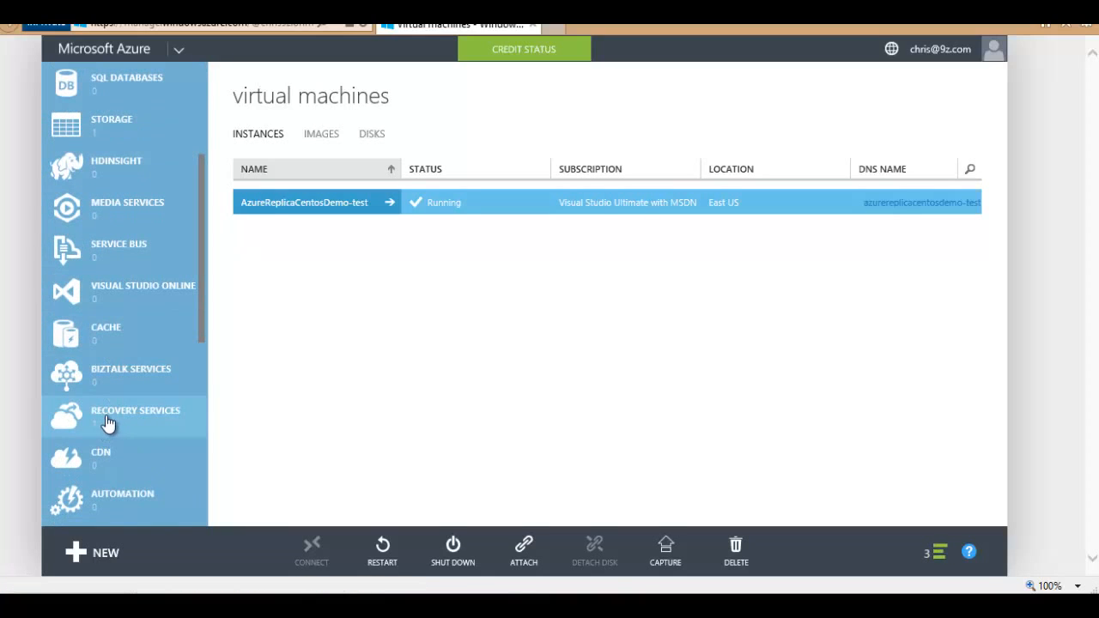
Step: Run a test failover of AzureReplicaDemo in Azure9zCloud with the Azure network set to None
click(108, 420)
click(287, 180)
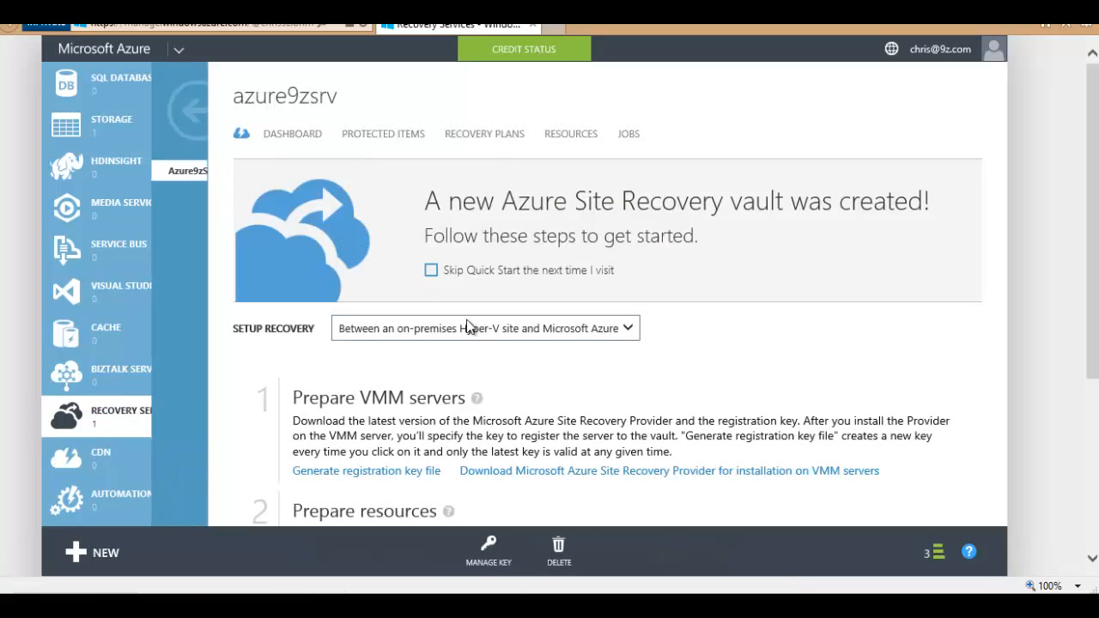
click(356, 136)
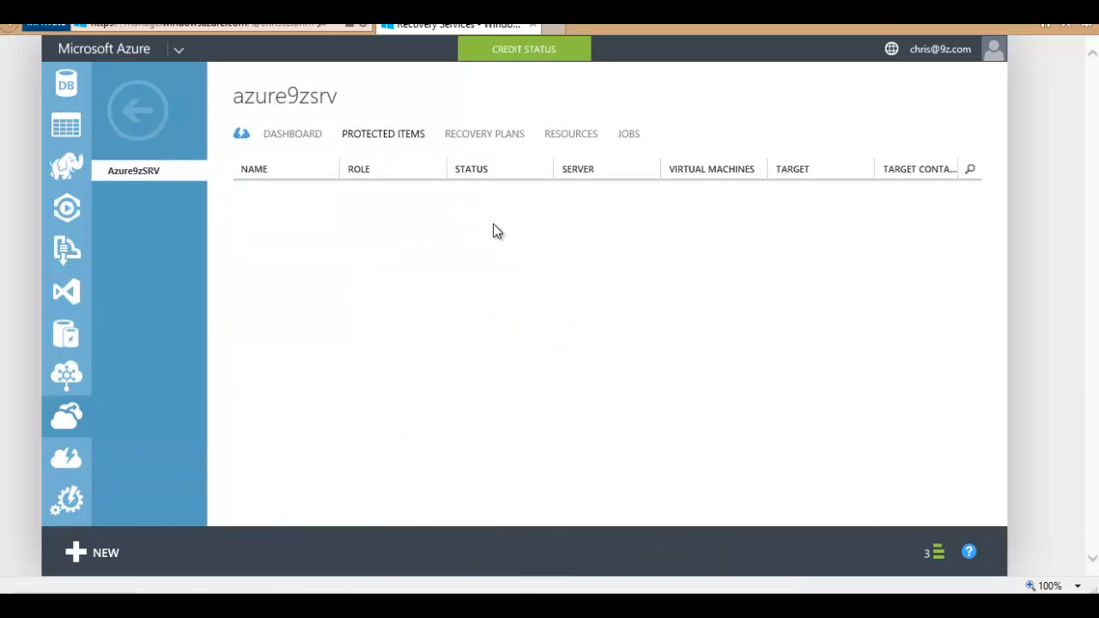
click(267, 204)
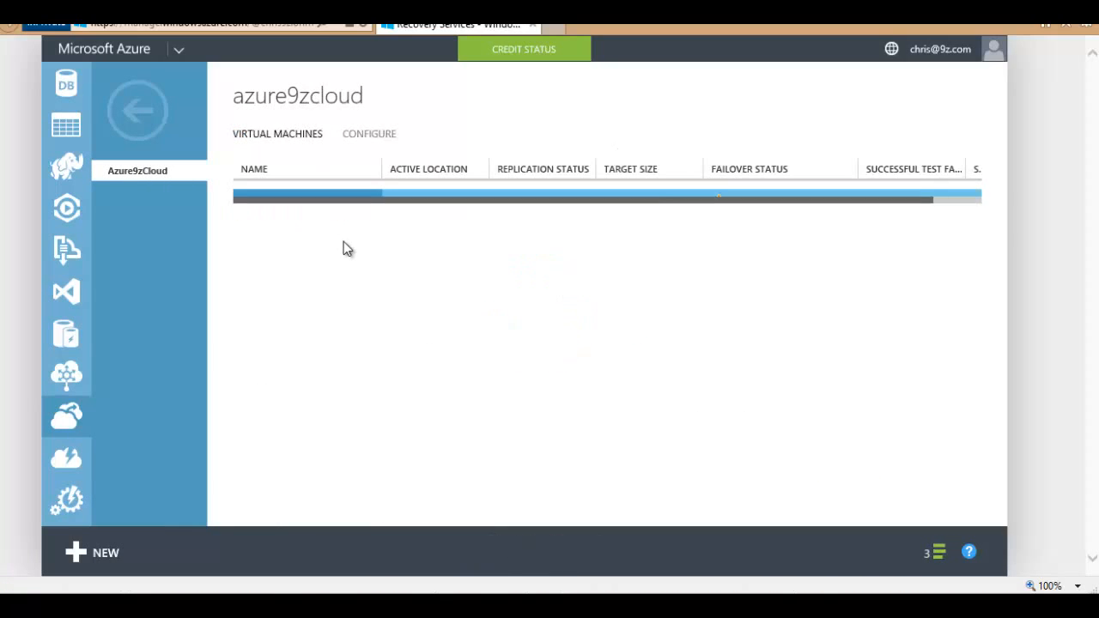
click(553, 228)
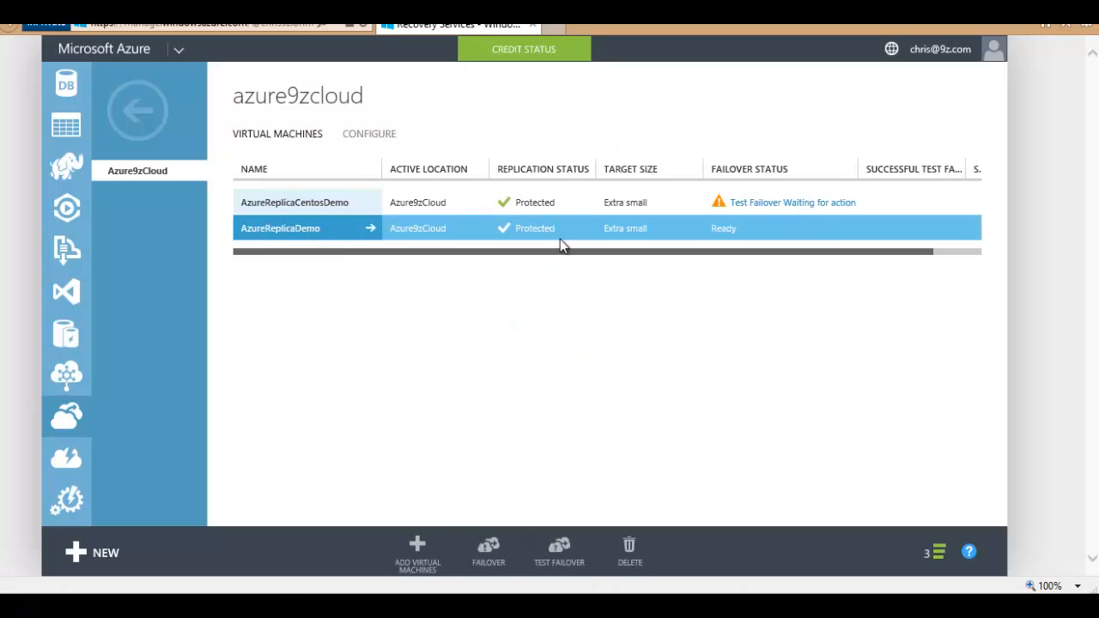
click(549, 549)
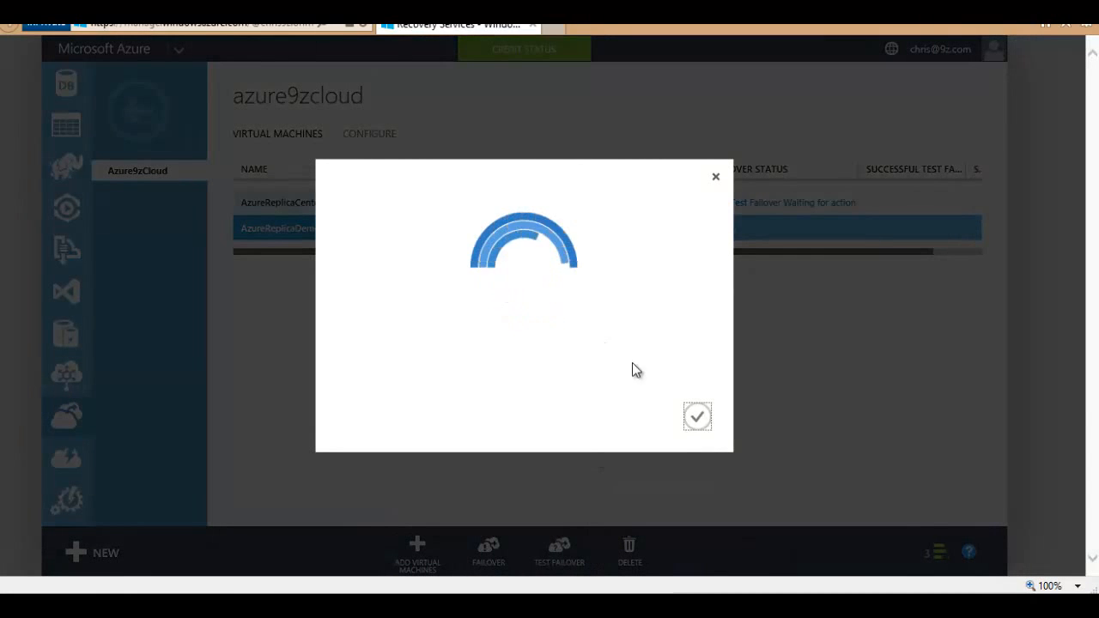
click(583, 328)
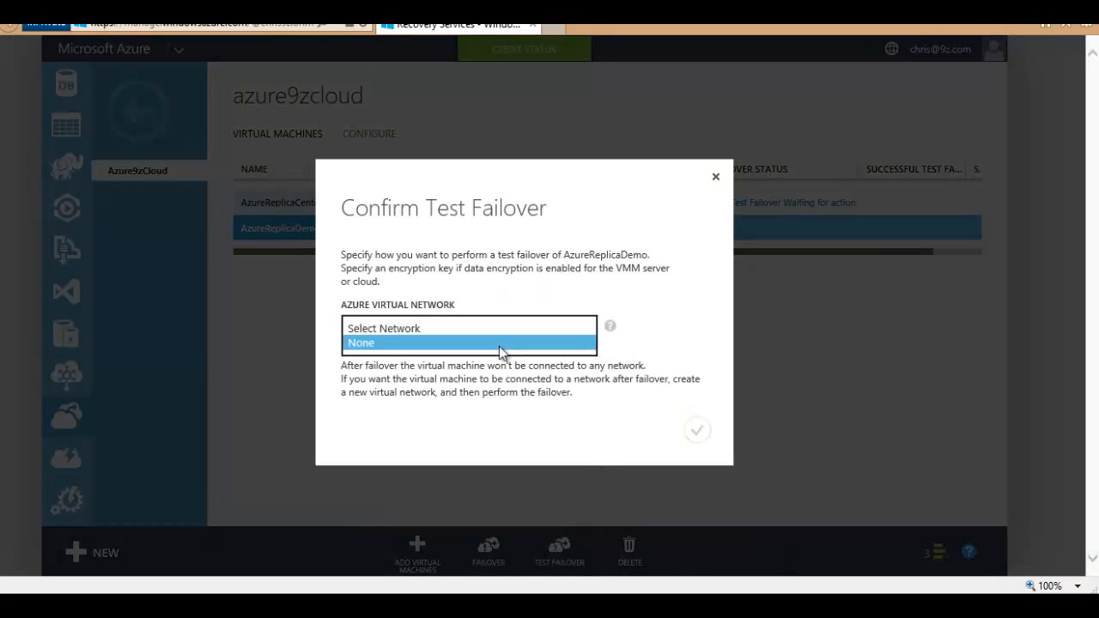
click(501, 343)
click(696, 430)
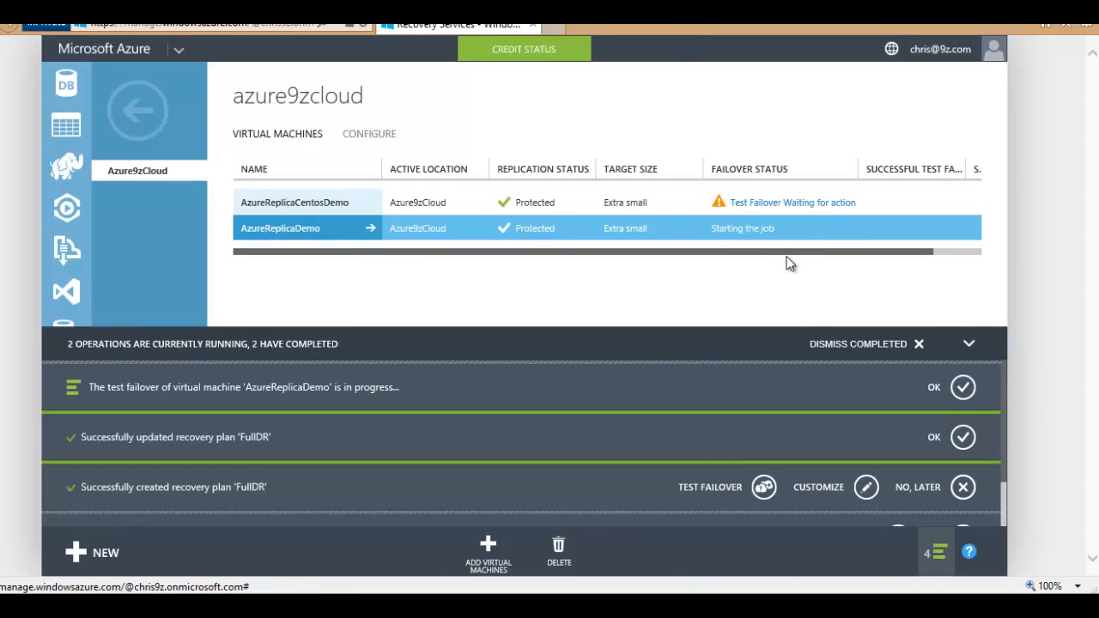
click(790, 264)
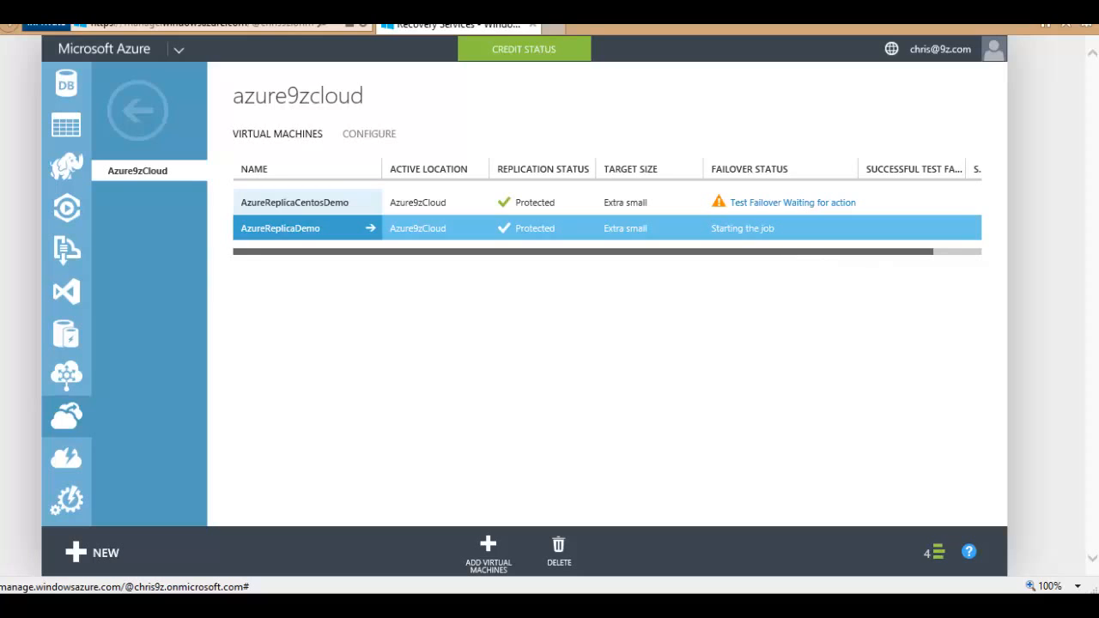
click(284, 230)
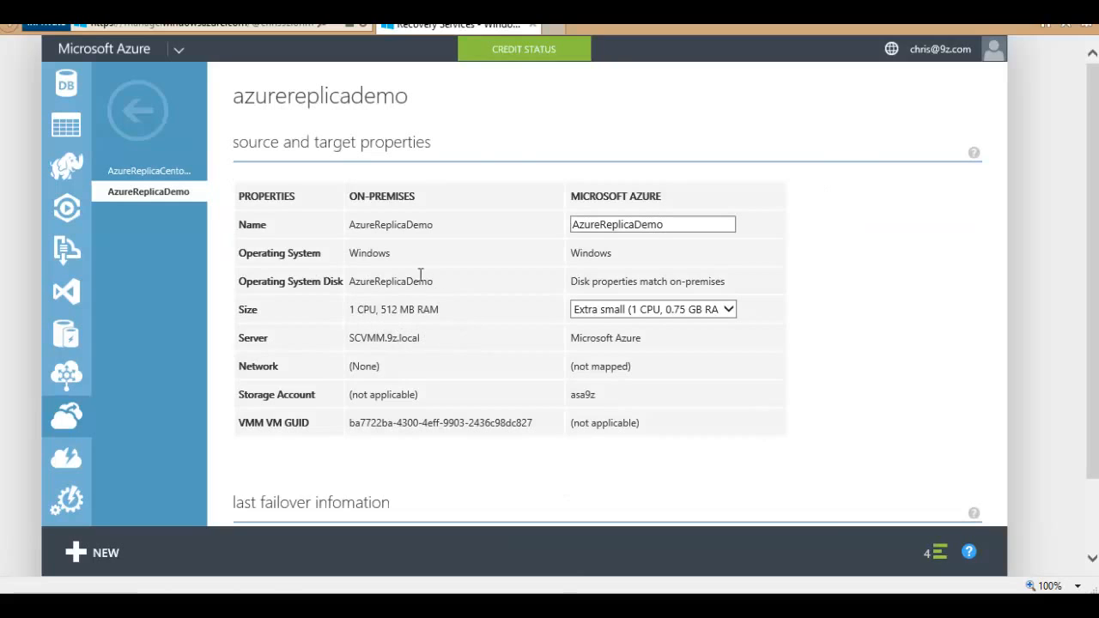
scroll(419, 274, down, 1)
scroll(441, 332, up, 1)
click(694, 224)
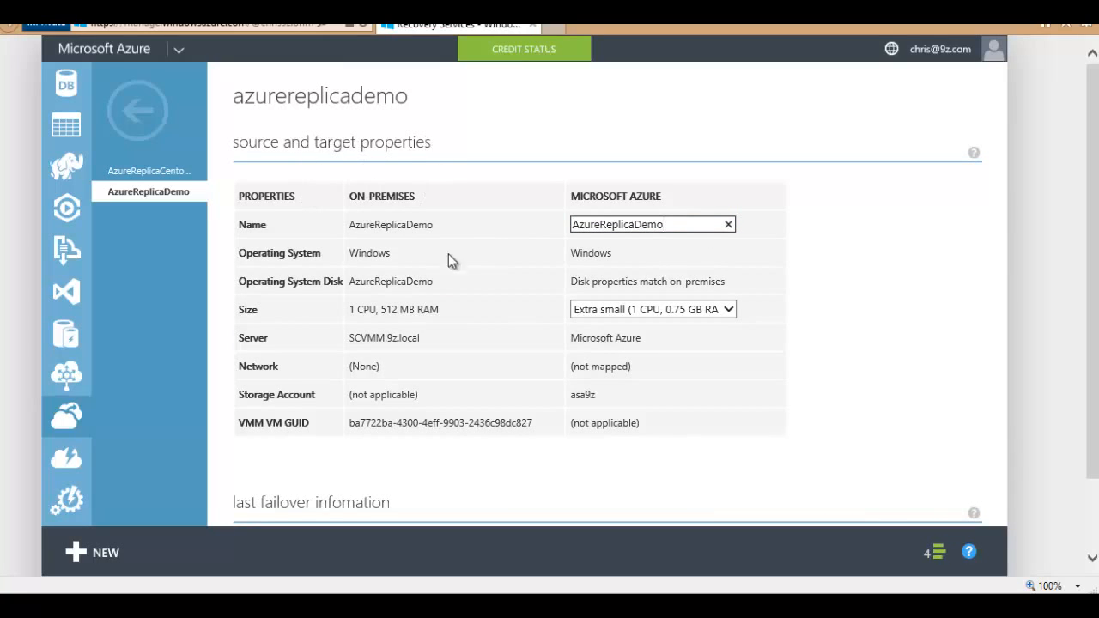
click(728, 311)
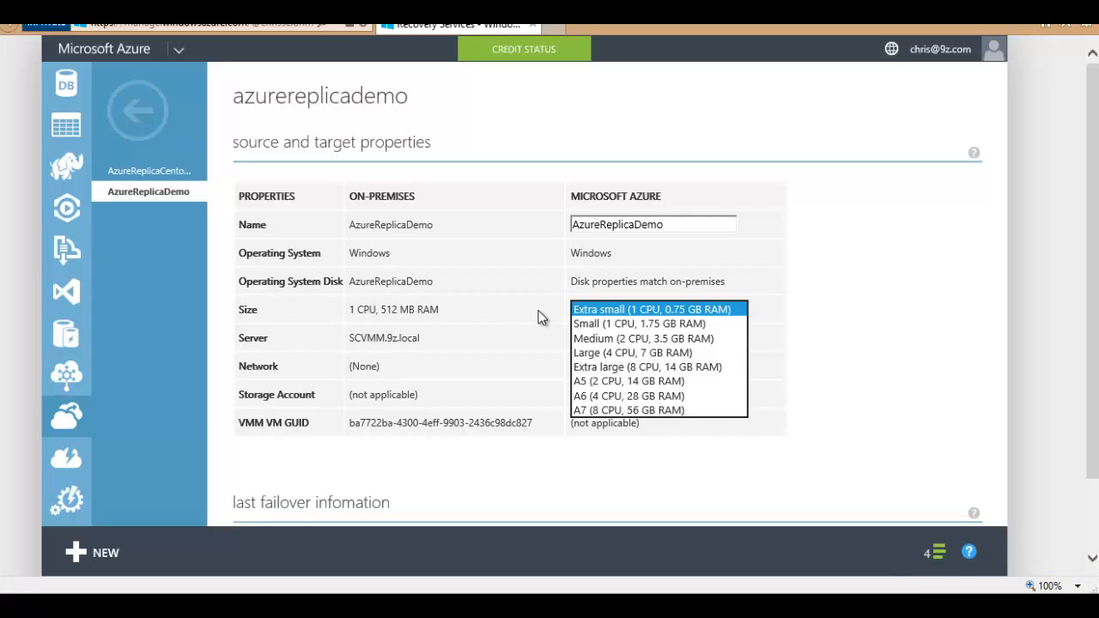
click(539, 311)
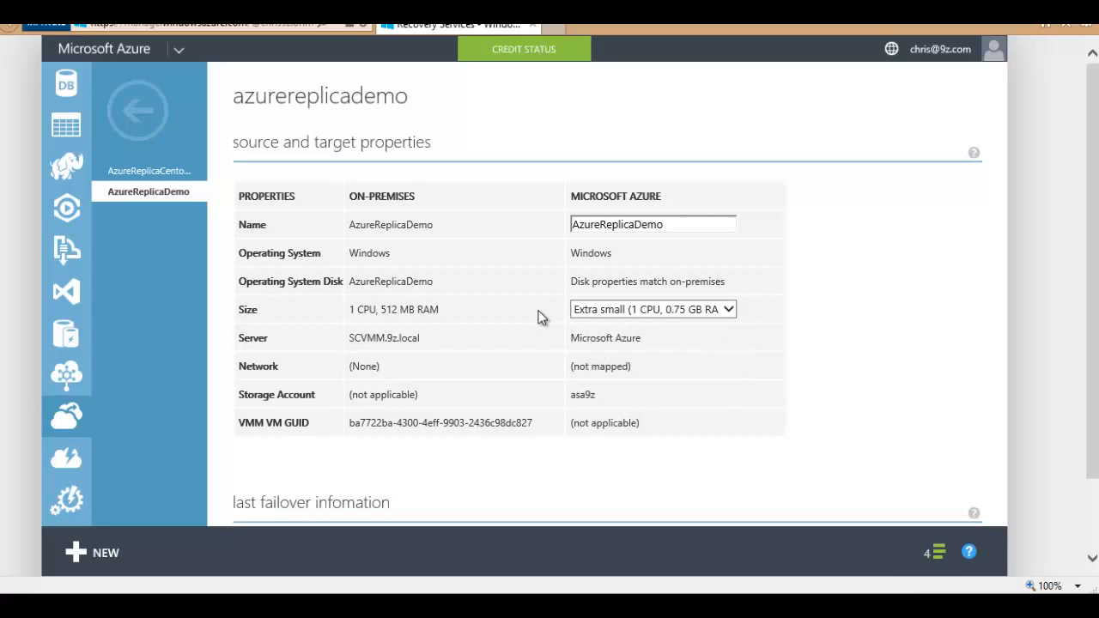
click(660, 310)
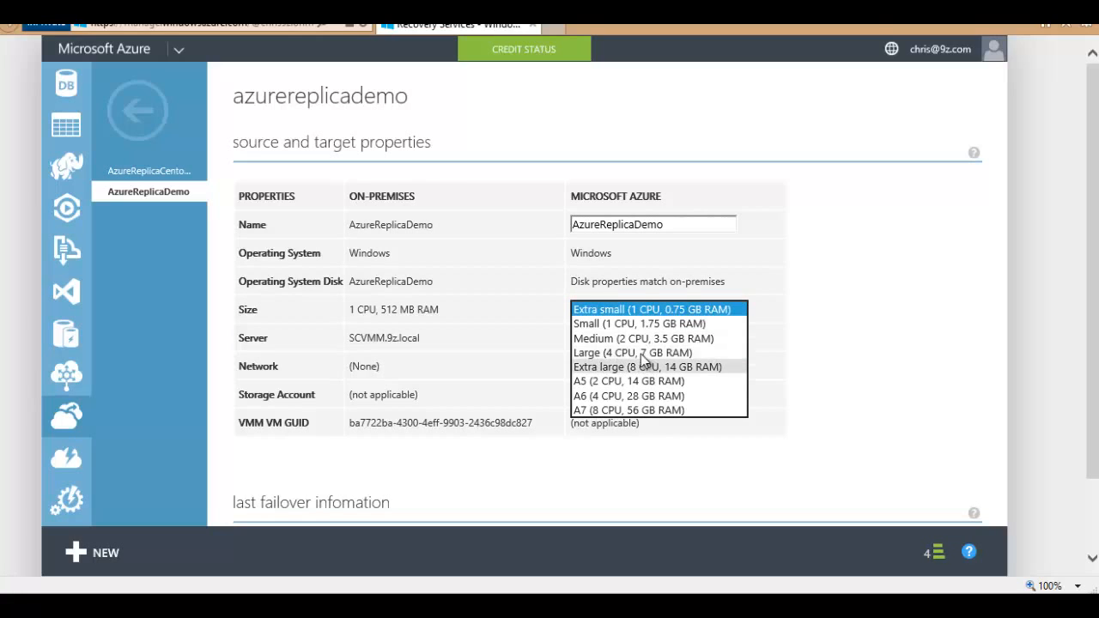
click(493, 307)
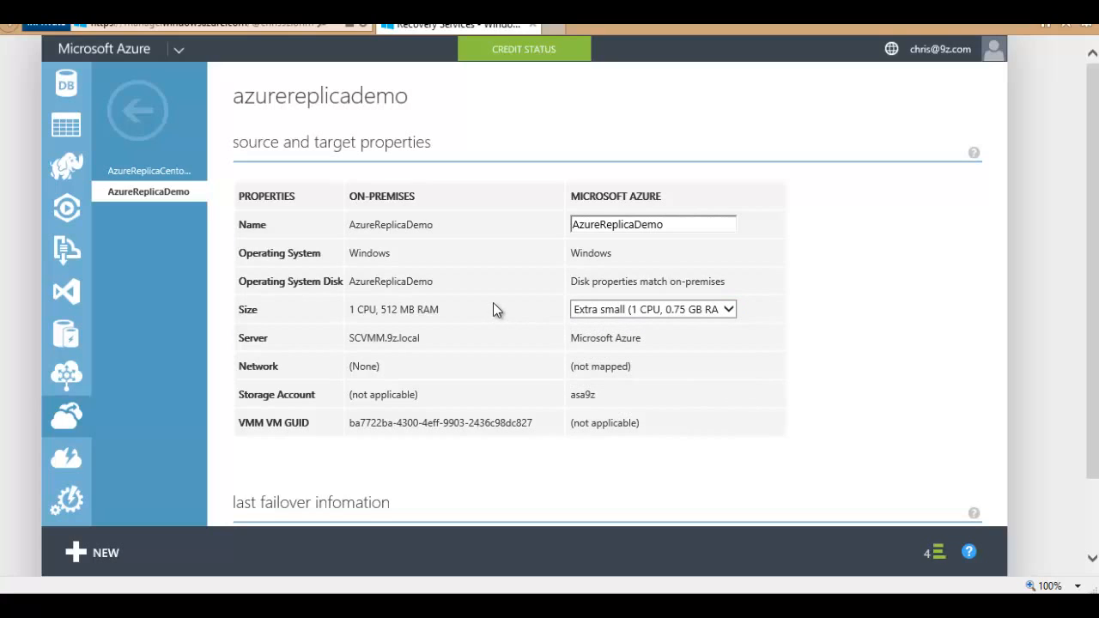
scroll(500, 319, down, 1)
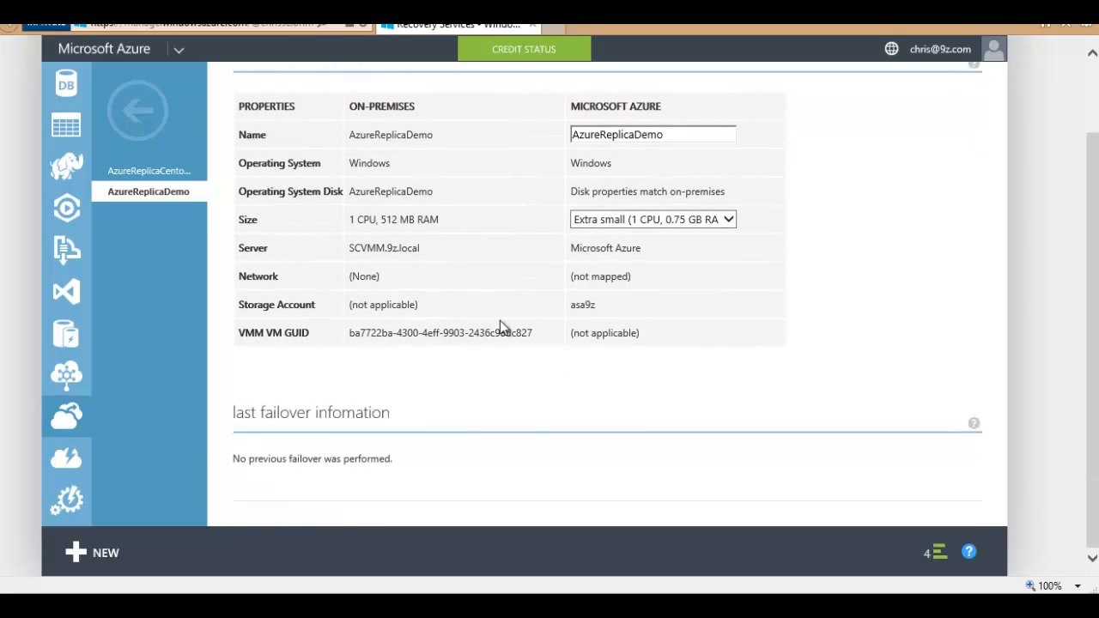
scroll(499, 320, up, 1)
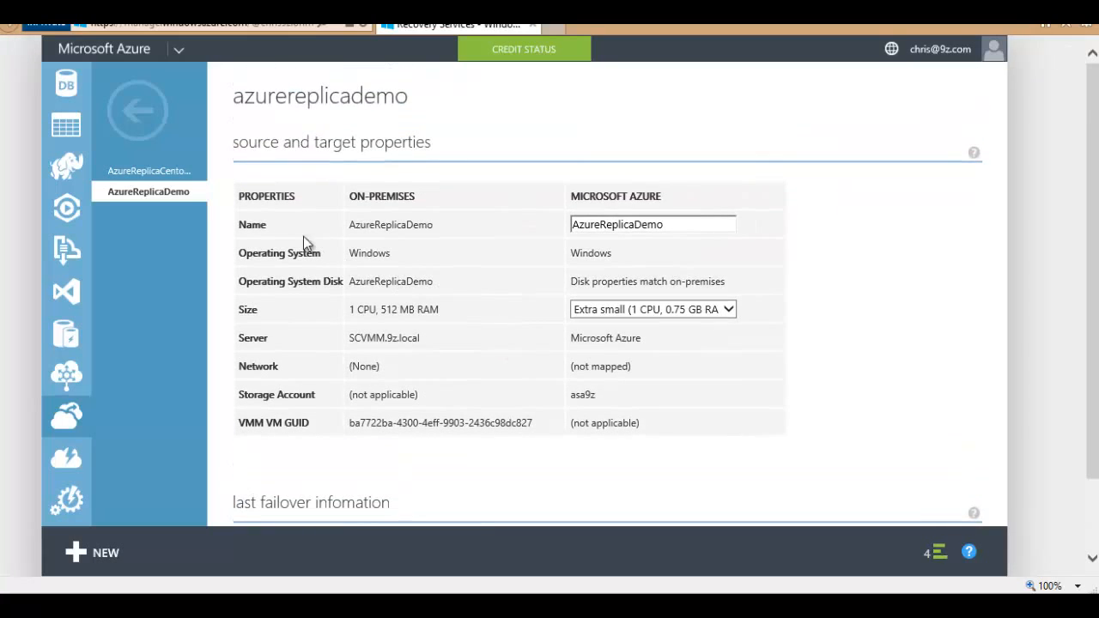
click(138, 110)
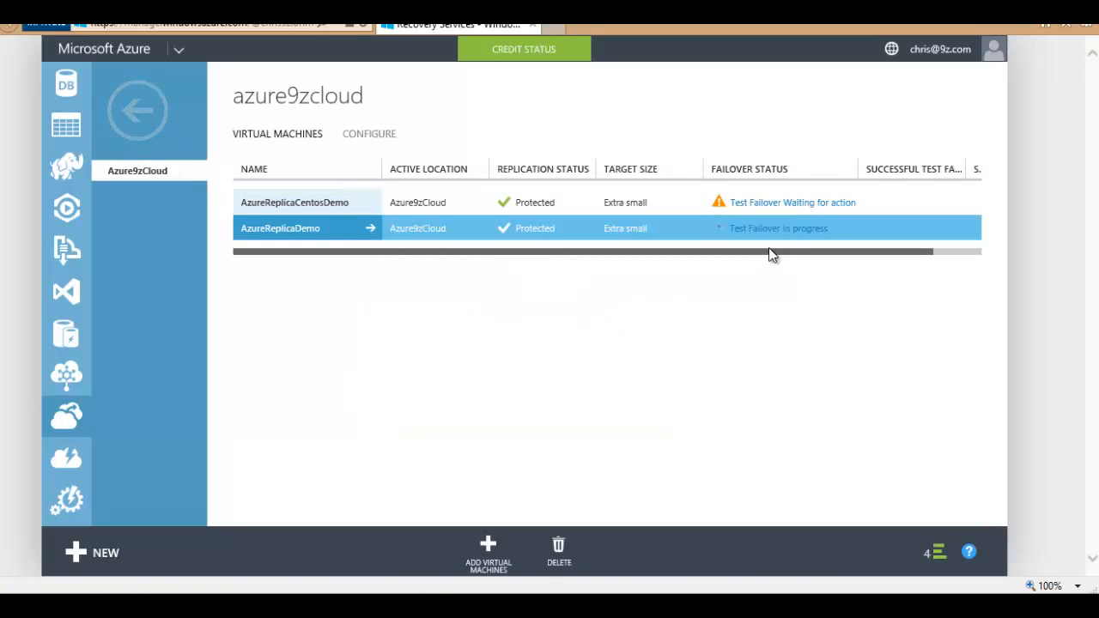
Step: Check AzureReplicaDemo's test failover job progress, then return to all items
click(772, 230)
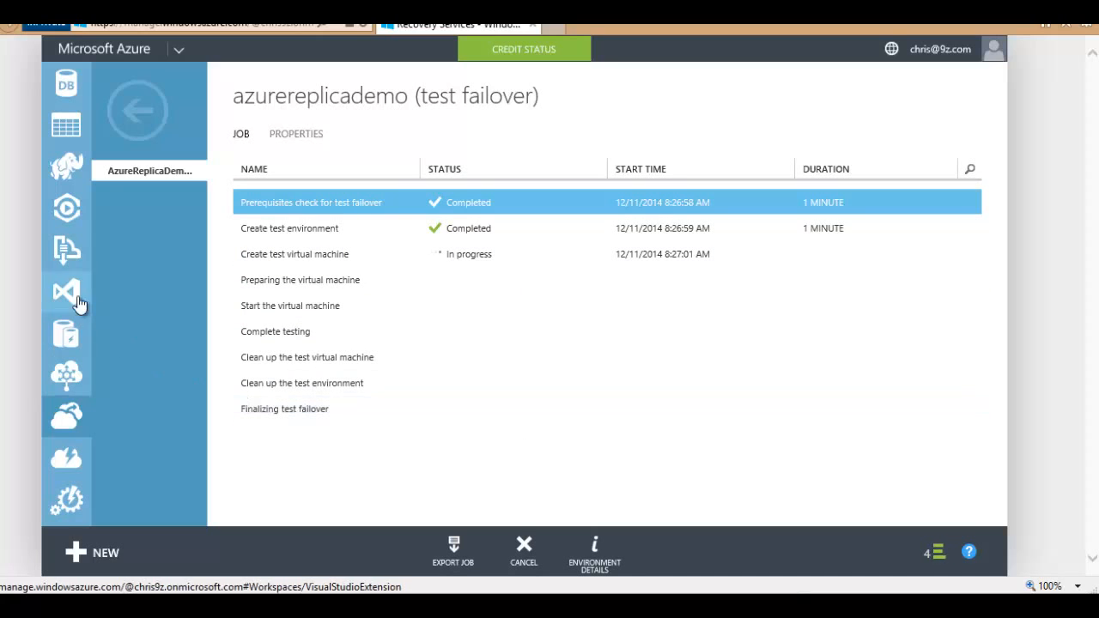
scroll(51, 292, up, 5)
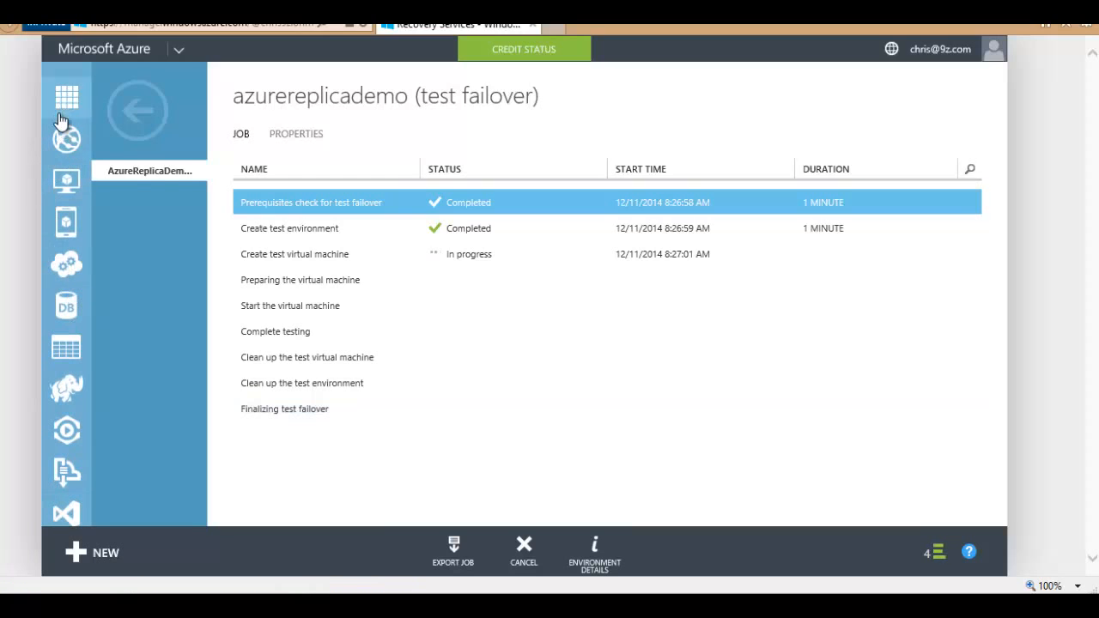
click(67, 97)
Step: Review the AzureReplicaCentosDemo-test VM's monitor and dashboard pages, then go back to the item list
click(110, 189)
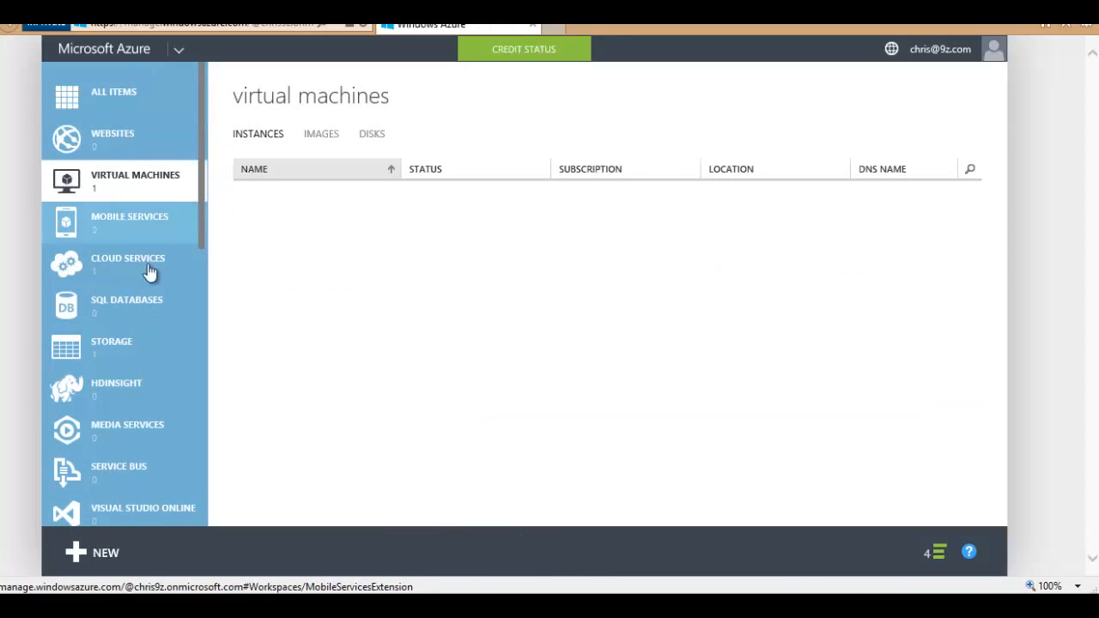
click(327, 208)
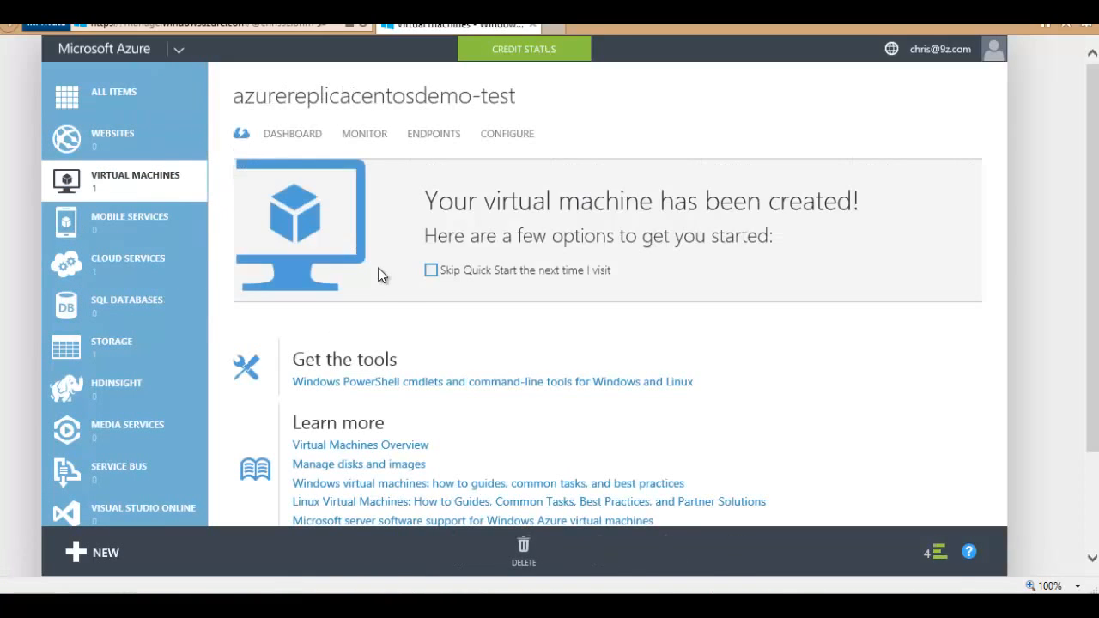
scroll(430, 255, down, 3)
scroll(430, 248, up, 3)
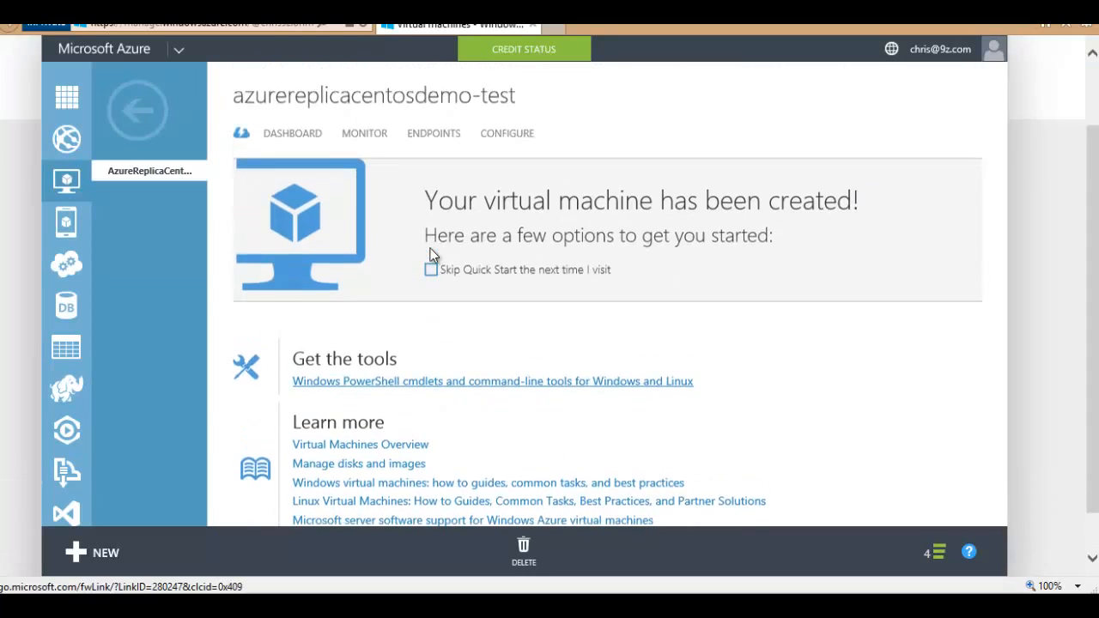
click(364, 136)
click(288, 135)
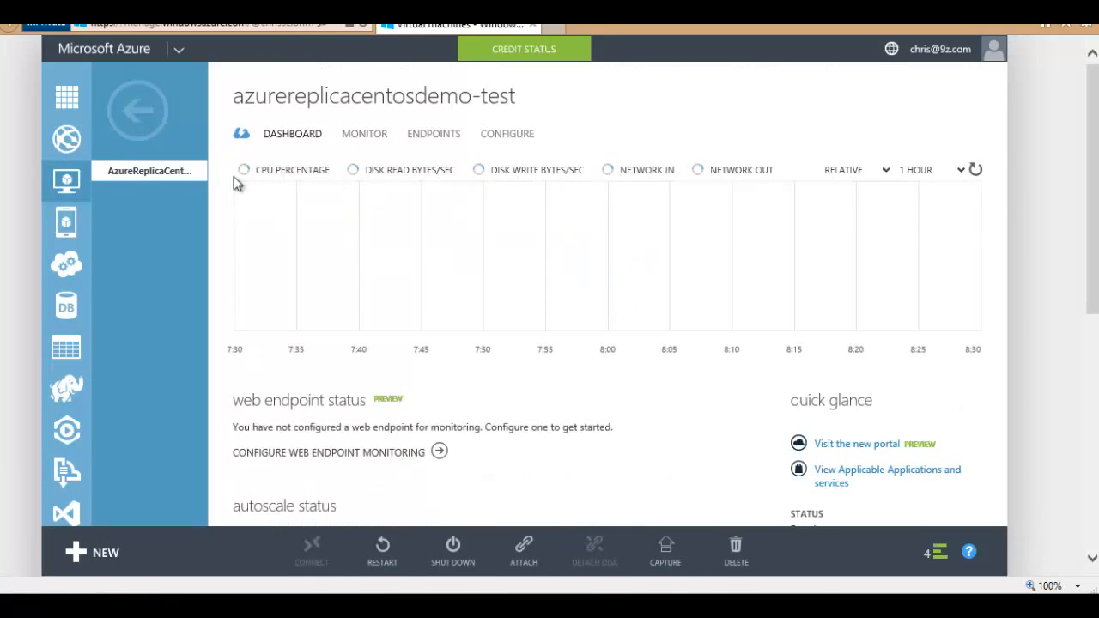
click(137, 110)
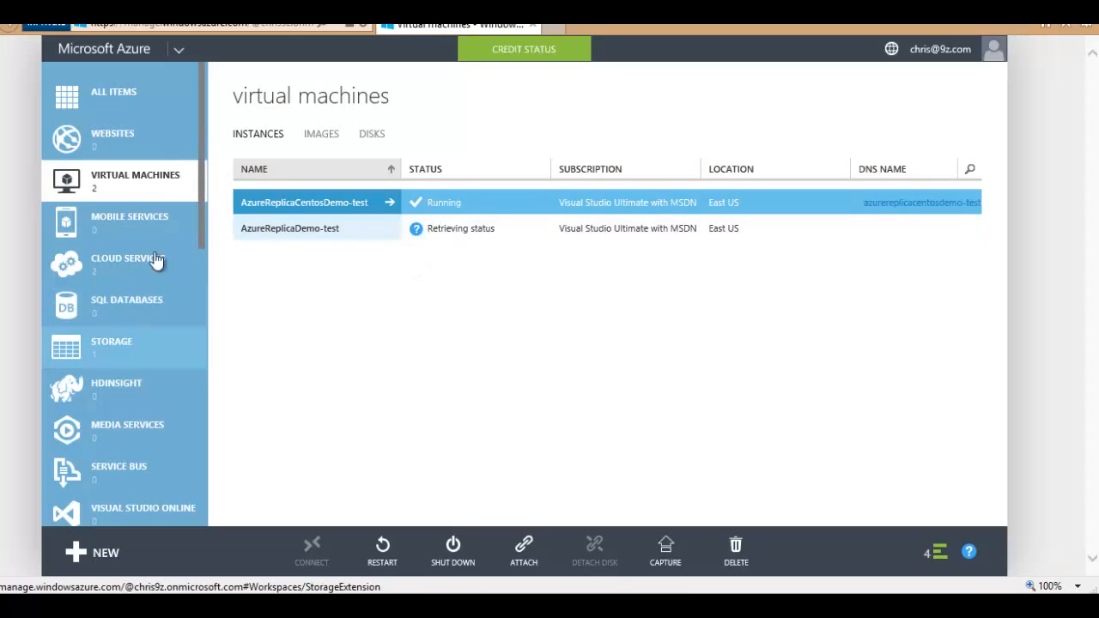
click(107, 96)
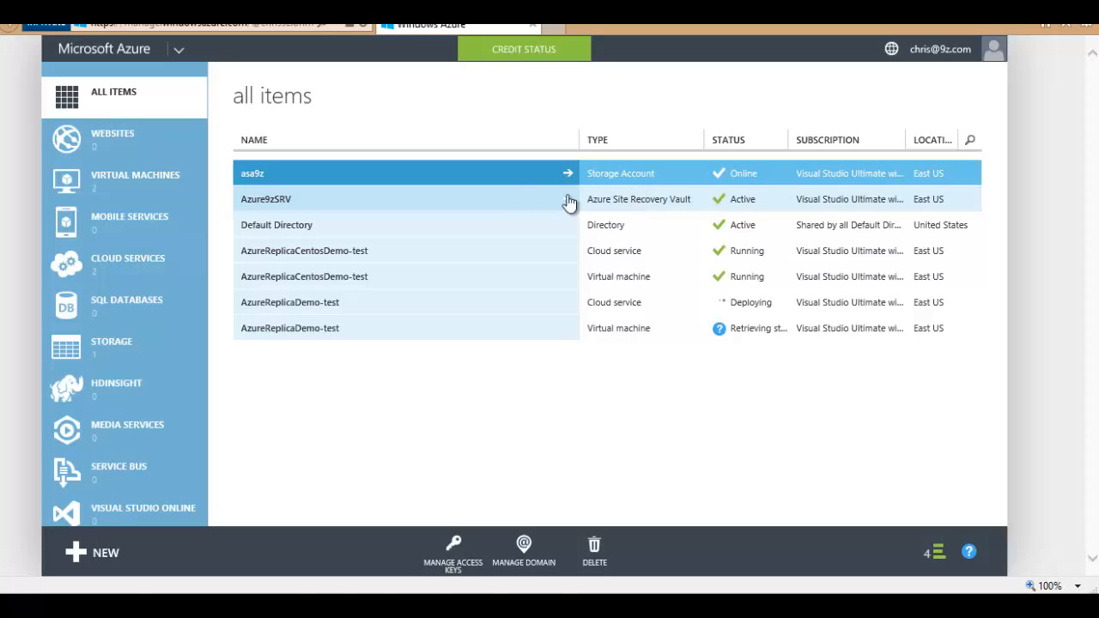
Step: Open the asa9z storage account and step through its monitoring and configuration to its containers
click(345, 174)
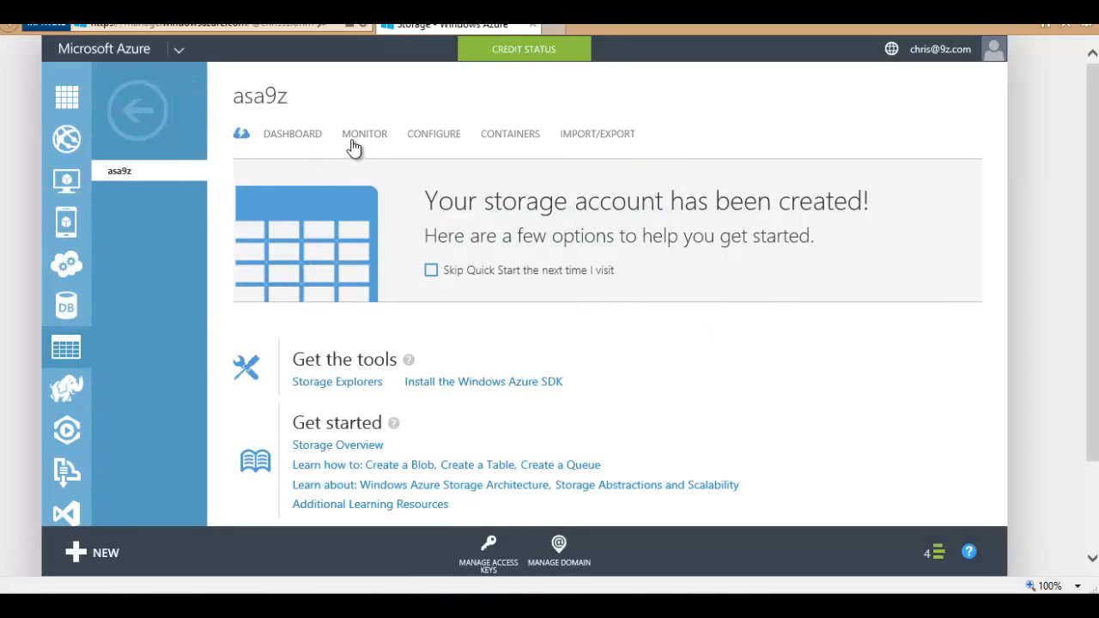
click(365, 134)
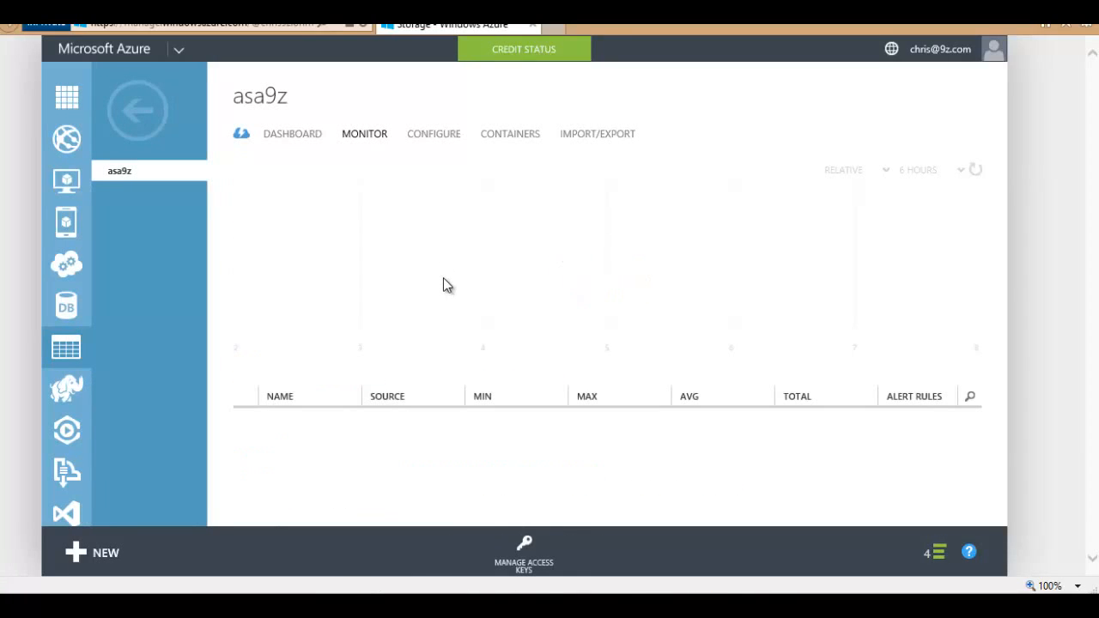
click(439, 137)
click(515, 139)
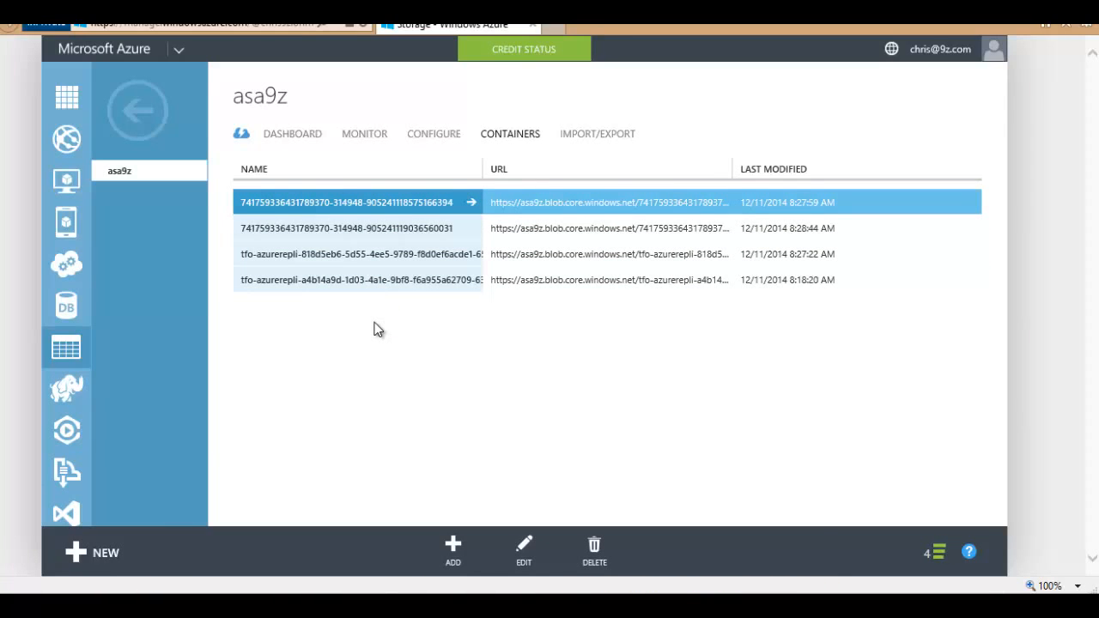
Step: Select the blob container rows in turn, including the second container's URL text
click(578, 237)
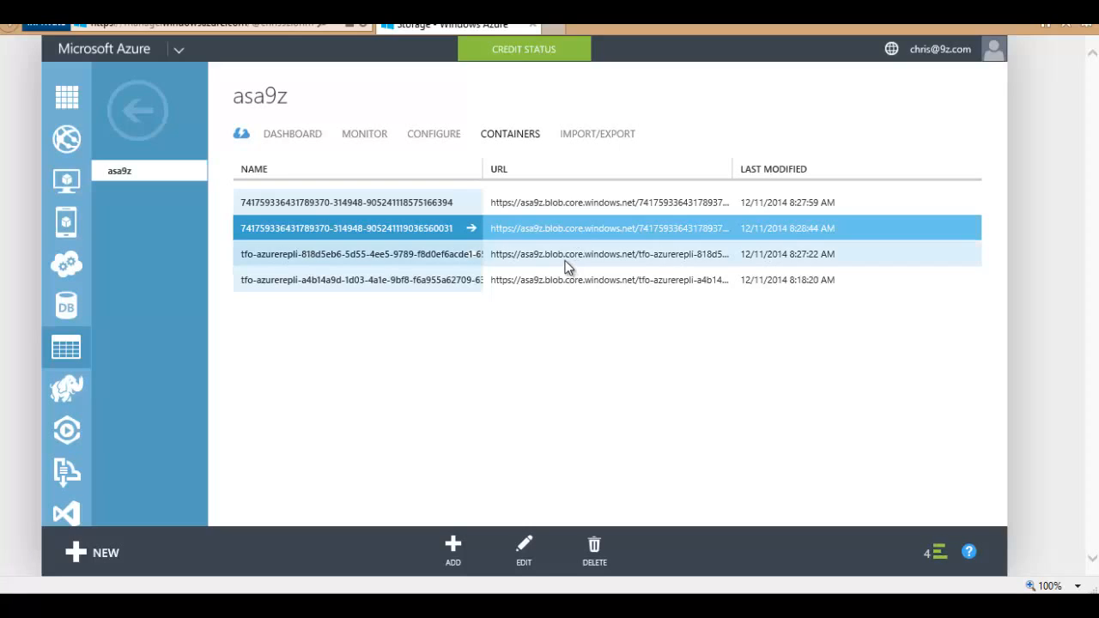
click(565, 262)
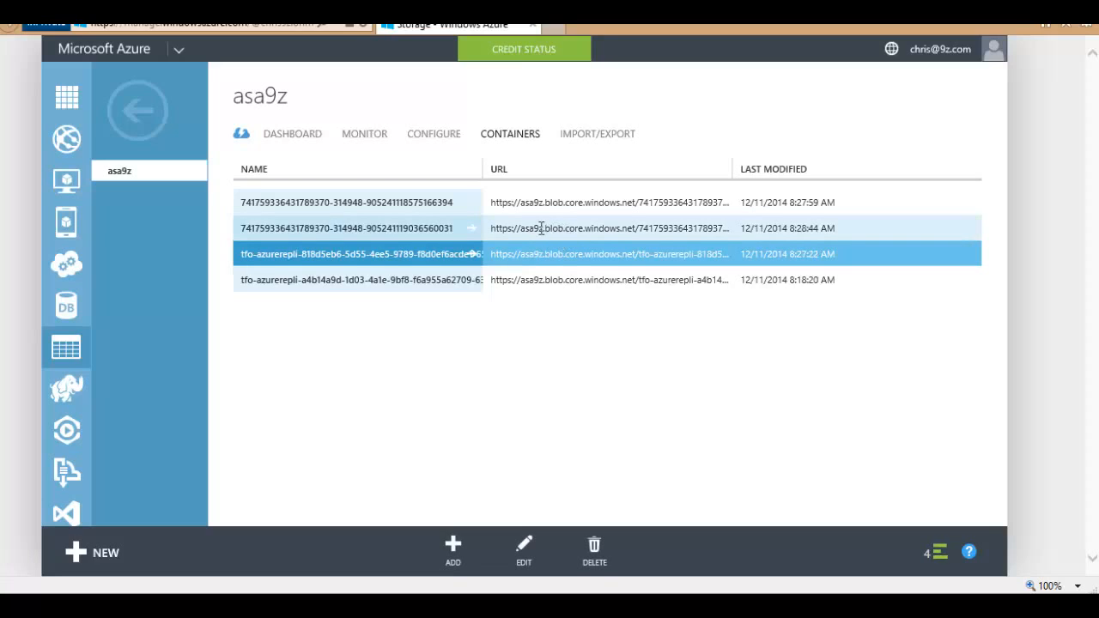
drag(542, 228, 569, 230)
click(567, 317)
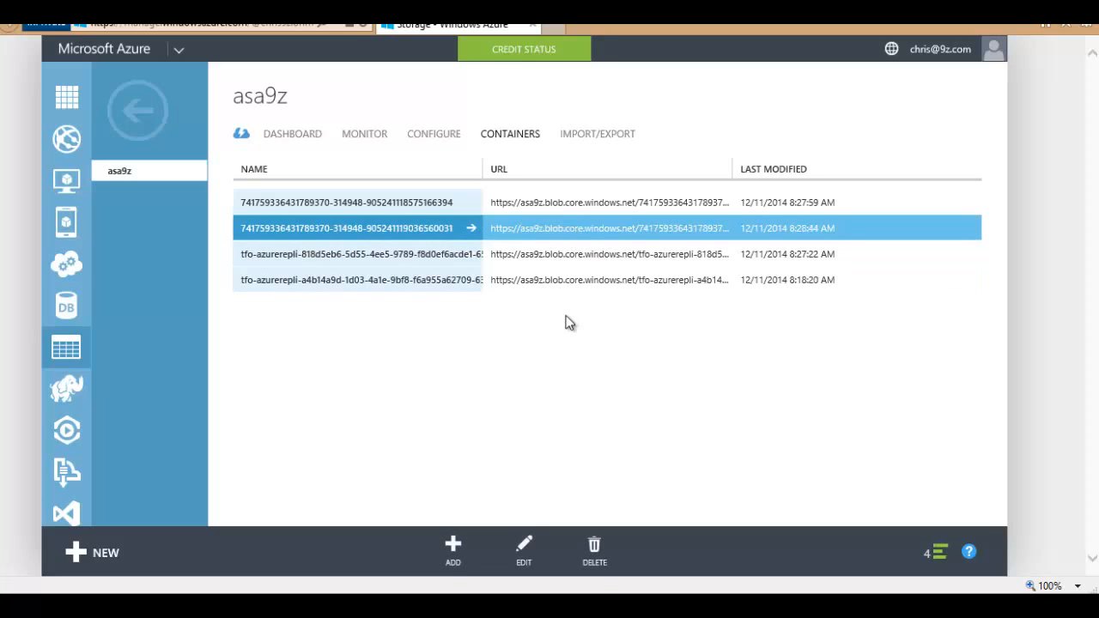
key(alt+Tab)
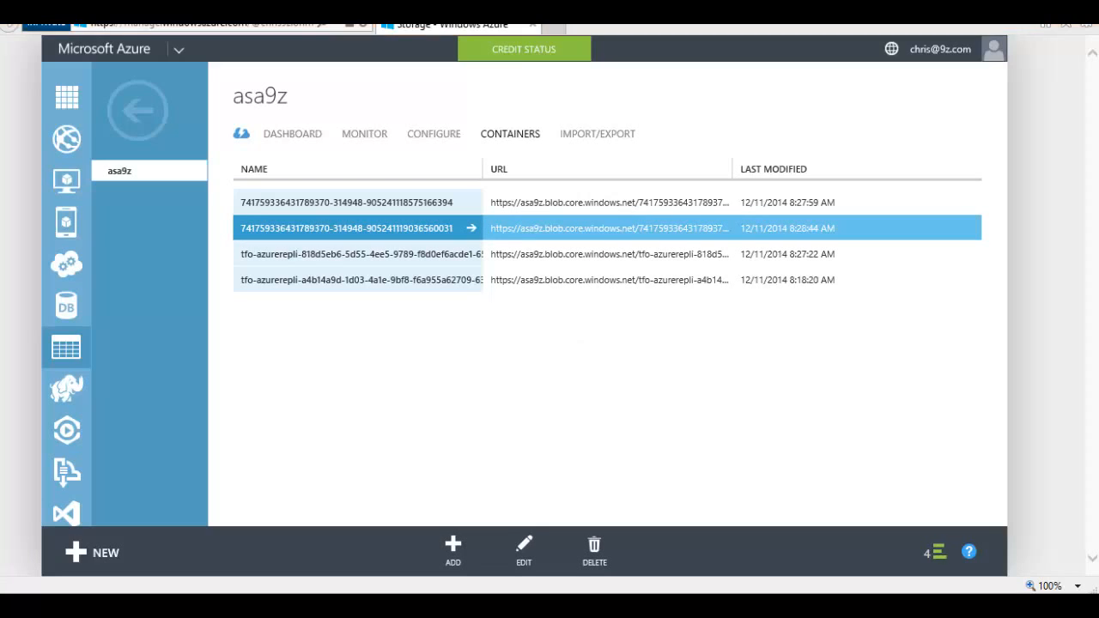
click(436, 355)
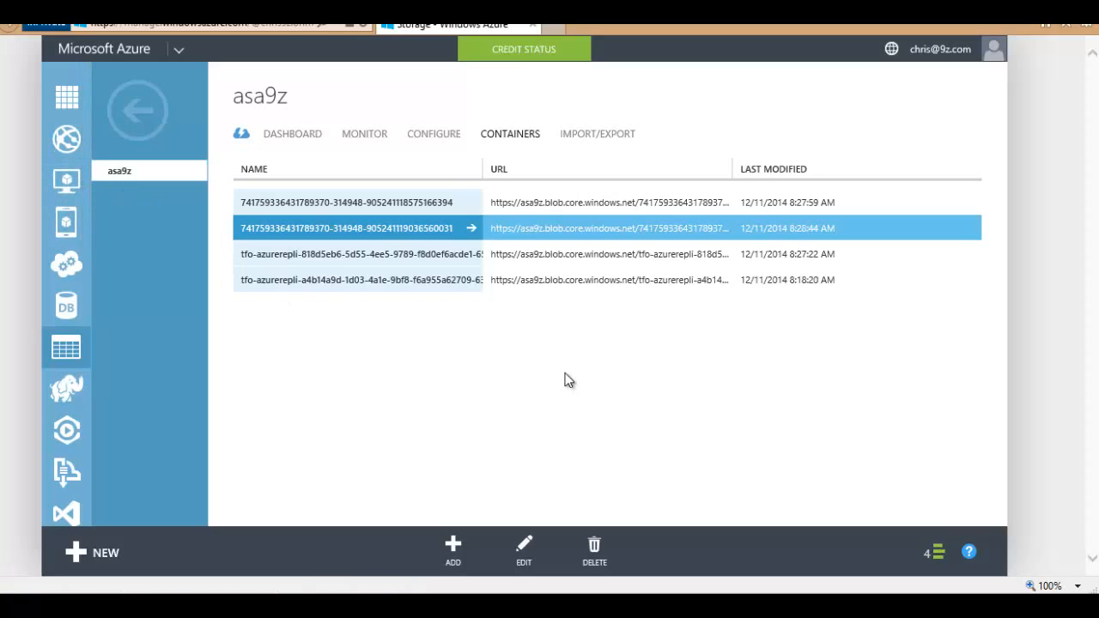
Step: Confirm both test VMs show Running in the virtual machines list, then switch to Hyper-V Manager
click(137, 110)
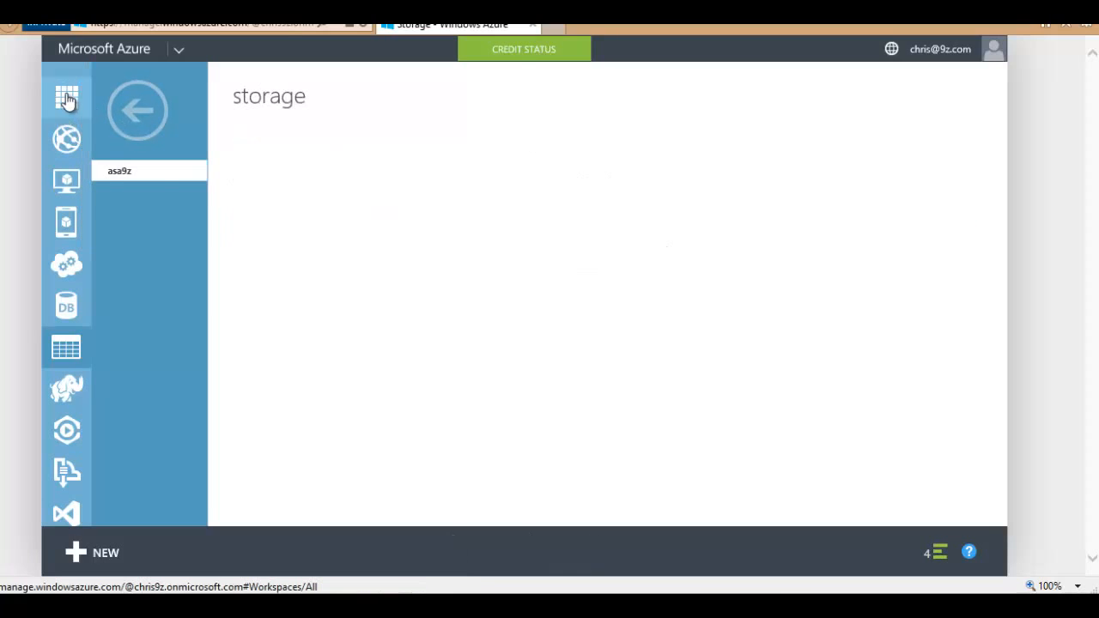
click(67, 100)
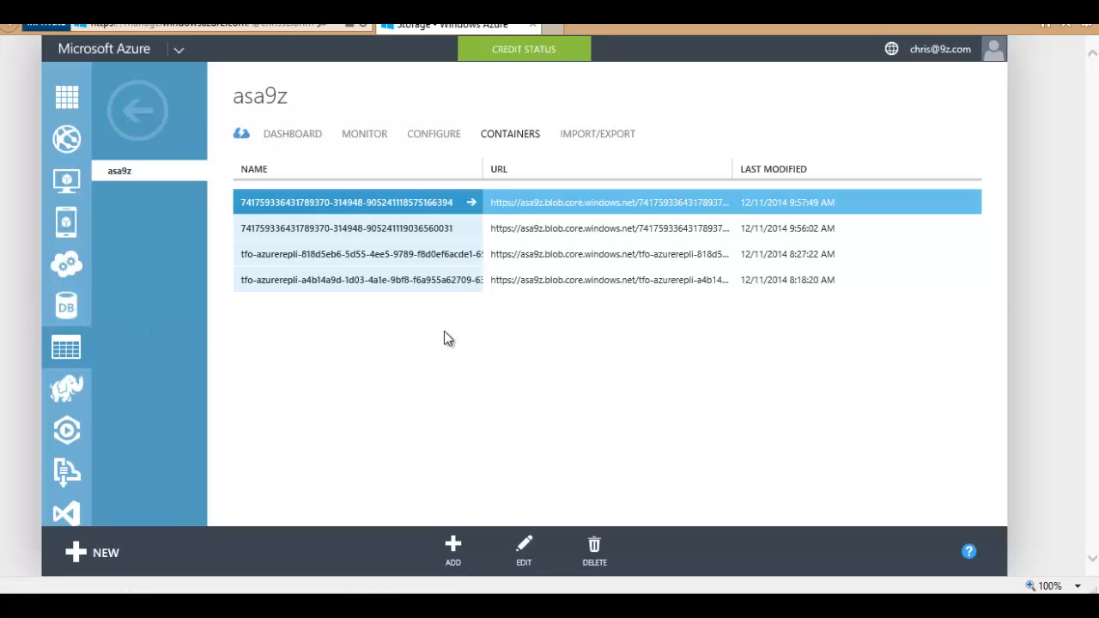
click(67, 96)
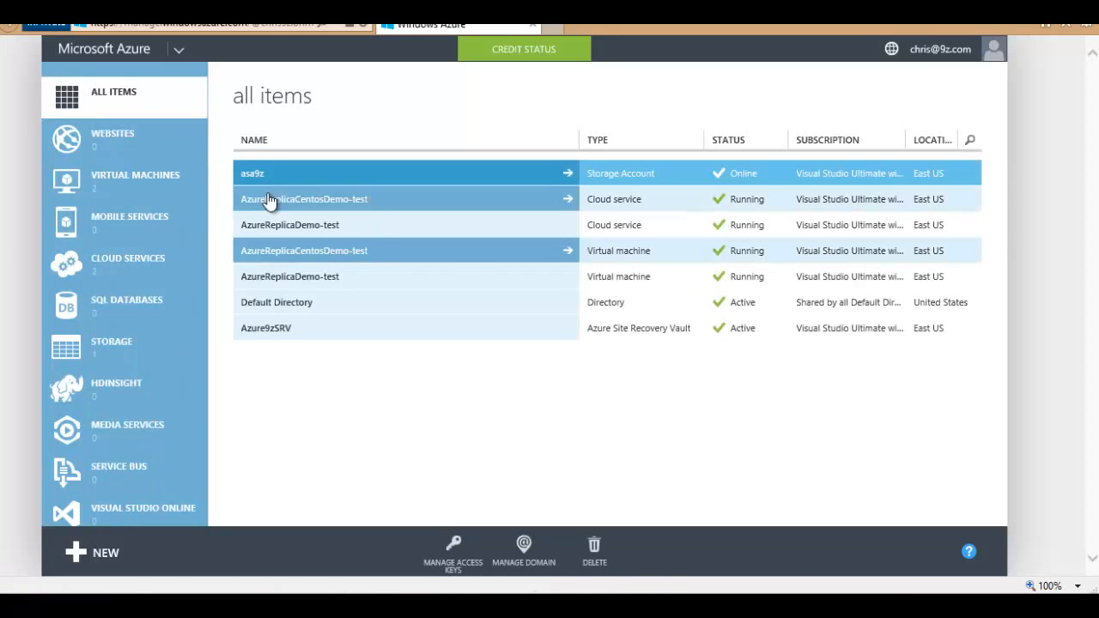
click(116, 185)
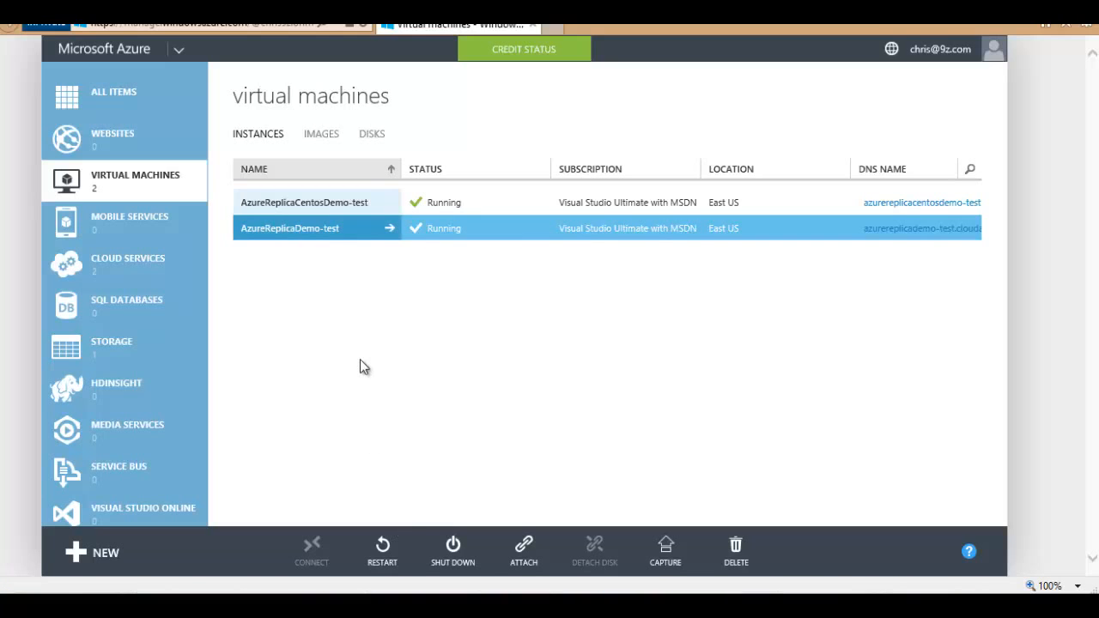
click(286, 604)
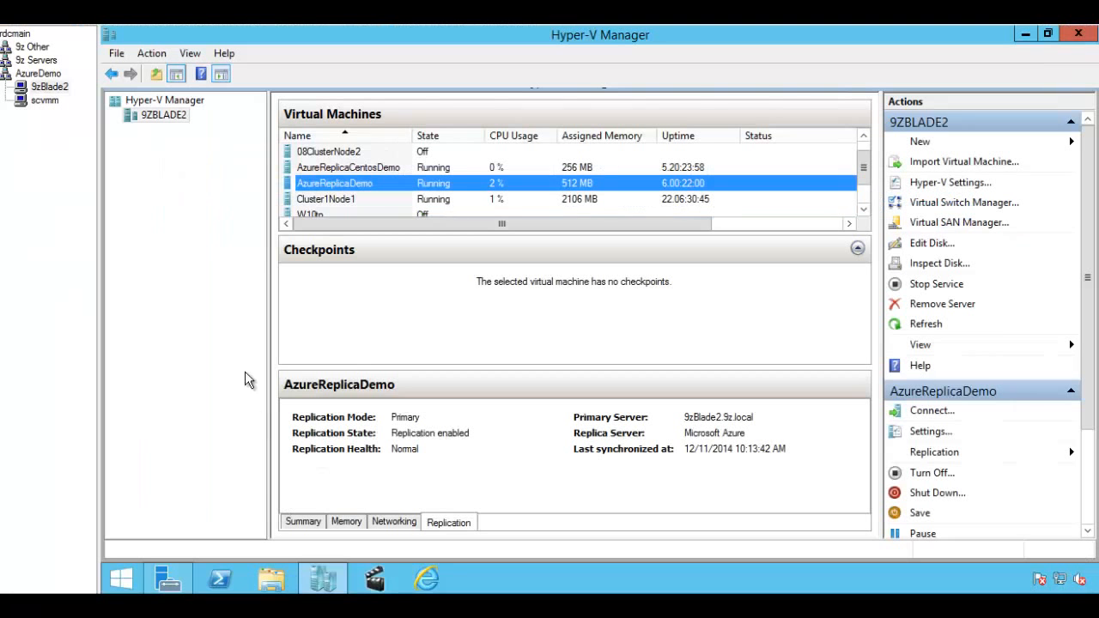
Step: Open AzureReplicaDemo's Virtual Machine Connection console in Hyper-V Manager, then close it
click(343, 186)
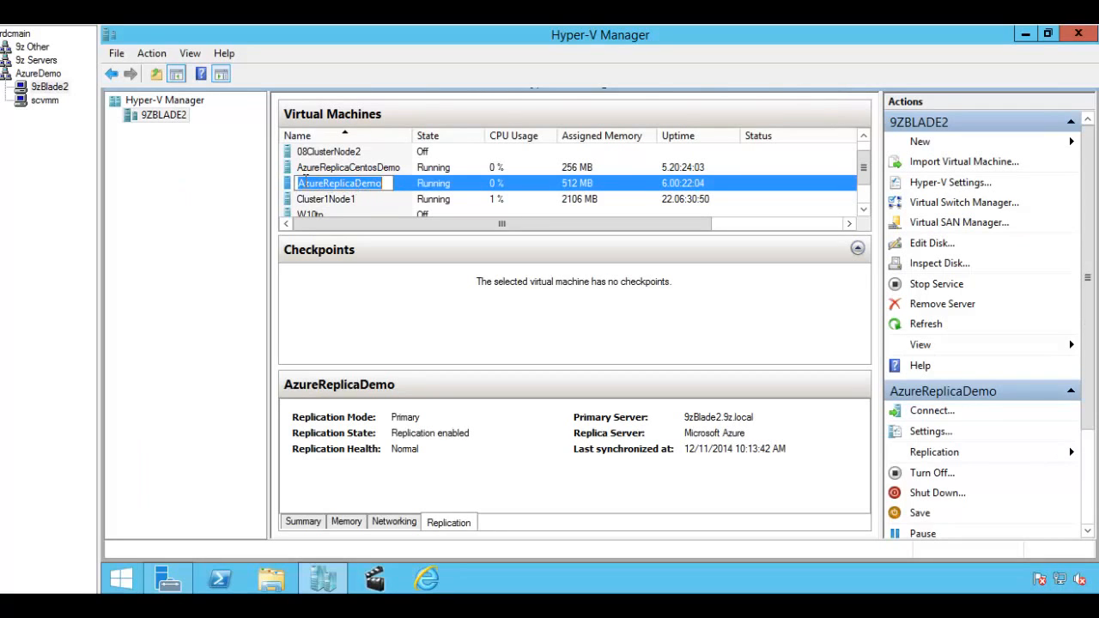
double_click(291, 184)
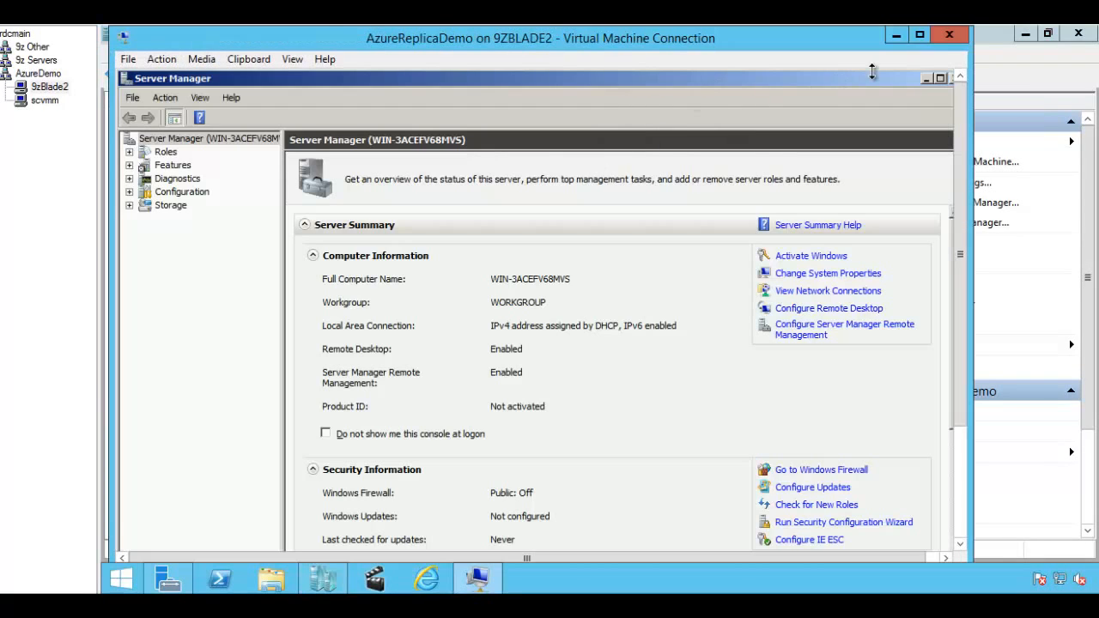
click(948, 35)
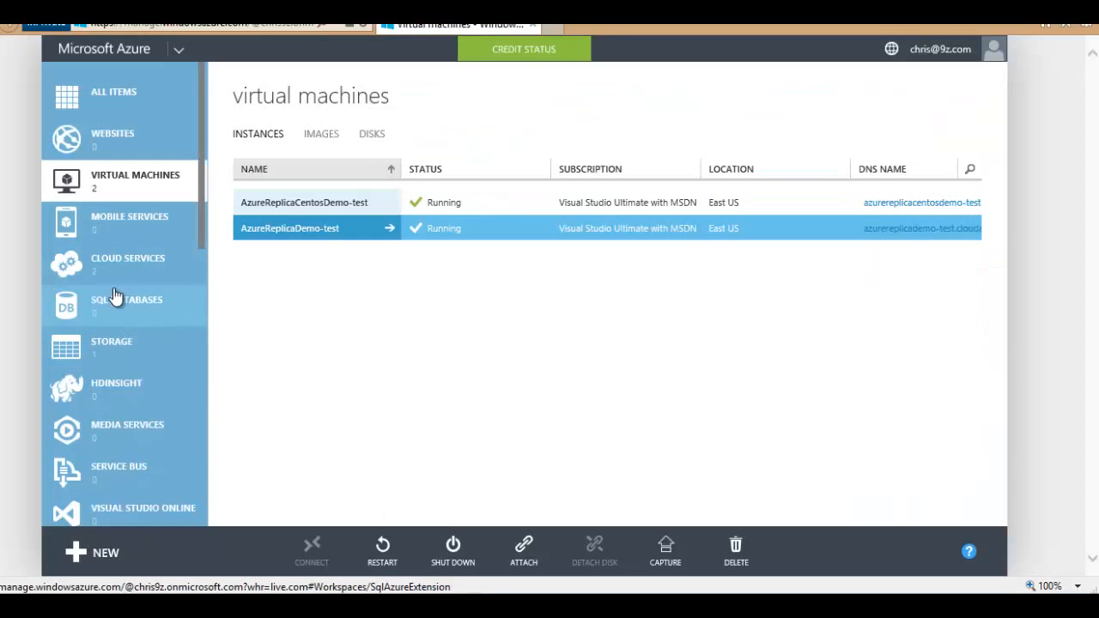
Step: Go through Recovery Services to Azure9zSRV's protected items and open the azure9zcloud cloud
scroll(116, 343, down, 5)
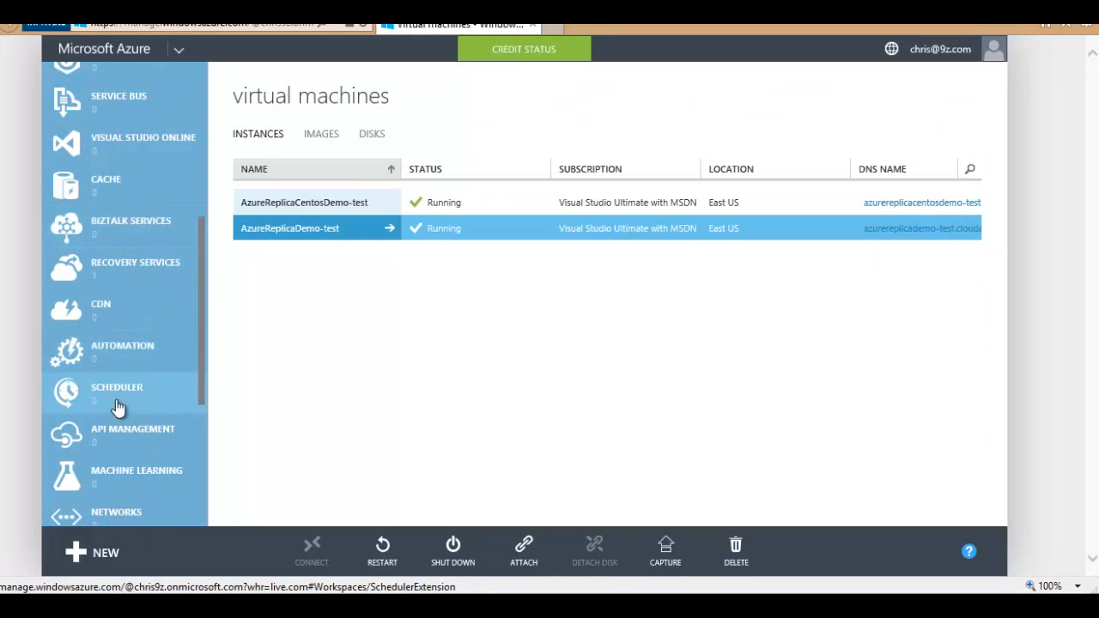
scroll(121, 416, down, 3)
scroll(120, 378, up, 5)
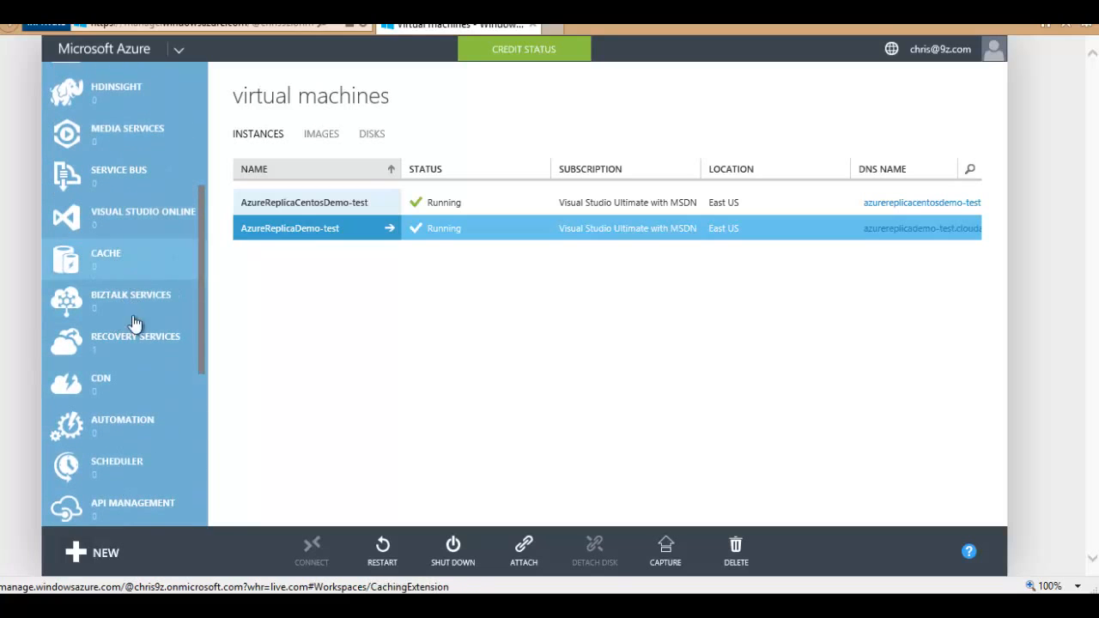
click(122, 343)
click(298, 182)
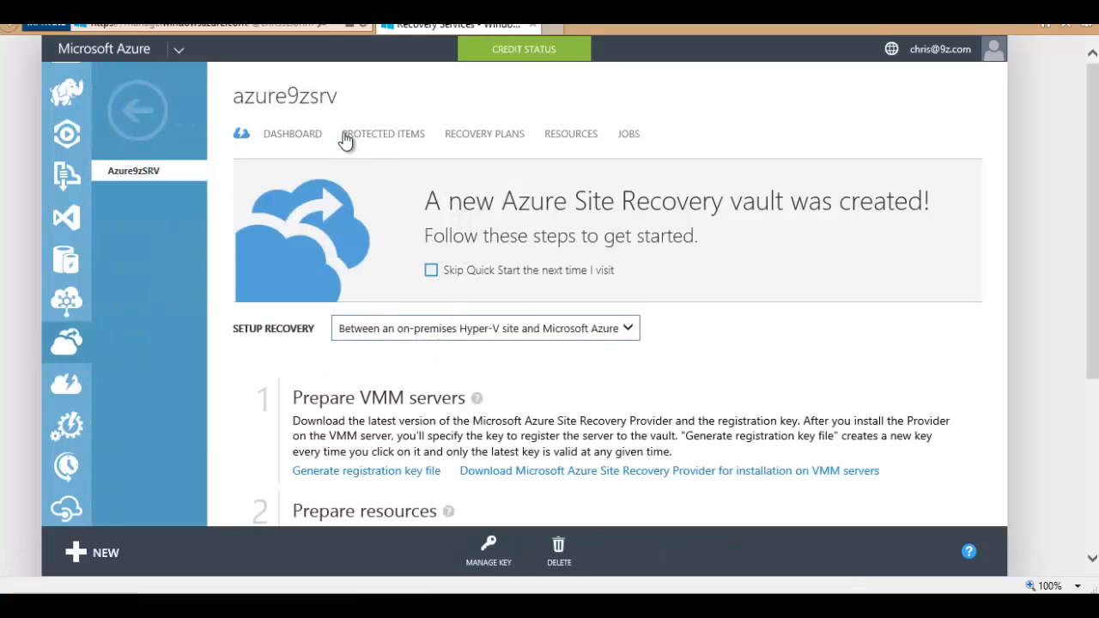
click(347, 136)
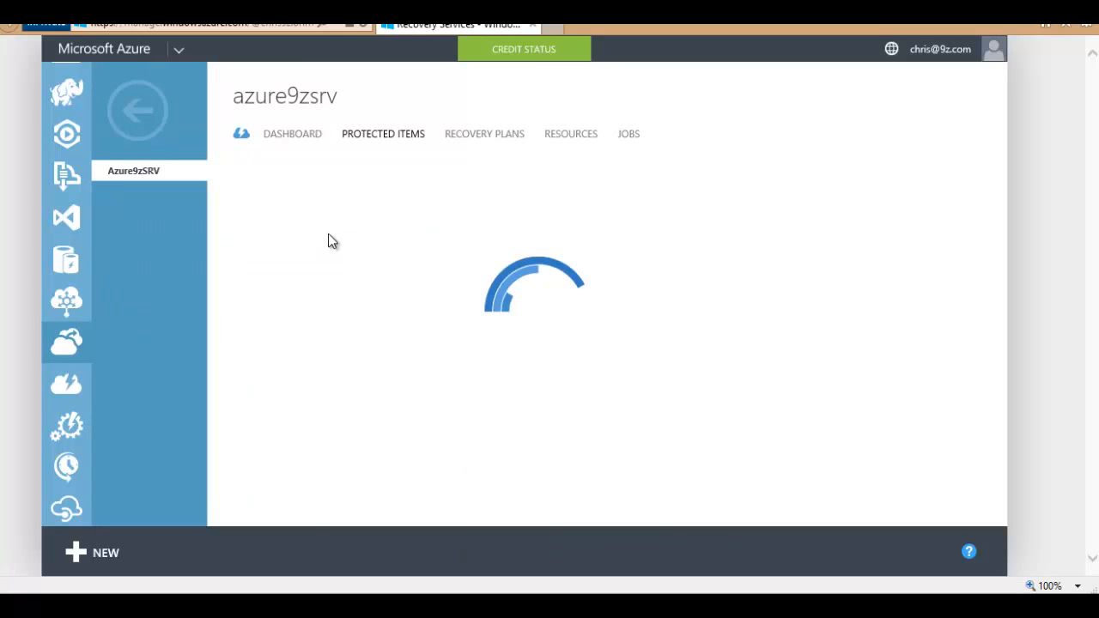
click(270, 216)
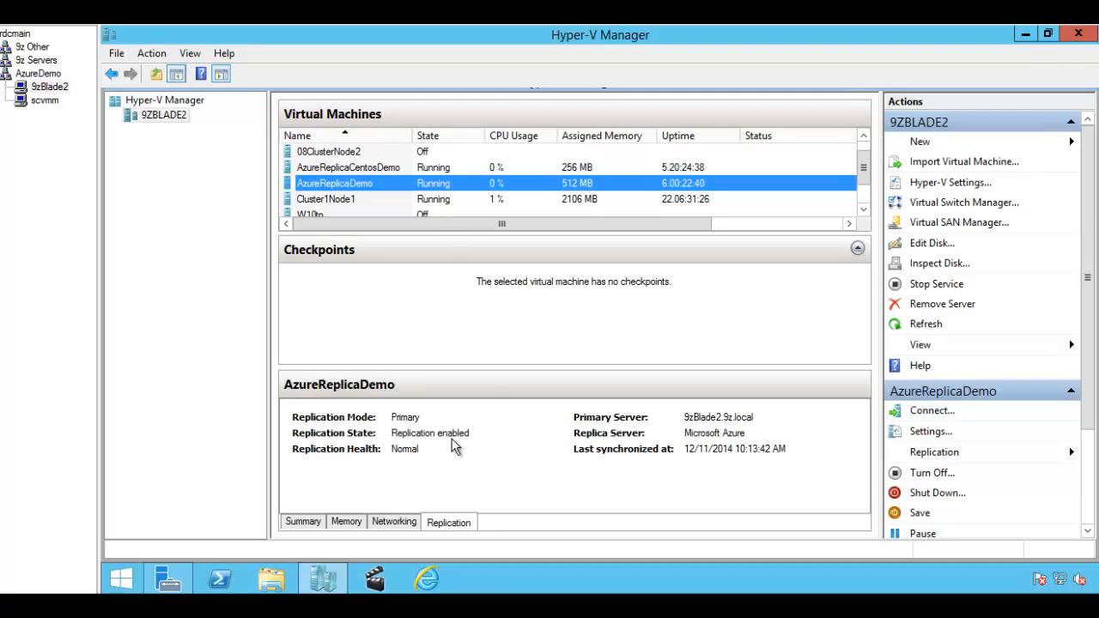
Step: Review AzureReplicaDemo's replication health report (Normal, 159 of 159 cycles successful) and close it
right_click(362, 182)
mouse_move(450, 232)
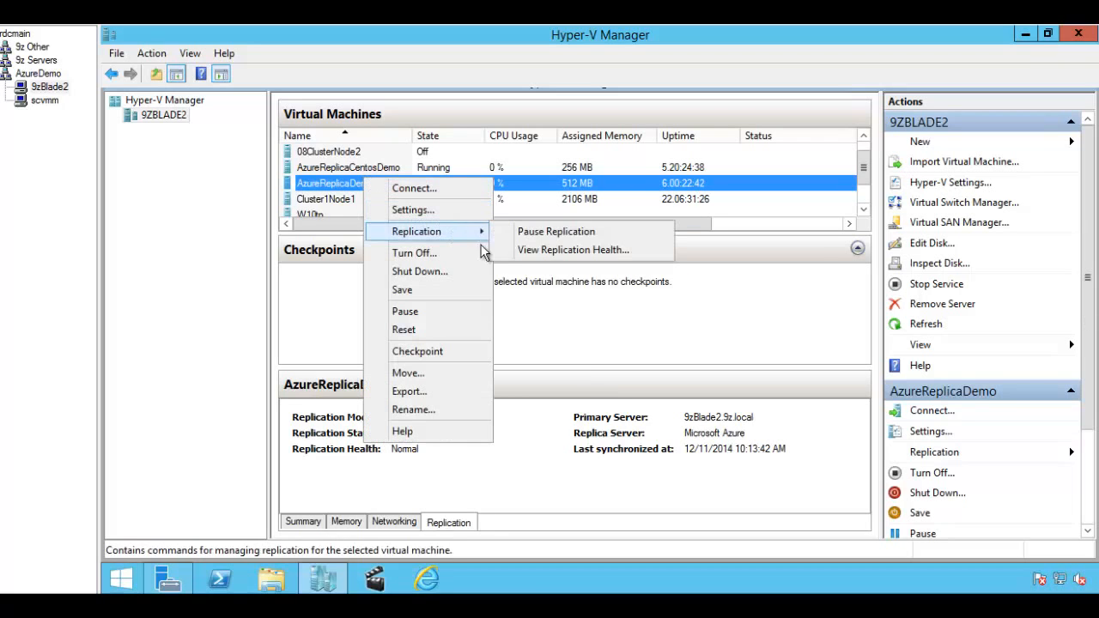
click(515, 250)
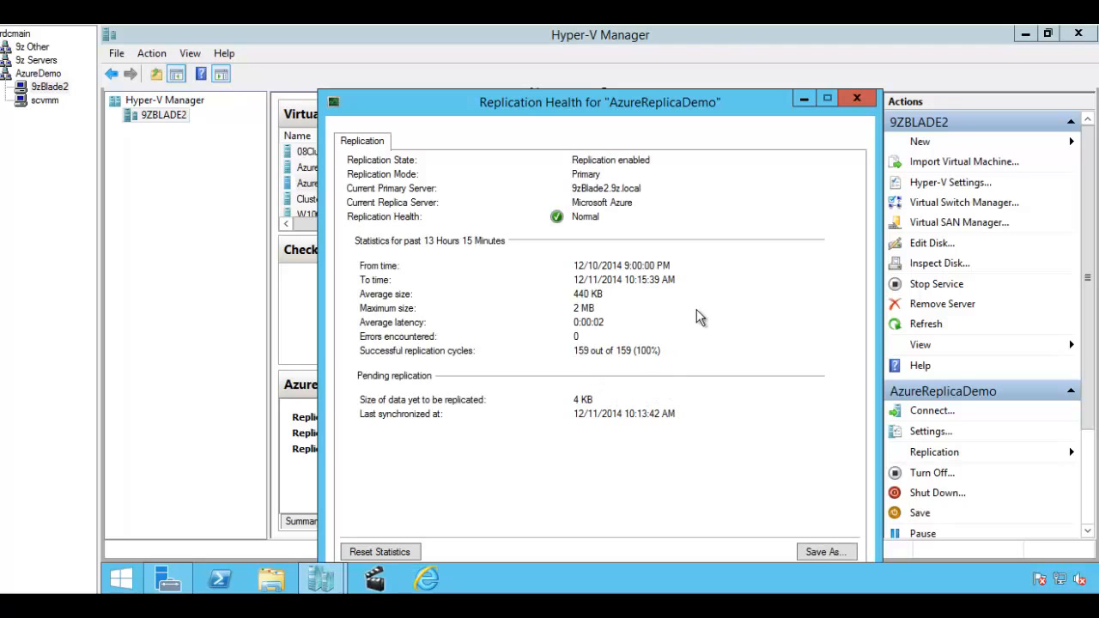
click(856, 98)
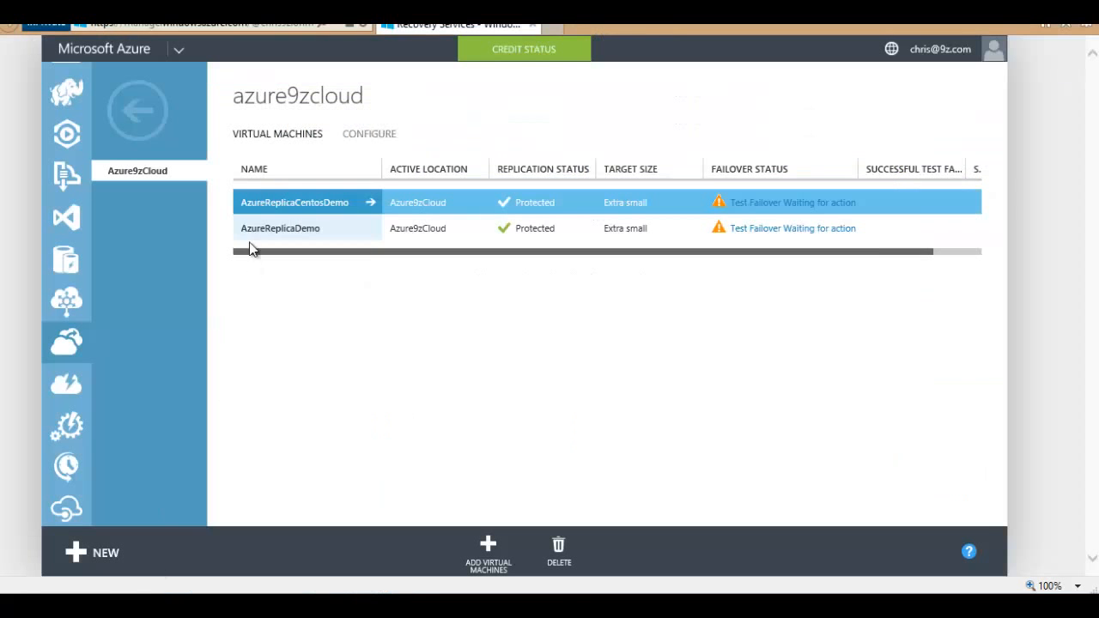
Step: Open the AzureReplicaDemo-test virtual machine's endpoints page
scroll(81, 117, up, 5)
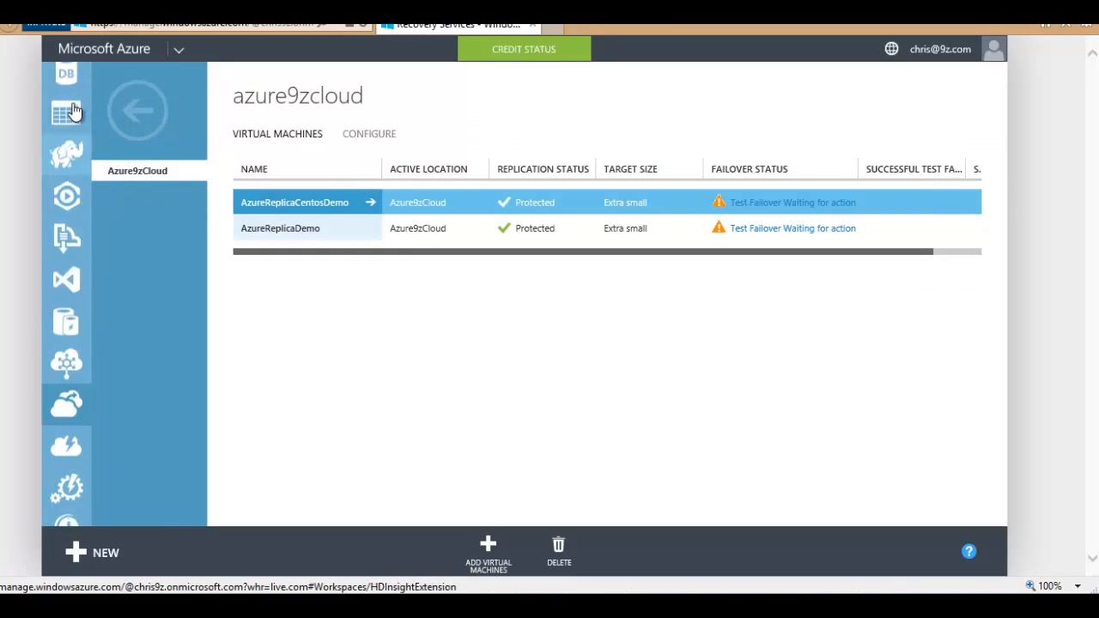
click(69, 101)
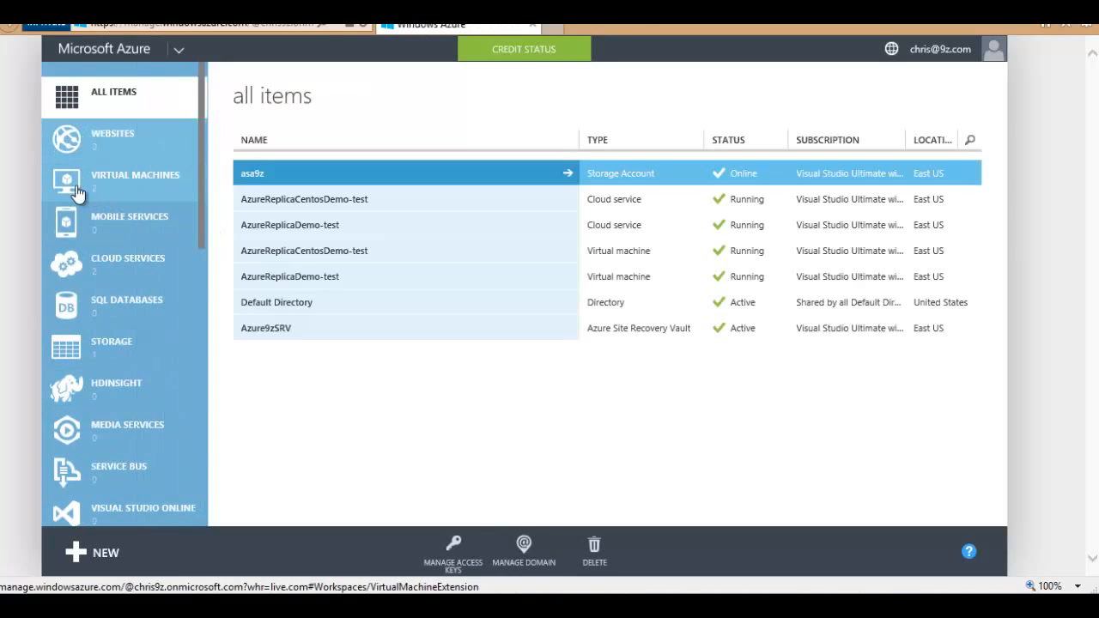
click(121, 184)
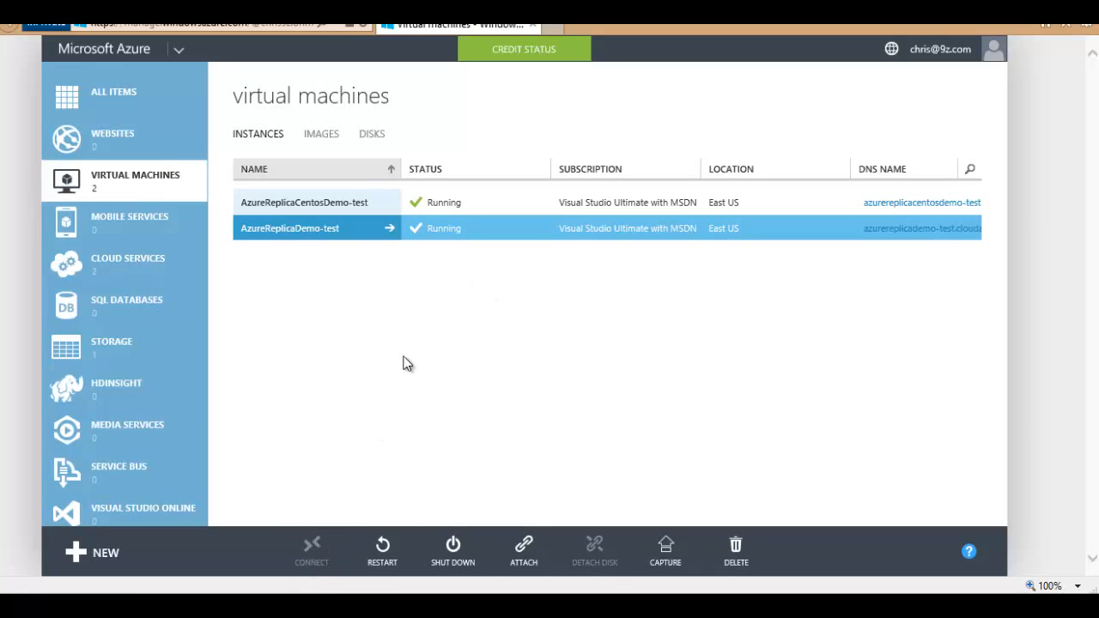
click(315, 234)
click(438, 135)
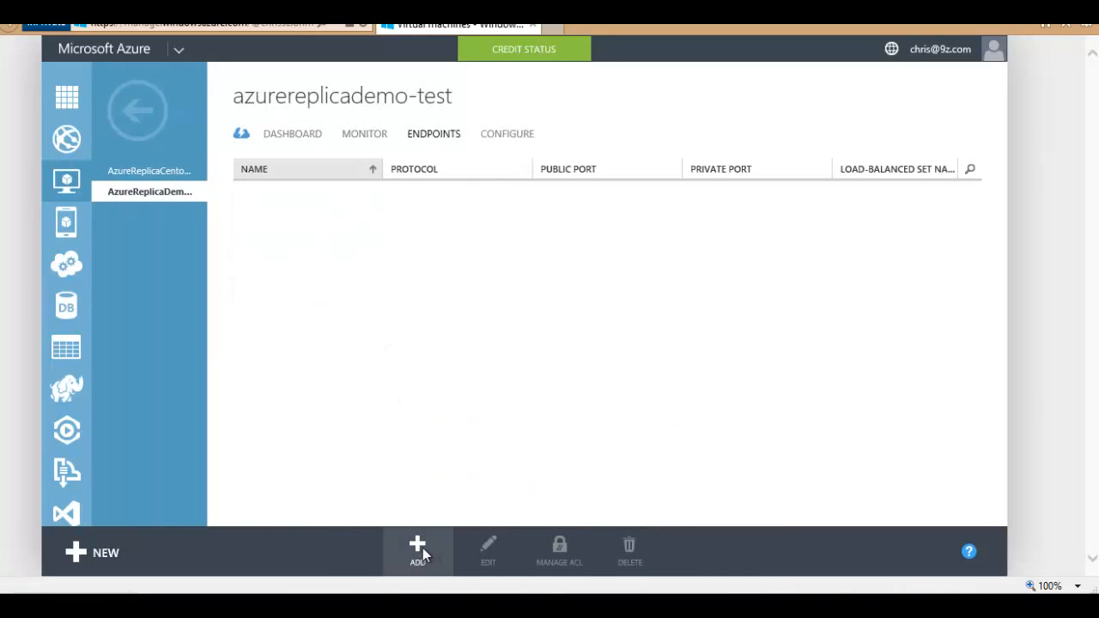
Step: Add a Remote Desktop endpoint (TCP 3389) to the test VM
click(418, 554)
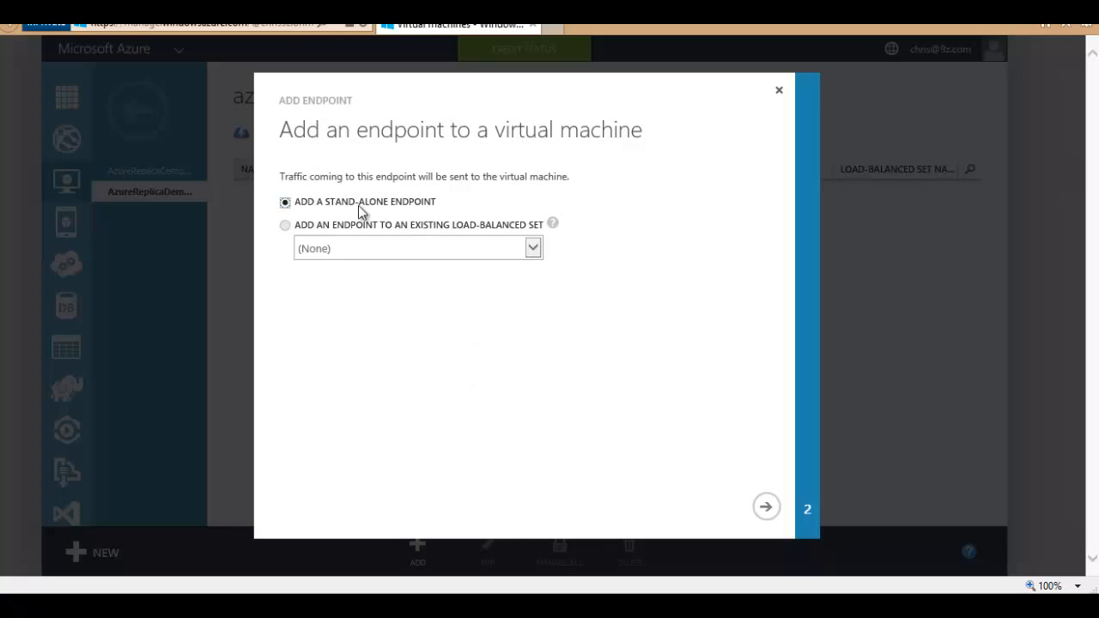
click(764, 507)
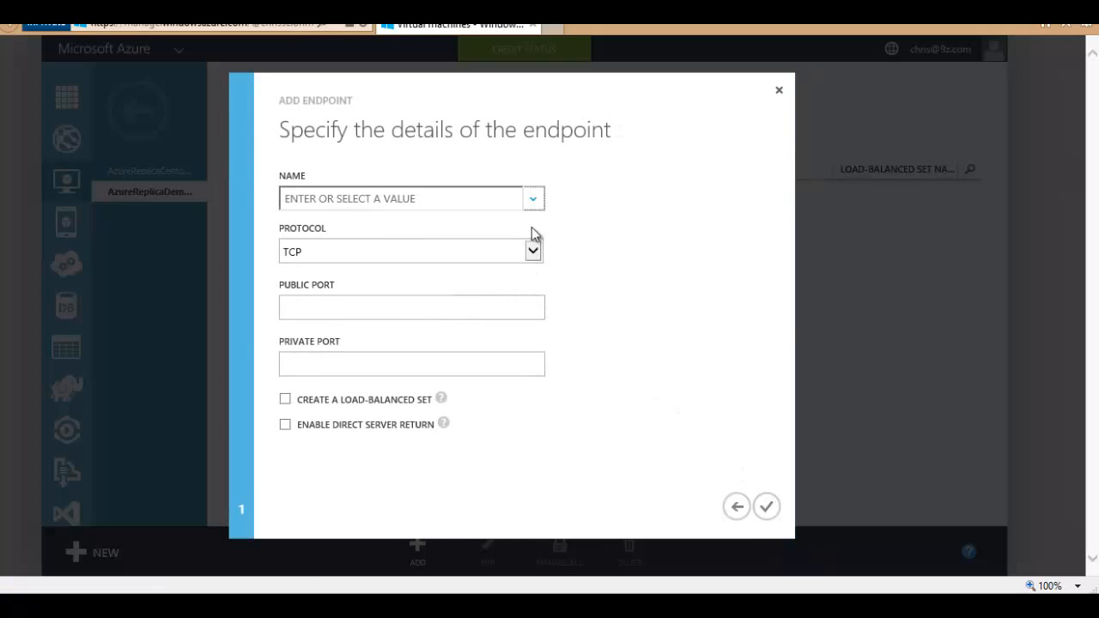
click(532, 198)
scroll(377, 309, down, 3)
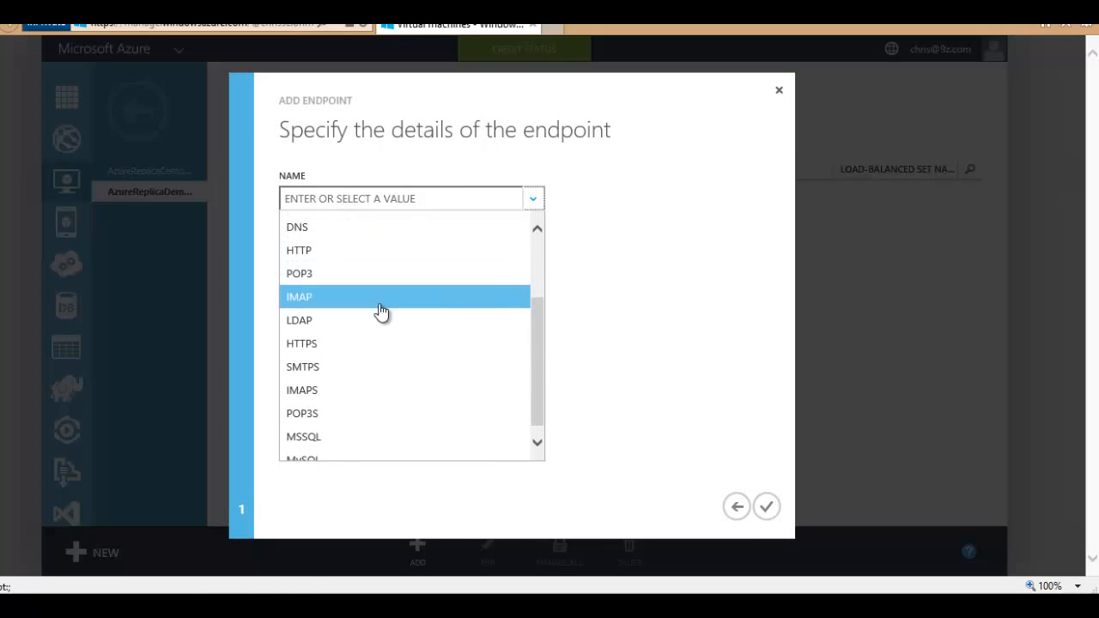
scroll(363, 311, up, 2)
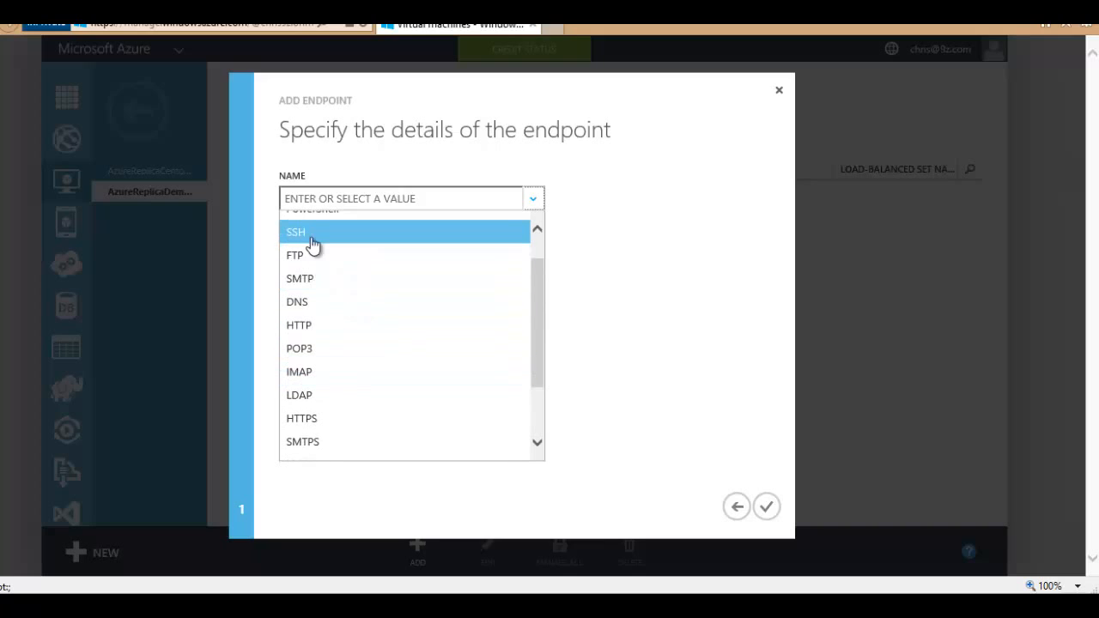
scroll(352, 249, up, 1)
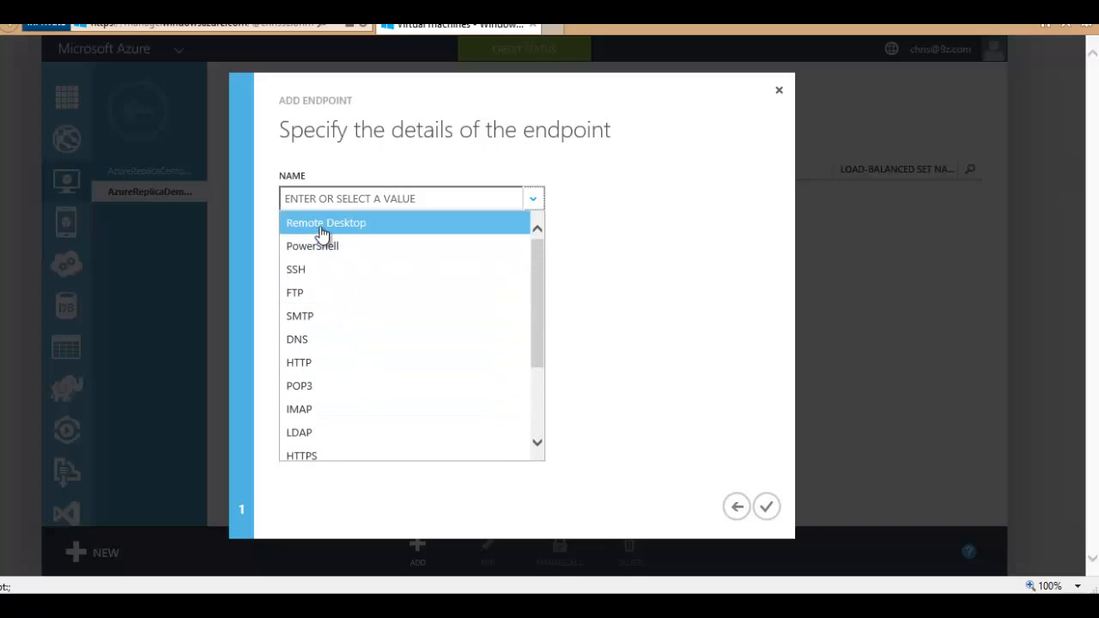
click(382, 230)
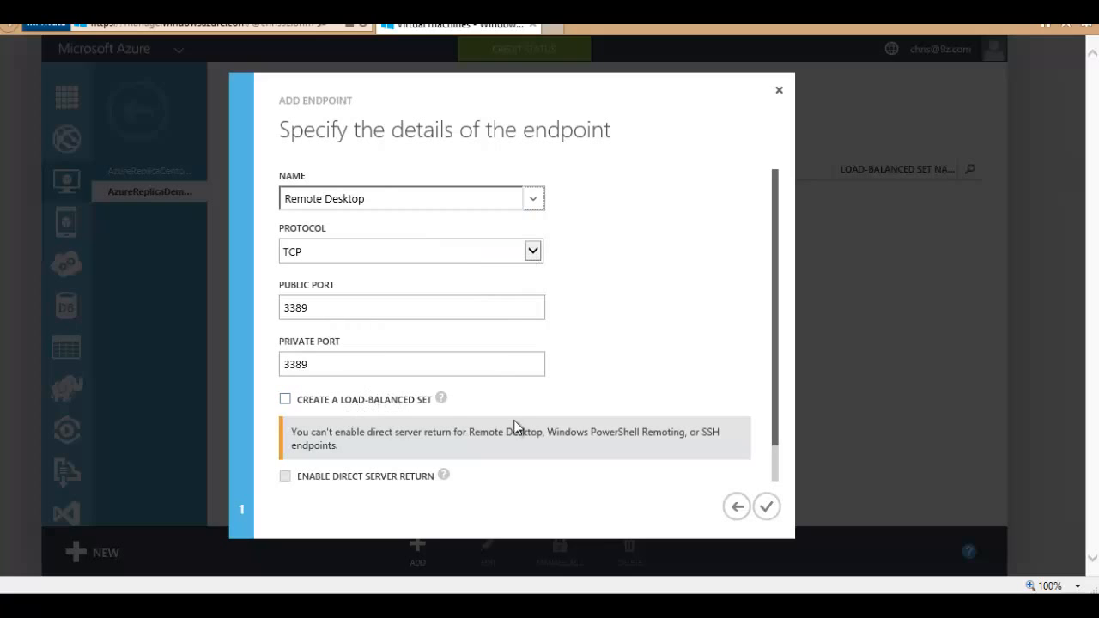
click(767, 506)
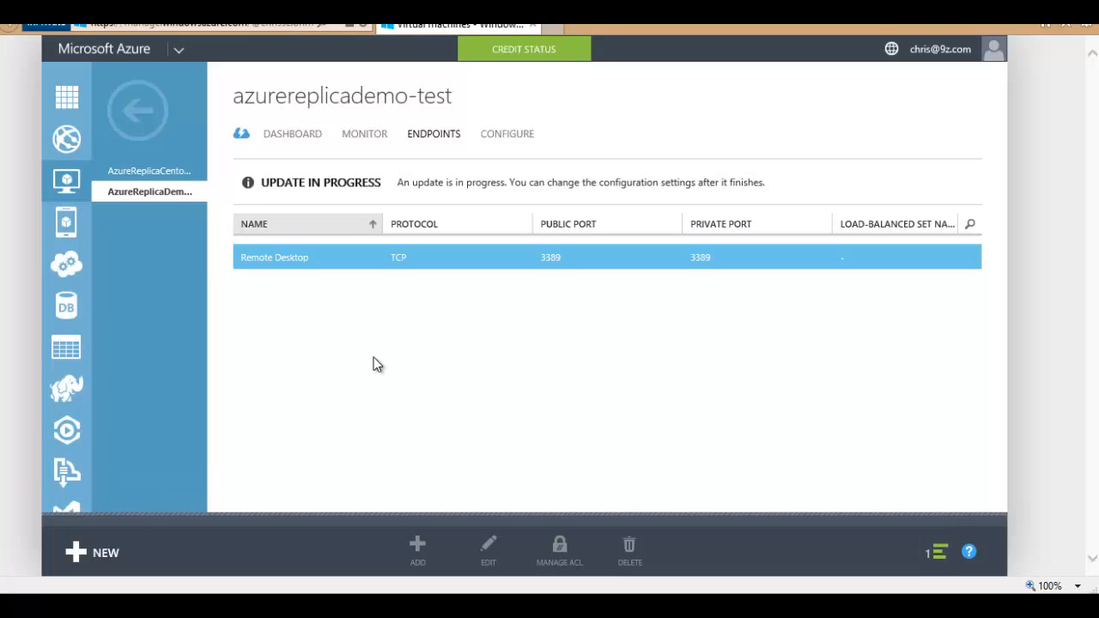
Step: Save AzureReplicaDemo-test's Connect .rdp file into the deleteme folder and open that folder
click(137, 110)
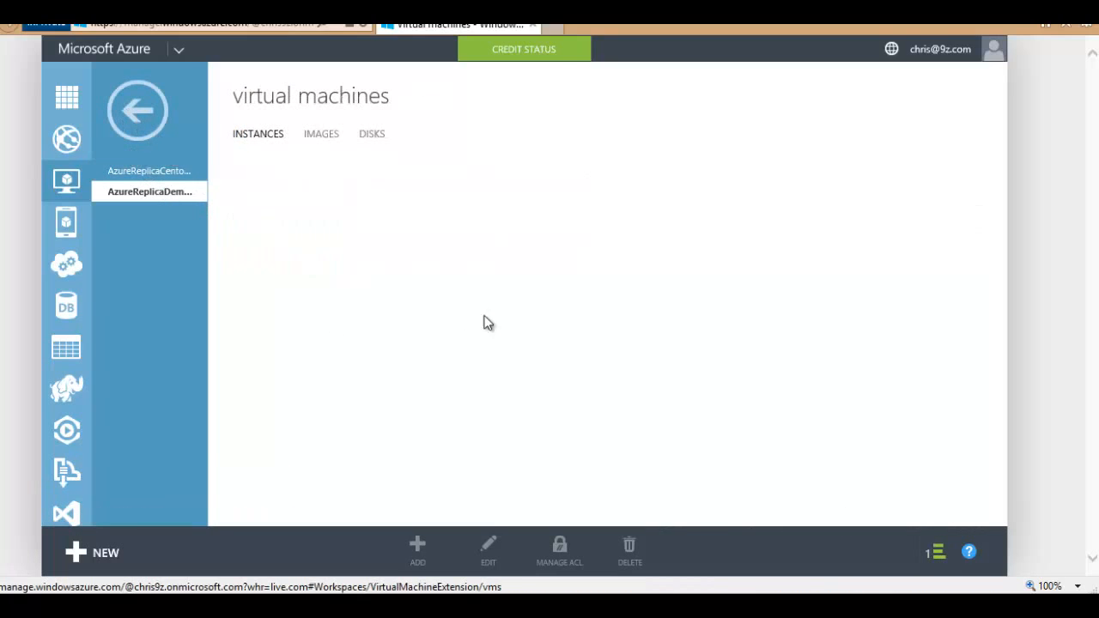
click(488, 232)
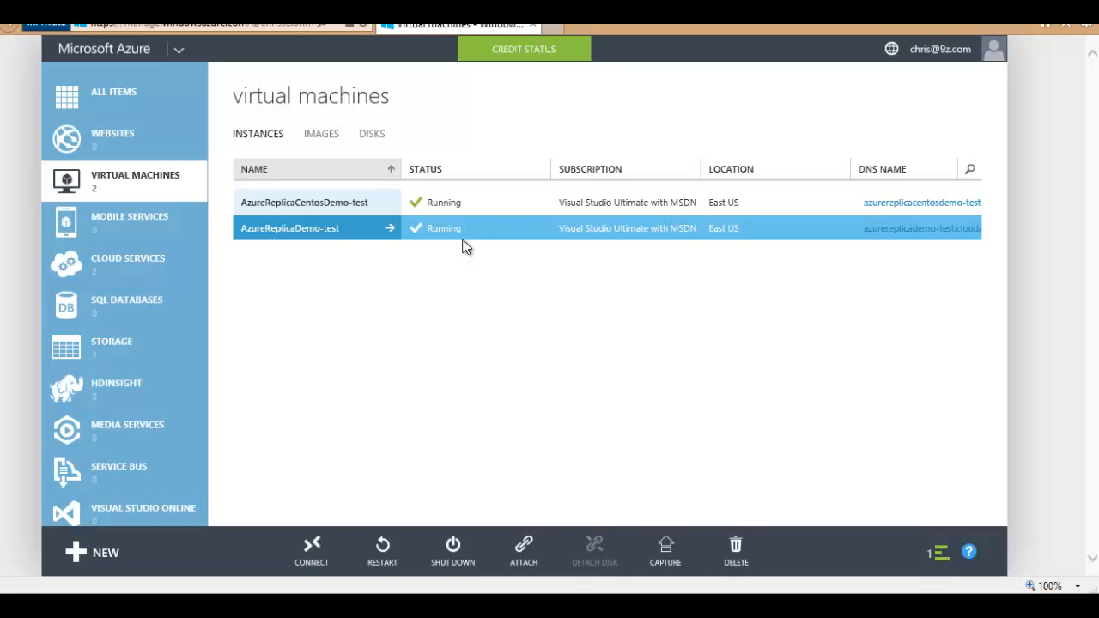
click(308, 549)
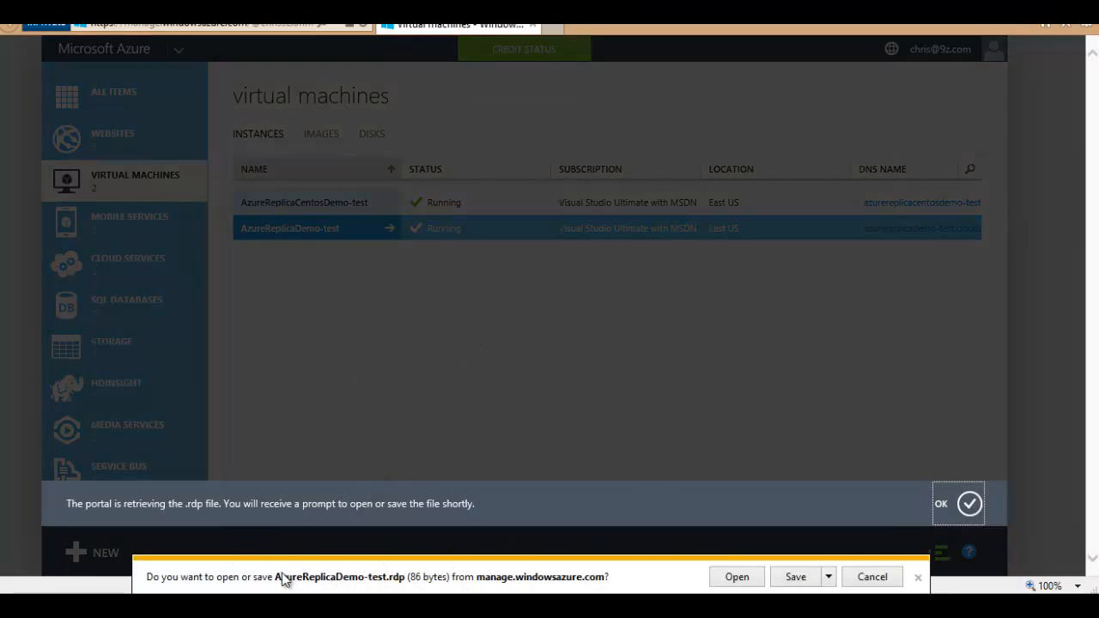
click(829, 579)
click(864, 556)
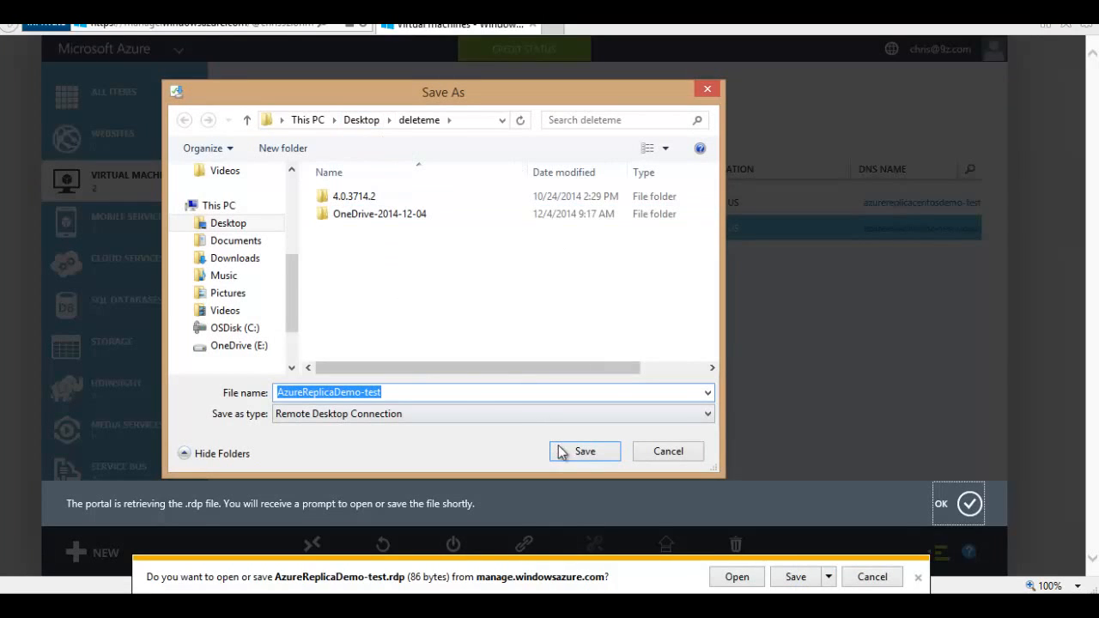
click(578, 451)
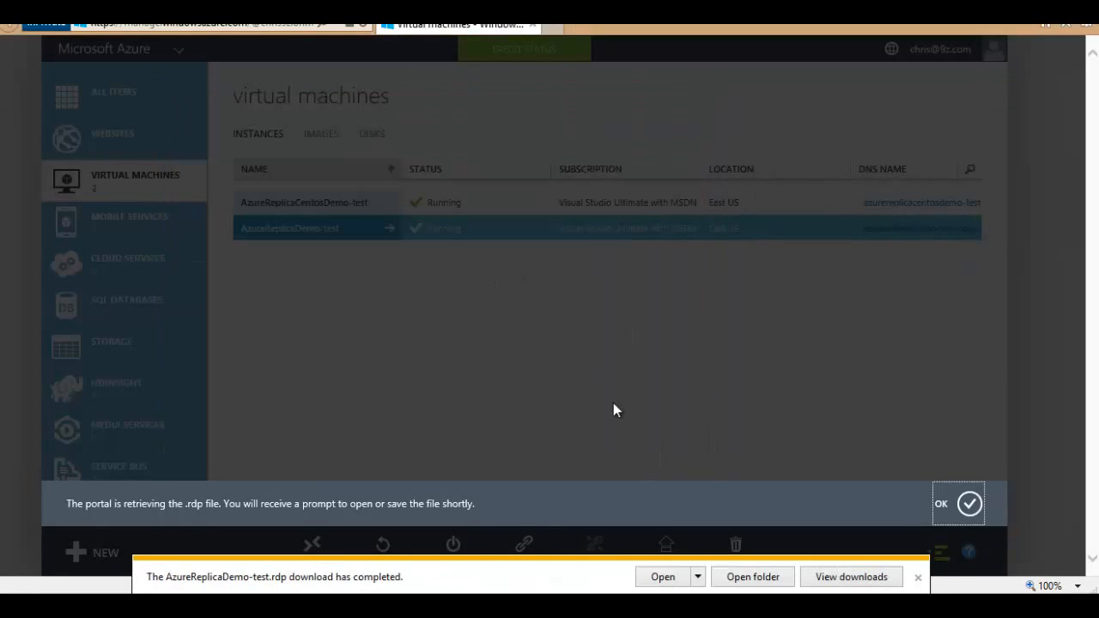
click(754, 572)
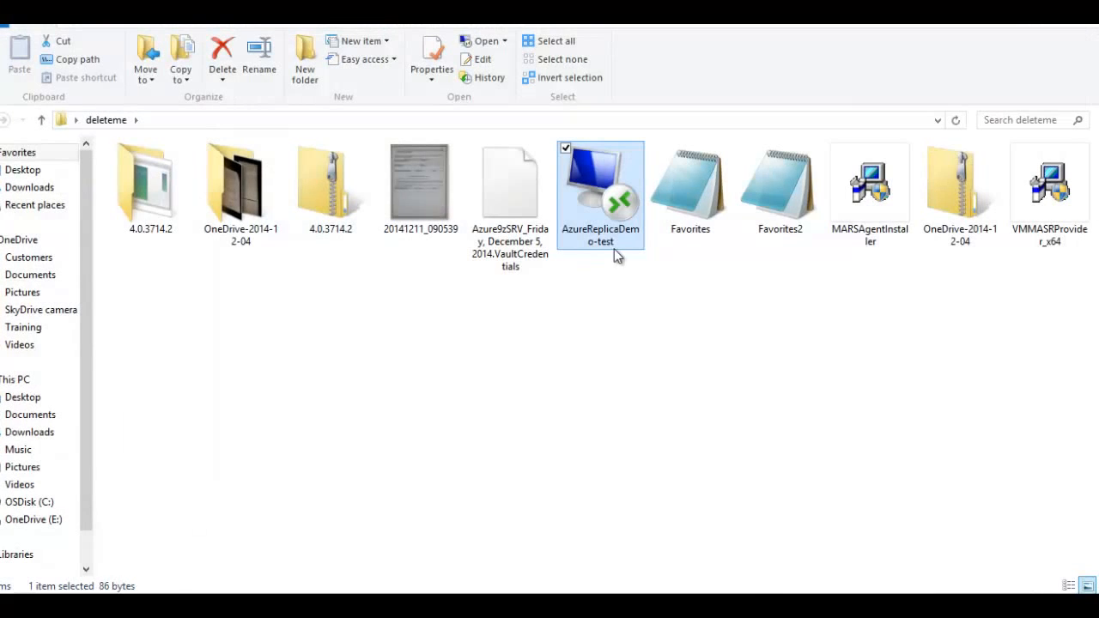
Step: Open the AzureReplicaDemo-test .rdp file for editing and review its computer address and gateway settings
right_click(602, 218)
click(480, 234)
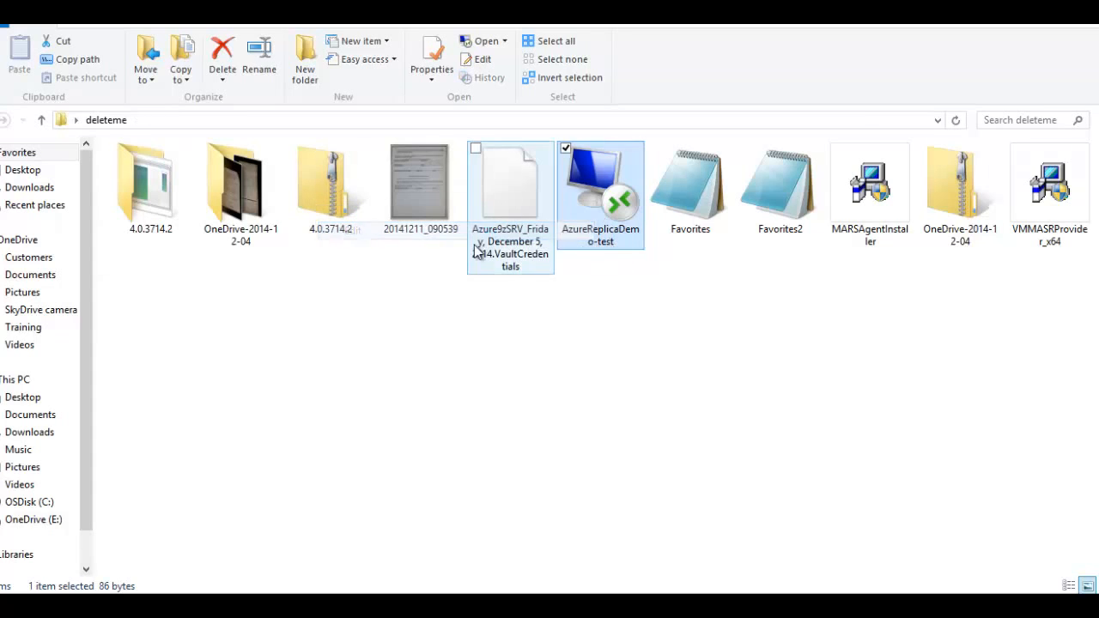
click(1014, 17)
drag(581, 249, 438, 244)
click(592, 250)
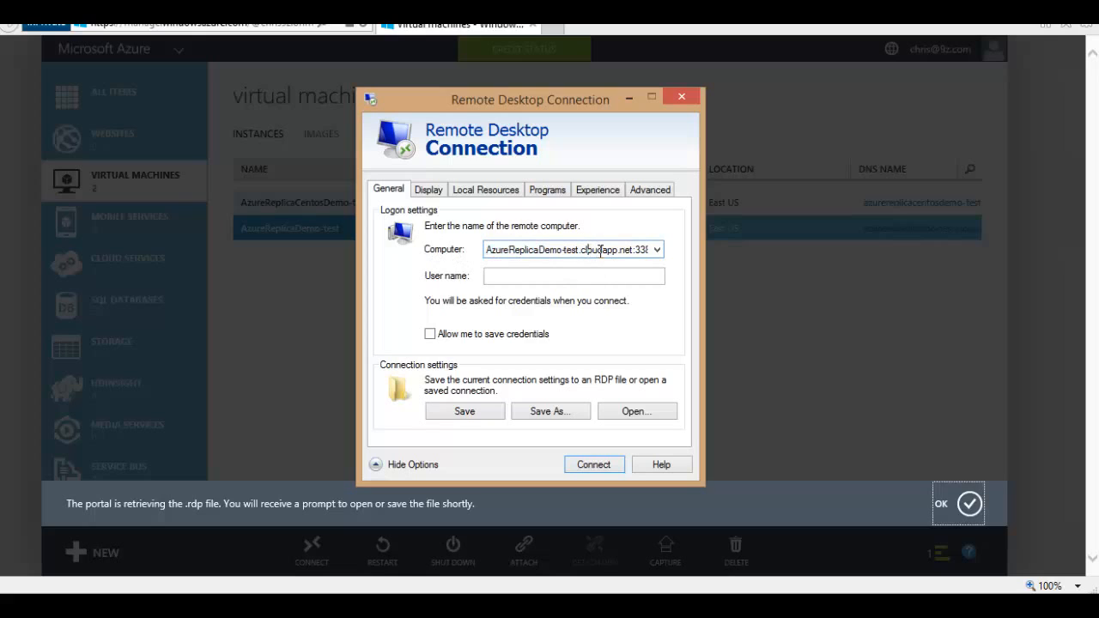
drag(512, 250, 683, 249)
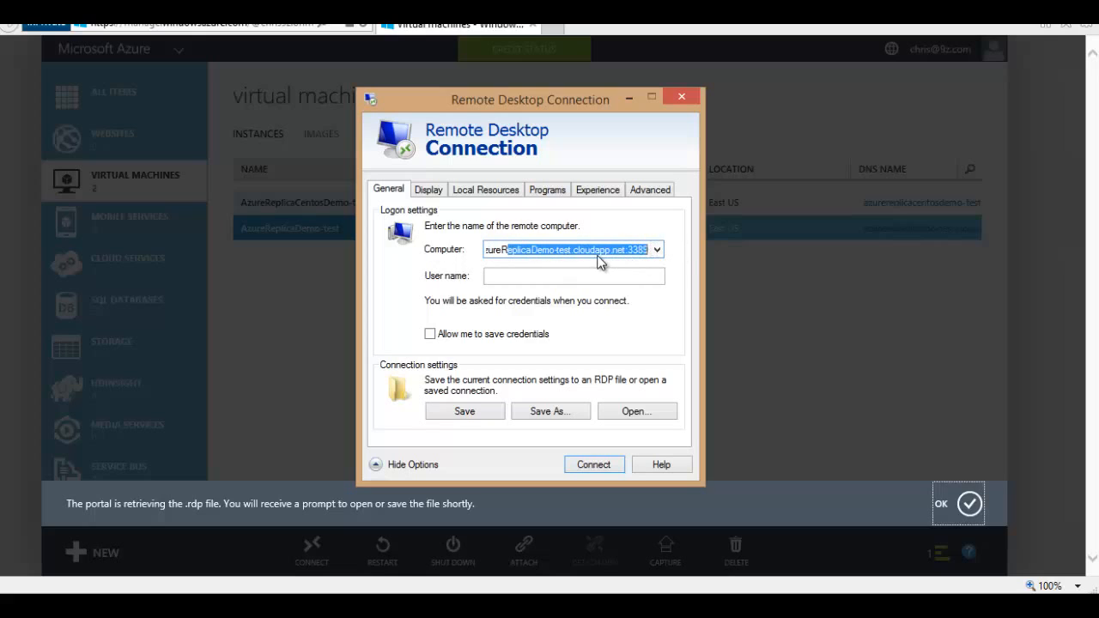
drag(574, 255, 454, 251)
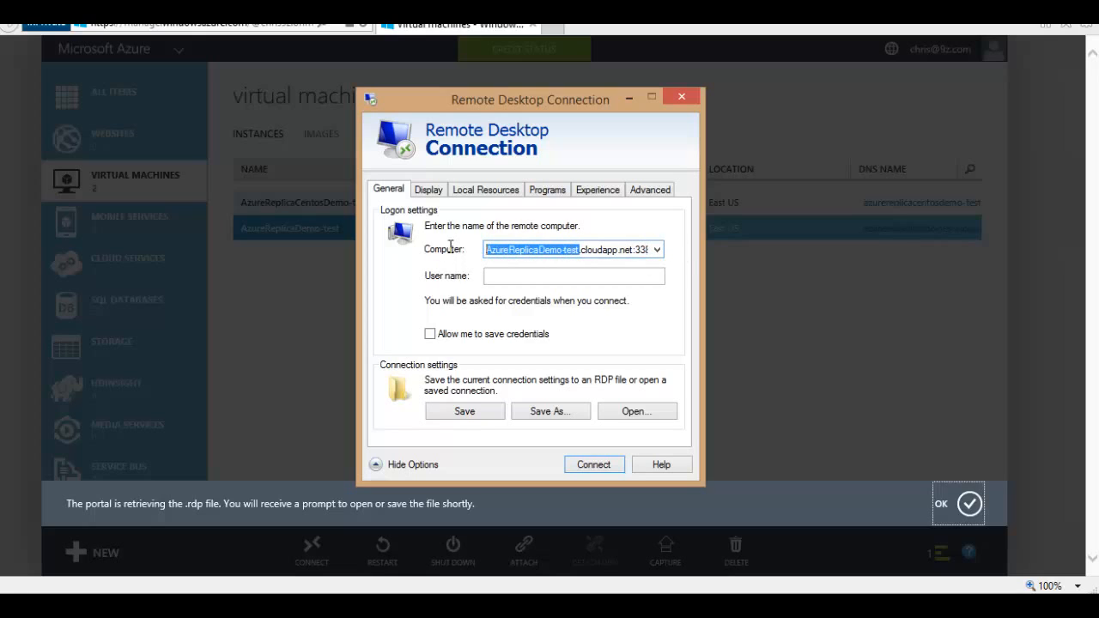
click(651, 197)
click(485, 376)
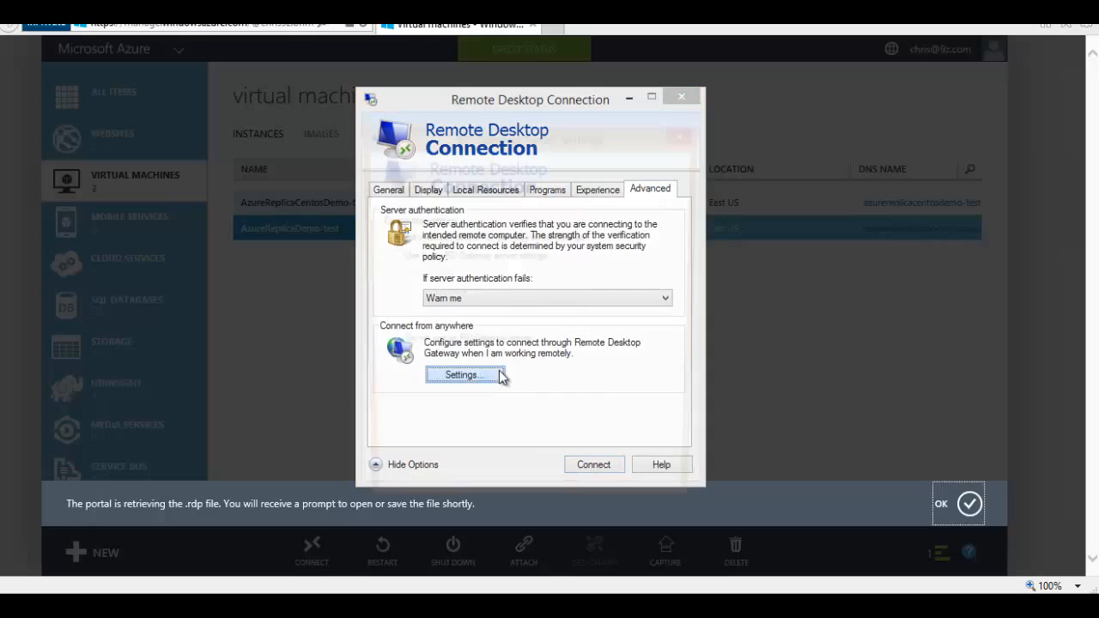
click(687, 132)
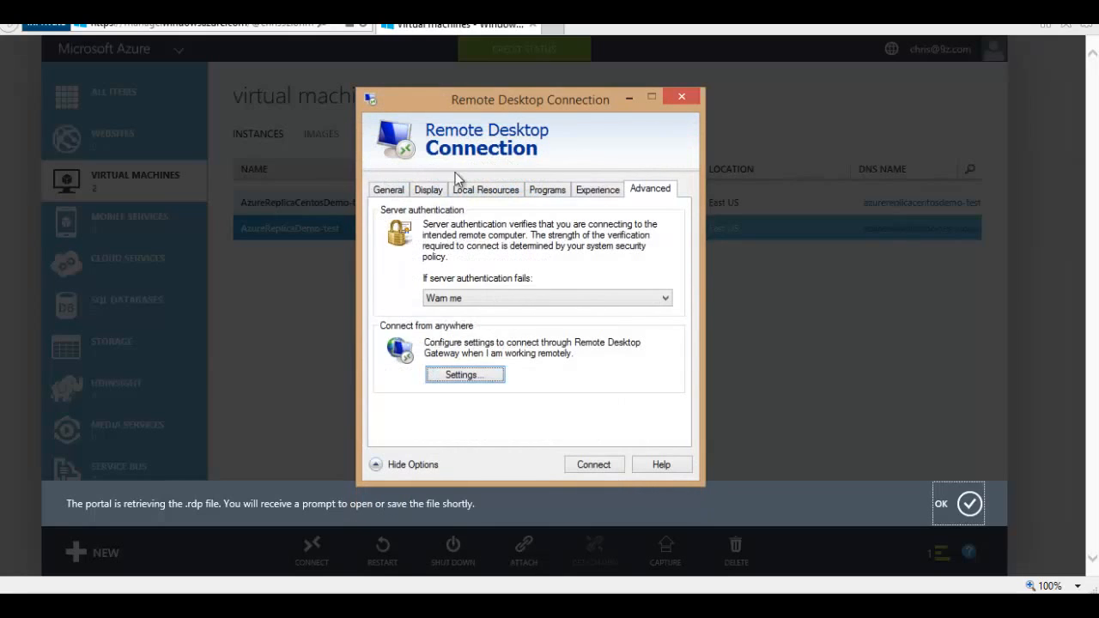
click(394, 191)
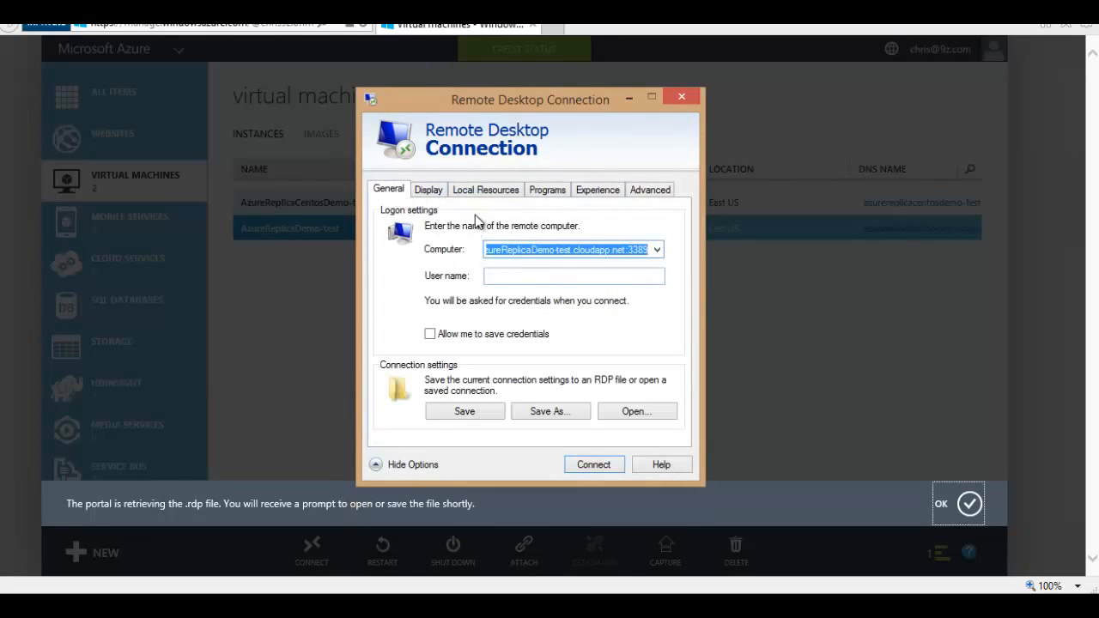
Step: Set the remote display to 1280 by 800 and share smart cards with the session
click(429, 196)
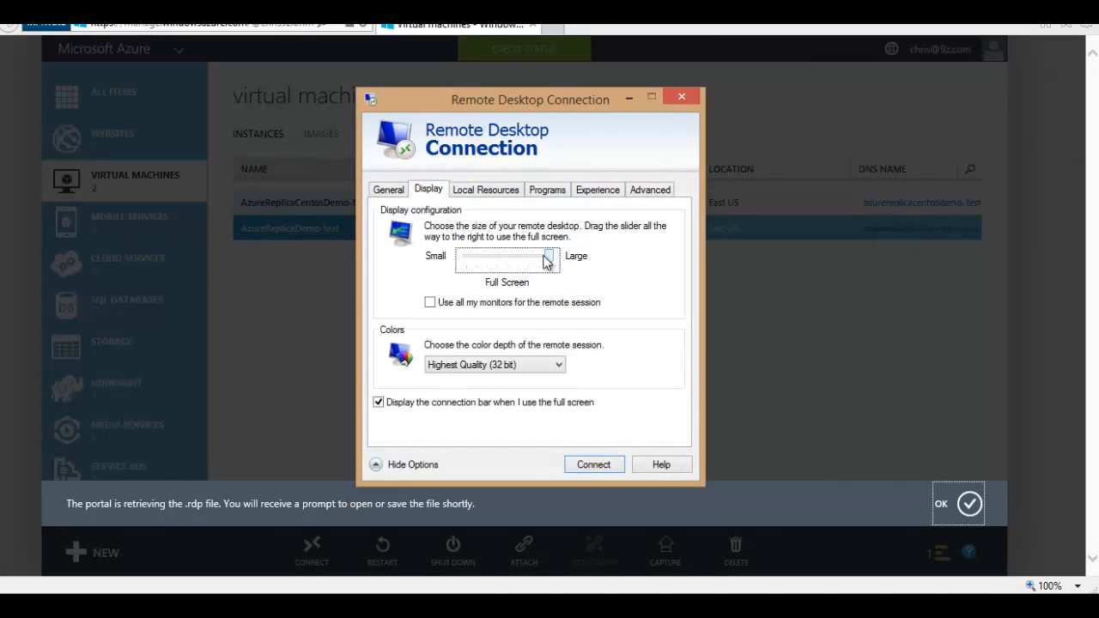
drag(546, 260, 490, 267)
click(492, 190)
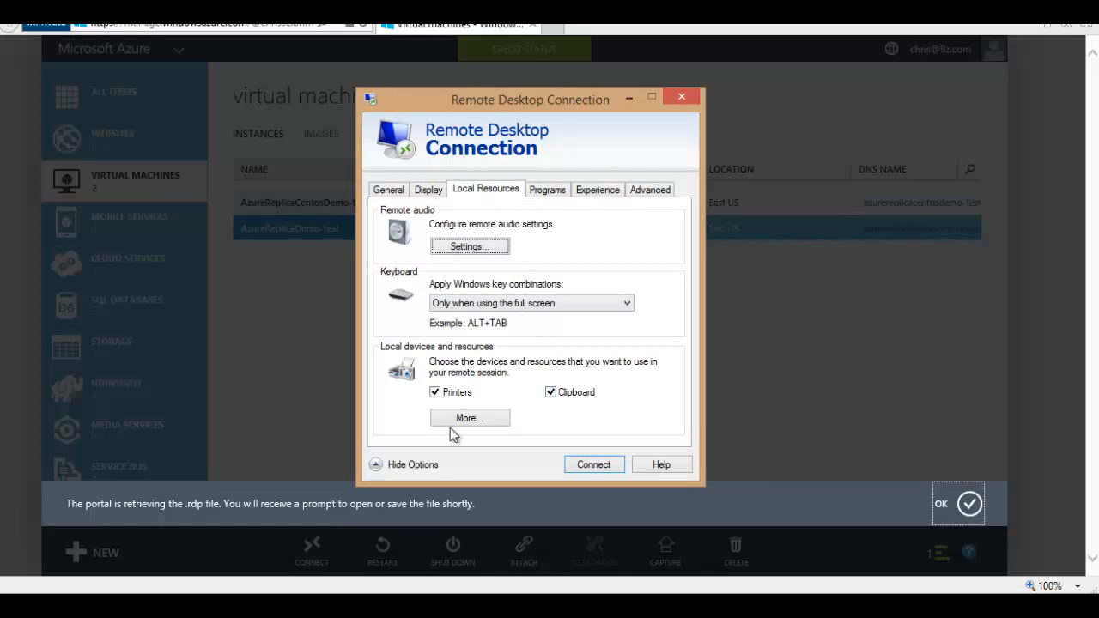
click(451, 421)
click(438, 309)
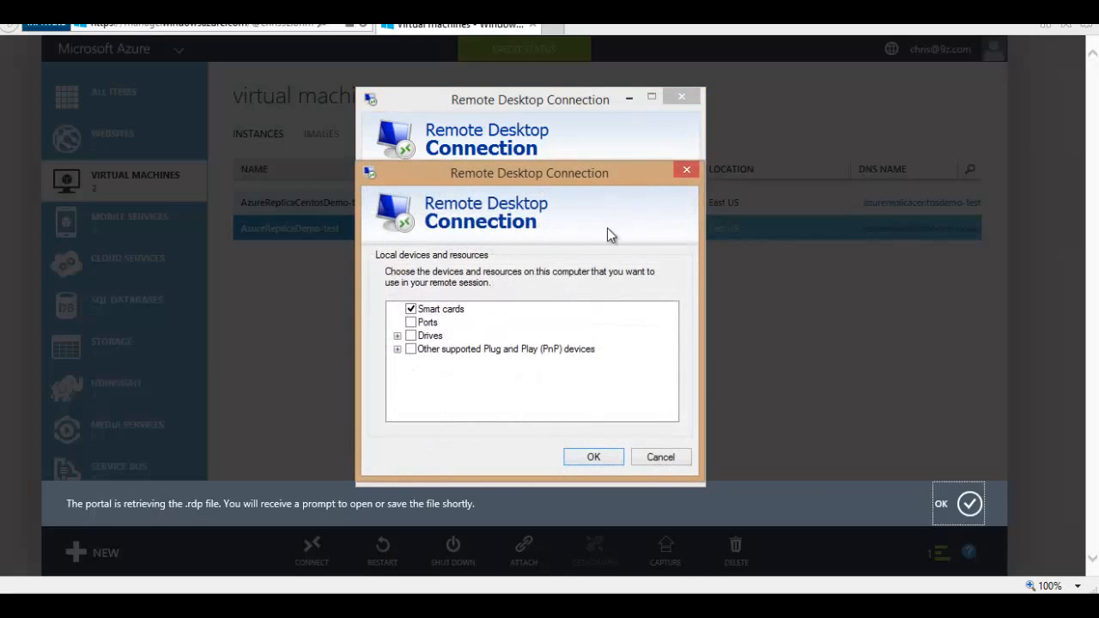
click(687, 171)
click(547, 190)
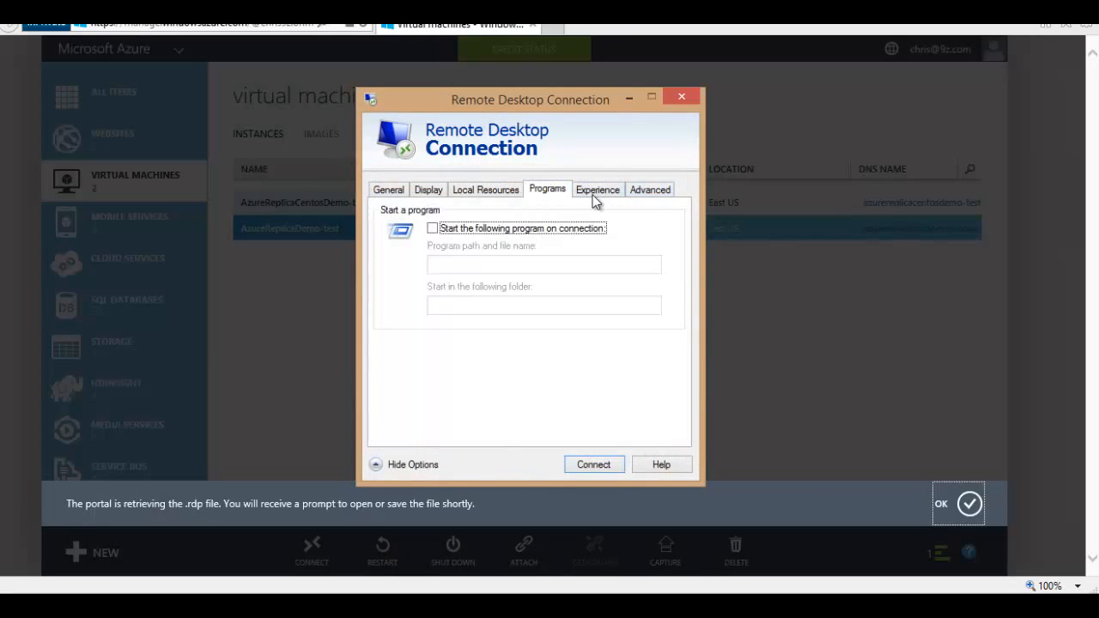
click(598, 191)
click(649, 191)
click(391, 190)
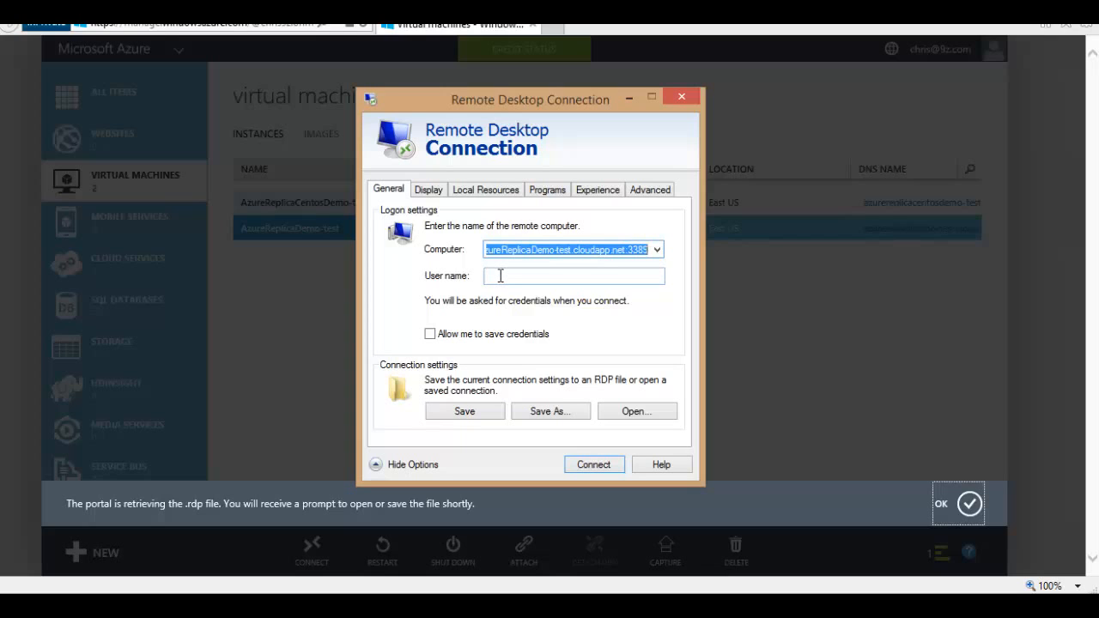
Step: Launch the connection, accept the publisher warning, and sign in with the local administrator account and password
click(591, 461)
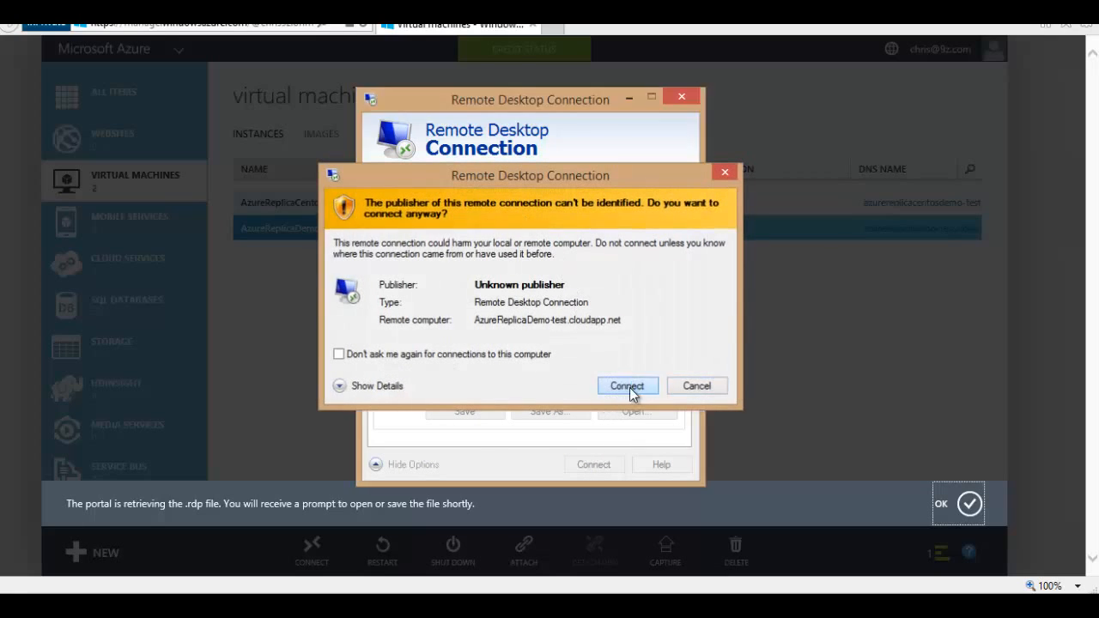
click(630, 387)
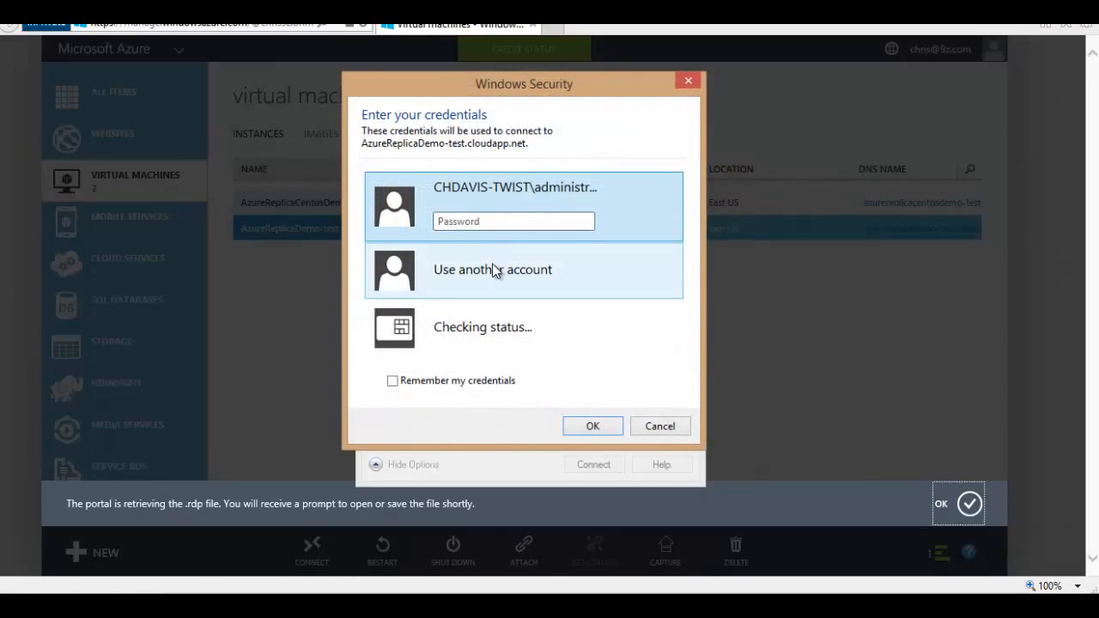
click(493, 273)
text(.\a)
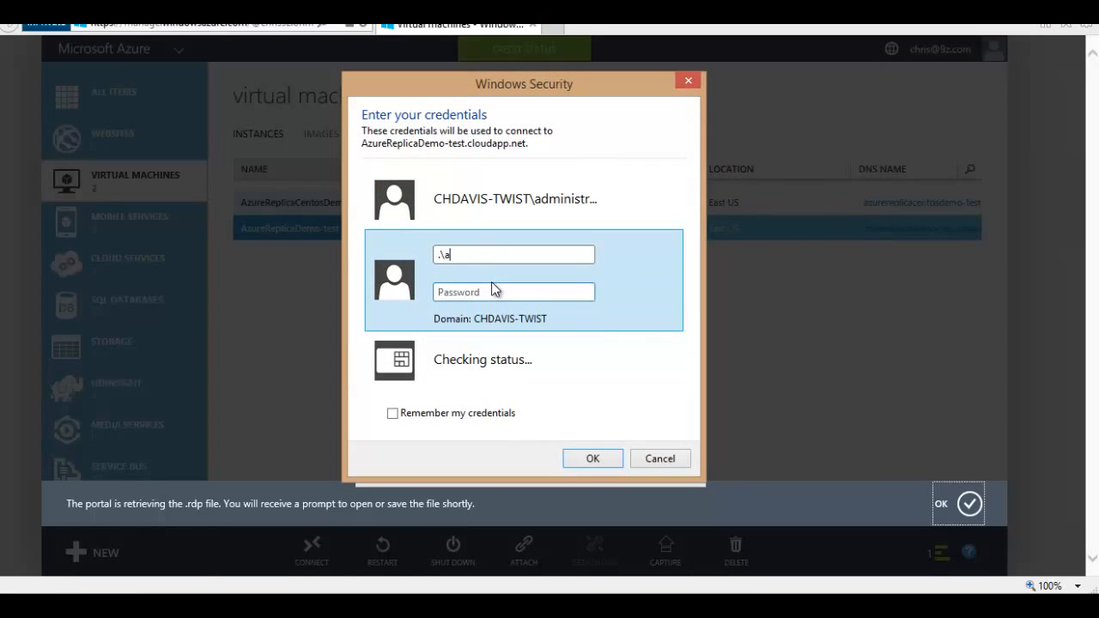
text(dministator)
key(Tab)
text(P)
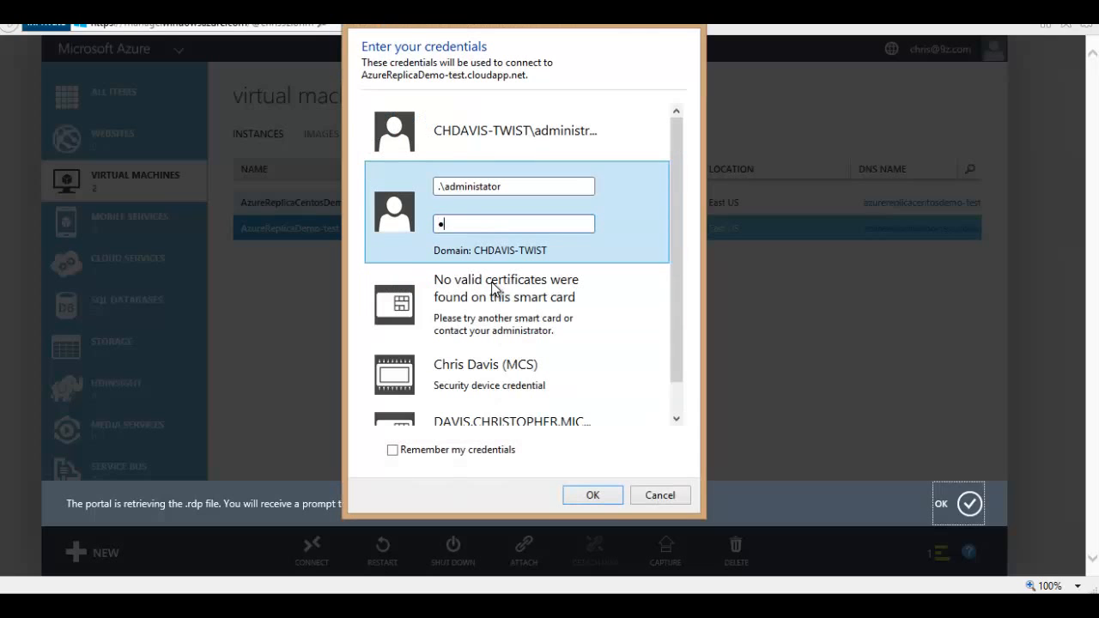
text(a$$w0r)
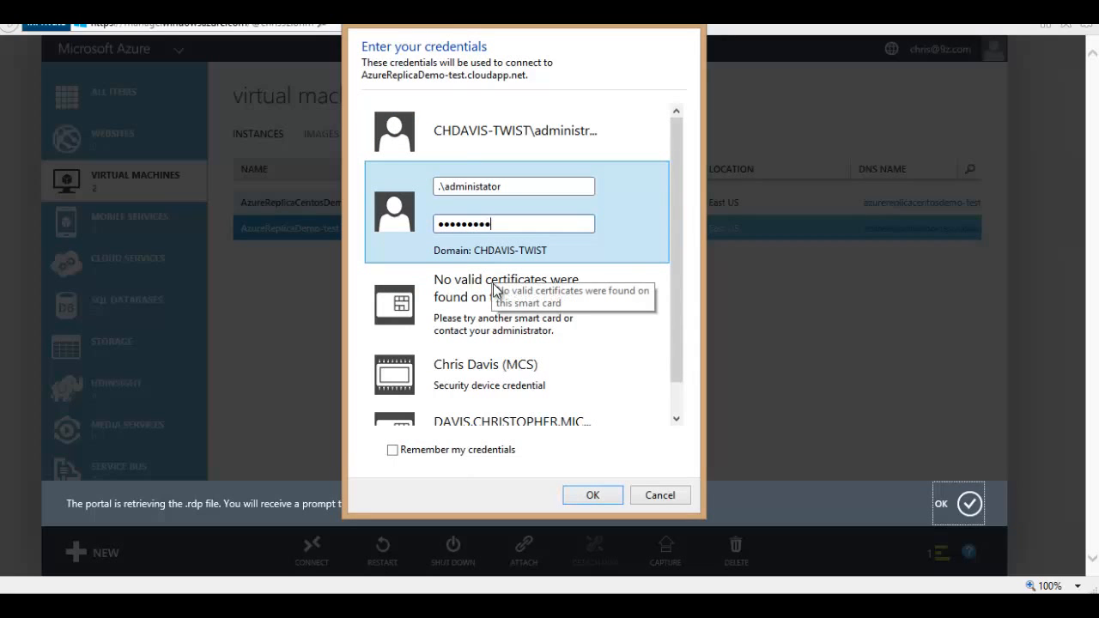
text(d1)
click(591, 494)
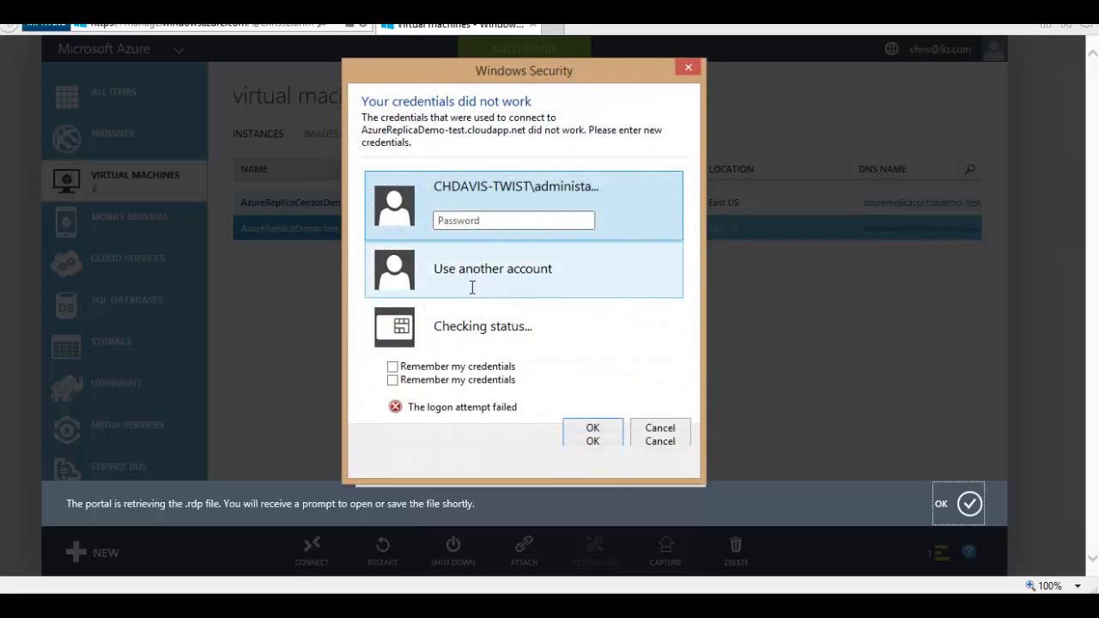
Step: Re-enter the corrected password and accept the untrusted certificate to connect
click(472, 287)
click(474, 199)
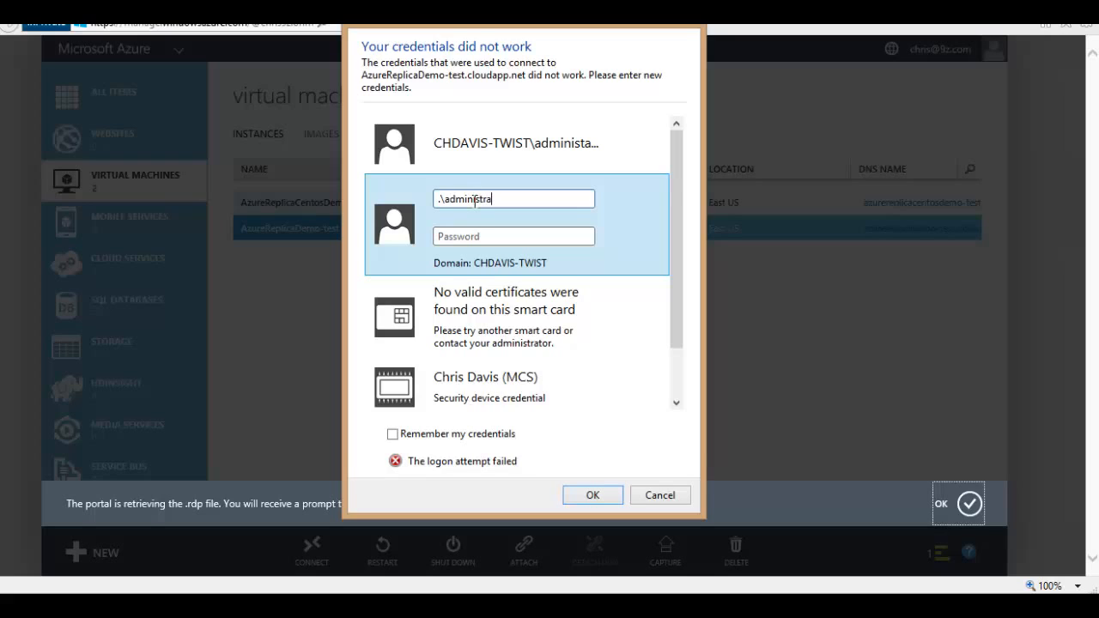
key(Tab)
text(P)
click(591, 496)
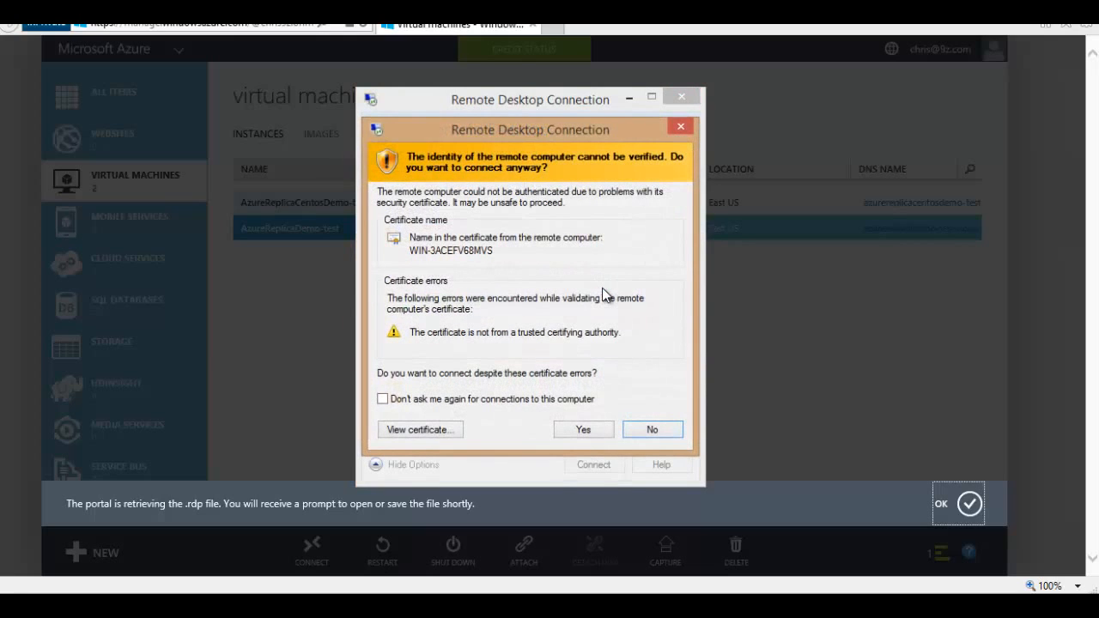
click(581, 431)
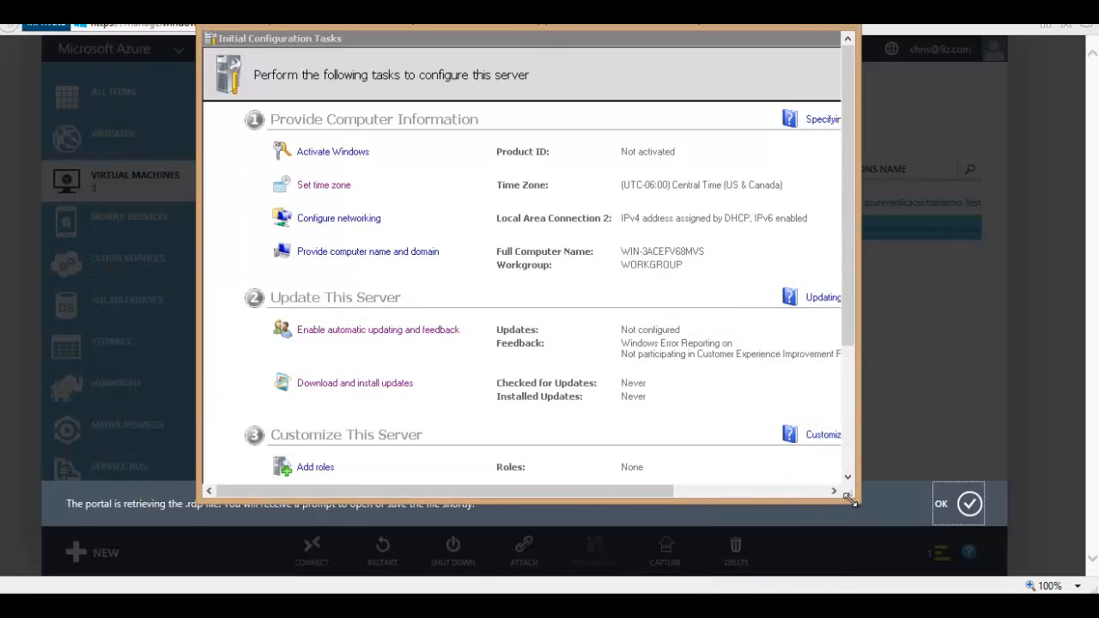
Step: Check the remote test server's network status for Internet access, then close the Remote Desktop session
drag(850, 500, 922, 583)
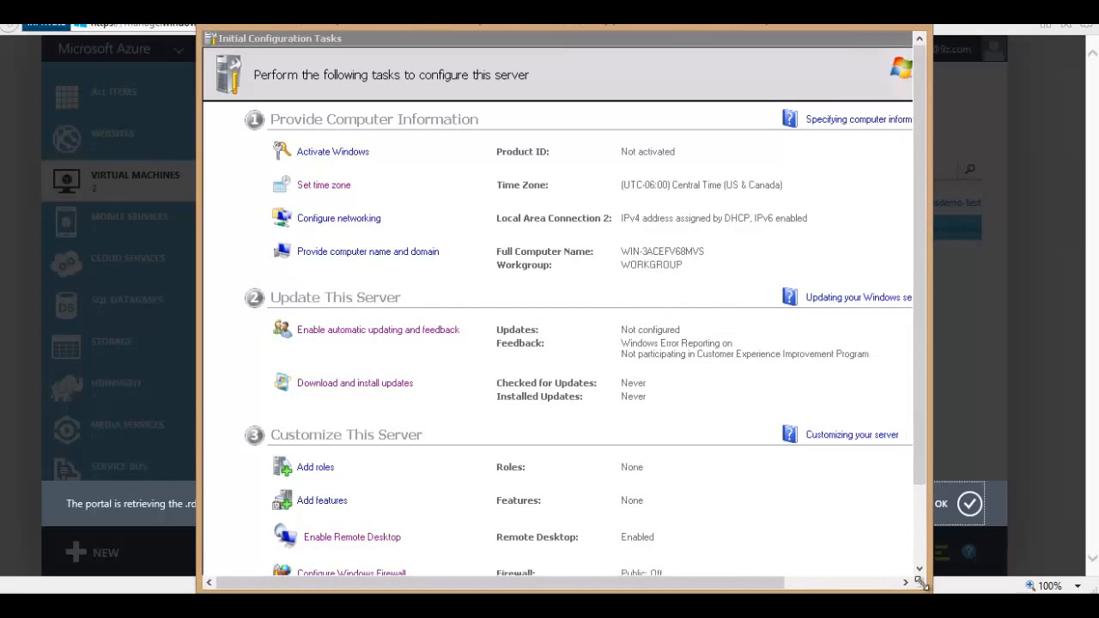
drag(916, 451, 916, 528)
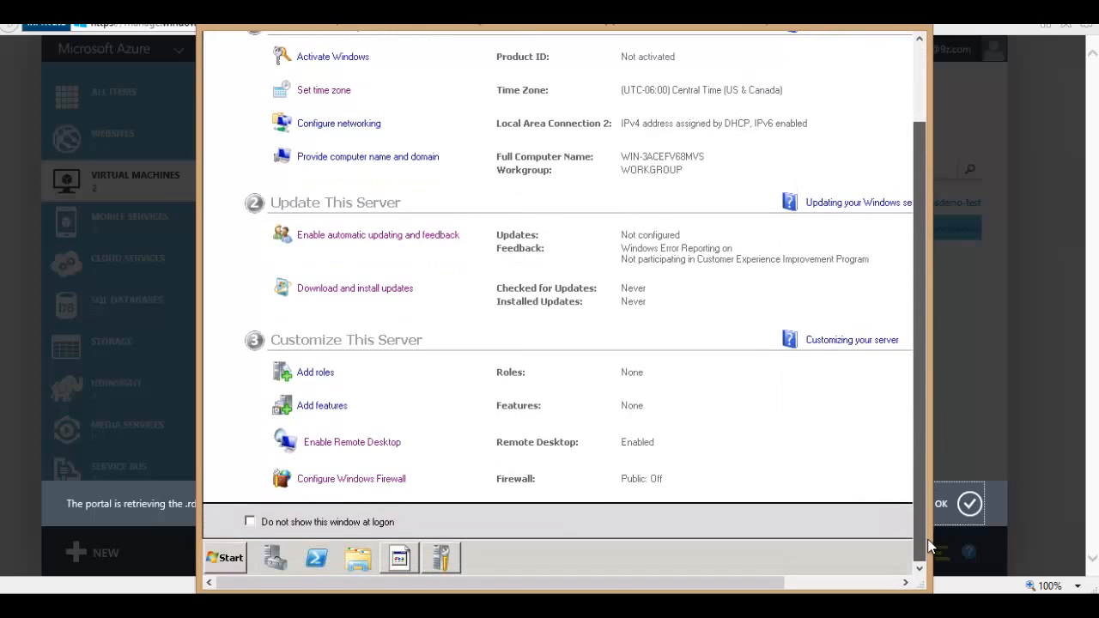
click(220, 568)
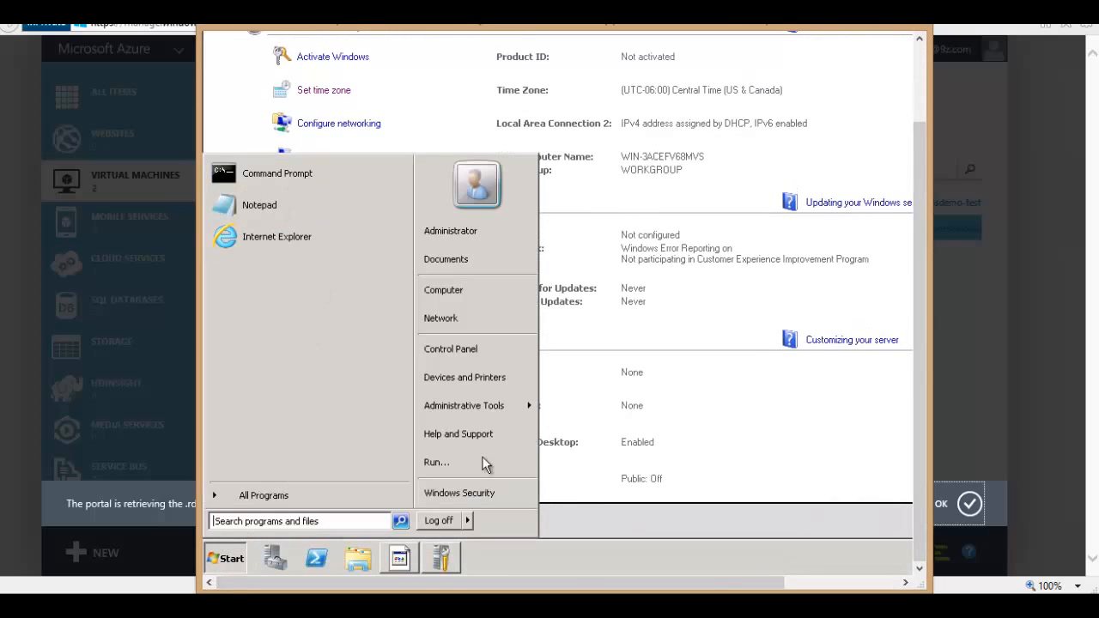
click(824, 582)
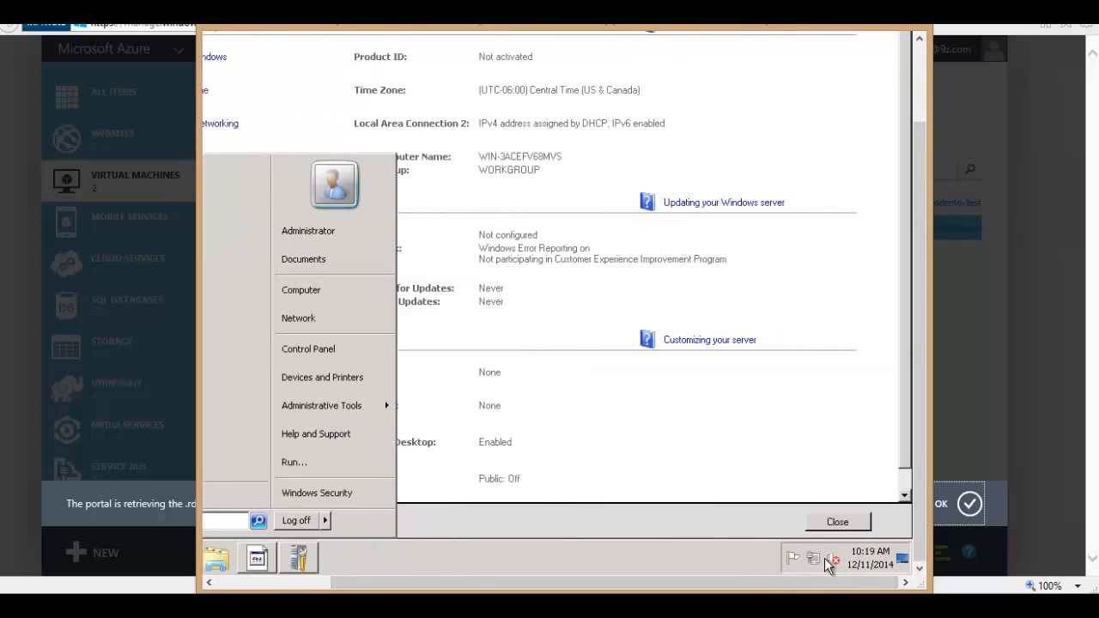
click(815, 562)
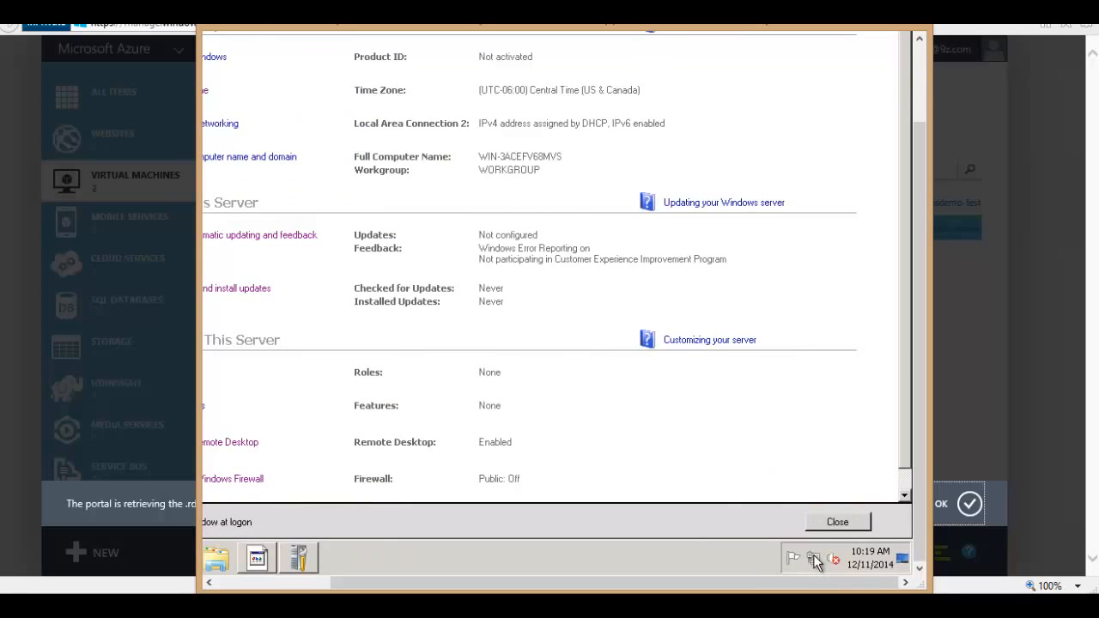
click(814, 559)
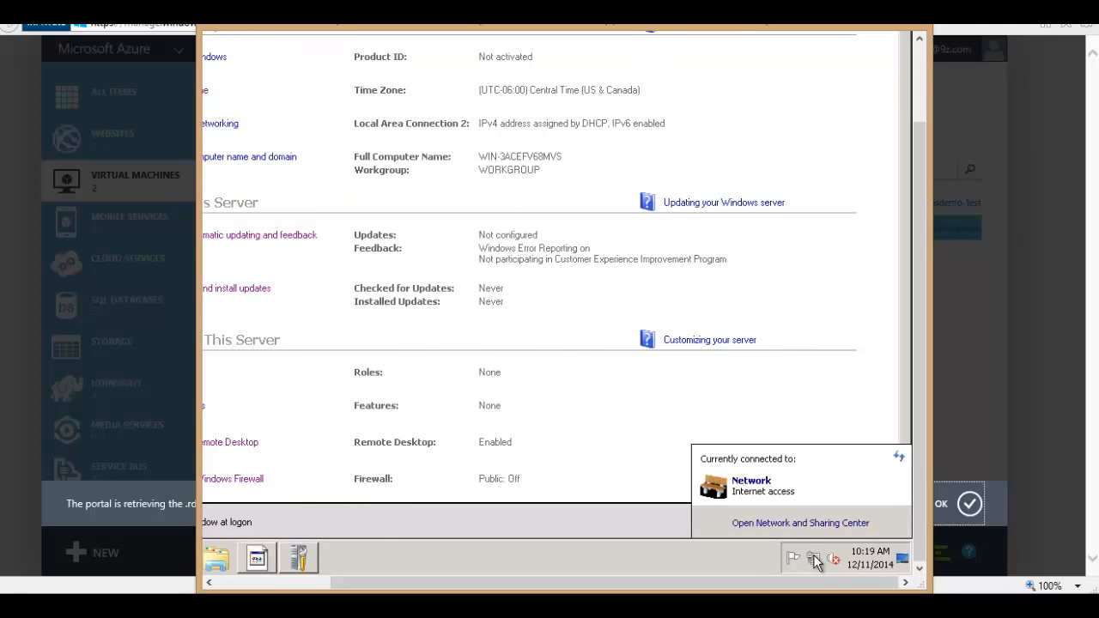
click(724, 564)
drag(421, 582, 255, 570)
drag(924, 388, 926, 216)
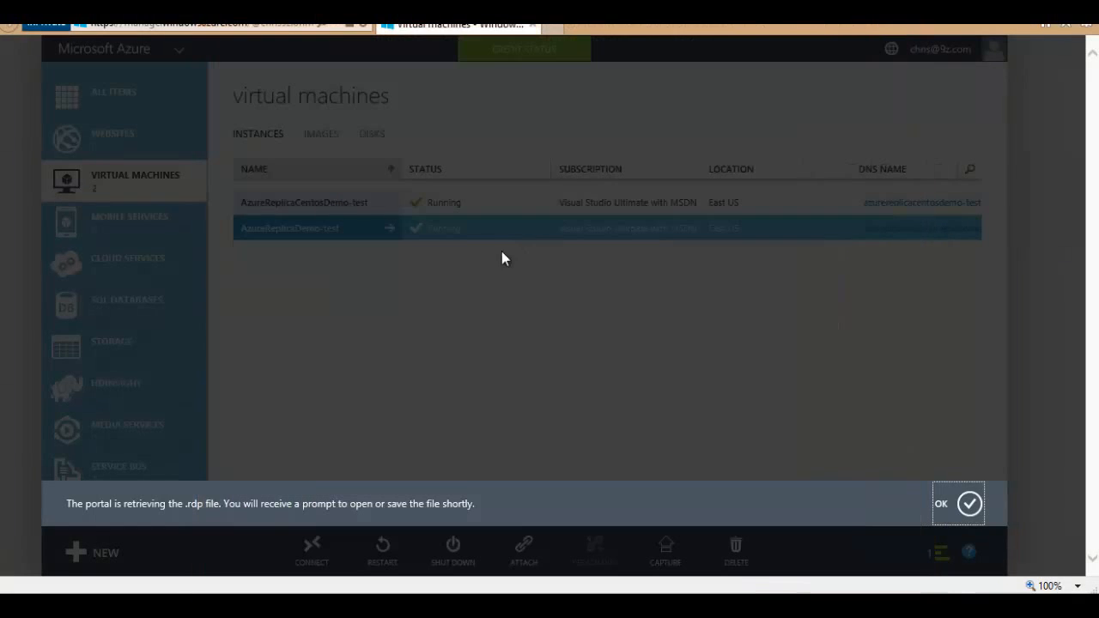
Step: Start a new virtual network named blah located in East US
click(969, 504)
scroll(118, 408, down, 1)
scroll(117, 408, down, 5)
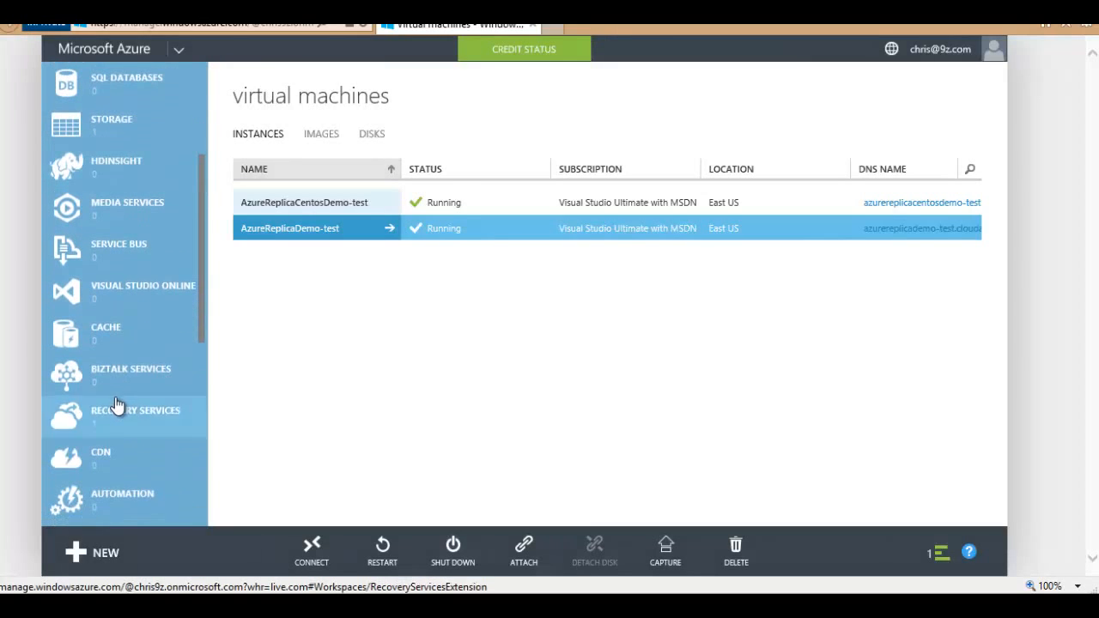
scroll(121, 405, down, 1)
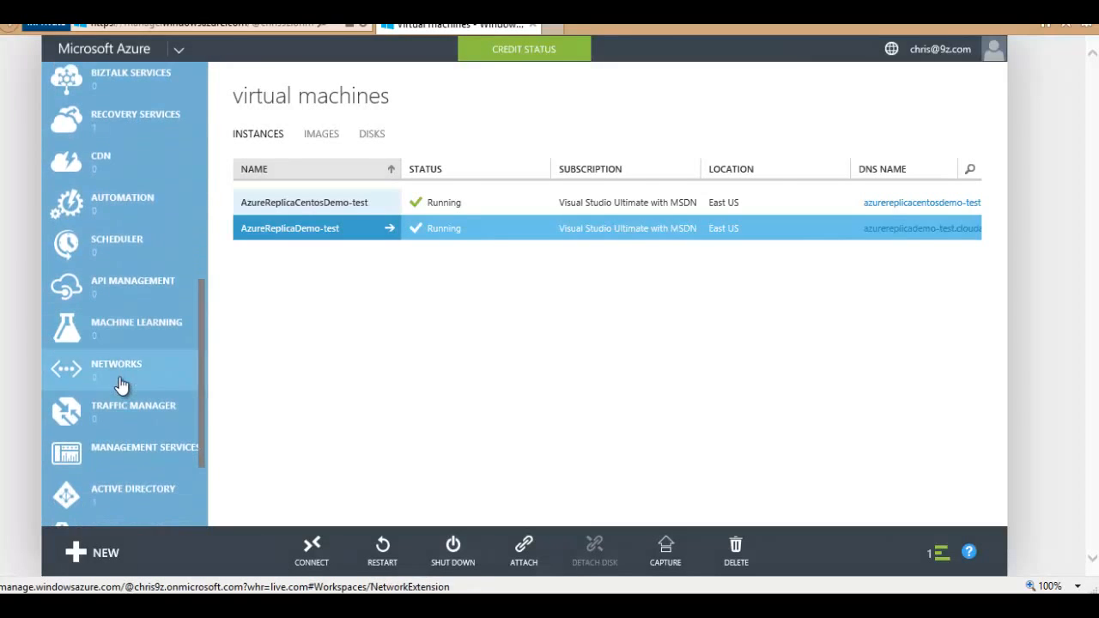
click(122, 383)
click(385, 213)
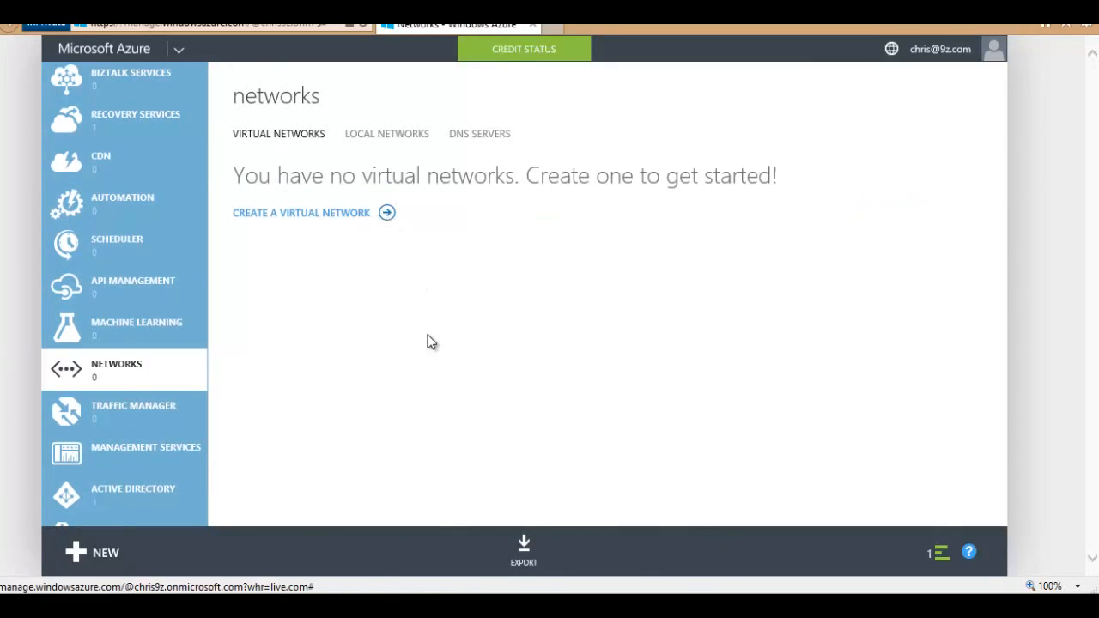
text(blah)
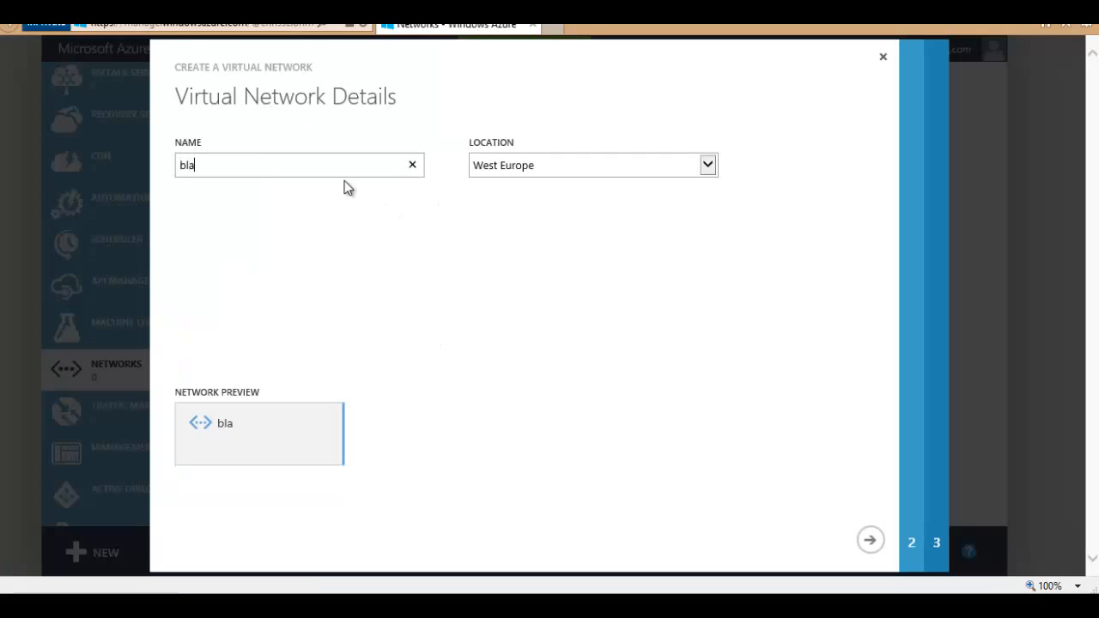
click(545, 168)
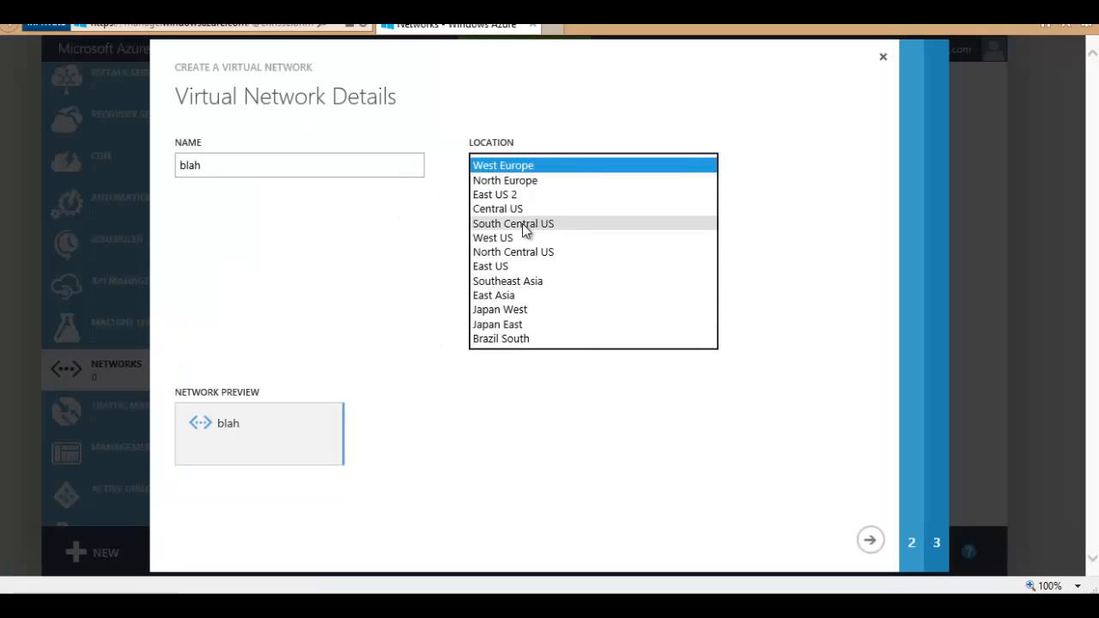
click(515, 266)
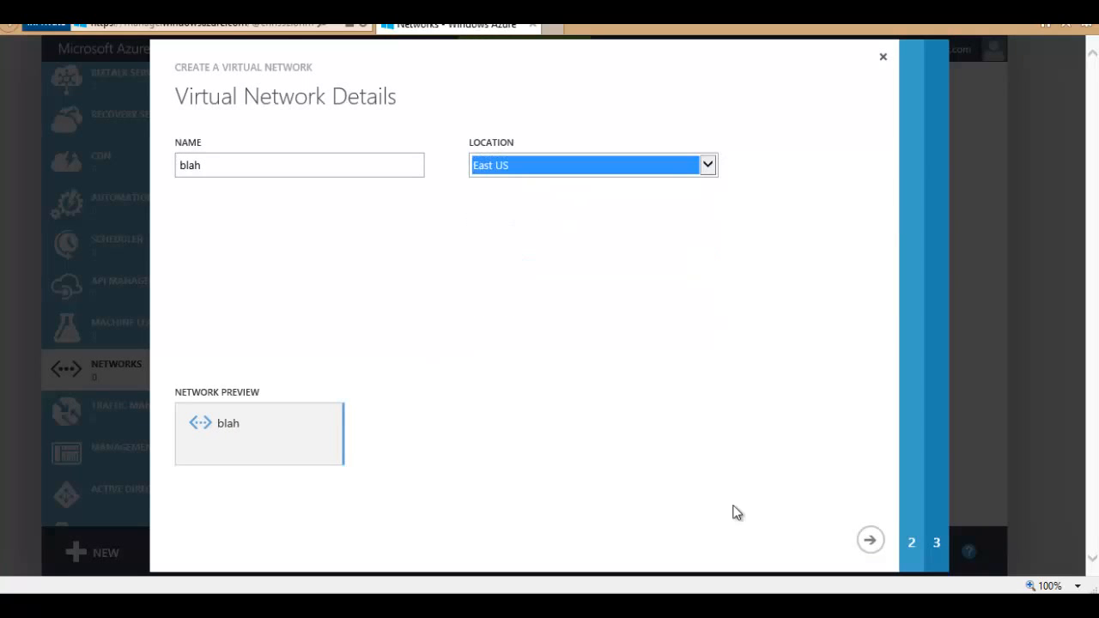
click(869, 540)
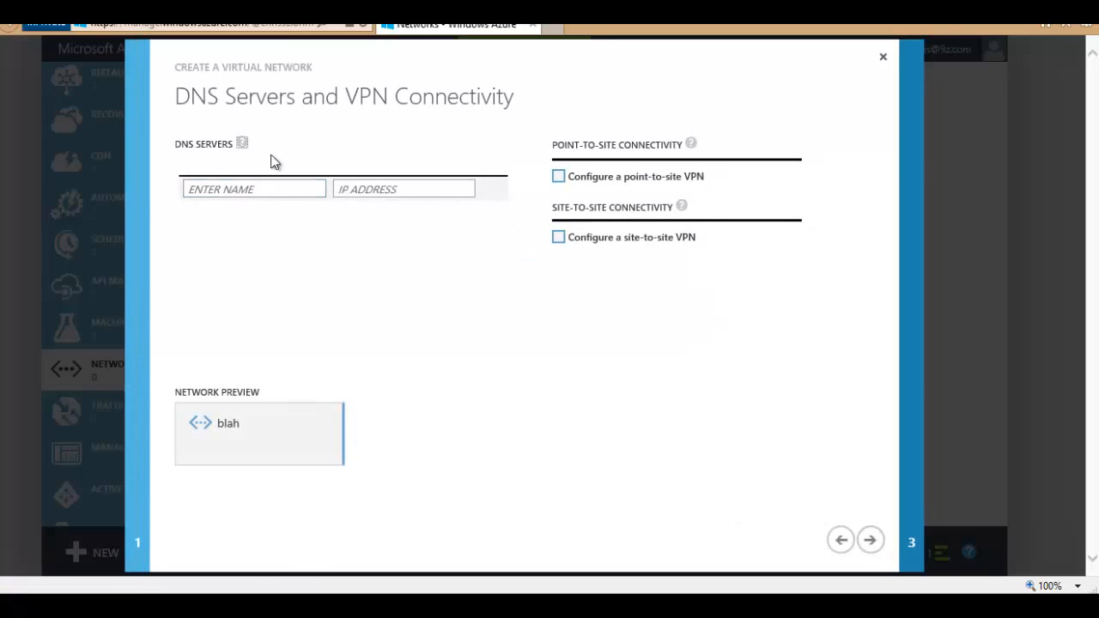
click(869, 540)
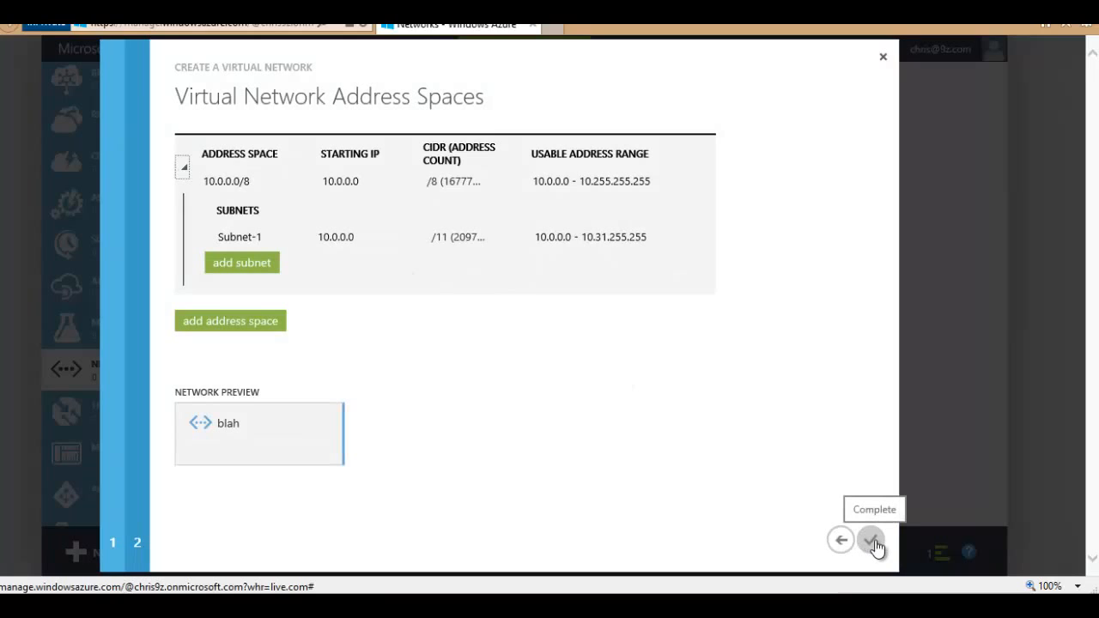
Step: Set the address space to start at 10.2.0.0 with a /24 (256) range and create the network
mouse_move(329, 182)
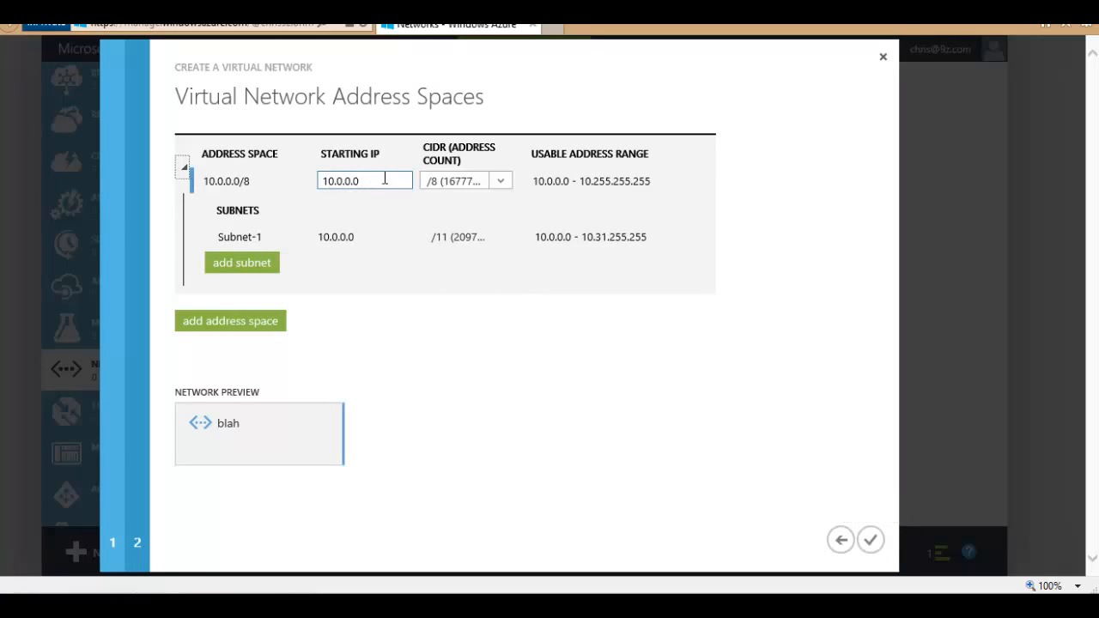
click(499, 183)
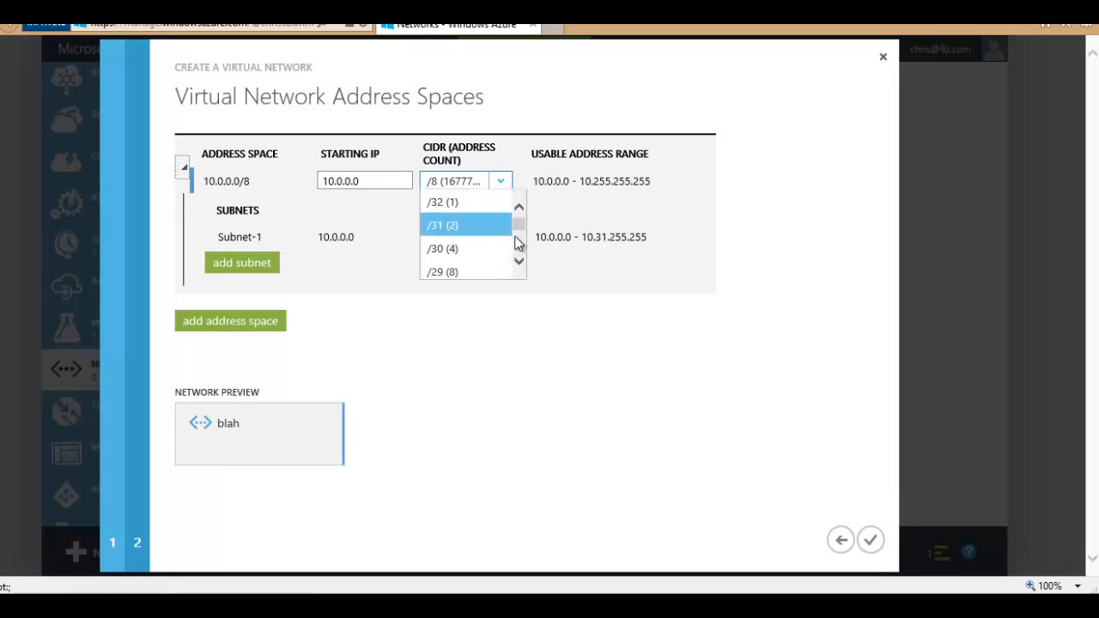
mouse_move(522, 225)
mouse_down()
mouse_move(517, 250)
mouse_move(518, 238)
mouse_up()
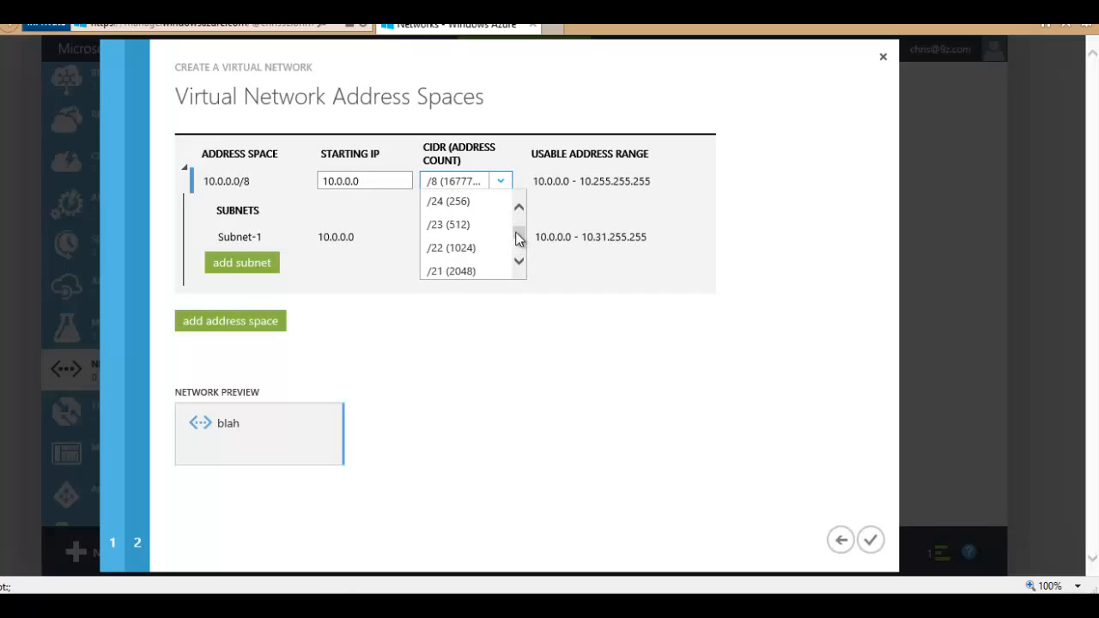
click(444, 206)
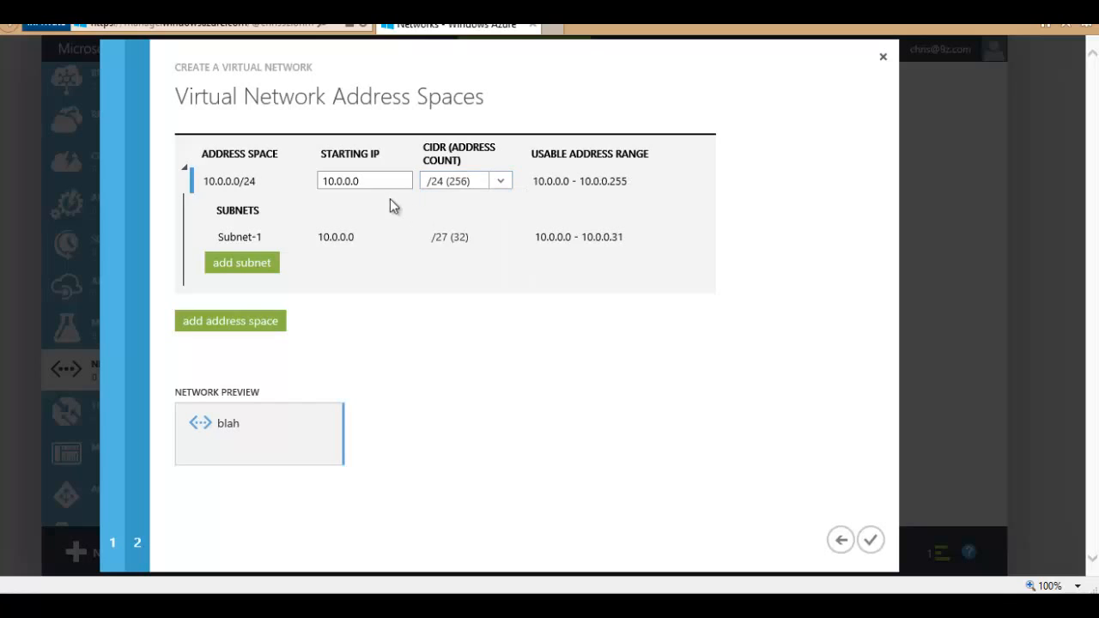
click(337, 182)
key(Delete)
text(1)
key(BackSpace)
text(2)
click(521, 332)
click(870, 540)
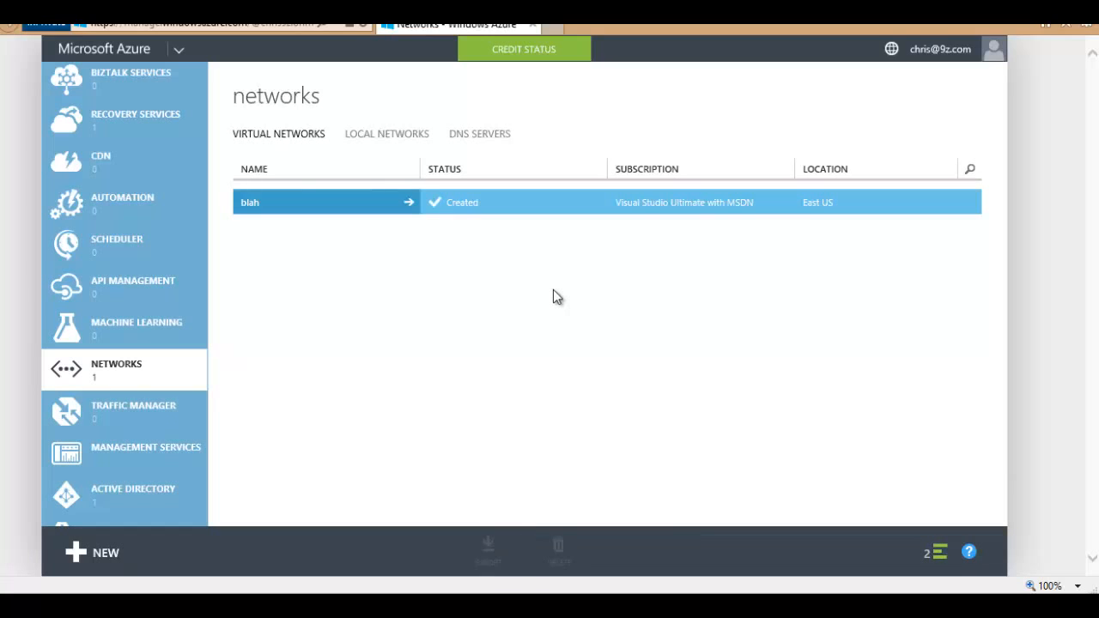
Step: Inspect the AzureReplicaCentosDemo-test cloud service from the Cloud Services list
scroll(187, 244, up, 8)
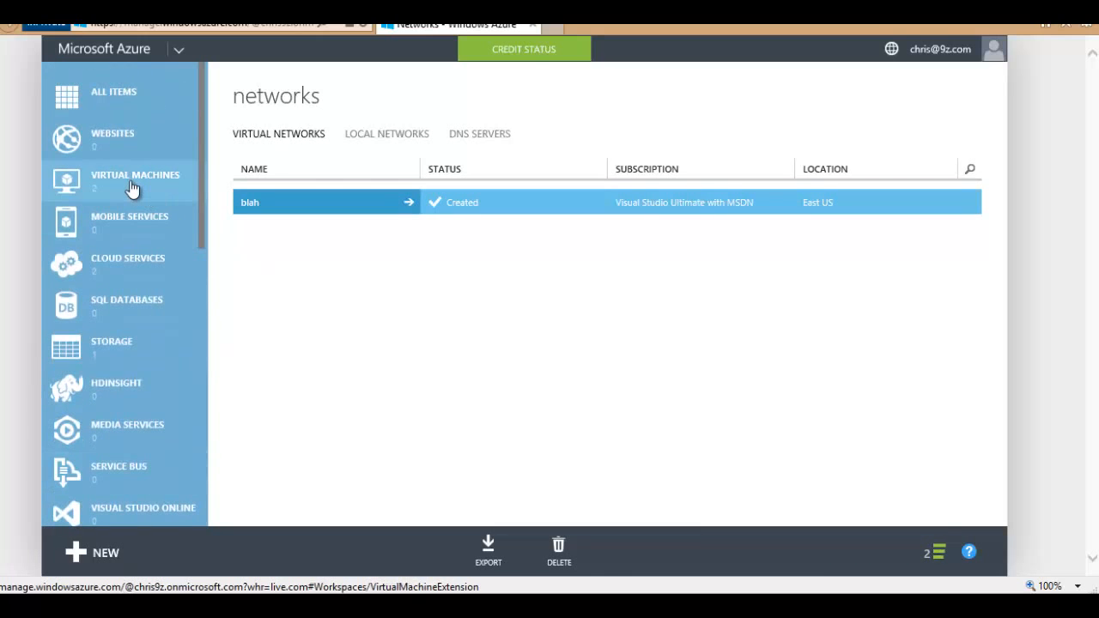
scroll(122, 255, down, 1)
click(116, 187)
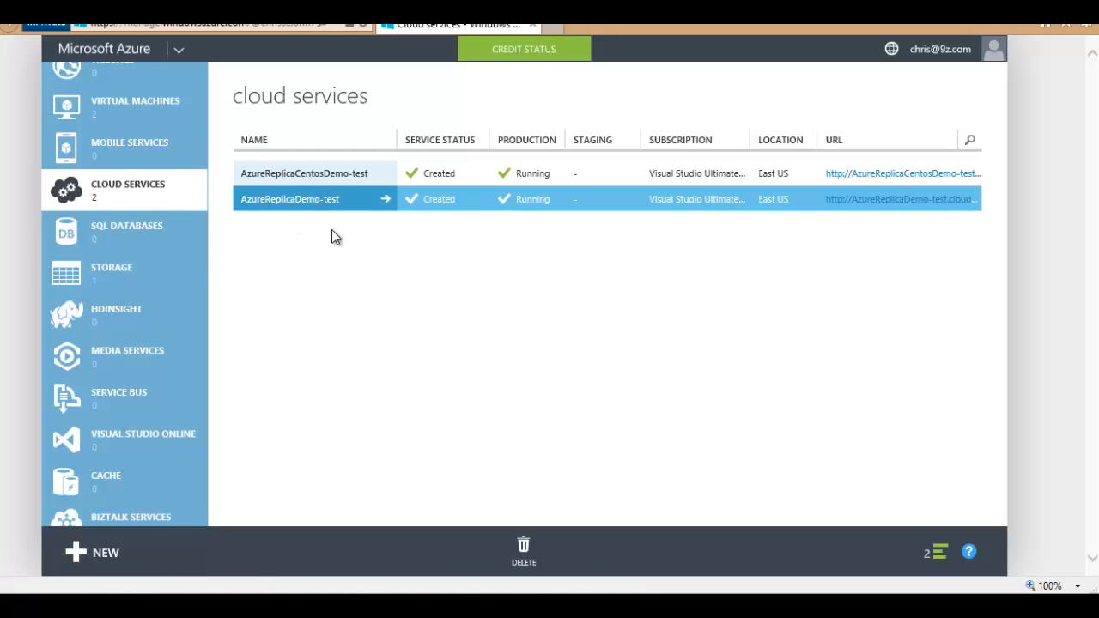
click(327, 174)
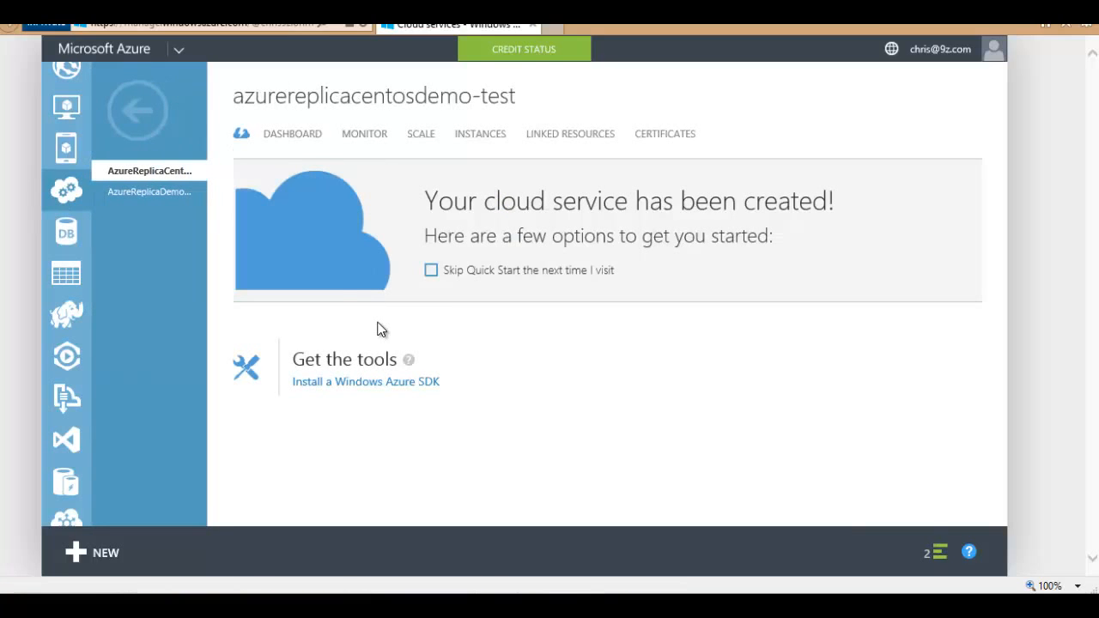
click(138, 110)
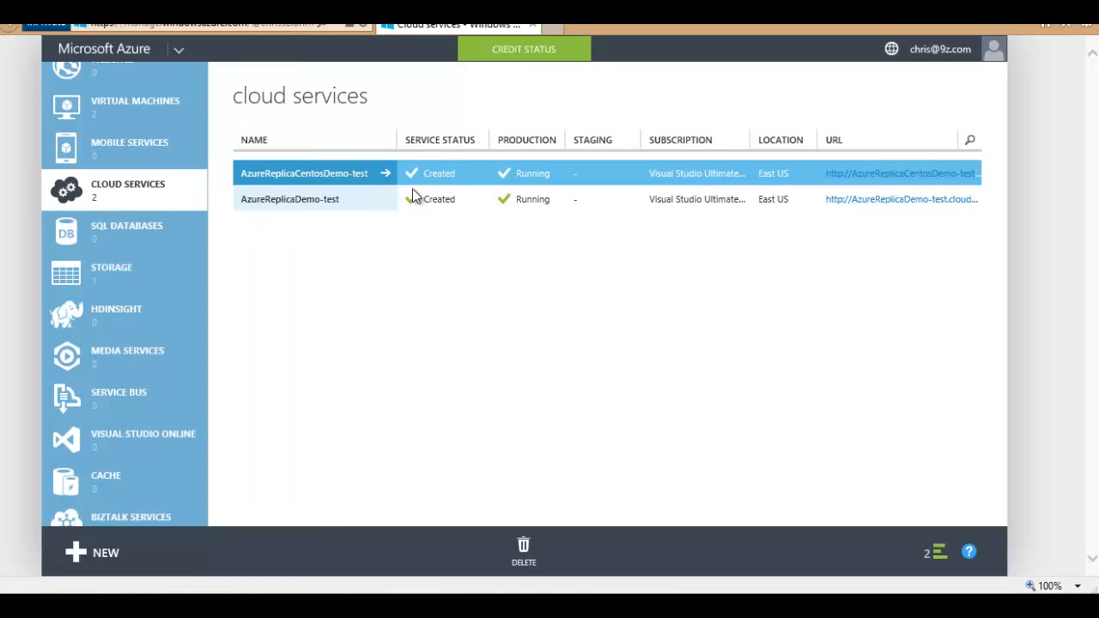
Step: Return to the virtual machines list and select AzureReplicaDemo-test and AzureReplicaCentosDemo-test
scroll(116, 202, up, 2)
click(126, 192)
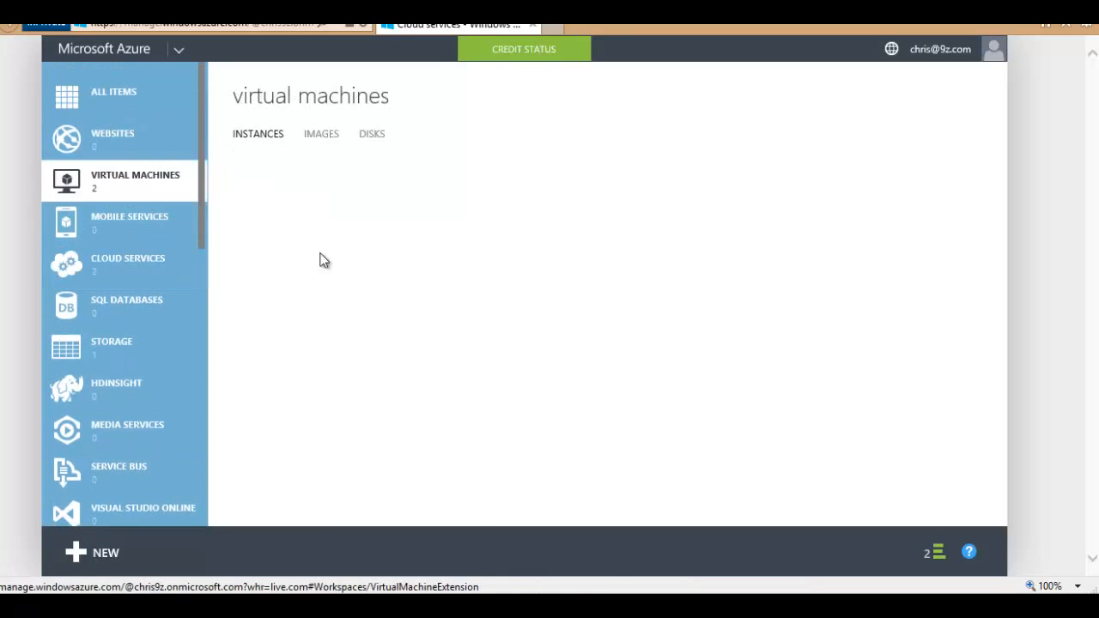
click(240, 229)
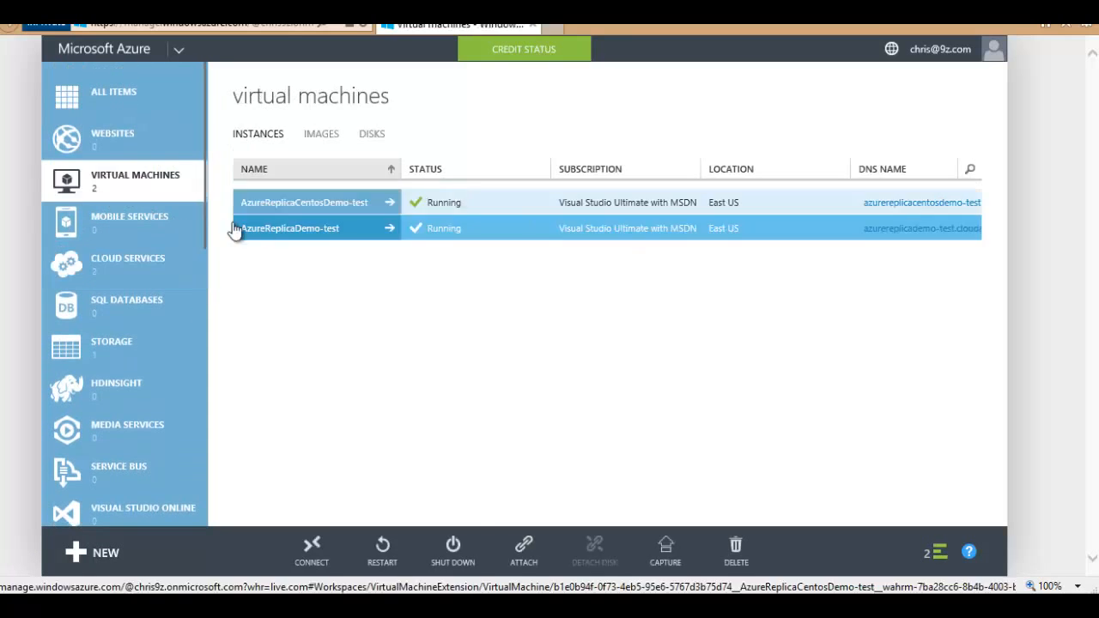
click(519, 204)
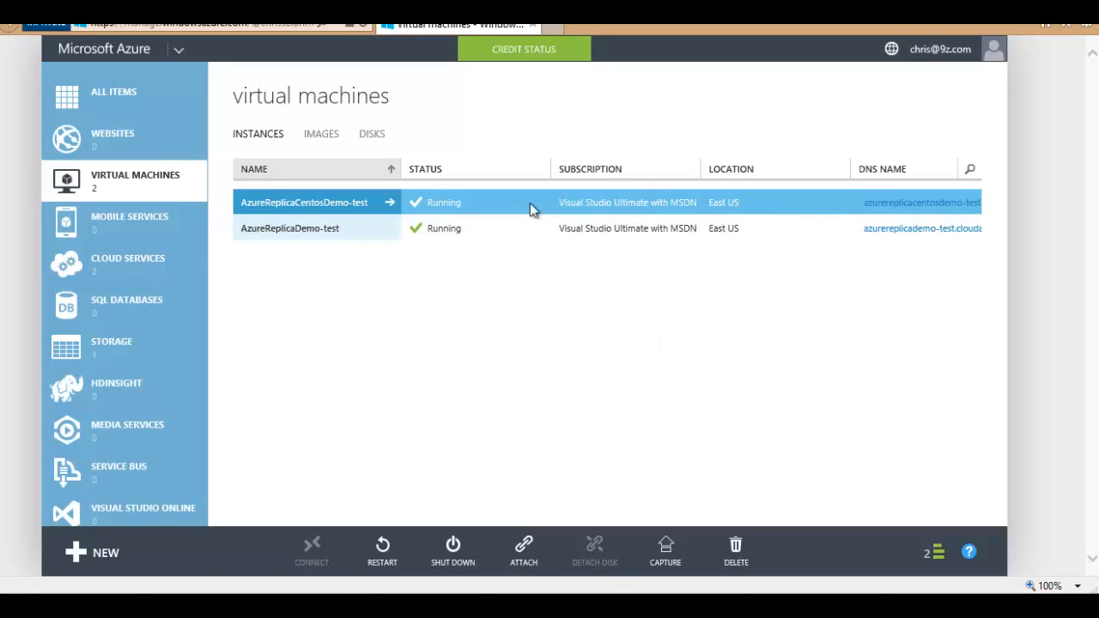
scroll(126, 329, down, 3)
scroll(128, 322, down, 2)
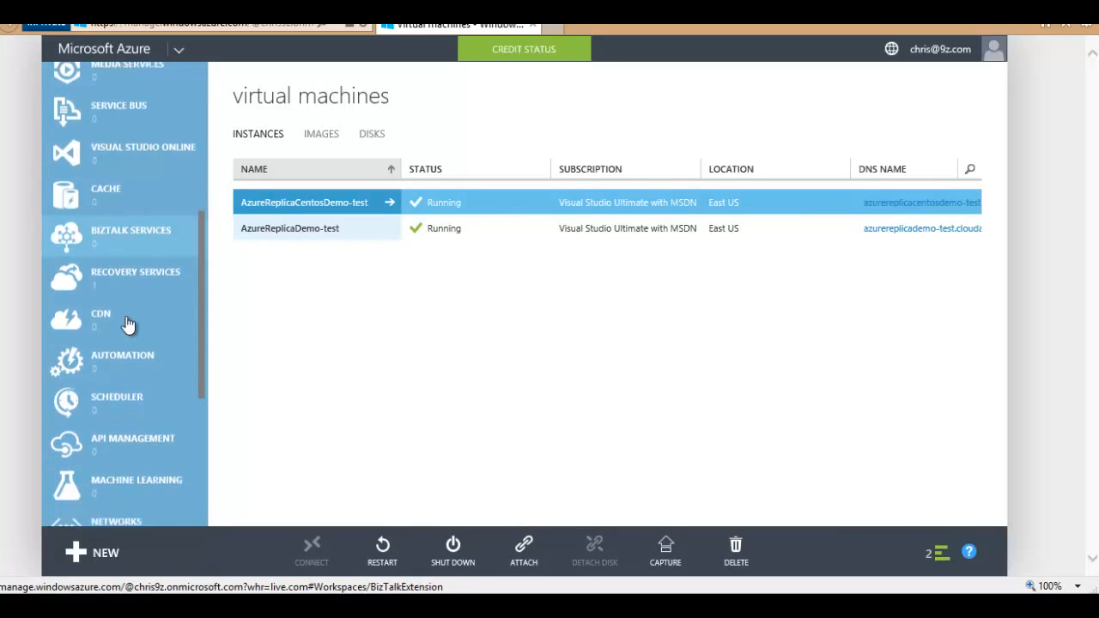
Step: Open the Azure9zCloud protected cloud under the Azure9zSRV vault's protected items
click(112, 204)
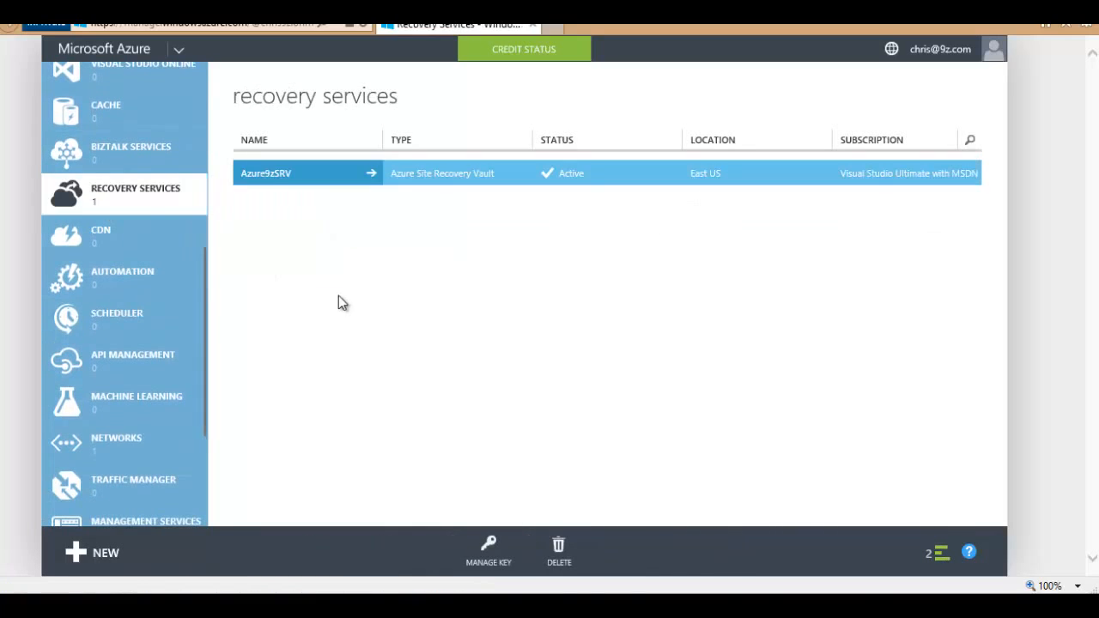
click(291, 178)
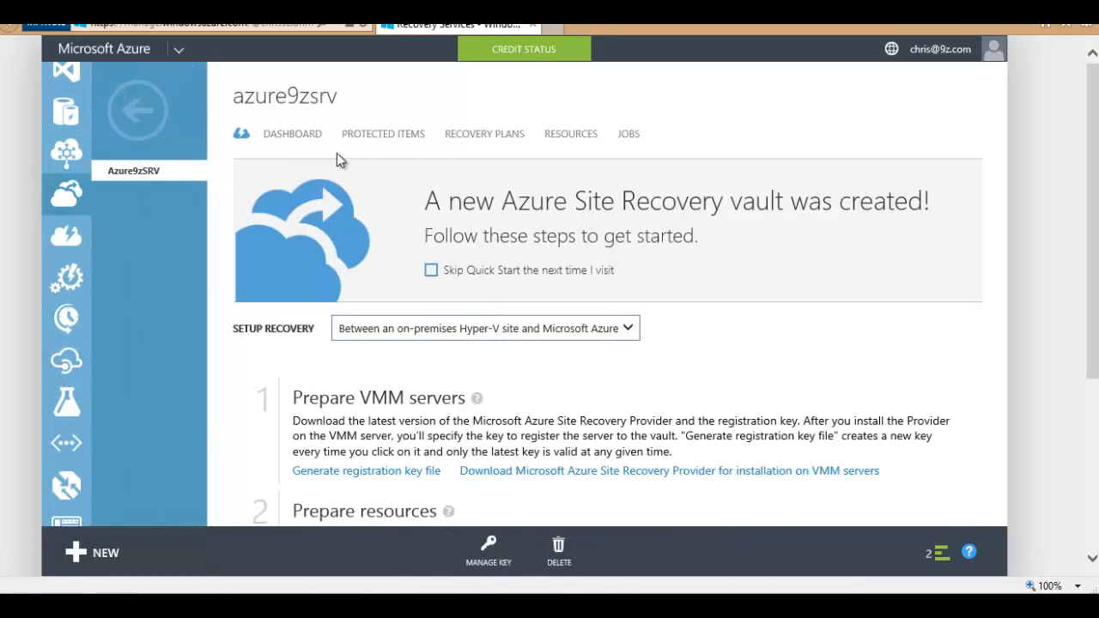
click(383, 136)
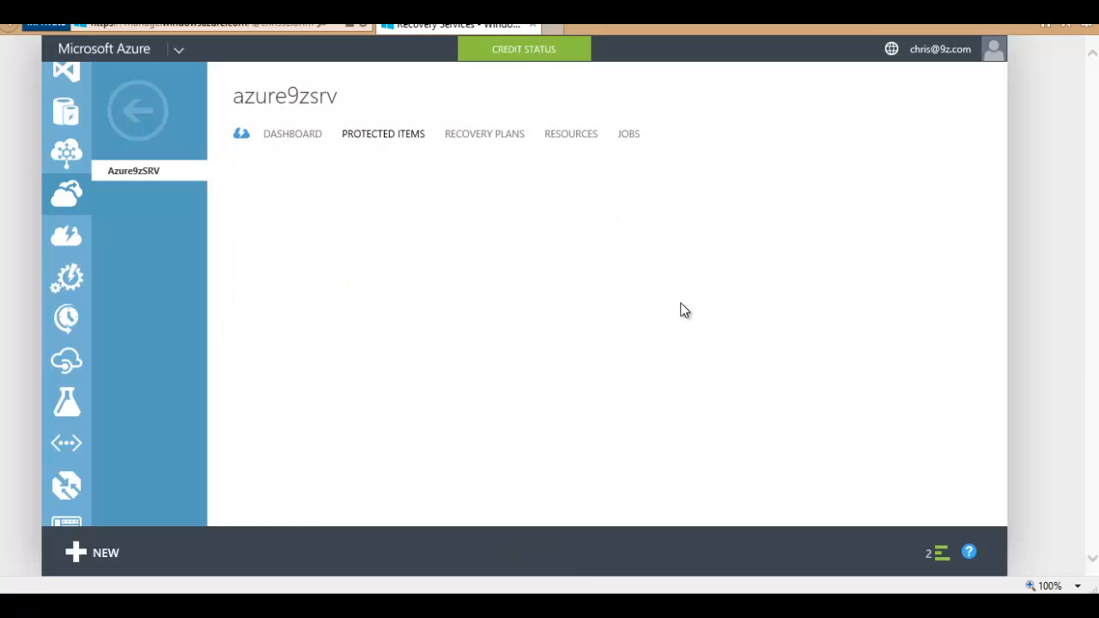
click(279, 206)
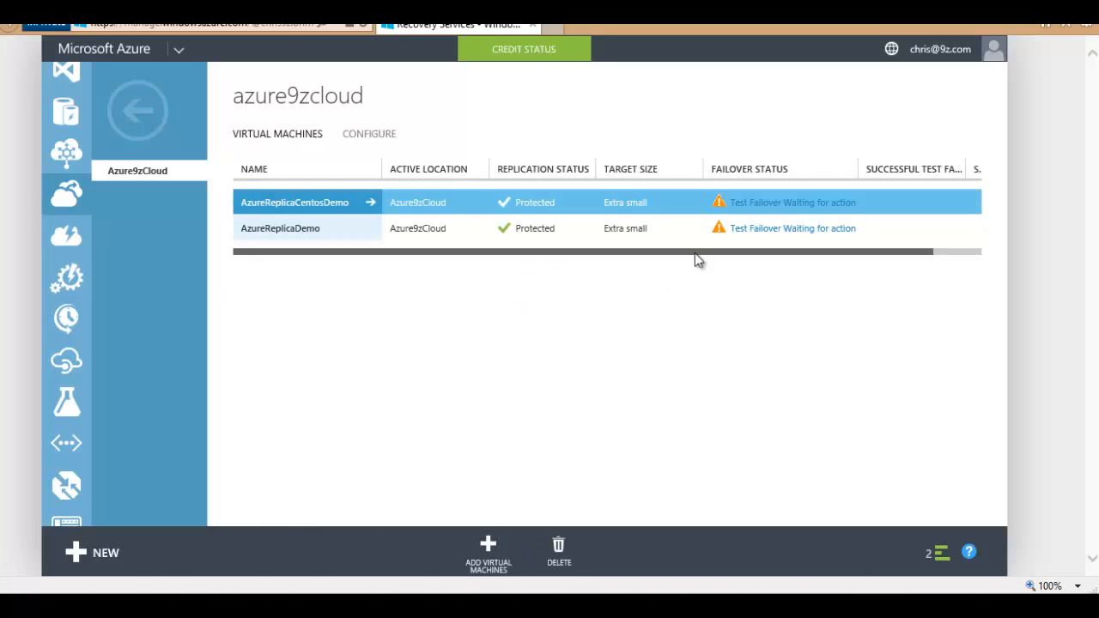
Step: Complete AzureReplicaCentosDemo's test failover with the note 'our DR test was happy!' and request cleanup
click(792, 202)
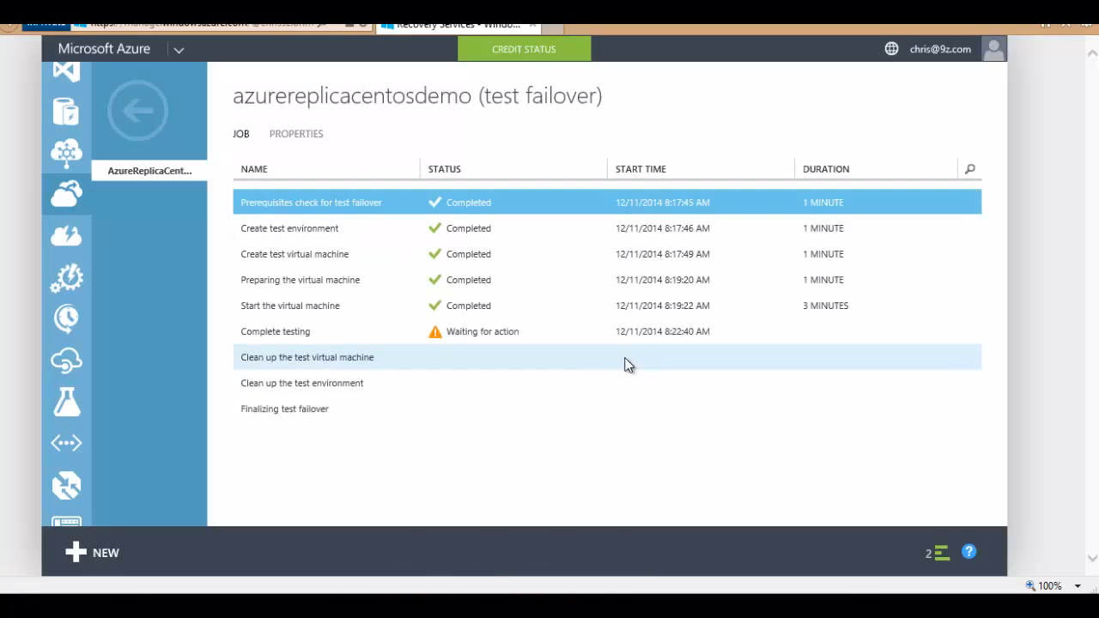
click(497, 339)
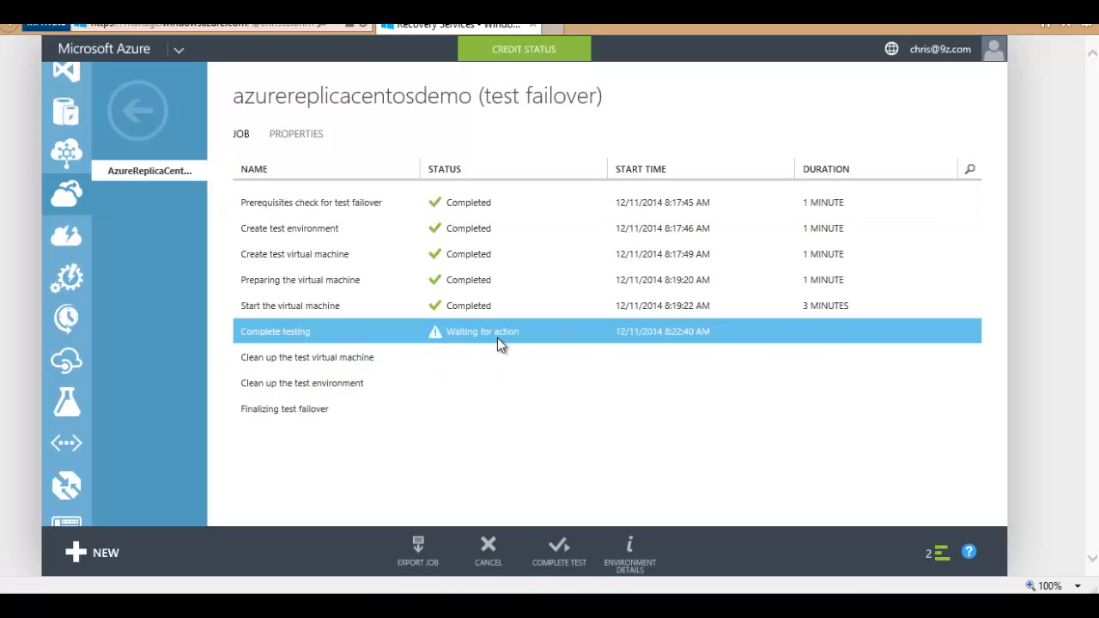
click(560, 549)
text(ou)
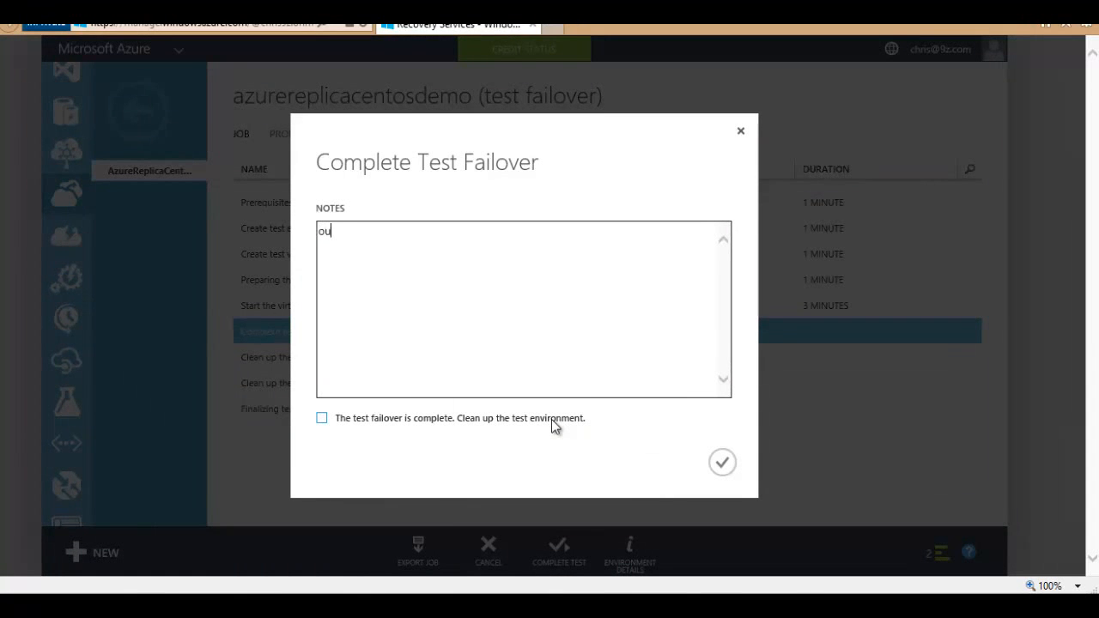
text(r DR test was happy!)
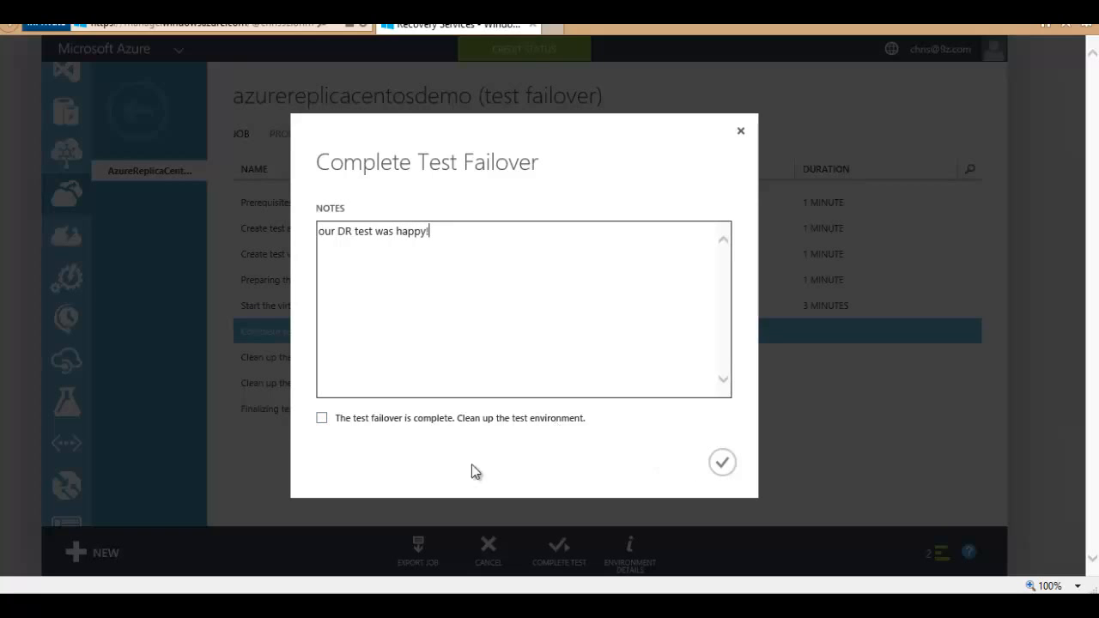
click(325, 418)
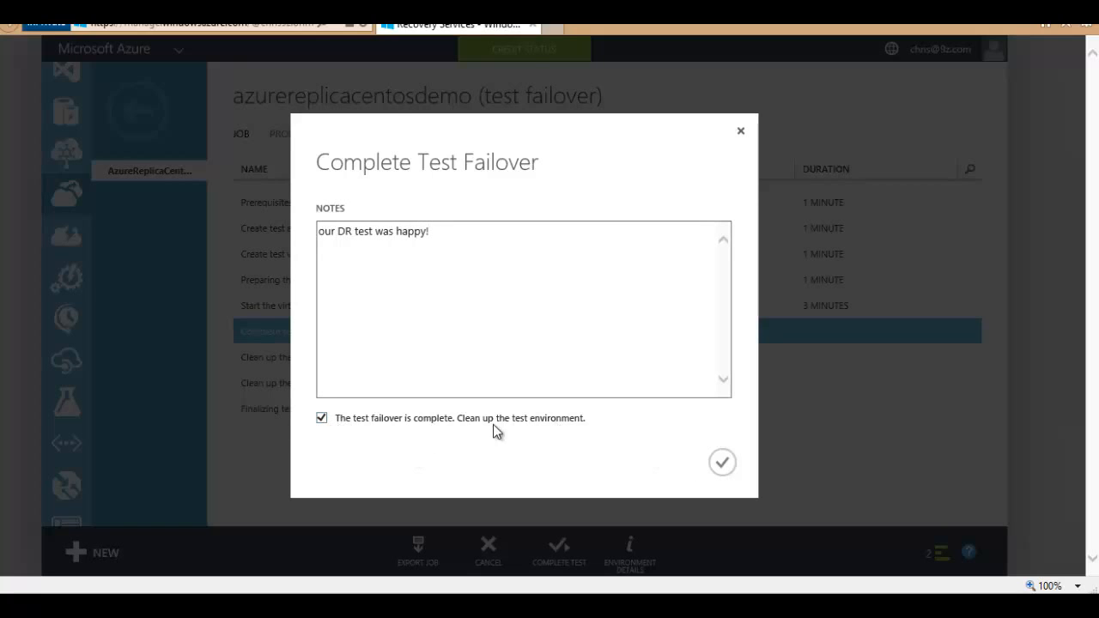
click(723, 465)
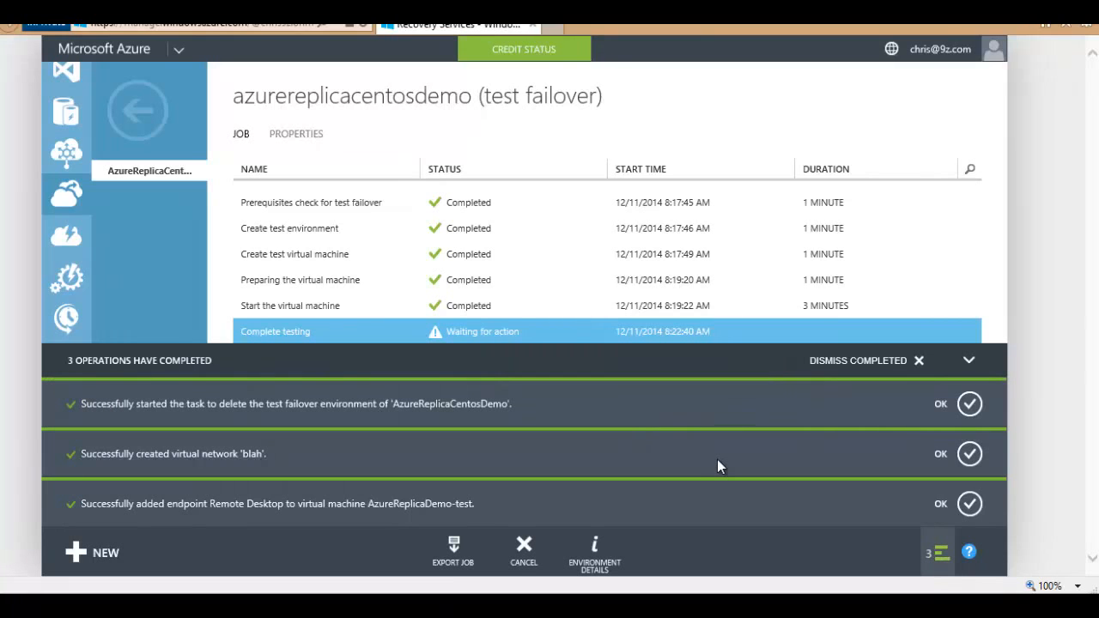
click(918, 360)
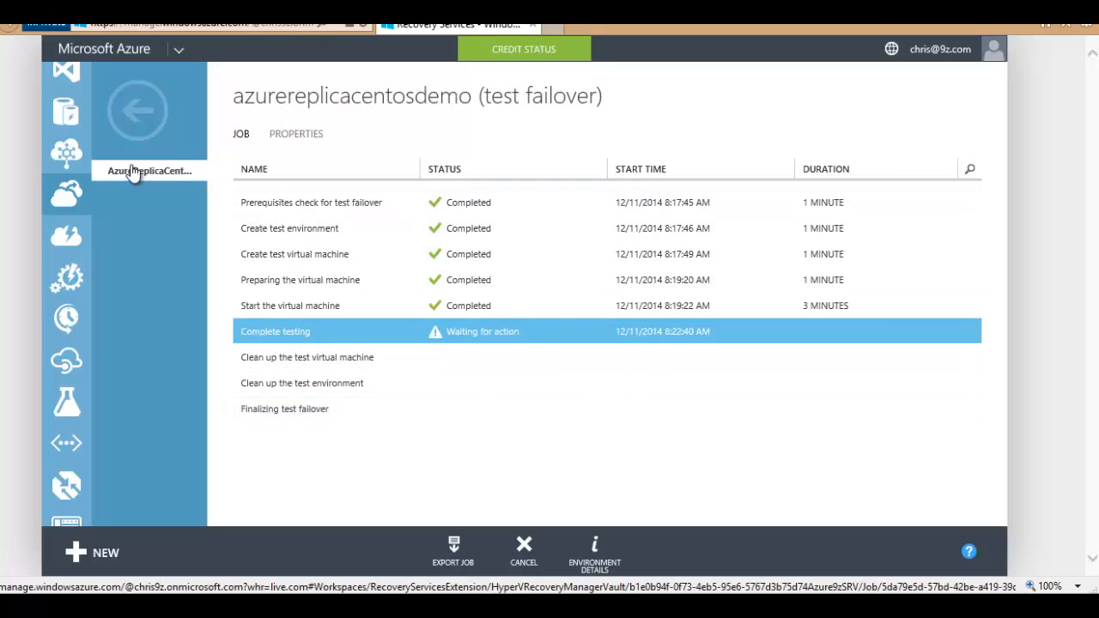
Step: Go back to the Azure9zSRV vault and open the Azure9zCloud protected cloud
click(143, 114)
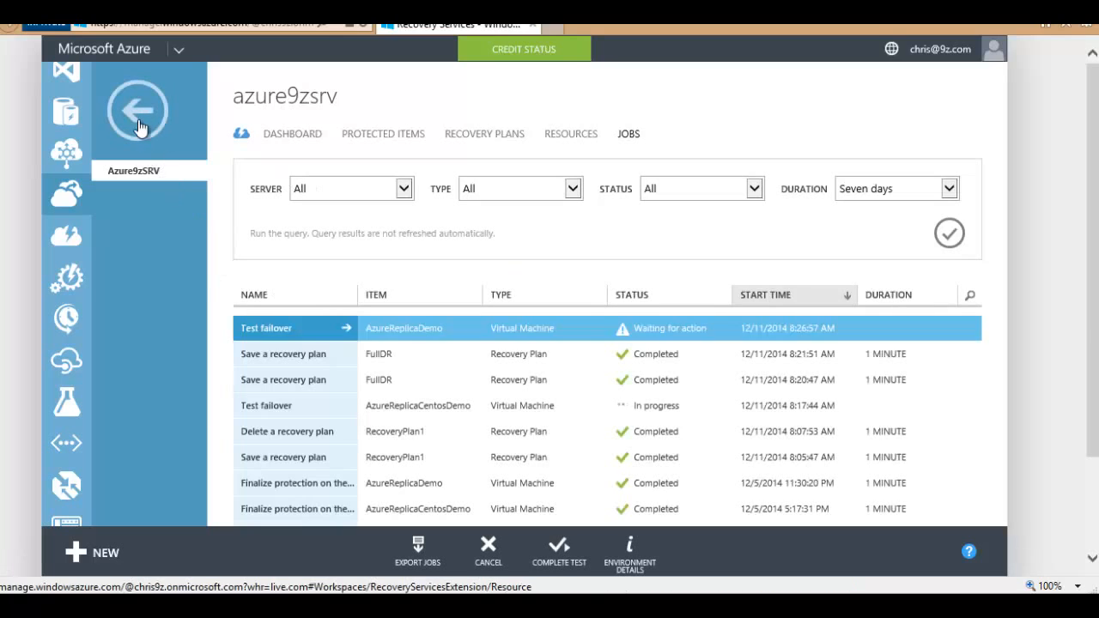
click(140, 126)
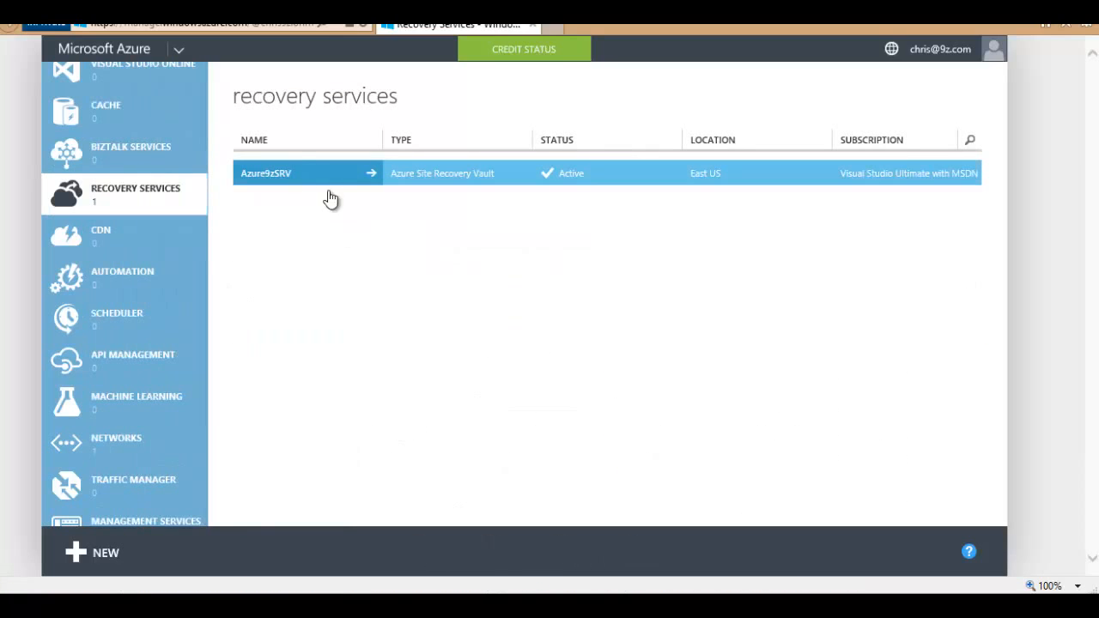
click(330, 192)
click(383, 137)
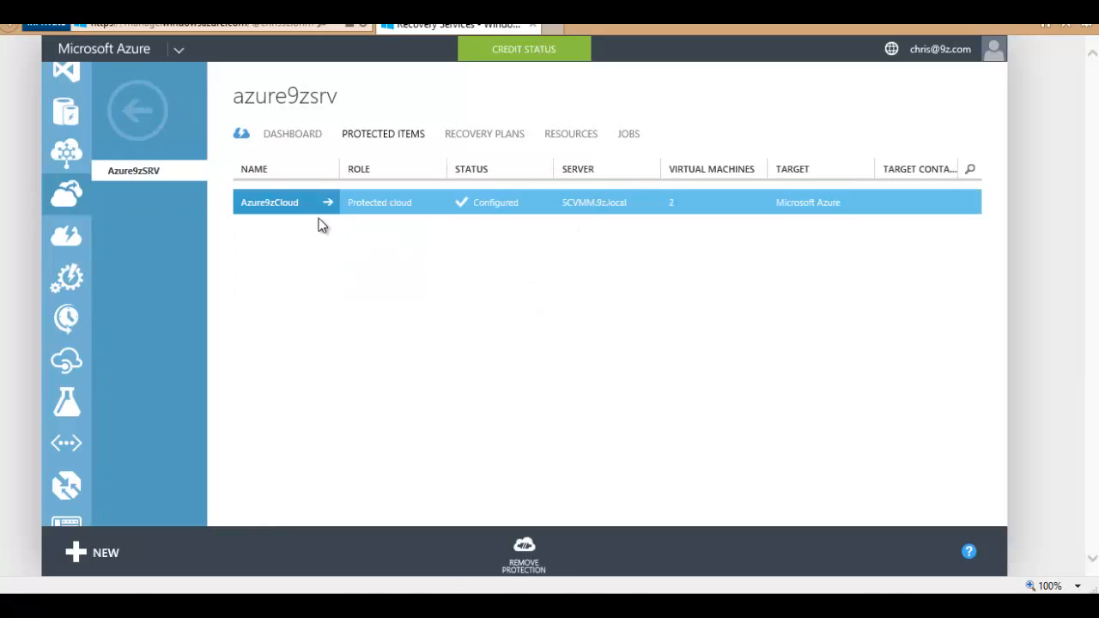
click(300, 206)
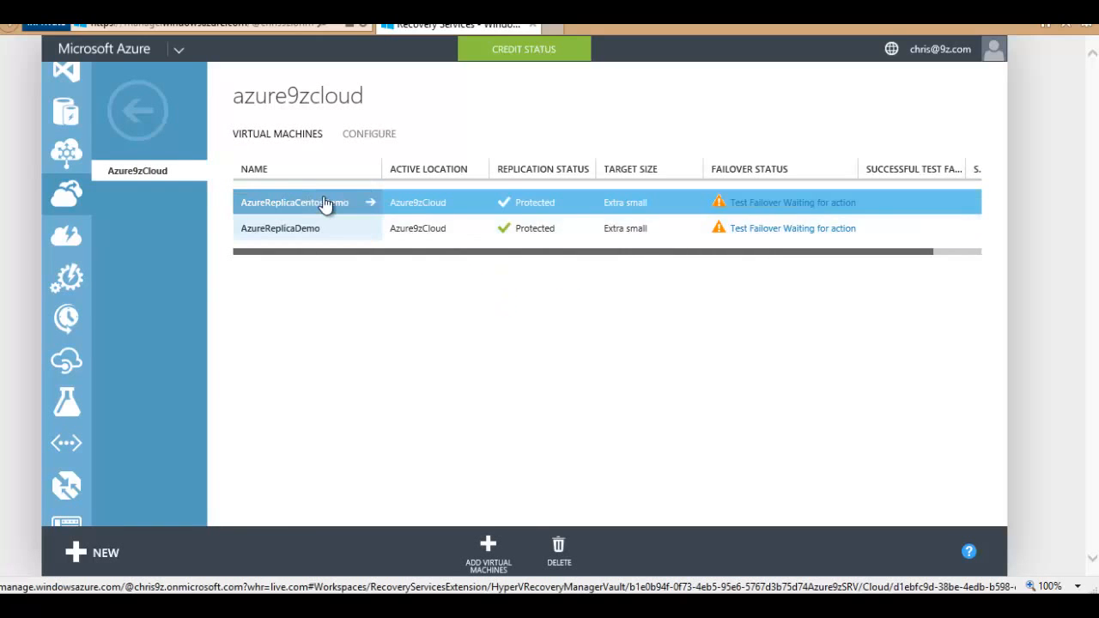
Step: Complete AzureReplicaDemo's test failover with environment cleanup requested, and confirm
click(800, 228)
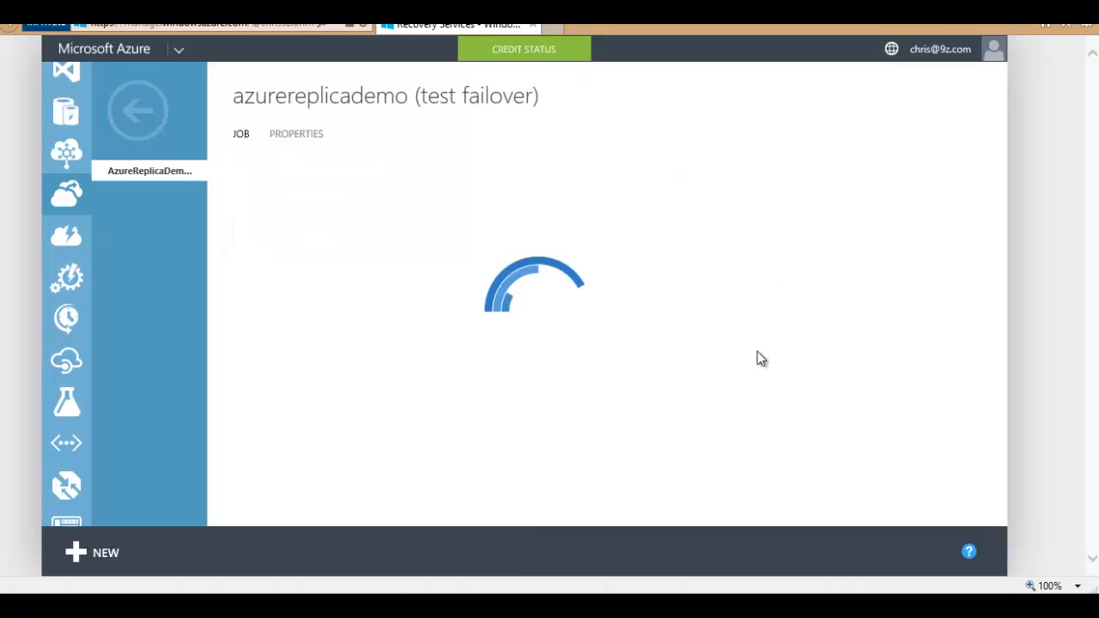
click(481, 342)
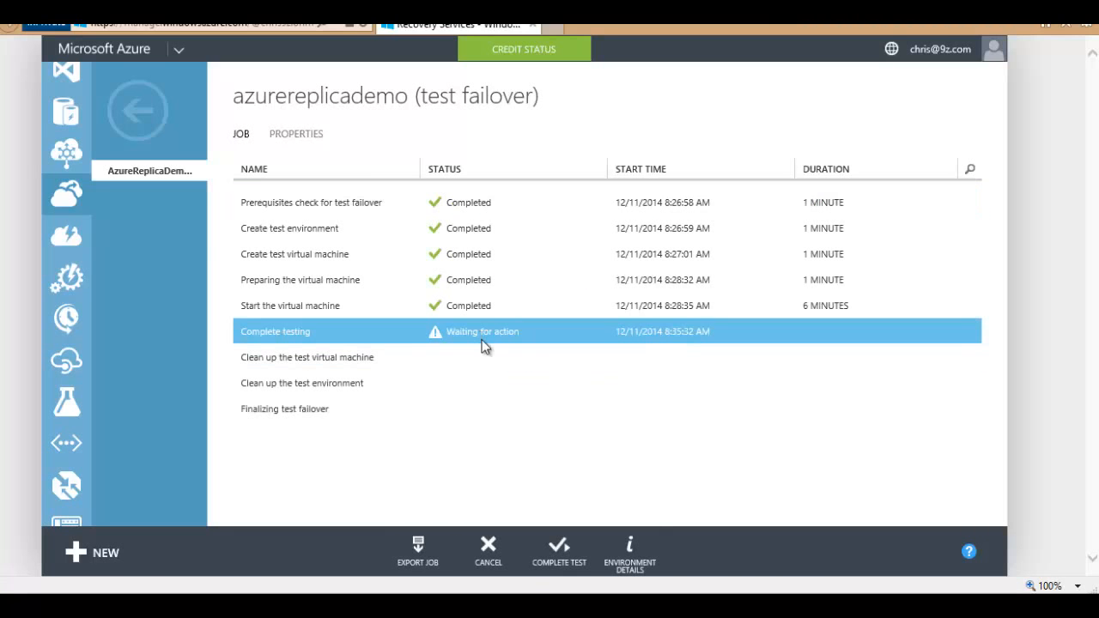
click(559, 550)
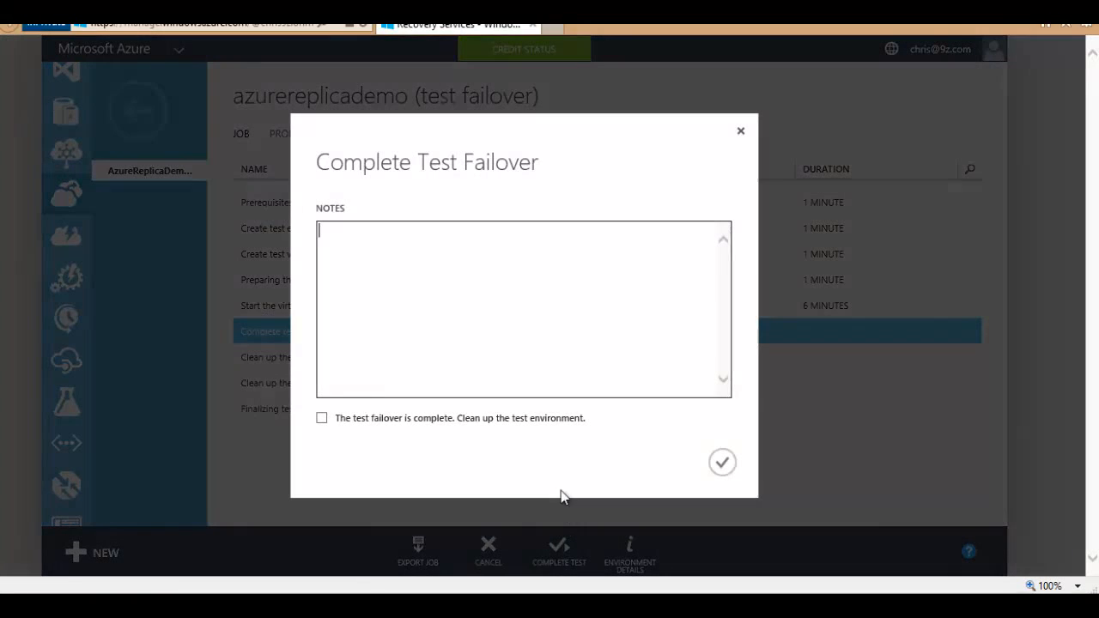
click(406, 418)
click(728, 465)
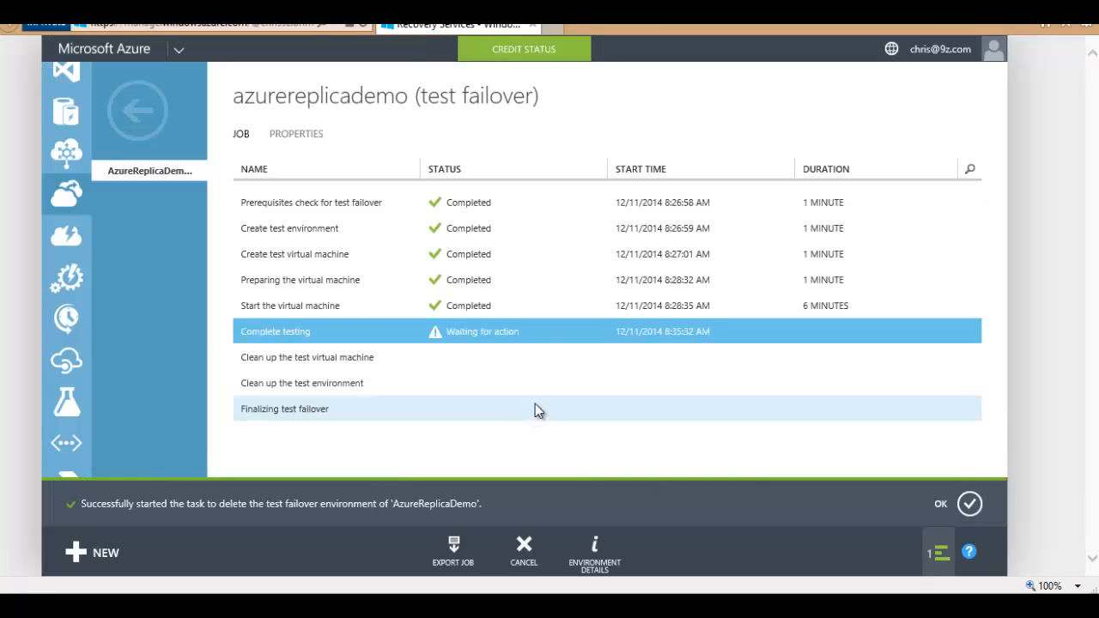
Step: Dismiss the cleanup notice and select AzureReplicaCentosDemo in Azure9zCloud's protected items
click(969, 504)
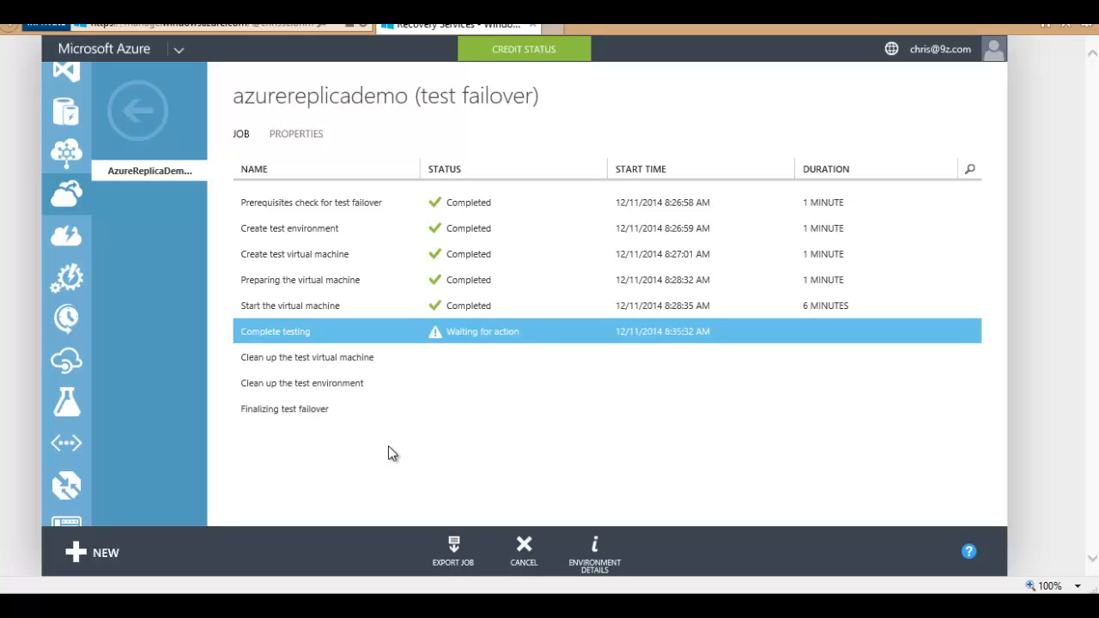
click(135, 123)
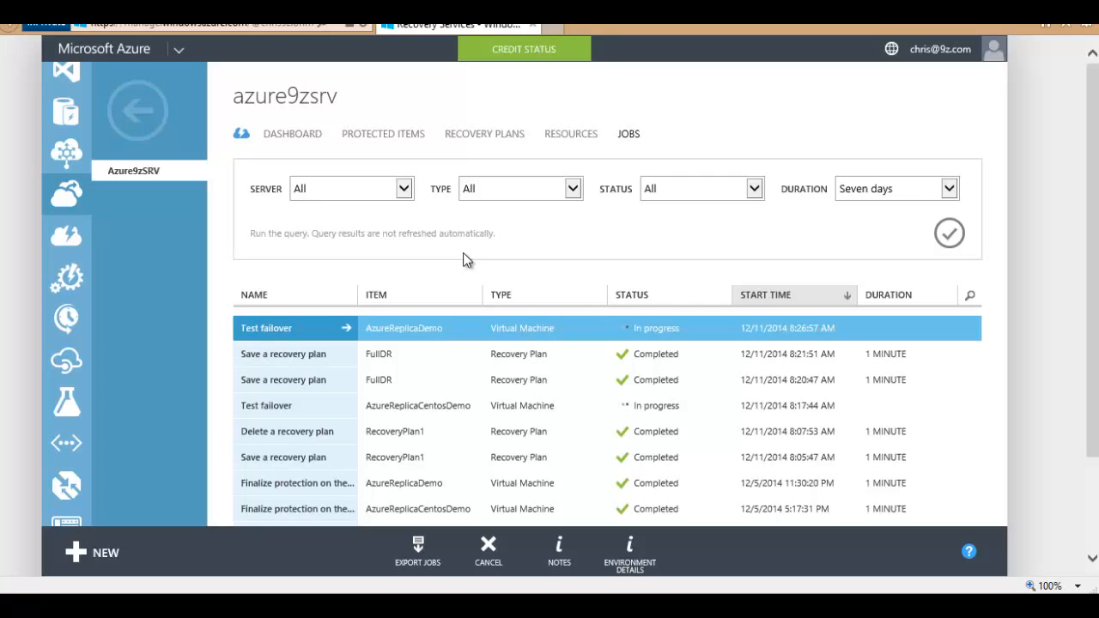
click(388, 136)
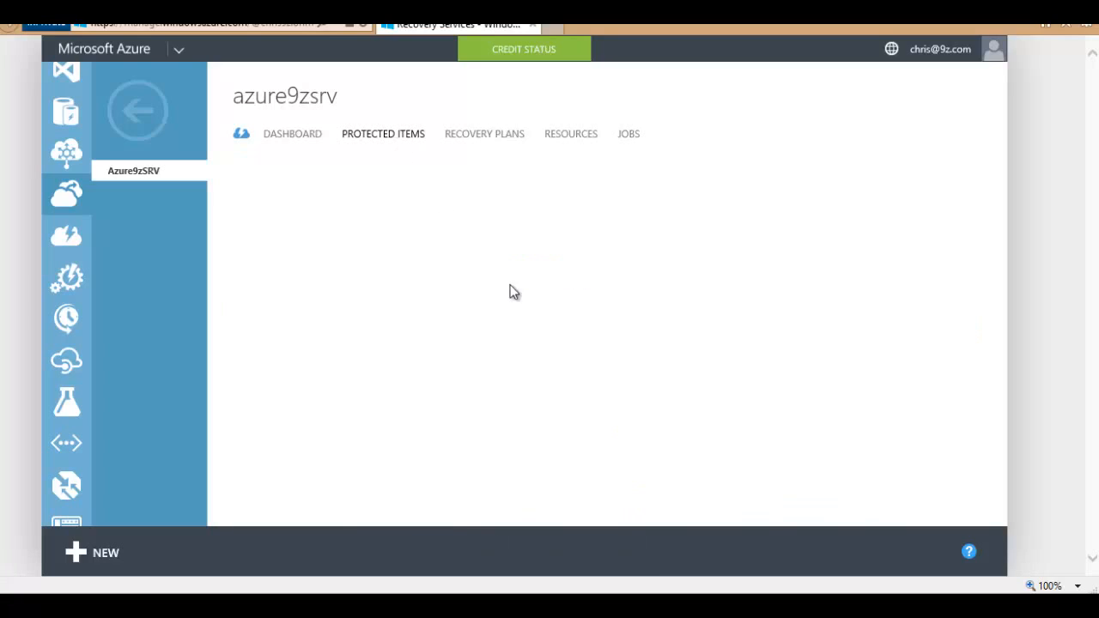
click(287, 211)
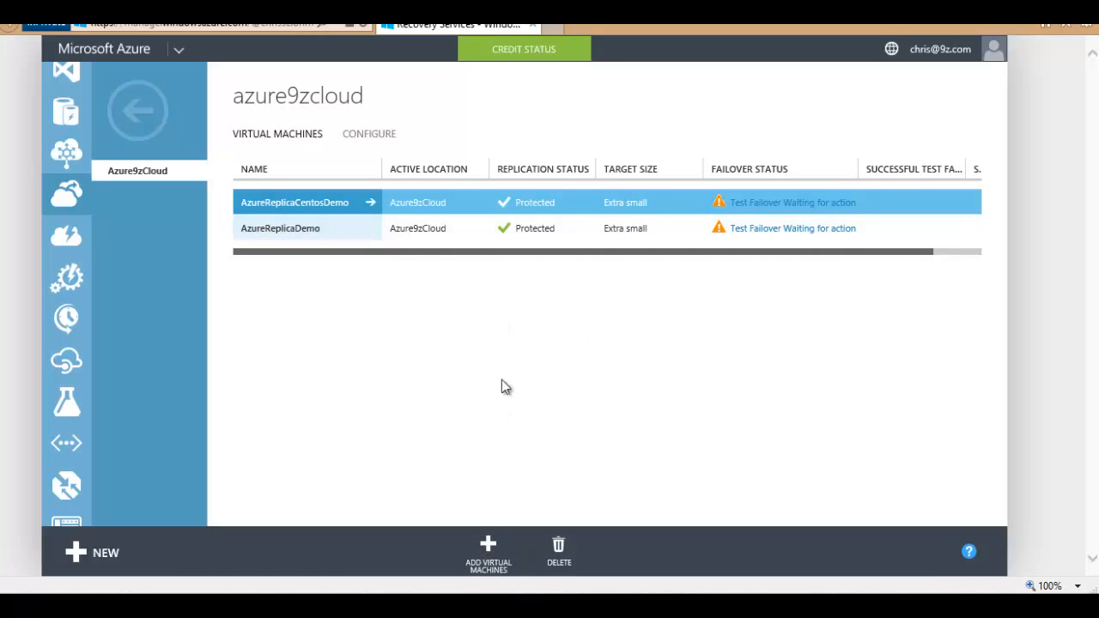
click(556, 227)
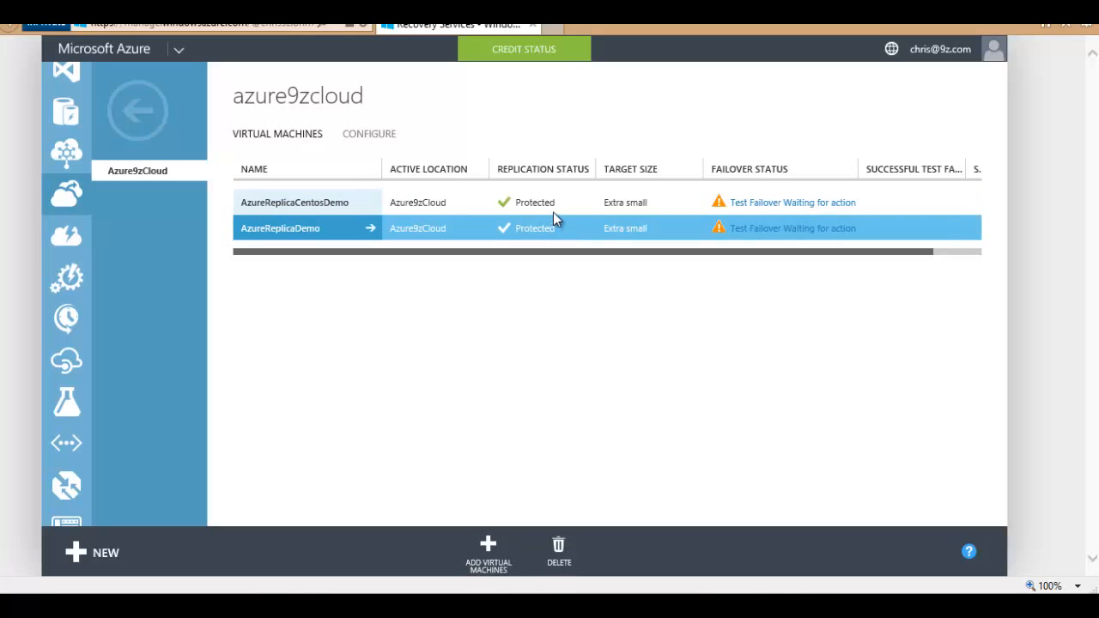
click(549, 204)
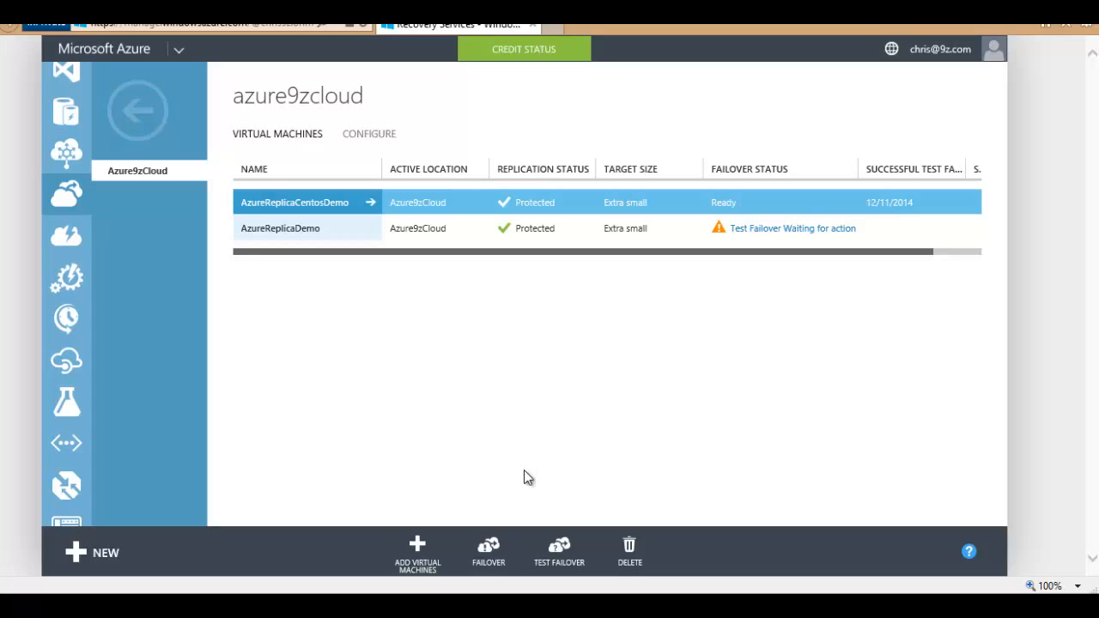
Step: Choose Planned failover for AzureReplicaCentosDemo and confirm failing over to Microsoft Azure
click(489, 551)
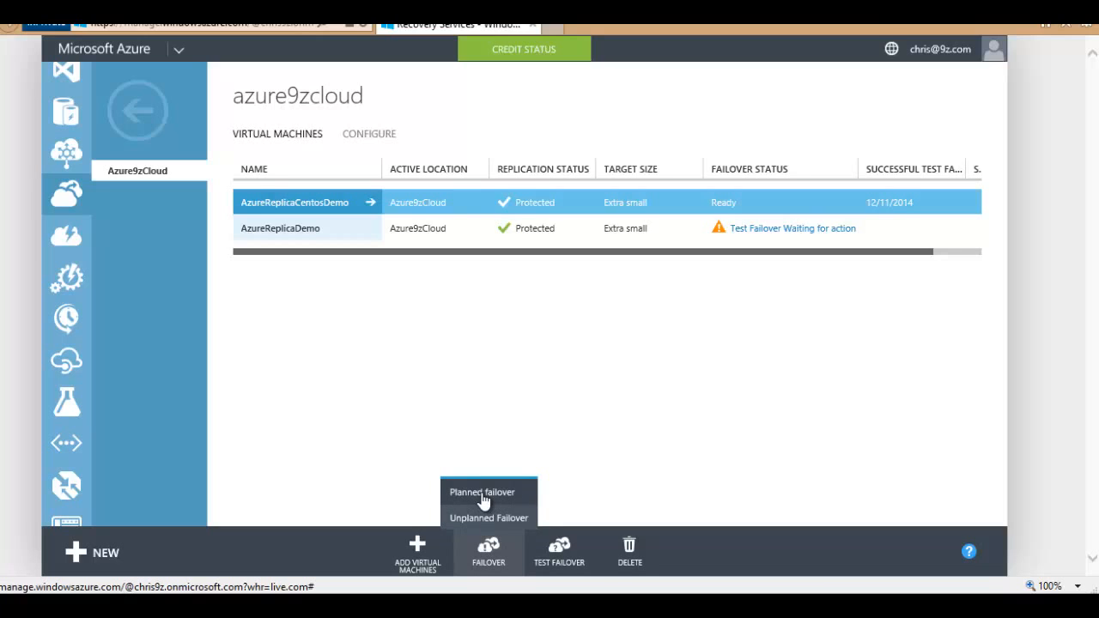
click(482, 496)
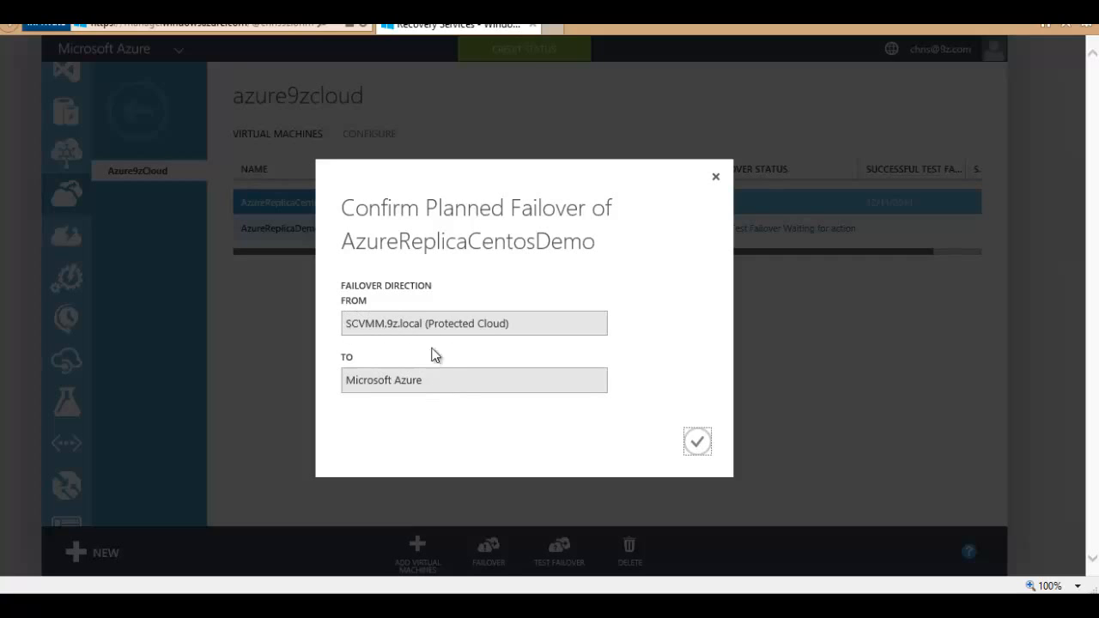
click(696, 444)
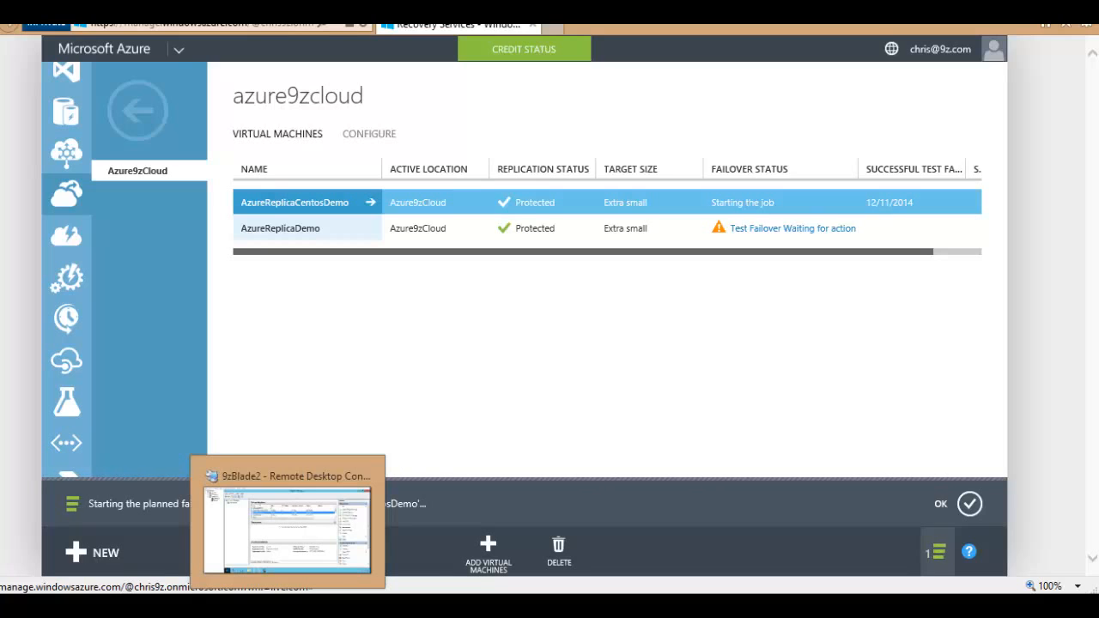
click(283, 605)
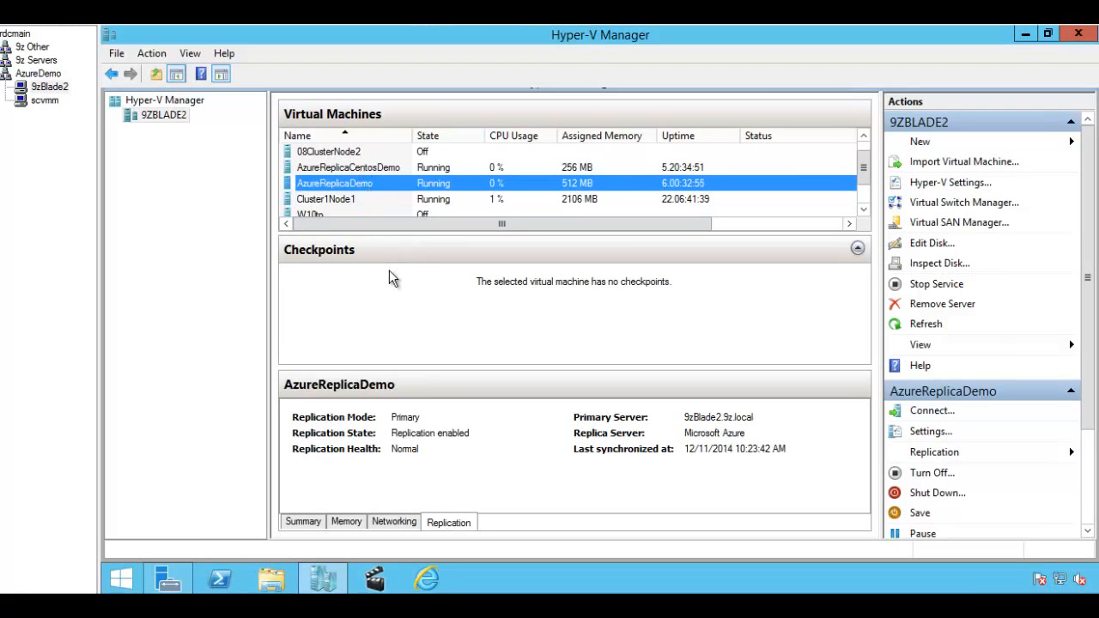
Step: Check AzureReplicaCentosDemo's replication details in Hyper-V Manager, then open its planned failover job in the portal
click(348, 169)
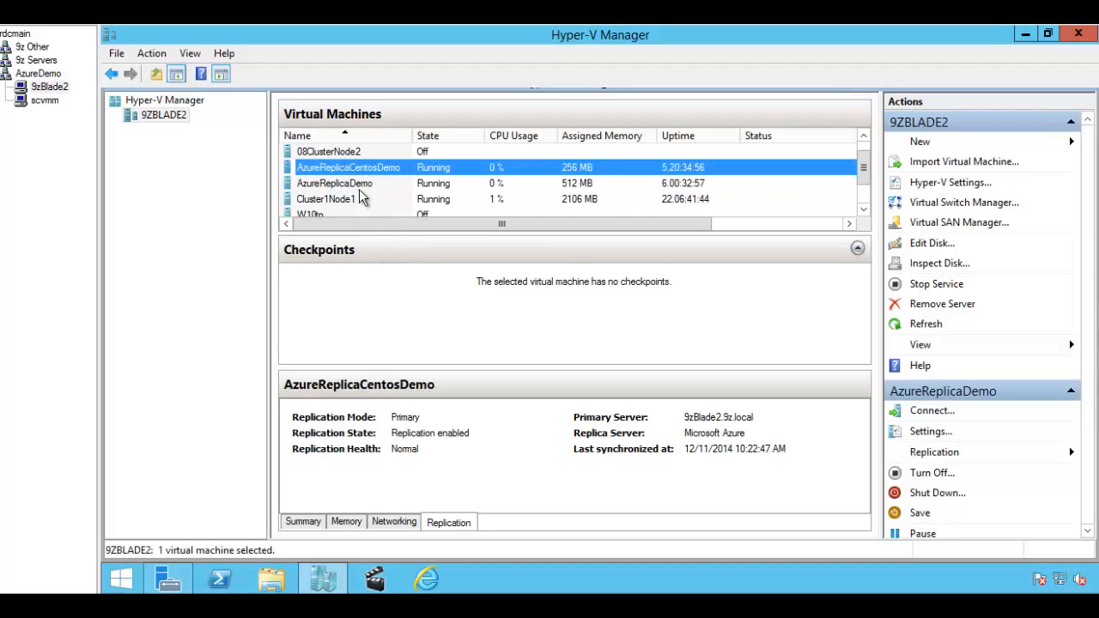
click(736, 224)
drag(745, 224, 493, 224)
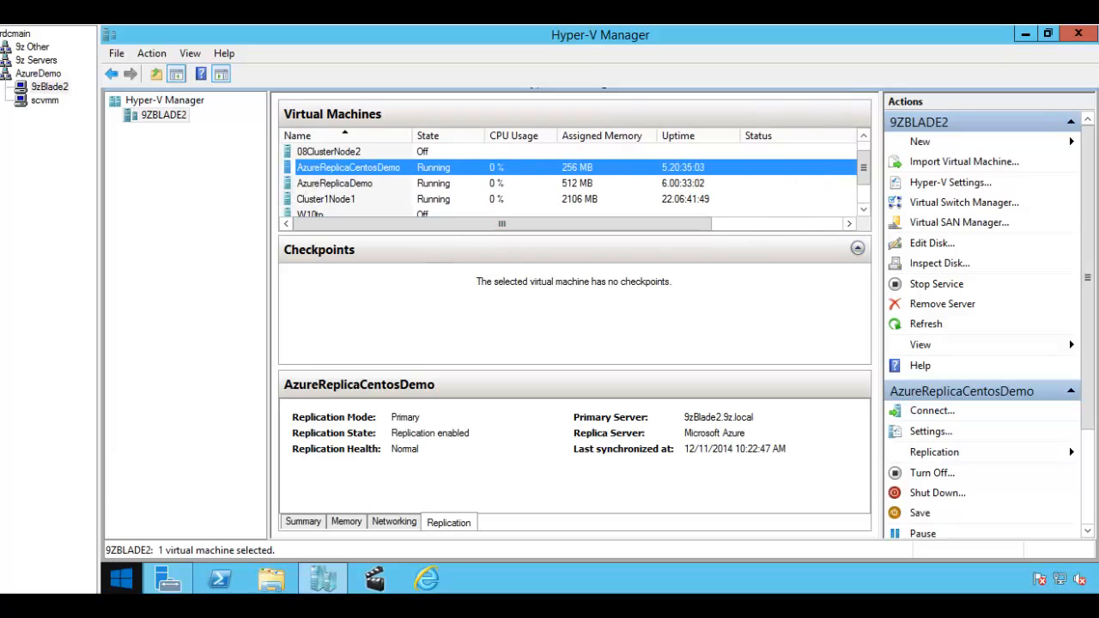
click(133, 606)
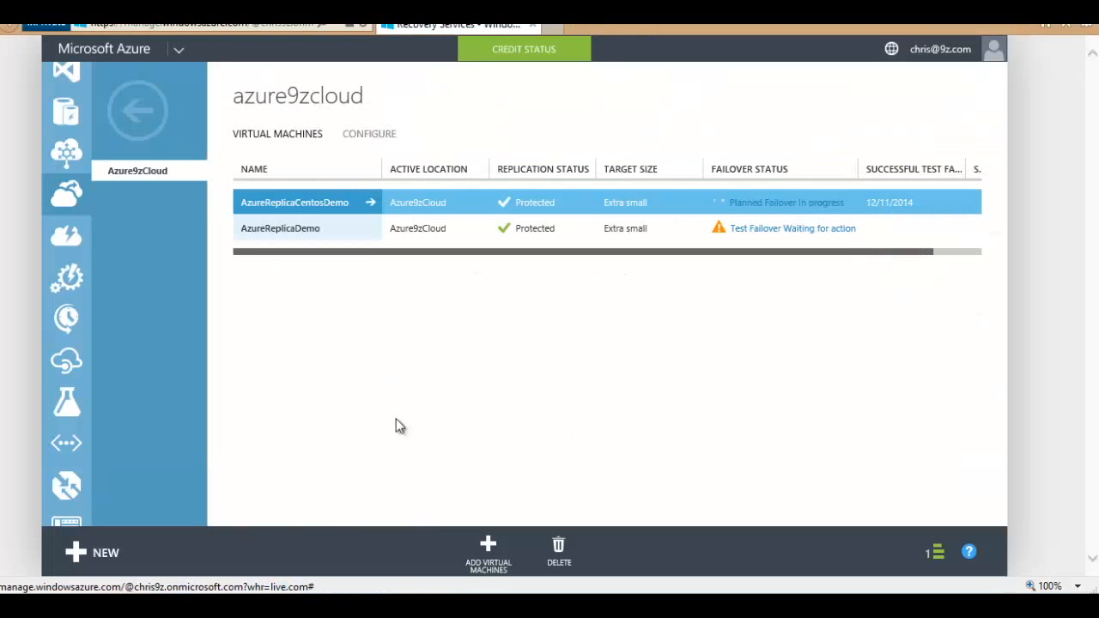
click(777, 206)
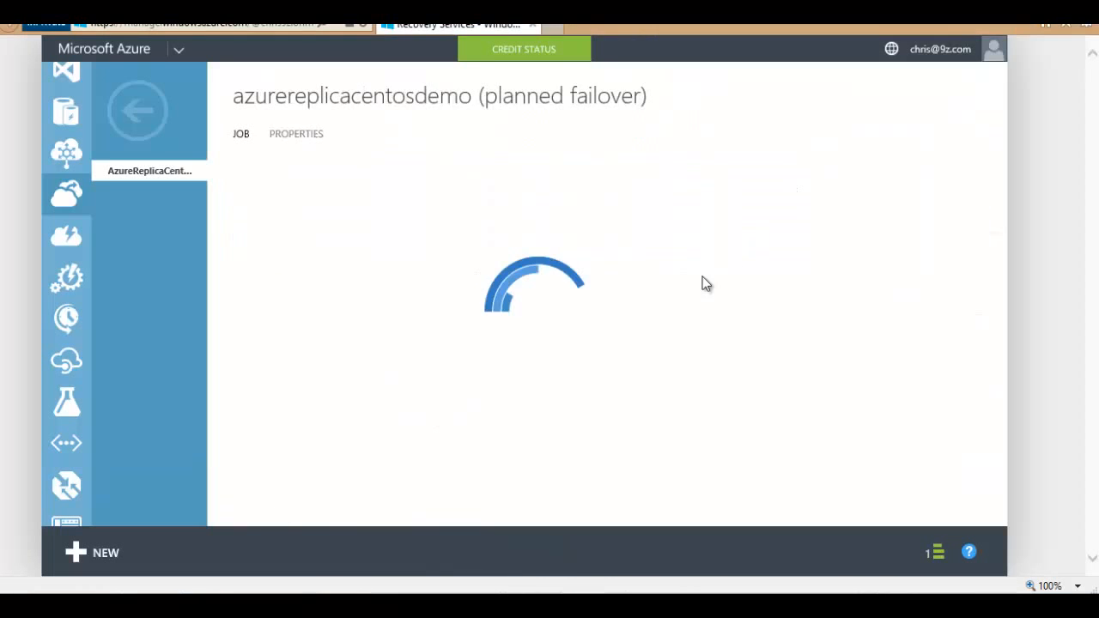
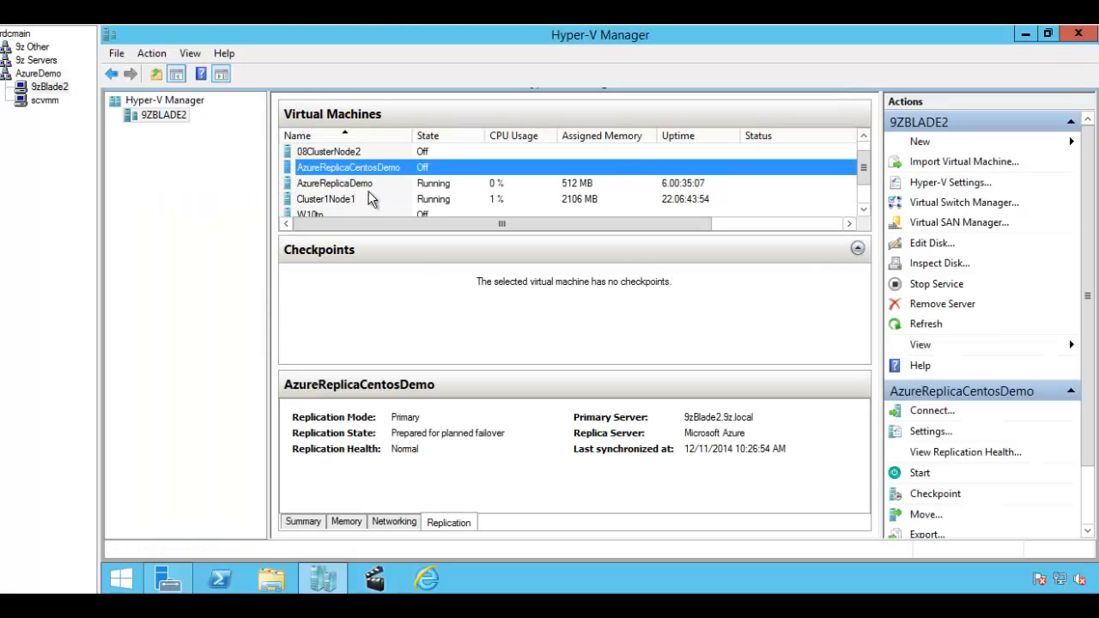
Step: Recheck AzureReplicaDemo and AzureReplicaCentosDemo, then go back from the completed planned-failover job to azure9zsrv's jobs list
click(355, 183)
click(352, 167)
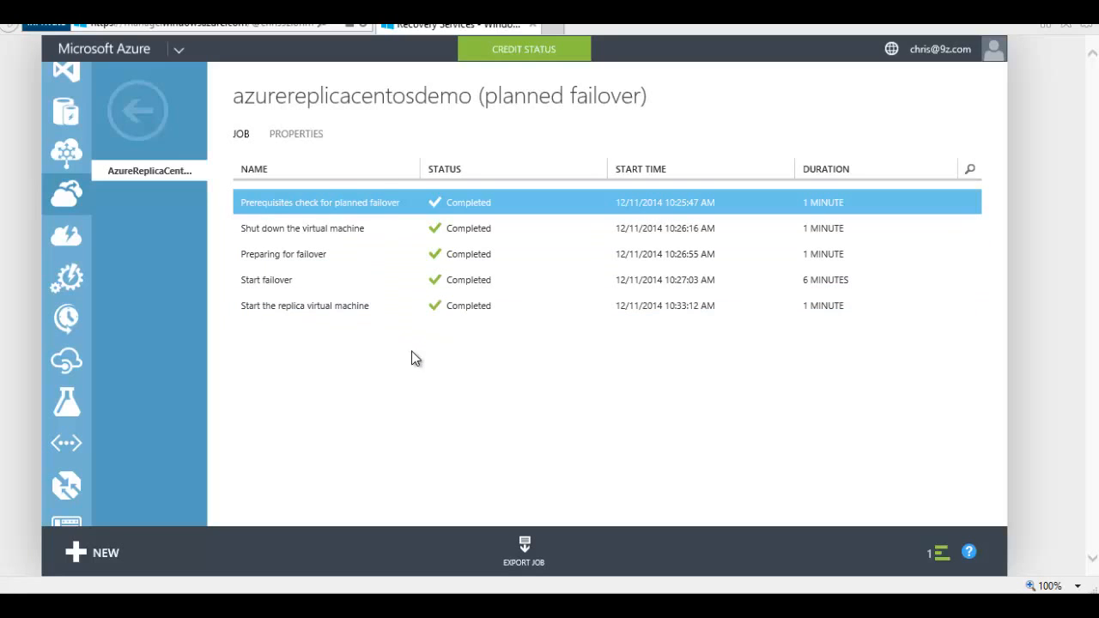
click(135, 114)
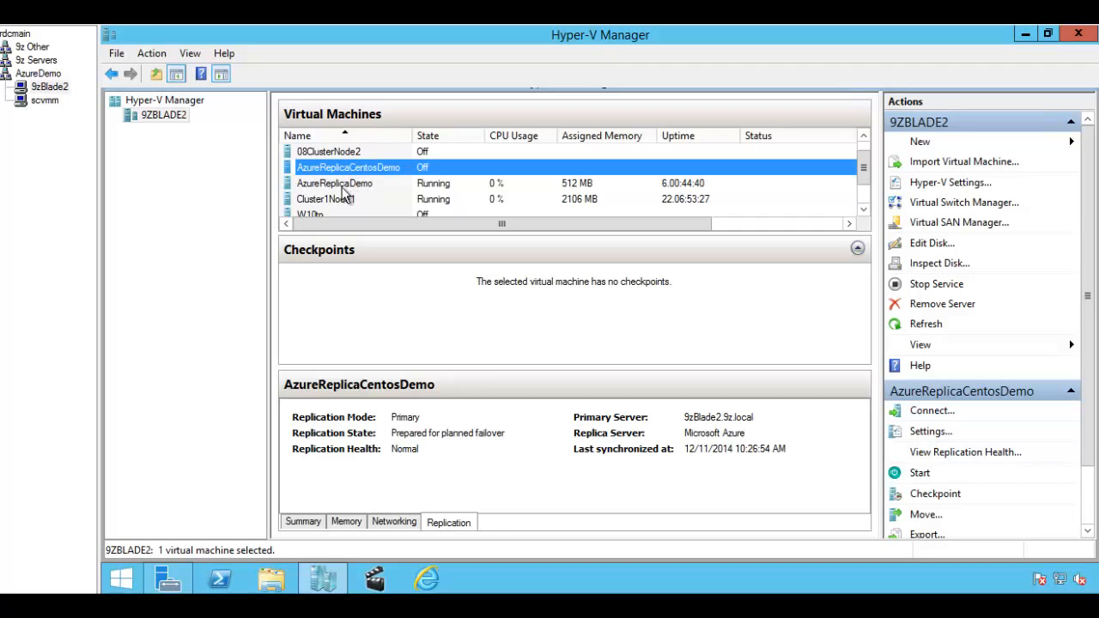
mouse_move(168, 580)
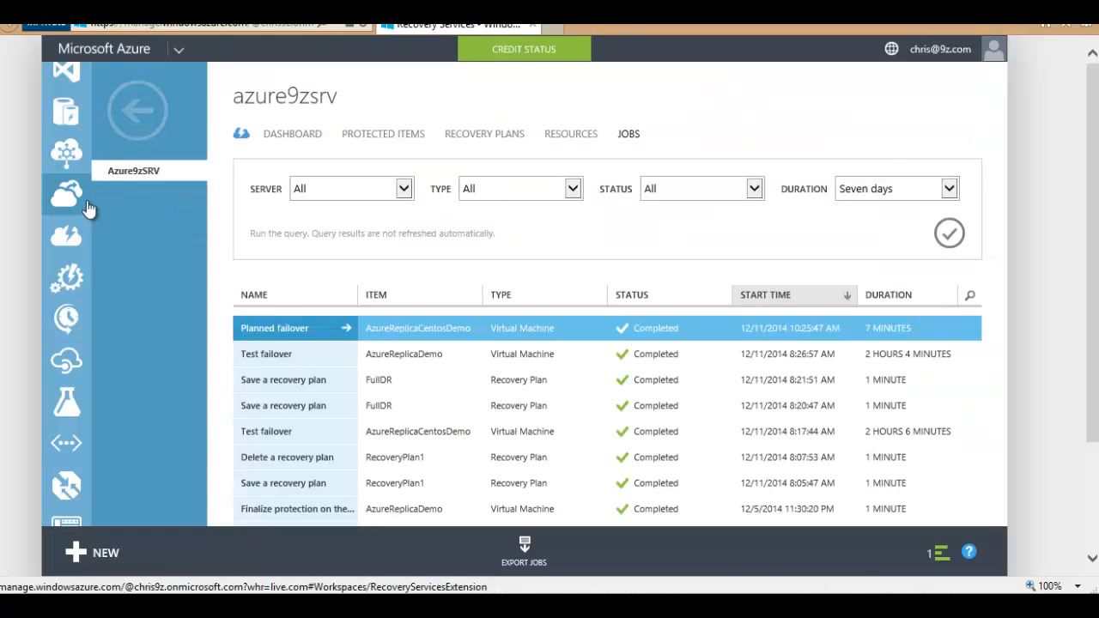
Step: List all virtual machines and check that both -test VMs are running
scroll(82, 154, up, 5)
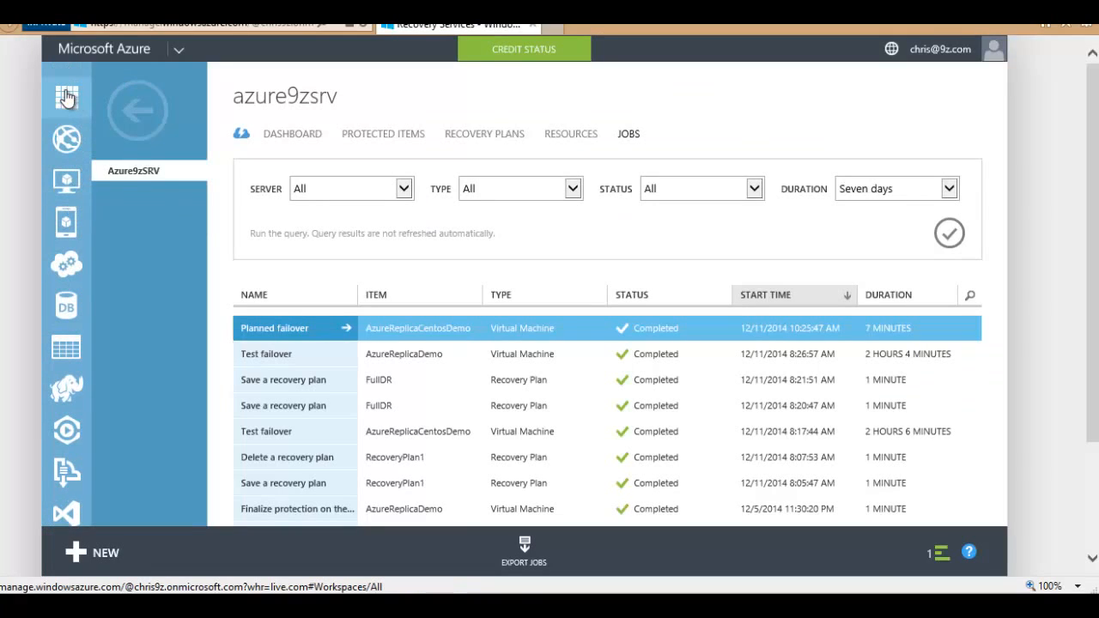
click(67, 97)
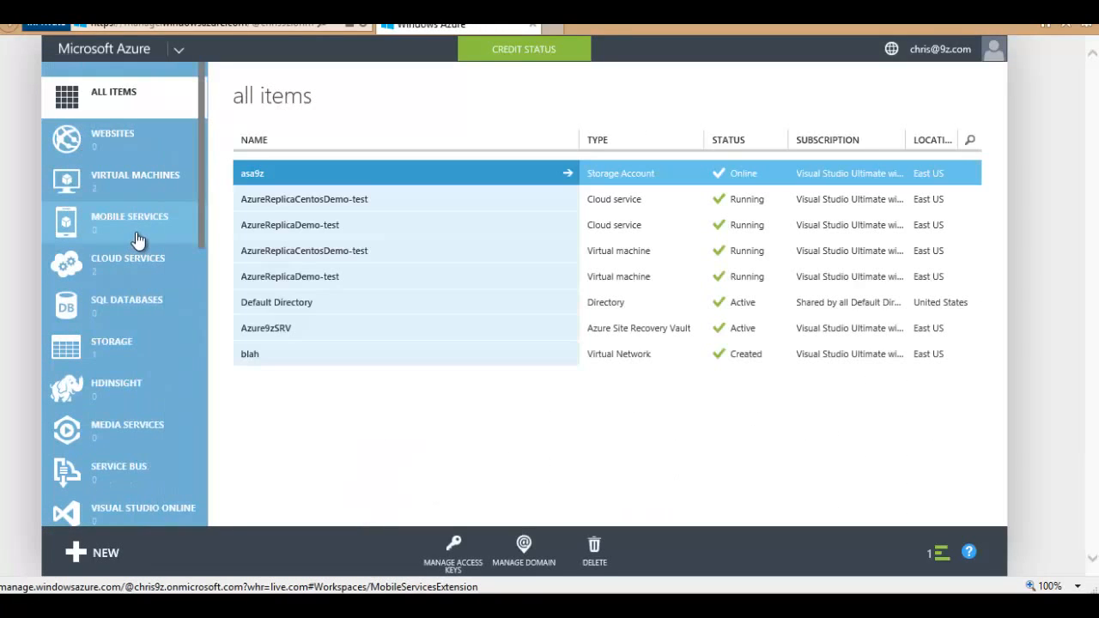
click(131, 194)
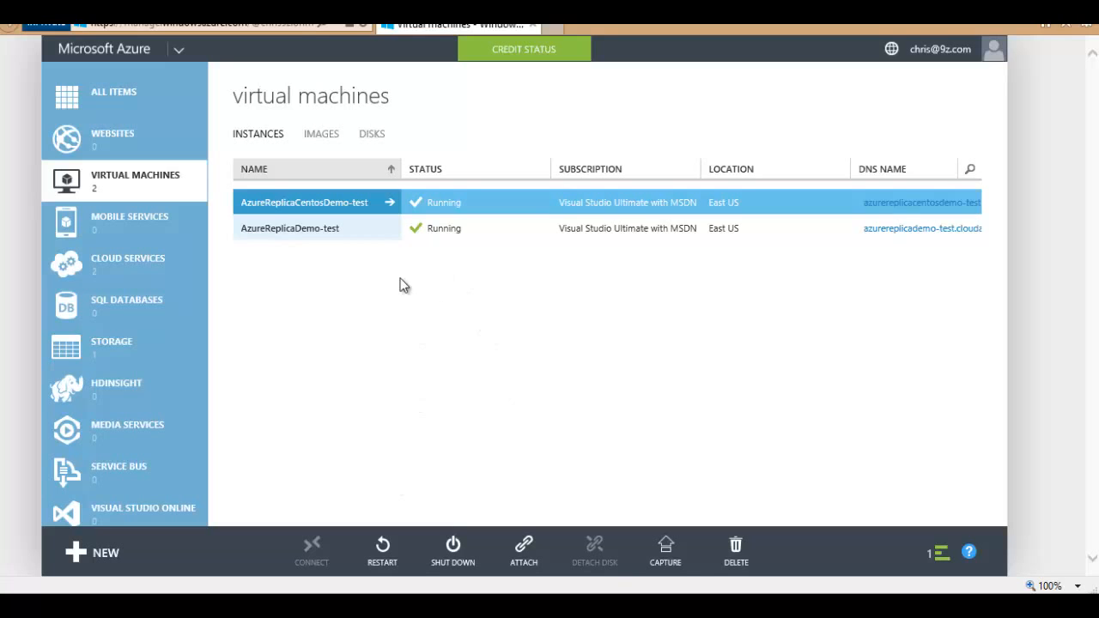
click(531, 229)
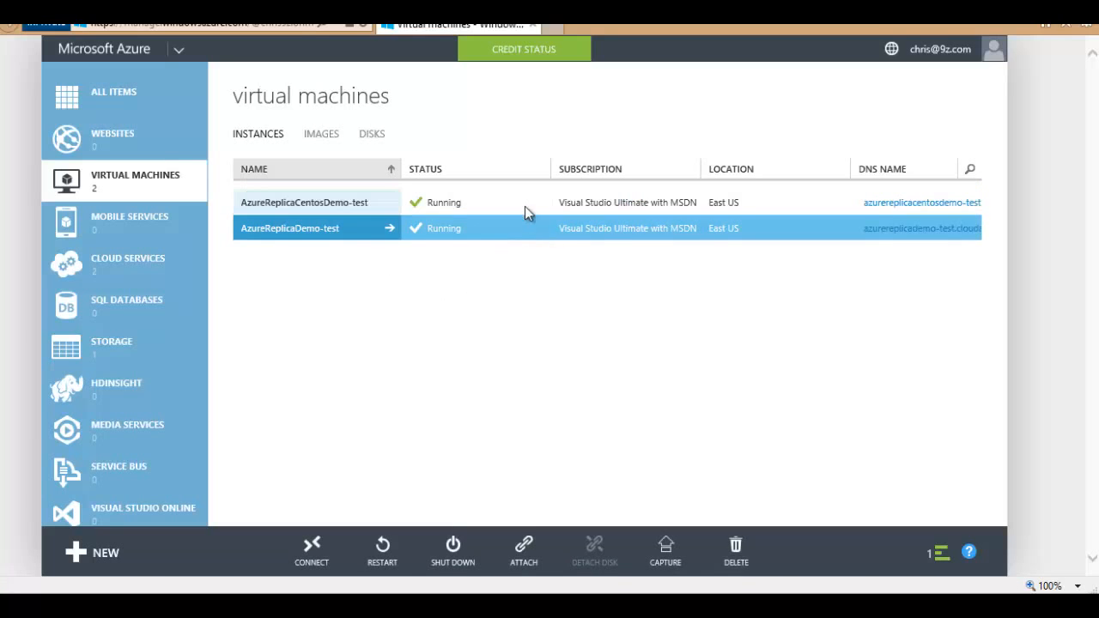
click(523, 205)
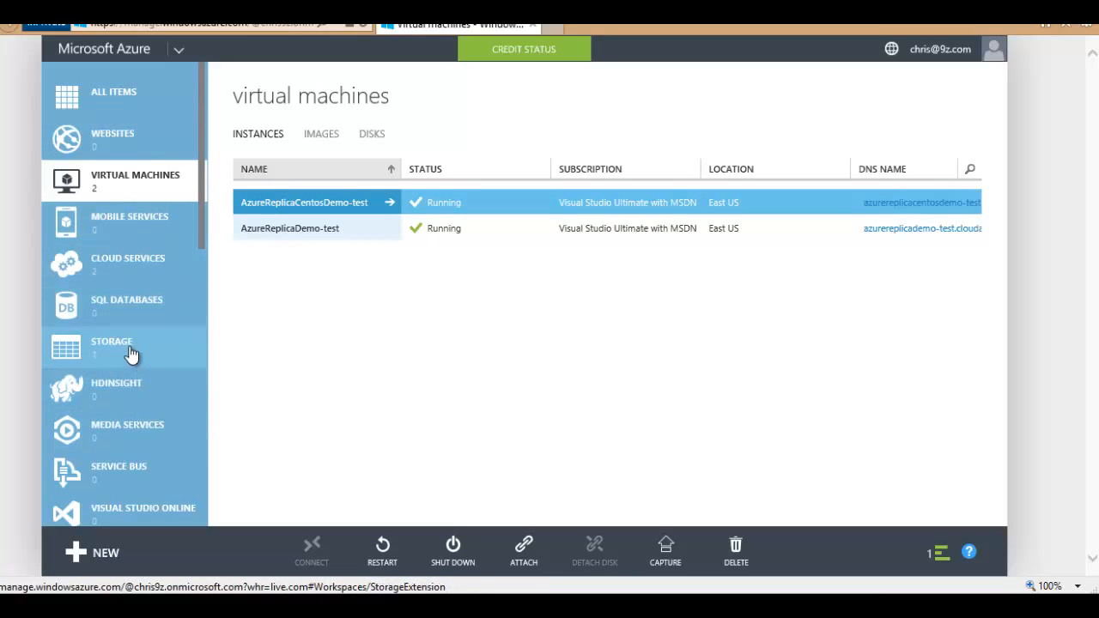
Step: Review the cloud services, then open the Azure9zSRV recovery vault
click(130, 273)
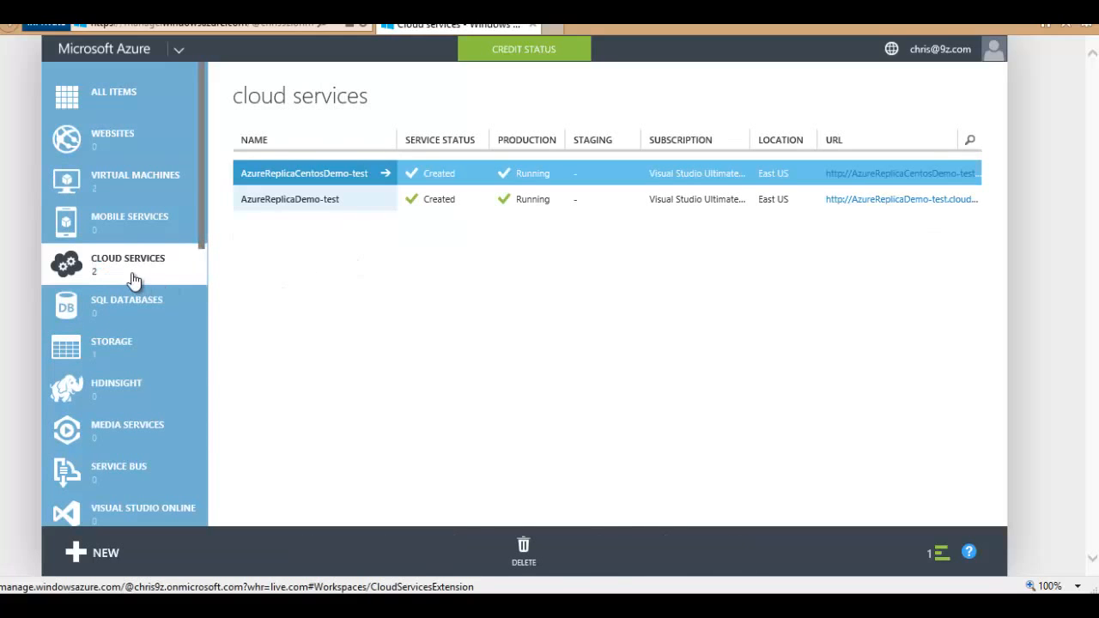
scroll(135, 276, down, 3)
scroll(135, 275, up, 3)
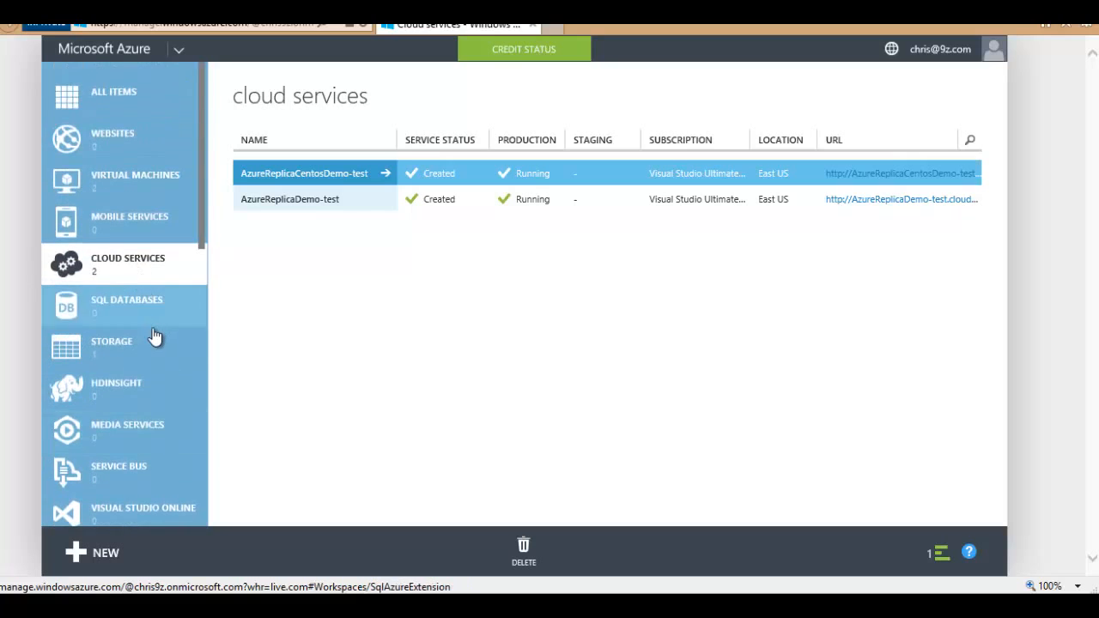
scroll(152, 339, down, 6)
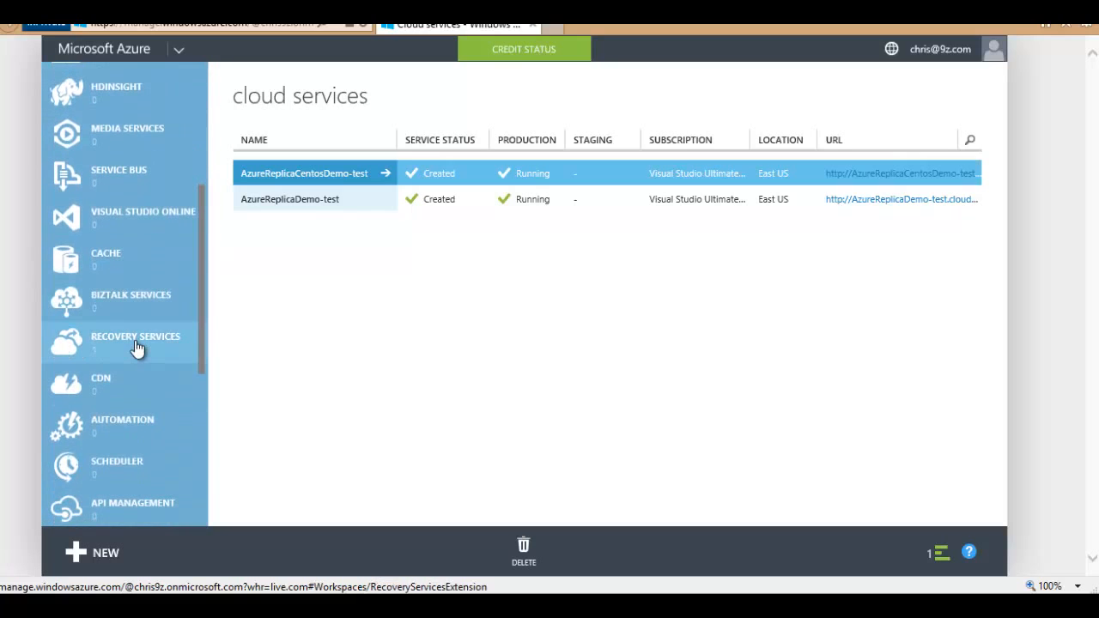
click(140, 349)
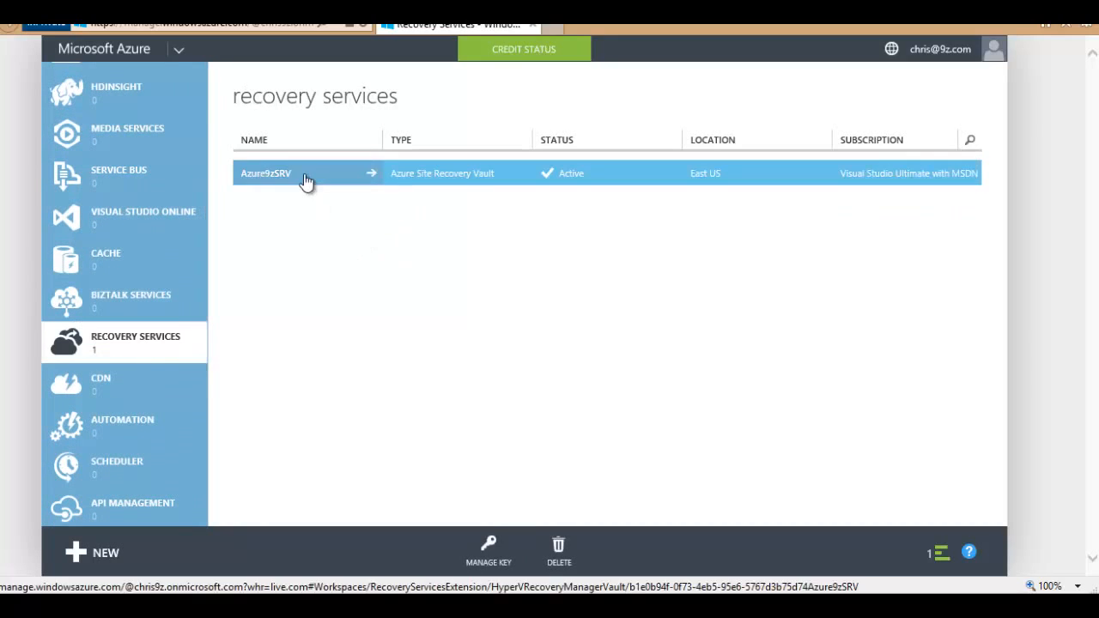
click(304, 178)
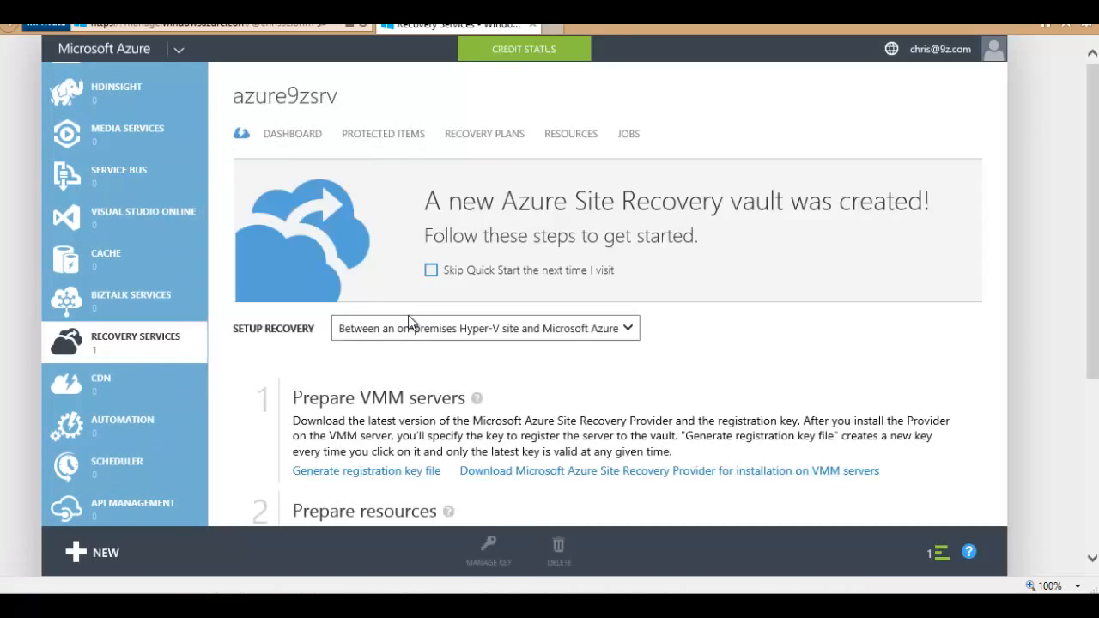
Step: Commit AzureReplicaCentosDemo's failover in Azure9zCloud and dismiss the notifications
click(363, 142)
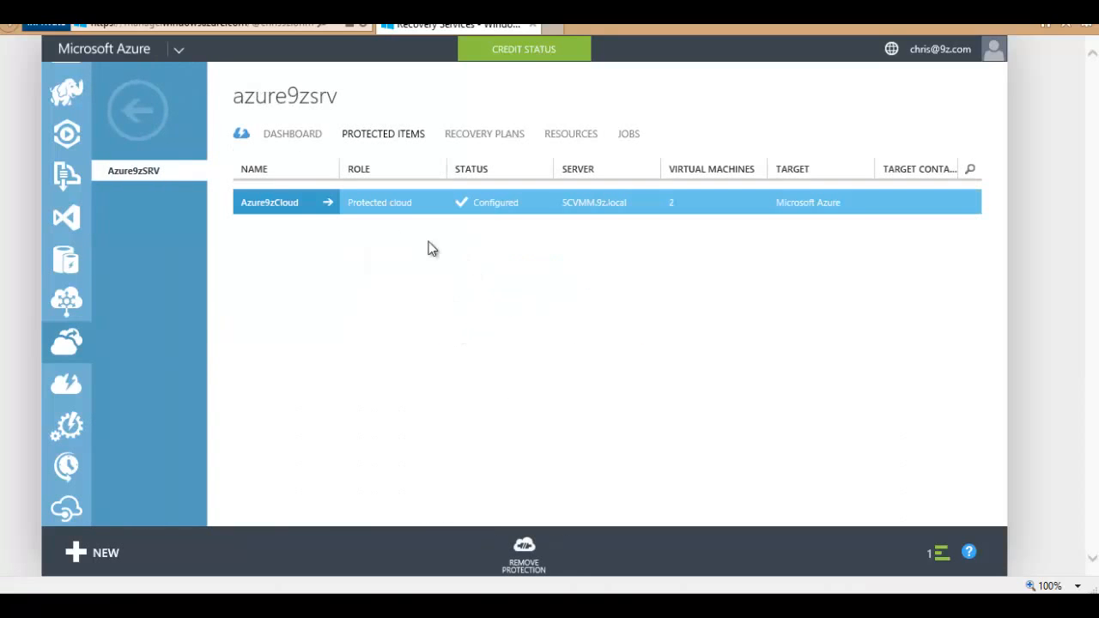
click(294, 210)
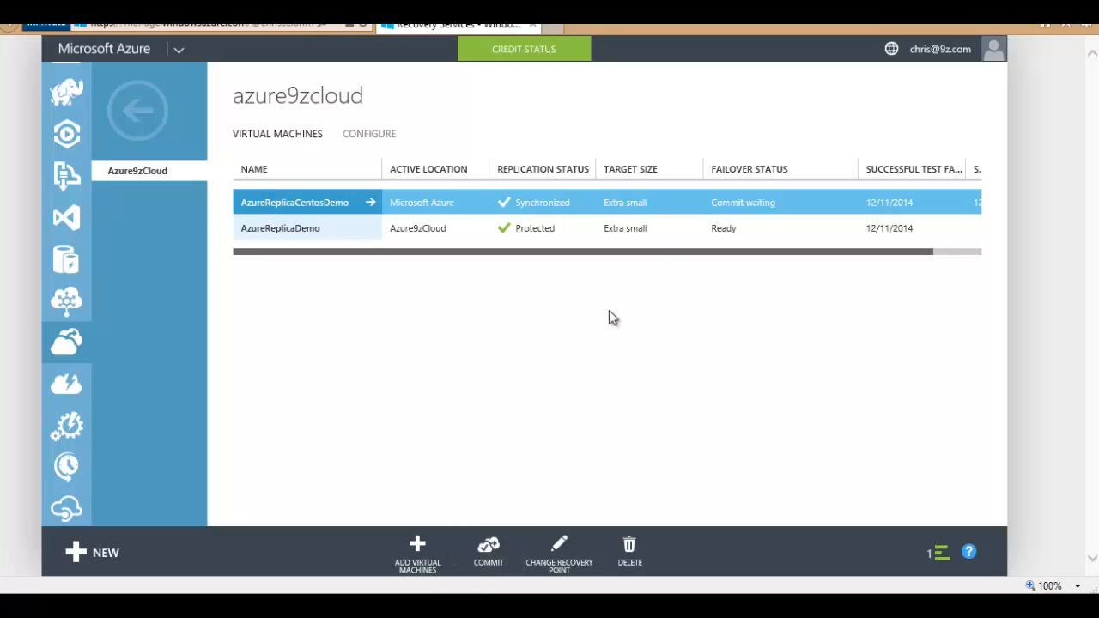
click(599, 231)
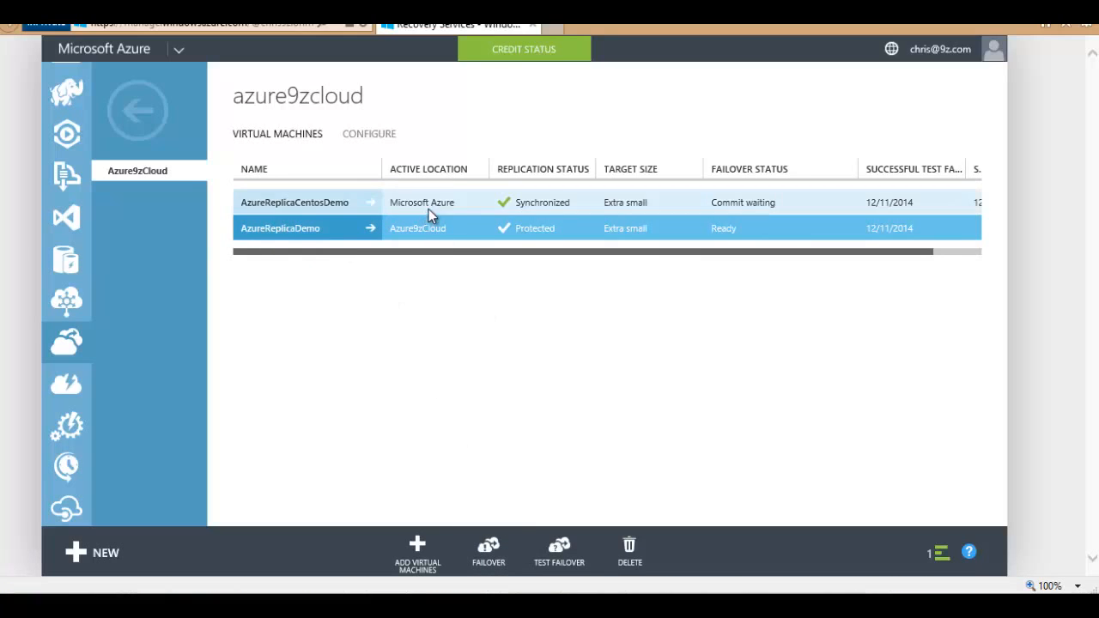
click(582, 209)
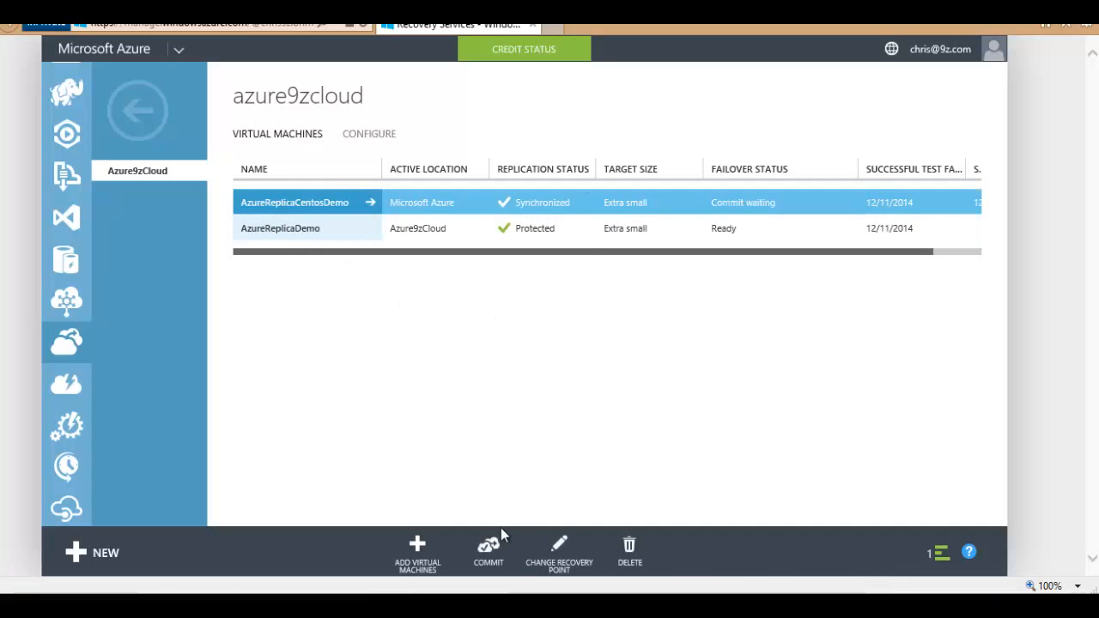
click(487, 551)
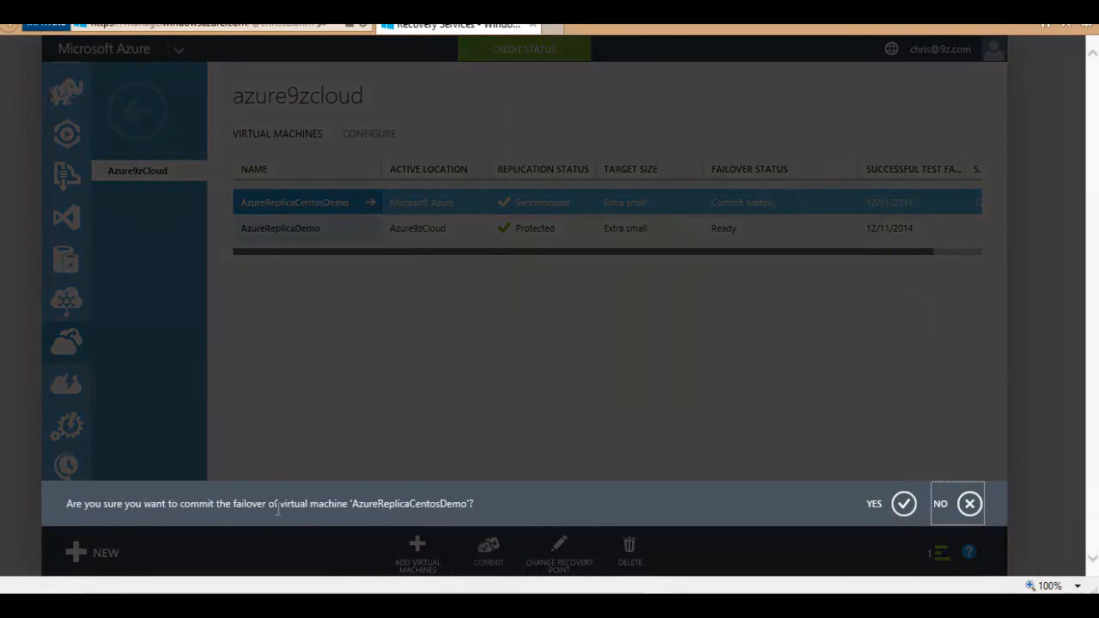
click(903, 504)
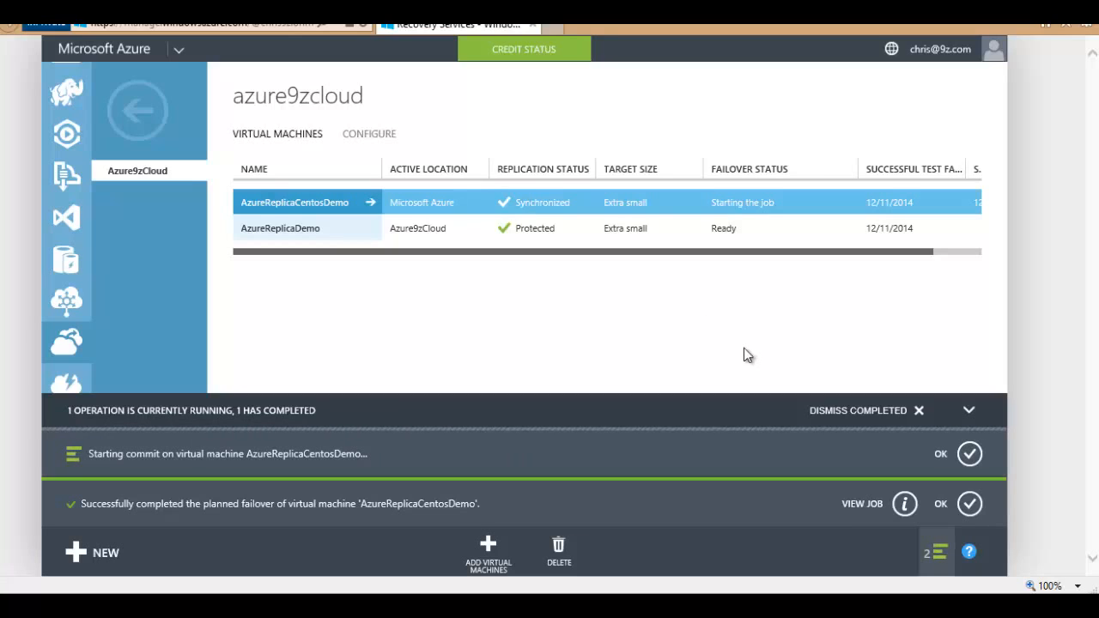
click(934, 552)
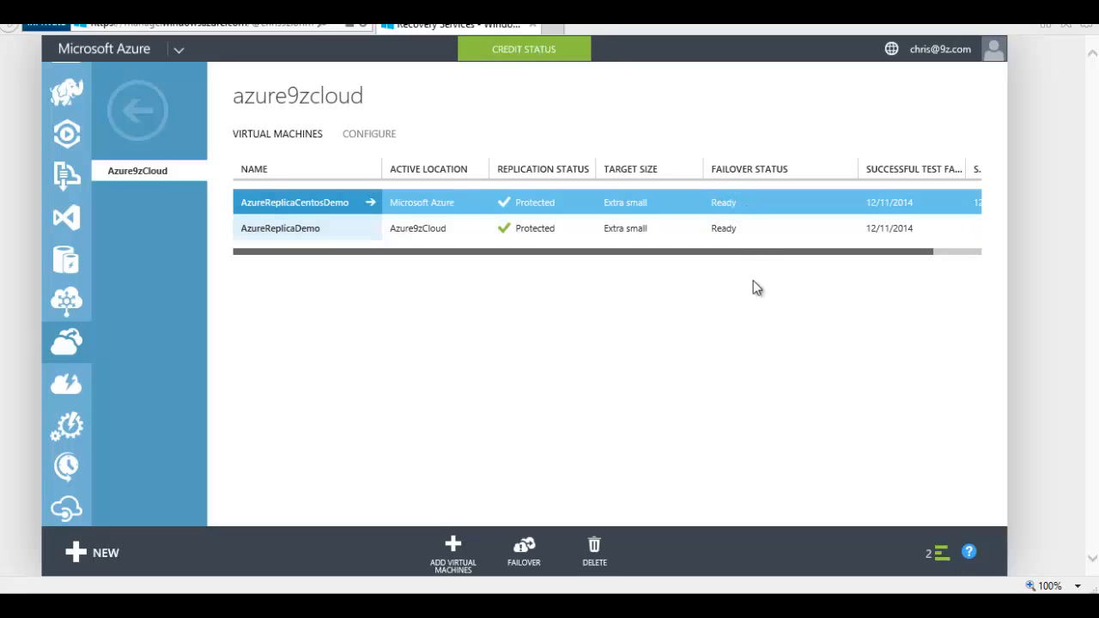
click(342, 206)
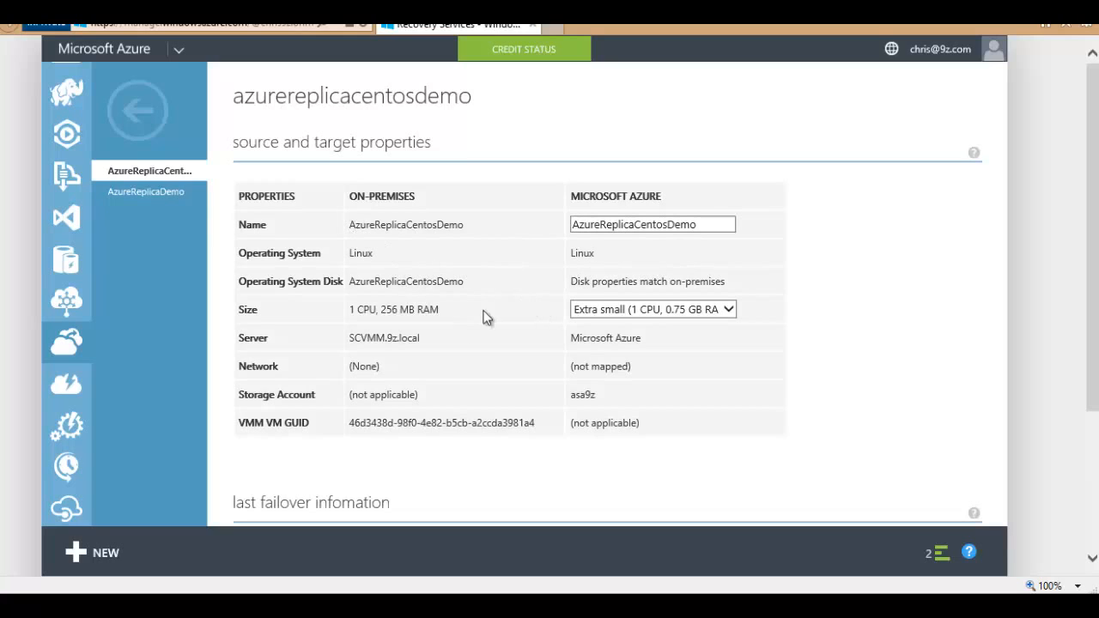
scroll(424, 358, down, 3)
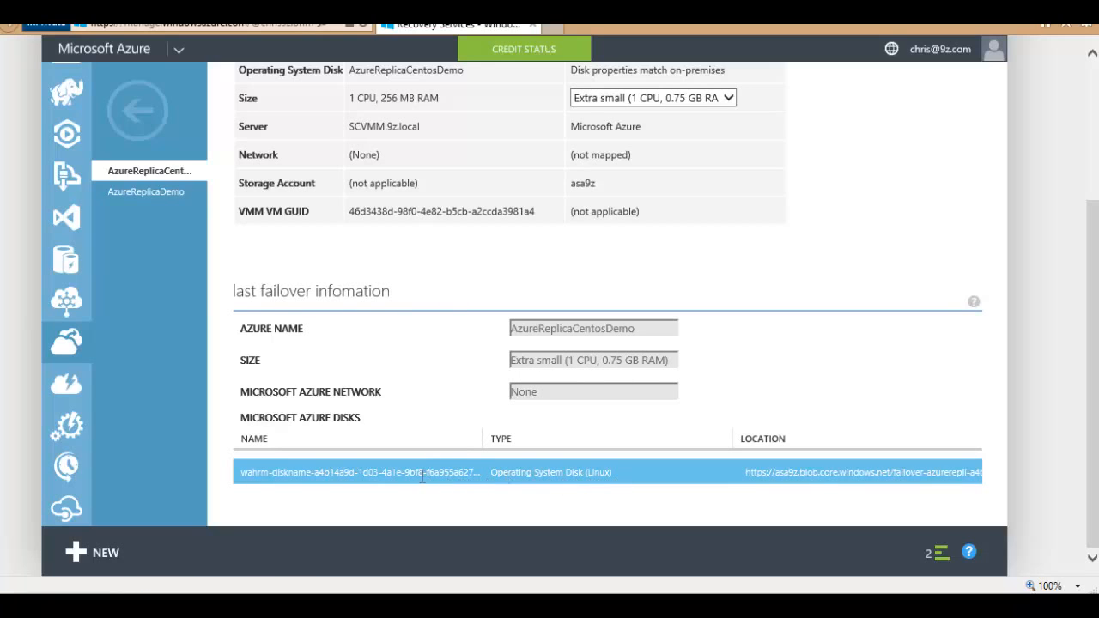
scroll(549, 436, up, 3)
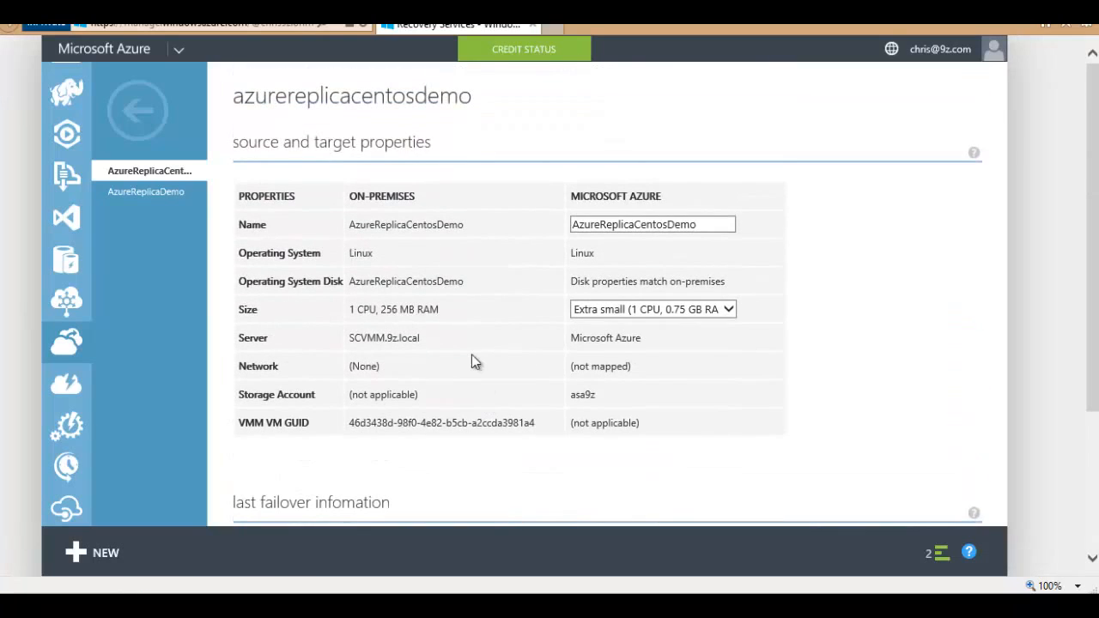
click(138, 110)
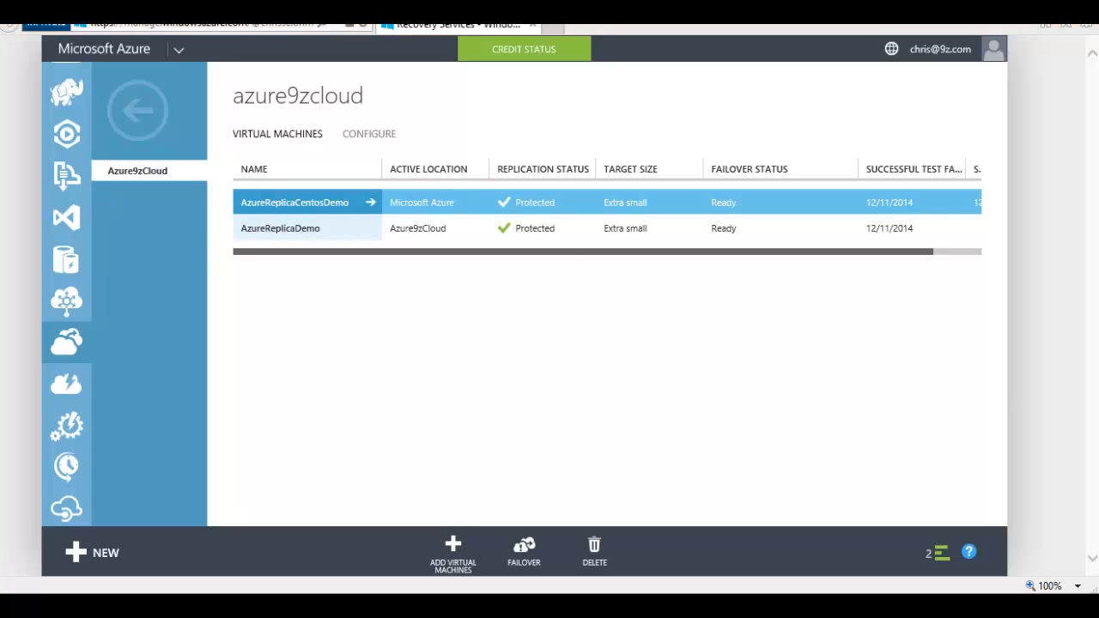
click(952, 251)
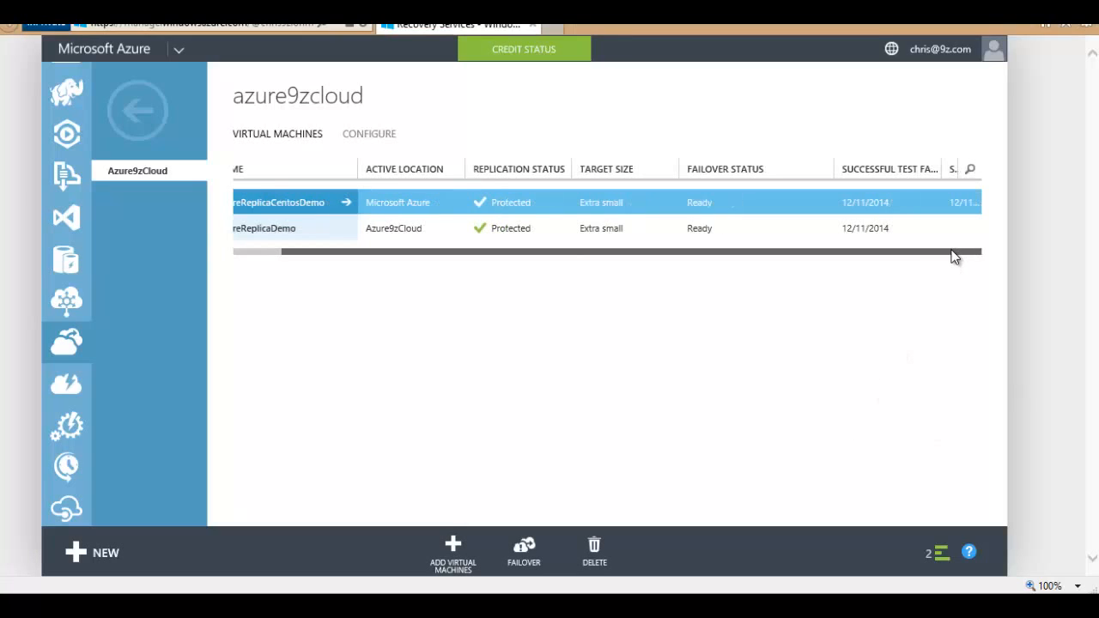
drag(946, 250, 830, 251)
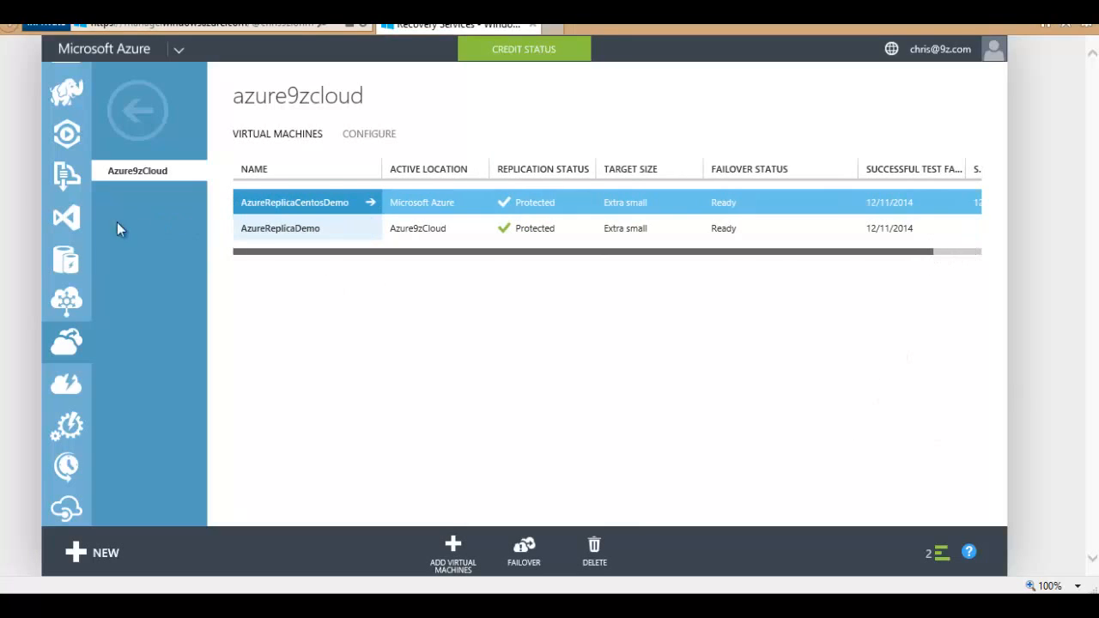
scroll(77, 275, up, 5)
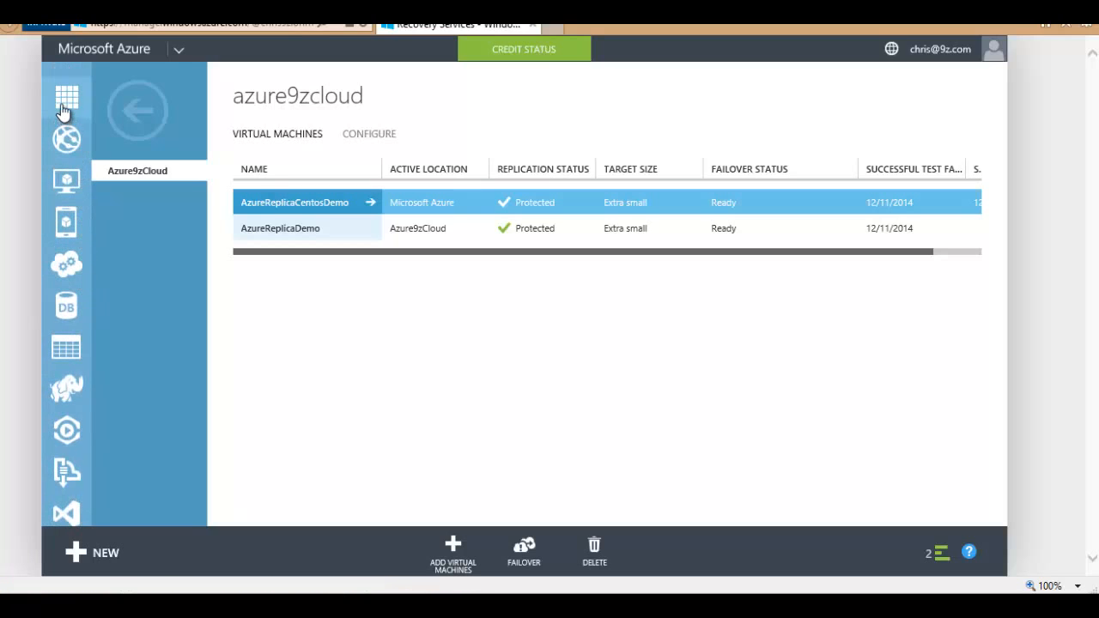
Step: Open the AzureReplicaCentosDemo virtual machine's page and view its monitoring
click(67, 96)
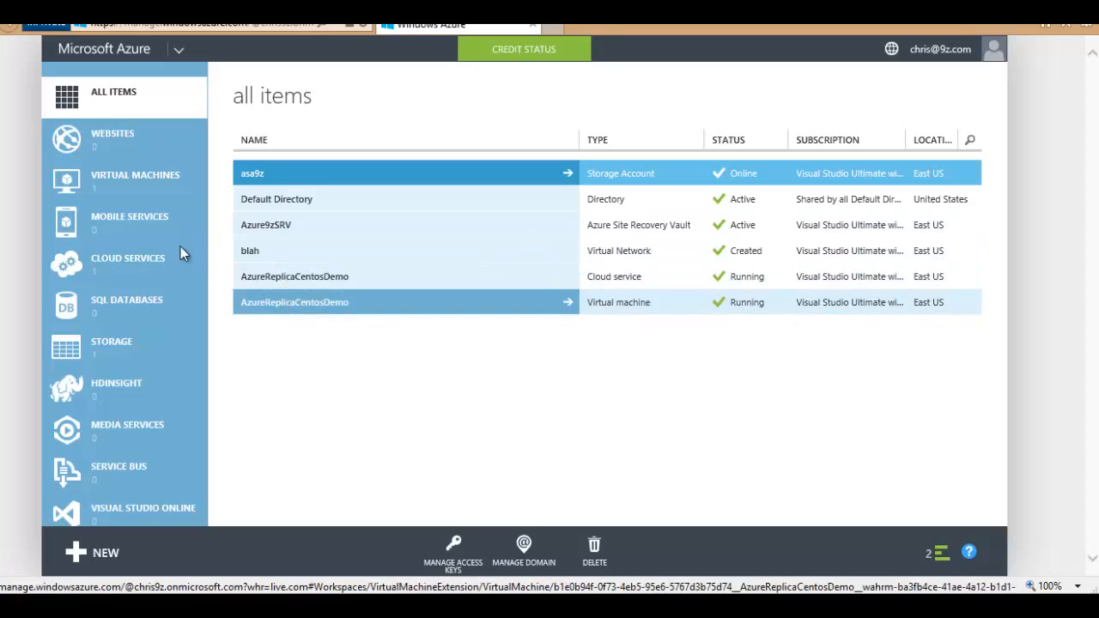
click(77, 185)
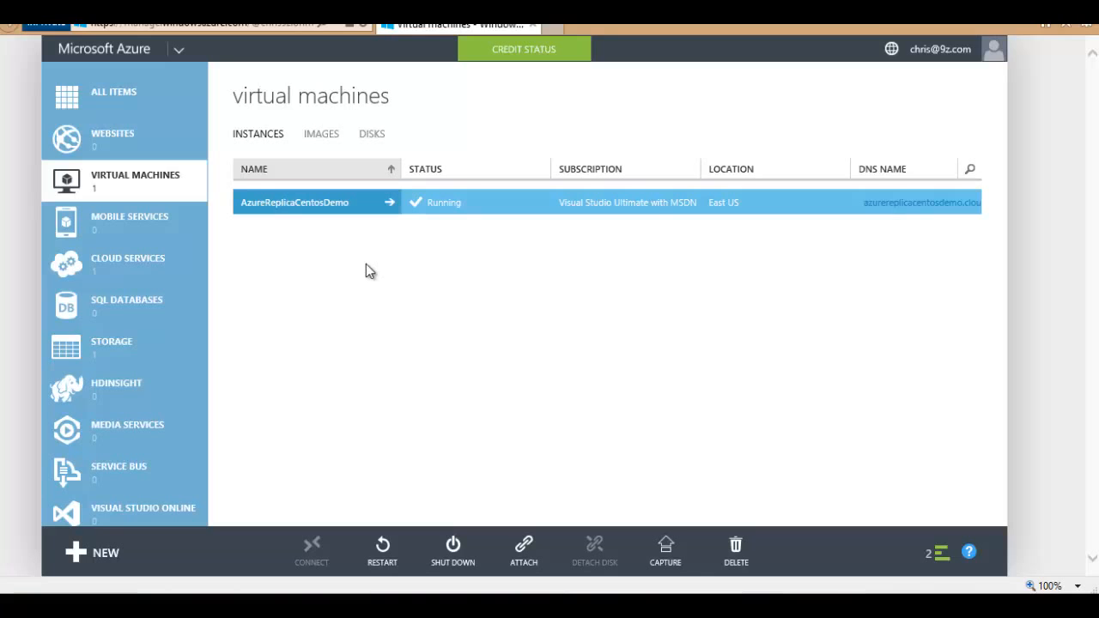
click(326, 212)
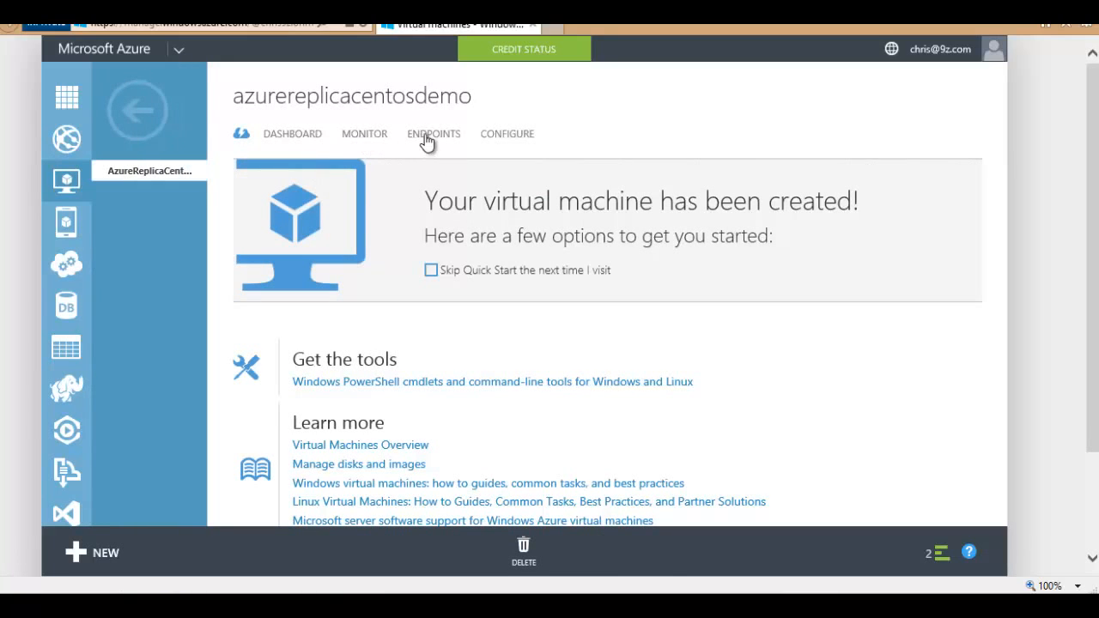
click(375, 137)
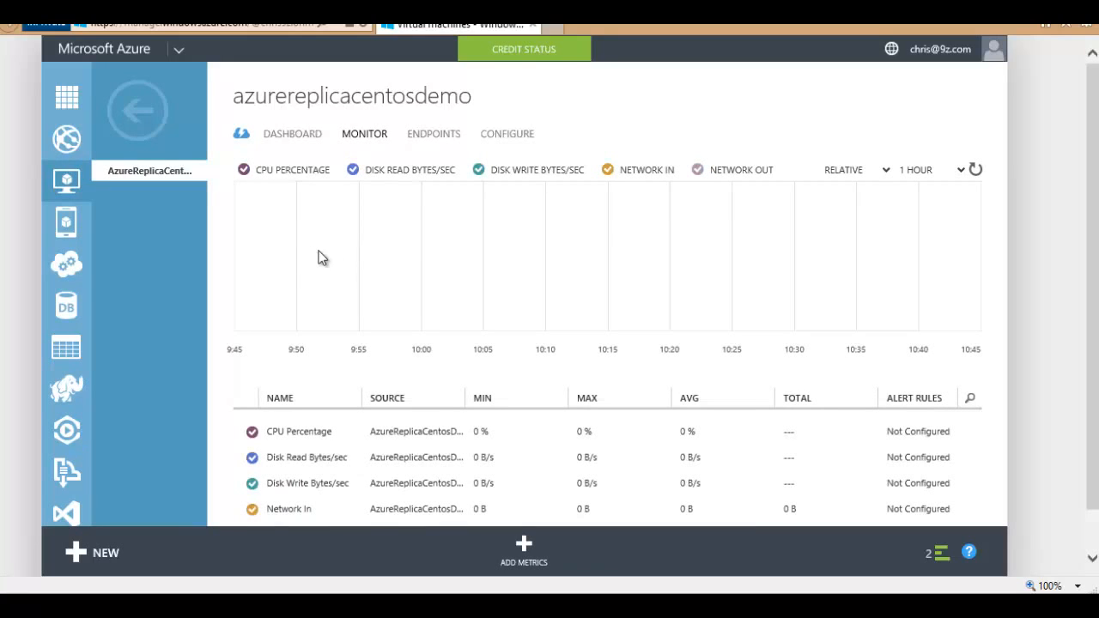
Step: Return to the virtual machine list, confirm AzureReplicaCentosDemo is running, and go to Recovery Services
click(69, 182)
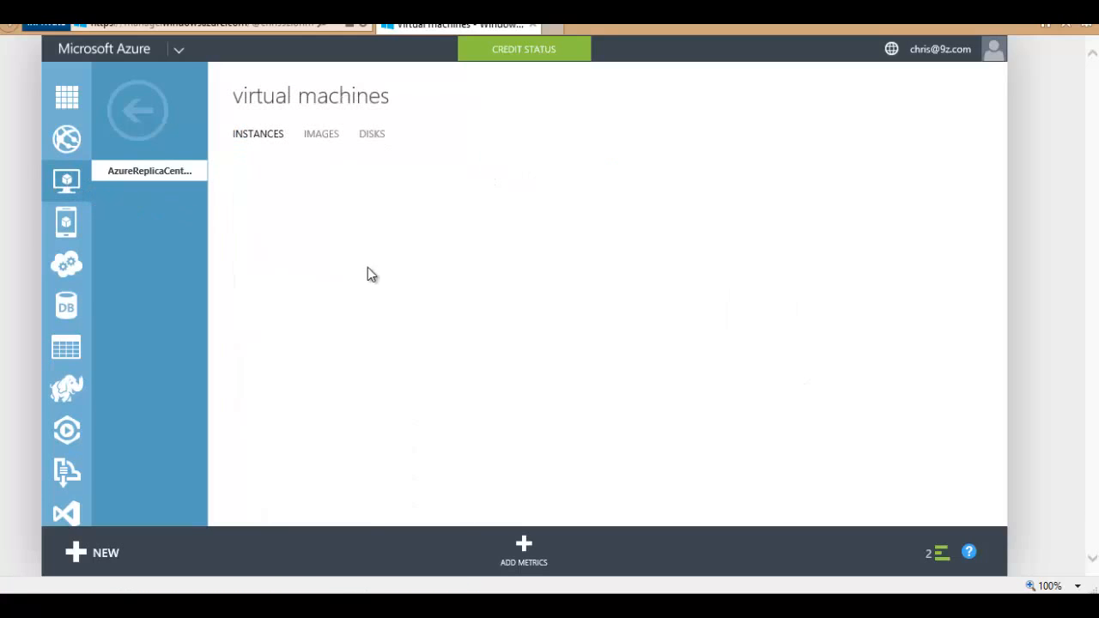
click(244, 207)
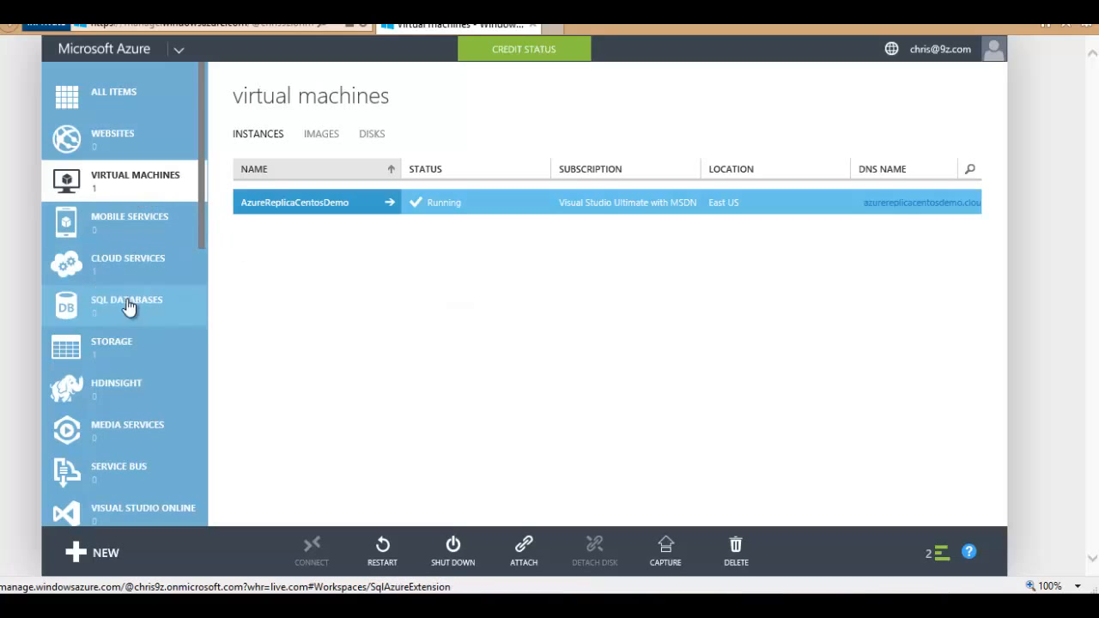
scroll(128, 309, down, 5)
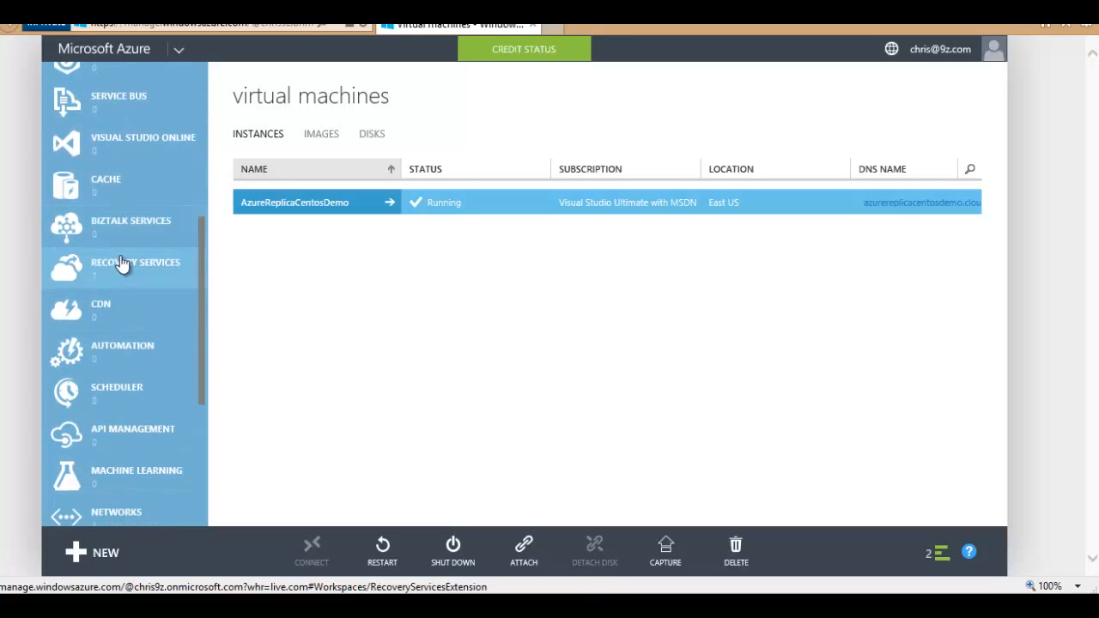
click(123, 263)
Step: Open the azure9zsrv vault's Azure9zCloud protected VMs and select AzureReplicaDemo
click(312, 178)
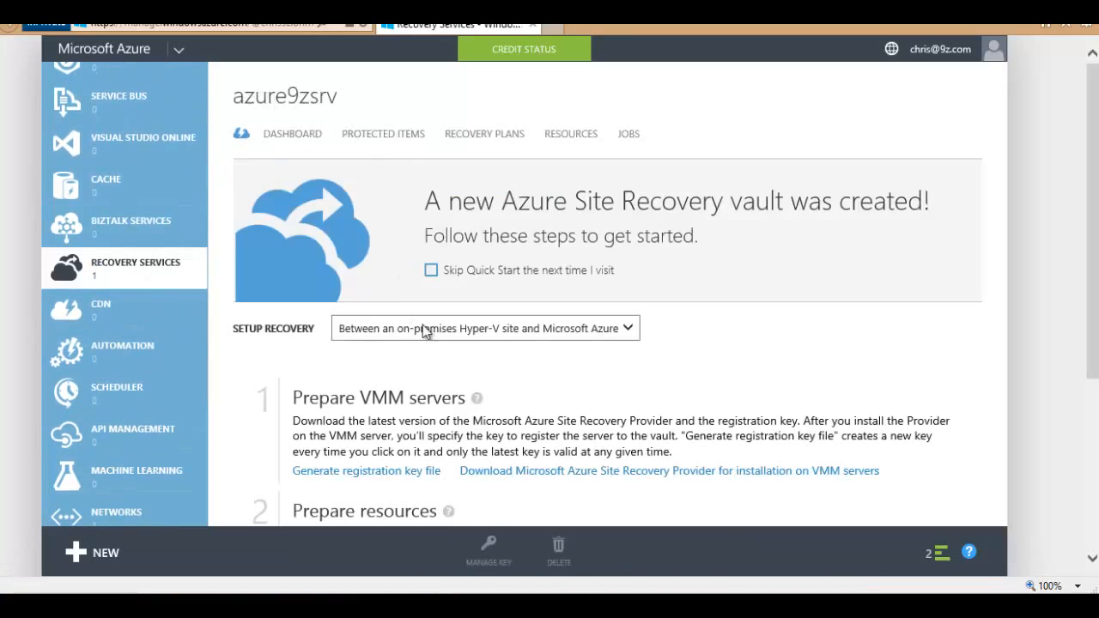
click(376, 148)
click(309, 206)
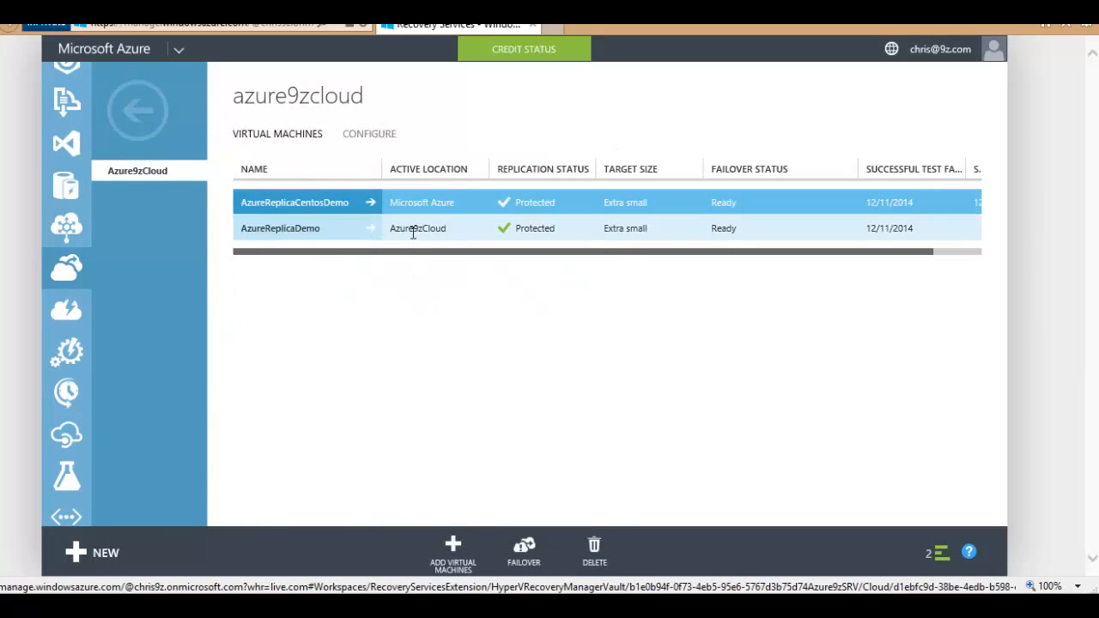
click(414, 230)
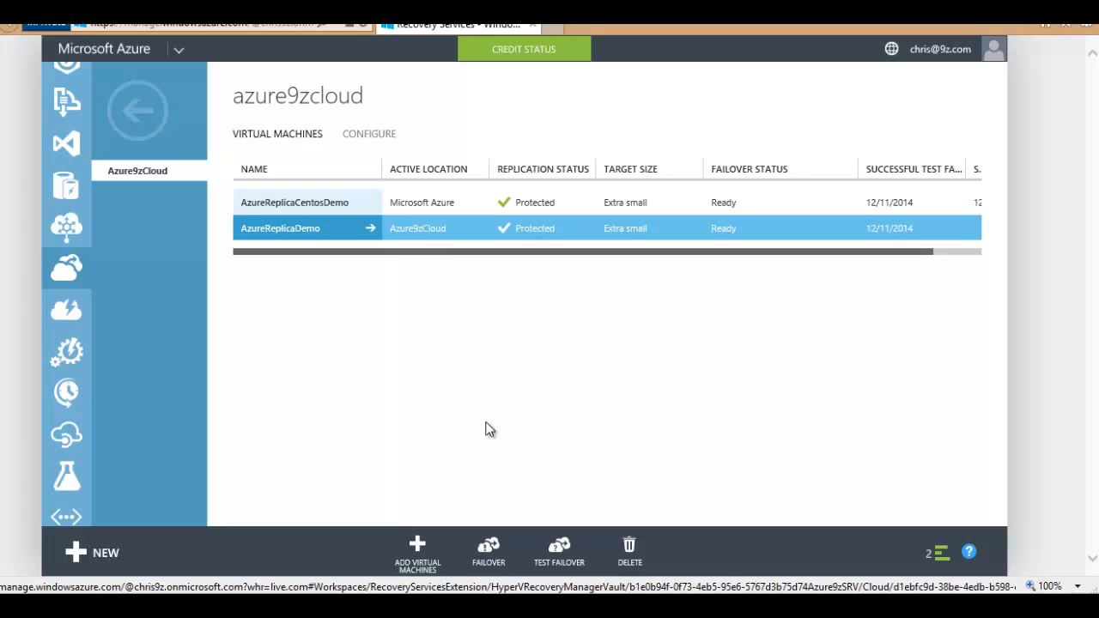
Step: Start an unplanned failover of AzureReplicaDemo with VM shutdown and latest-data synchronization
click(489, 549)
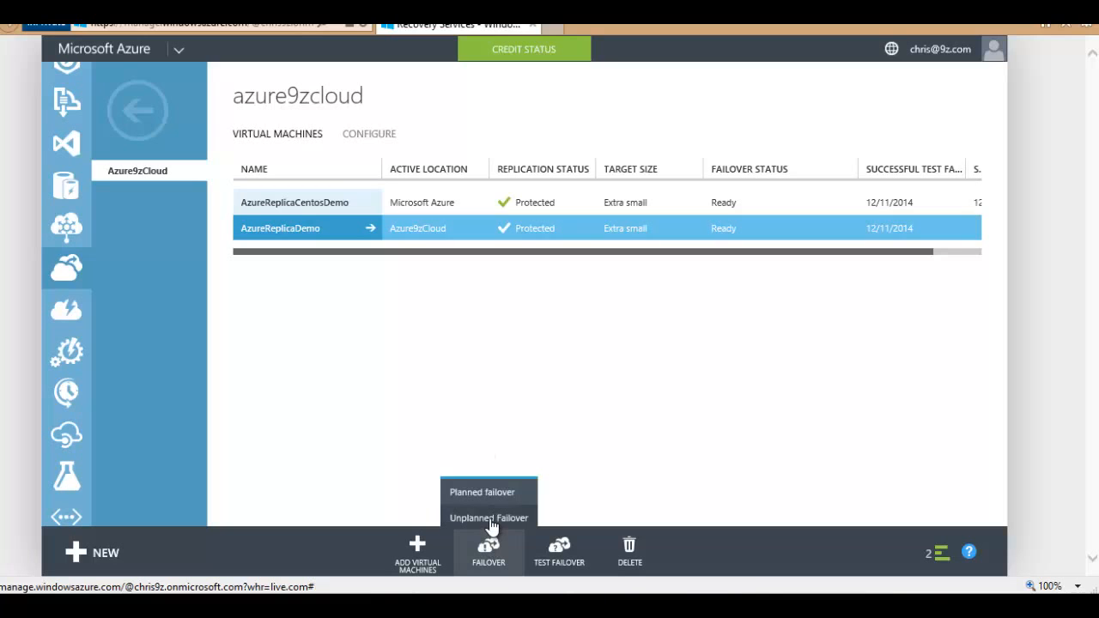
click(490, 518)
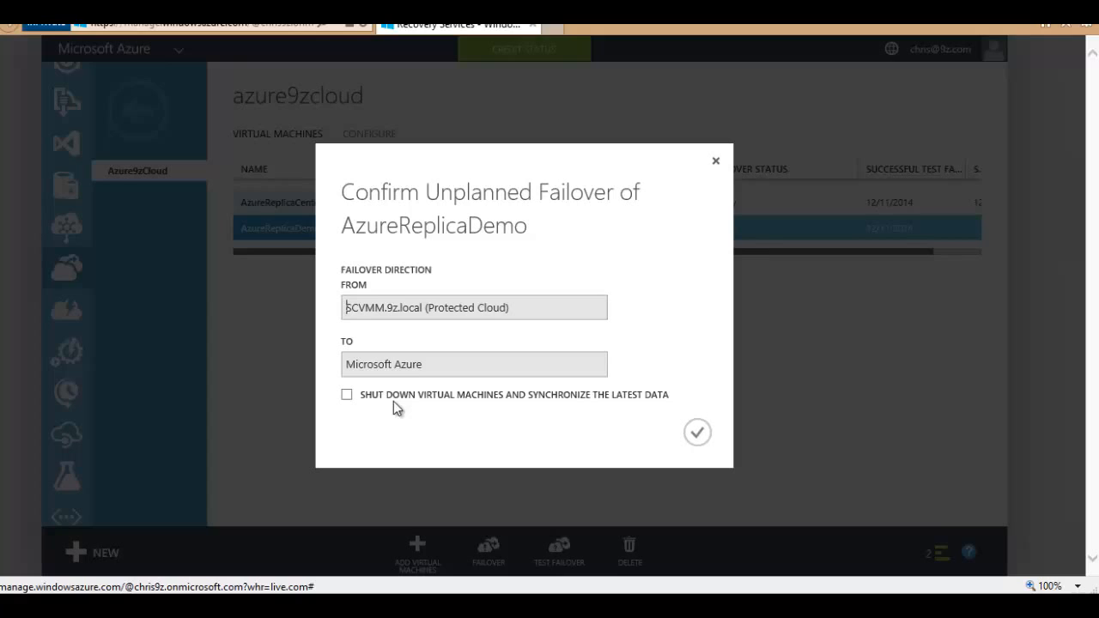
click(347, 396)
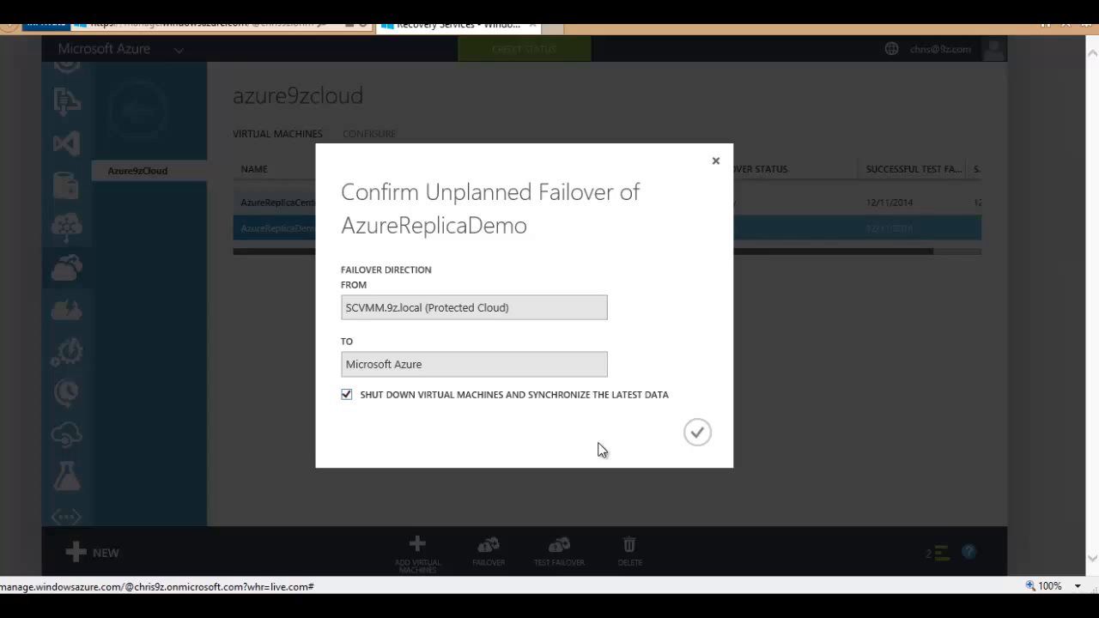
click(696, 436)
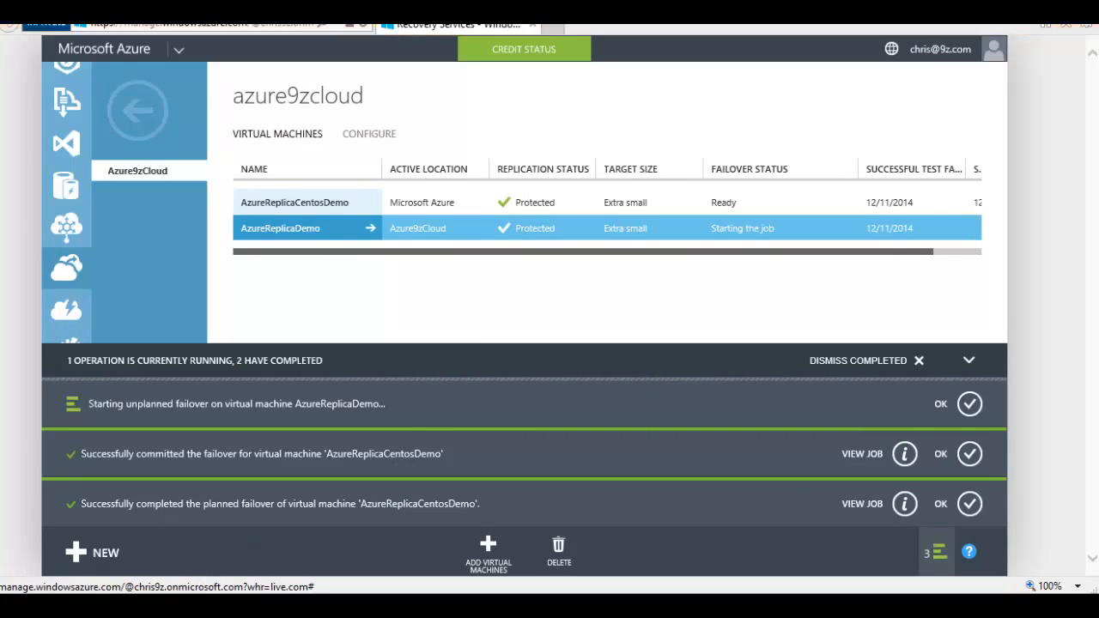
Step: Check AzureReplicaDemo in Hyper-V Manager, then open the unplanned failover job's progress
click(323, 579)
click(358, 183)
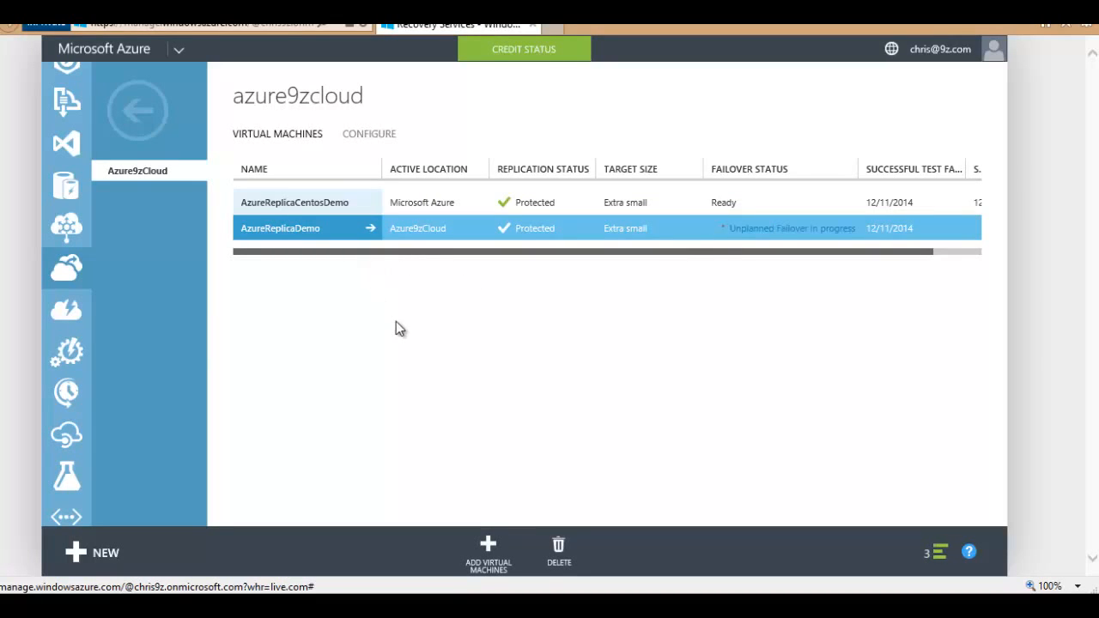
click(790, 228)
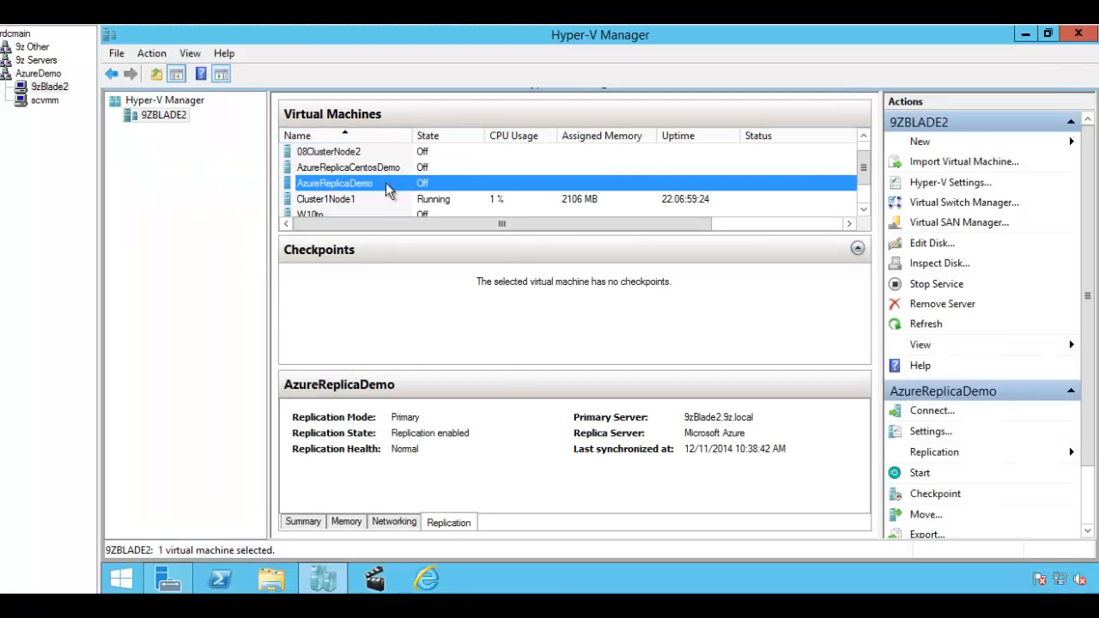
right_click(387, 184)
mouse_move(456, 246)
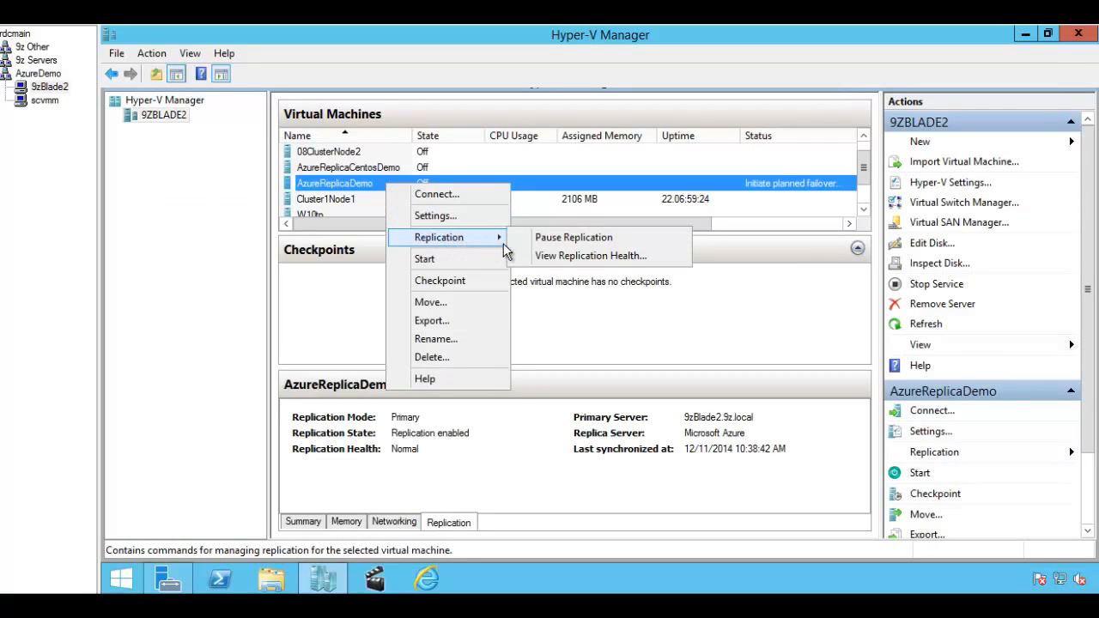
click(430, 215)
scroll(459, 343, down, 2)
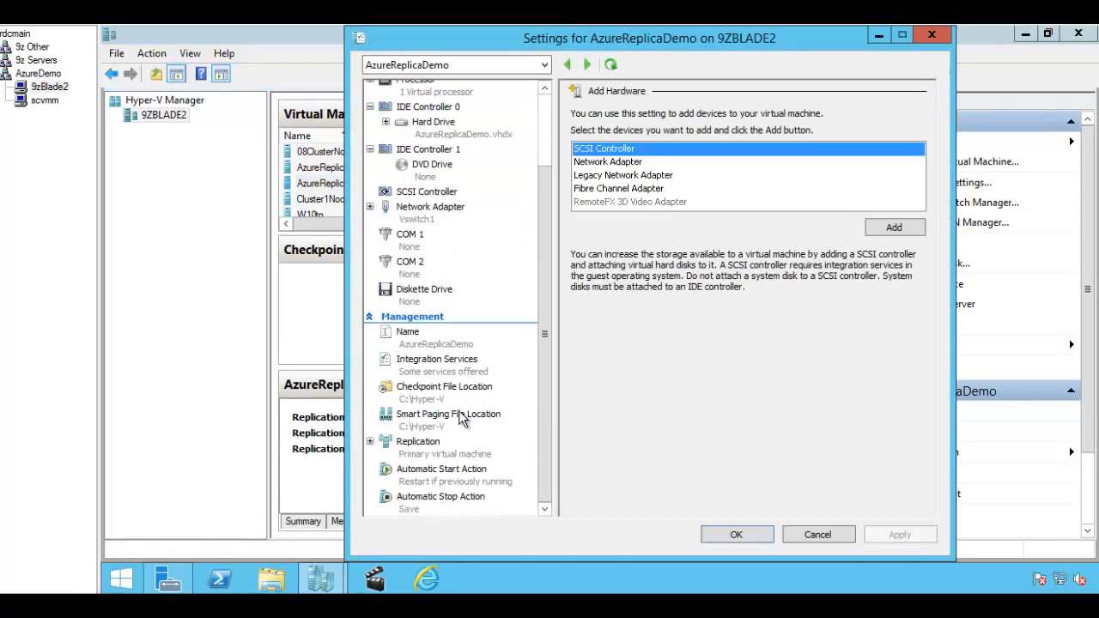
click(428, 448)
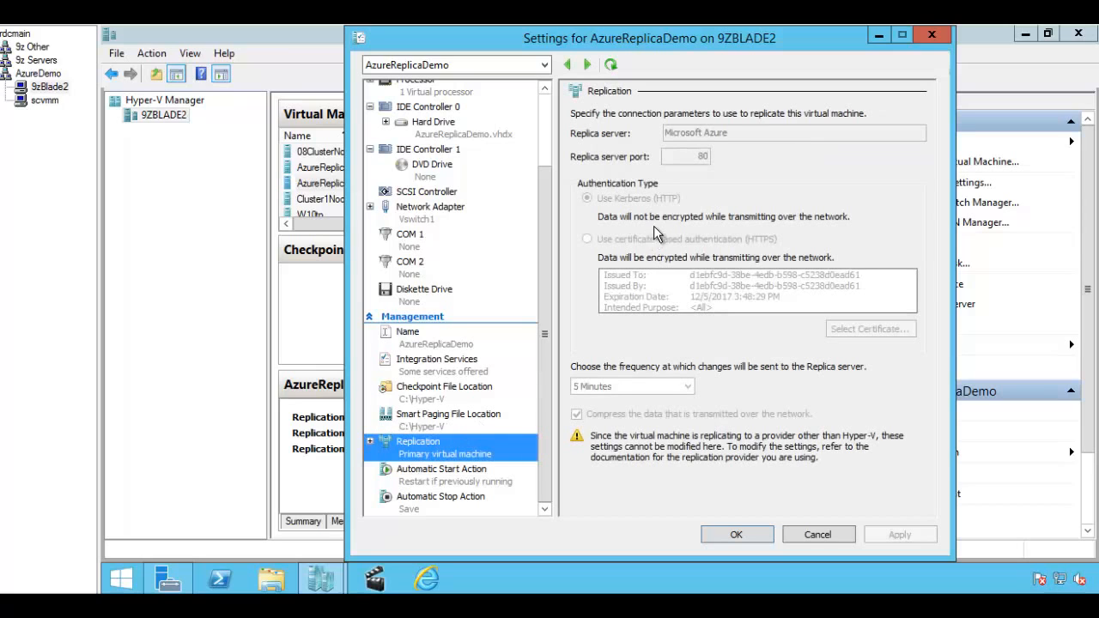
click(371, 442)
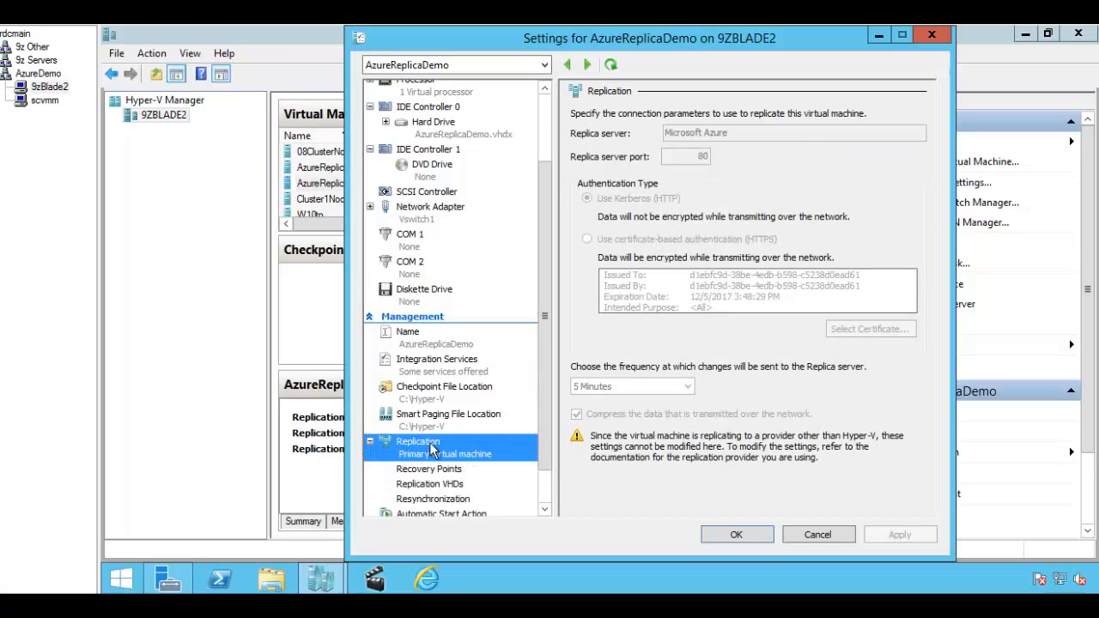
scroll(432, 451, down, 1)
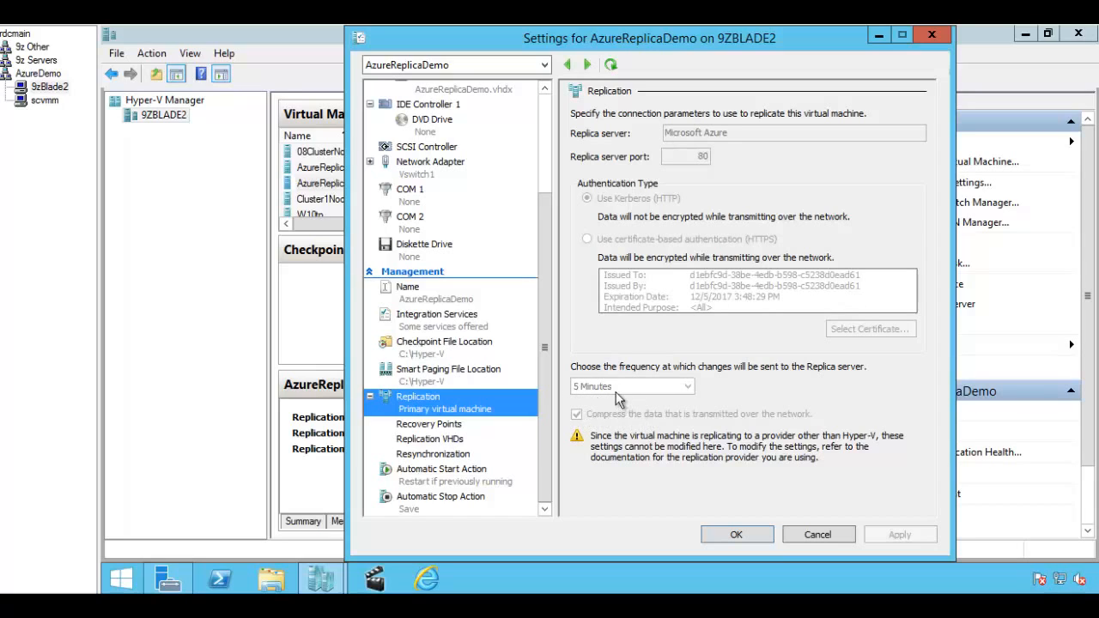
click(817, 536)
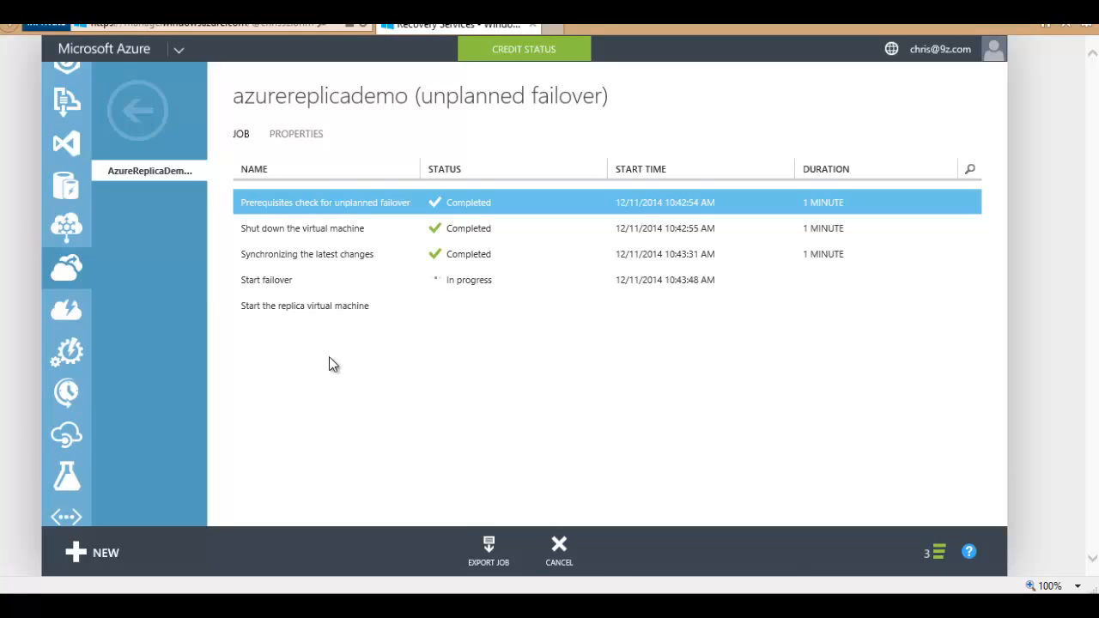
Step: Return to Azure9zCloud's VM list, check both VMs, and compare with Hyper-V Manager
click(139, 110)
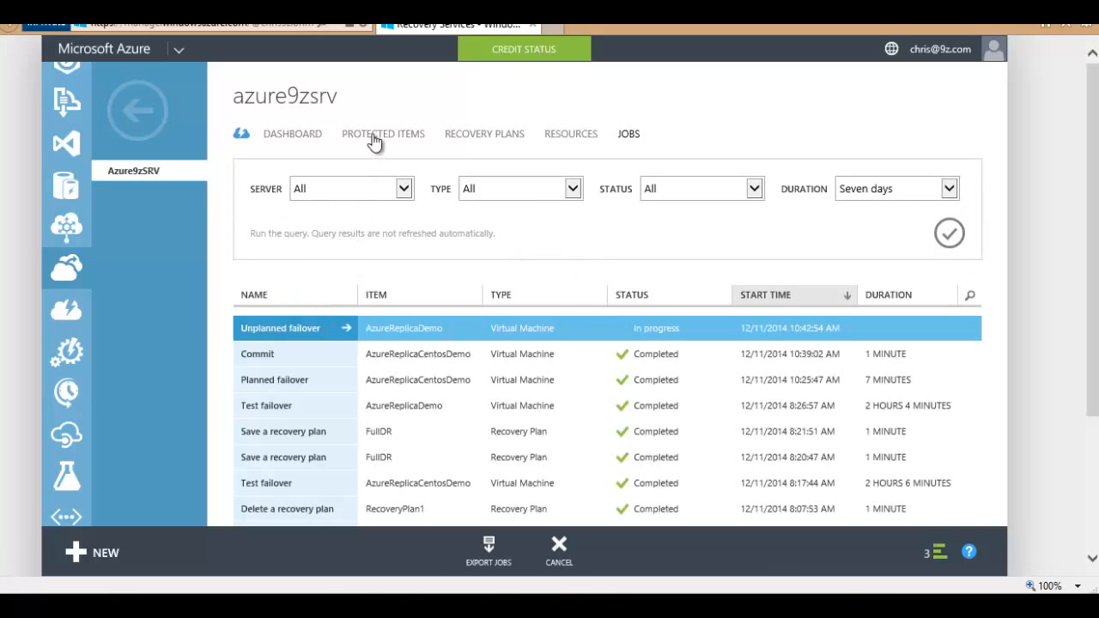
click(374, 135)
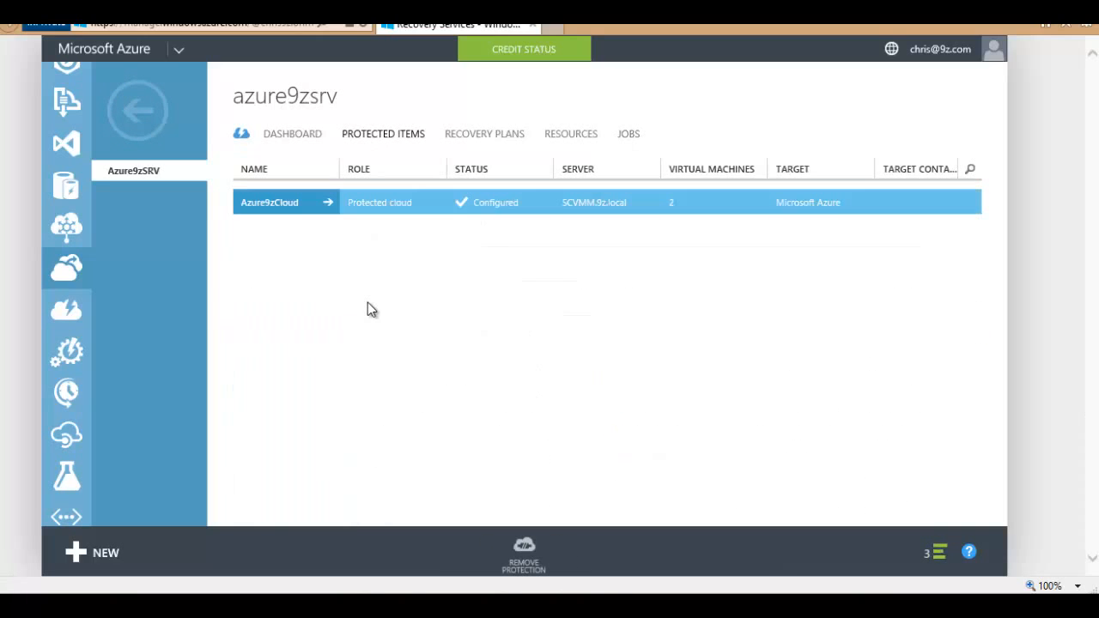
click(292, 211)
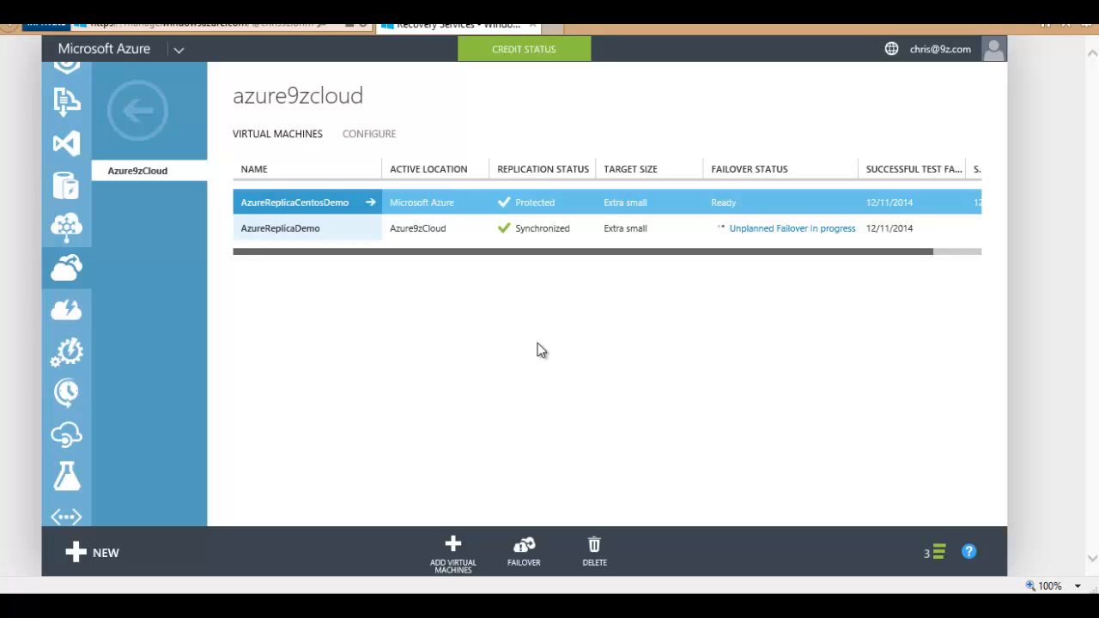
click(455, 230)
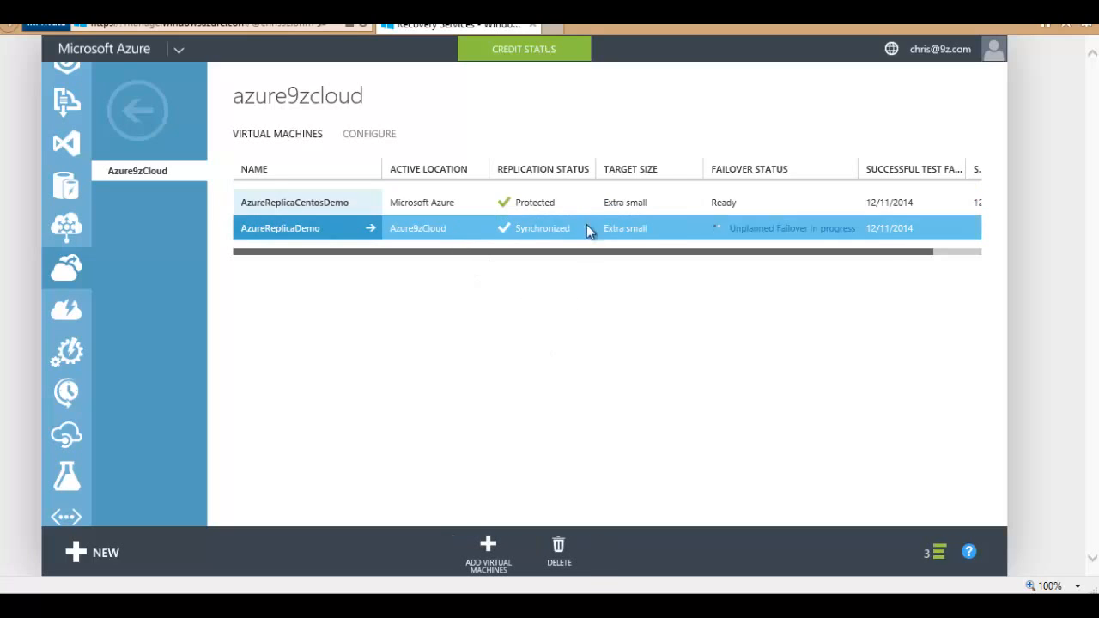
click(558, 201)
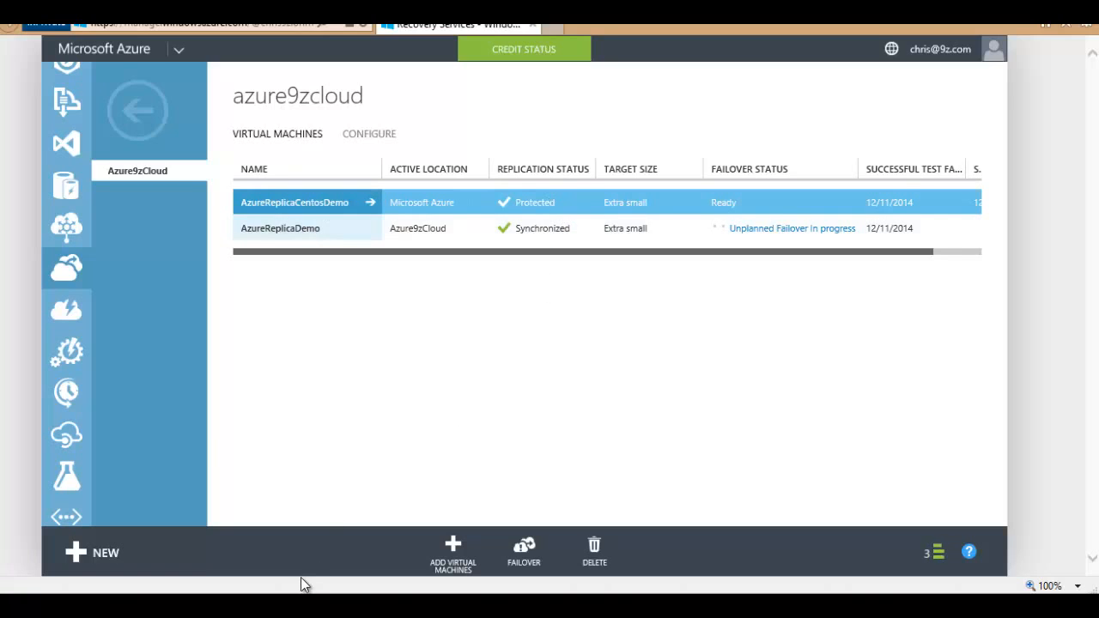
click(300, 606)
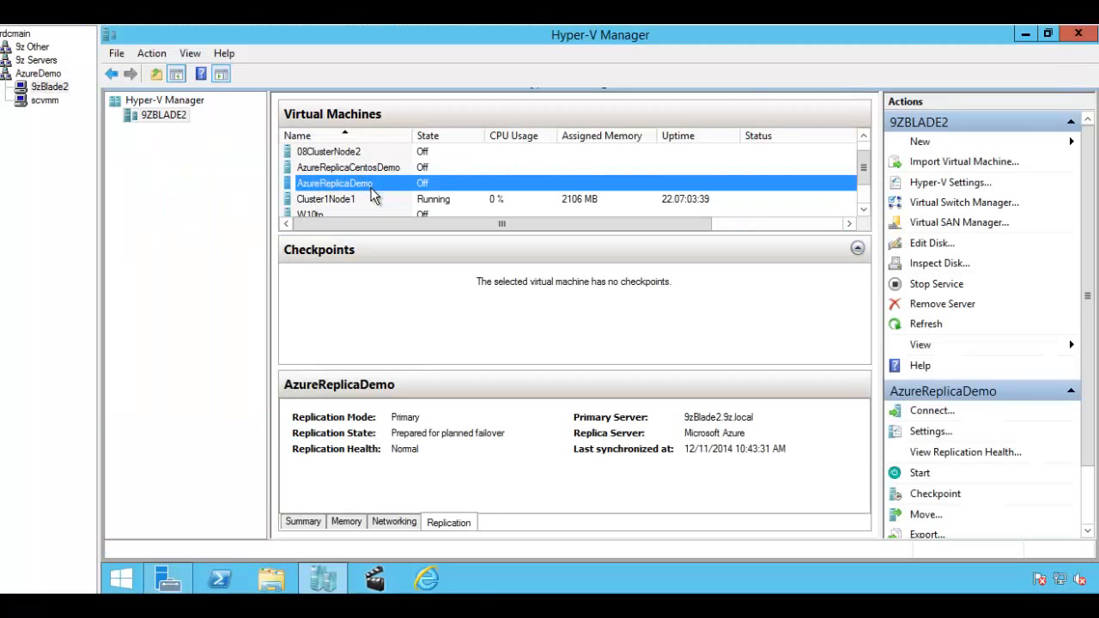
Step: Start a planned failover of AzureReplicaCentosDemo in the Azure portal
click(171, 606)
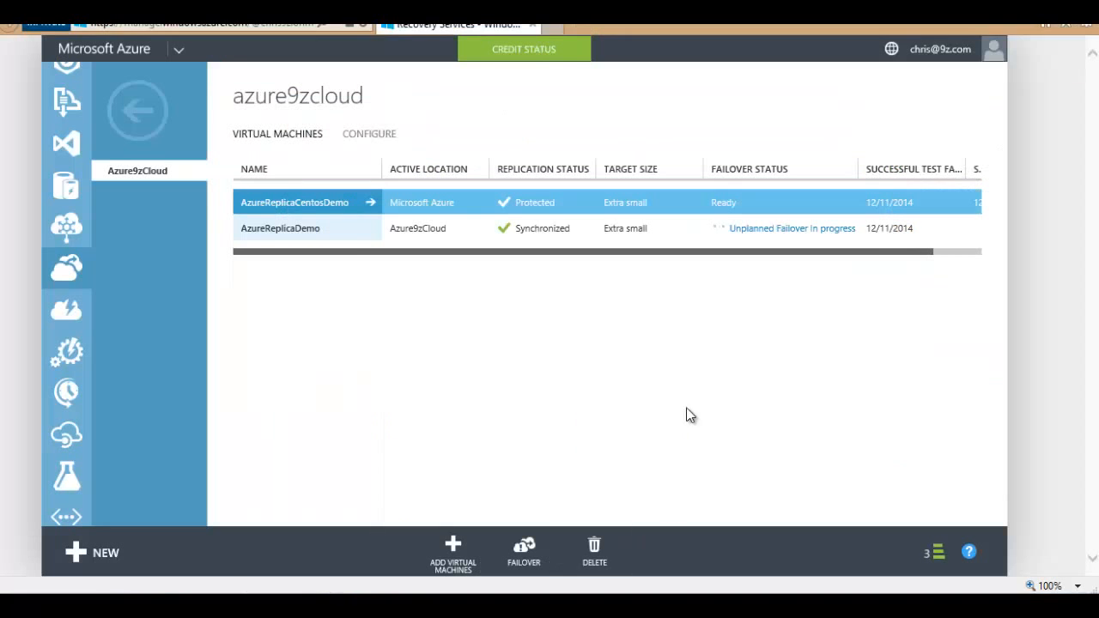
click(528, 550)
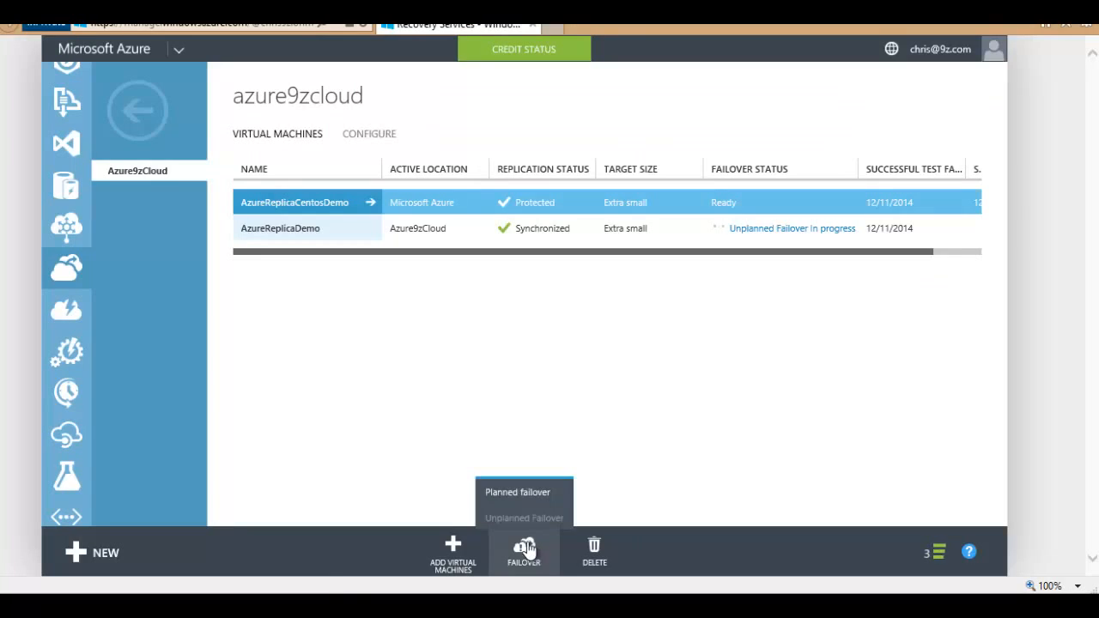
click(526, 497)
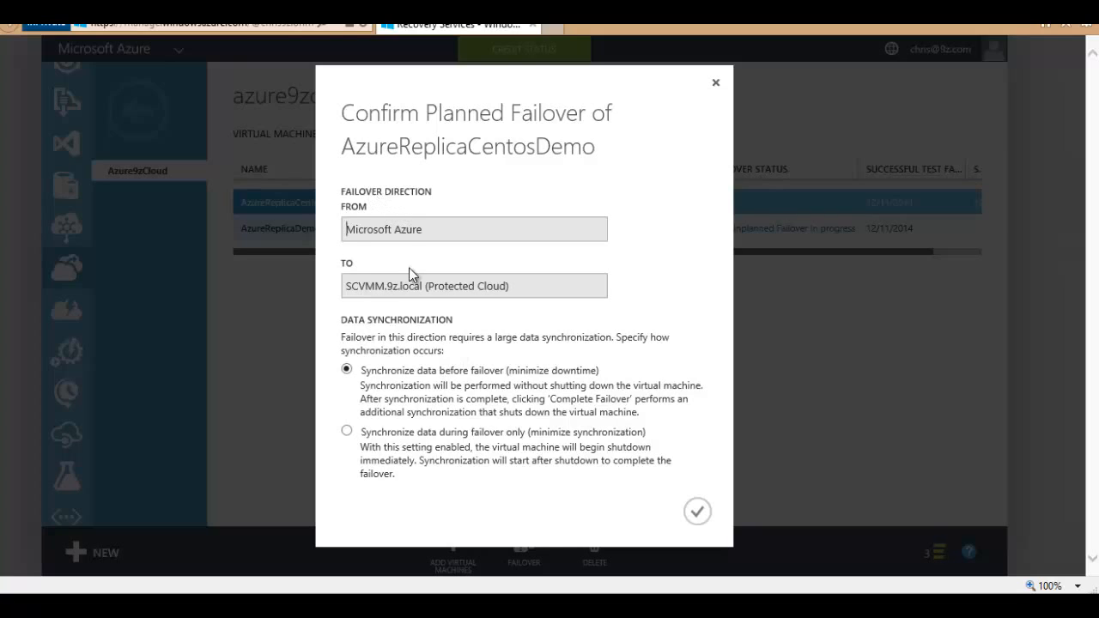
Step: Review the SCVMM.9z.local destination and keep 'Synchronize data before failover' selected
drag(345, 286, 509, 300)
click(515, 294)
drag(364, 369, 613, 373)
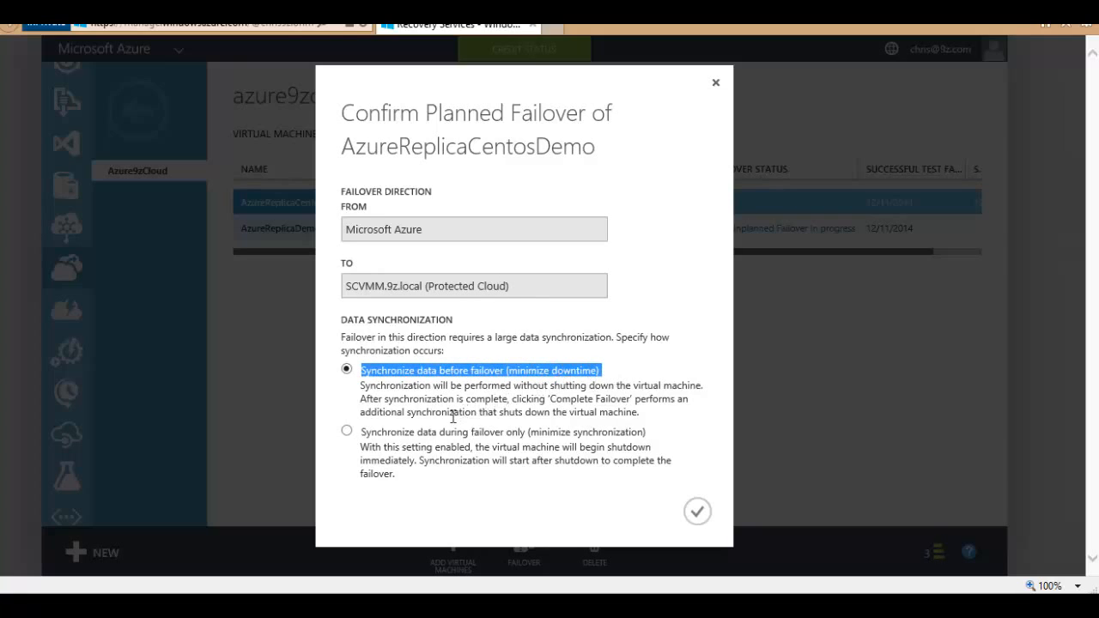
drag(362, 434, 640, 438)
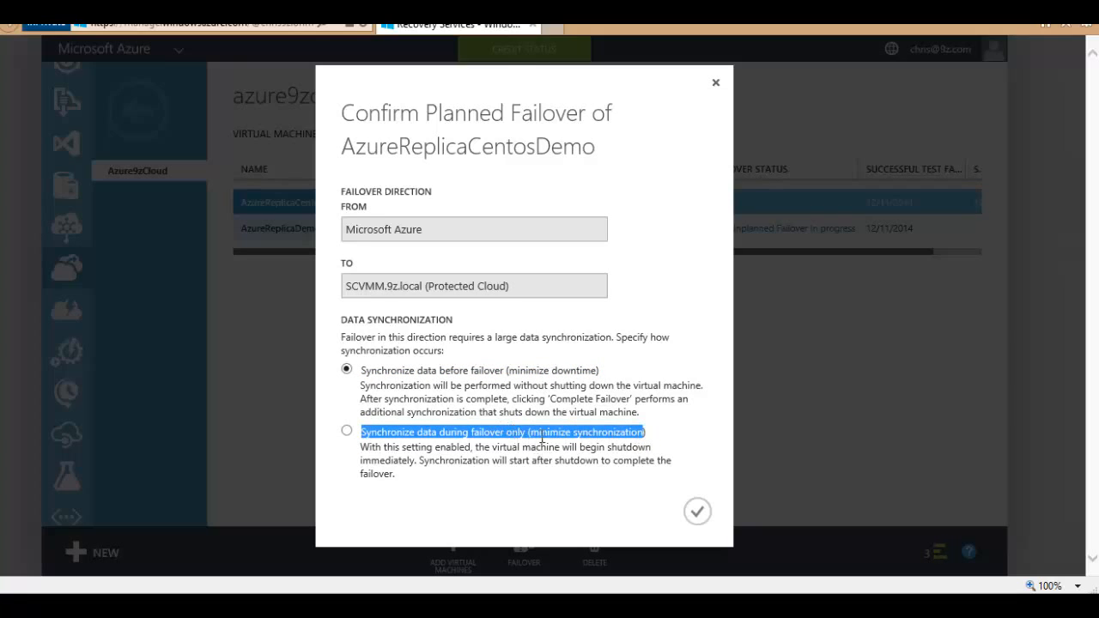
drag(520, 432, 657, 444)
click(533, 371)
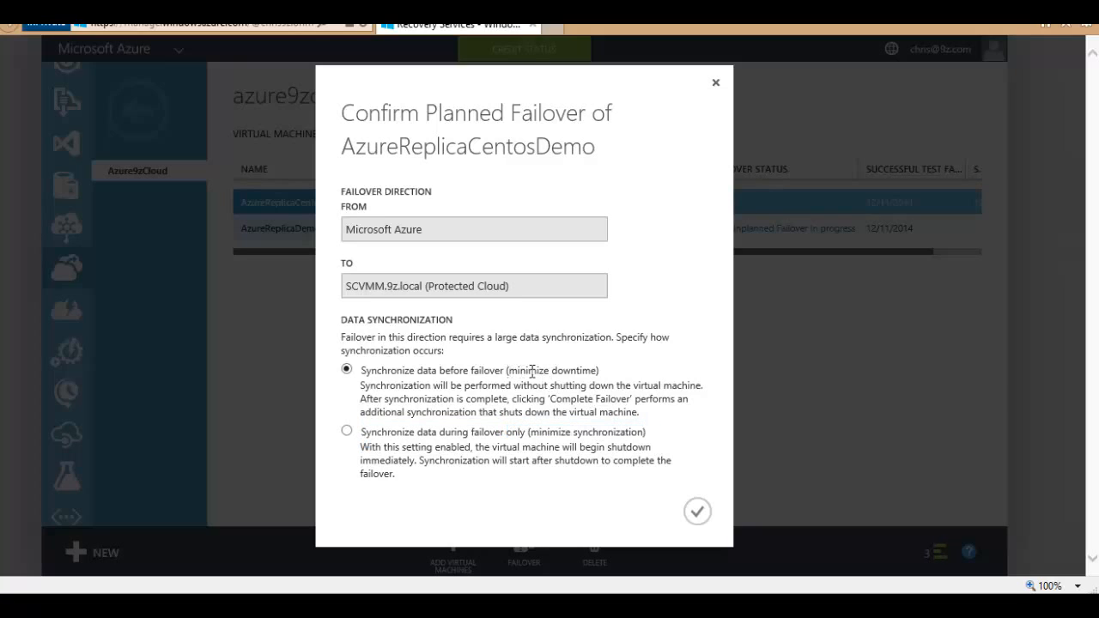
drag(532, 371, 606, 385)
drag(510, 369, 572, 375)
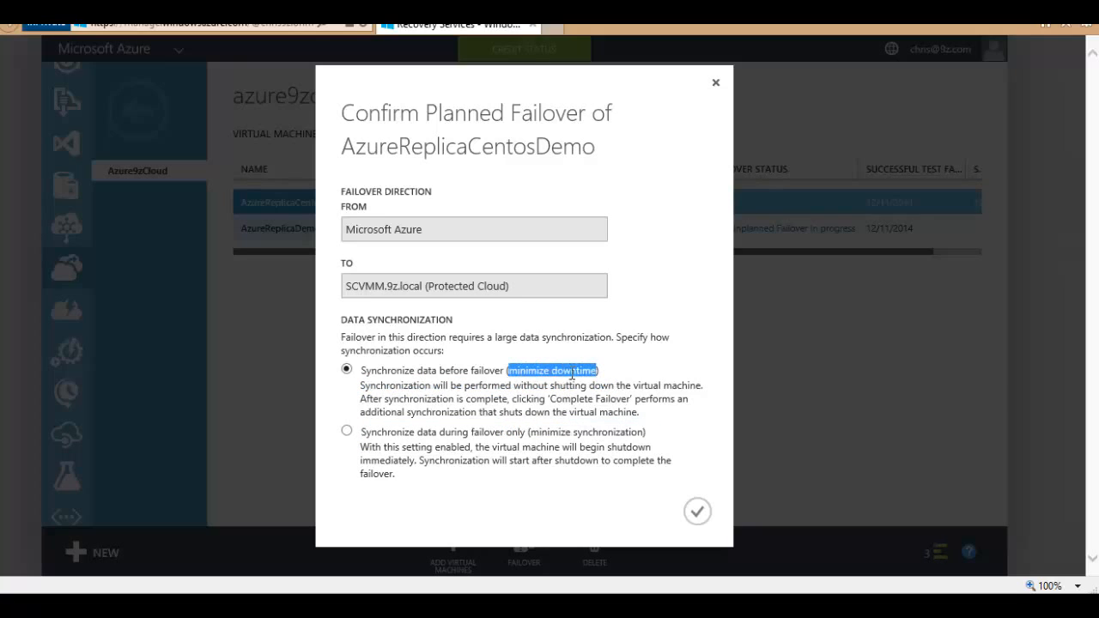
drag(530, 432, 645, 433)
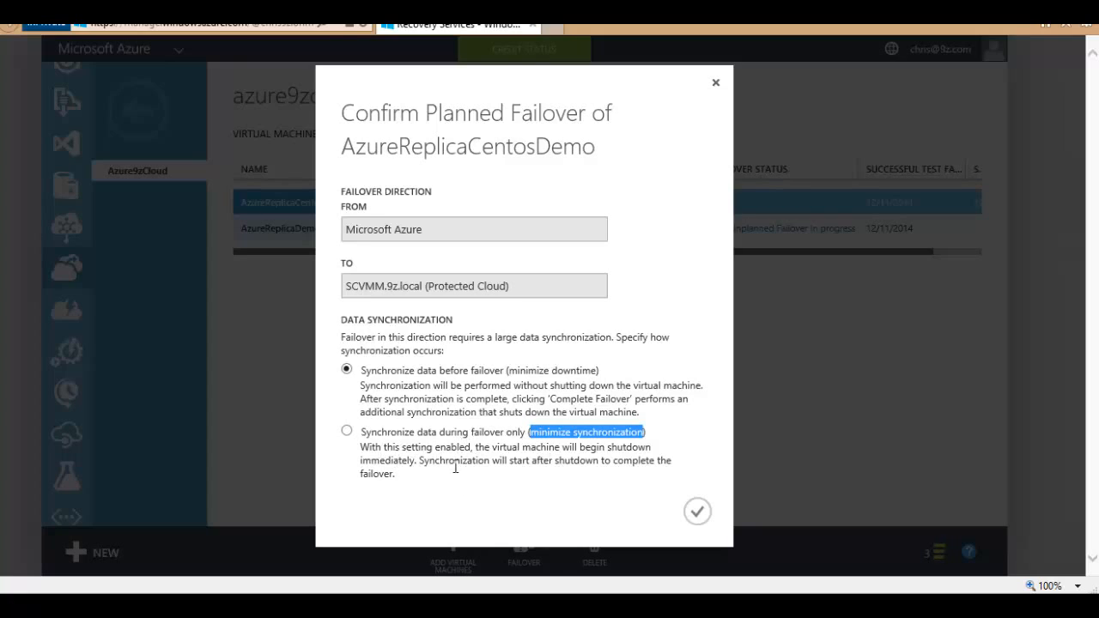
click(380, 370)
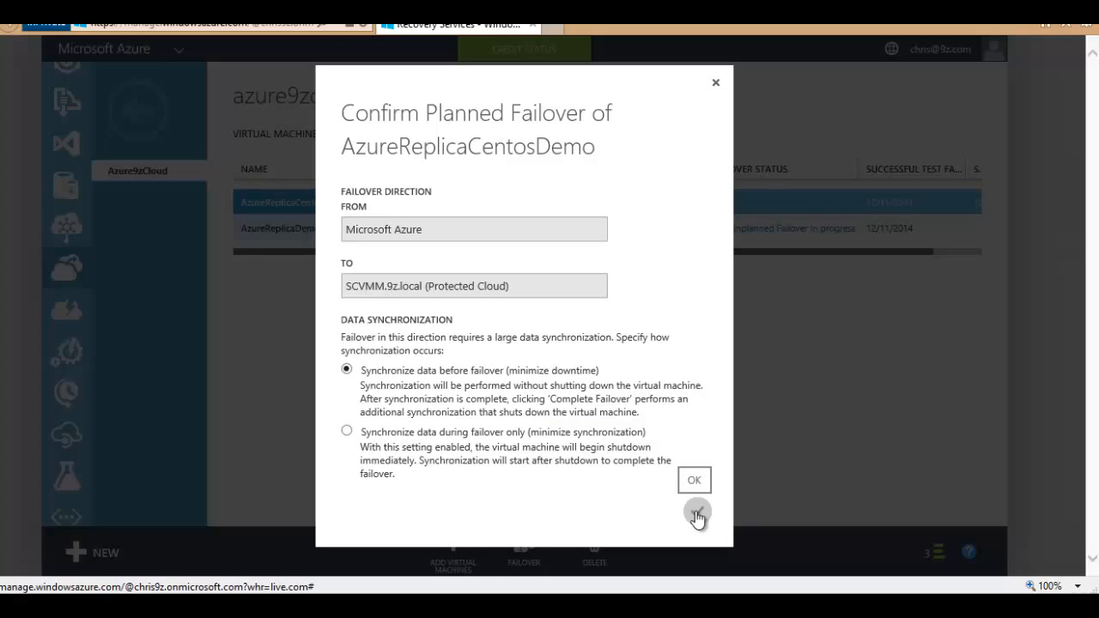
Step: Confirm the planned failover back on-premises and clear finished operations
click(696, 514)
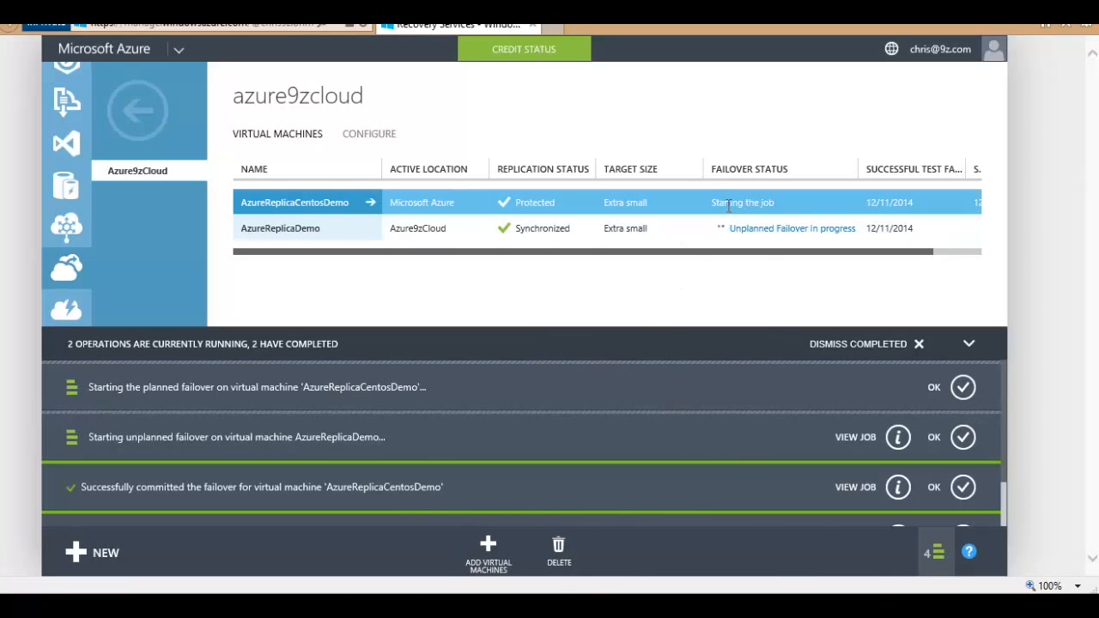
click(859, 345)
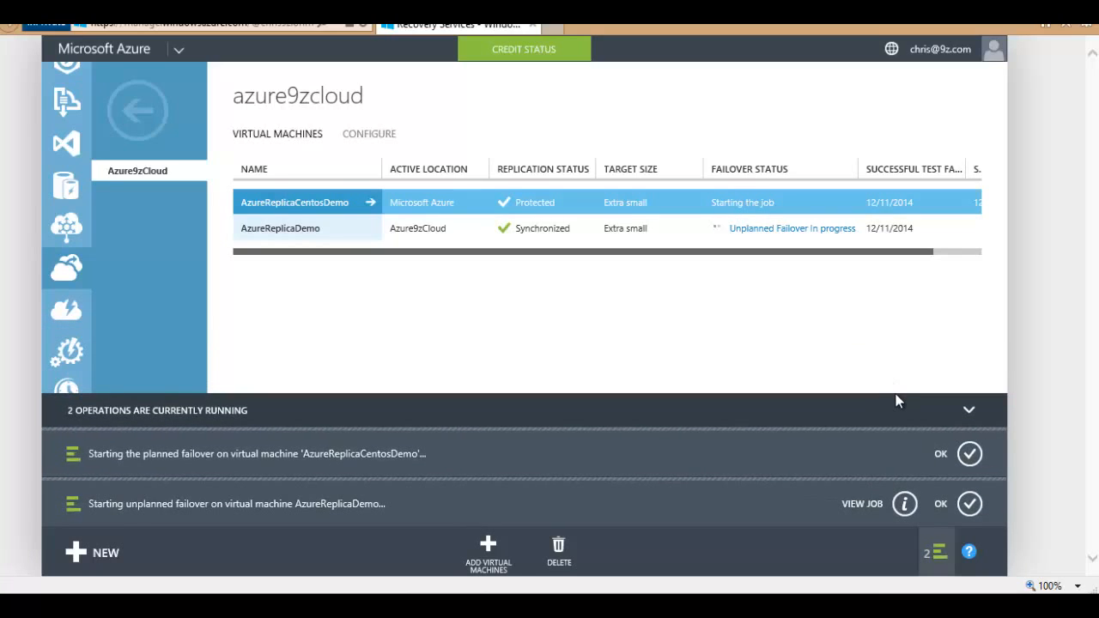
click(963, 411)
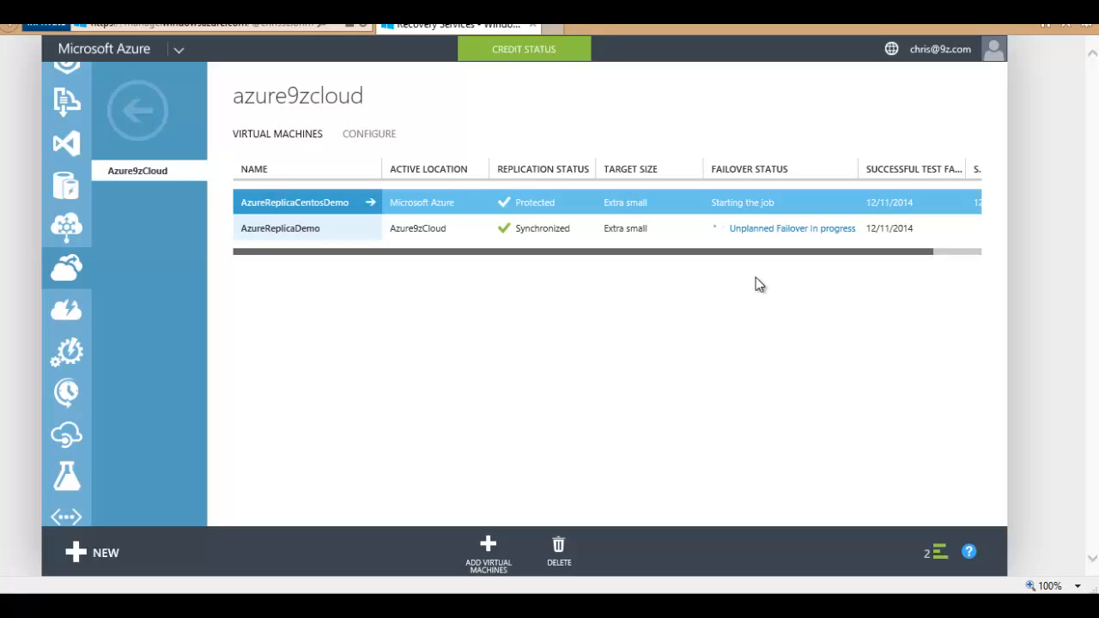
Step: Inspect the Start failover step of AzureReplicaDemo's unplanned failover job
click(757, 229)
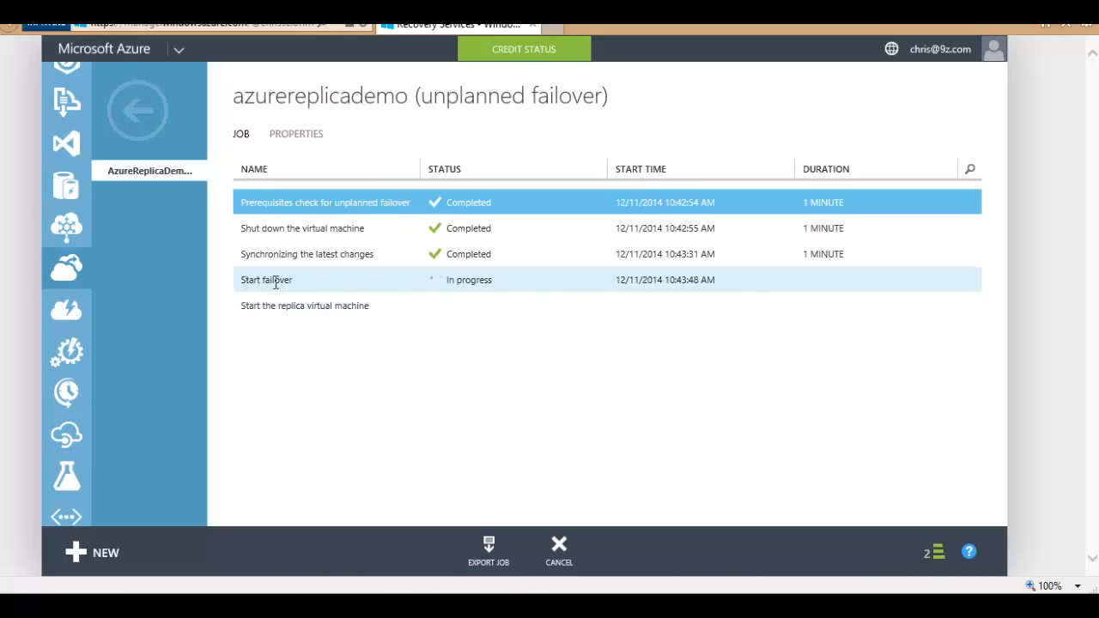
click(275, 283)
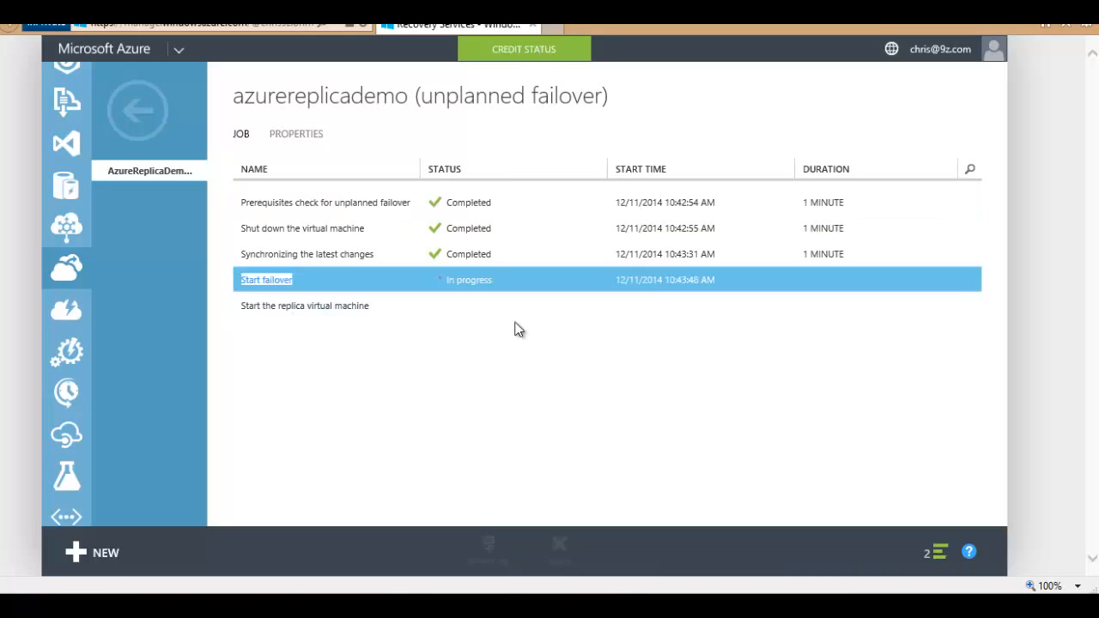
click(135, 103)
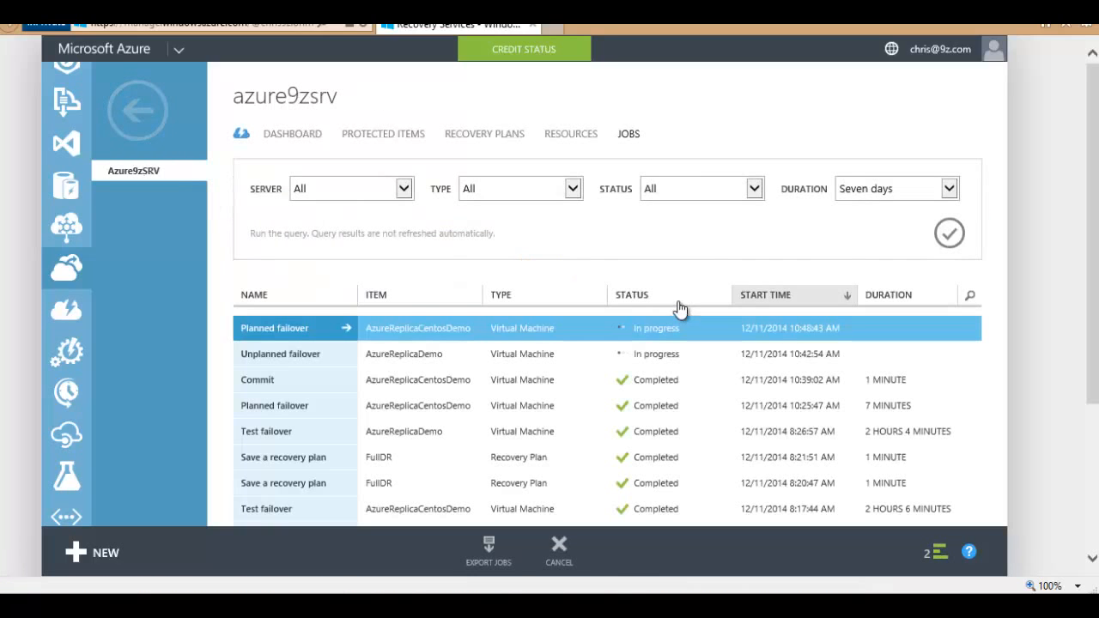
Step: Navigate to Azure9zCloud and open AzureReplicaCentosDemo's planned failover job
click(138, 110)
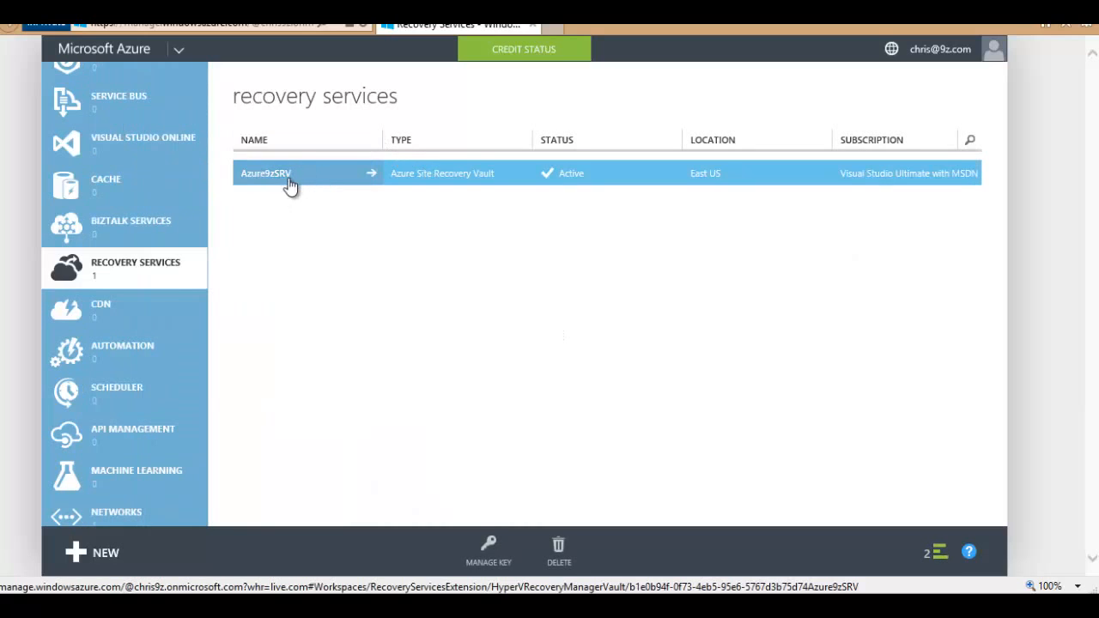
click(288, 184)
click(362, 136)
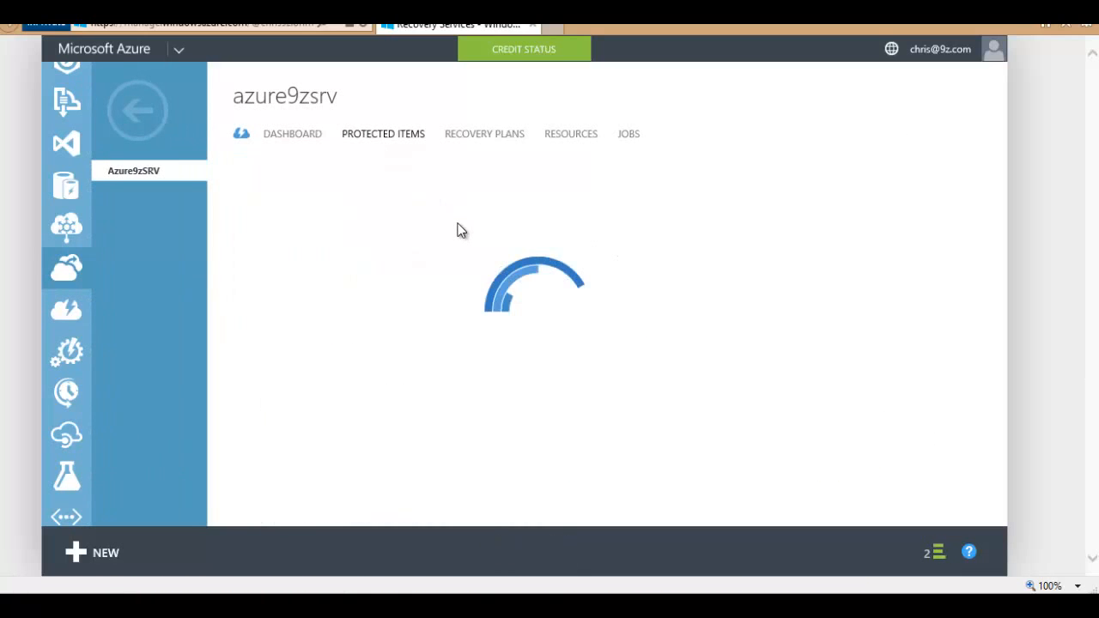
click(281, 203)
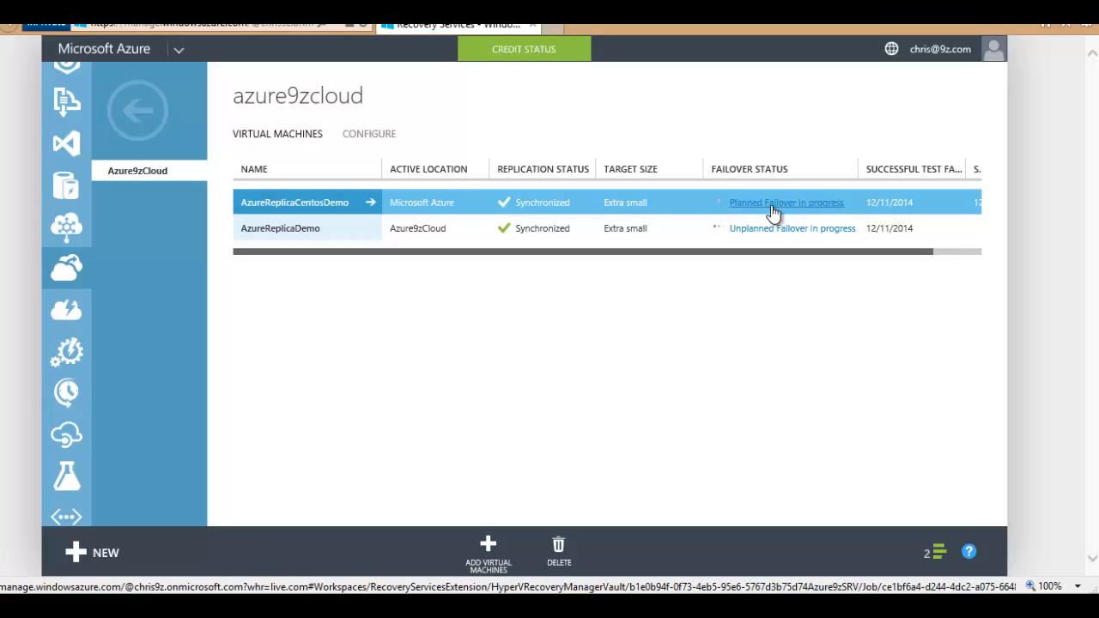
click(772, 206)
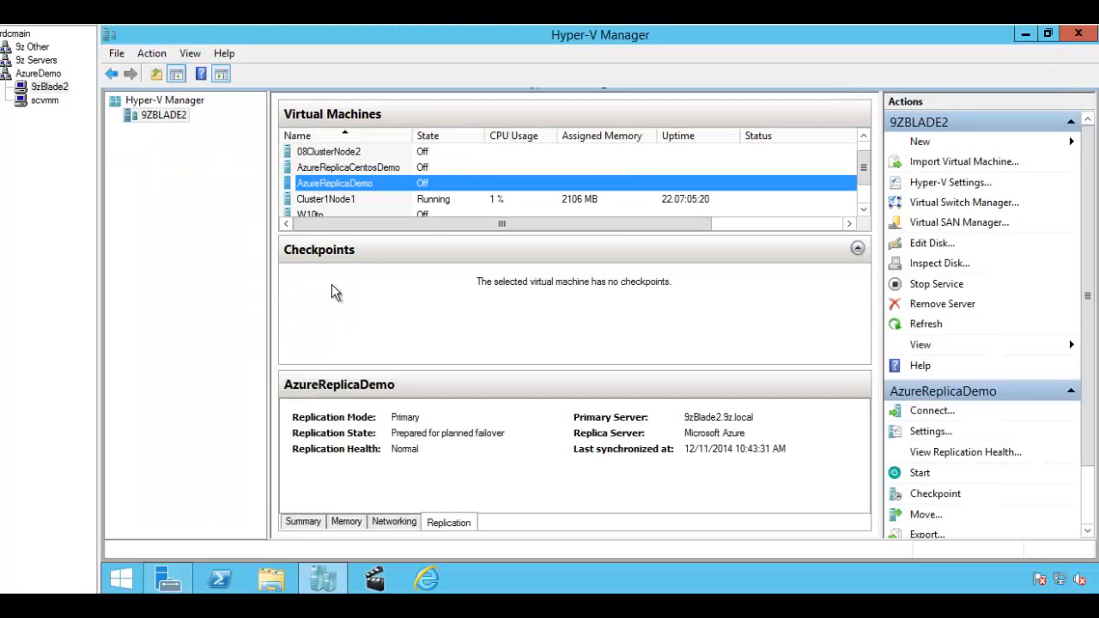
Step: Select AzureReplicaCentosDemo in Hyper-V Manager to show its Replication details
click(357, 169)
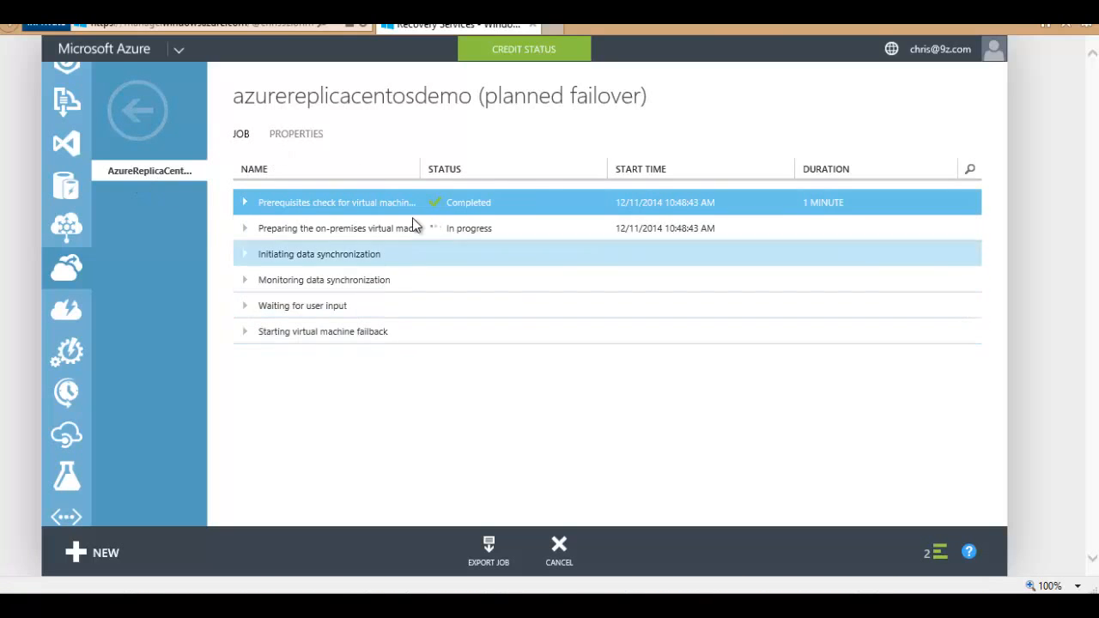
Step: Commit AzureReplicaDemo's failover from Protected Items > Azure9zCloud and confirm with Yes
click(137, 110)
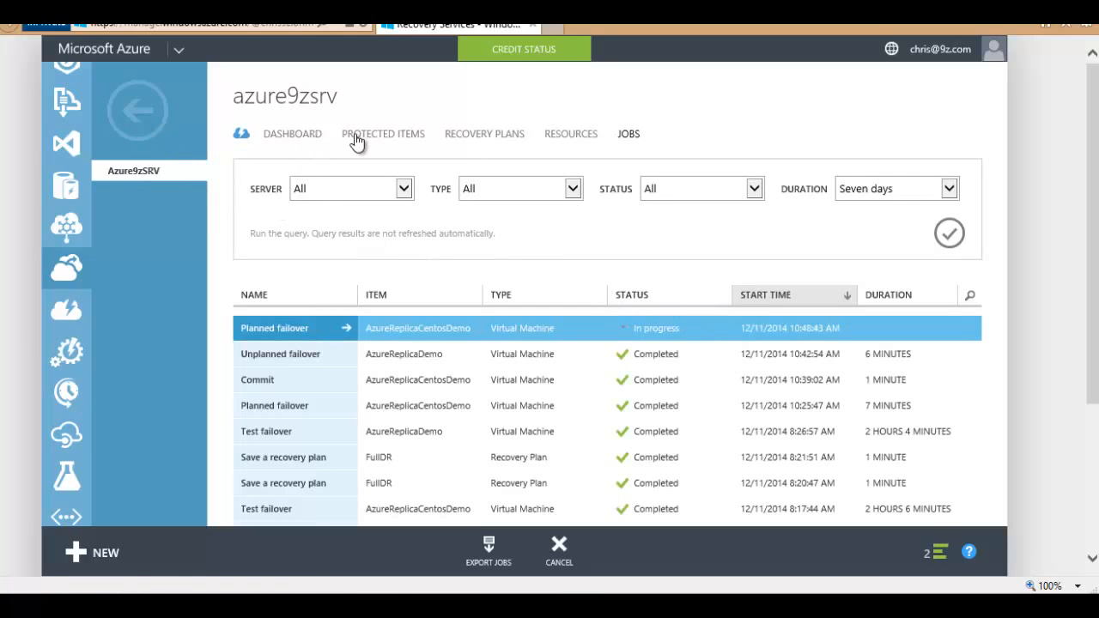
click(354, 136)
click(293, 215)
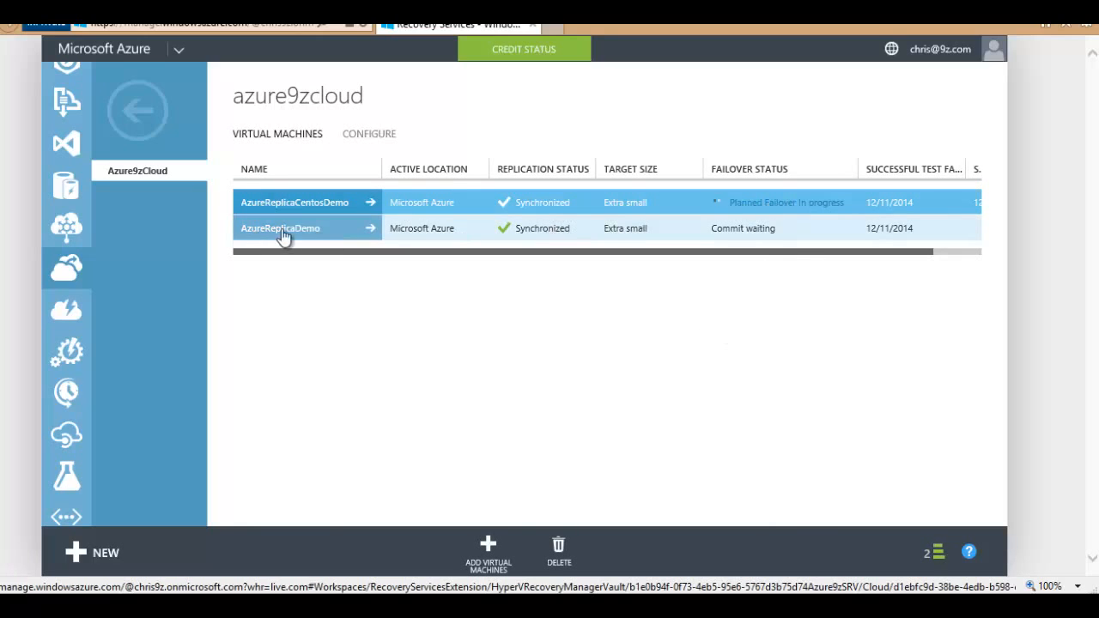
click(552, 228)
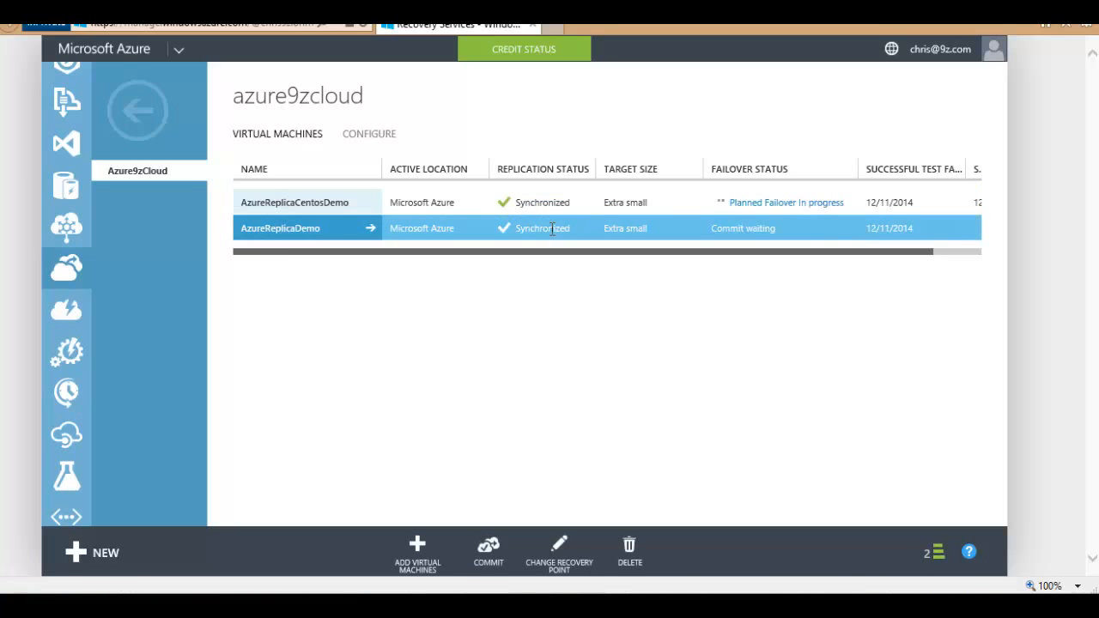
click(496, 542)
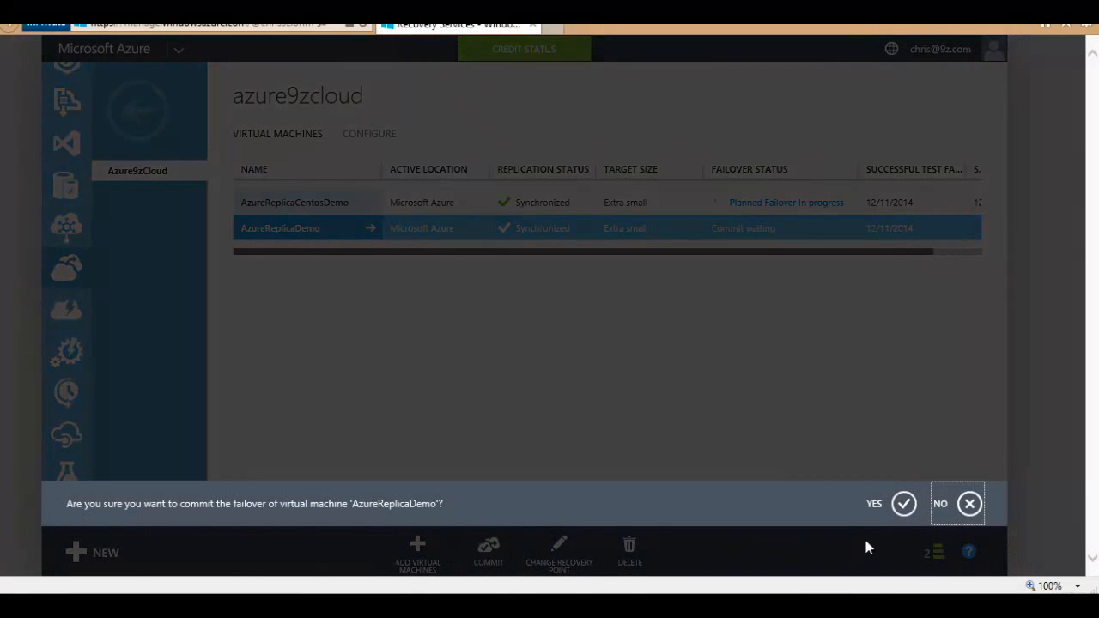
click(901, 508)
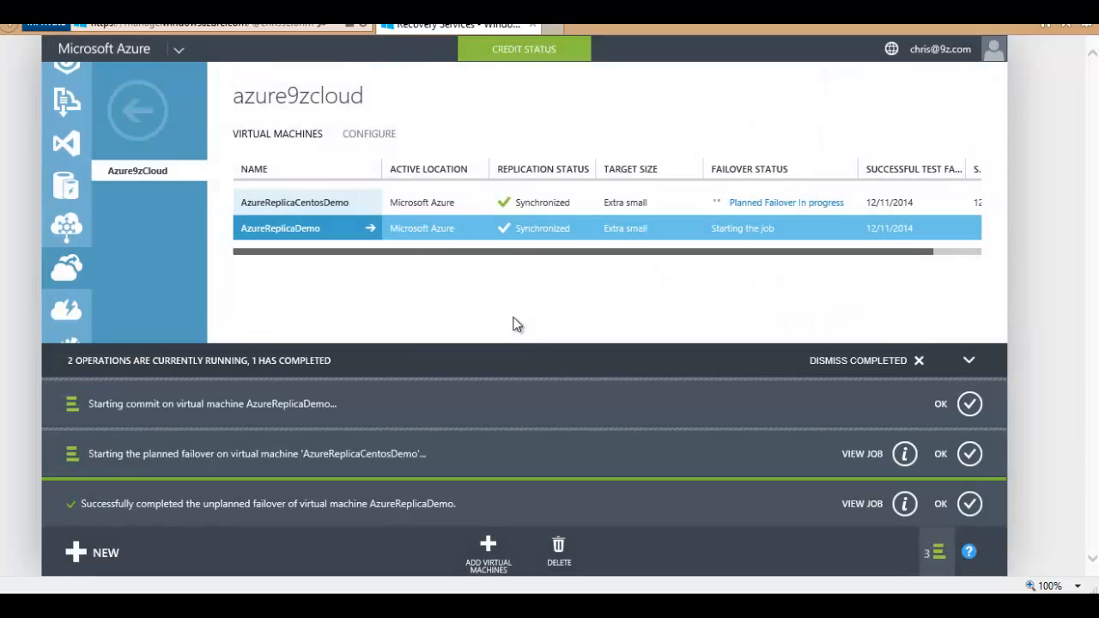
click(584, 270)
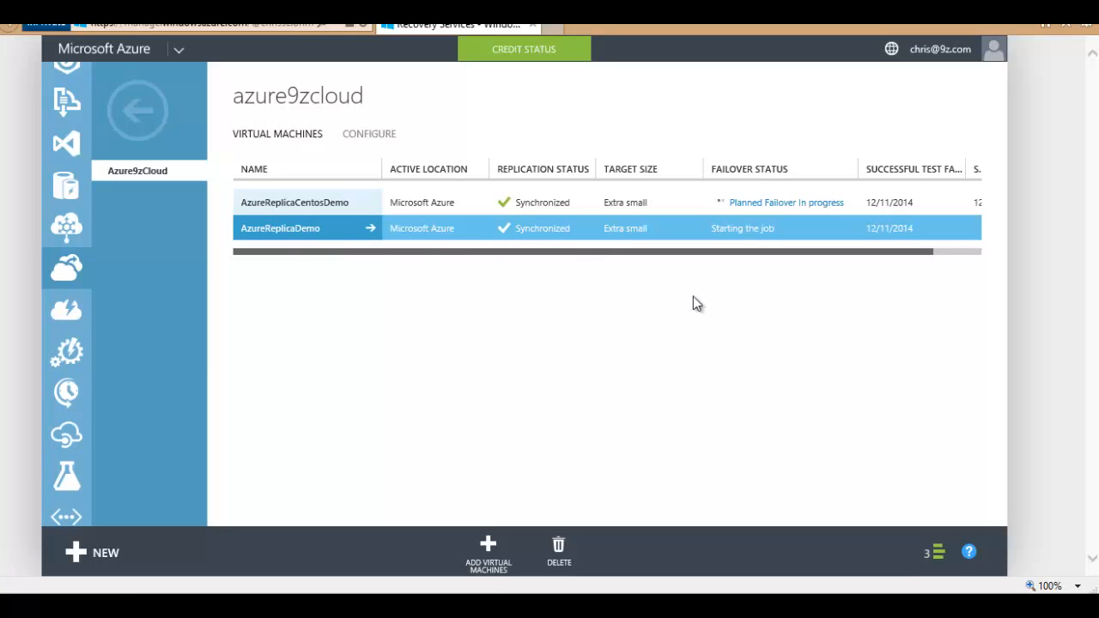
Step: Open AzureReplicaCentosDemo's planned failover job and review its data synchronization and waiting-for-input steps
click(459, 206)
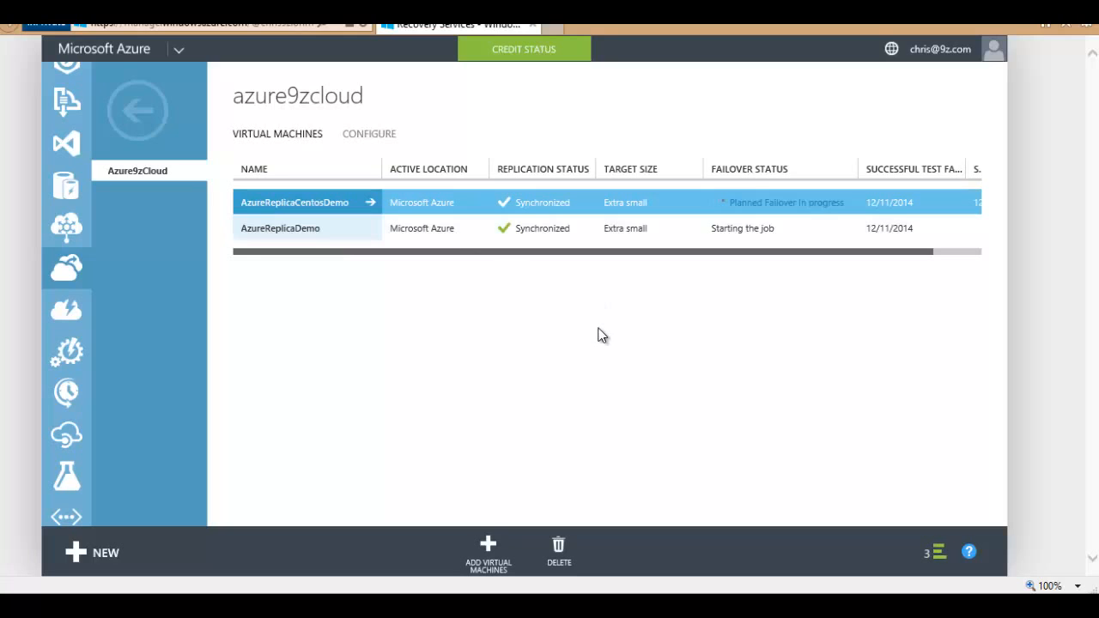
click(748, 204)
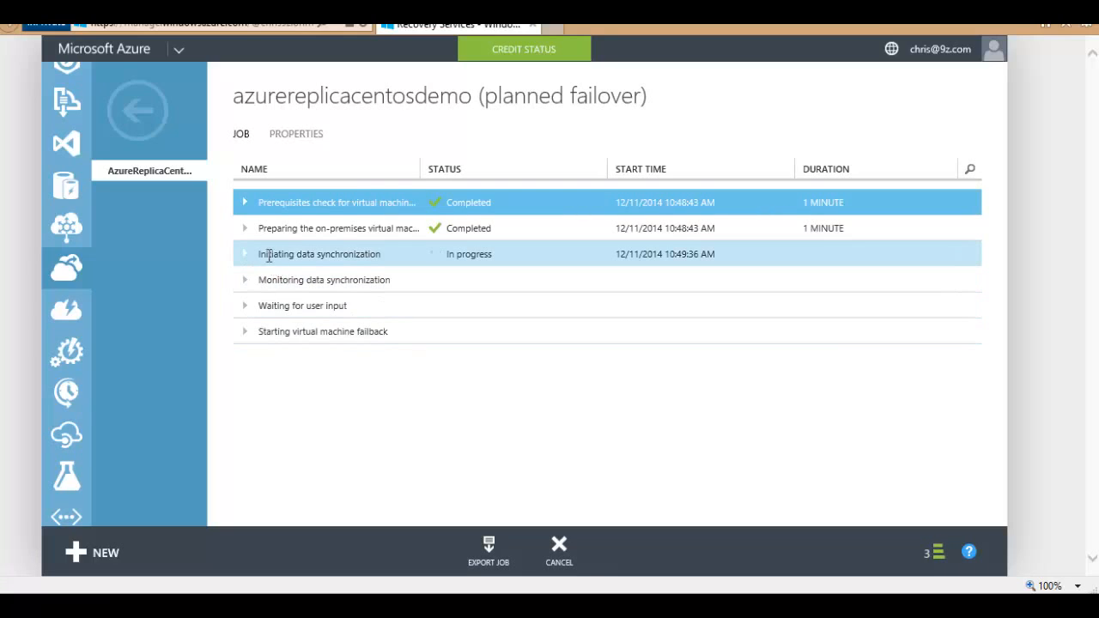
drag(260, 254, 363, 262)
click(489, 408)
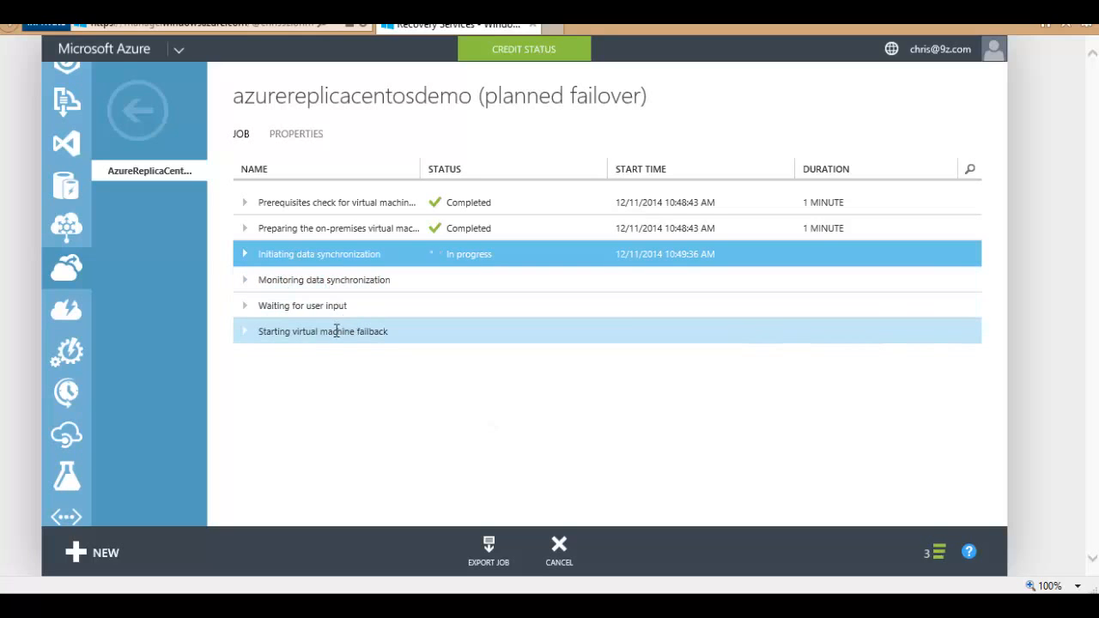
drag(274, 306, 344, 309)
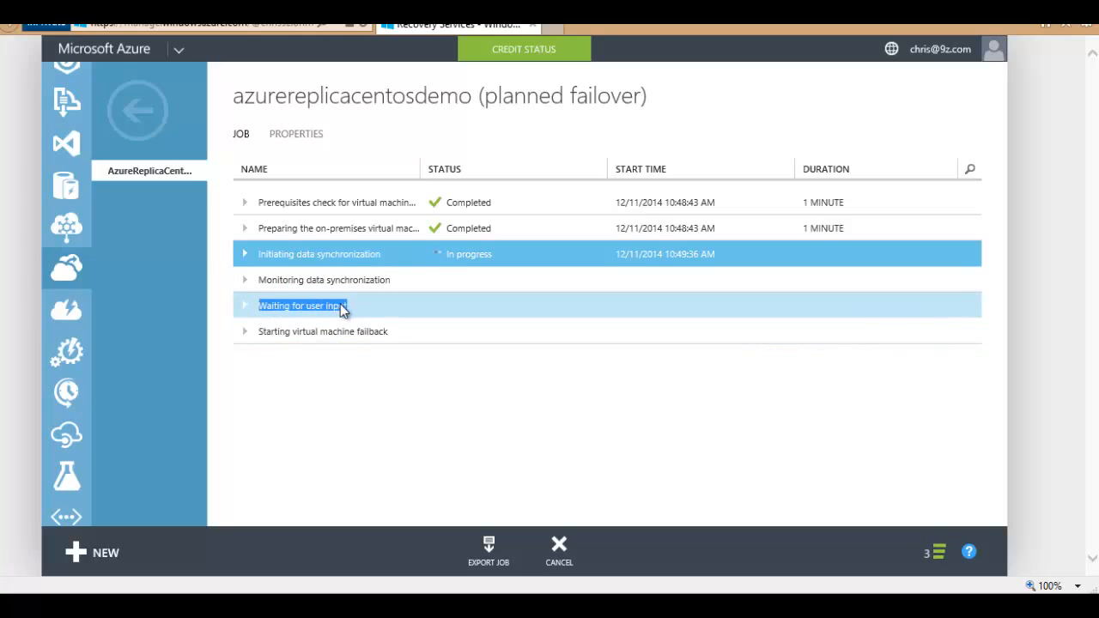
click(437, 383)
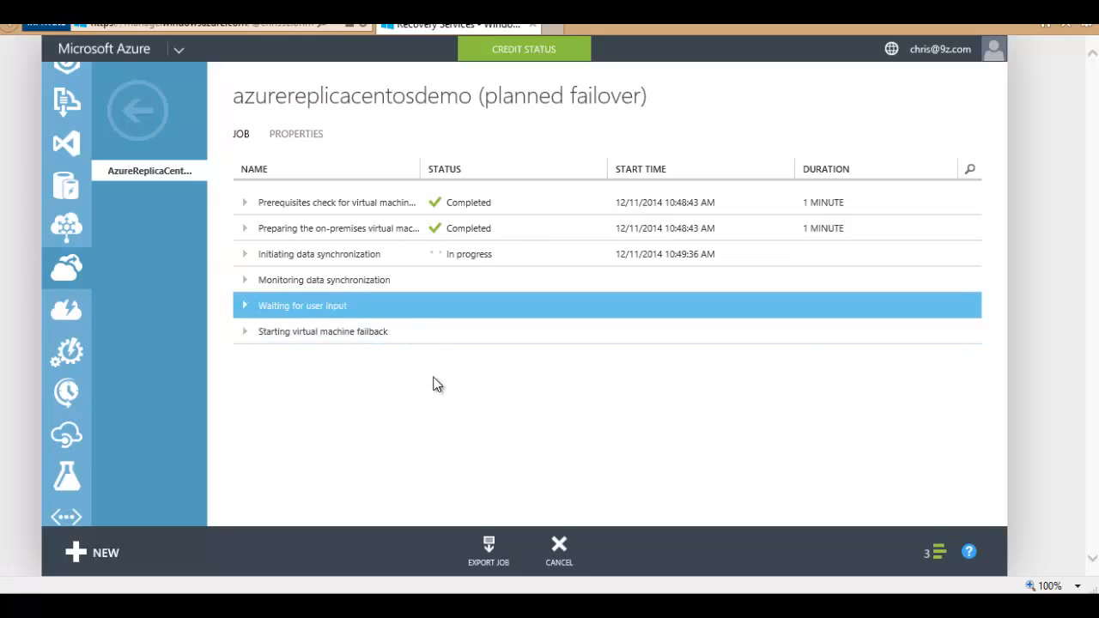
Step: Return to Protected Items > Azure9zCloud and select AzureReplicaDemo, now Protected and active in Azure
click(135, 114)
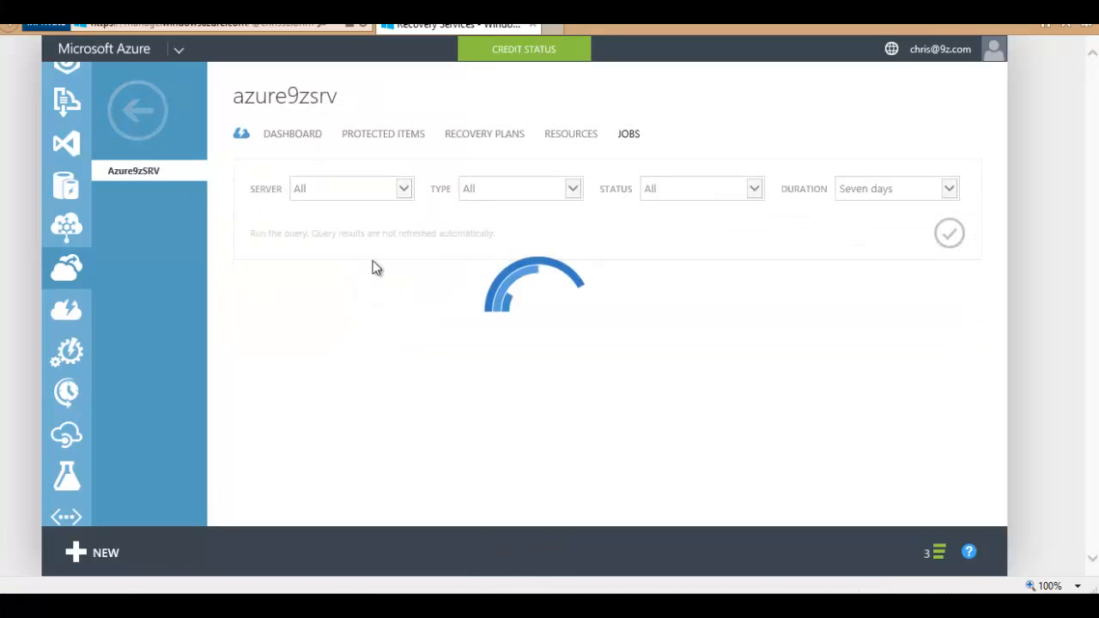
click(379, 138)
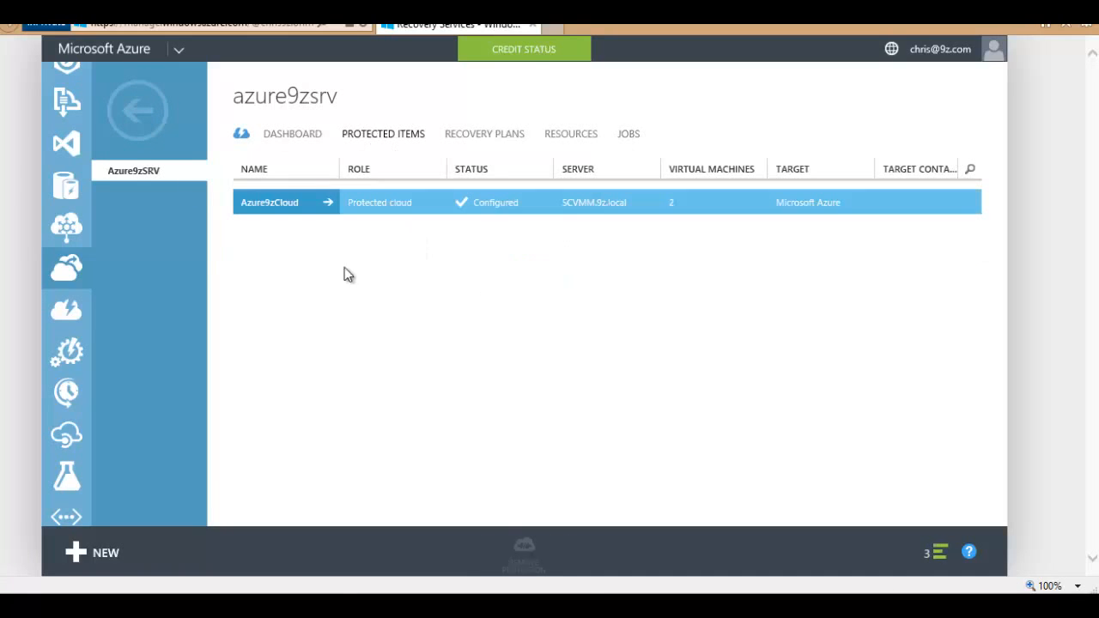
click(273, 206)
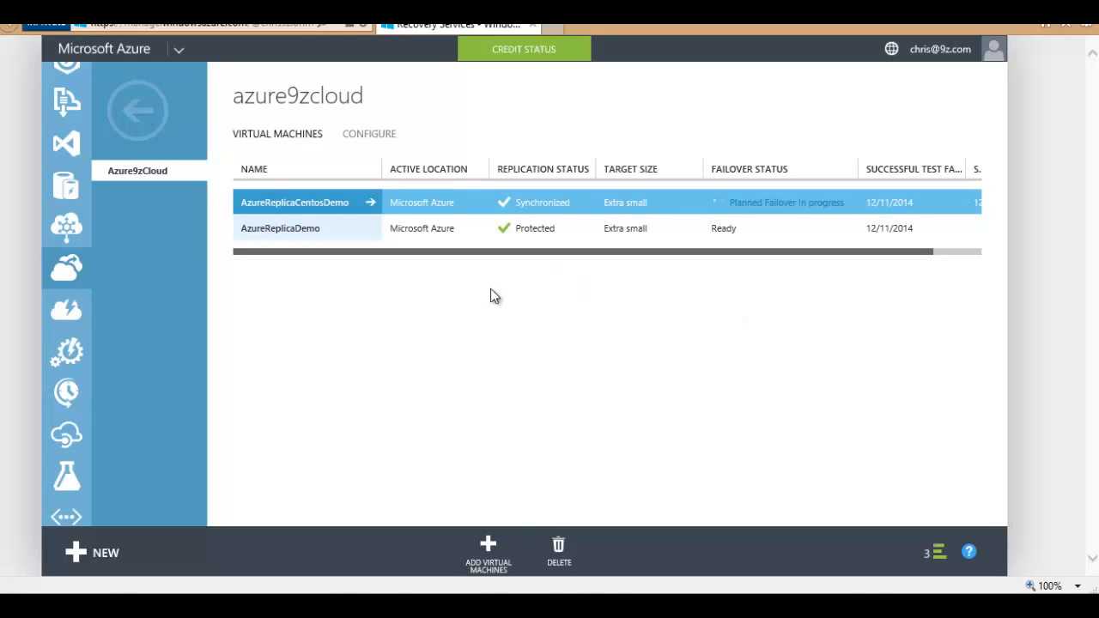
click(286, 230)
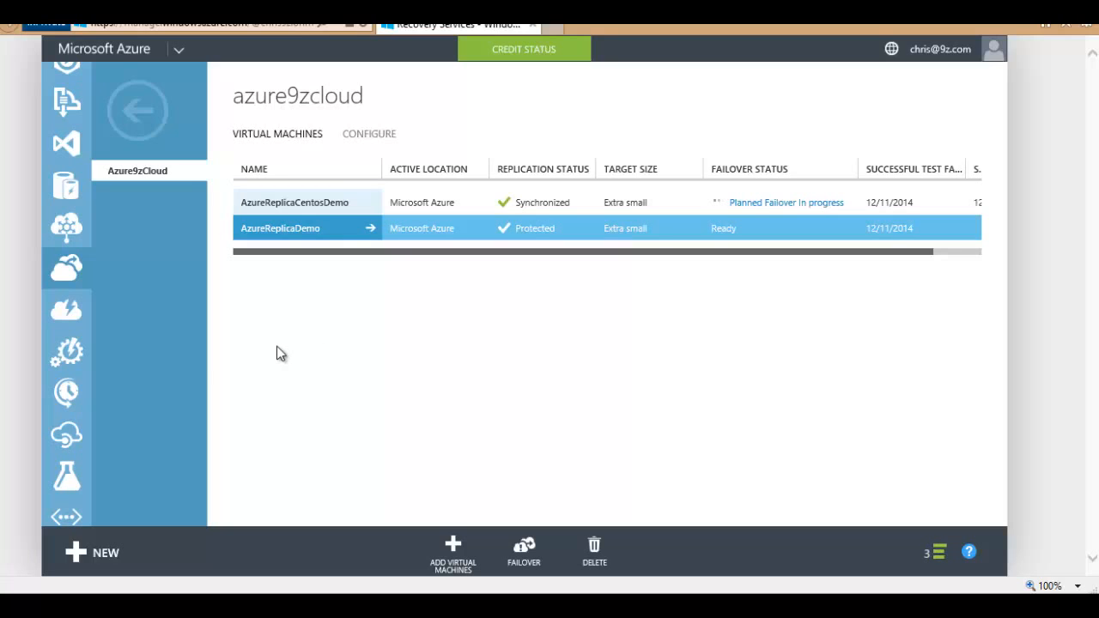
scroll(67, 240, up, 5)
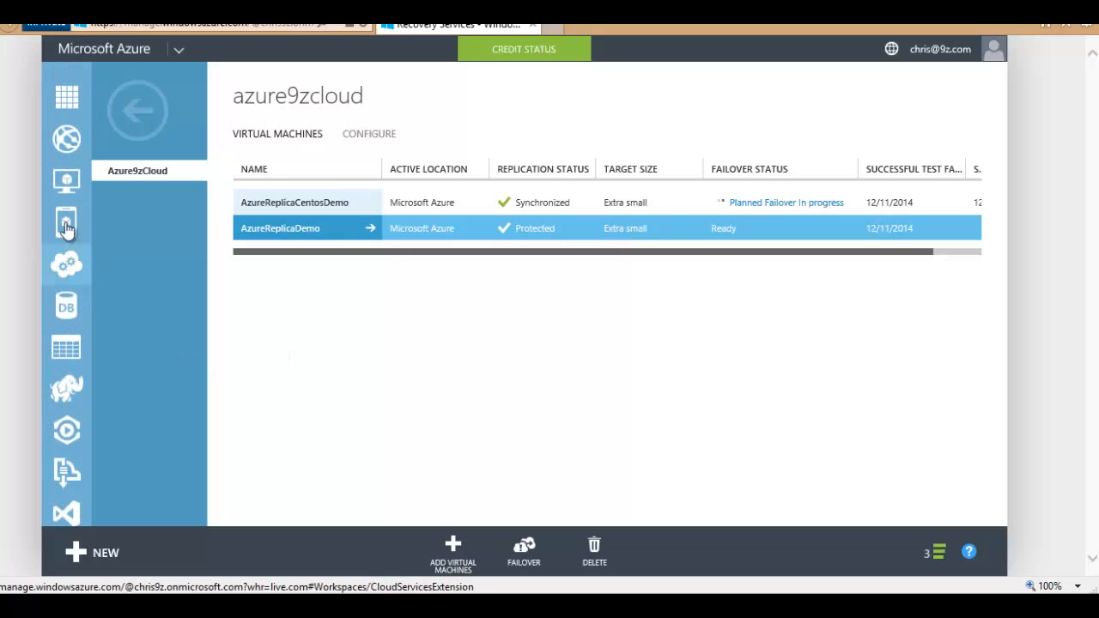
Step: Dismiss the completed unplanned failover notice from the operations panel and return to Virtual Machines
click(70, 183)
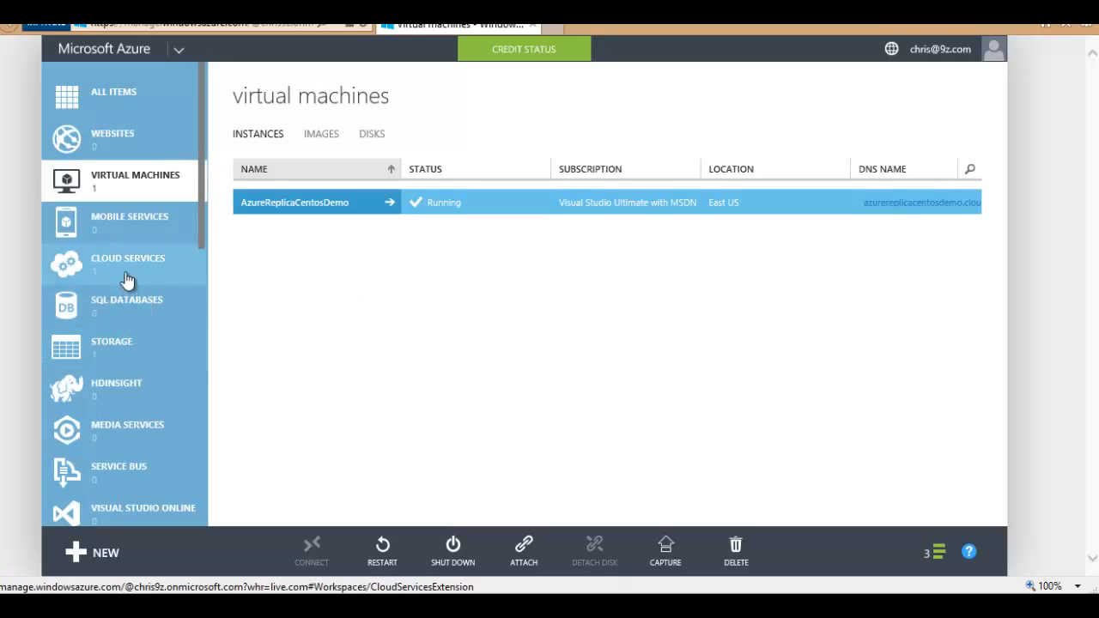
click(116, 102)
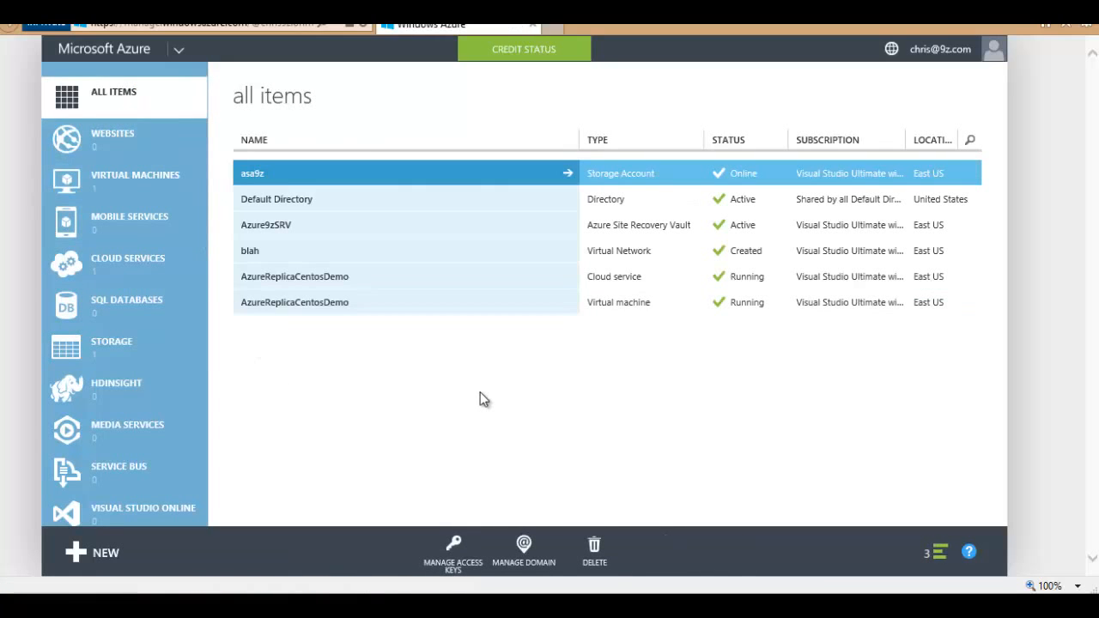
click(938, 554)
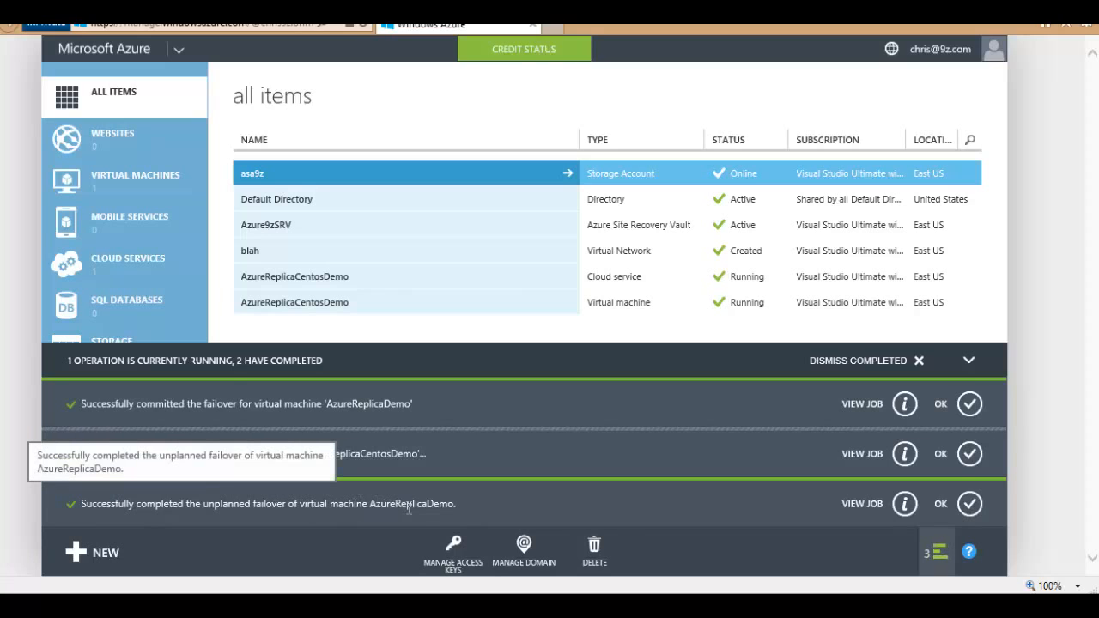
click(972, 507)
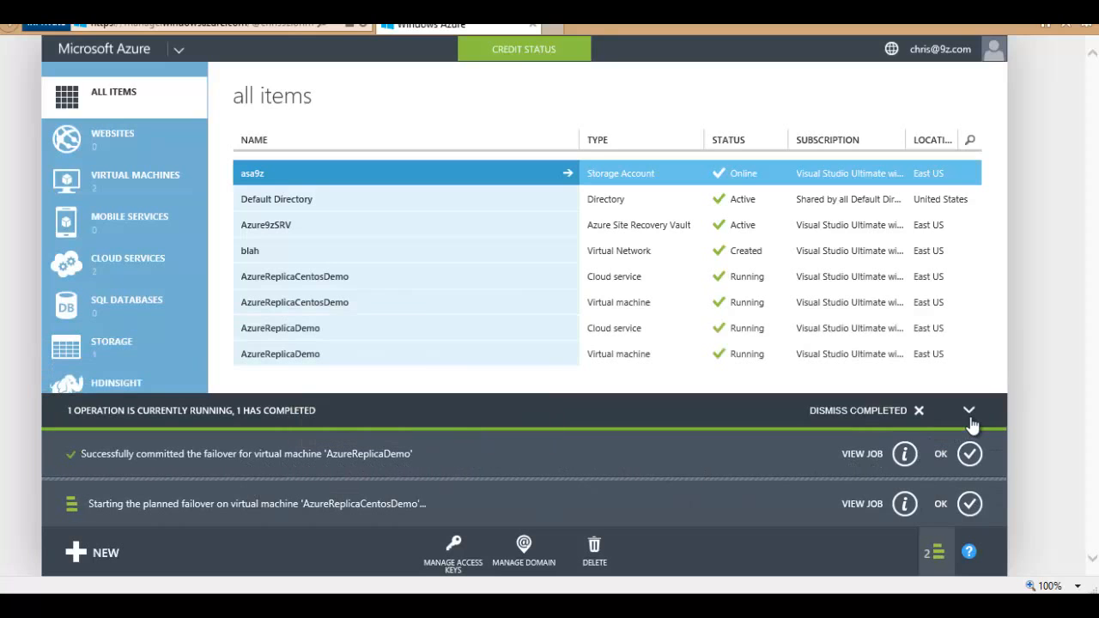
click(837, 414)
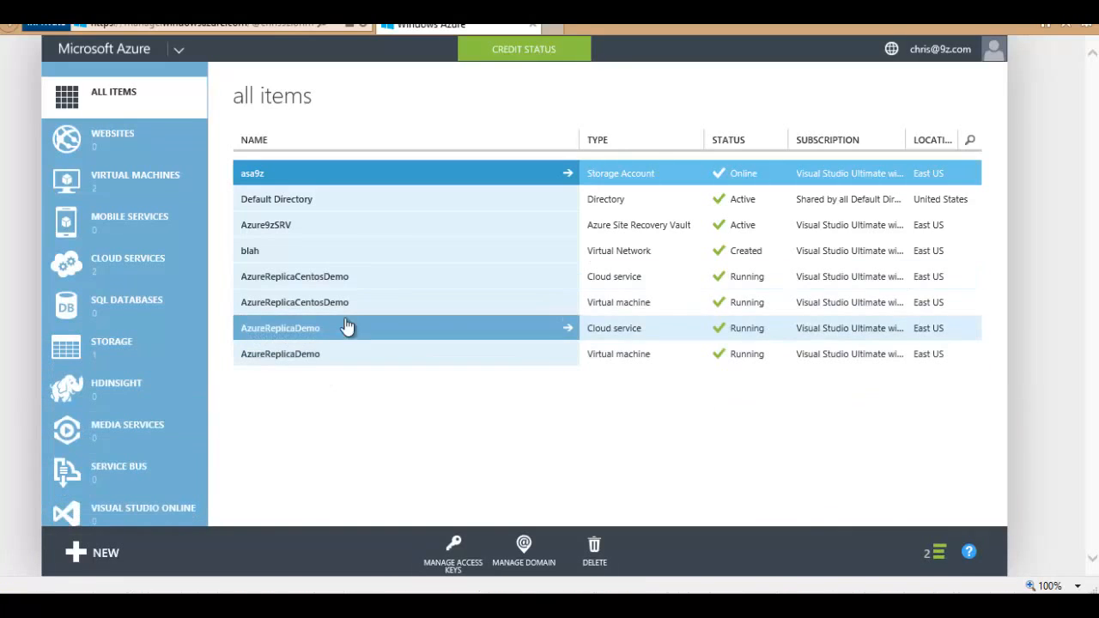
click(102, 188)
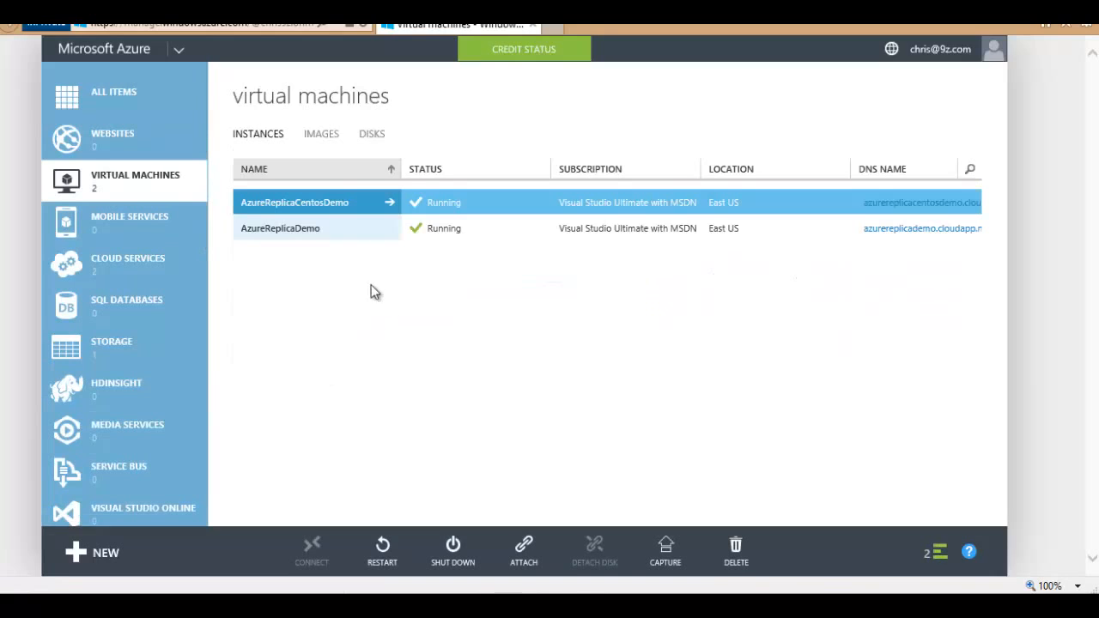
Step: Add a stand-alone Remote Desktop endpoint (TCP 3389) to AzureReplicaDemo, then reselect it in Virtual Machines
click(315, 232)
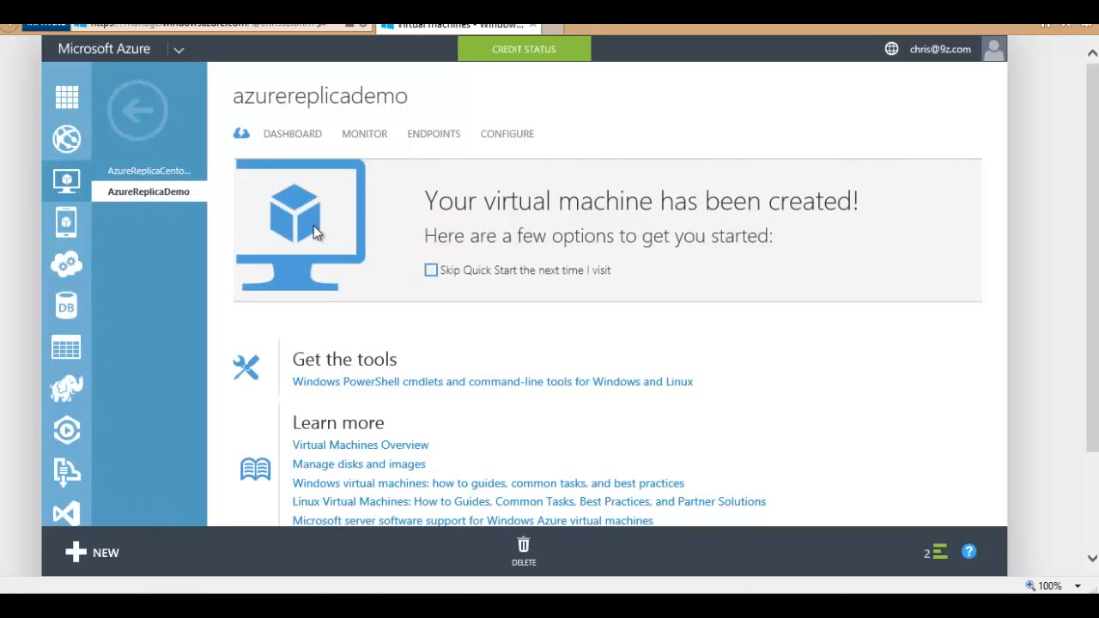
click(502, 137)
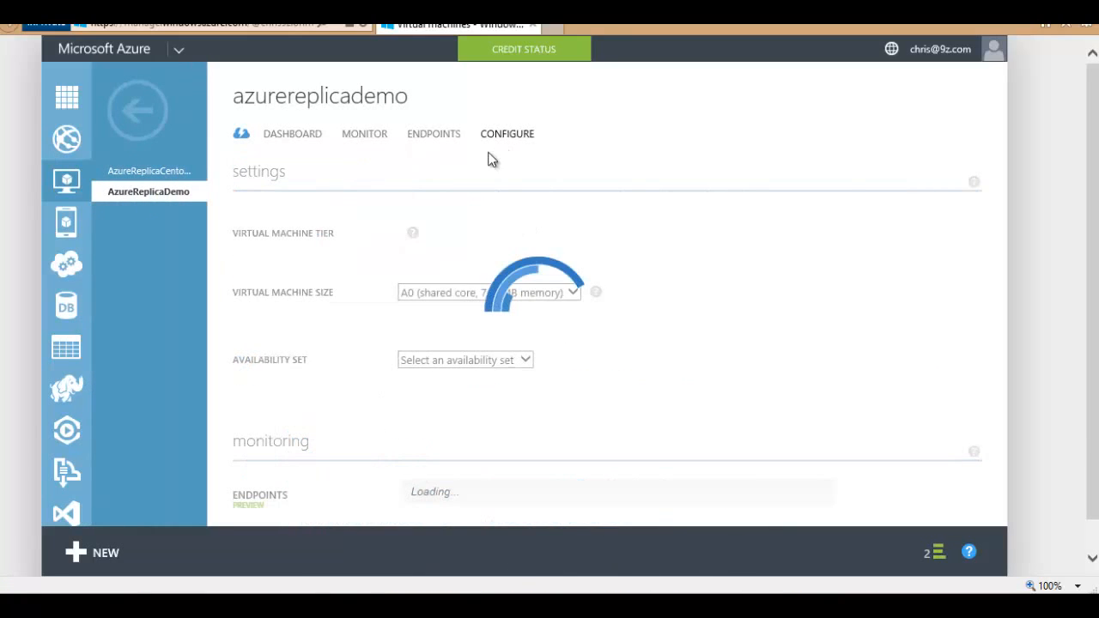
click(437, 141)
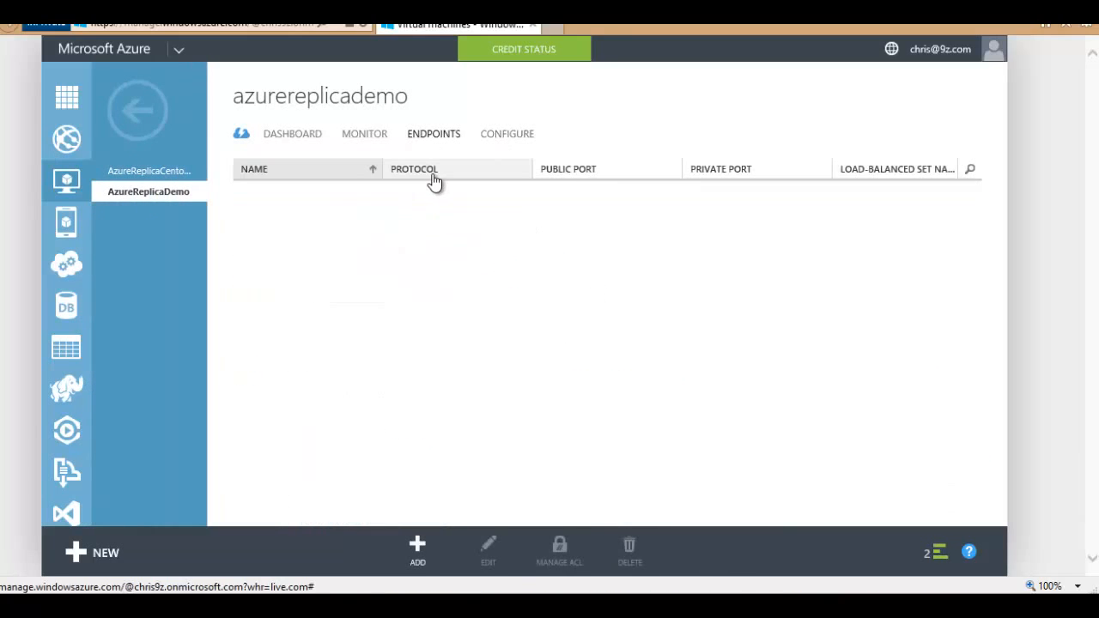
click(419, 554)
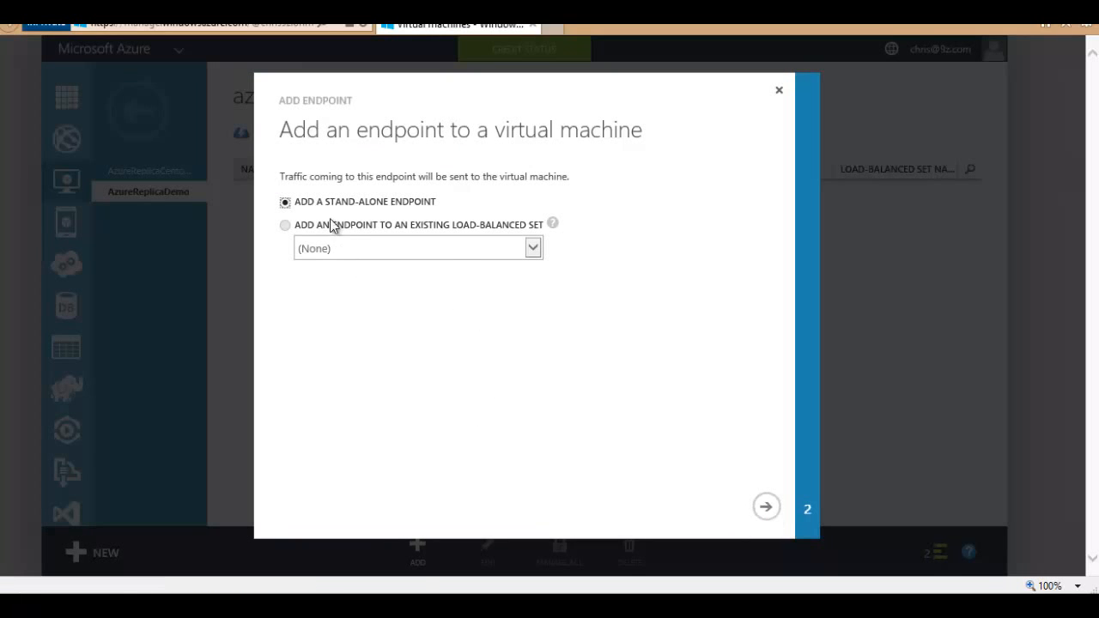
click(766, 506)
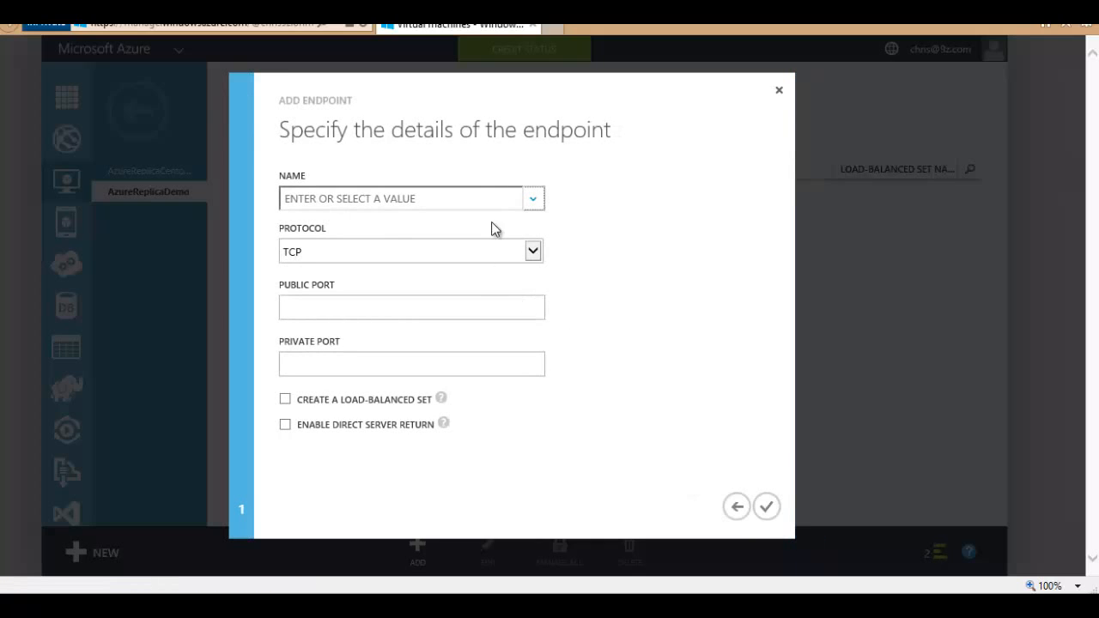
click(534, 201)
click(357, 234)
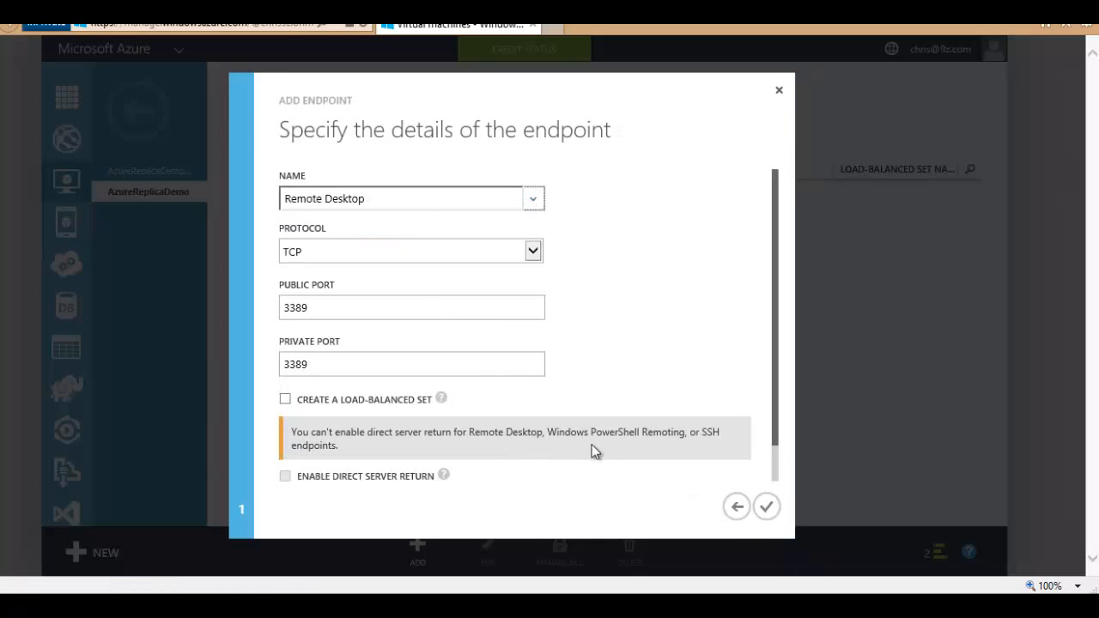
click(767, 508)
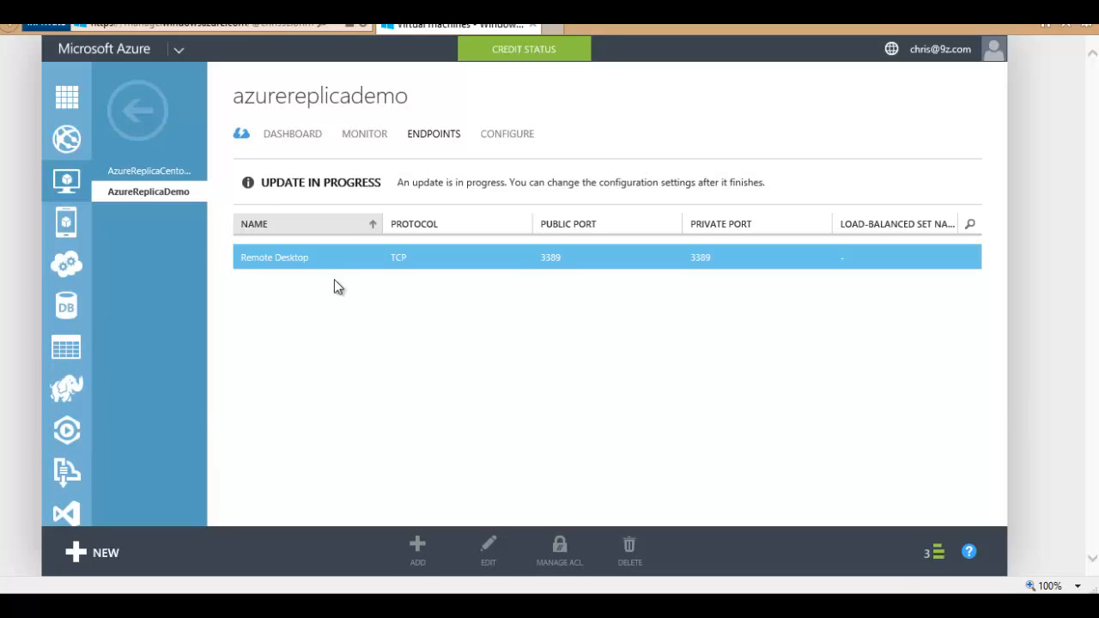
click(71, 183)
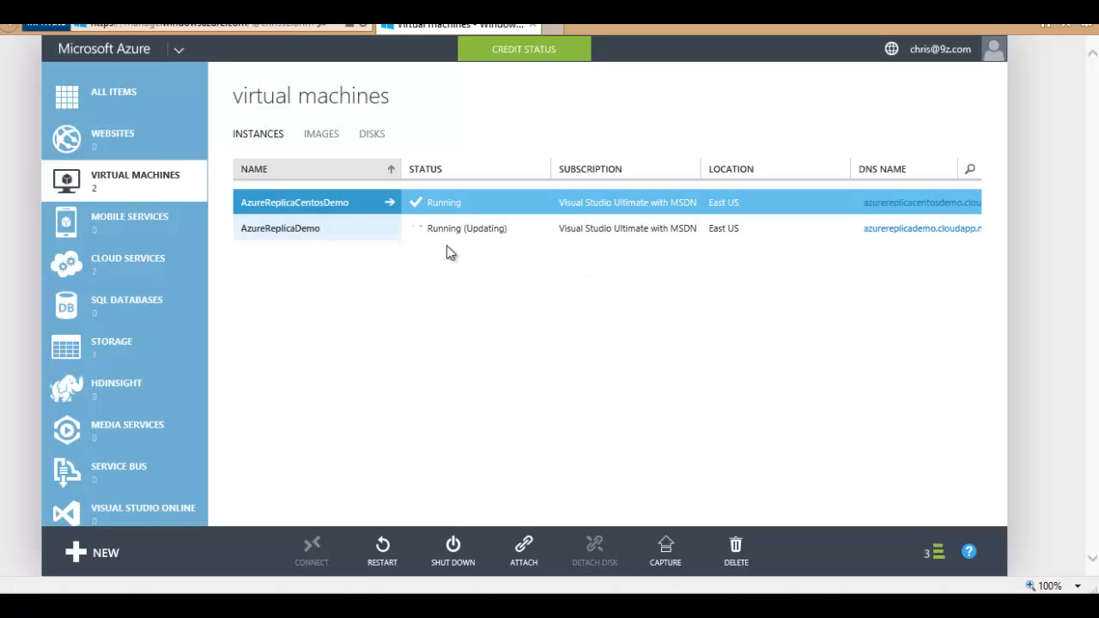
click(625, 229)
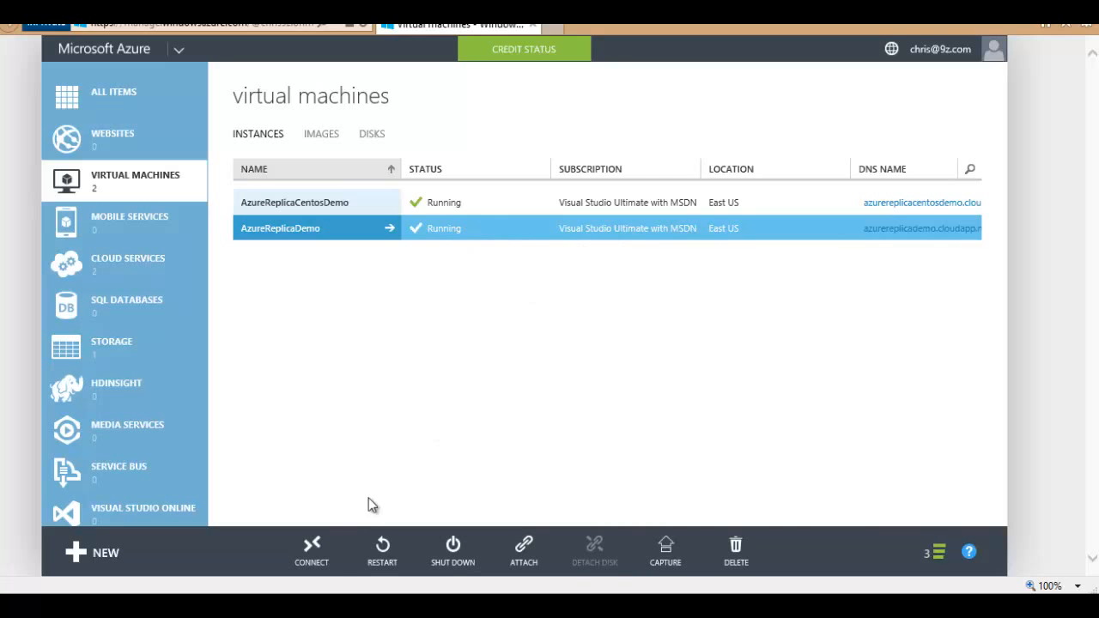
Step: Connect to AzureReplicaDemo via its .rdp file as the local administrator, accepting the certificate
click(313, 543)
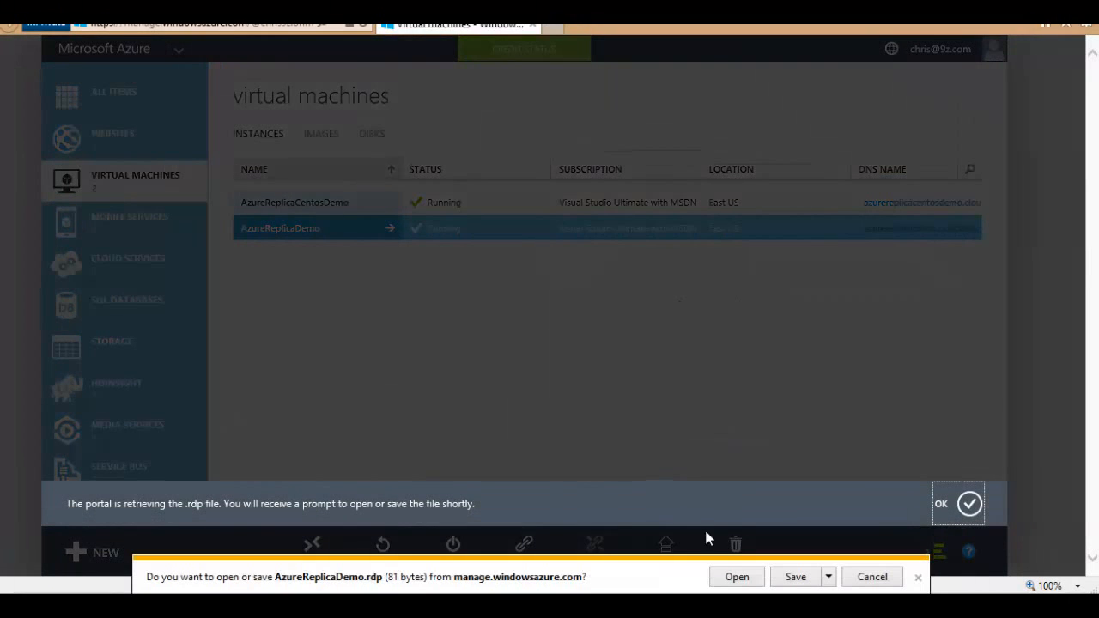
click(735, 578)
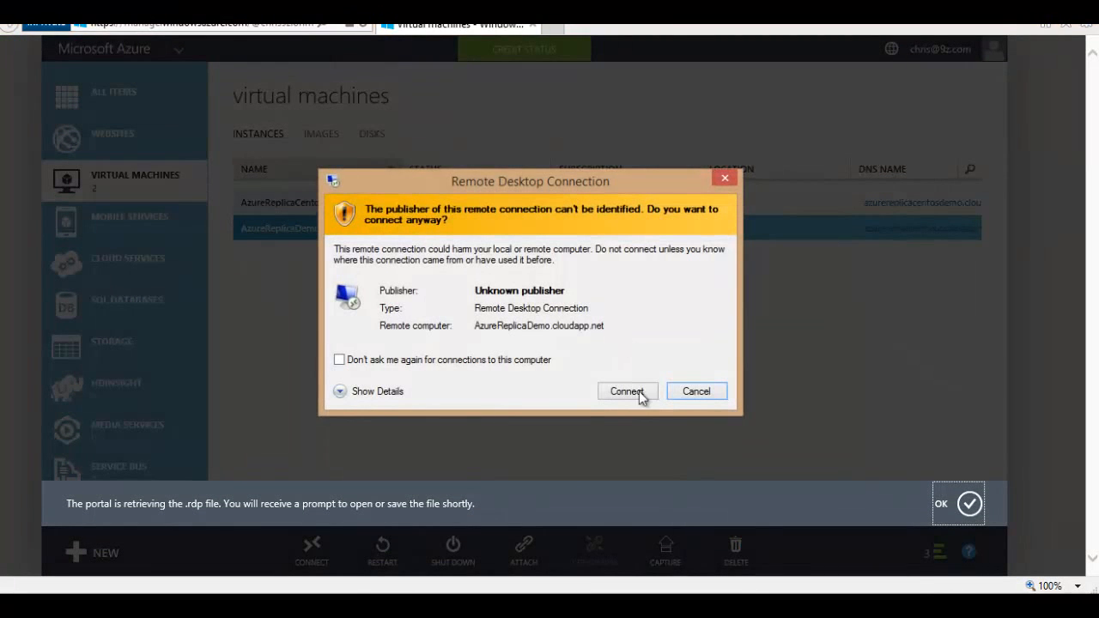
click(634, 394)
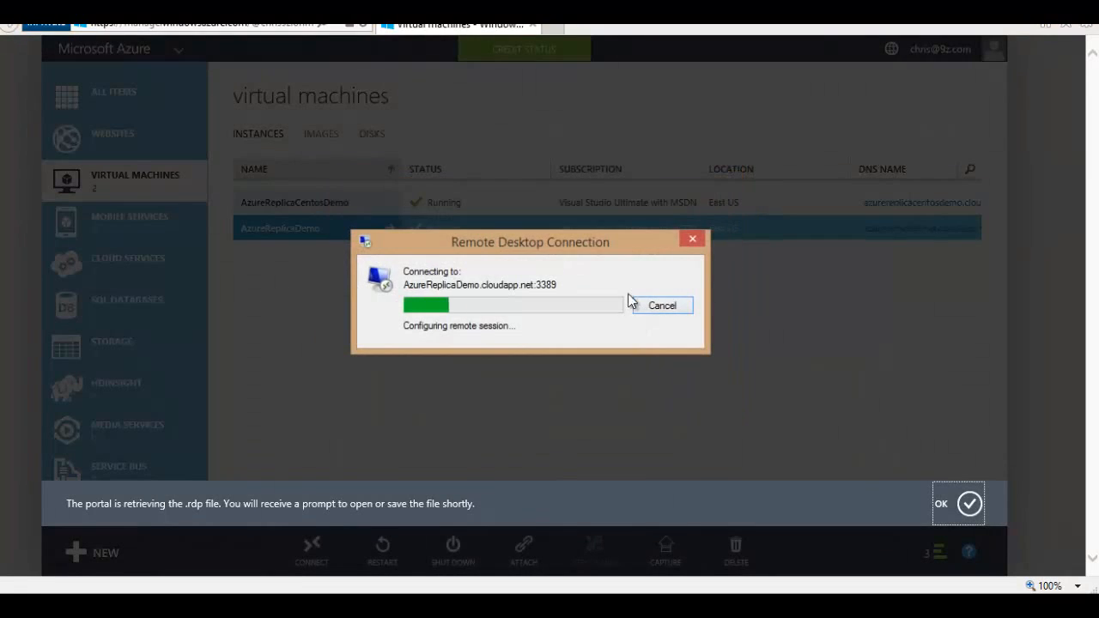
click(544, 289)
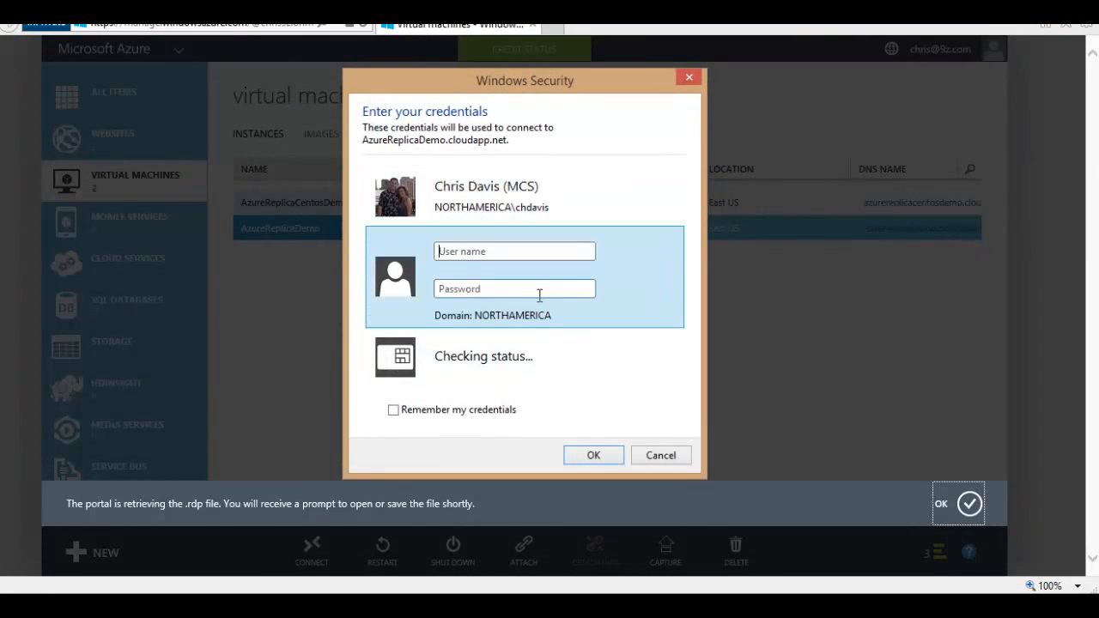
text(.\)
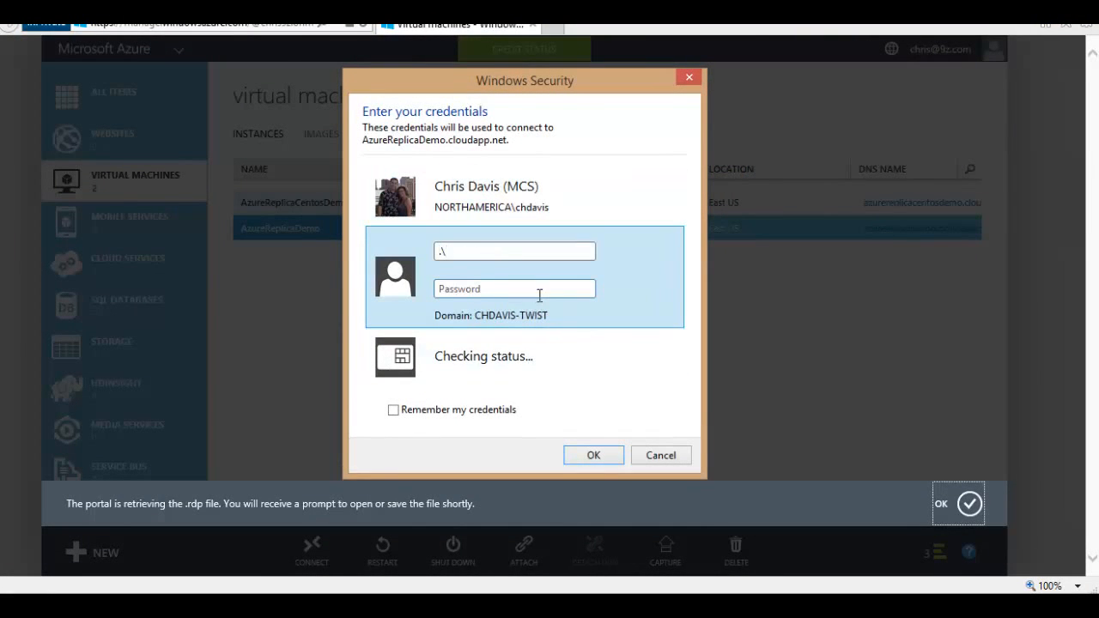
text(istrator)
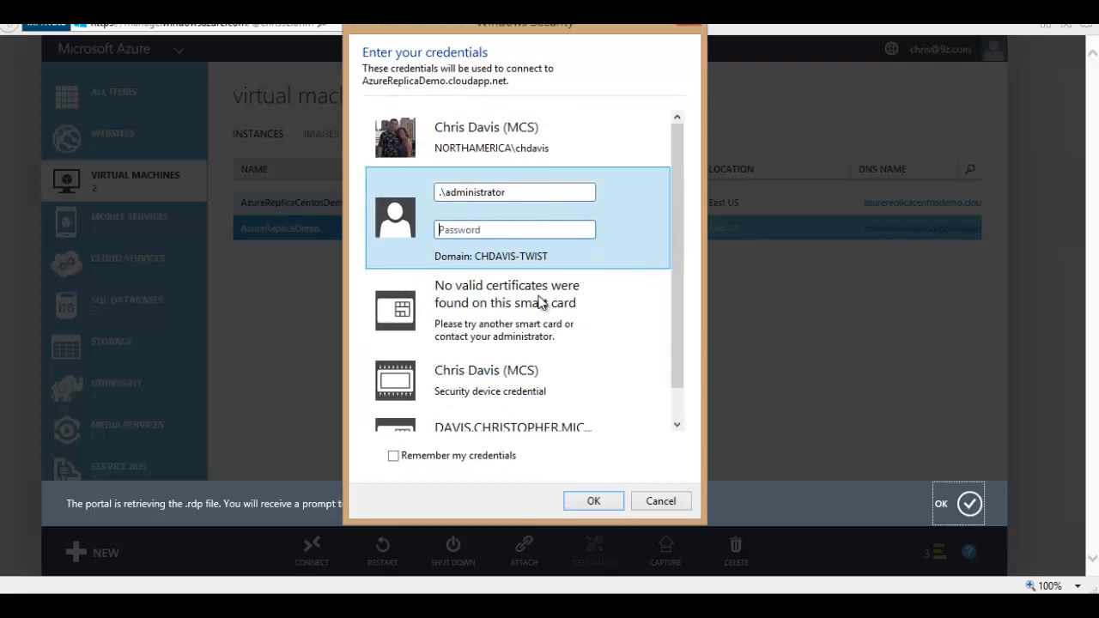
text(••)
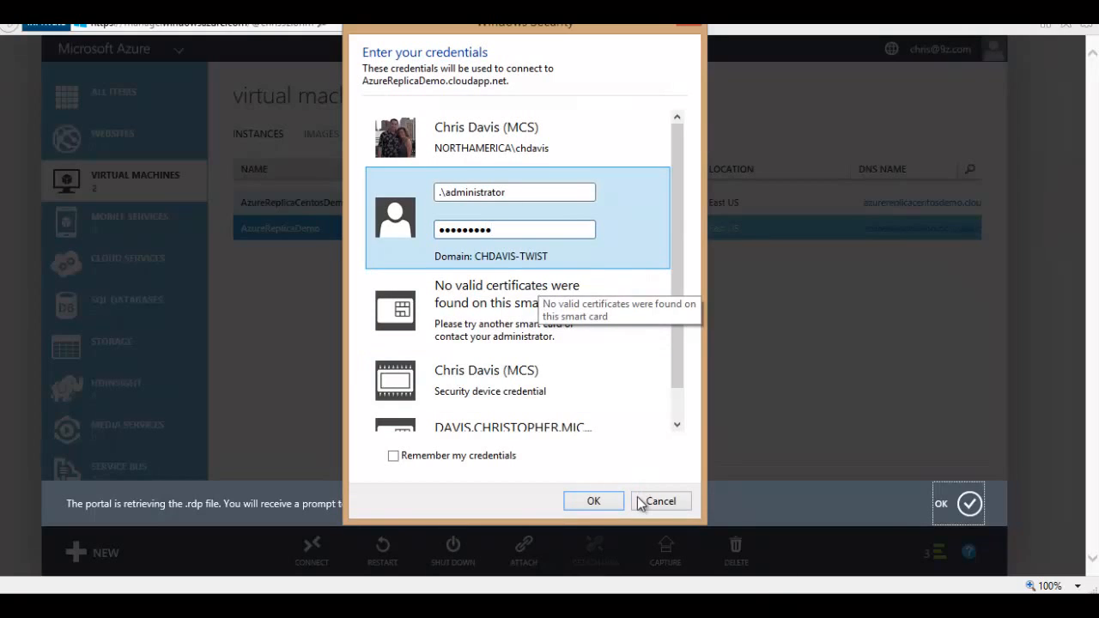
click(593, 502)
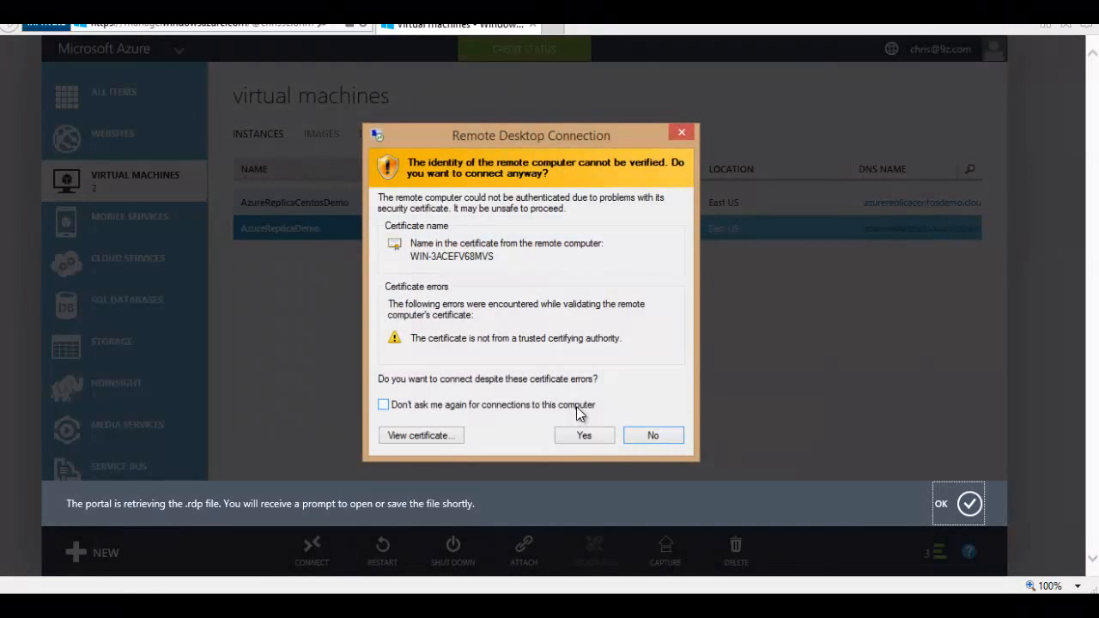
click(585, 434)
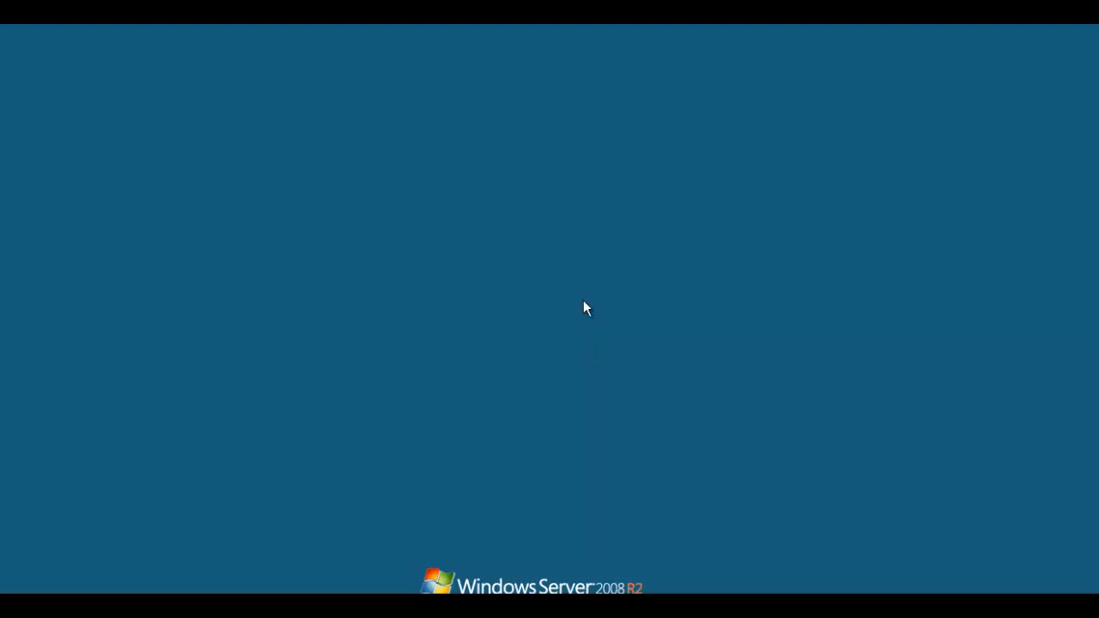
Step: Resize the AzureReplicaDemo remote session window and check its desktop and Start menu before leaving
double_click(520, 17)
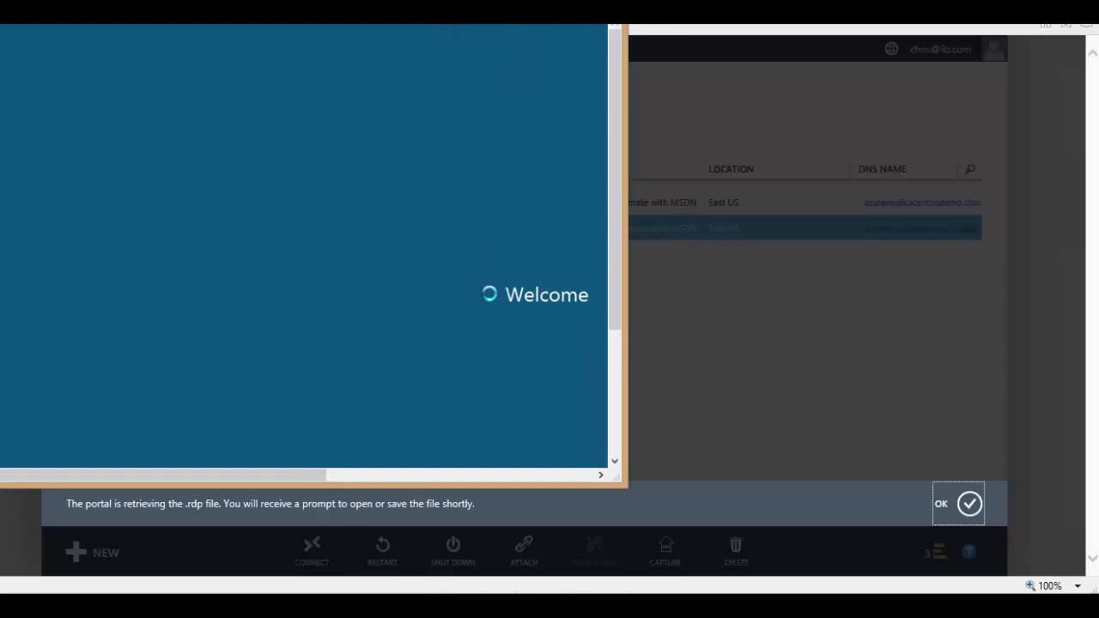
drag(458, 28, 438, 37)
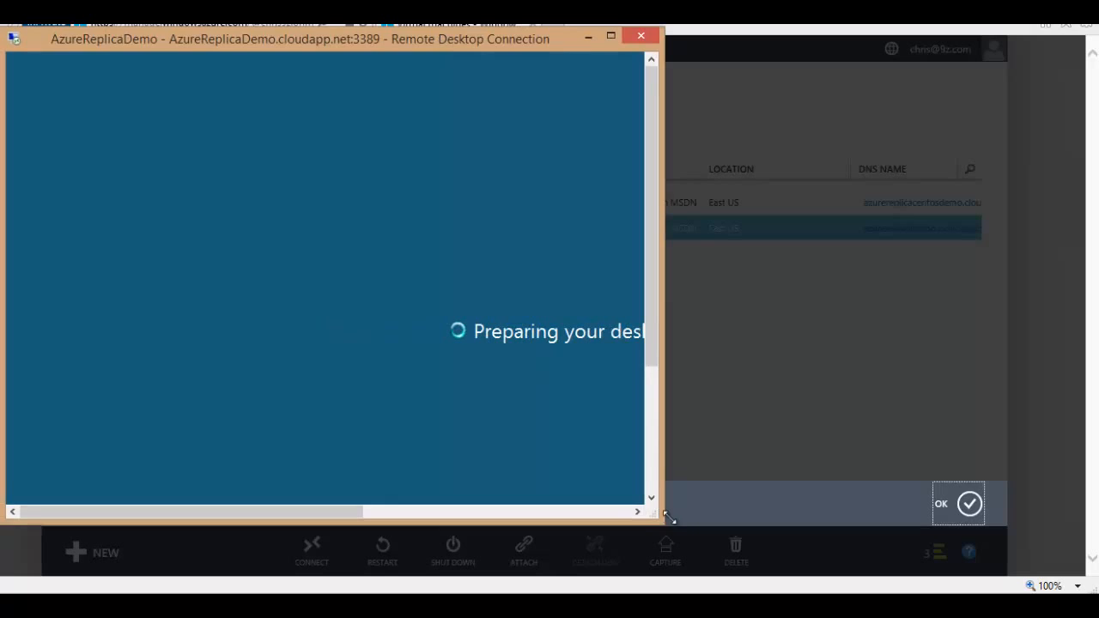
drag(668, 518, 1086, 582)
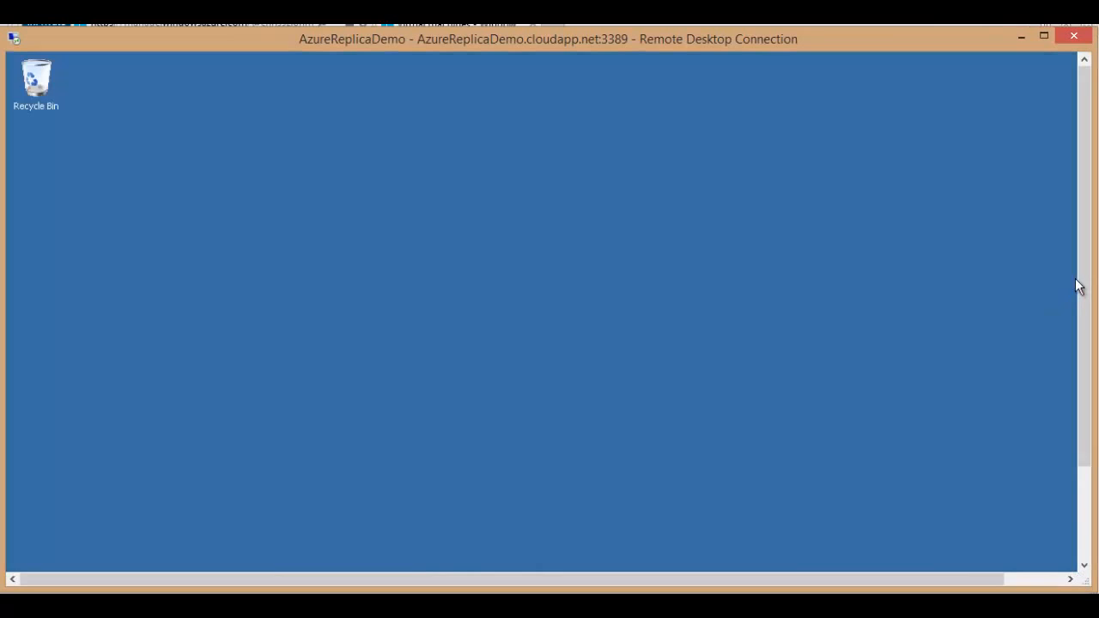
drag(1079, 287, 1086, 378)
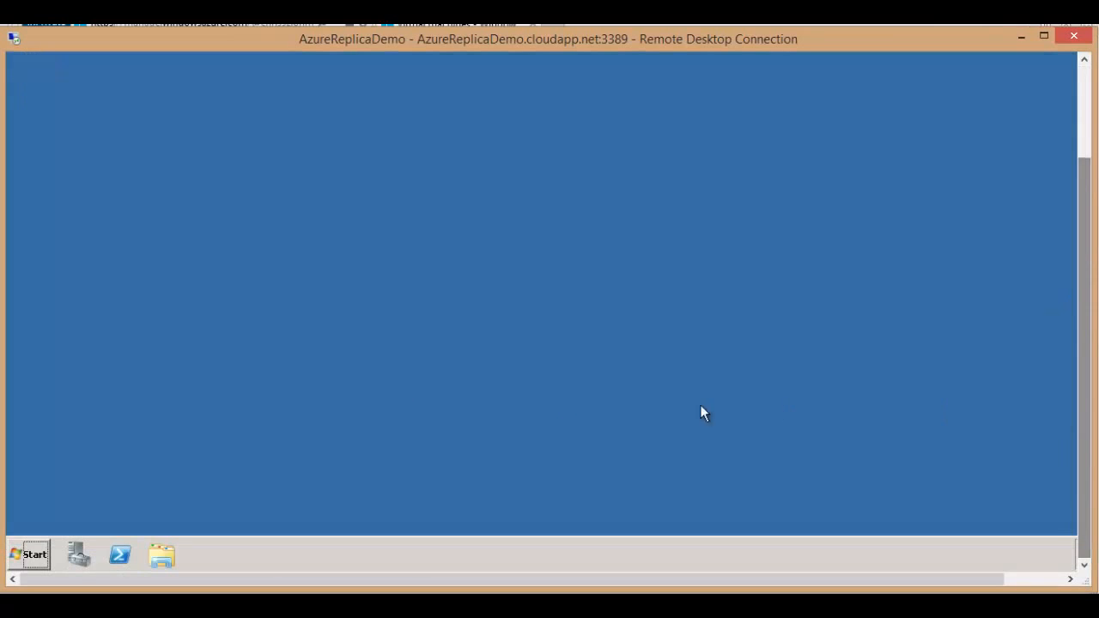
click(31, 563)
click(33, 563)
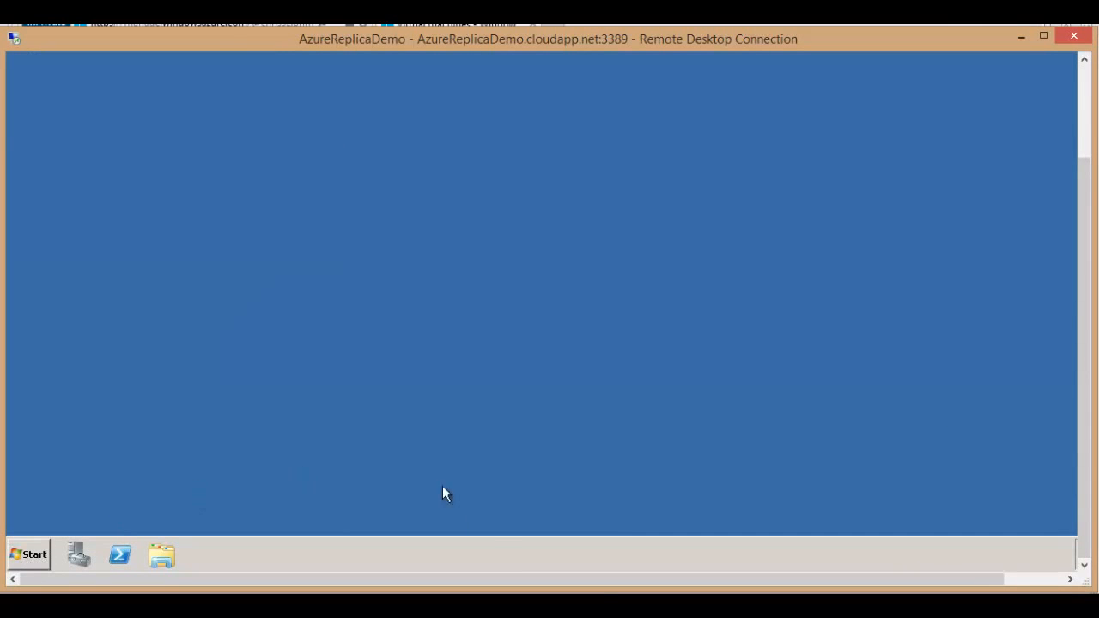
drag(603, 580, 481, 523)
drag(1081, 223, 1078, 64)
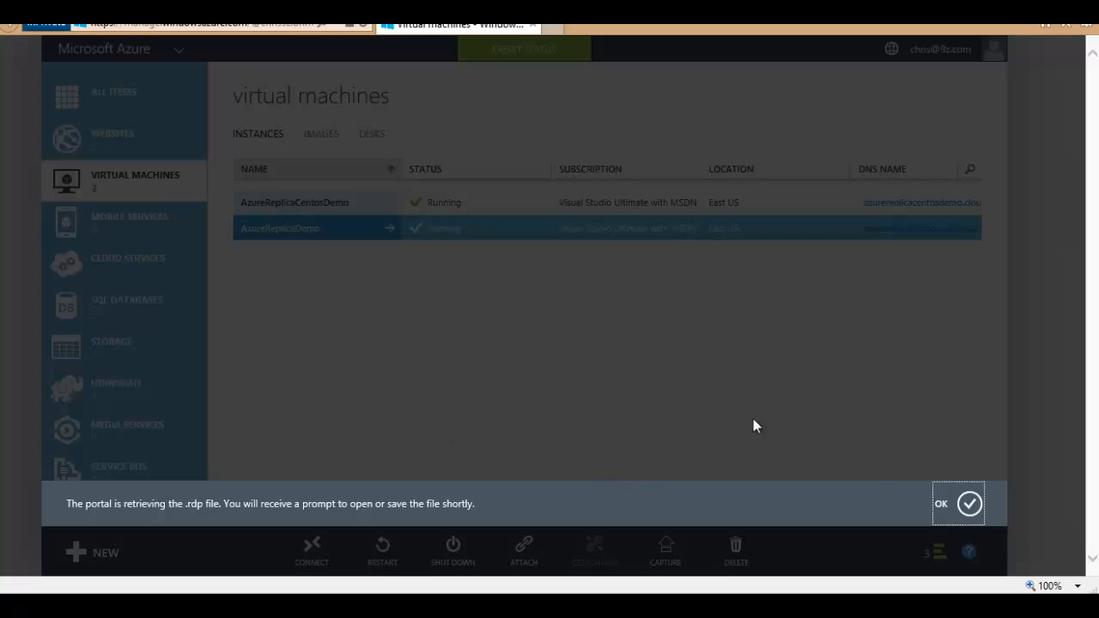
Step: Dismiss the .rdp download notice and read AzureReplicaCentosDemo's failback replication status in Hyper-V Manager
click(954, 504)
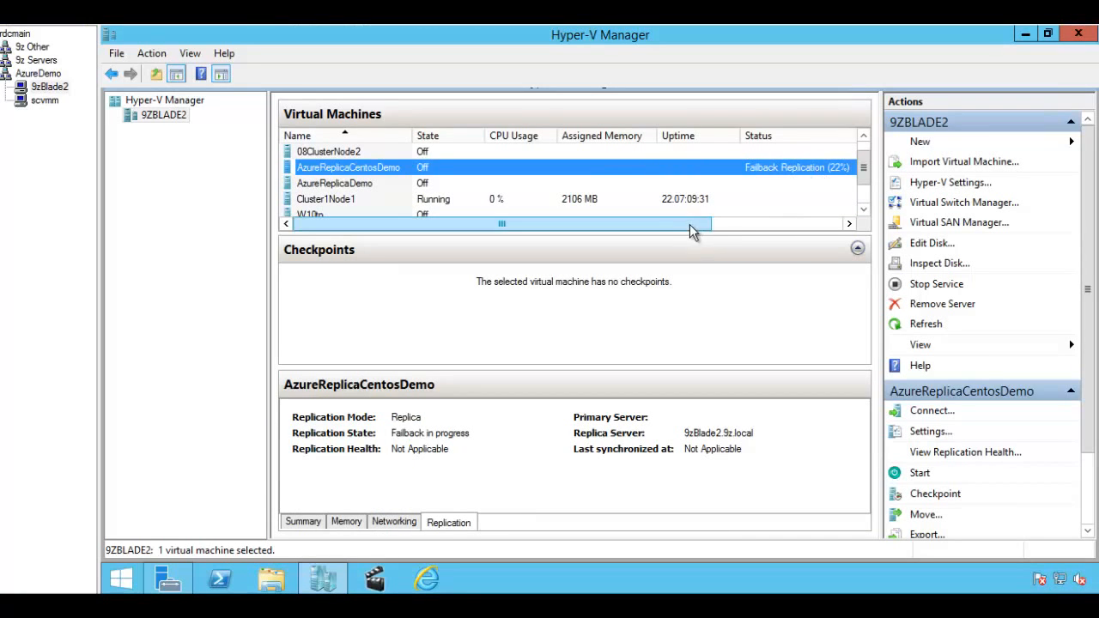
drag(690, 224, 721, 236)
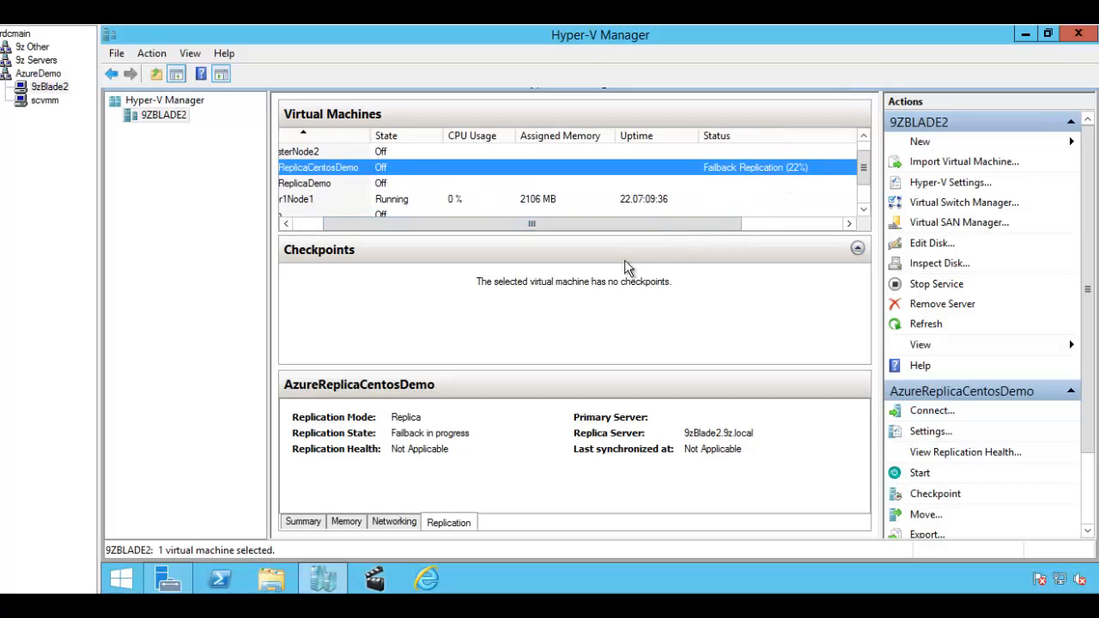
drag(621, 225, 530, 247)
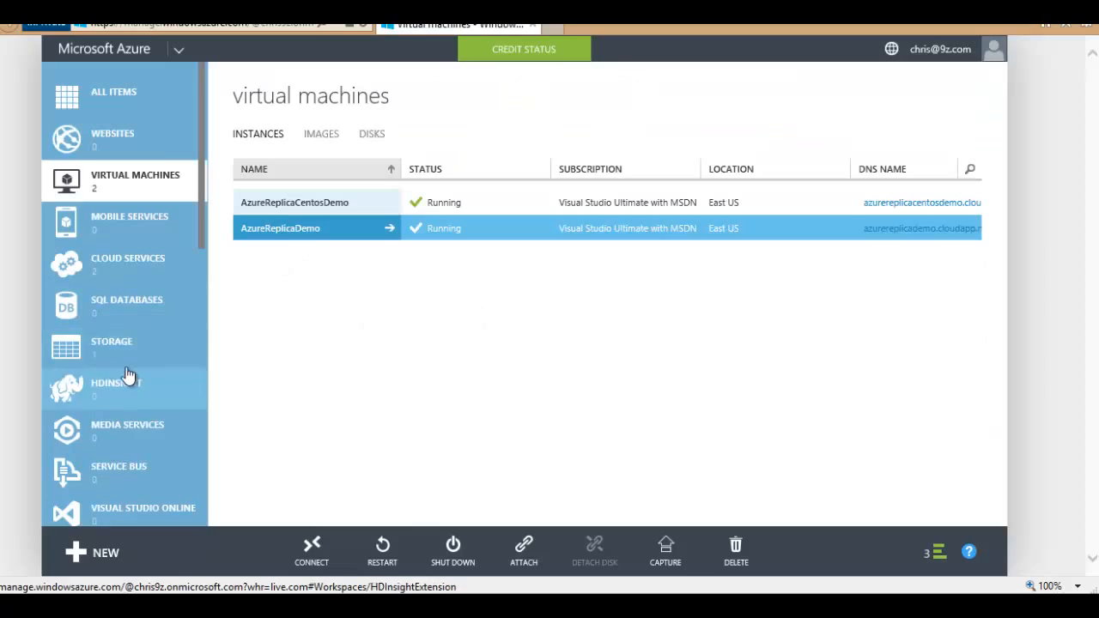
Step: Go through Recovery Services > Azure9zSRV > Azure9zCloud to AzureReplicaCentosDemo's 'Planned Failover in progress' job
scroll(124, 403, down, 2)
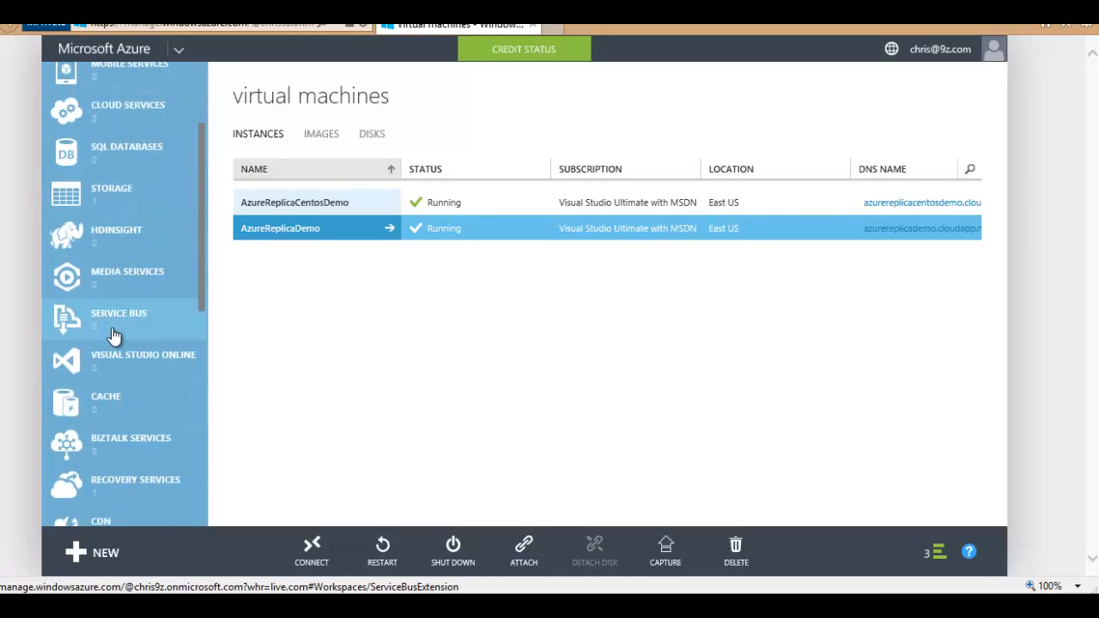
scroll(129, 343, down, 1)
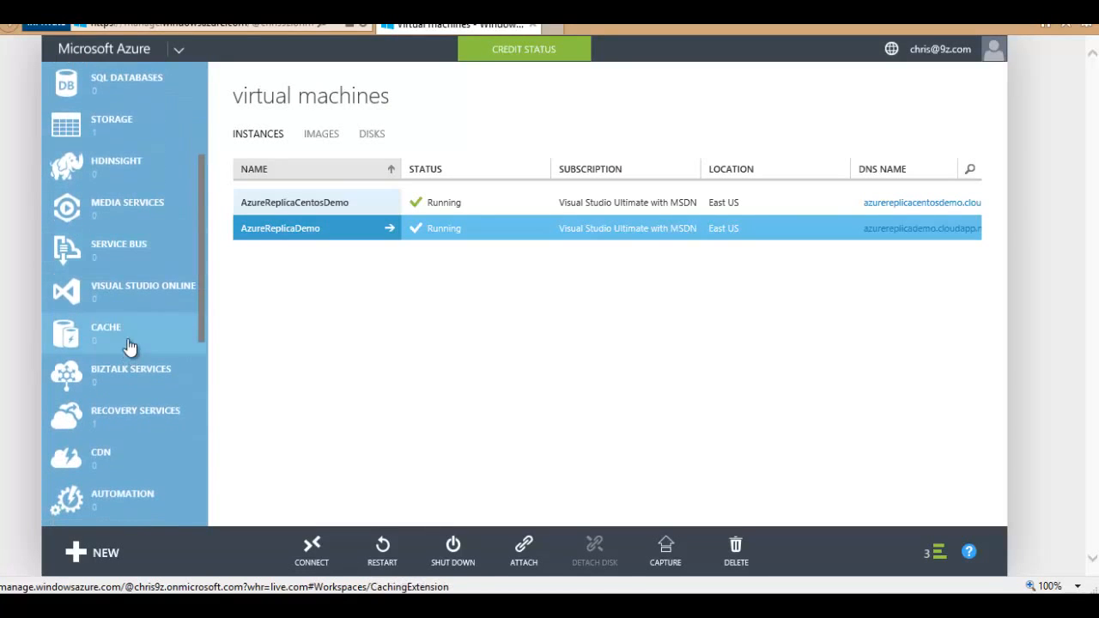
click(140, 417)
click(305, 176)
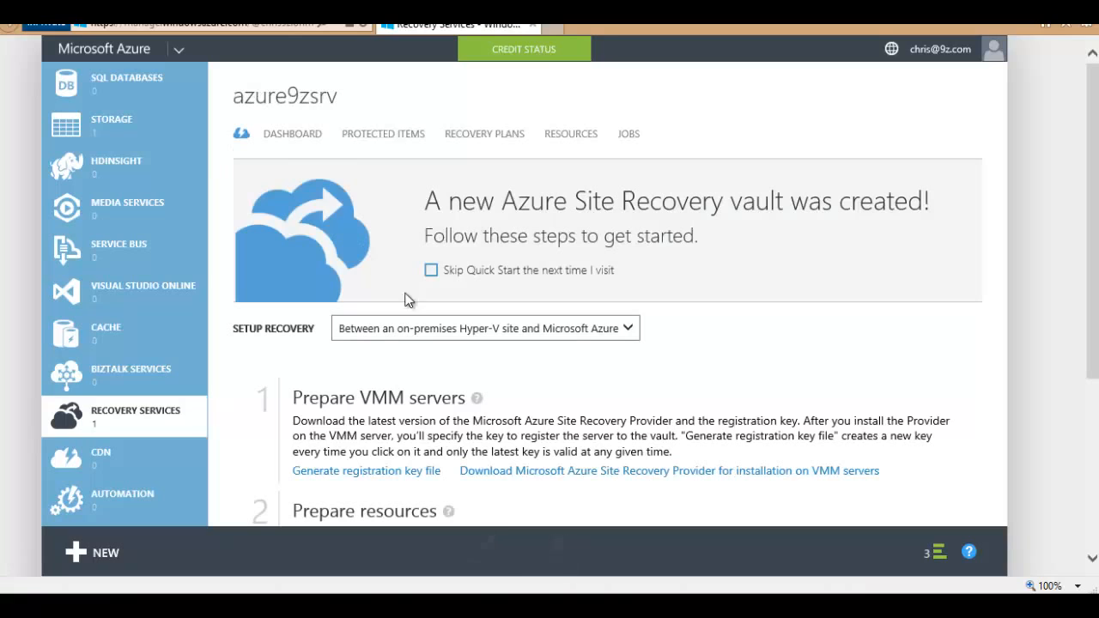
click(367, 133)
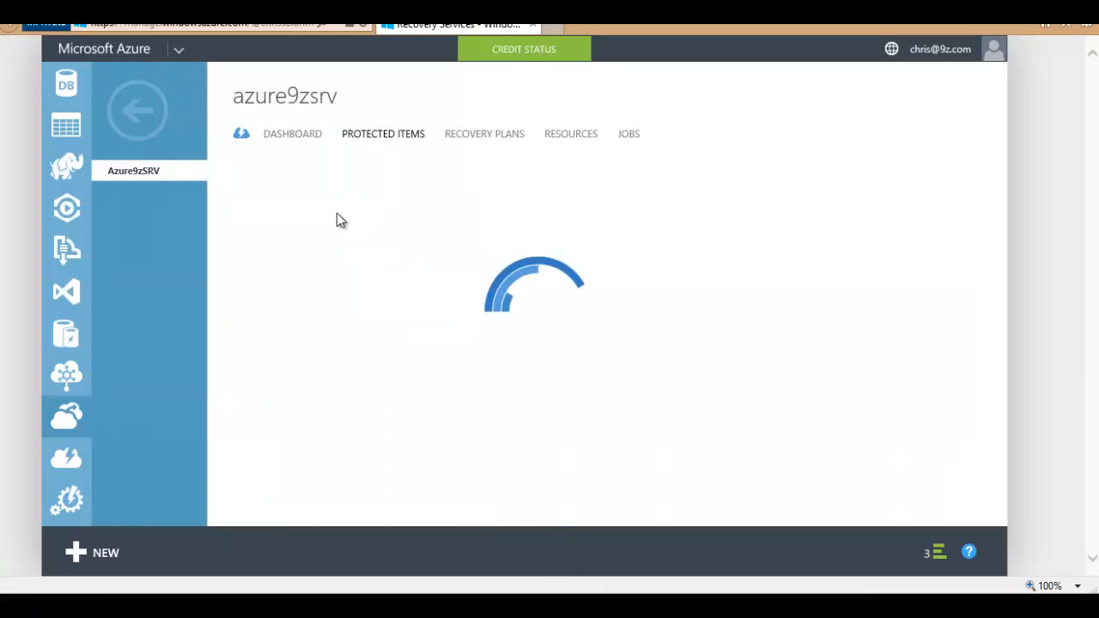
click(292, 212)
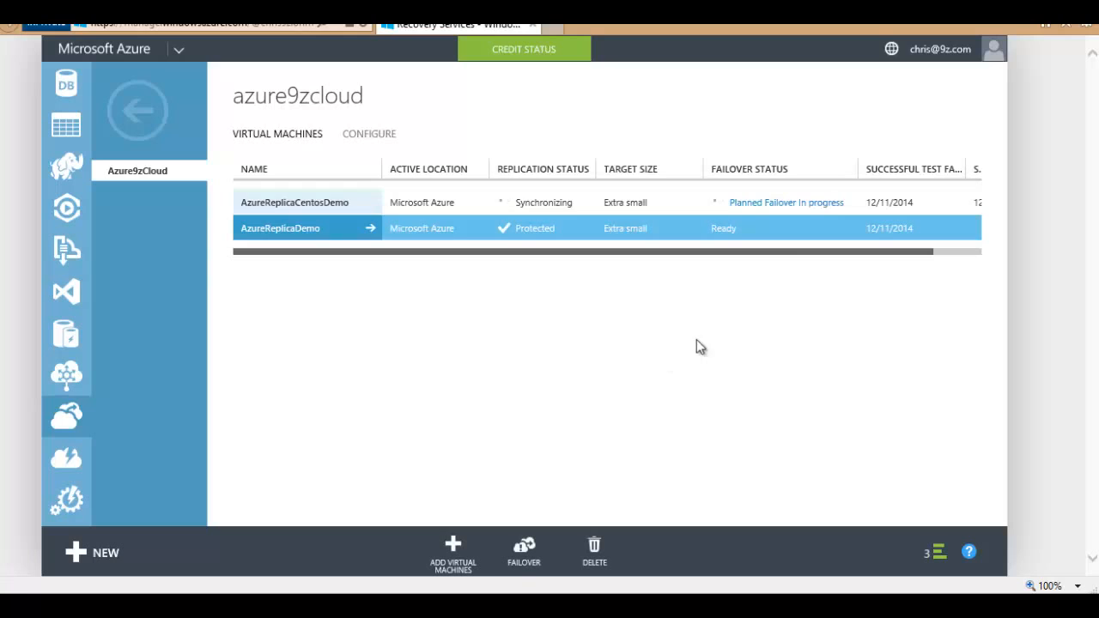
click(773, 204)
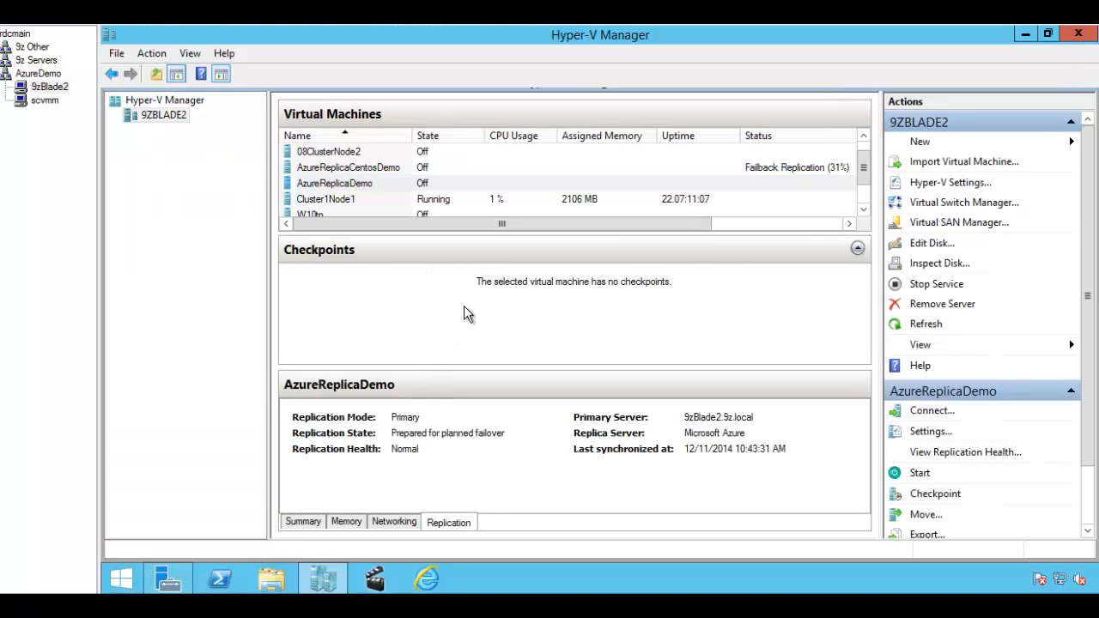
Step: Check AzureReplicaDemo's Replication Health, then select AzureReplicaCentosDemo to confirm it reads Failback complete
click(368, 186)
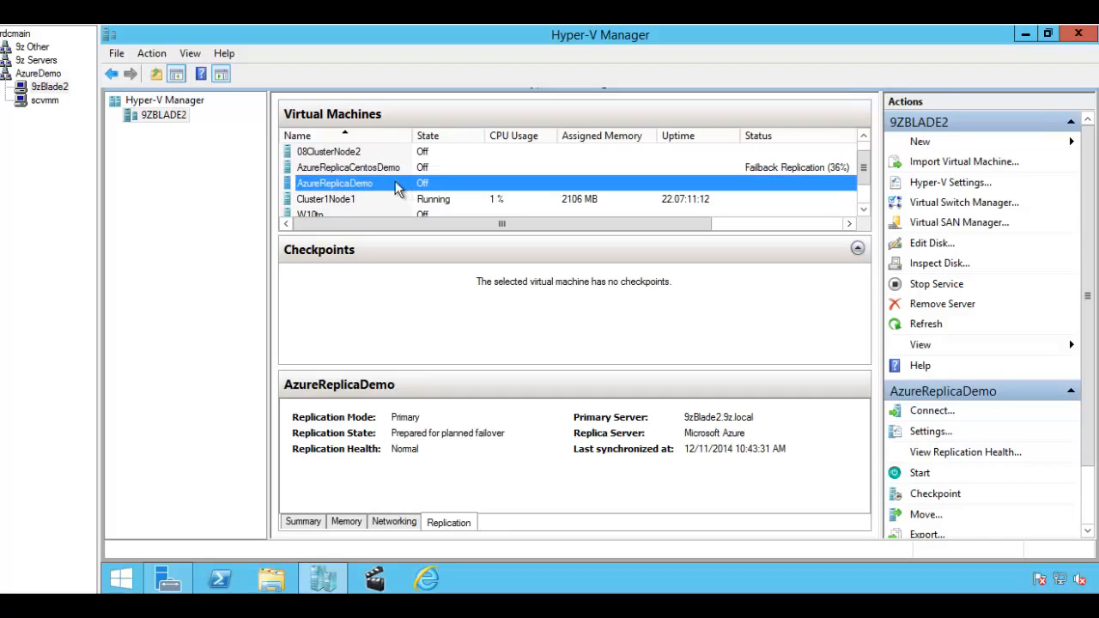
right_click(295, 190)
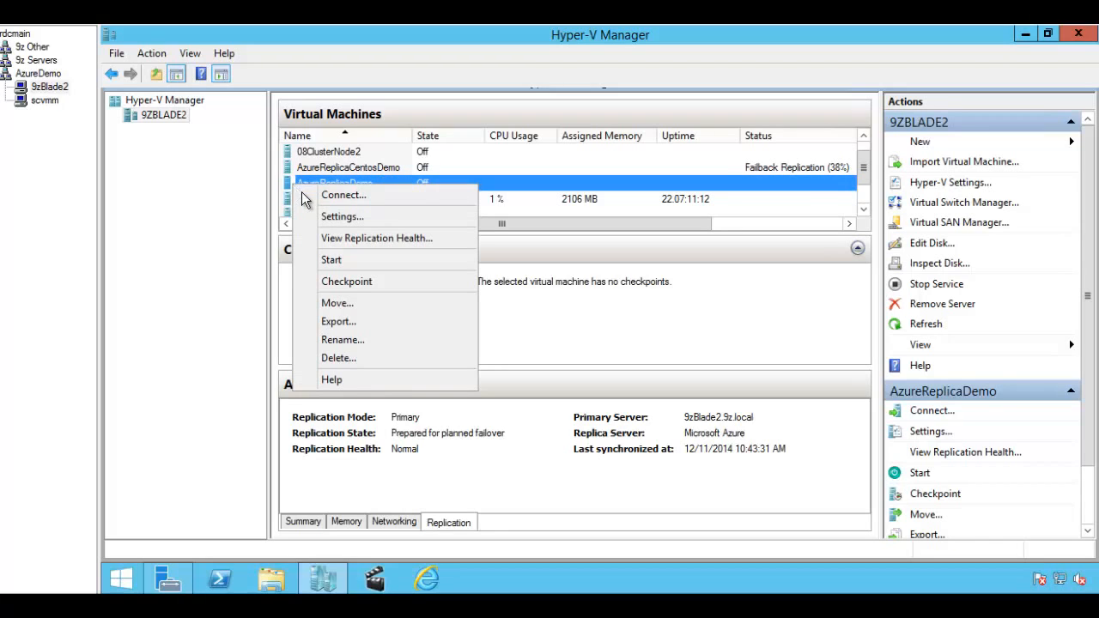
click(390, 238)
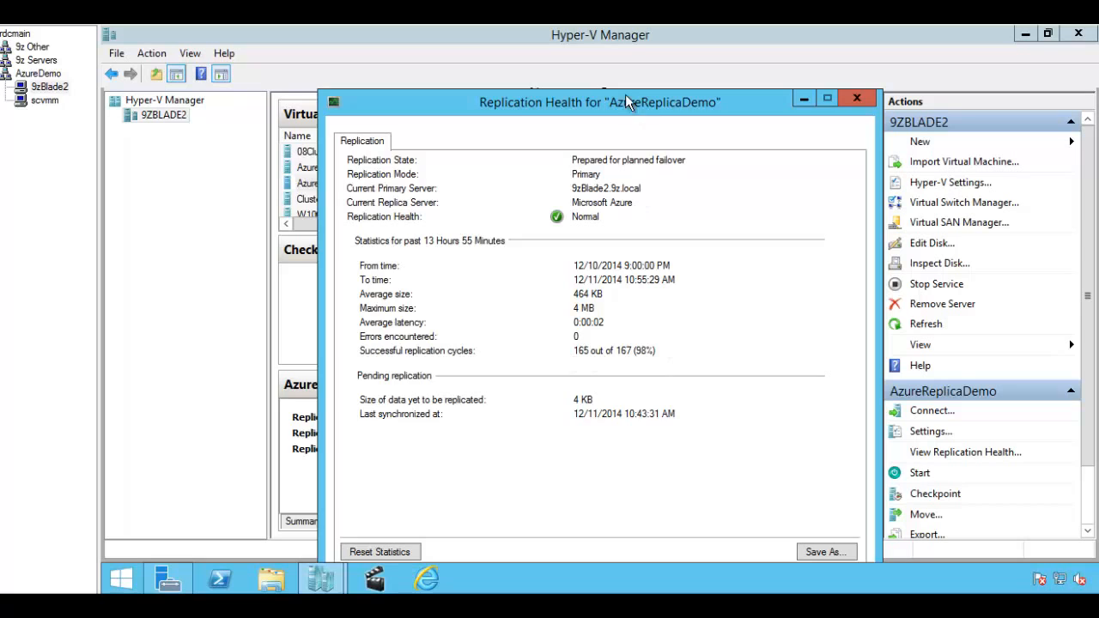
drag(627, 101, 618, 72)
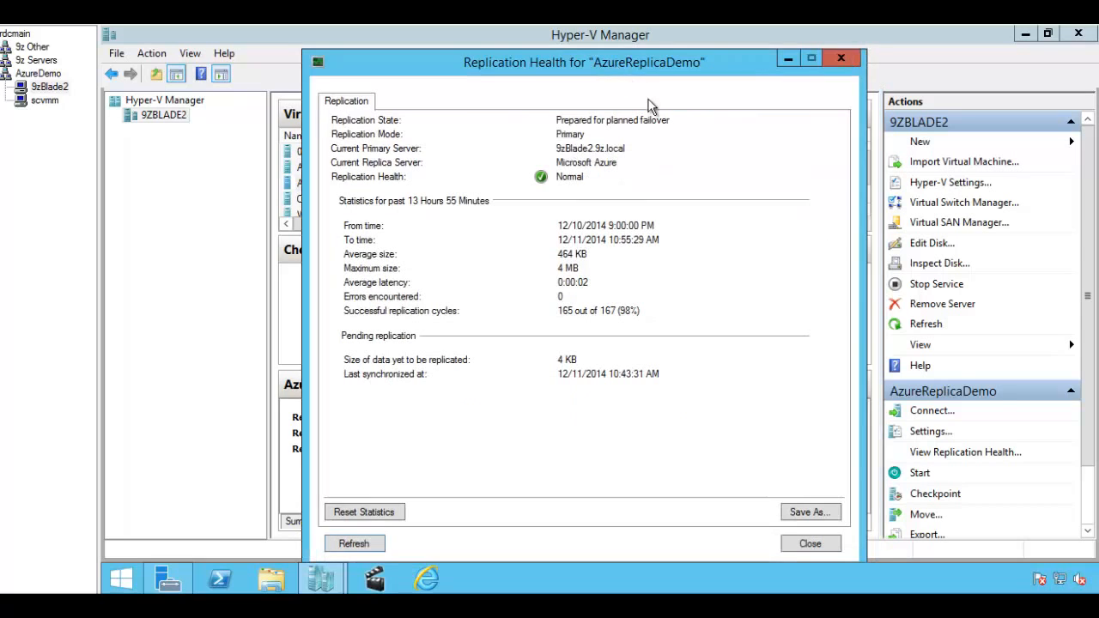
click(841, 54)
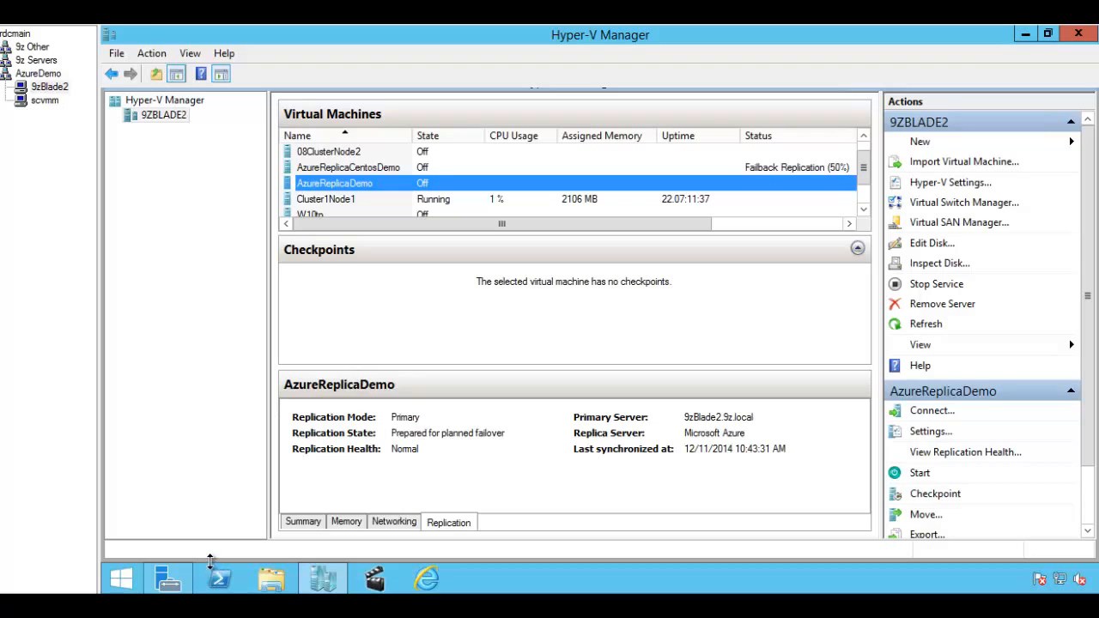
mouse_move(168, 580)
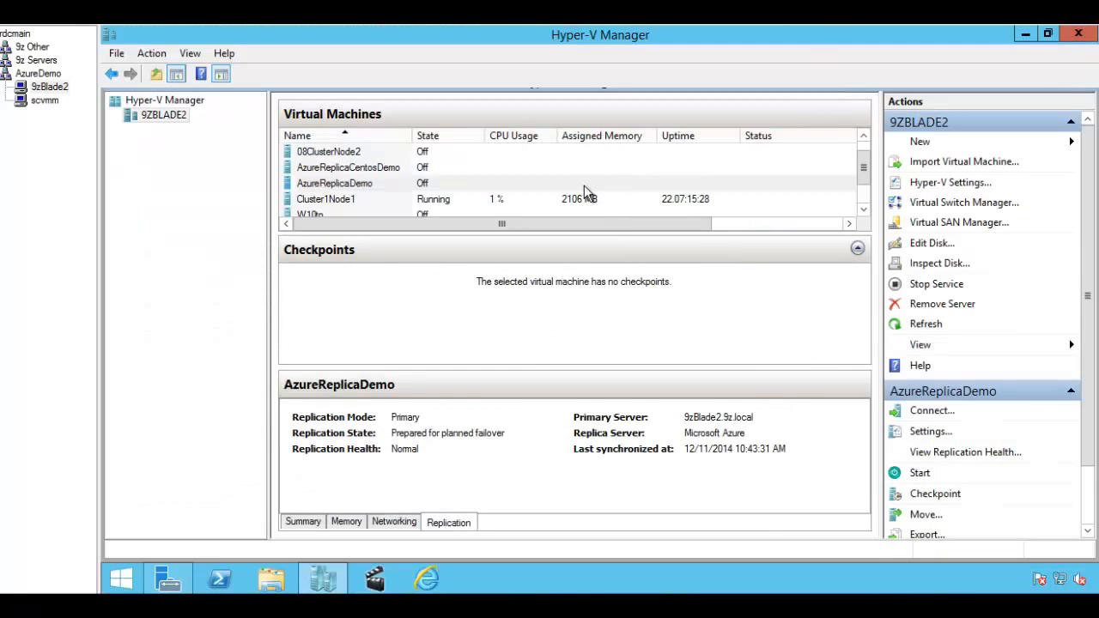
click(503, 172)
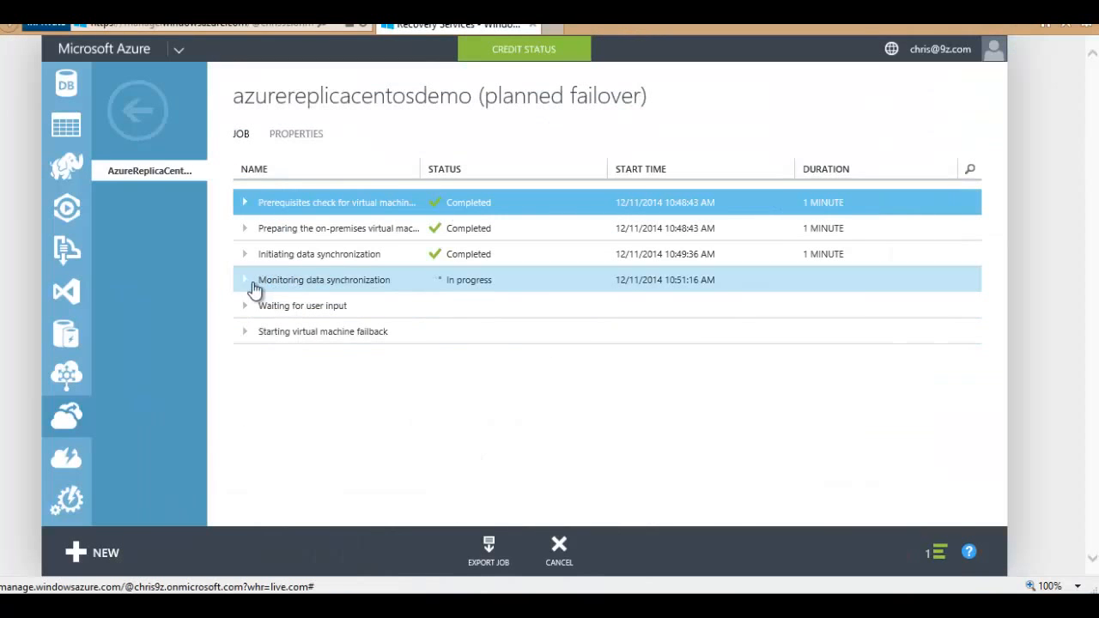
Step: Inspect the Monitoring data synchronization step, then return to Hyper-V Manager with AzureReplicaCentosDemo selected
click(247, 282)
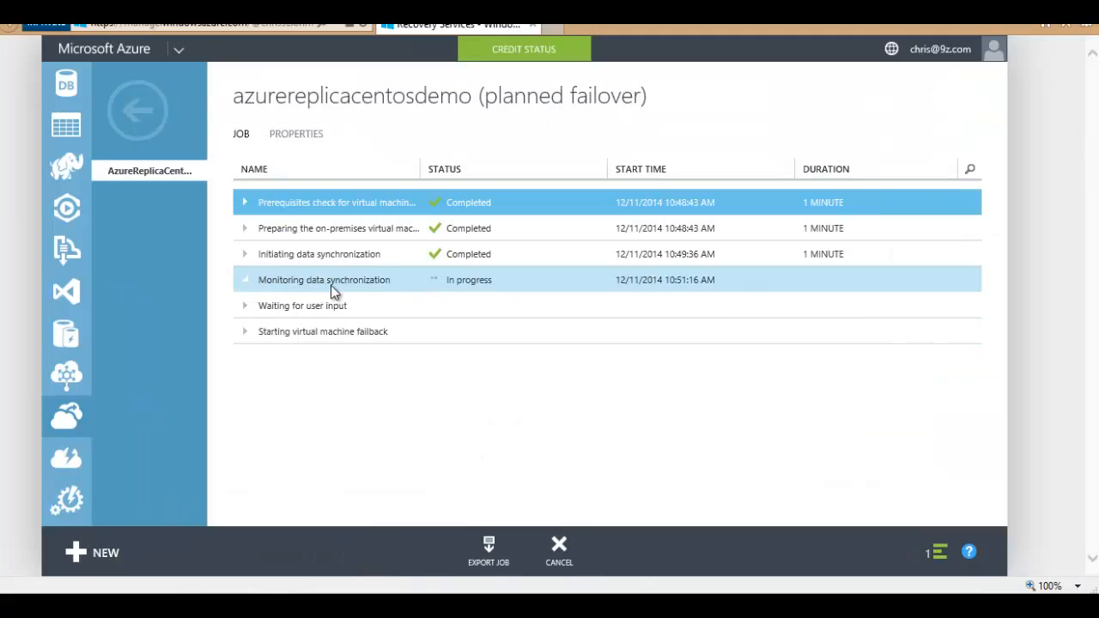
click(362, 283)
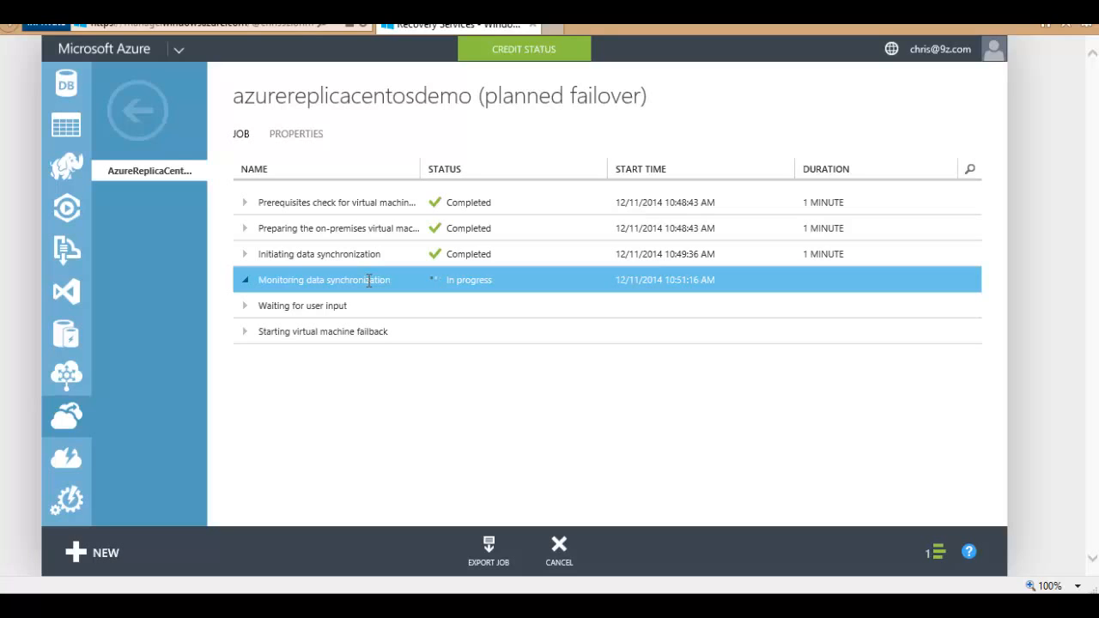
click(333, 605)
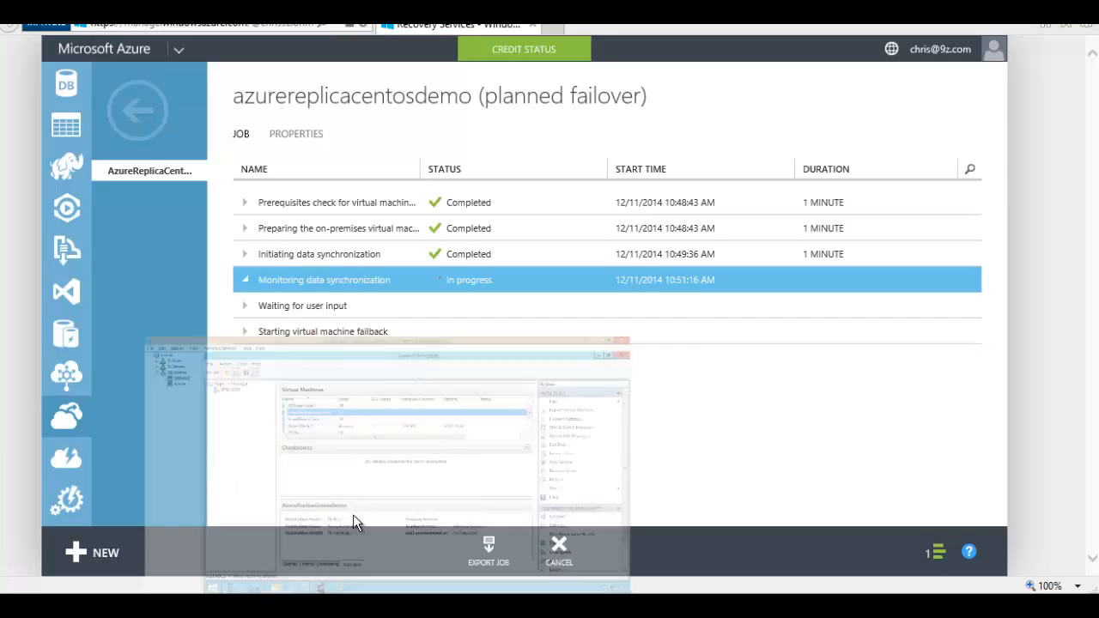
click(378, 183)
key(Up)
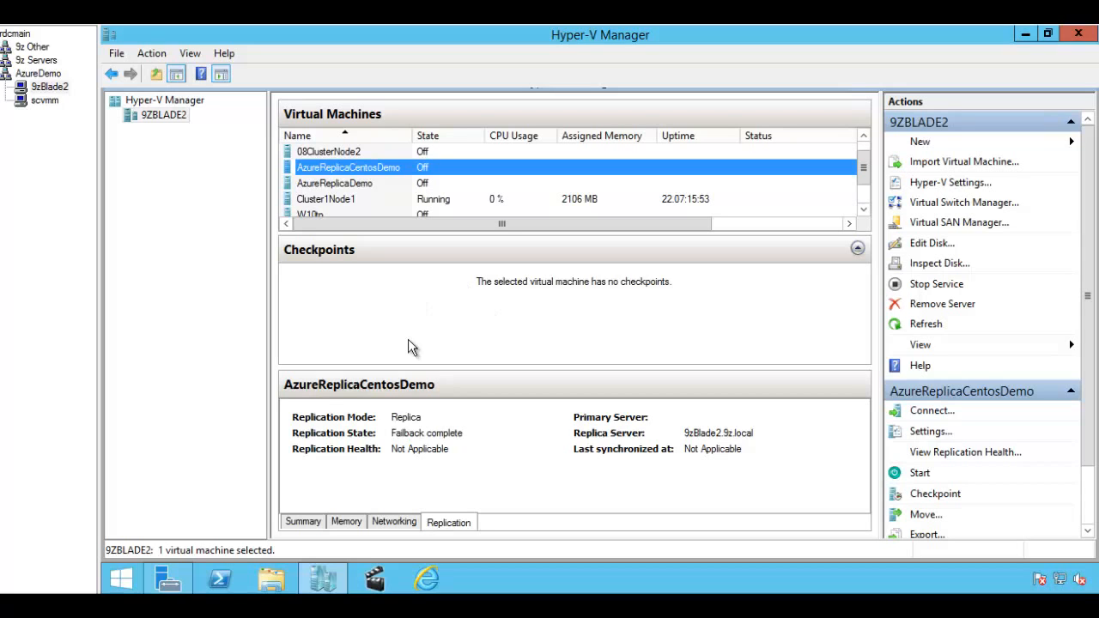
Step: Switch back to the Azure failover job in Internet Explorer, now waiting for user input
click(194, 603)
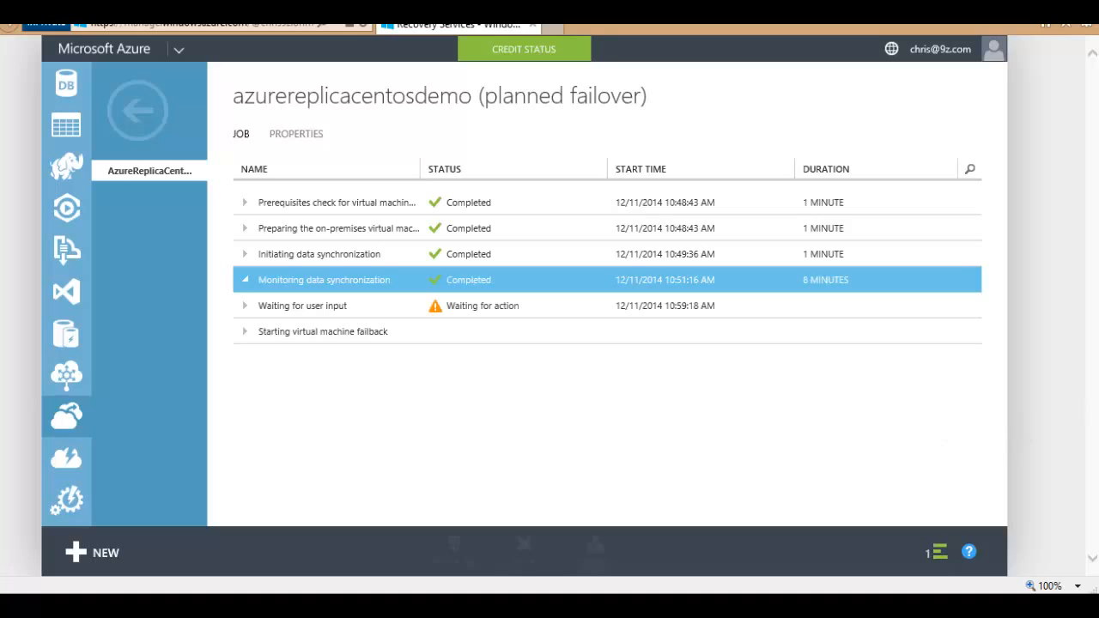
Step: Complete the Waiting for user input step to resume the CentOS failover and dismiss the success notification
click(455, 307)
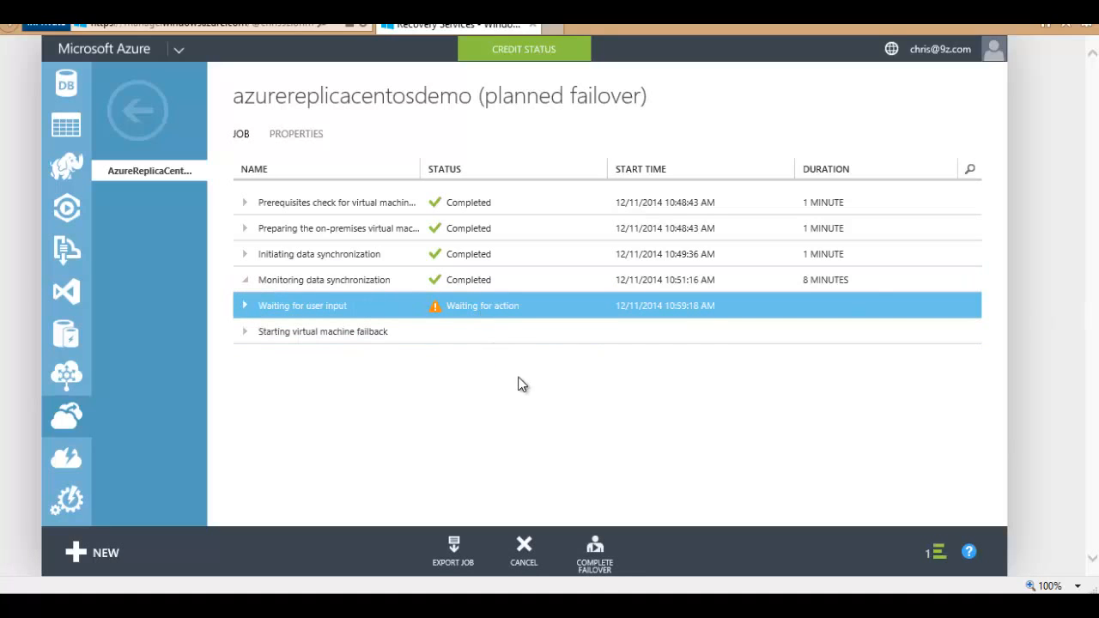
click(593, 552)
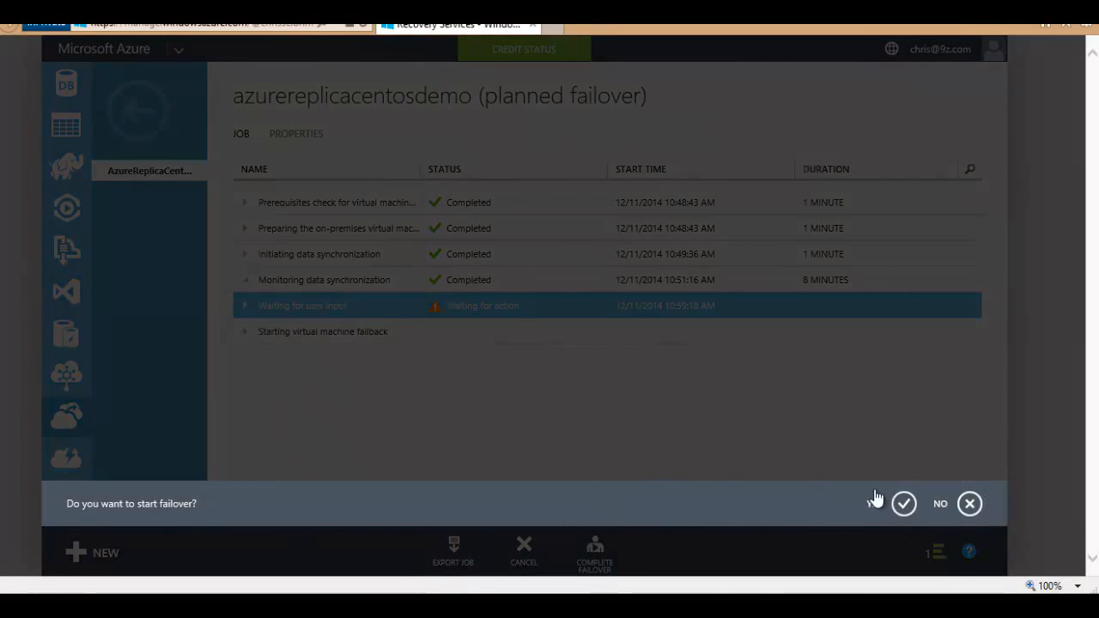
click(873, 500)
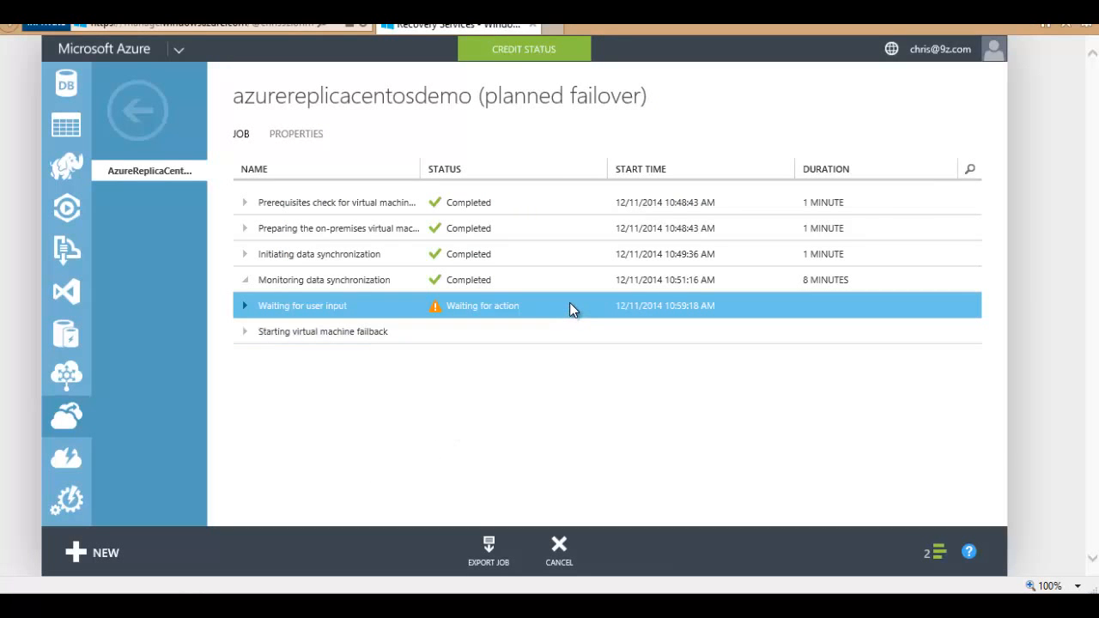
click(934, 552)
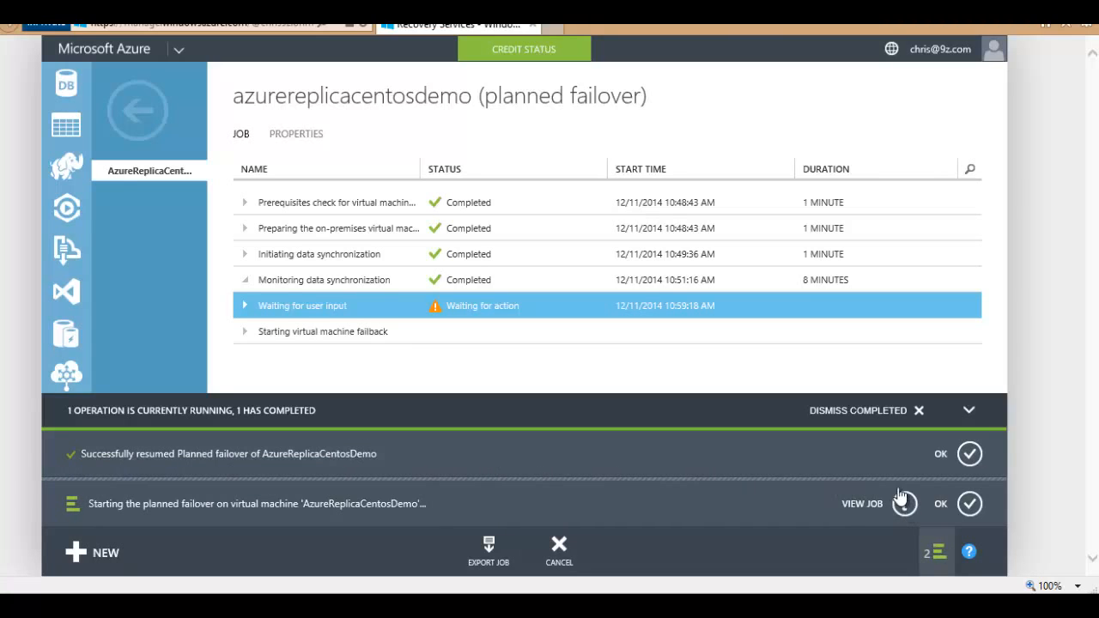
click(969, 453)
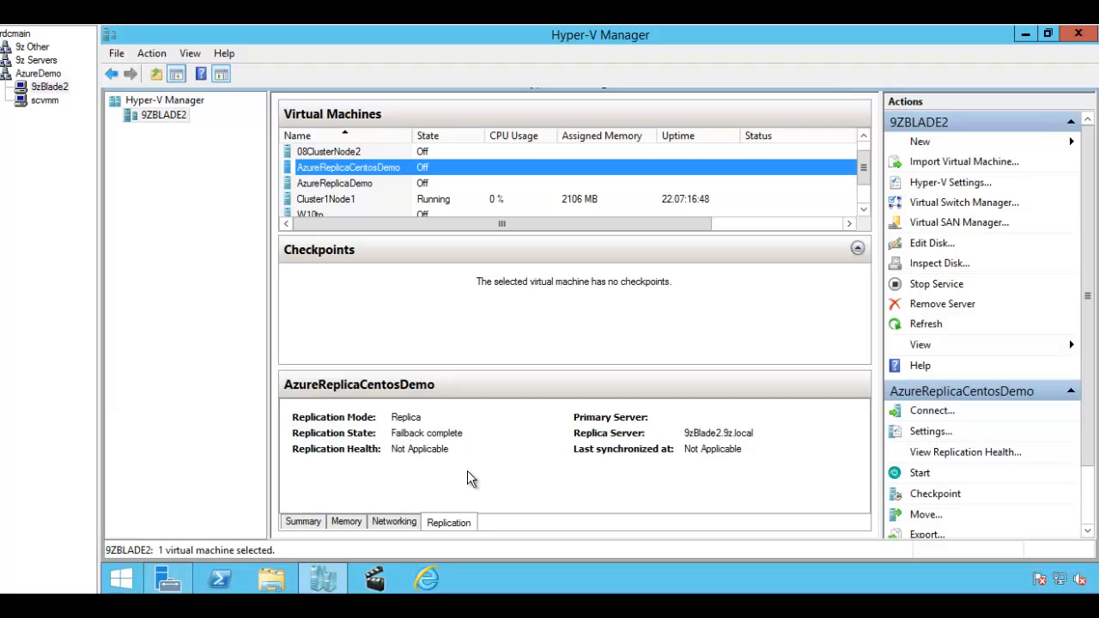
Step: Select the Starting virtual machine failback step, then watch AzureReplicaCentosDemo's replication state in Hyper-V Manager
mouse_move(323, 582)
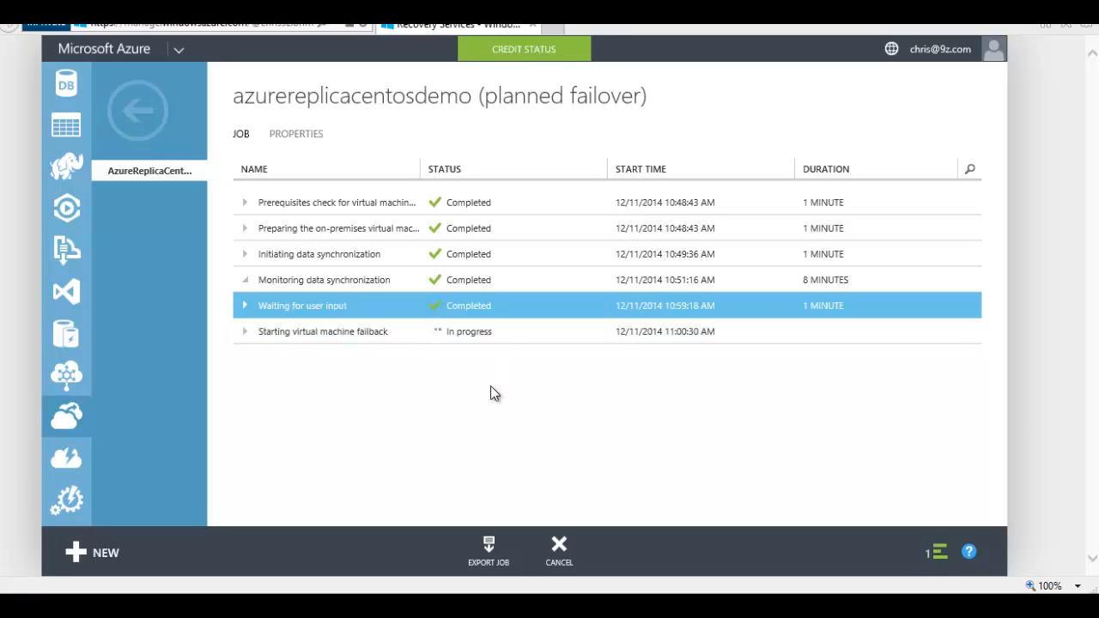
click(502, 331)
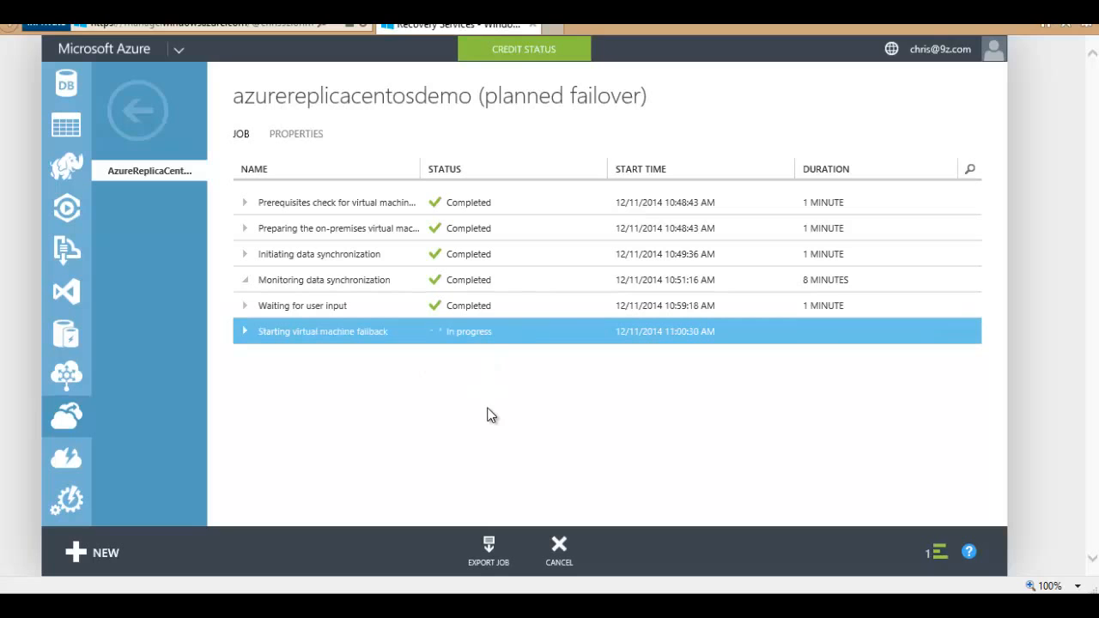
click(355, 604)
click(359, 487)
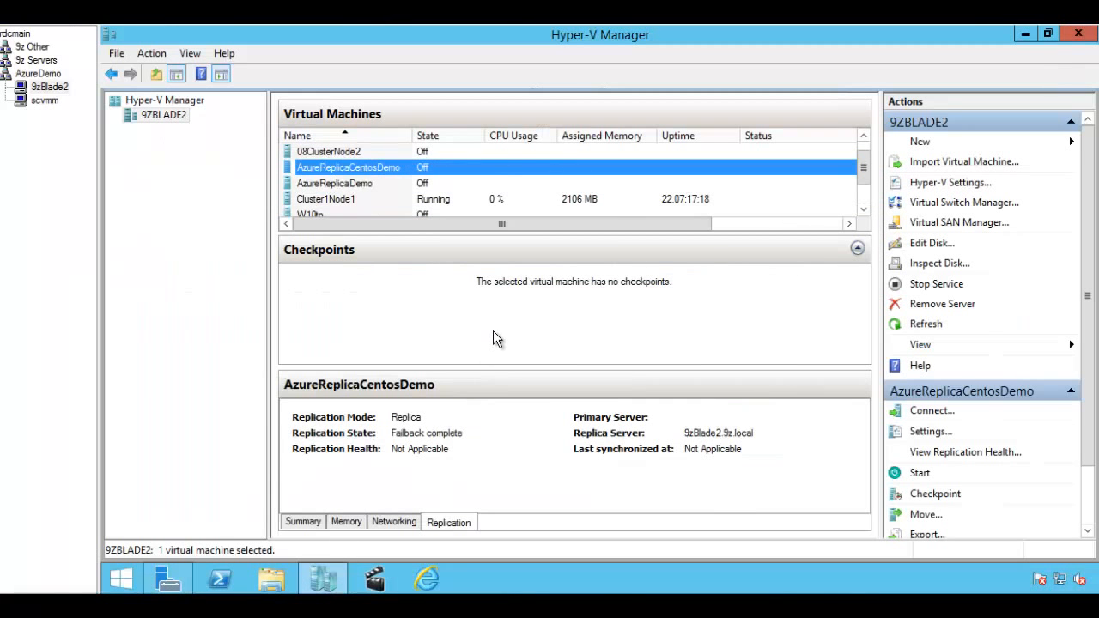
click(383, 182)
click(376, 166)
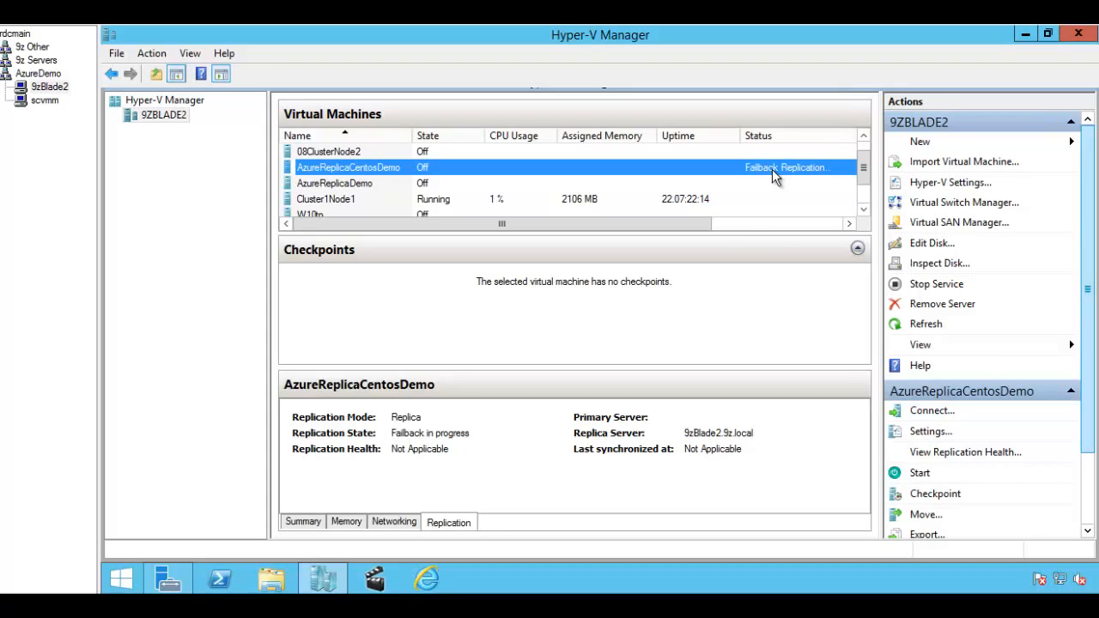
mouse_move(706, 225)
mouse_down()
mouse_move(725, 225)
mouse_move(498, 244)
mouse_up()
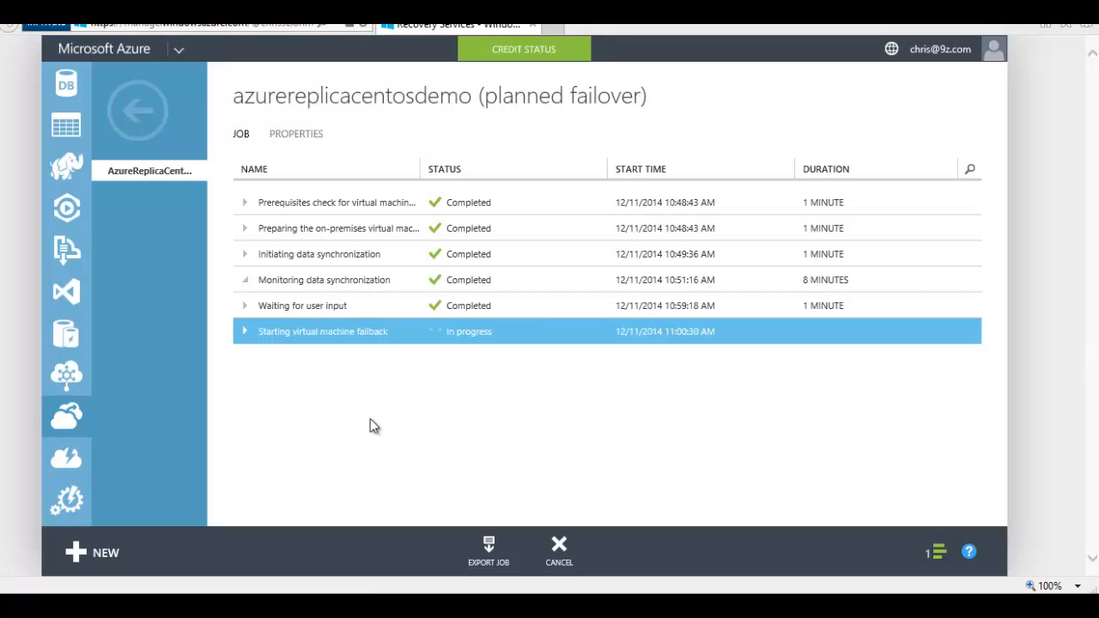
Step: Expand Starting virtual machine failback and select its Preparing for final failback sub-step
click(245, 333)
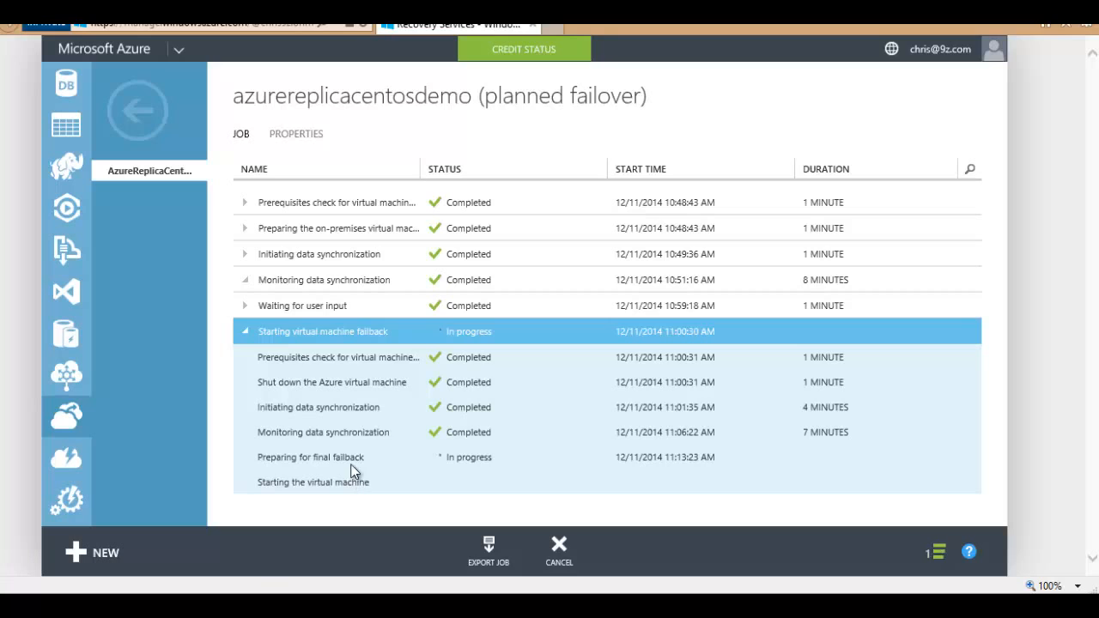
click(347, 458)
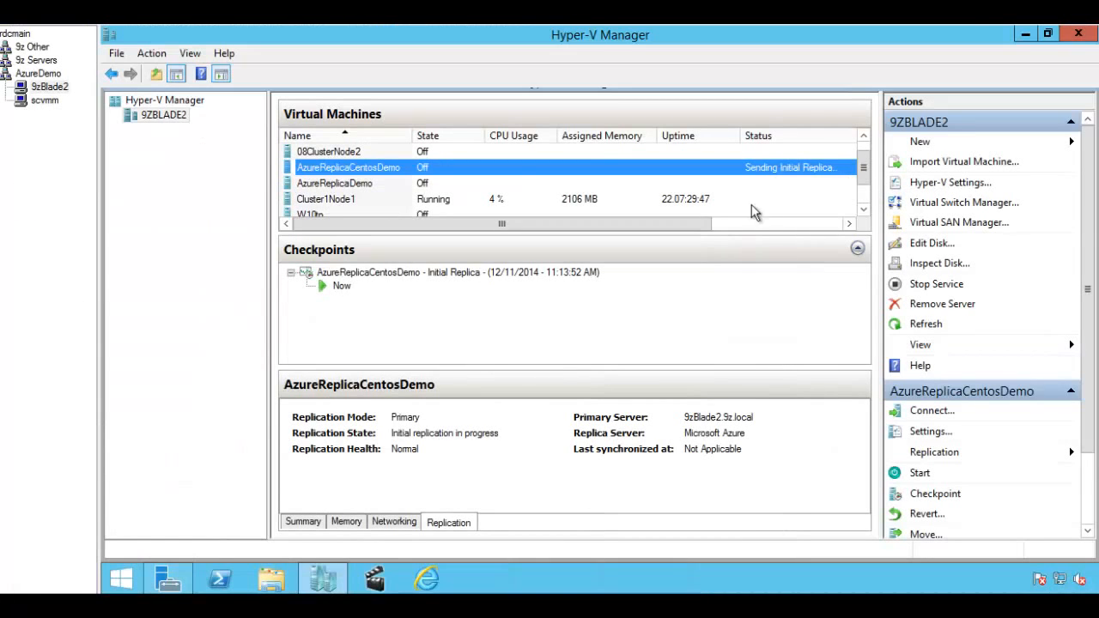
Step: Open a Virtual Machine Connection console to AzureReplicaCentosDemo from the Virtual Machines list
drag(681, 236, 652, 233)
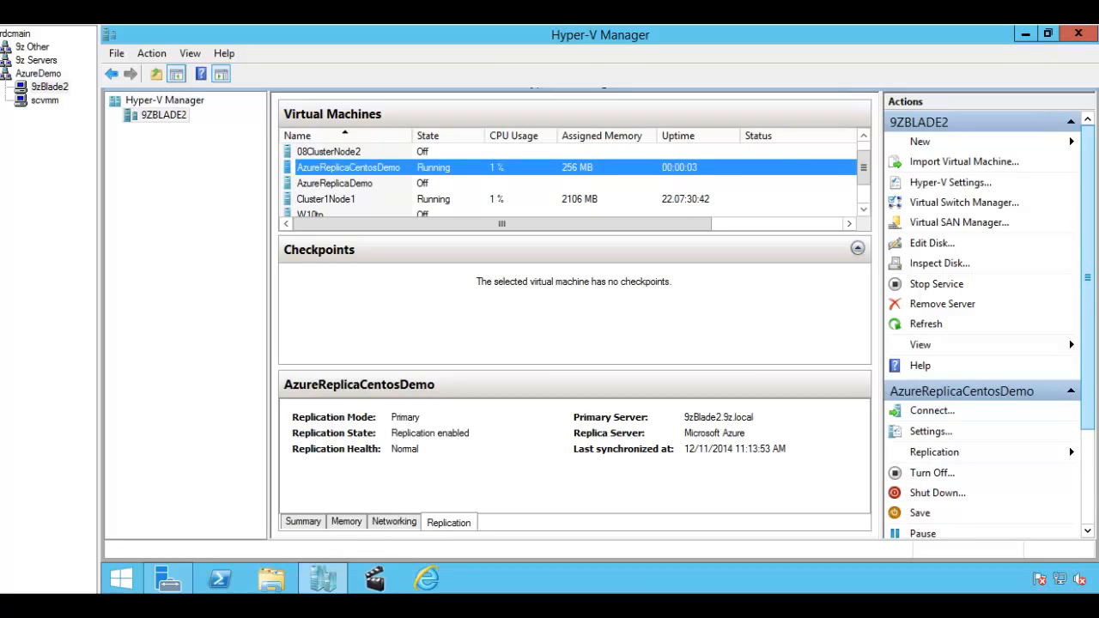
double_click(324, 172)
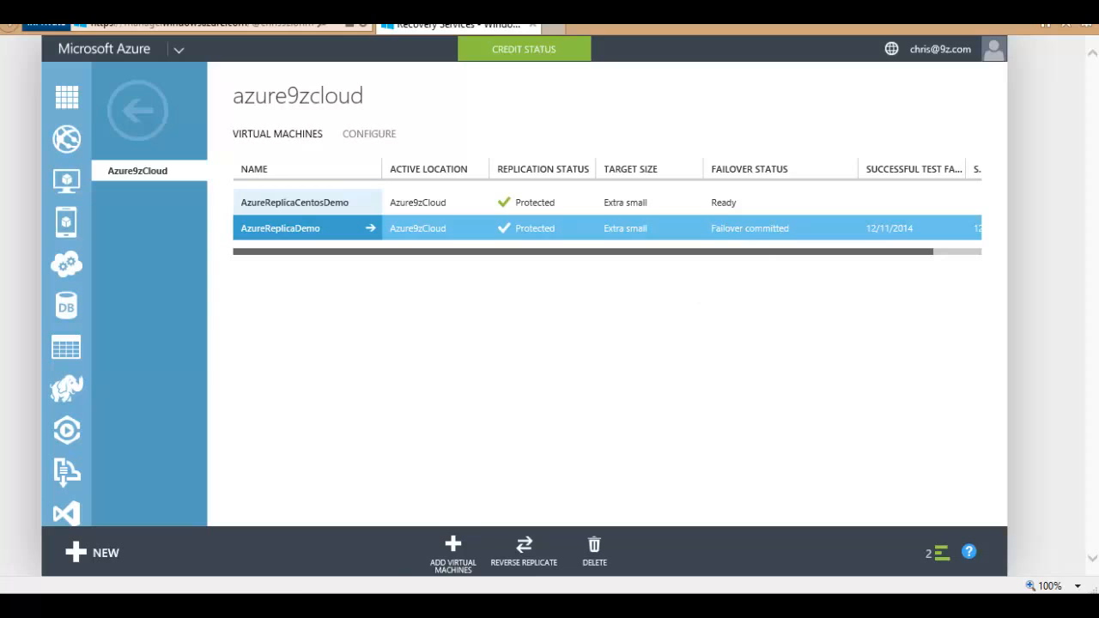
click(287, 604)
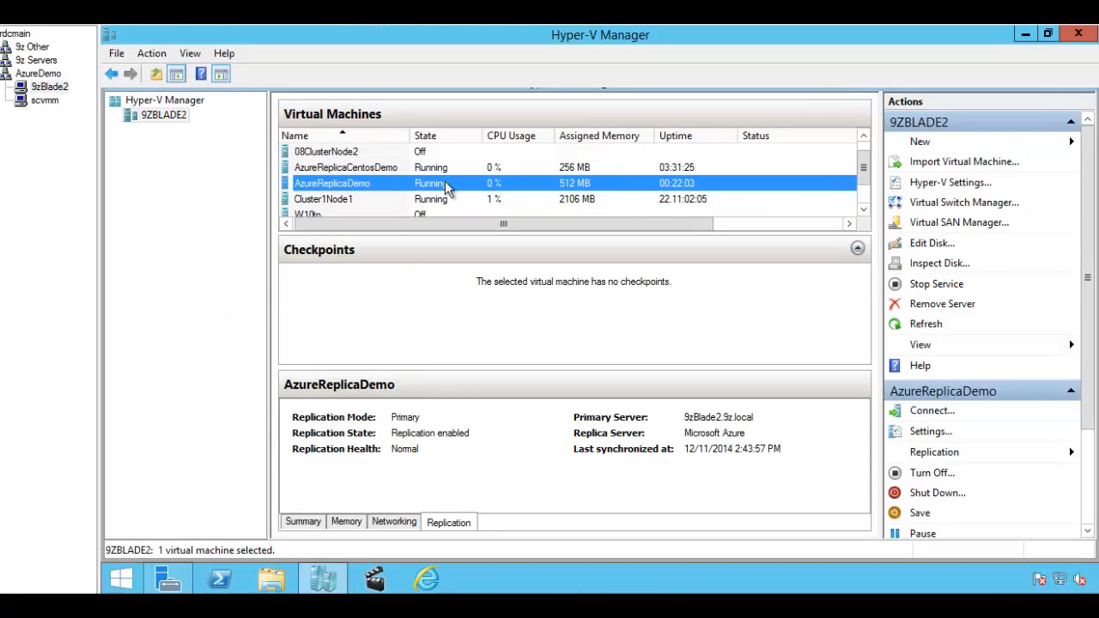
click(444, 173)
click(445, 182)
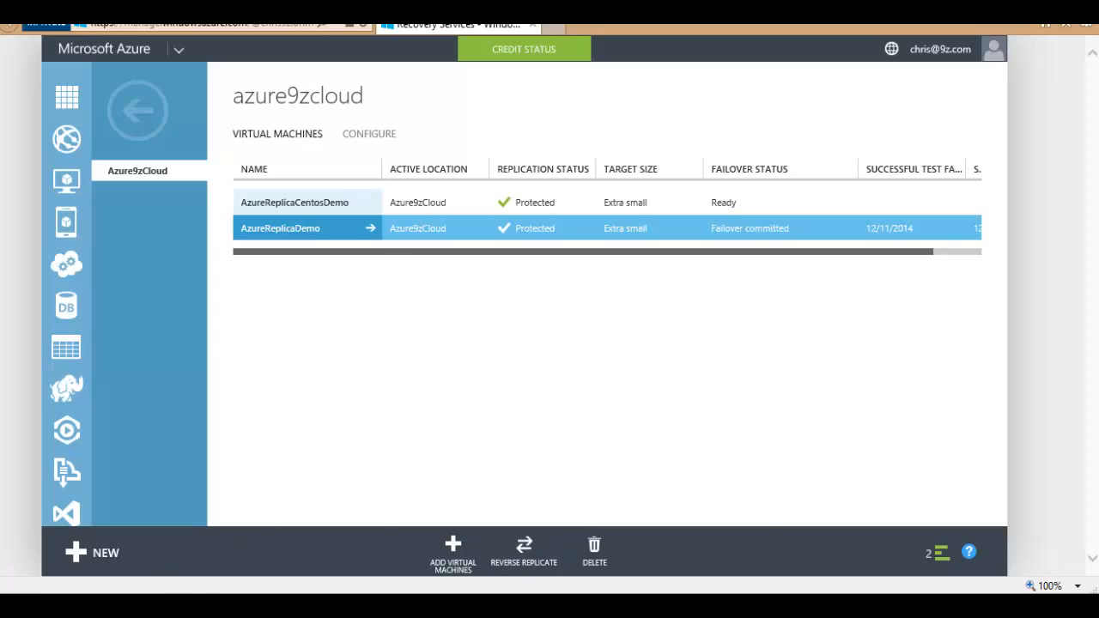
click(295, 591)
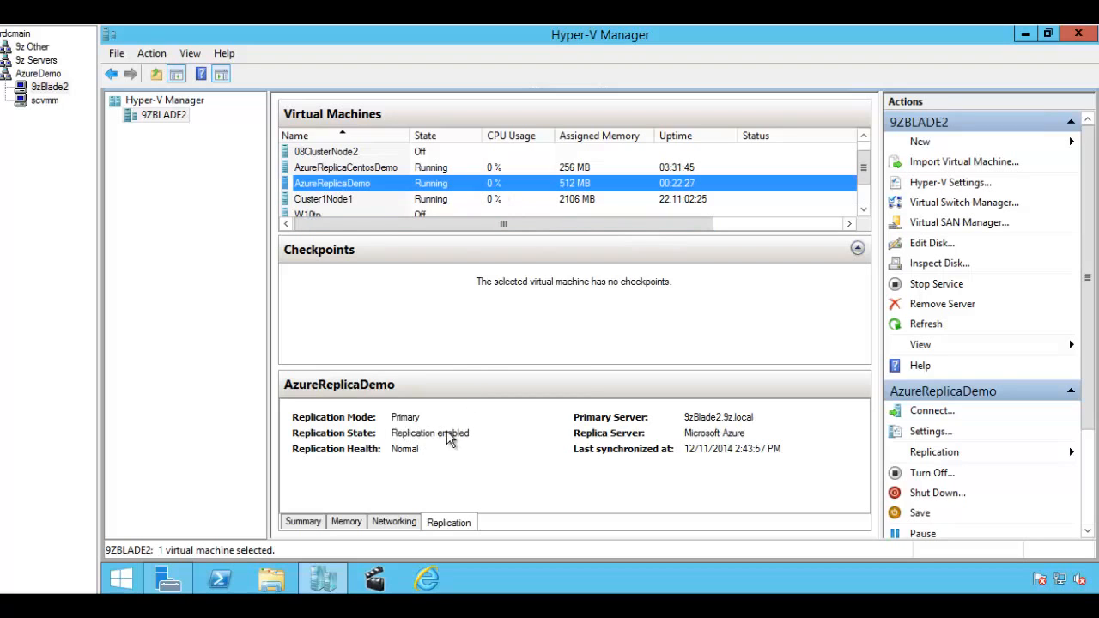
right_click(421, 185)
mouse_move(485, 241)
click(631, 257)
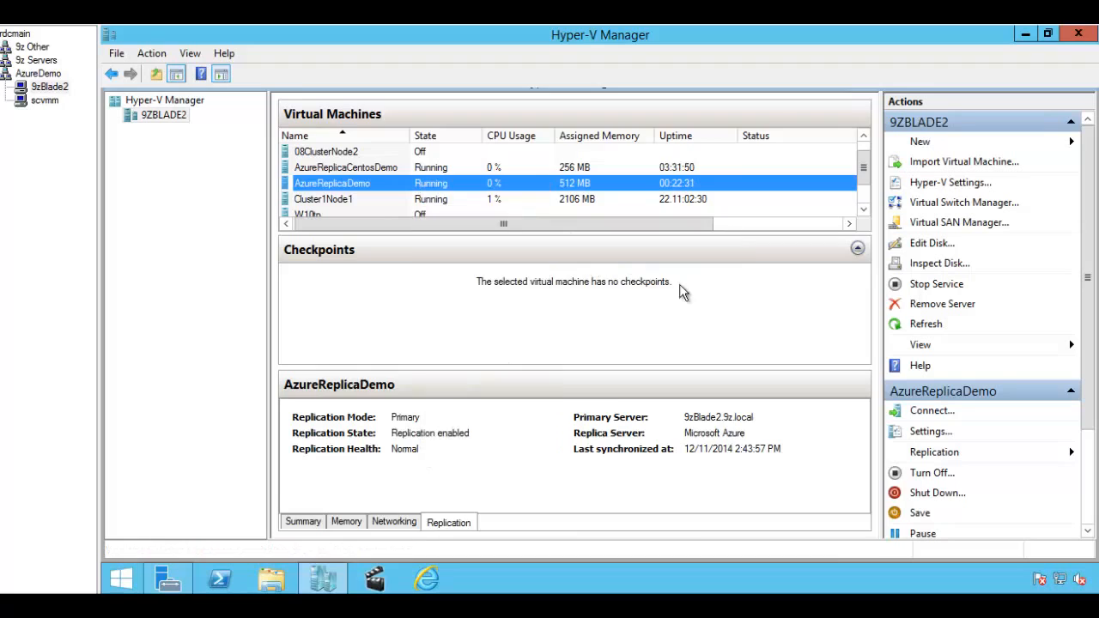
drag(673, 104, 668, 69)
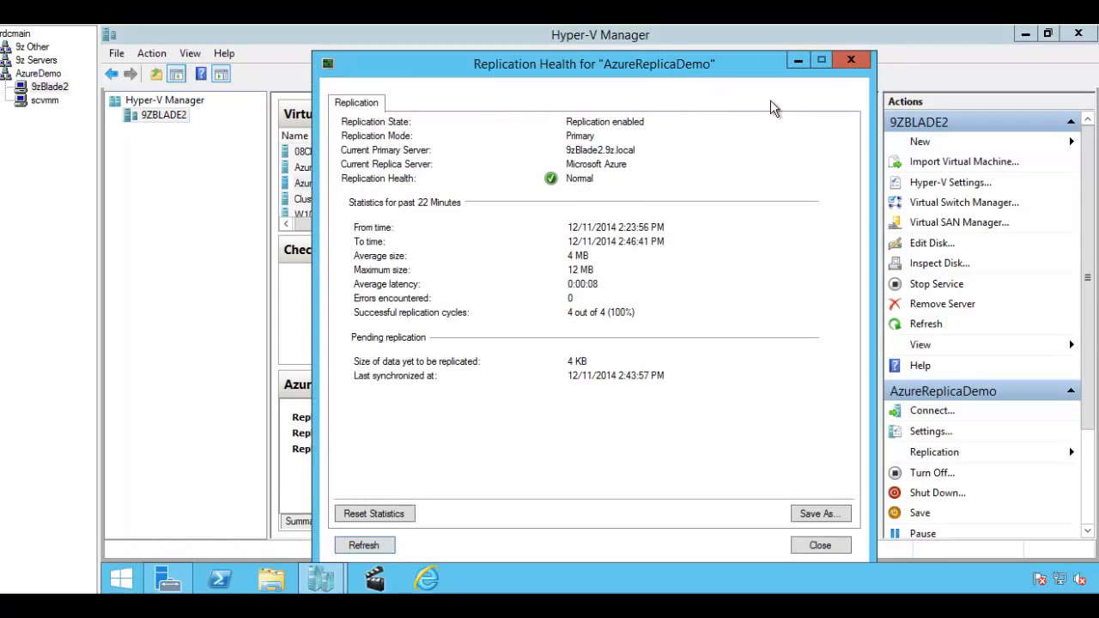
click(851, 60)
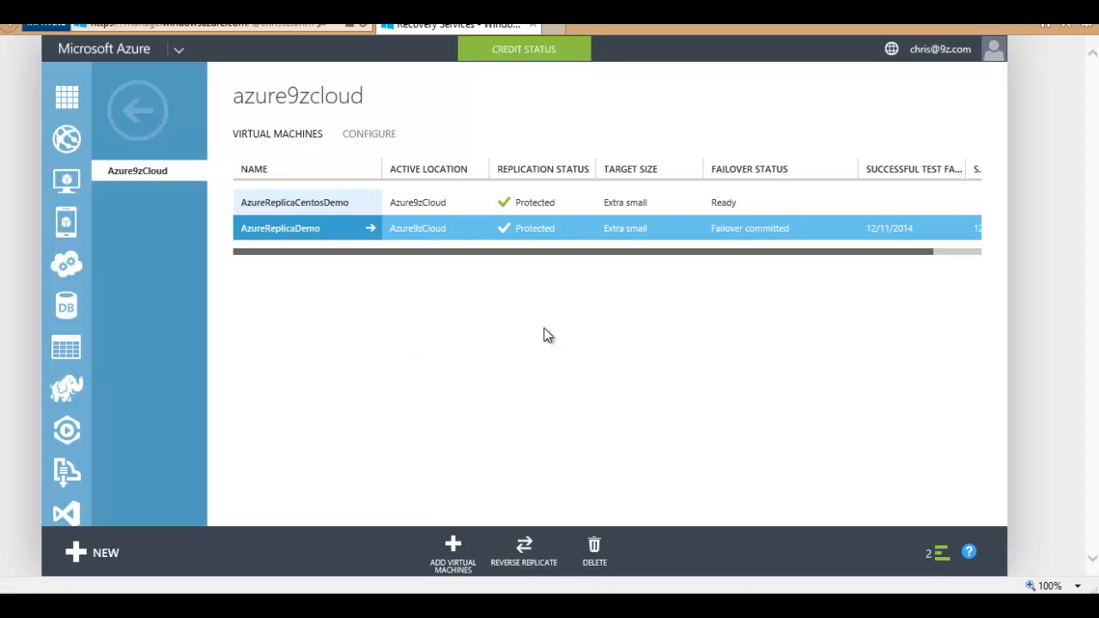
Step: Reverse replicate AzureReplicaDemo, confirm with YES, and dismiss the completed notifications
click(521, 550)
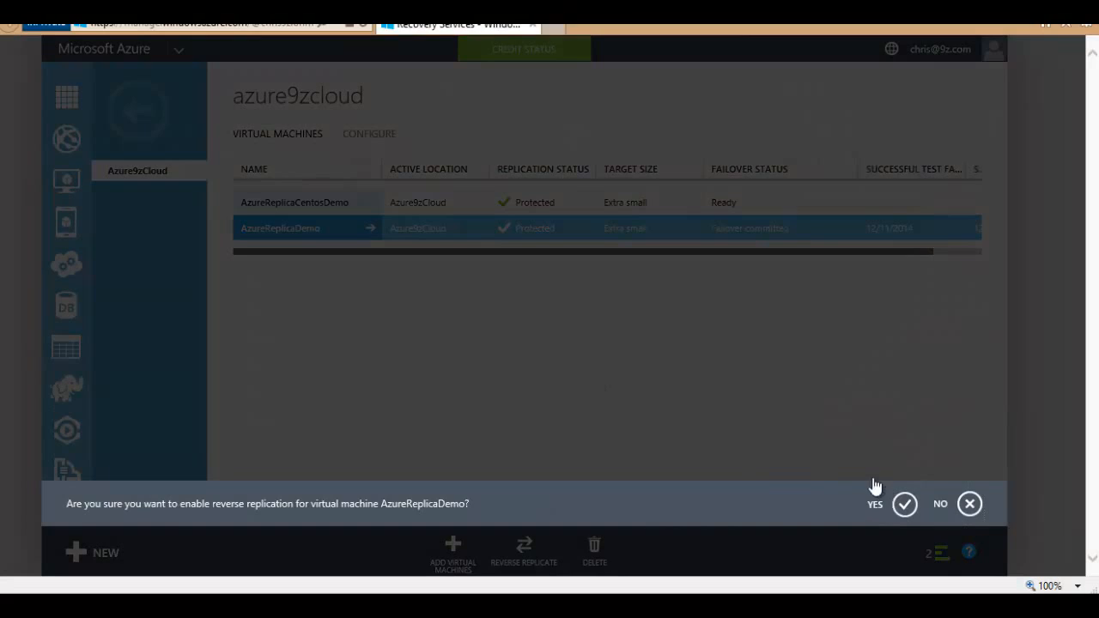
click(877, 489)
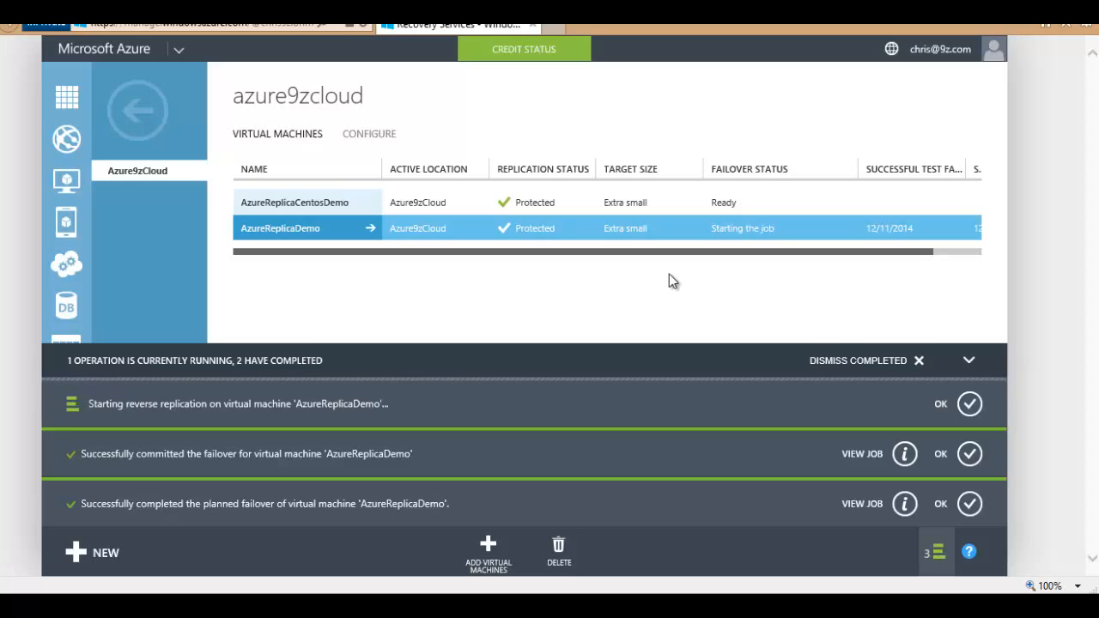
click(884, 360)
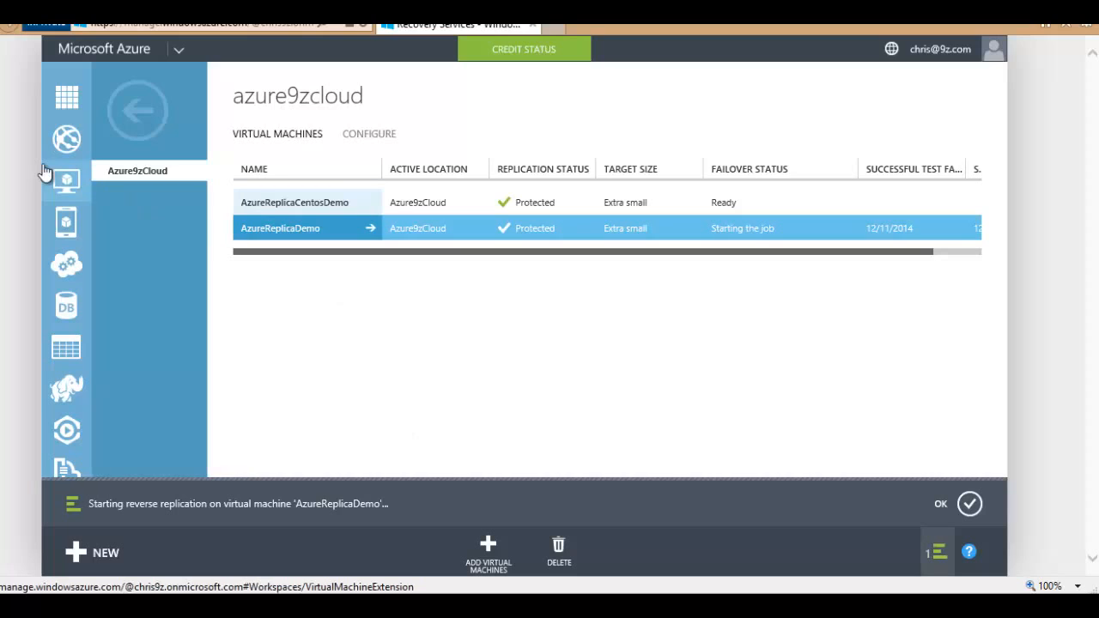
Step: Go through Recovery Services to the Azure9zSRV vault's Protected Items and open Azure9zCloud's virtual machines
click(67, 182)
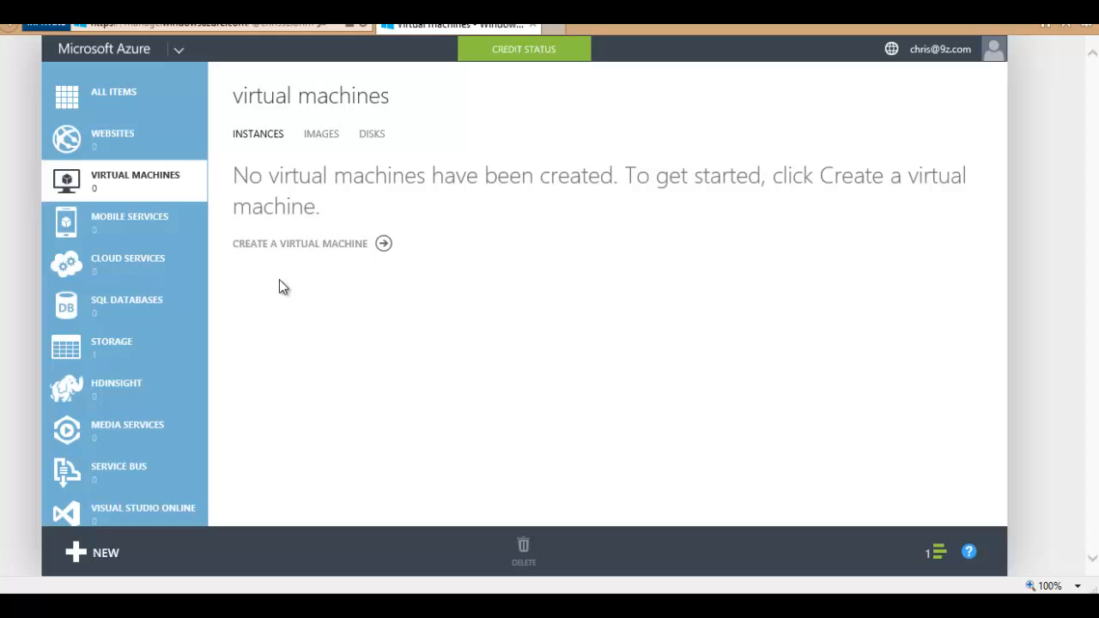
scroll(140, 270, down, 8)
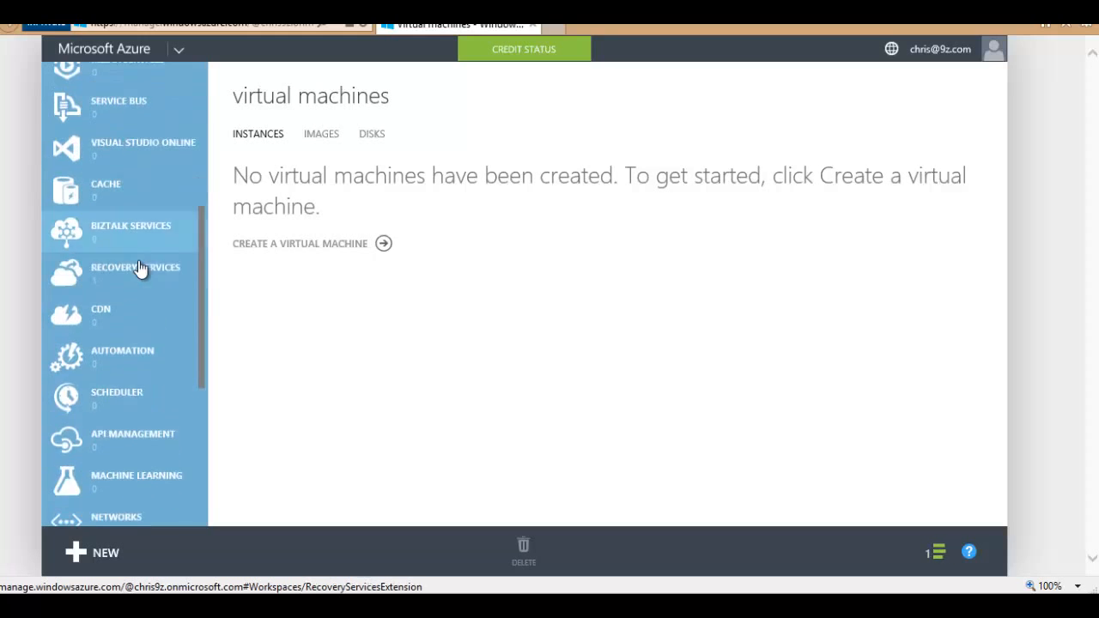
scroll(140, 269, up, 5)
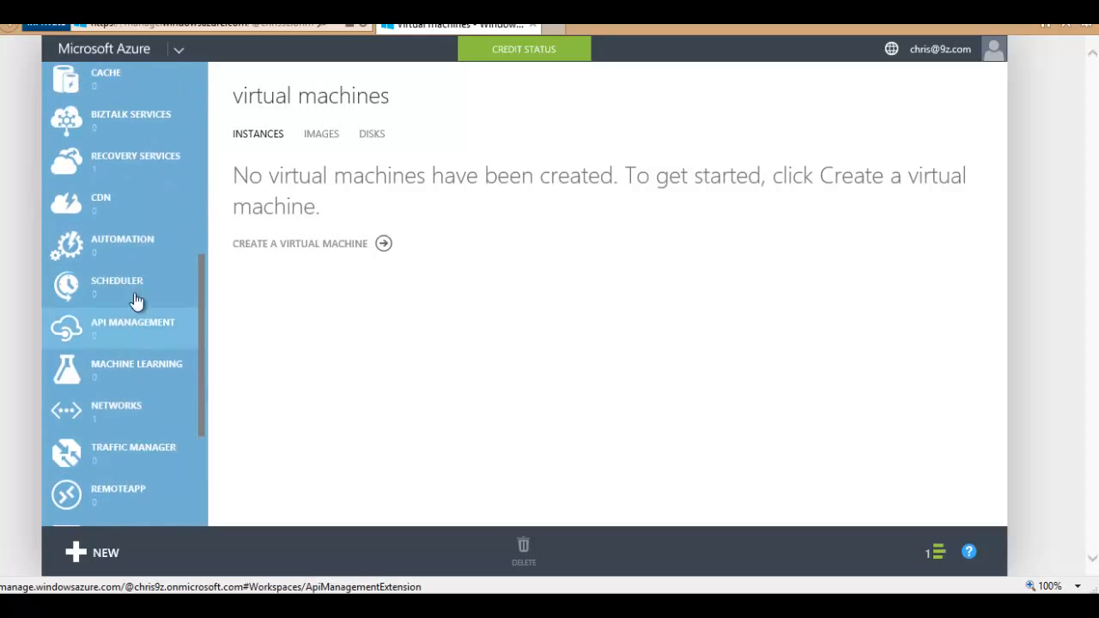
click(118, 237)
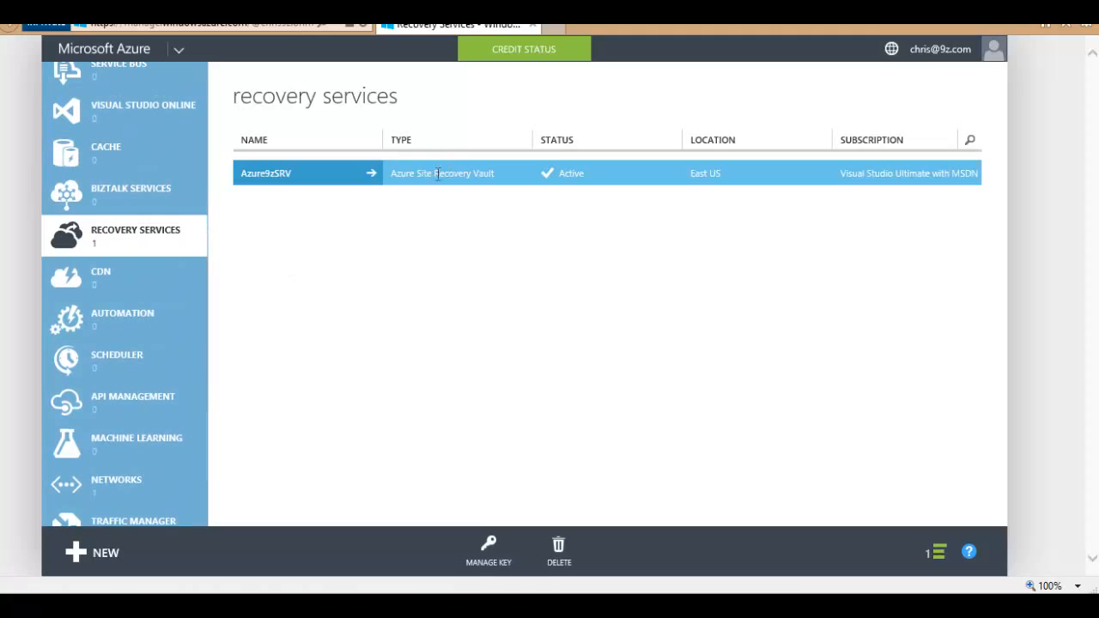
click(327, 182)
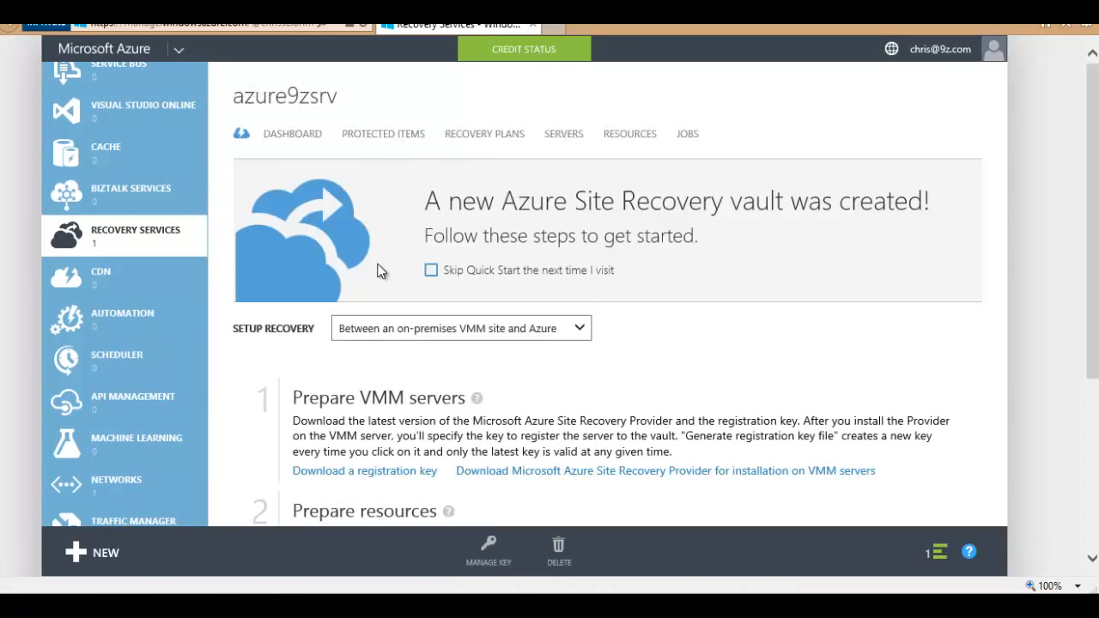
click(383, 139)
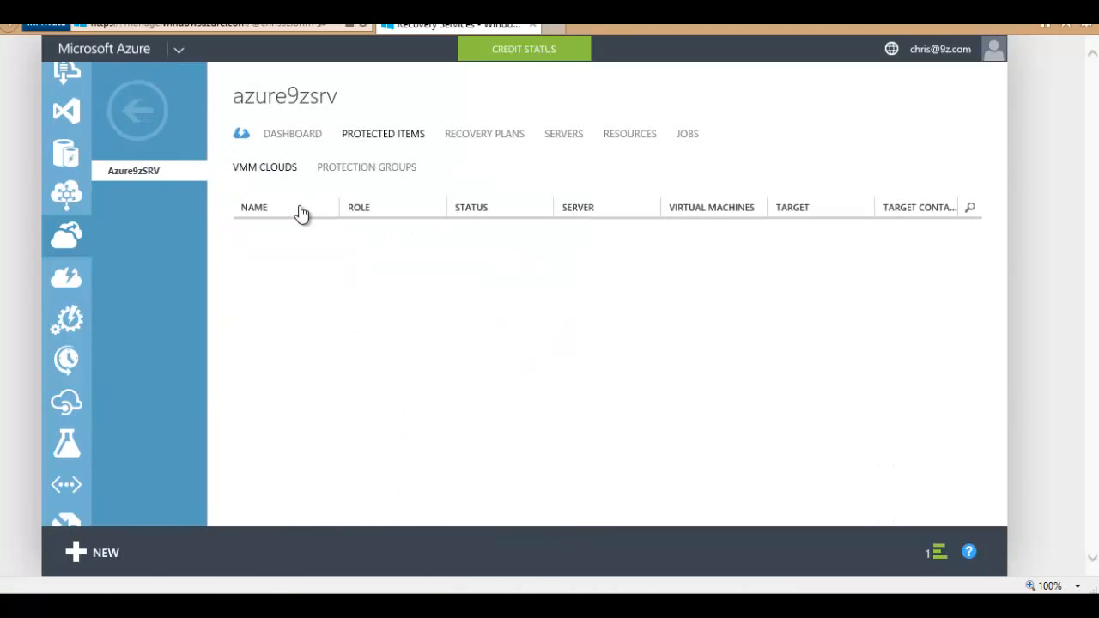
click(289, 250)
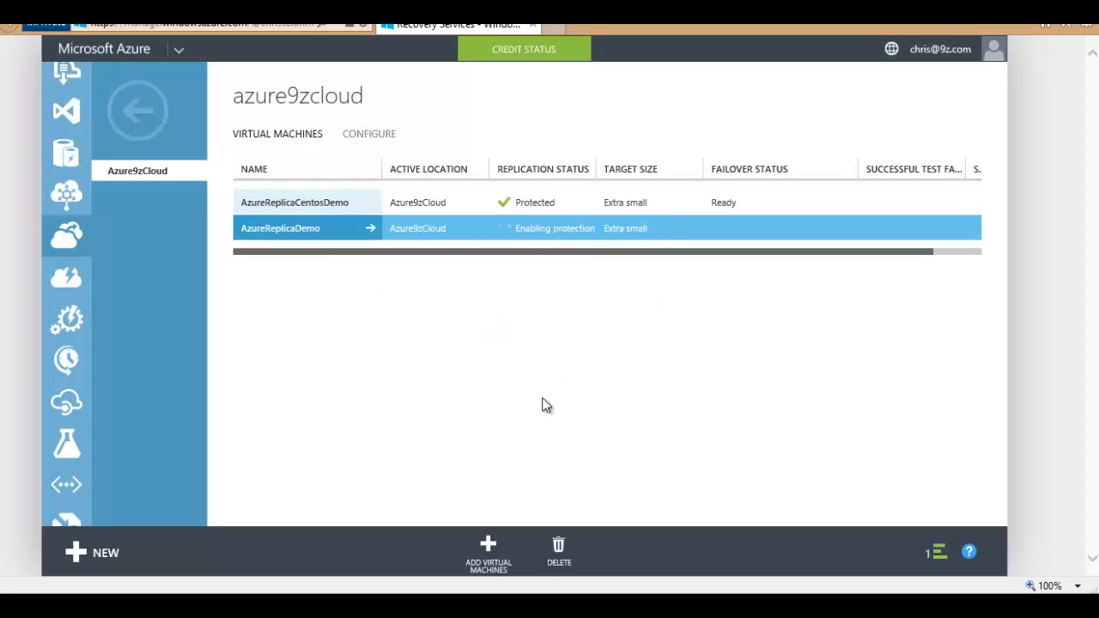
click(311, 603)
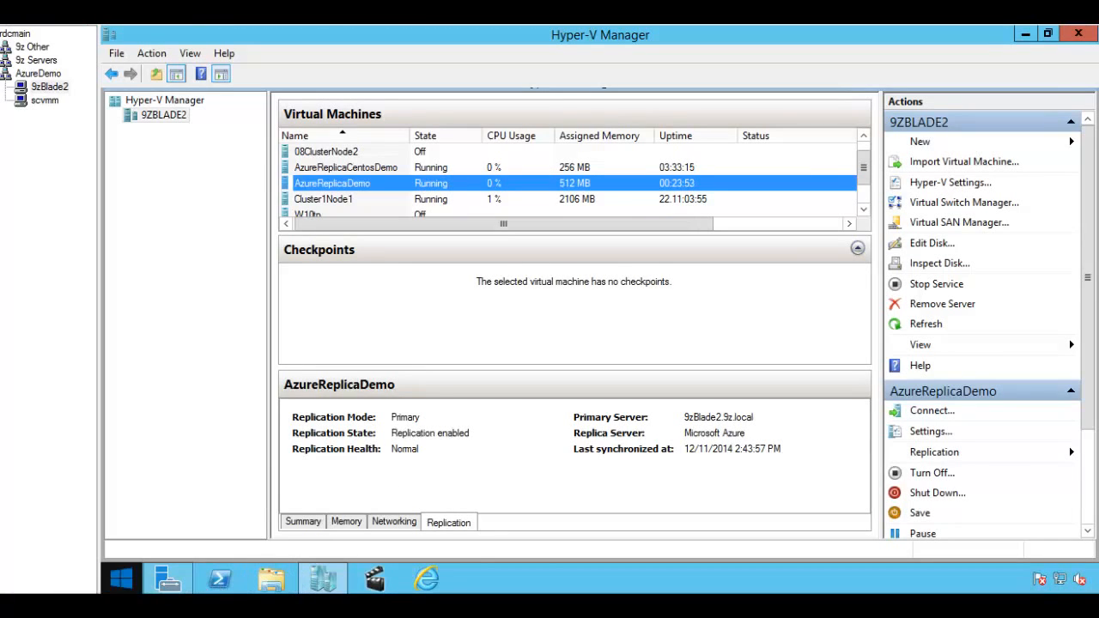
click(125, 605)
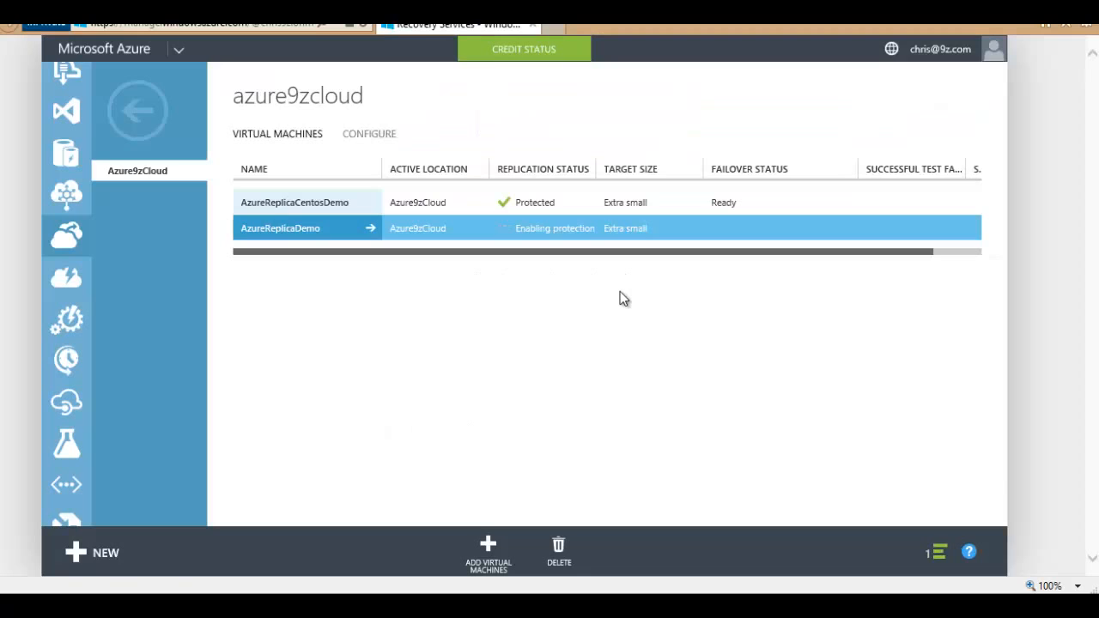